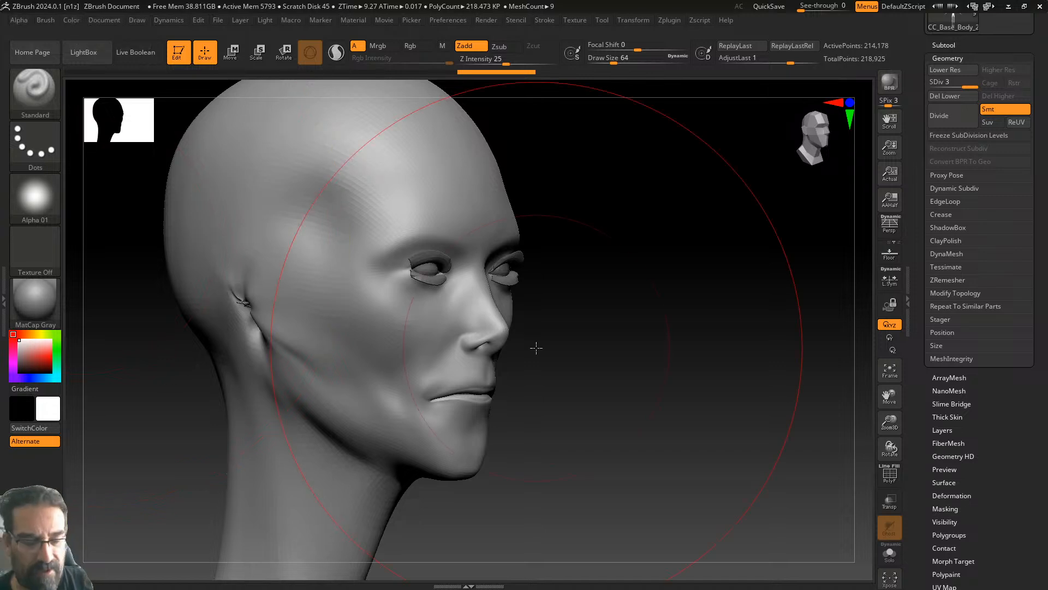
# - Orbit, frame and zoom the model to inspect the head and full body
pyautogui.moveTo(667, 294); pyautogui.dragTo(655, 312)
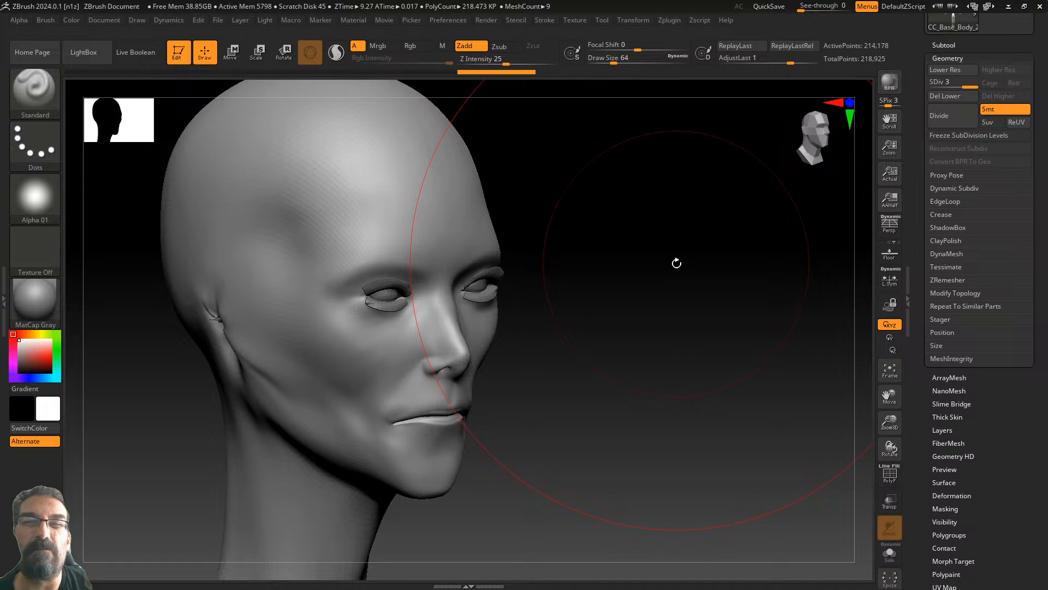
pyautogui.moveTo(666, 269); pyautogui.dragTo(915, 320)
pyautogui.click(889, 370)
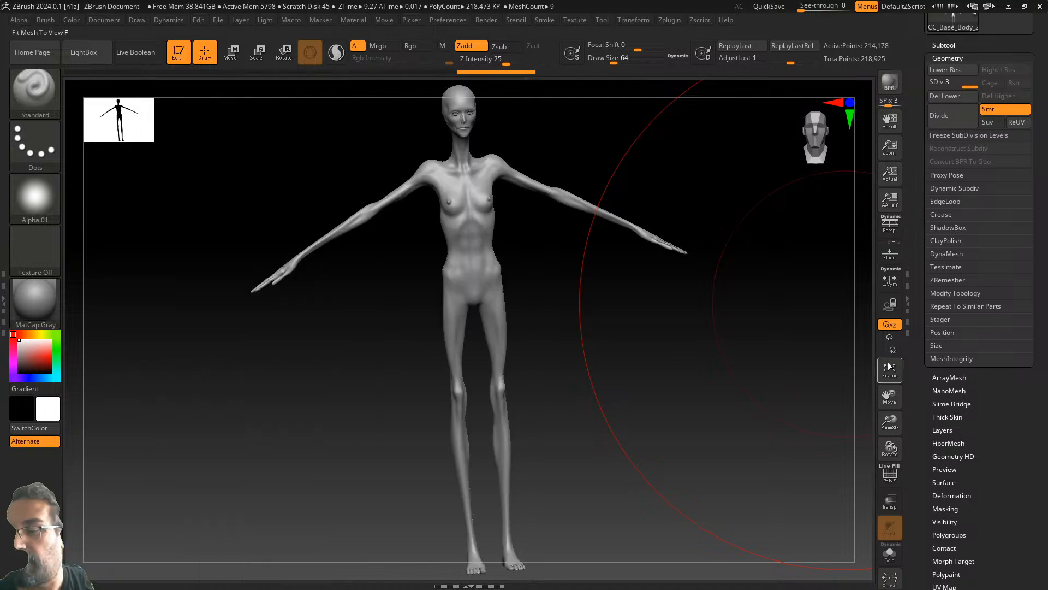
pyautogui.moveTo(742, 328)
pyautogui.mouseDown()
pyautogui.moveTo(854, 306)
pyautogui.moveTo(713, 333)
pyautogui.moveTo(728, 321)
pyautogui.mouseUp()
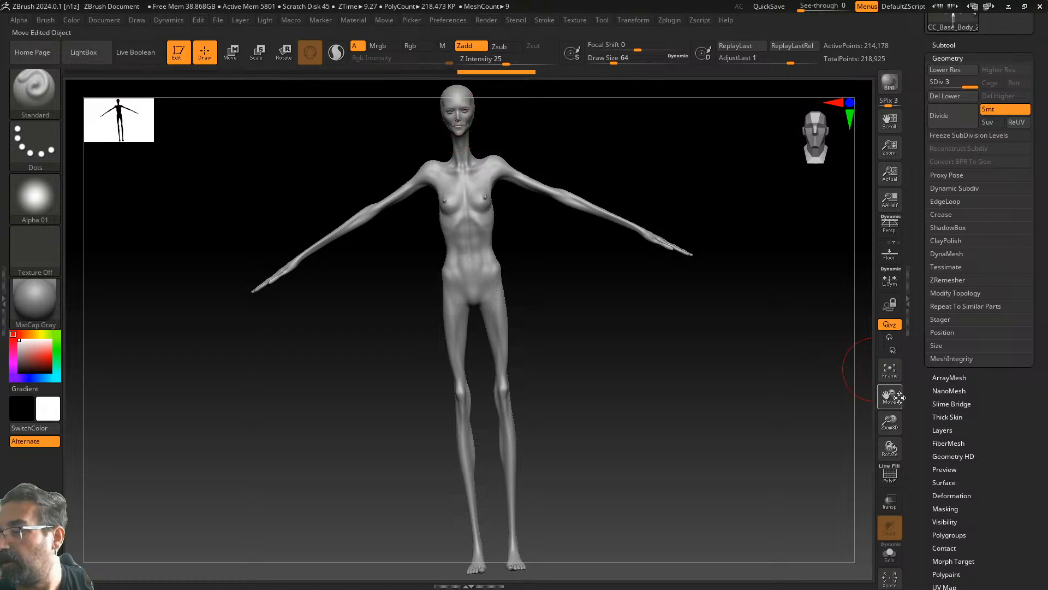
pyautogui.moveTo(890, 422); pyautogui.dragTo(890, 501)
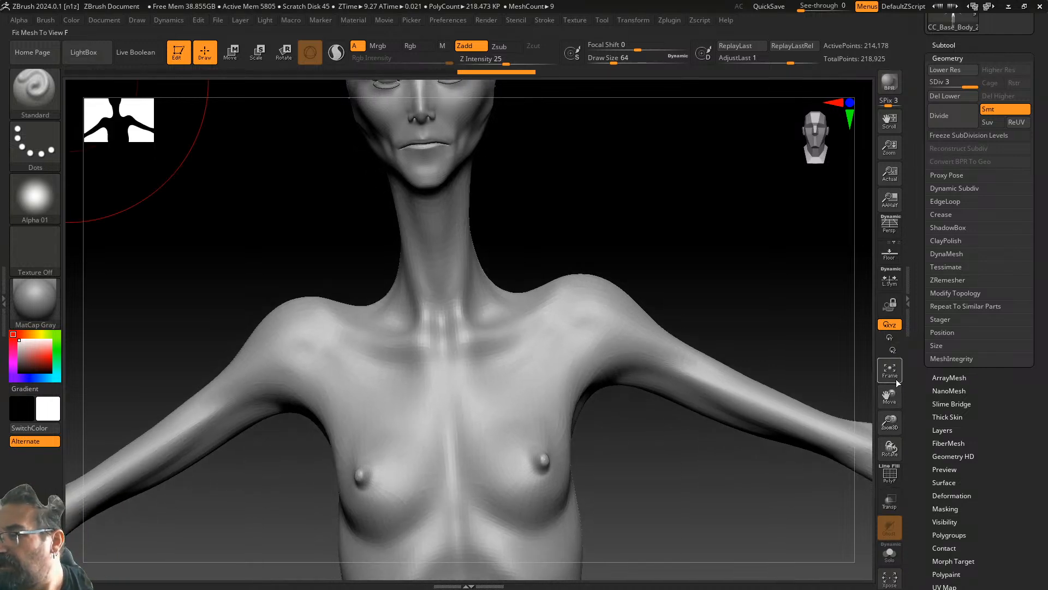
pyautogui.moveTo(890, 396); pyautogui.dragTo(908, 500)
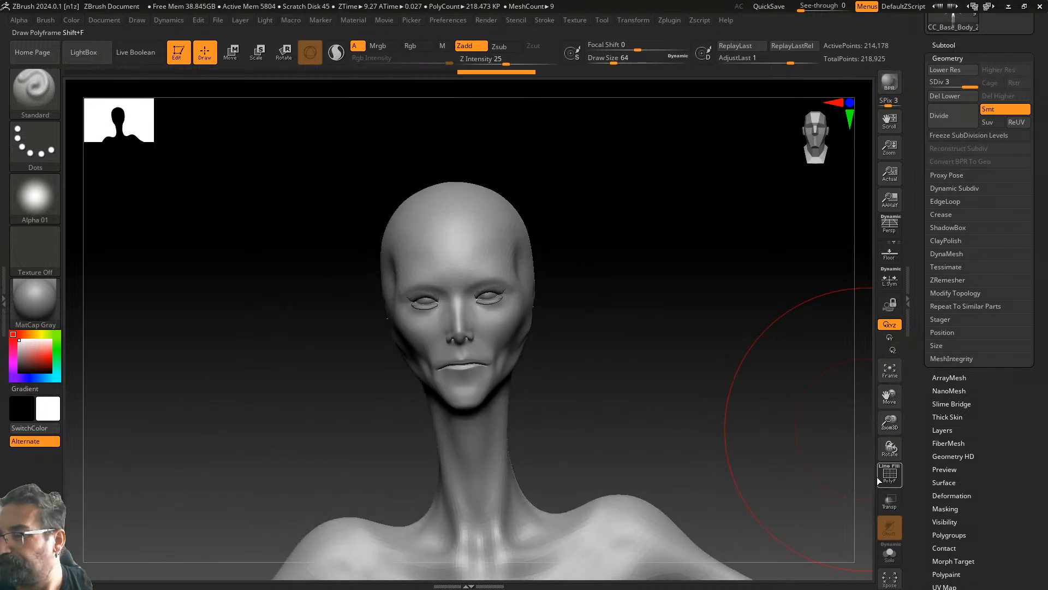
pyautogui.moveTo(750, 442); pyautogui.dragTo(818, 432)
pyautogui.moveTo(892, 448); pyautogui.dragTo(876, 392)
pyautogui.keyDown('alt'); pyautogui.moveTo(781, 421); pyautogui.dragTo(896, 475); pyautogui.keyUp('alt')
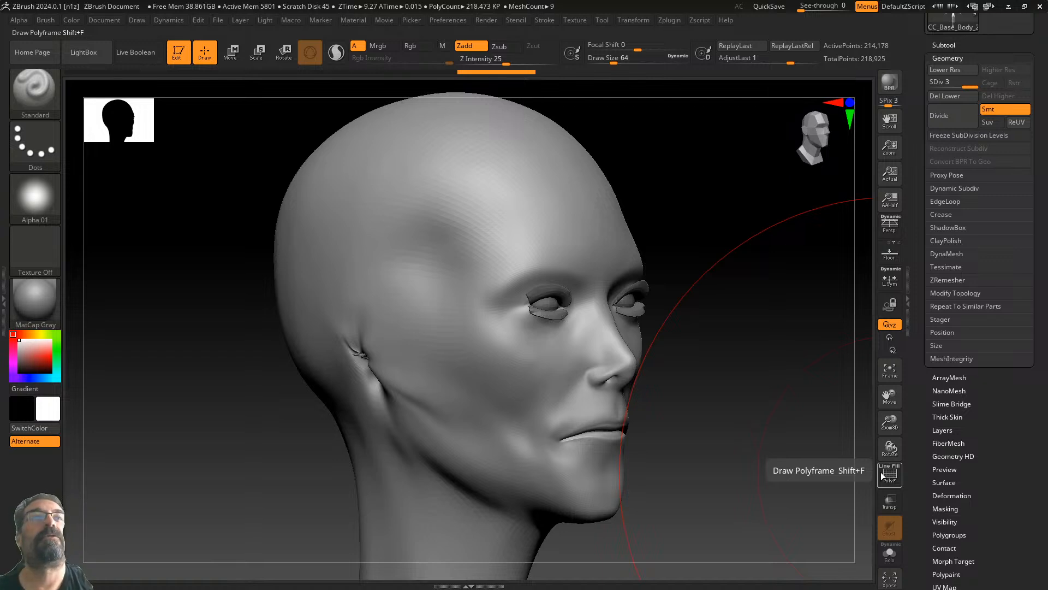
# - Drop the mesh to subdivision level 1 and cut Draw Size to about 6.6
pyautogui.moveTo(971, 85); pyautogui.dragTo(917, 101)
pyautogui.moveTo(754, 271); pyautogui.dragTo(763, 270)
pyautogui.moveTo(634, 63); pyautogui.dragTo(597, 64)
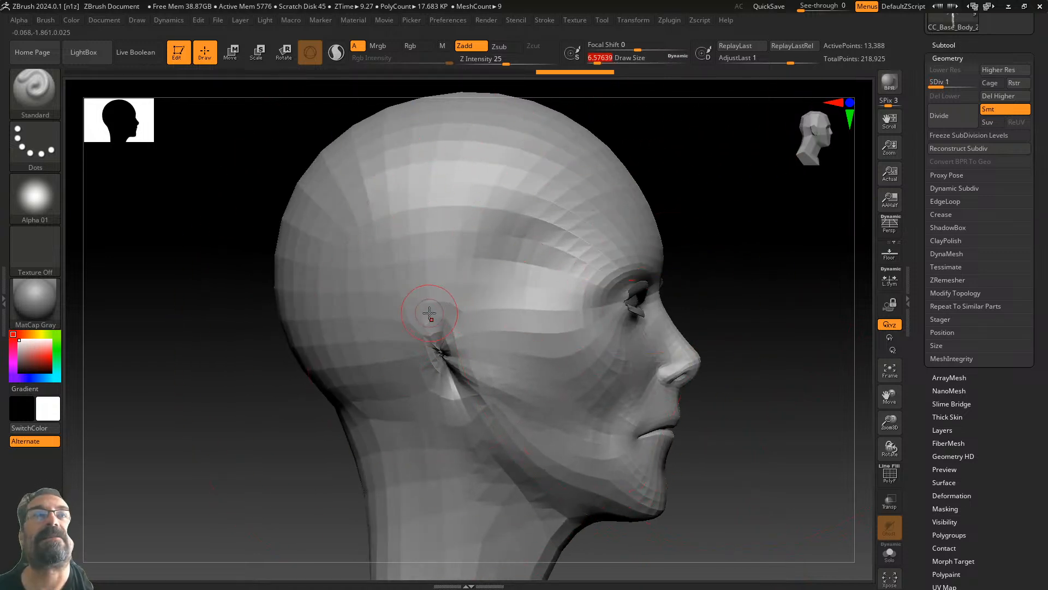
# - Shift-smooth the jagged ear geometry from a side profile
pyautogui.press('shift')
pyautogui.moveTo(447, 364)
pyautogui.keyDown('shift'); pyautogui.mouseDown()
pyautogui.moveTo(437, 344)
pyautogui.moveTo(462, 360)
pyautogui.moveTo(437, 325)
pyautogui.moveTo(440, 348)
pyautogui.mouseUp(); pyautogui.keyUp('shift')
pyautogui.moveTo(761, 260); pyautogui.dragTo(747, 273)
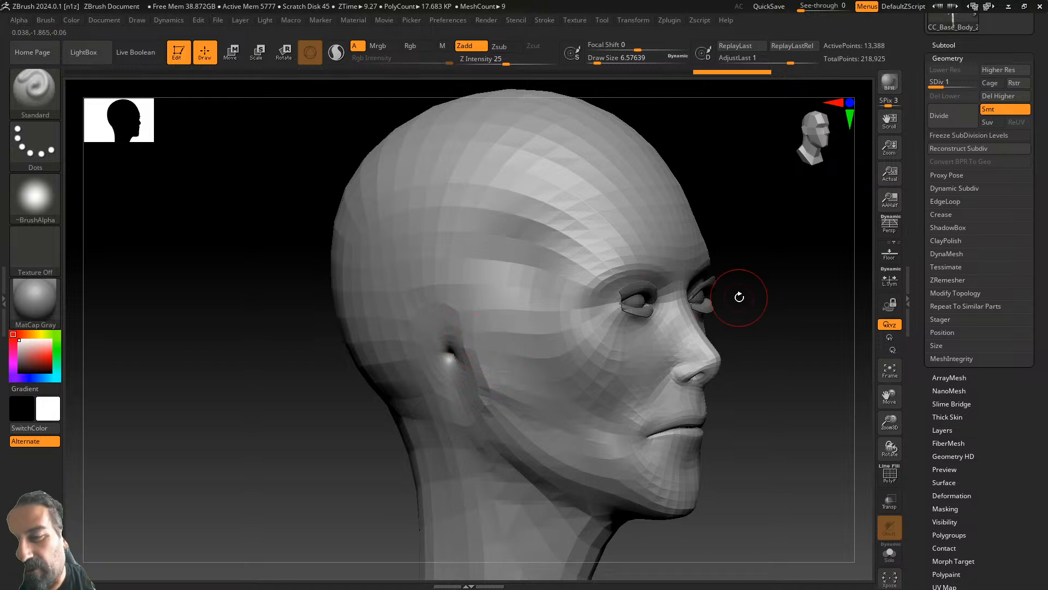
pyautogui.moveTo(739, 297)
pyautogui.mouseDown()
pyautogui.moveTo(764, 290)
pyautogui.moveTo(777, 304)
pyautogui.mouseUp()
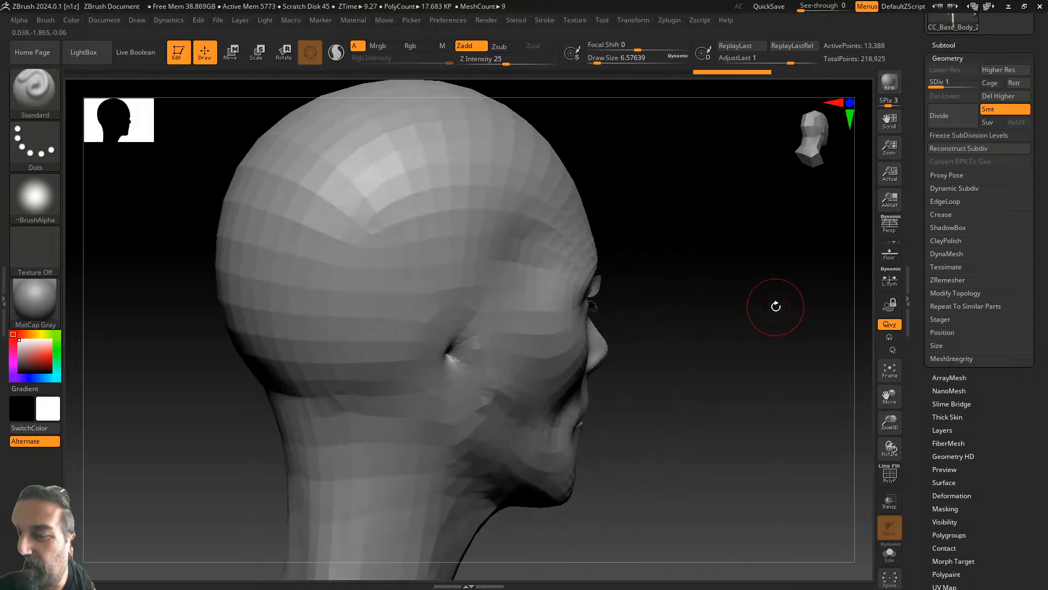
pyautogui.press('shift')
pyautogui.keyDown('shift'); pyautogui.moveTo(450, 353); pyautogui.dragTo(453, 351); pyautogui.keyUp('shift')
# - Raise Draw Size to about 12.9 and smooth the mesh around the ear
pyautogui.moveTo(682, 224); pyautogui.dragTo(663, 213)
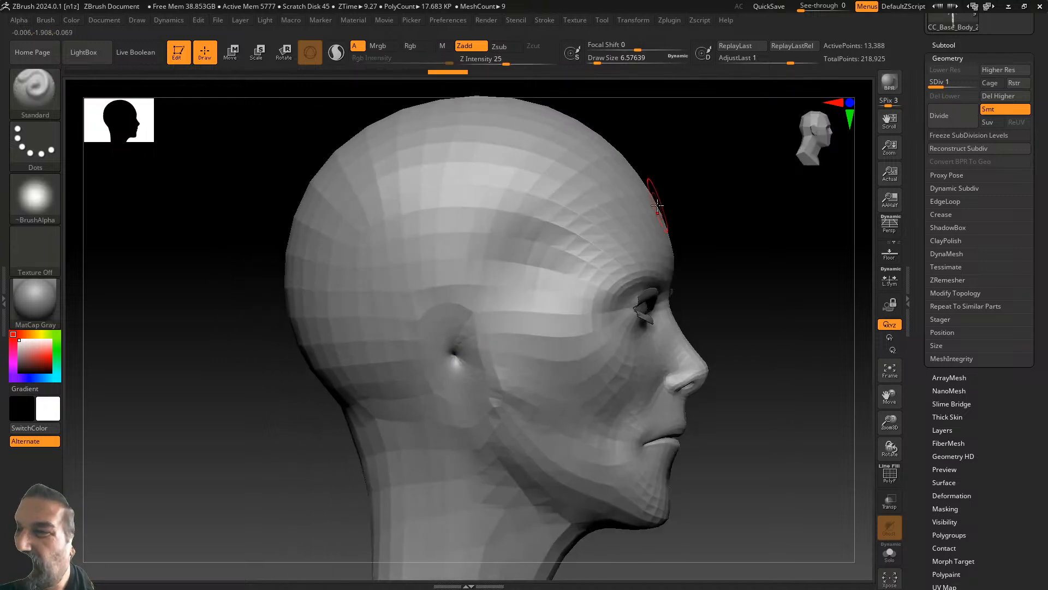
pyautogui.click(599, 58)
pyautogui.moveTo(599, 58); pyautogui.dragTo(601, 58)
pyautogui.moveTo(458, 365)
pyautogui.keyDown('shift'); pyautogui.mouseDown()
pyautogui.moveTo(472, 340)
pyautogui.moveTo(423, 346)
pyautogui.moveTo(458, 359)
pyautogui.moveTo(455, 349)
pyautogui.moveTo(477, 373)
pyautogui.moveTo(473, 385)
pyautogui.mouseUp(); pyautogui.keyUp('shift')
pyautogui.moveTo(775, 269); pyautogui.dragTo(761, 295)
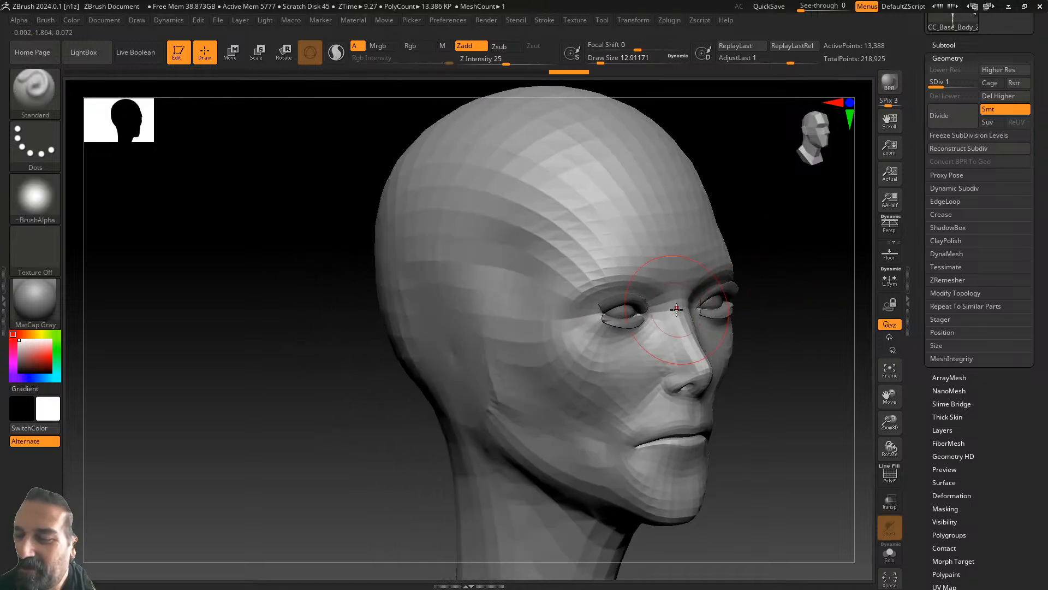
pyautogui.keyDown('shift'); pyautogui.moveTo(505, 350); pyautogui.dragTo(496, 357); pyautogui.keyUp('shift')
pyautogui.moveTo(828, 311)
pyautogui.mouseDown()
pyautogui.moveTo(808, 312)
pyautogui.moveTo(814, 344)
pyautogui.moveTo(705, 355)
pyautogui.moveTo(772, 381)
pyautogui.mouseUp()
# - Undo the ear smoothing strokes and drop back to subdivision level 1
pyautogui.hotkey('ctrl', 'z')
pyautogui.hotkey('ctrl', 'z')
pyautogui.hotkey('ctrl', 'z')
pyautogui.hotkey('ctrl', 'z')
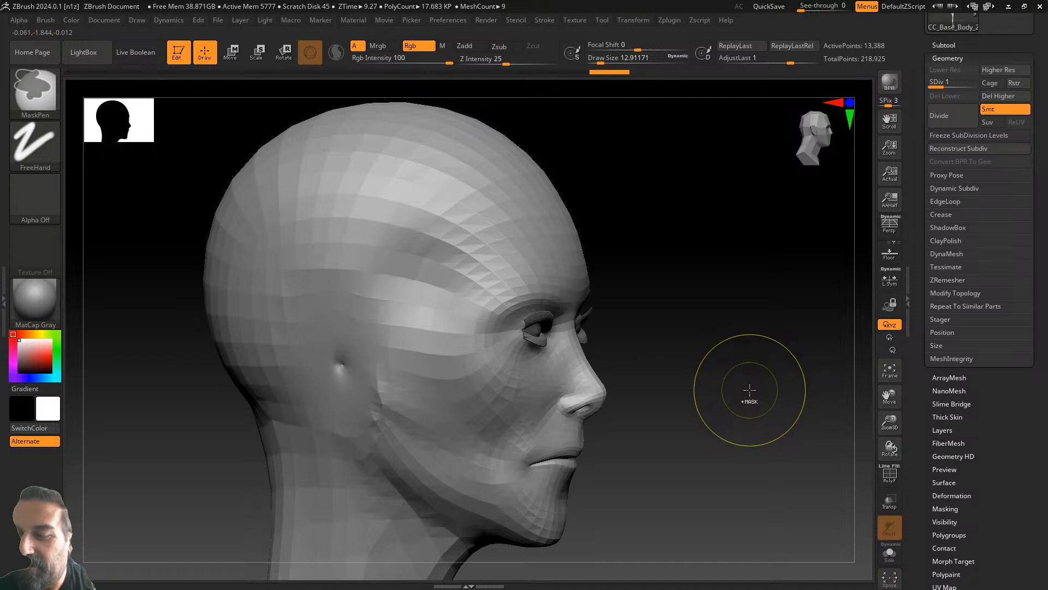
pyautogui.hotkey('ctrl', 'z')
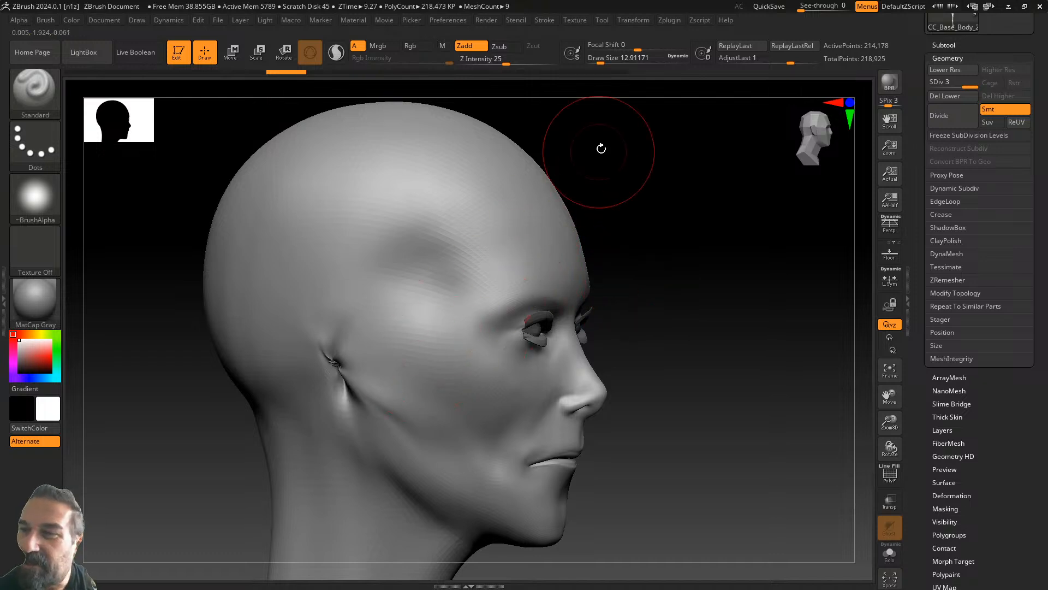
pyautogui.moveTo(962, 82); pyautogui.dragTo(930, 81)
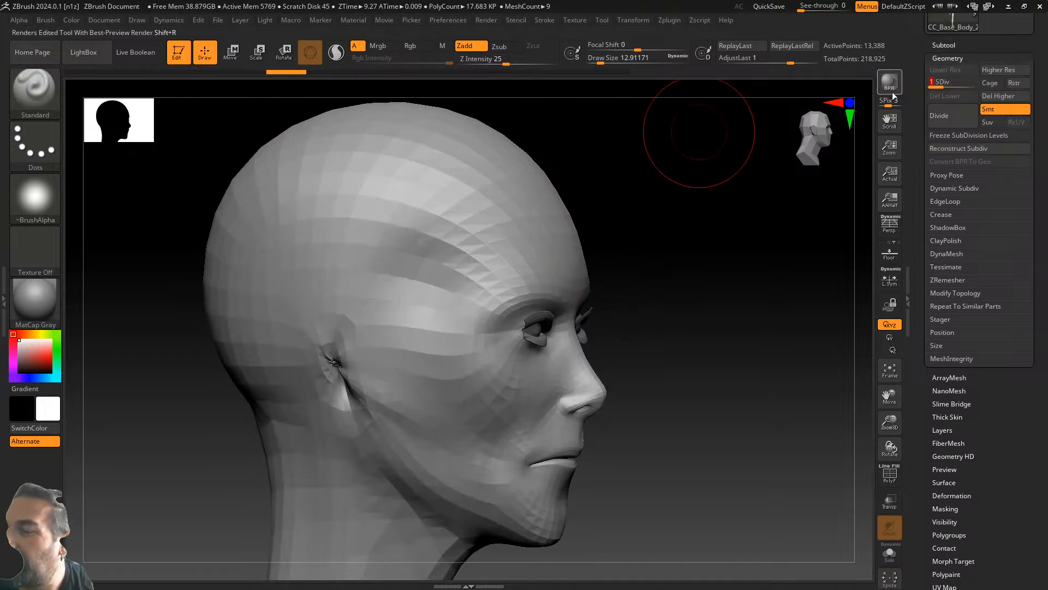
# - Smooth away the rough ear detail with short strokes between orbits
pyautogui.moveTo(338, 363)
pyautogui.keyDown('shift'); pyautogui.mouseDown()
pyautogui.moveTo(321, 362)
pyautogui.moveTo(341, 372)
pyautogui.moveTo(336, 306)
pyautogui.moveTo(328, 316)
pyautogui.moveTo(362, 398)
pyautogui.moveTo(366, 363)
pyautogui.mouseUp(); pyautogui.keyUp('shift')
pyautogui.moveTo(644, 306)
pyautogui.mouseDown()
pyautogui.moveTo(673, 285)
pyautogui.moveTo(627, 262)
pyautogui.moveTo(744, 219)
pyautogui.mouseUp()
pyautogui.keyDown('shift'); pyautogui.moveTo(290, 316); pyautogui.dragTo(355, 264); pyautogui.keyUp('shift')
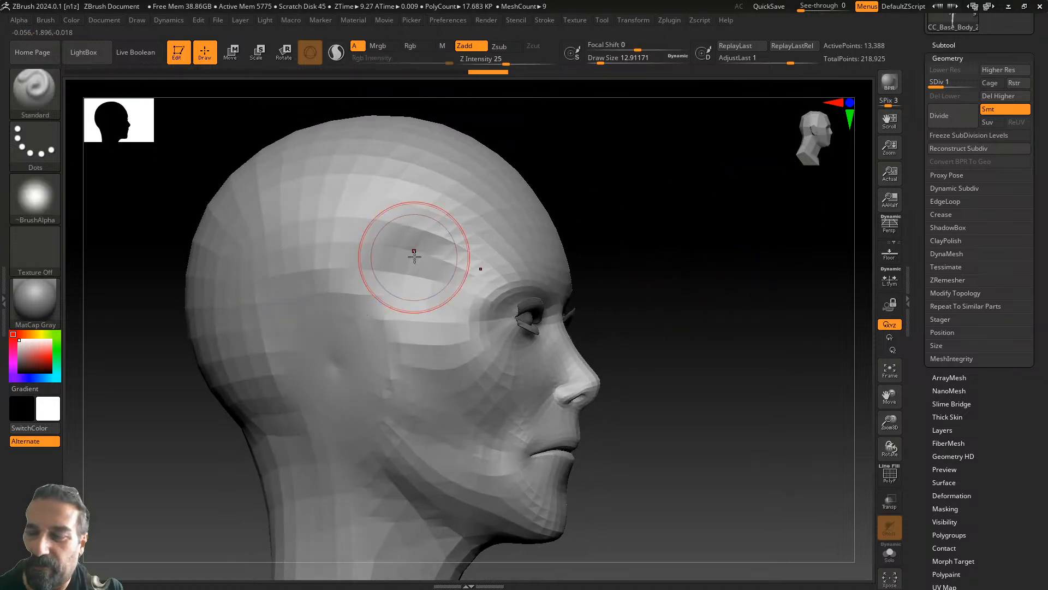
pyautogui.moveTo(780, 273); pyautogui.dragTo(695, 295)
pyautogui.moveTo(757, 326)
pyautogui.mouseDown()
pyautogui.moveTo(721, 235)
pyautogui.moveTo(713, 300)
pyautogui.moveTo(688, 363)
pyautogui.moveTo(677, 363)
pyautogui.moveTo(685, 362)
pyautogui.moveTo(689, 204)
pyautogui.mouseUp()
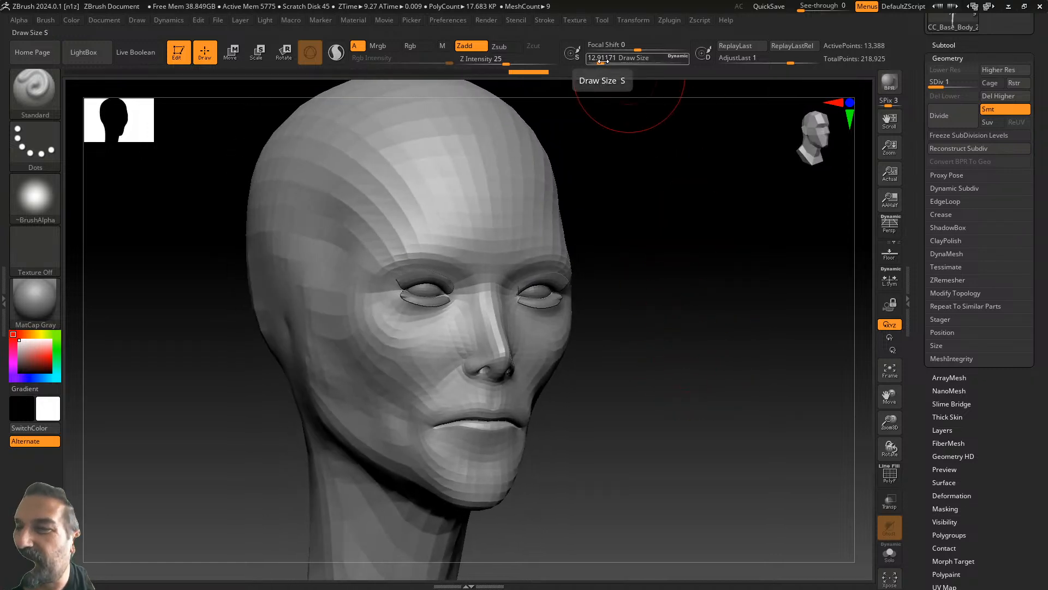
# - Pan down from the neck over the shoulders and torso to the hips
pyautogui.keyDown('alt'); pyautogui.moveTo(654, 378); pyautogui.dragTo(673, 218); pyautogui.keyUp('alt')
pyautogui.keyDown('alt'); pyautogui.moveTo(687, 270); pyautogui.dragTo(690, 203); pyautogui.keyUp('alt')
pyautogui.moveTo(731, 224)
pyautogui.mouseDown()
pyautogui.moveTo(850, 190)
pyautogui.moveTo(386, 335)
pyautogui.moveTo(545, 141)
pyautogui.moveTo(459, 115)
pyautogui.moveTo(435, 376)
pyautogui.moveTo(143, 133)
pyautogui.mouseUp()
pyautogui.moveTo(753, 338); pyautogui.dragTo(760, 455)
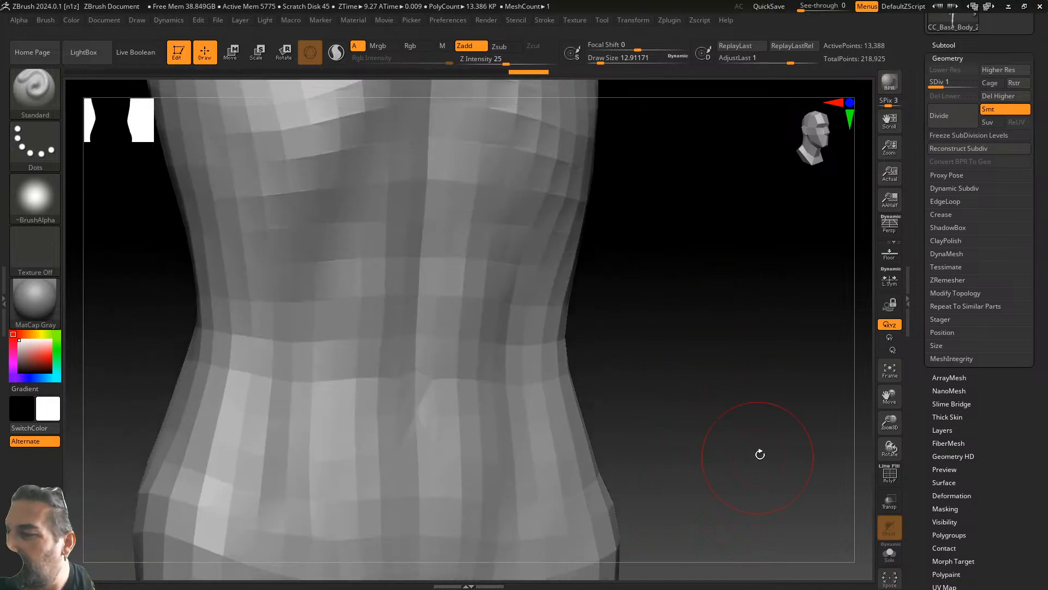
# - Frame the figure, inspect the legs up close, and raise to subdivision level 2
pyautogui.click(892, 370)
pyautogui.moveTo(756, 268); pyautogui.dragTo(811, 278)
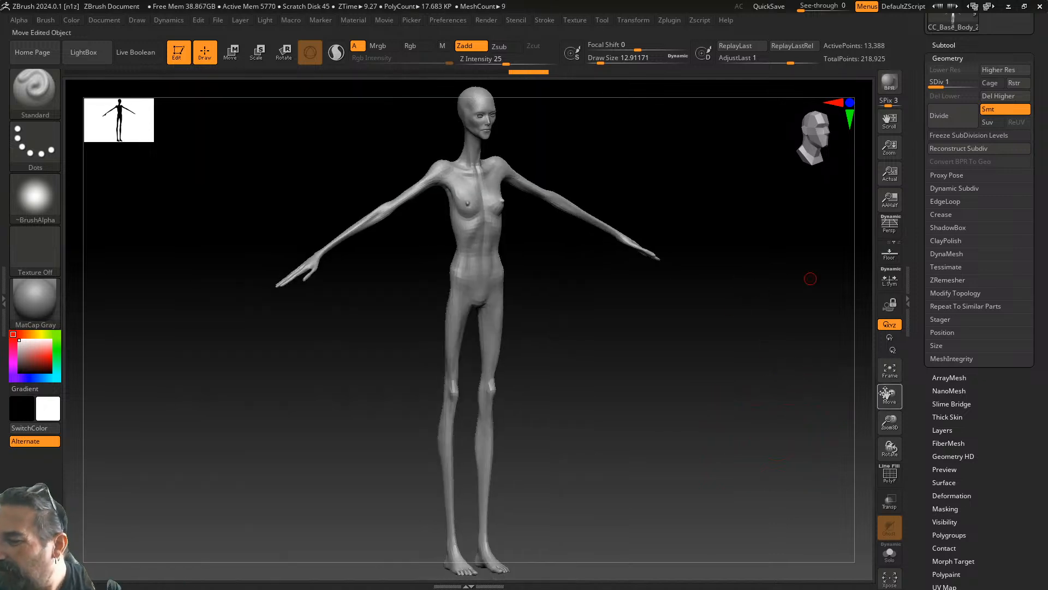
pyautogui.moveTo(893, 421); pyautogui.dragTo(944, 529)
pyautogui.moveTo(892, 422); pyautogui.dragTo(895, 457)
pyautogui.keyDown('alt'); pyautogui.moveTo(830, 335); pyautogui.dragTo(719, 409); pyautogui.keyUp('alt')
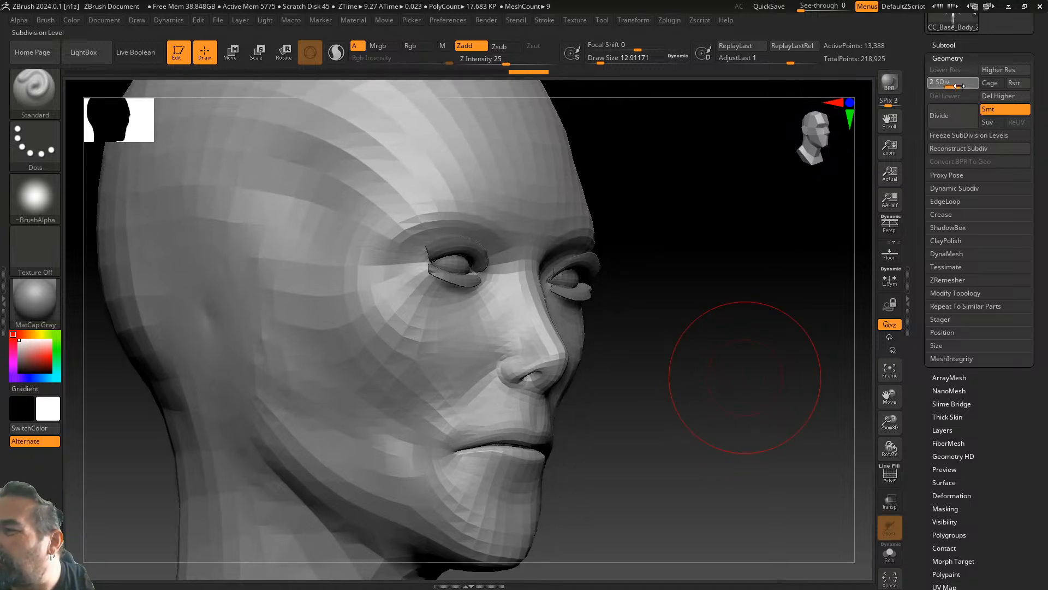
pyautogui.moveTo(959, 86); pyautogui.dragTo(956, 87)
pyautogui.moveTo(689, 290)
pyautogui.mouseDown()
pyautogui.moveTo(685, 311)
pyautogui.moveTo(666, 304)
pyautogui.mouseUp()
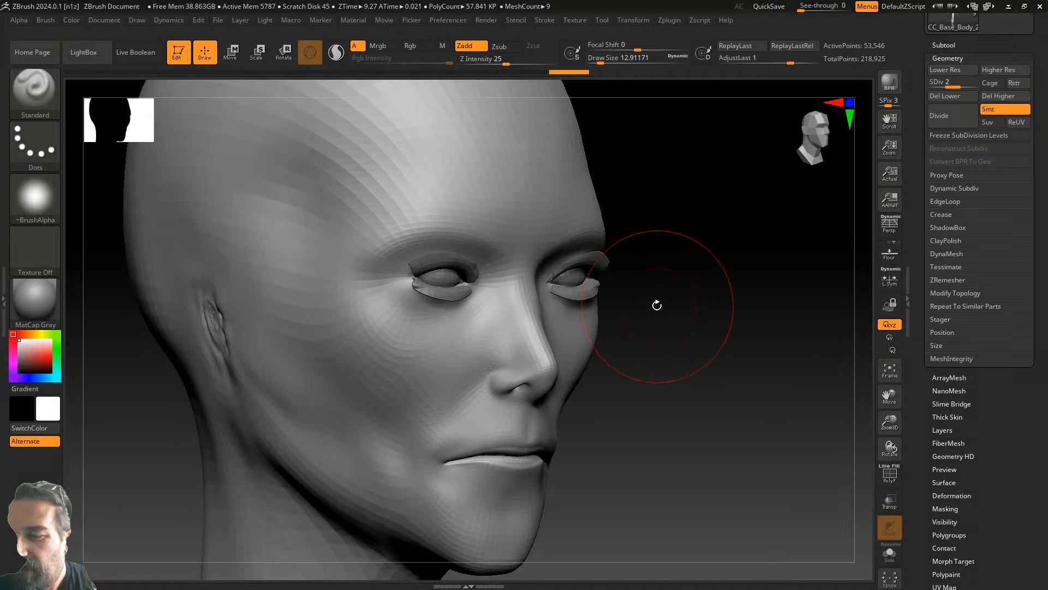
# - Select DamStandard and smooth away the ear detail from a three-quarter view
pyautogui.click(53, 81)
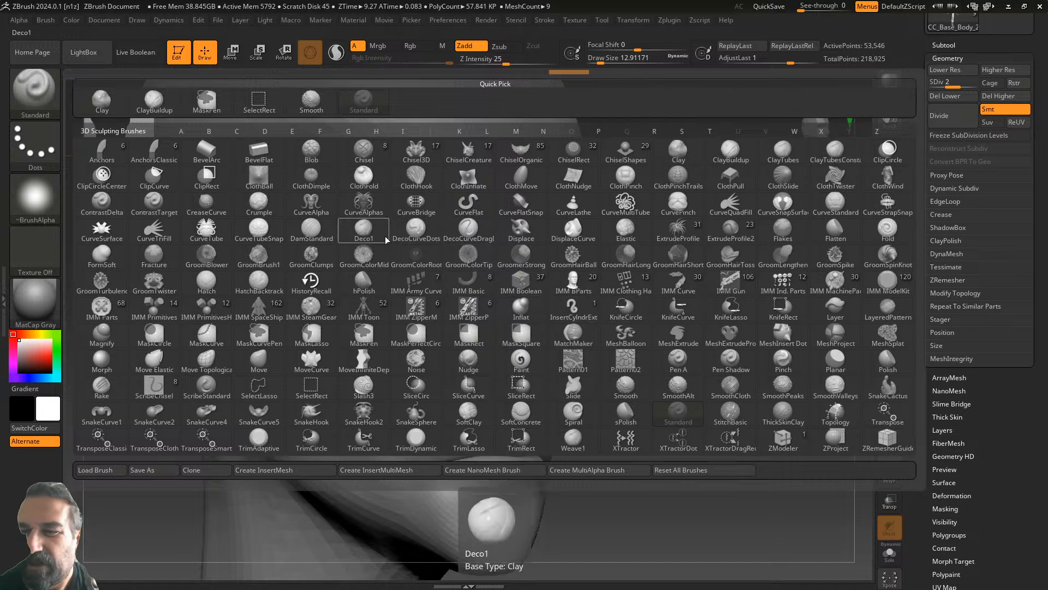
pyautogui.click(312, 228)
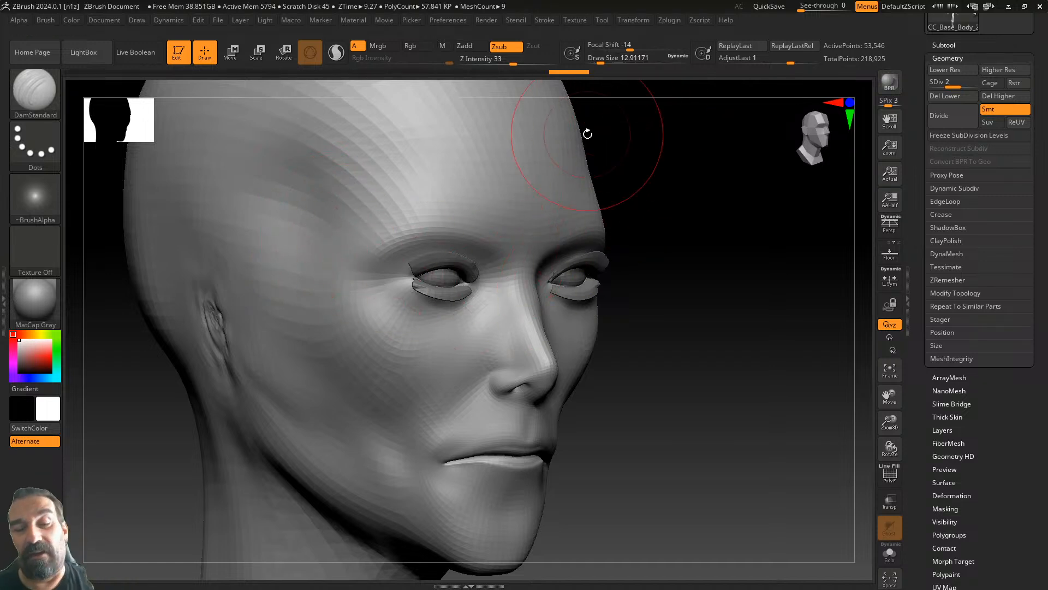
pyautogui.moveTo(681, 332)
pyautogui.mouseDown()
pyautogui.moveTo(702, 332)
pyautogui.moveTo(675, 351)
pyautogui.mouseUp()
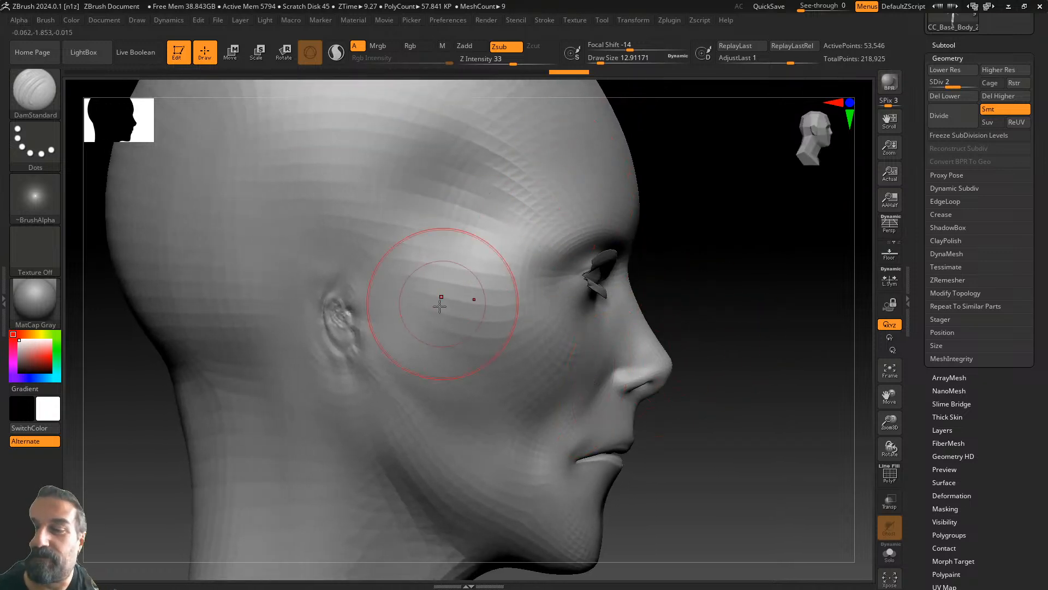
pyautogui.keyDown('shift'); pyautogui.moveTo(346, 328); pyautogui.dragTo(339, 354); pyautogui.keyUp('shift')
pyautogui.keyDown('shift'); pyautogui.moveTo(346, 302); pyautogui.dragTo(351, 311); pyautogui.keyUp('shift')
pyautogui.moveTo(748, 358)
pyautogui.mouseDown()
pyautogui.moveTo(690, 355)
pyautogui.moveTo(690, 344)
pyautogui.moveTo(766, 343)
pyautogui.mouseUp()
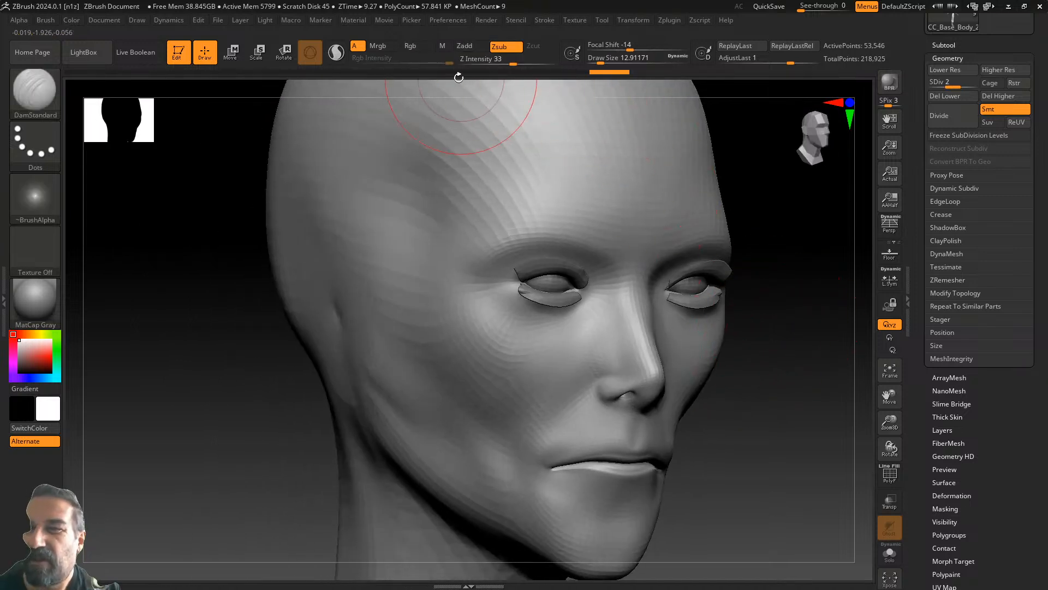
# - Reduce Draw Size to about 9.4 and carve smoothed creases across the temple
pyautogui.moveTo(601, 58); pyautogui.dragTo(599, 58)
pyautogui.moveTo(776, 228)
pyautogui.keyDown('alt'); pyautogui.mouseDown()
pyautogui.moveTo(707, 269)
pyautogui.moveTo(764, 269)
pyautogui.mouseUp(); pyautogui.keyUp('alt')
pyautogui.moveTo(356, 287); pyautogui.dragTo(423, 225)
pyautogui.moveTo(397, 289)
pyautogui.mouseDown()
pyautogui.moveTo(414, 250)
pyautogui.moveTo(405, 203)
pyautogui.moveTo(374, 167)
pyautogui.moveTo(346, 276)
pyautogui.moveTo(281, 237)
pyautogui.moveTo(363, 269)
pyautogui.moveTo(346, 147)
pyautogui.moveTo(323, 139)
pyautogui.mouseUp()
pyautogui.moveTo(323, 140); pyautogui.dragTo(336, 219)
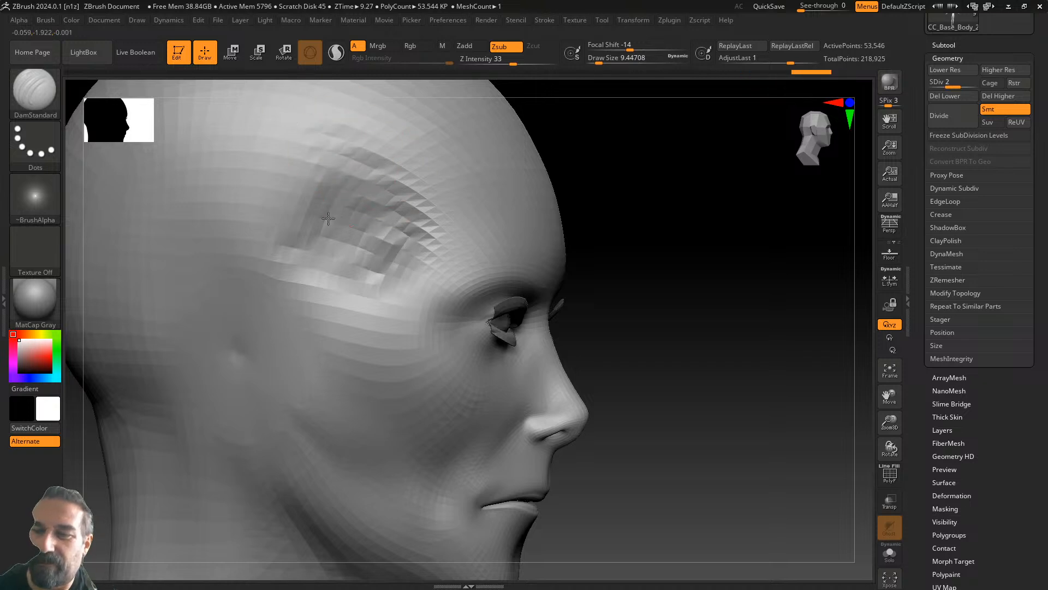
pyautogui.moveTo(352, 171)
pyautogui.keyDown('shift'); pyautogui.mouseDown()
pyautogui.moveTo(386, 234)
pyautogui.moveTo(299, 187)
pyautogui.moveTo(364, 138)
pyautogui.mouseUp(); pyautogui.keyUp('shift')
# - Carve a crease along the cheek and smooth the faceted surface
pyautogui.moveTo(402, 159); pyautogui.dragTo(618, 255, button='right')
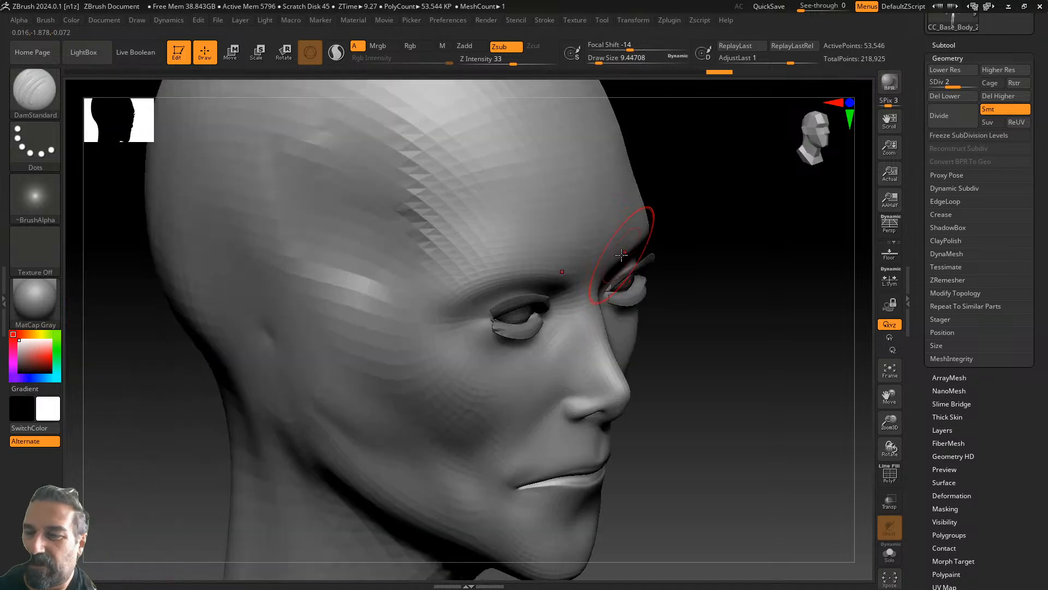
pyautogui.moveTo(699, 275)
pyautogui.mouseDown(button='right')
pyautogui.moveTo(706, 241)
pyautogui.moveTo(717, 268)
pyautogui.mouseUp(button='right')
pyautogui.moveTo(689, 312); pyautogui.dragTo(650, 347, button='right')
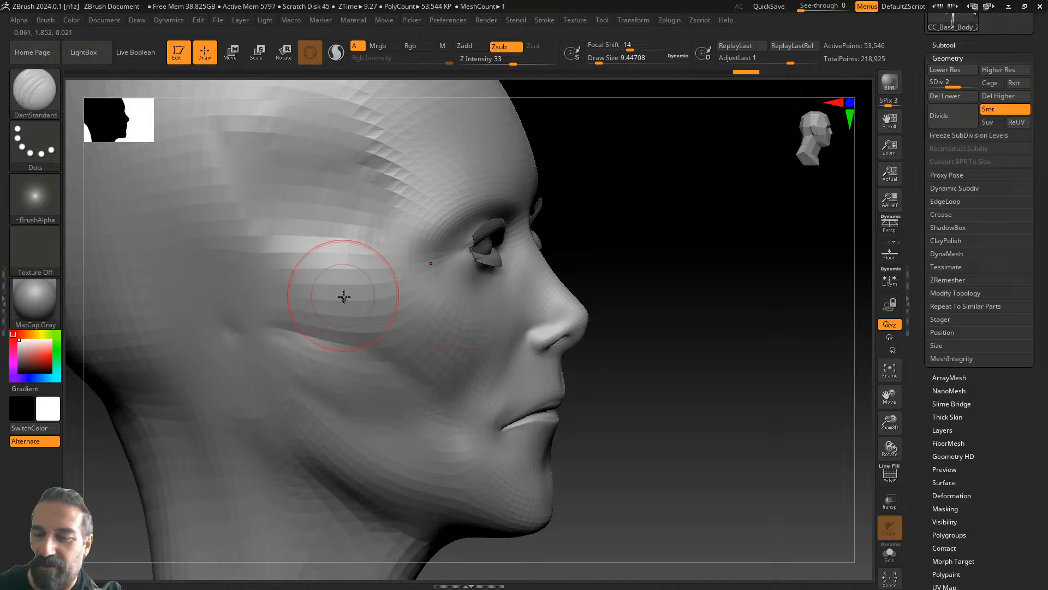
pyautogui.moveTo(218, 321); pyautogui.dragTo(345, 349)
pyautogui.moveTo(443, 397)
pyautogui.mouseDown()
pyautogui.moveTo(331, 339)
pyautogui.moveTo(222, 319)
pyautogui.mouseUp()
pyautogui.moveTo(638, 262); pyautogui.dragTo(529, 296)
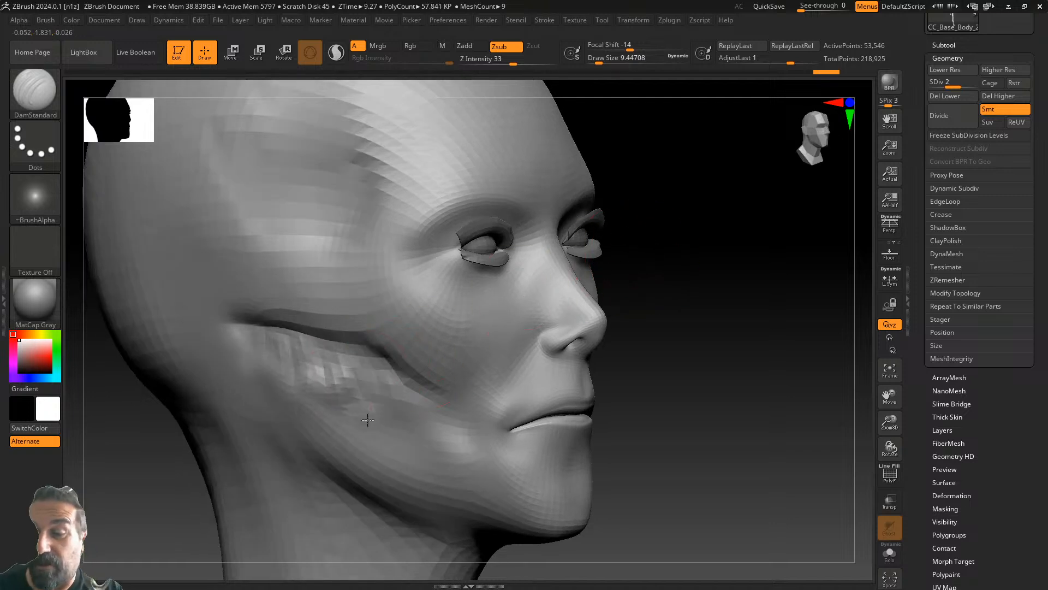
pyautogui.moveTo(307, 372)
pyautogui.mouseDown()
pyautogui.moveTo(352, 406)
pyautogui.moveTo(370, 385)
pyautogui.moveTo(349, 383)
pyautogui.moveTo(483, 456)
pyautogui.mouseUp()
# - Review the jaw and neck, then soften the crease end by the ear
pyautogui.moveTo(717, 405); pyautogui.dragTo(617, 412)
pyautogui.moveTo(753, 406)
pyautogui.keyDown('alt'); pyautogui.mouseDown()
pyautogui.moveTo(673, 427)
pyautogui.moveTo(697, 407)
pyautogui.moveTo(678, 414)
pyautogui.moveTo(741, 447)
pyautogui.mouseUp(); pyautogui.keyUp('alt')
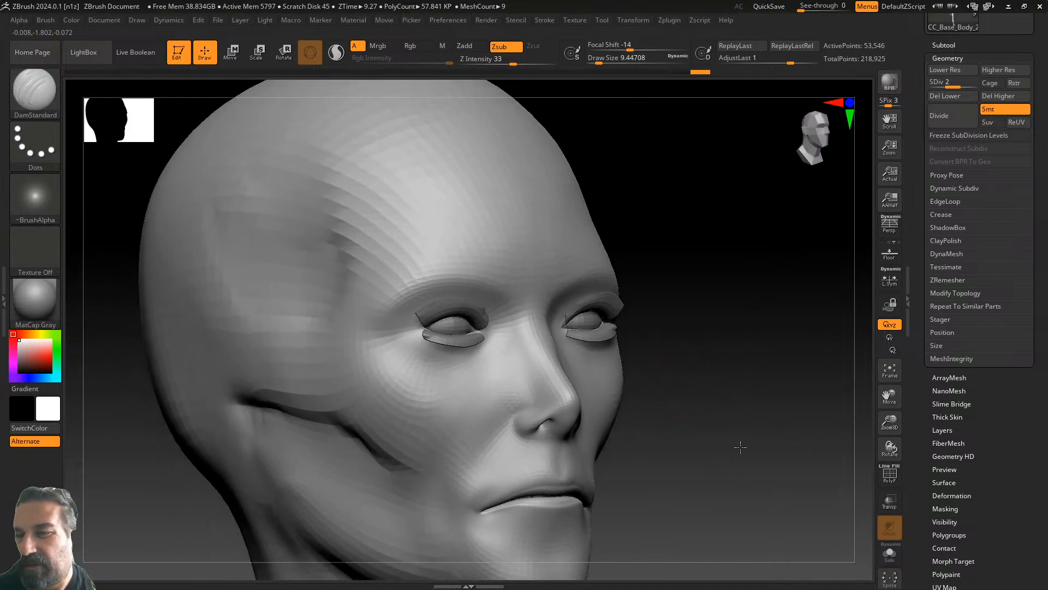
pyautogui.moveTo(640, 338); pyautogui.dragTo(704, 342)
pyautogui.keyDown('alt'); pyautogui.moveTo(652, 371); pyautogui.dragTo(691, 289); pyautogui.keyUp('alt')
pyautogui.keyDown('alt'); pyautogui.moveTo(654, 402); pyautogui.dragTo(672, 219); pyautogui.keyUp('alt')
pyautogui.moveTo(653, 382)
pyautogui.mouseDown()
pyautogui.moveTo(573, 343)
pyautogui.moveTo(564, 359)
pyautogui.moveTo(548, 327)
pyautogui.moveTo(577, 316)
pyautogui.moveTo(529, 318)
pyautogui.moveTo(447, 288)
pyautogui.moveTo(560, 263)
pyautogui.mouseUp()
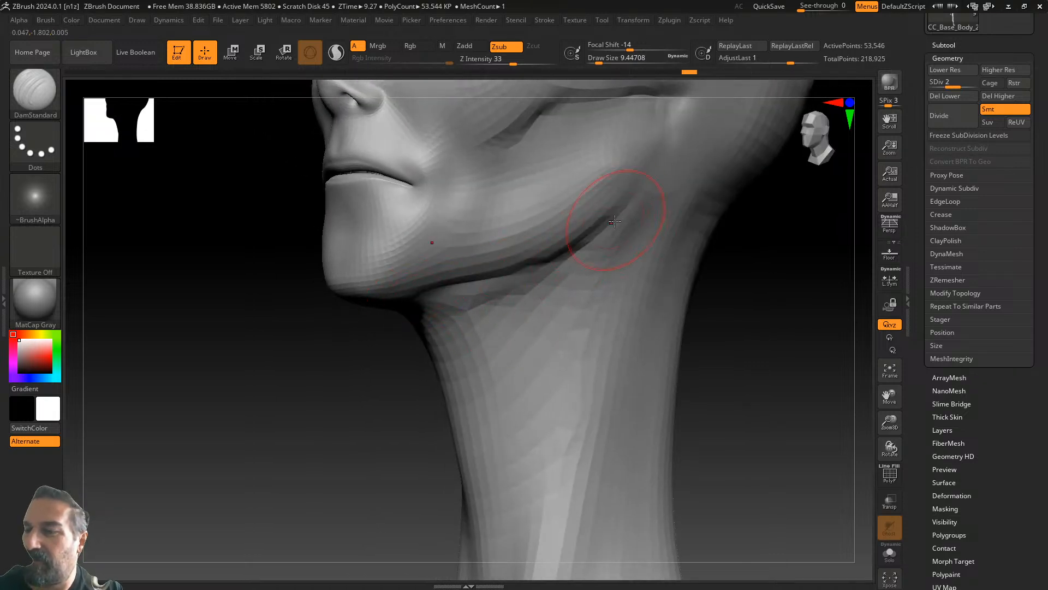
pyautogui.moveTo(338, 382); pyautogui.dragTo(276, 550)
pyautogui.moveTo(315, 521); pyautogui.dragTo(421, 370)
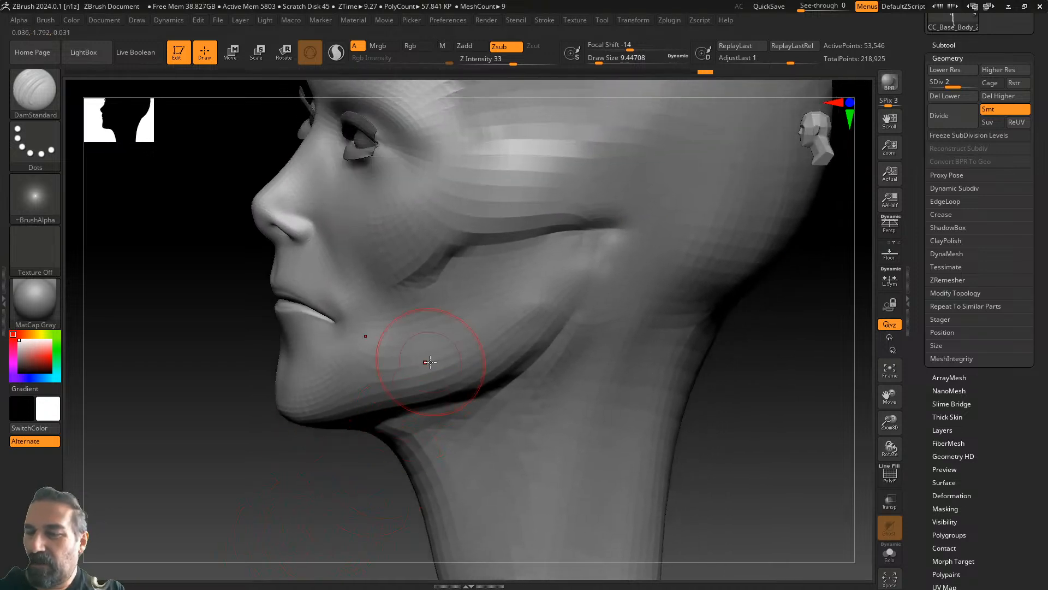
pyautogui.moveTo(688, 367); pyautogui.dragTo(744, 369)
pyautogui.keyDown('shift'); pyautogui.moveTo(545, 238); pyautogui.dragTo(541, 256); pyautogui.keyUp('shift')
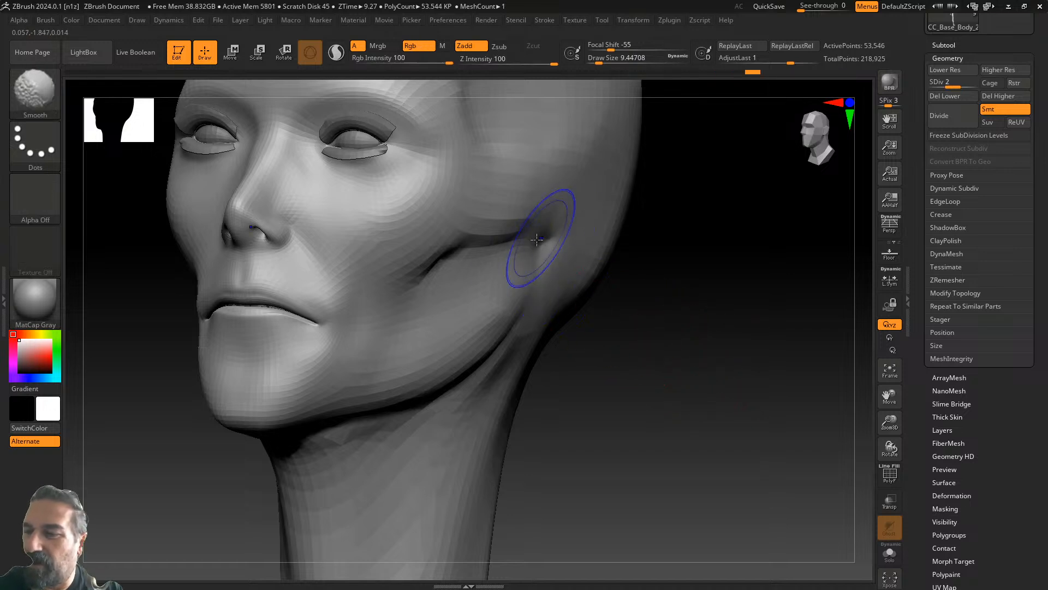
# - Switch to the ClayBuildup brush
pyautogui.moveTo(731, 243); pyautogui.dragTo(691, 254)
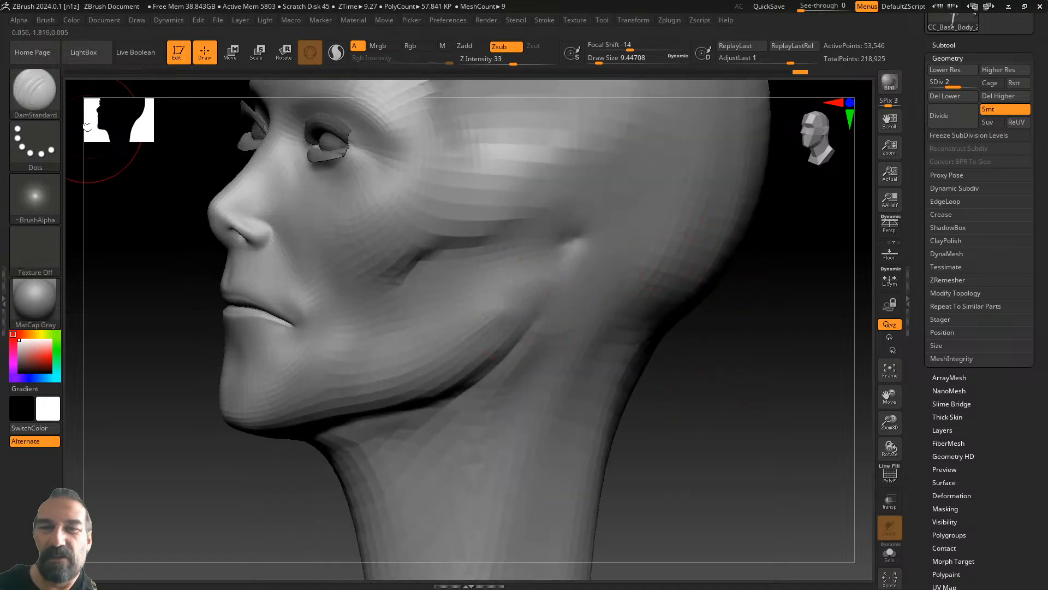
pyautogui.click(41, 91)
pyautogui.click(178, 106)
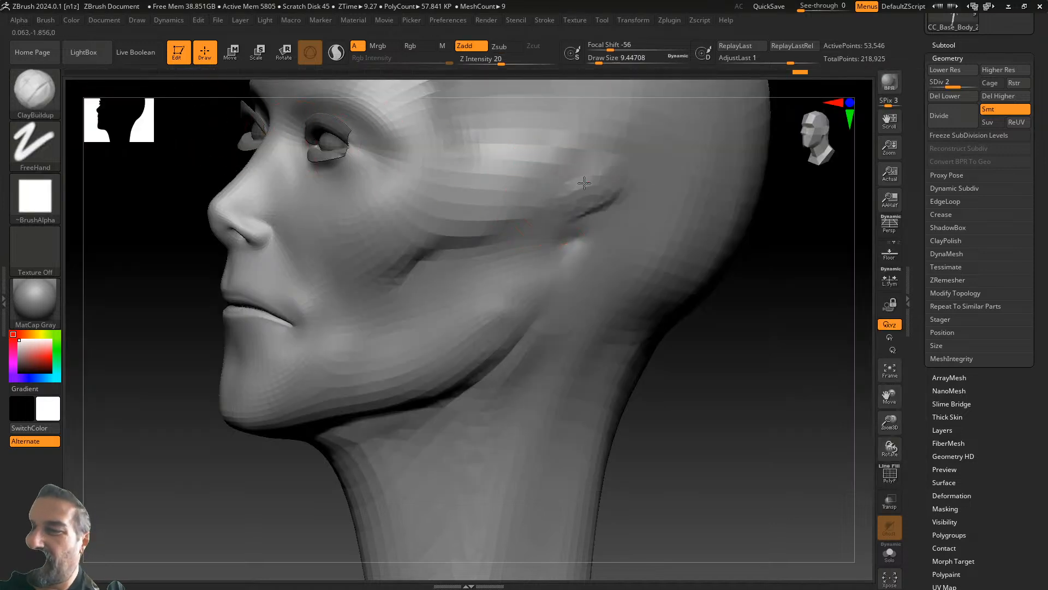
# - Build up clay beside the ear and across the cheek and temple, then open the brush library
pyautogui.moveTo(735, 276)
pyautogui.mouseDown()
pyautogui.moveTo(654, 399)
pyautogui.moveTo(667, 404)
pyautogui.mouseUp()
pyautogui.moveTo(499, 324)
pyautogui.keyDown('shift'); pyautogui.mouseDown()
pyautogui.moveTo(485, 343)
pyautogui.moveTo(459, 334)
pyautogui.mouseUp(); pyautogui.keyUp('shift')
pyautogui.moveTo(452, 290)
pyautogui.mouseDown()
pyautogui.moveTo(516, 278)
pyautogui.moveTo(556, 254)
pyautogui.mouseUp()
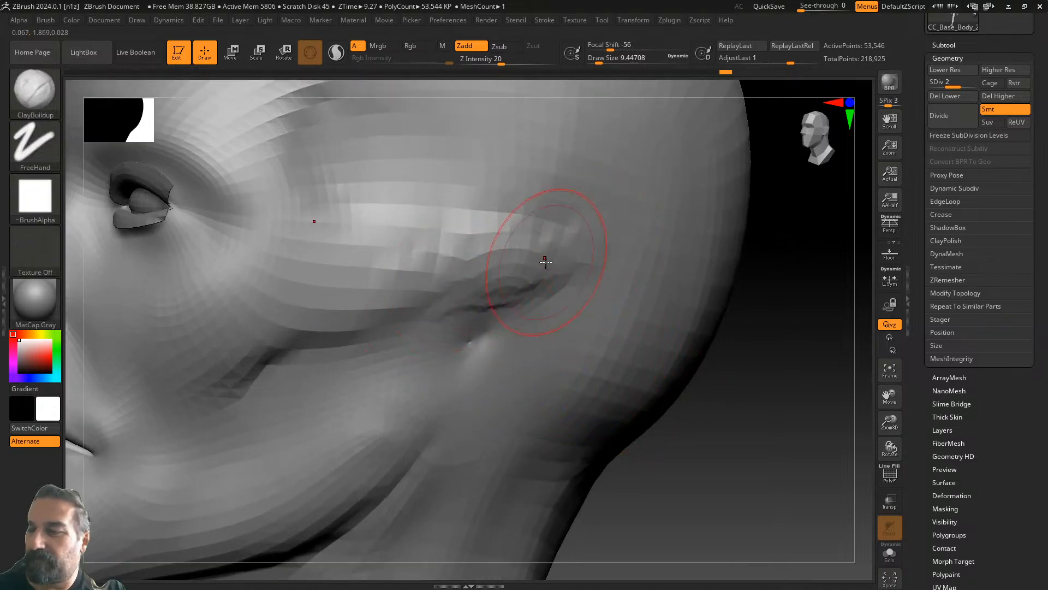
pyautogui.moveTo(346, 307); pyautogui.dragTo(469, 272)
pyautogui.moveTo(355, 227); pyautogui.dragTo(576, 251)
pyautogui.moveTo(668, 403)
pyautogui.mouseDown()
pyautogui.moveTo(795, 399)
pyautogui.moveTo(517, 333)
pyautogui.mouseUp()
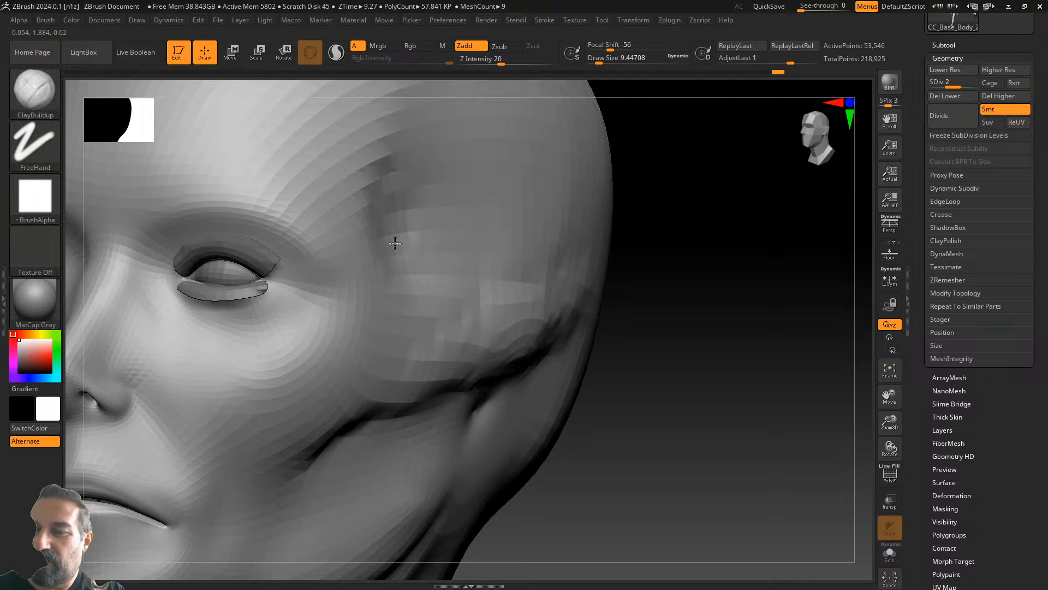
pyautogui.moveTo(633, 246)
pyautogui.mouseDown()
pyautogui.moveTo(702, 433)
pyautogui.moveTo(678, 443)
pyautogui.moveTo(719, 449)
pyautogui.moveTo(842, 227)
pyautogui.moveTo(859, 356)
pyautogui.moveTo(786, 335)
pyautogui.moveTo(772, 382)
pyautogui.moveTo(781, 435)
pyautogui.moveTo(727, 446)
pyautogui.moveTo(754, 426)
pyautogui.moveTo(775, 431)
pyautogui.moveTo(751, 403)
pyautogui.mouseUp()
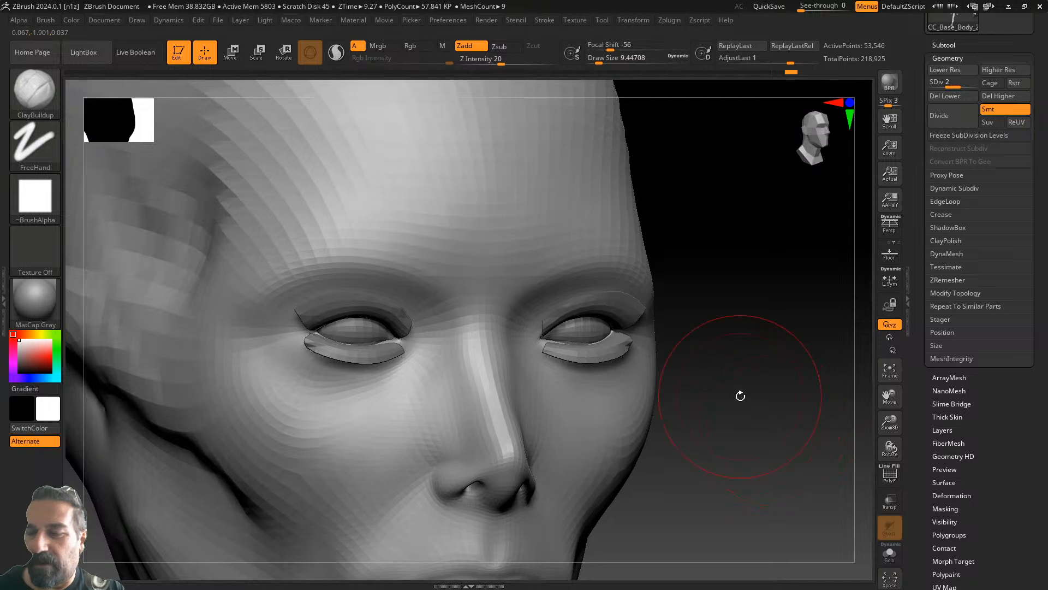
pyautogui.click(49, 92)
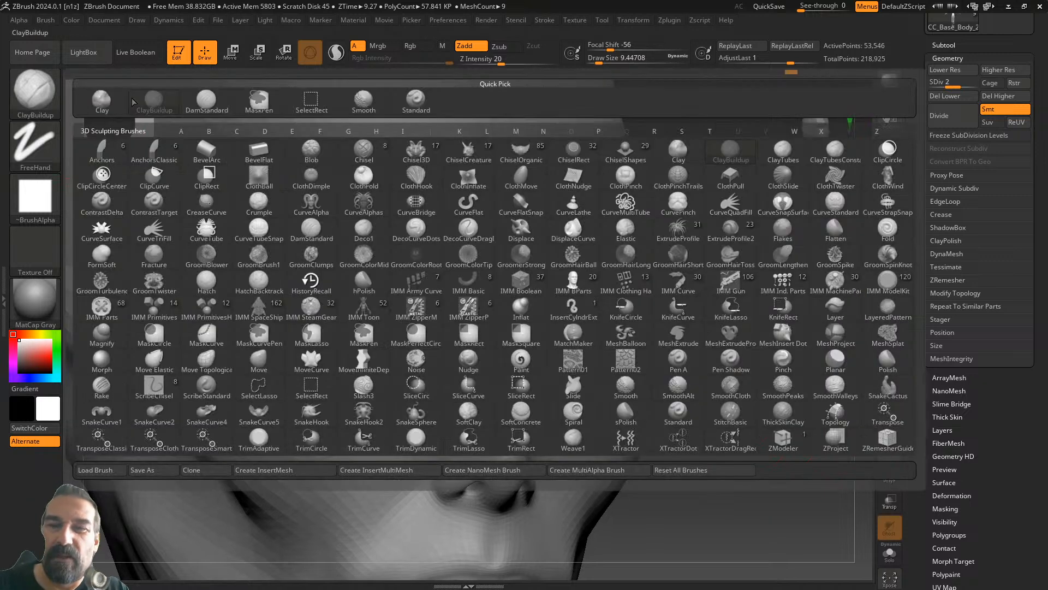
# - Switch to DamStandard, raise to subdivision level 3, and shrink the Draw Size
pyautogui.click(213, 98)
pyautogui.moveTo(965, 82); pyautogui.dragTo(977, 83)
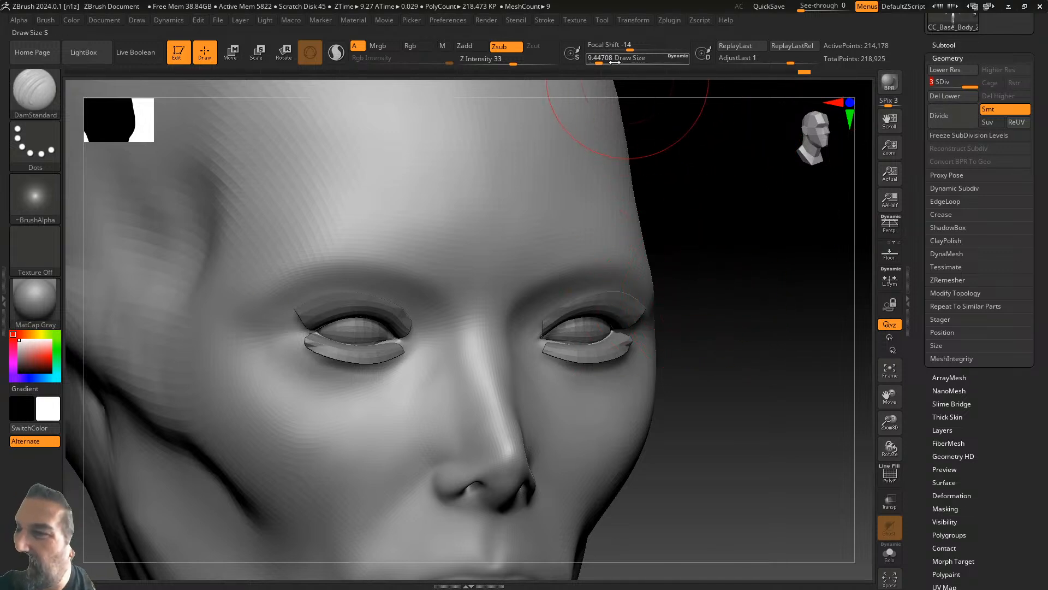
pyautogui.moveTo(618, 64); pyautogui.dragTo(597, 59)
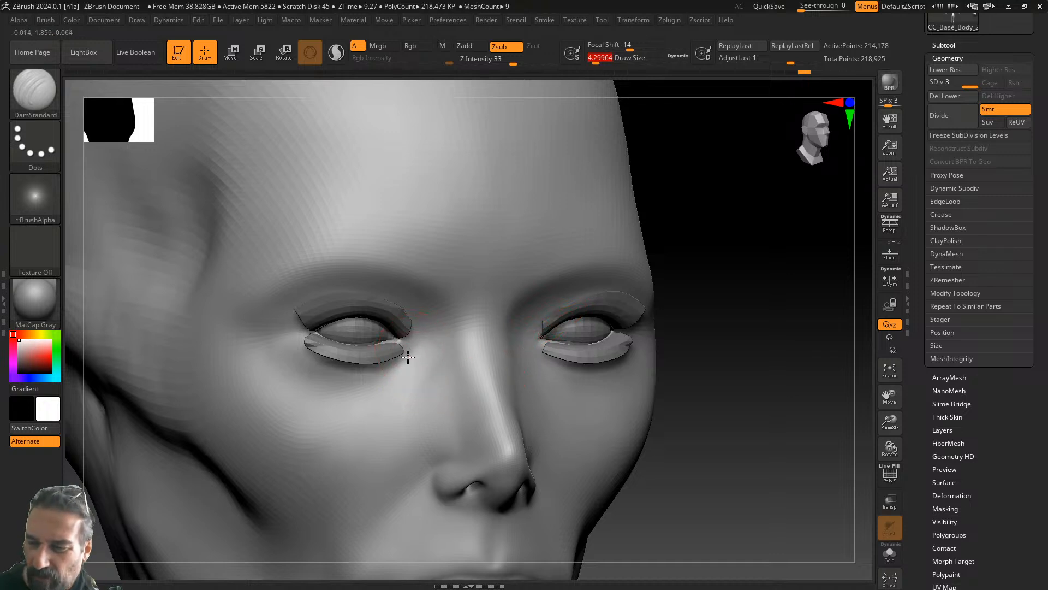
# - Carve a mirrored groove under both eyes
pyautogui.moveTo(355, 392); pyautogui.dragTo(296, 368)
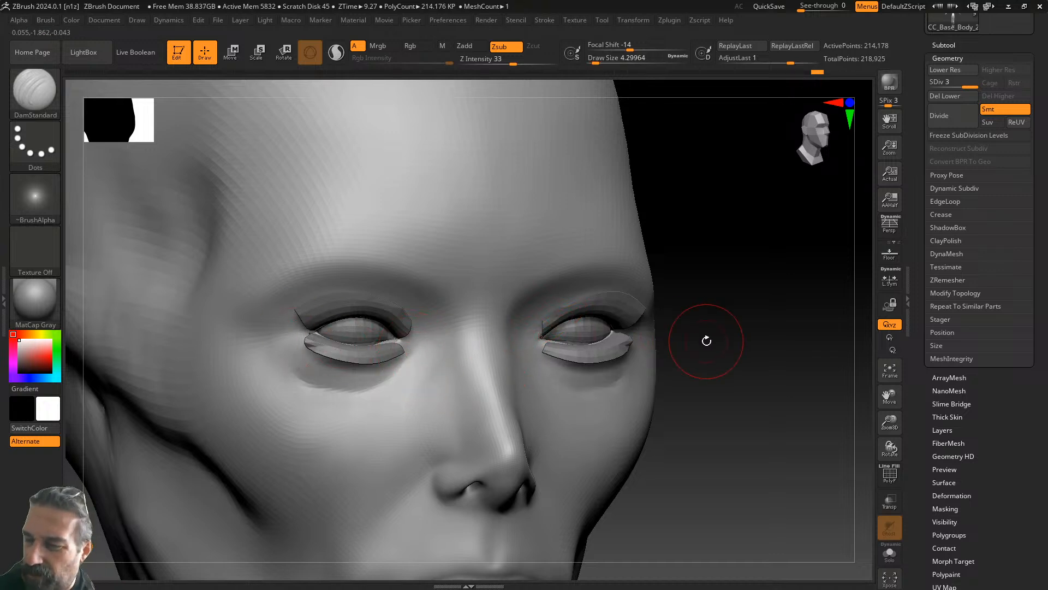
pyautogui.keyDown('shift'); pyautogui.moveTo(703, 339); pyautogui.dragTo(691, 328); pyautogui.keyUp('shift')
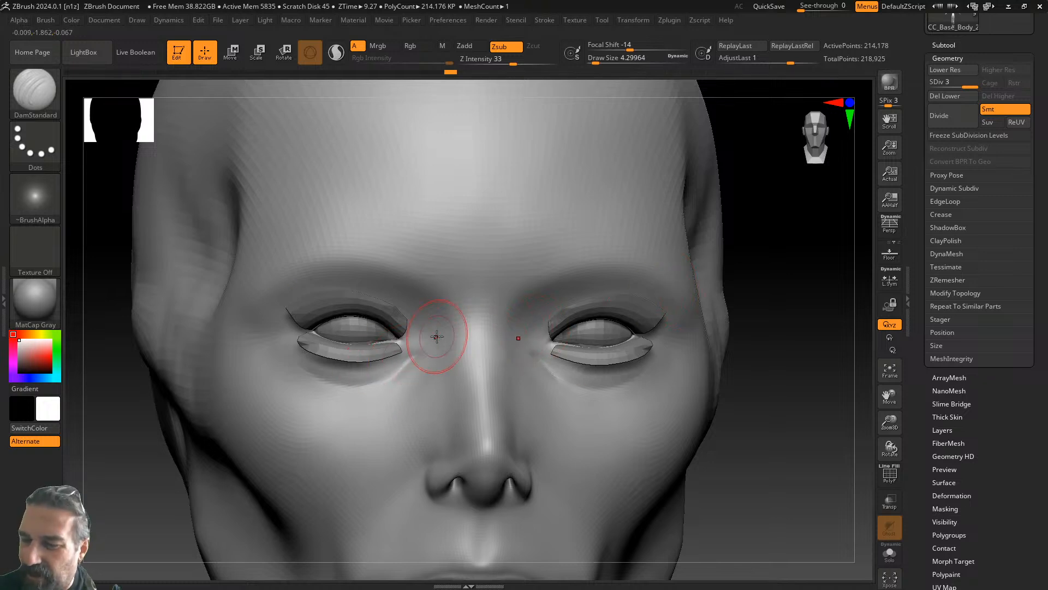
pyautogui.moveTo(764, 363); pyautogui.dragTo(604, 345)
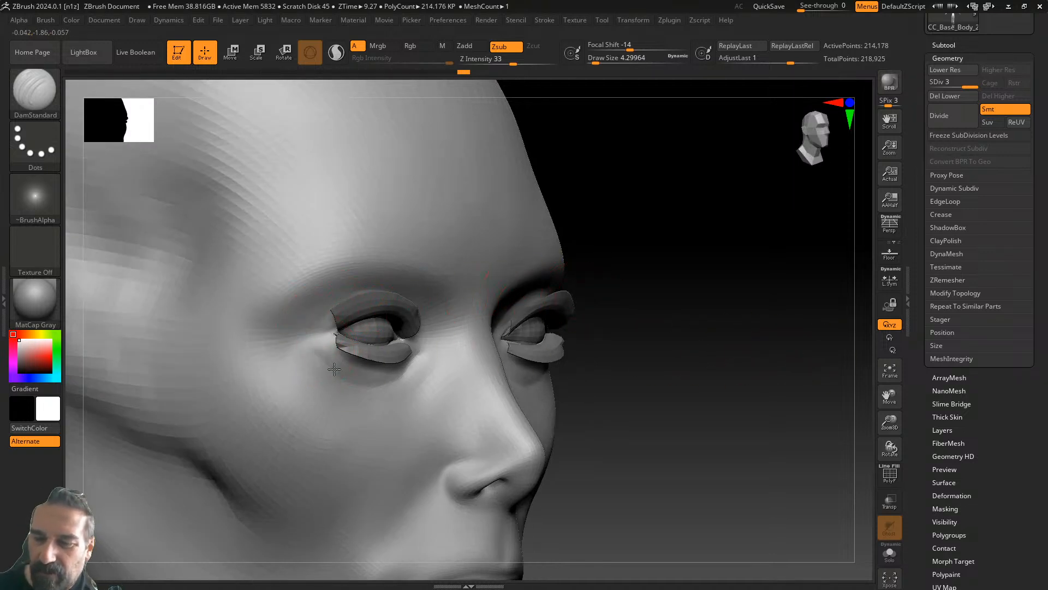
pyautogui.moveTo(720, 372); pyautogui.dragTo(616, 376)
pyautogui.keyDown('shift'); pyautogui.moveTo(319, 350); pyautogui.dragTo(326, 388); pyautogui.keyUp('shift')
# - Smooth the skin under the left eye and soften the mouth corner
pyautogui.moveTo(732, 401); pyautogui.dragTo(701, 394)
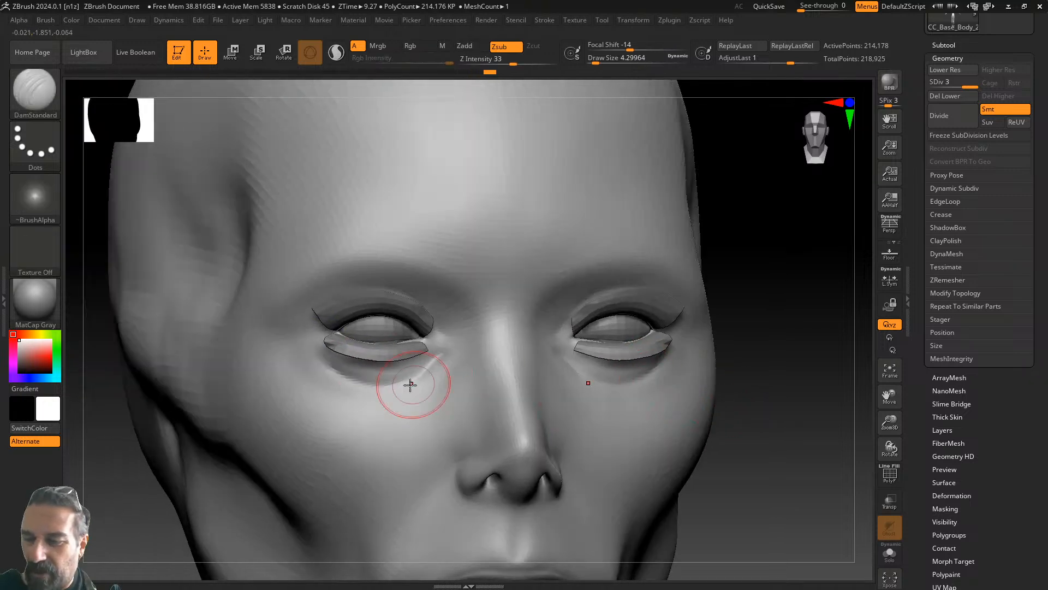
pyautogui.moveTo(326, 363)
pyautogui.keyDown('shift'); pyautogui.mouseDown()
pyautogui.moveTo(395, 398)
pyautogui.moveTo(411, 386)
pyautogui.mouseUp(); pyautogui.keyUp('shift')
pyautogui.keyDown('alt'); pyautogui.moveTo(787, 423); pyautogui.dragTo(772, 313); pyautogui.keyUp('alt')
pyautogui.keyDown('alt'); pyautogui.moveTo(779, 351); pyautogui.dragTo(747, 296); pyautogui.keyUp('alt')
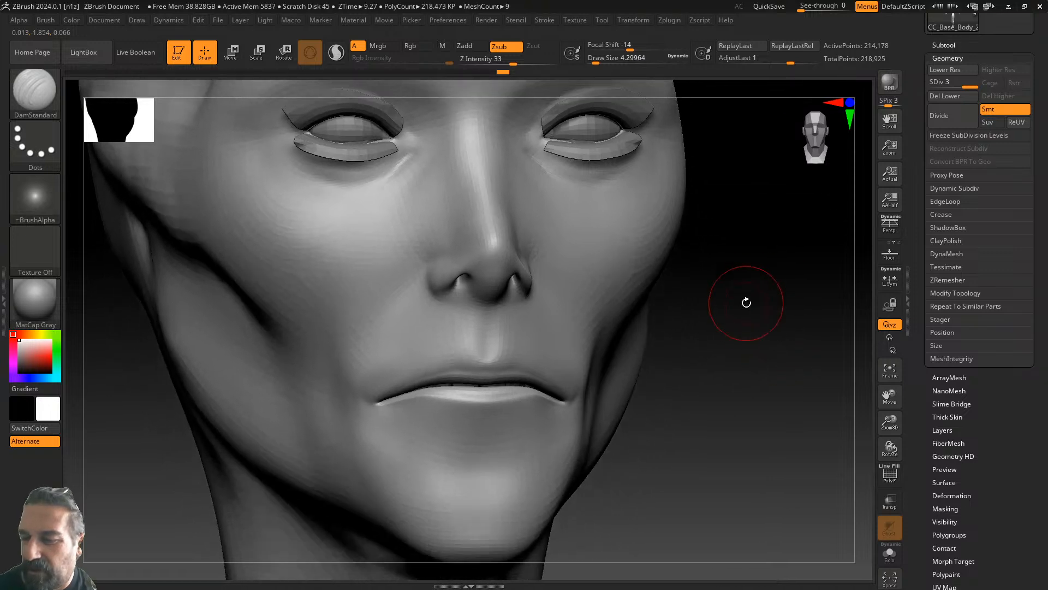
pyautogui.moveTo(752, 341); pyautogui.dragTo(718, 350)
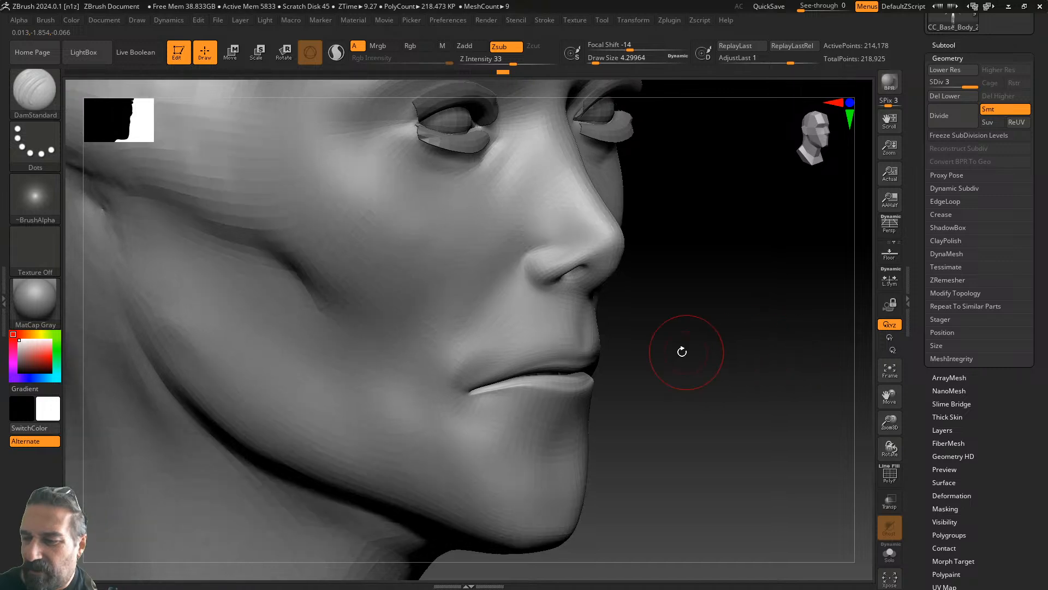
pyautogui.press('shift')
pyautogui.keyDown('shift'); pyautogui.moveTo(480, 347); pyautogui.dragTo(464, 366); pyautogui.keyUp('shift')
pyautogui.moveTo(757, 390); pyautogui.dragTo(776, 389)
# - Carve a DamStandard line along the jaw where it meets the neck, then smooth it
pyautogui.keyDown('alt'); pyautogui.moveTo(835, 418); pyautogui.dragTo(706, 302); pyautogui.keyUp('alt')
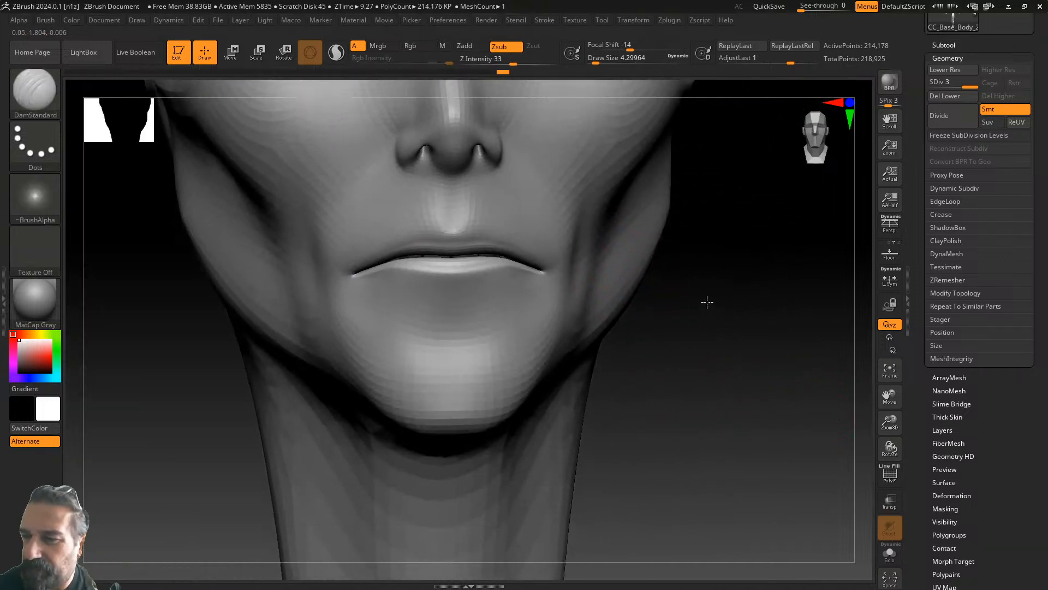
pyautogui.moveTo(732, 346); pyautogui.dragTo(826, 267)
pyautogui.keyDown('alt'); pyautogui.moveTo(665, 392); pyautogui.dragTo(790, 417); pyautogui.keyUp('alt')
pyautogui.moveTo(689, 417)
pyautogui.keyDown('alt'); pyautogui.mouseDown()
pyautogui.moveTo(734, 455)
pyautogui.moveTo(632, 403)
pyautogui.mouseUp(); pyautogui.keyUp('alt')
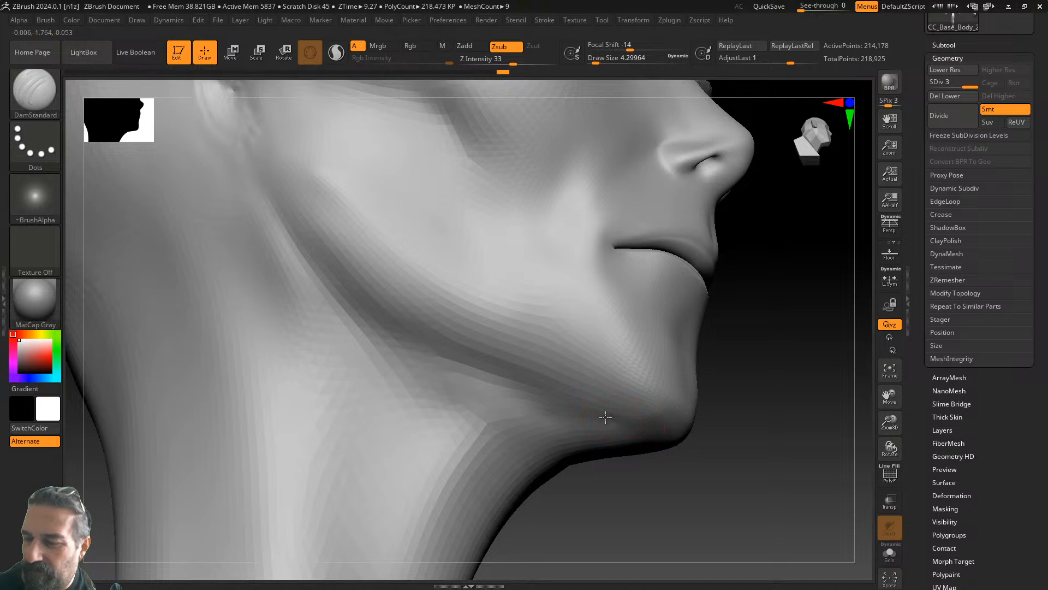
pyautogui.moveTo(538, 387); pyautogui.dragTo(372, 306)
pyautogui.moveTo(592, 406)
pyautogui.keyDown('shift'); pyautogui.mouseDown()
pyautogui.moveTo(463, 360)
pyautogui.moveTo(400, 300)
pyautogui.mouseUp(); pyautogui.keyUp('shift')
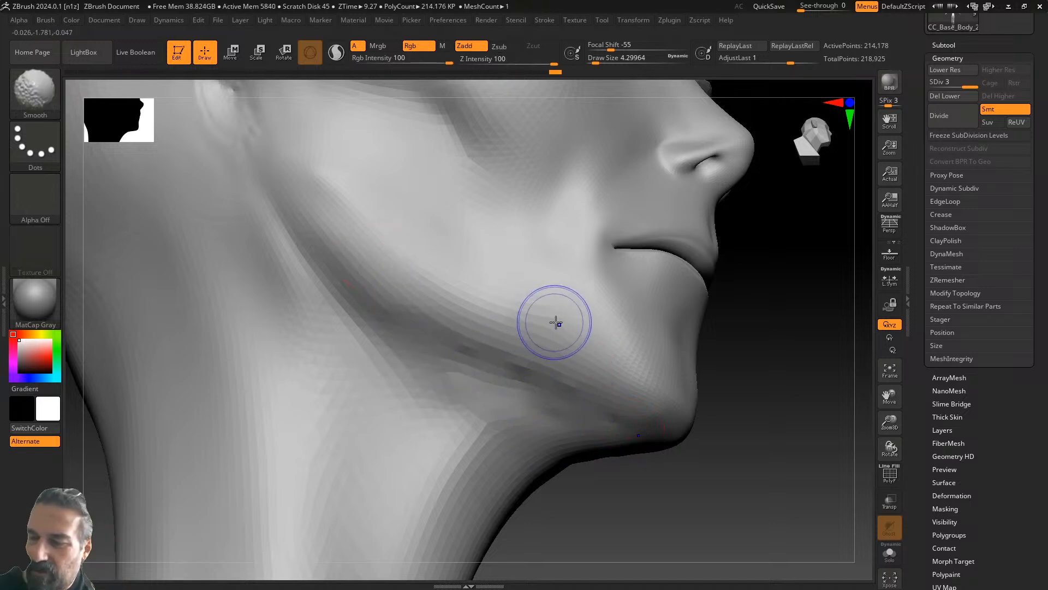
pyautogui.moveTo(748, 358)
pyautogui.mouseDown()
pyautogui.moveTo(739, 428)
pyautogui.moveTo(726, 412)
pyautogui.moveTo(695, 199)
pyautogui.mouseUp()
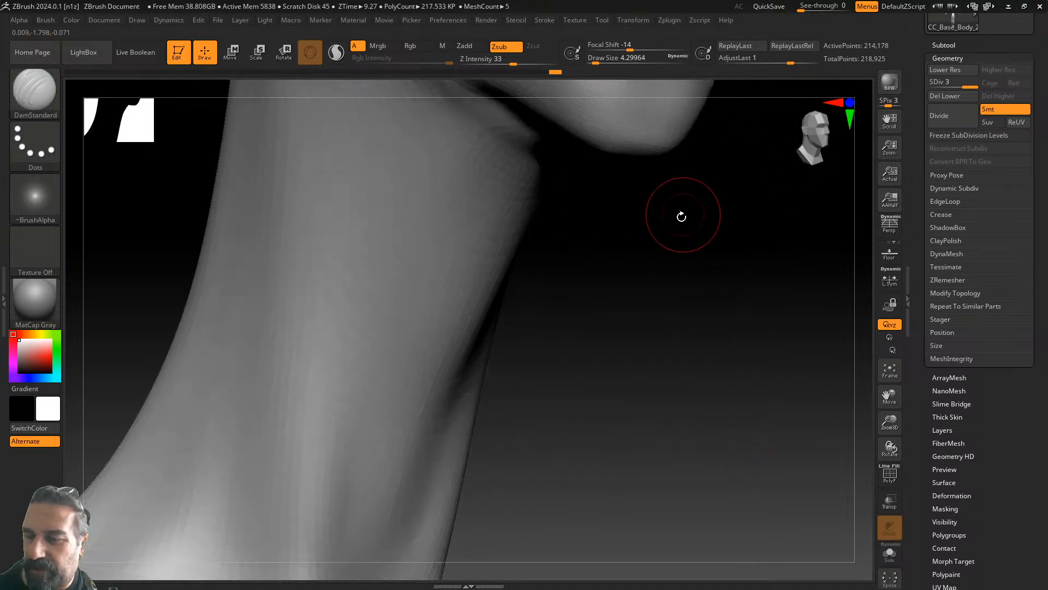
# - Carve mirrored creases up the front of the neck and soften them
pyautogui.keyDown('shift'); pyautogui.moveTo(643, 376); pyautogui.dragTo(641, 379); pyautogui.keyUp('shift')
pyautogui.keyDown('alt'); pyautogui.moveTo(770, 393); pyautogui.dragTo(596, 245); pyautogui.keyUp('alt')
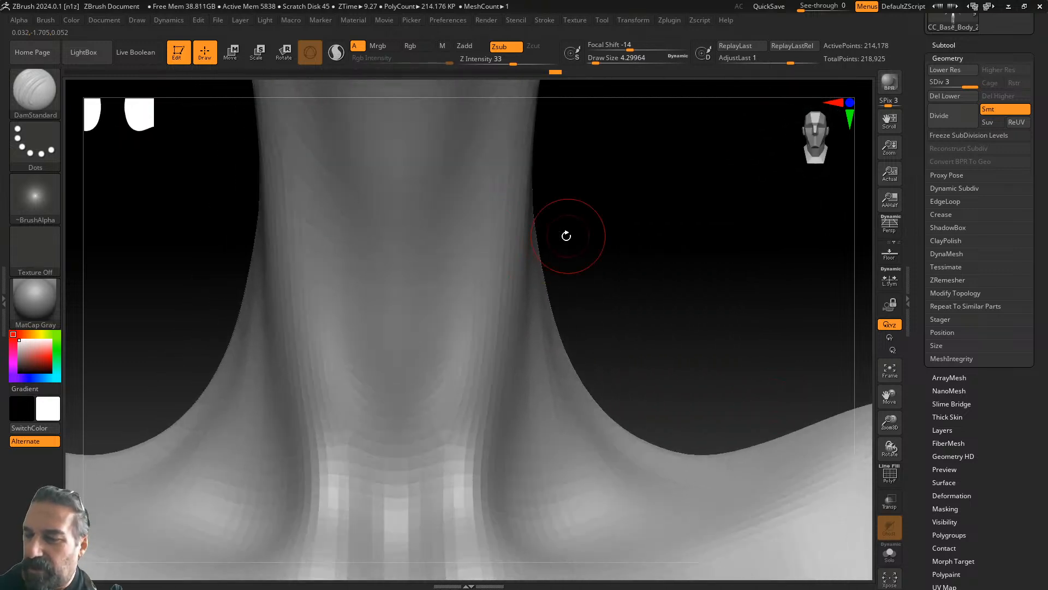
pyautogui.moveTo(434, 452); pyautogui.dragTo(479, 131)
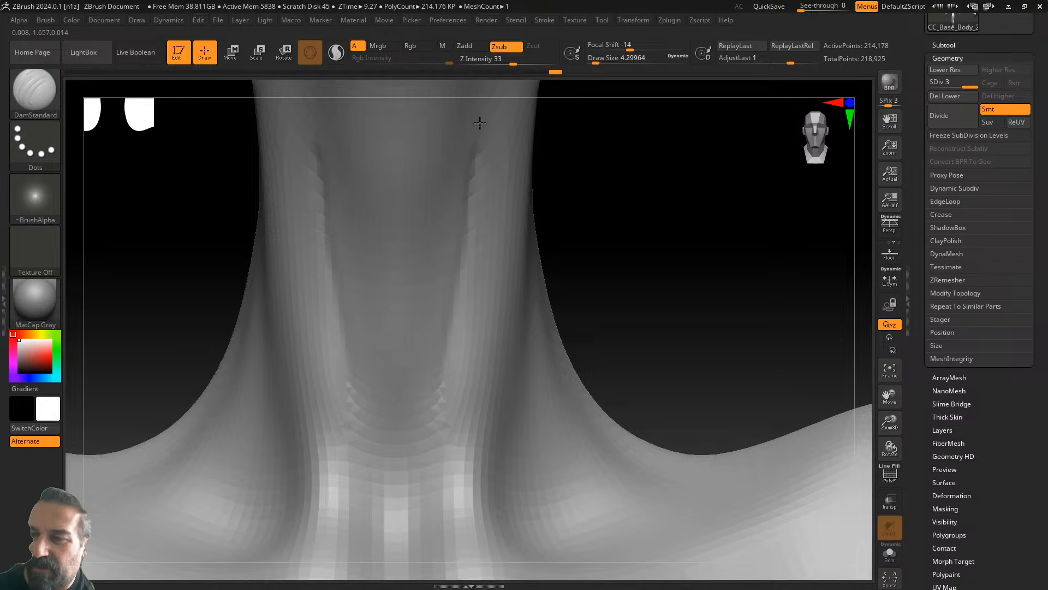
pyautogui.moveTo(476, 218); pyautogui.dragTo(437, 437)
pyautogui.moveTo(435, 473)
pyautogui.mouseDown()
pyautogui.moveTo(482, 115)
pyautogui.moveTo(433, 477)
pyautogui.mouseUp()
pyautogui.keyDown('shift'); pyautogui.moveTo(441, 437); pyautogui.dragTo(483, 112); pyautogui.keyUp('shift')
pyautogui.moveTo(483, 112)
pyautogui.keyDown('shift'); pyautogui.mouseDown()
pyautogui.moveTo(456, 240)
pyautogui.moveTo(457, 480)
pyautogui.mouseUp(); pyautogui.keyUp('shift')
# - Add a neck-base crease and curved creases on the neck's right side, then soften them
pyautogui.moveTo(703, 322); pyautogui.dragTo(641, 329)
pyautogui.moveTo(811, 310); pyautogui.dragTo(762, 272)
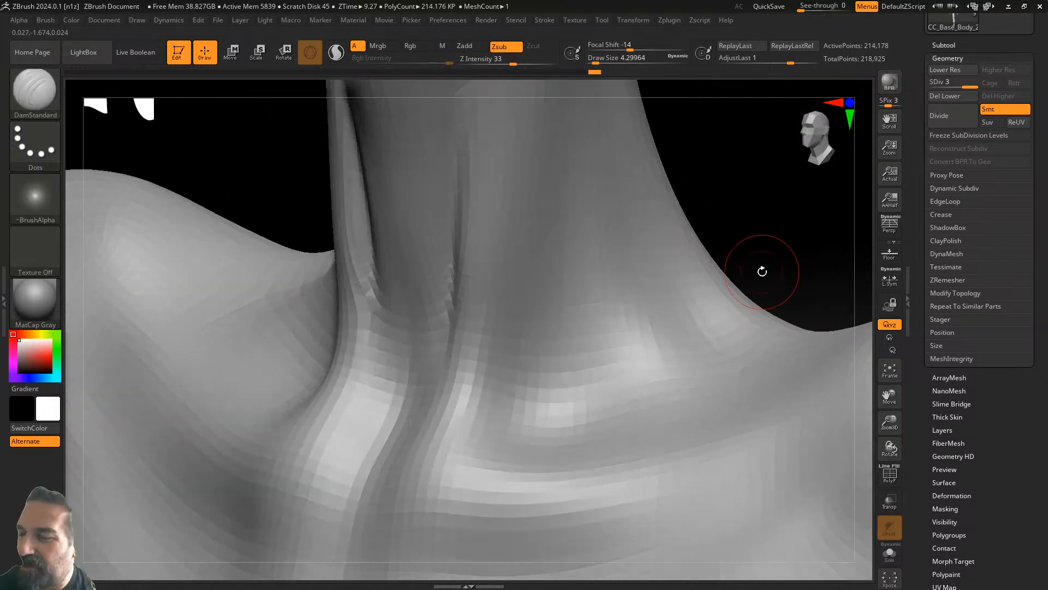
pyautogui.moveTo(510, 419); pyautogui.dragTo(521, 356)
pyautogui.moveTo(515, 418)
pyautogui.mouseDown()
pyautogui.moveTo(532, 280)
pyautogui.moveTo(535, 435)
pyautogui.moveTo(516, 423)
pyautogui.moveTo(522, 382)
pyautogui.mouseUp()
pyautogui.moveTo(715, 352)
pyautogui.mouseDown()
pyautogui.moveTo(670, 299)
pyautogui.moveTo(633, 191)
pyautogui.mouseUp()
pyautogui.moveTo(663, 251)
pyautogui.mouseDown()
pyautogui.moveTo(695, 318)
pyautogui.moveTo(734, 363)
pyautogui.mouseUp()
pyautogui.moveTo(734, 363)
pyautogui.mouseDown()
pyautogui.moveTo(650, 257)
pyautogui.moveTo(628, 172)
pyautogui.mouseUp()
pyautogui.moveTo(652, 205)
pyautogui.keyDown('shift'); pyautogui.mouseDown()
pyautogui.moveTo(690, 286)
pyautogui.moveTo(680, 323)
pyautogui.mouseUp(); pyautogui.keyUp('shift')
pyautogui.keyDown('shift'); pyautogui.moveTo(507, 429); pyautogui.dragTo(526, 296); pyautogui.keyUp('shift')
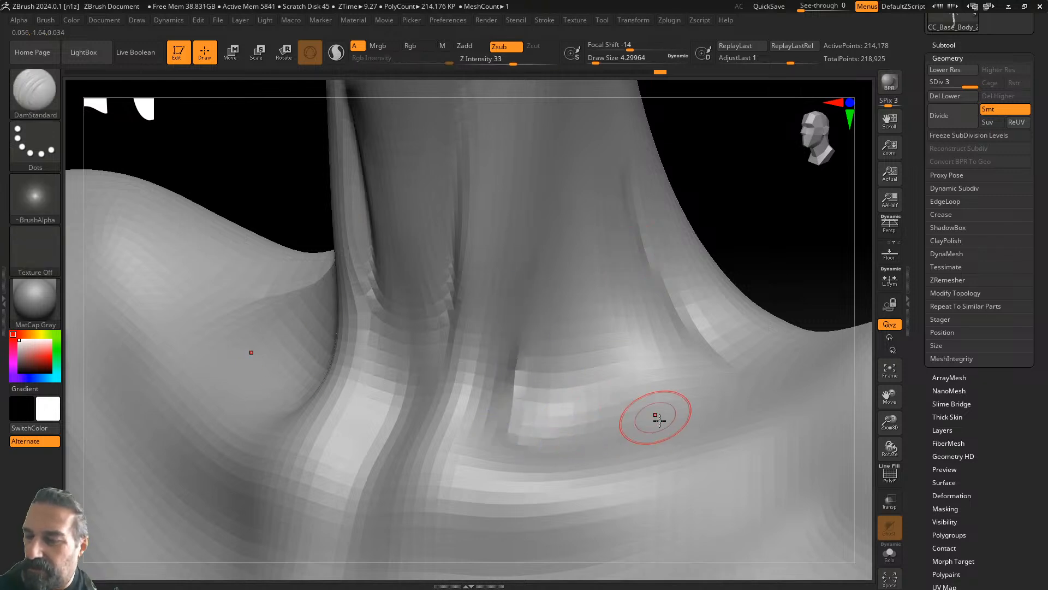
# - Notch mirrored grooves into the neck-base fold
pyautogui.moveTo(384, 452)
pyautogui.mouseDown()
pyautogui.moveTo(362, 435)
pyautogui.moveTo(389, 379)
pyautogui.mouseUp()
pyautogui.moveTo(700, 211); pyautogui.dragTo(769, 212)
pyautogui.moveTo(418, 404)
pyautogui.mouseDown()
pyautogui.moveTo(439, 334)
pyautogui.moveTo(420, 417)
pyautogui.moveTo(438, 321)
pyautogui.mouseUp()
pyautogui.moveTo(424, 454); pyautogui.dragTo(409, 462)
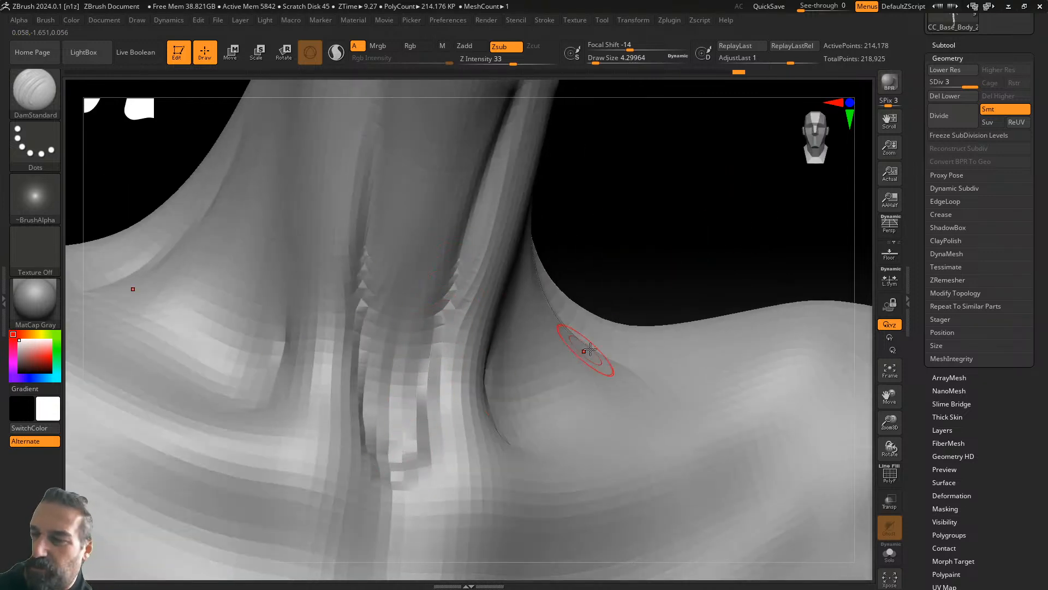
# - Zoom out and move down to a close front view of both knees
pyautogui.moveTo(889, 422); pyautogui.dragTo(834, 363)
pyautogui.keyDown('alt'); pyautogui.moveTo(696, 393); pyautogui.dragTo(389, 334); pyautogui.keyUp('alt')
pyautogui.keyDown('alt'); pyautogui.moveTo(774, 422); pyautogui.dragTo(763, 272); pyautogui.keyUp('alt')
pyautogui.keyDown('alt'); pyautogui.moveTo(764, 319); pyautogui.dragTo(854, 149); pyautogui.keyUp('alt')
pyautogui.moveTo(660, 406); pyautogui.dragTo(543, 319)
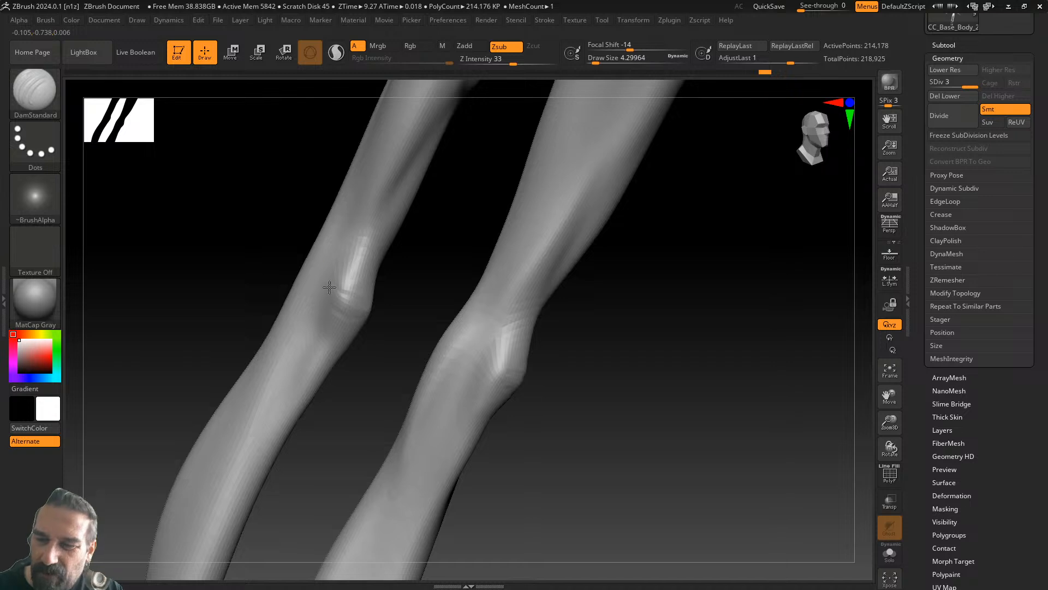
# - Orbit and pan from a front view of the knees down to the lower legs and feet
pyautogui.moveTo(397, 289); pyautogui.dragTo(605, 308)
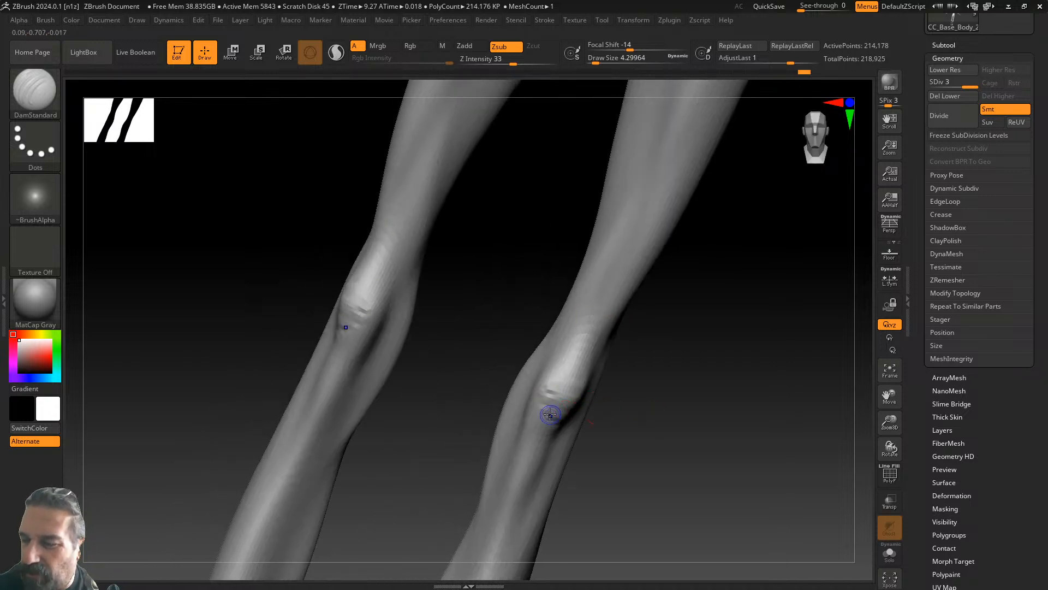
pyautogui.keyDown('alt'); pyautogui.moveTo(647, 475); pyautogui.dragTo(728, 238); pyautogui.keyUp('alt')
pyautogui.moveTo(710, 382)
pyautogui.keyDown('alt'); pyautogui.mouseDown()
pyautogui.moveTo(772, 147)
pyautogui.moveTo(721, 227)
pyautogui.moveTo(749, 177)
pyautogui.mouseUp(); pyautogui.keyUp('alt')
pyautogui.moveTo(700, 286); pyautogui.dragTo(695, 383)
pyautogui.keyDown('alt'); pyautogui.moveTo(720, 347); pyautogui.dragTo(507, 565); pyautogui.keyUp('alt')
pyautogui.moveTo(568, 336); pyautogui.dragTo(518, 525)
# - Move the view back up over the thighs to the chest
pyautogui.keyDown('alt'); pyautogui.moveTo(682, 275); pyautogui.dragTo(654, 532); pyautogui.keyUp('alt')
pyautogui.keyDown('alt'); pyautogui.moveTo(673, 339); pyautogui.dragTo(666, 530); pyautogui.keyUp('alt')
pyautogui.keyDown('alt'); pyautogui.moveTo(703, 297); pyautogui.dragTo(734, 545); pyautogui.keyUp('alt')
pyautogui.keyDown('alt'); pyautogui.moveTo(723, 334); pyautogui.dragTo(712, 546); pyautogui.keyUp('alt')
pyautogui.keyDown('alt'); pyautogui.moveTo(698, 348); pyautogui.dragTo(722, 535); pyautogui.keyUp('alt')
# - Follow the shoulder and arm down to center the left hand and forearm
pyautogui.moveTo(709, 399)
pyautogui.keyDown('alt'); pyautogui.mouseDown()
pyautogui.moveTo(720, 437)
pyautogui.moveTo(798, 488)
pyautogui.mouseUp(); pyautogui.keyUp('alt')
pyautogui.keyDown('alt'); pyautogui.moveTo(760, 421); pyautogui.dragTo(832, 444); pyautogui.keyUp('alt')
pyautogui.moveTo(430, 488)
pyautogui.keyDown('alt'); pyautogui.mouseDown()
pyautogui.moveTo(624, 438)
pyautogui.moveTo(856, 280)
pyautogui.mouseUp(); pyautogui.keyUp('alt')
pyautogui.keyDown('alt'); pyautogui.moveTo(570, 386); pyautogui.dragTo(767, 273); pyautogui.keyUp('alt')
pyautogui.moveTo(600, 380); pyautogui.dragTo(752, 435)
pyautogui.moveTo(830, 440)
pyautogui.keyDown('alt'); pyautogui.mouseDown()
pyautogui.moveTo(759, 422)
pyautogui.moveTo(601, 327)
pyautogui.mouseUp(); pyautogui.keyUp('alt')
pyautogui.keyDown('alt'); pyautogui.moveTo(619, 364); pyautogui.dragTo(564, 337); pyautogui.keyUp('alt')
pyautogui.keyDown('alt'); pyautogui.moveTo(589, 383); pyautogui.dragTo(530, 364); pyautogui.keyUp('alt')
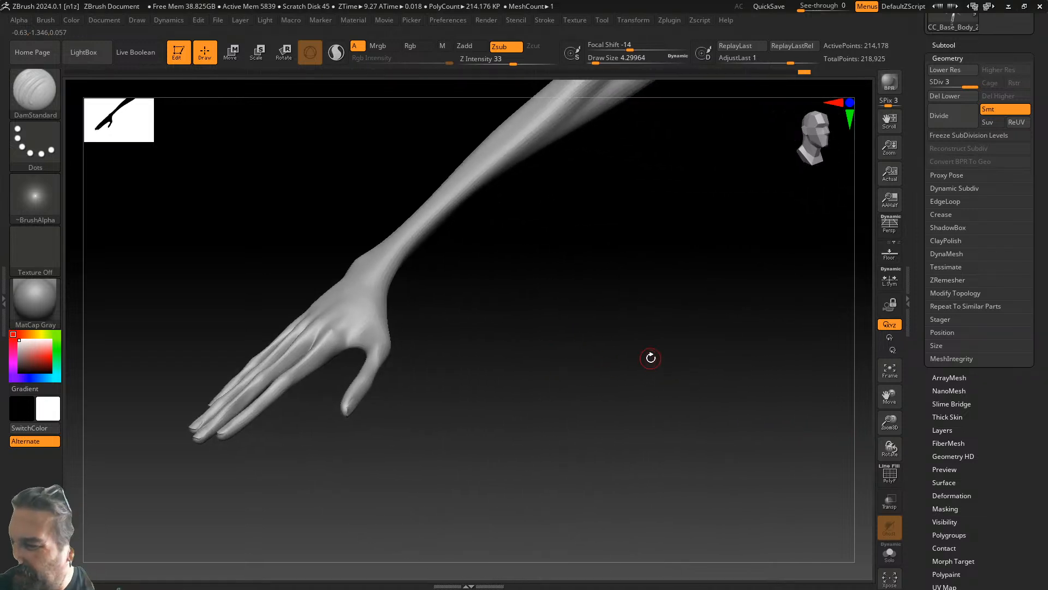
# - Frame the left hand and forearm with Zoom3D and pans, then apply Geometry Divide
pyautogui.moveTo(888, 419); pyautogui.dragTo(876, 433)
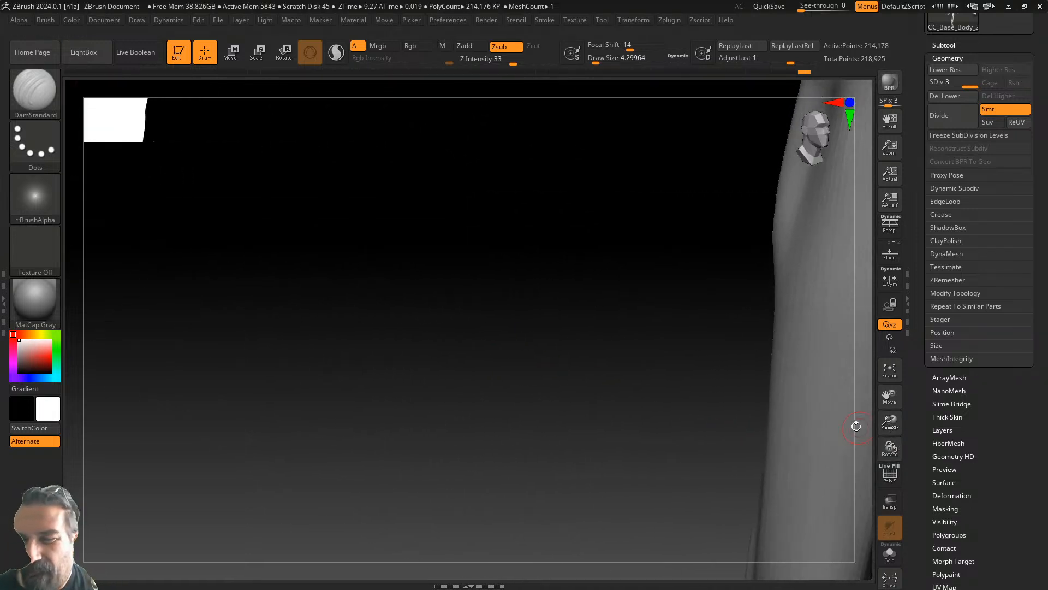
pyautogui.moveTo(452, 300); pyautogui.dragTo(792, 520)
pyautogui.keyDown('alt'); pyautogui.moveTo(506, 304); pyautogui.dragTo(784, 449); pyautogui.keyUp('alt')
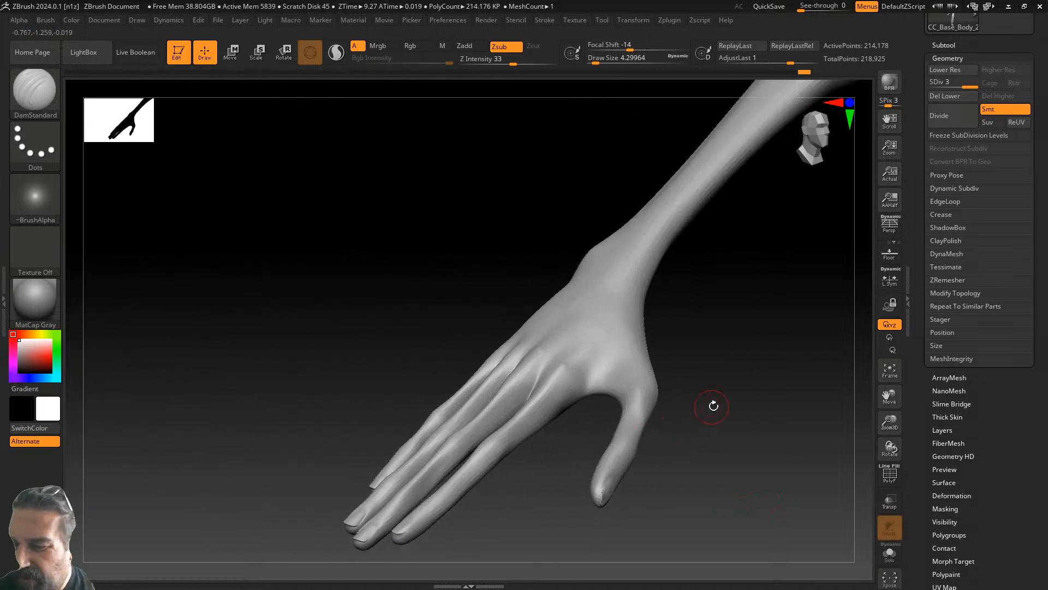
pyautogui.keyDown('alt'); pyautogui.moveTo(732, 420); pyautogui.dragTo(612, 401); pyautogui.keyUp('alt')
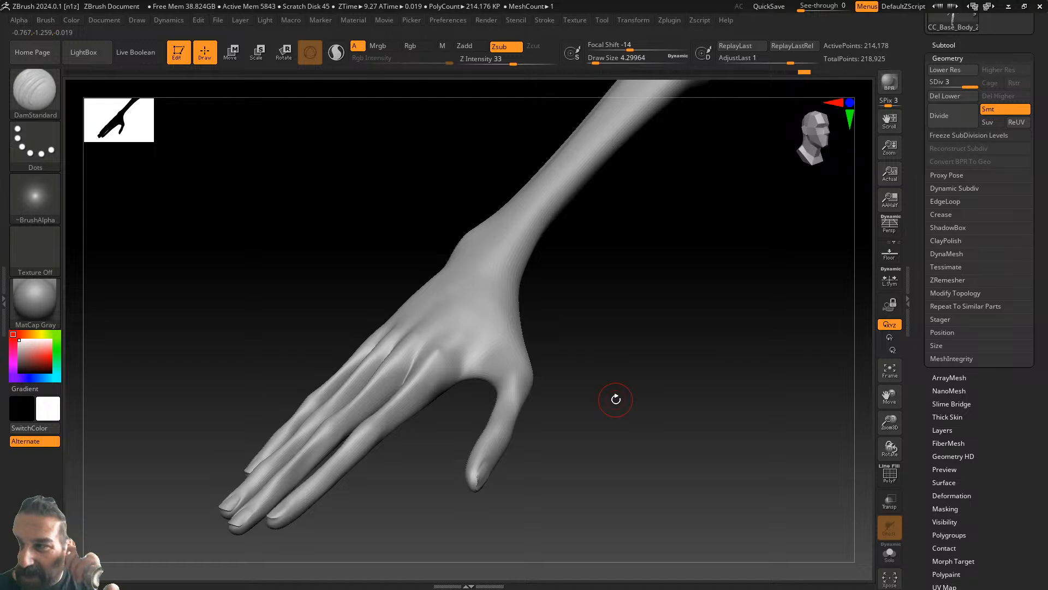
pyautogui.click(951, 116)
# - Divide the mesh once more to subdivision level 5 and bring the hand back into view
pyautogui.click(951, 117)
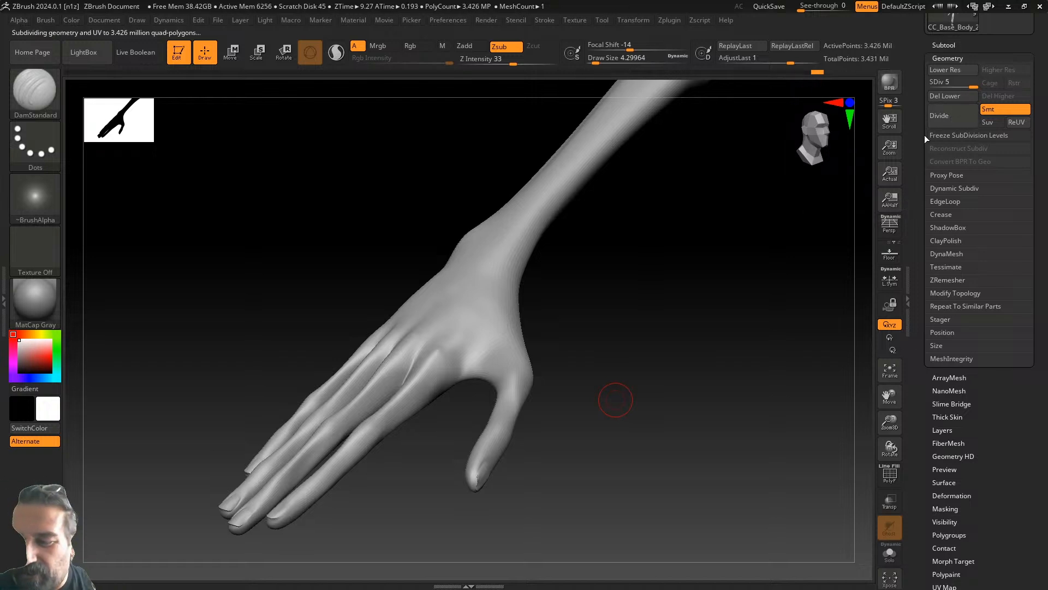
pyautogui.moveTo(889, 447)
pyautogui.mouseDown()
pyautogui.moveTo(891, 428)
pyautogui.moveTo(879, 431)
pyautogui.mouseUp()
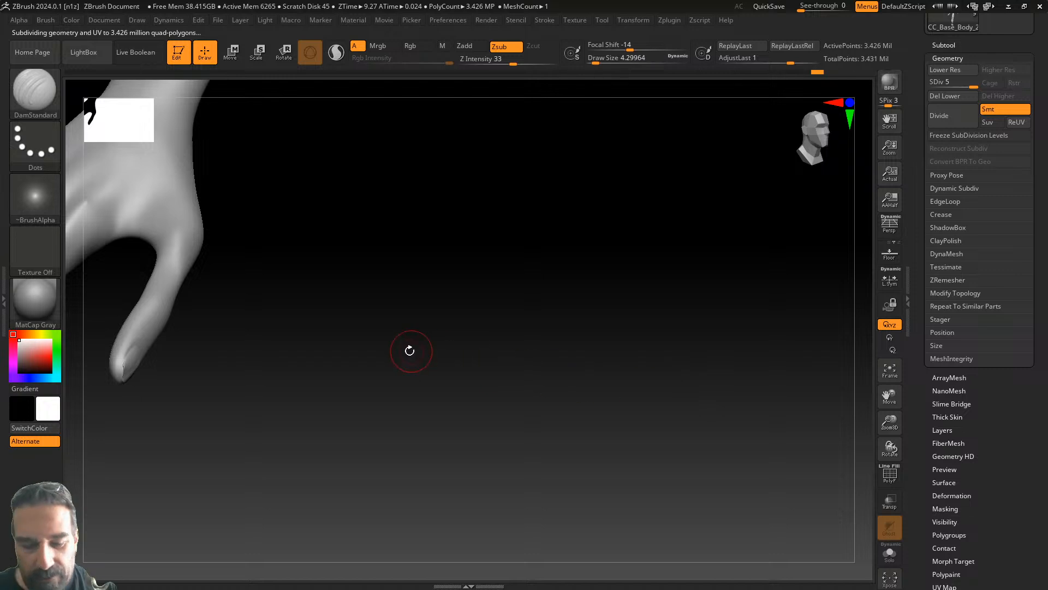
pyautogui.moveTo(402, 358); pyautogui.dragTo(534, 332)
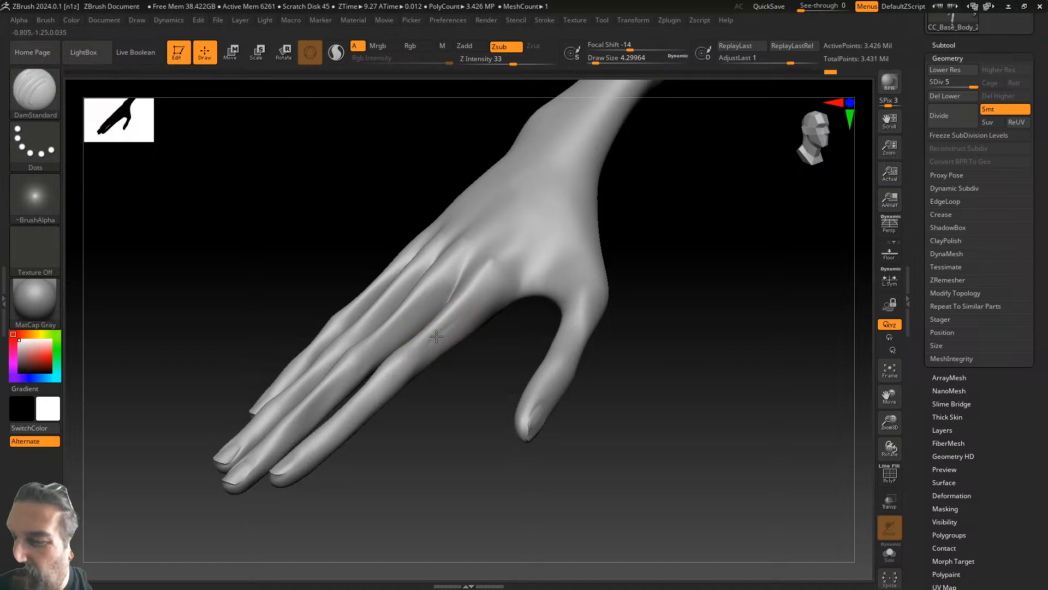
# - Carve and Shift-smooth faint creases along the index finger and its base
pyautogui.press('shift')
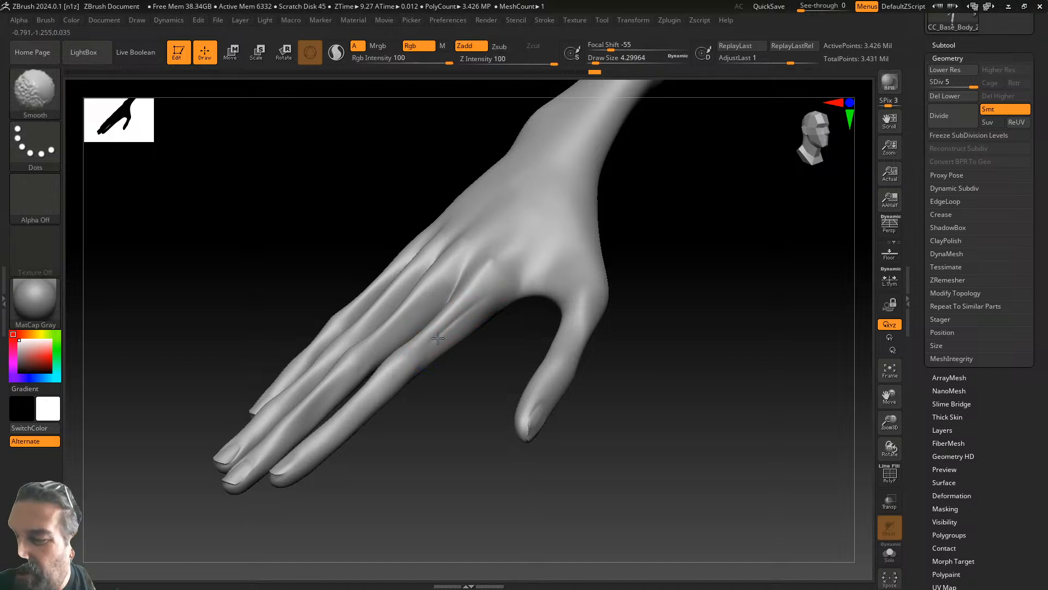
pyautogui.moveTo(393, 377); pyautogui.dragTo(325, 436)
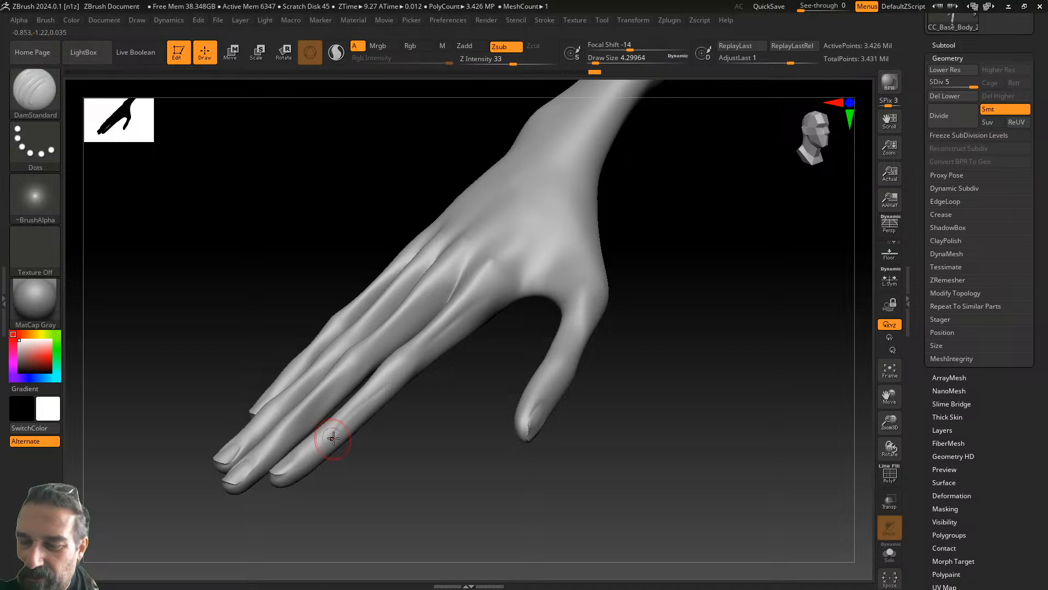
pyautogui.press('shift')
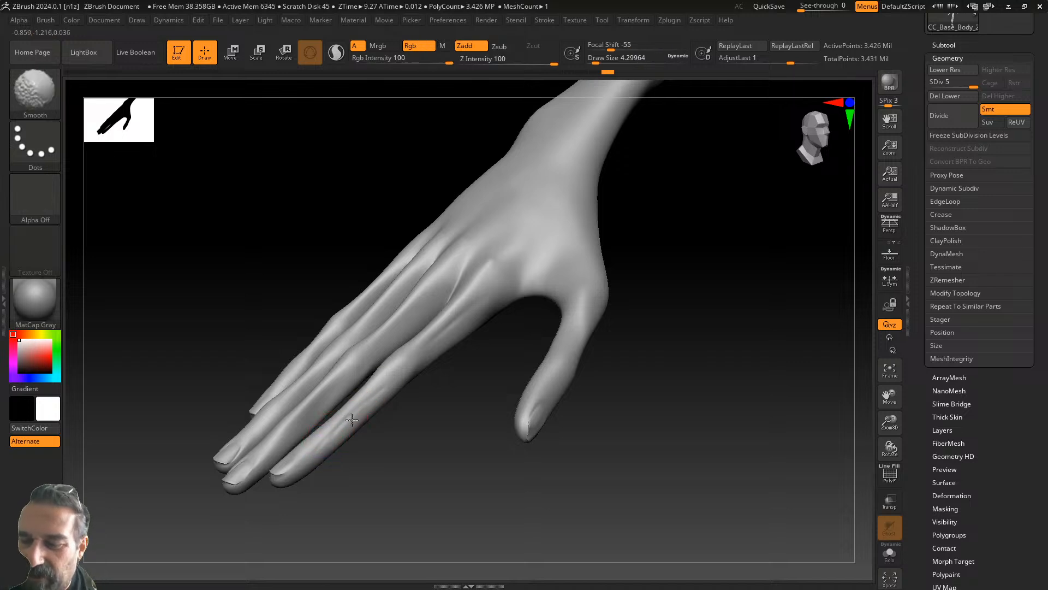
pyautogui.moveTo(660, 278); pyautogui.dragTo(534, 307)
pyautogui.moveTo(370, 264); pyautogui.dragTo(361, 294)
# - Soften the index-finger base crease and deepen the groove on the middle finger
pyautogui.keyDown('shift'); pyautogui.moveTo(375, 251); pyautogui.dragTo(367, 295); pyautogui.keyUp('shift')
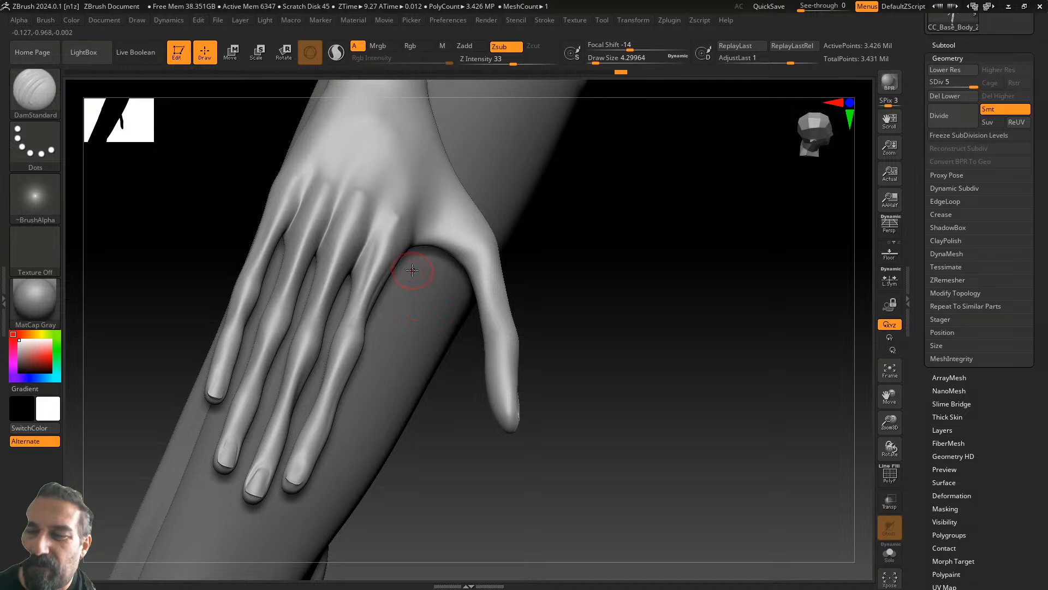
pyautogui.moveTo(646, 174); pyautogui.dragTo(525, 204)
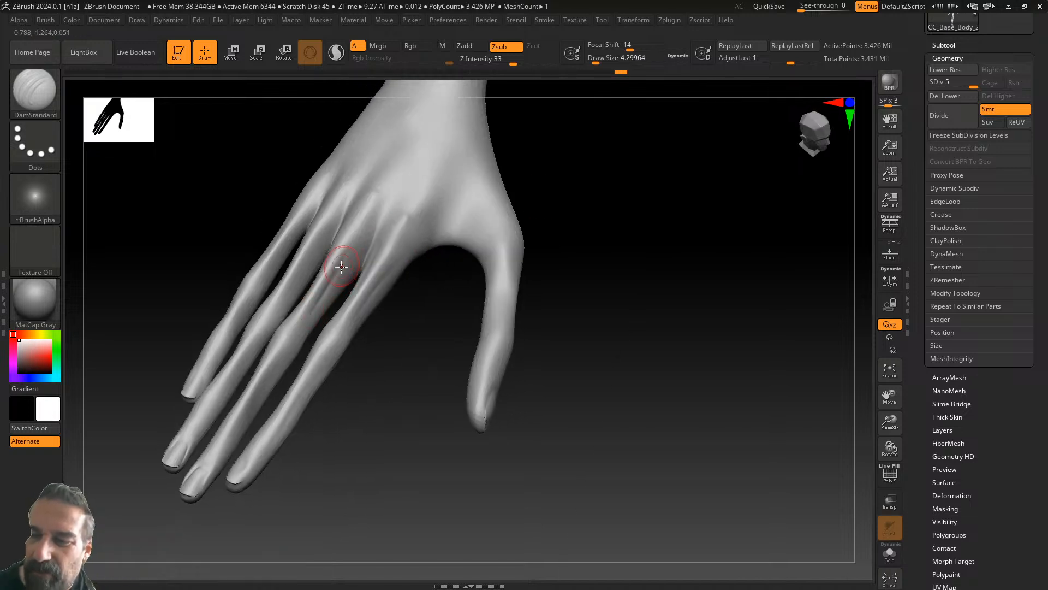
pyautogui.press('shift')
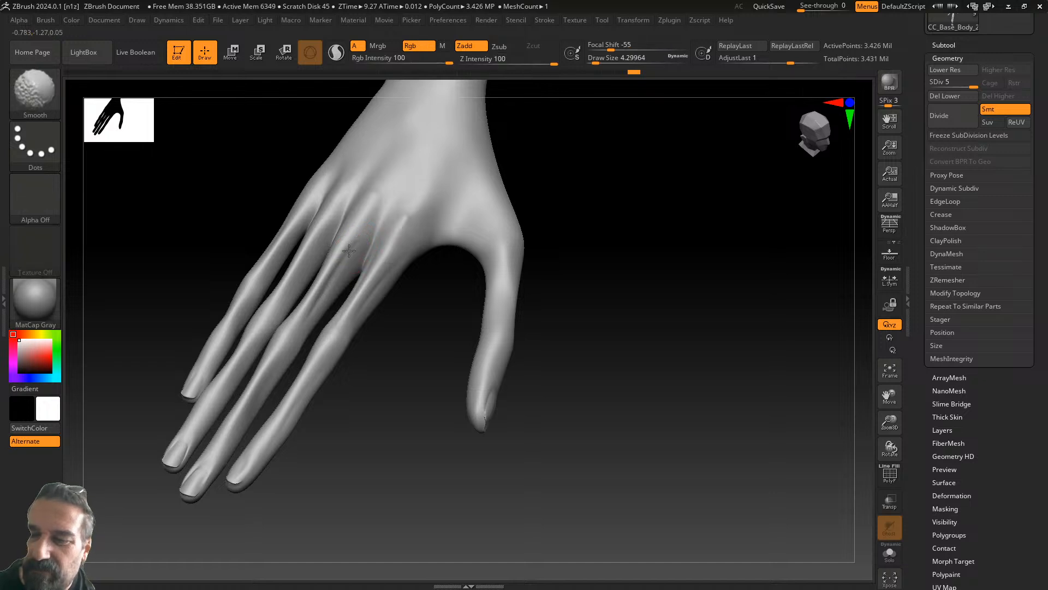
pyautogui.moveTo(597, 178); pyautogui.dragTo(495, 239)
pyautogui.moveTo(335, 246); pyautogui.dragTo(338, 295)
pyautogui.press('shift')
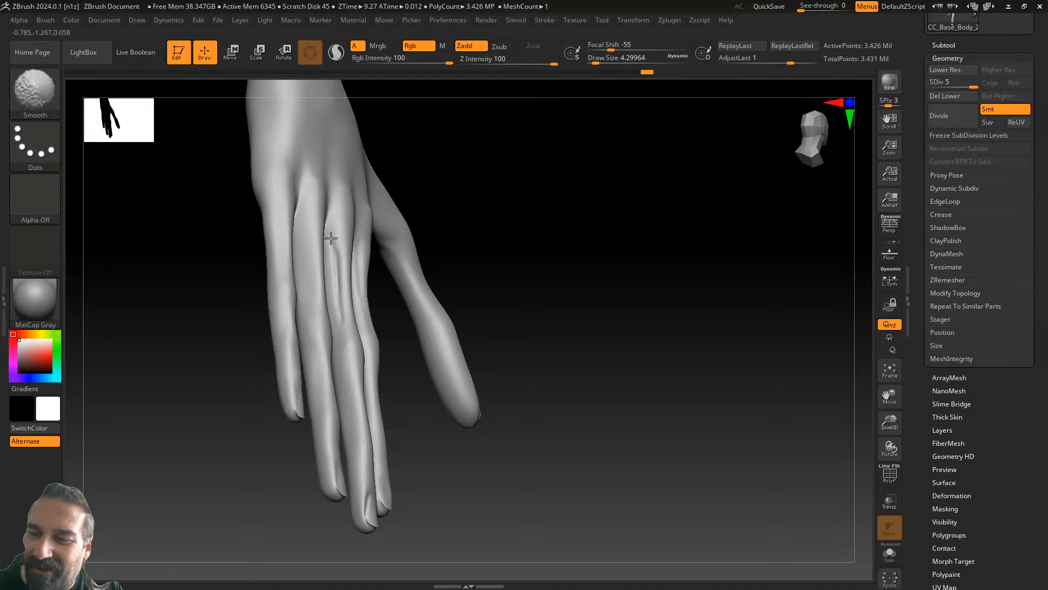
pyautogui.moveTo(494, 191); pyautogui.dragTo(416, 251)
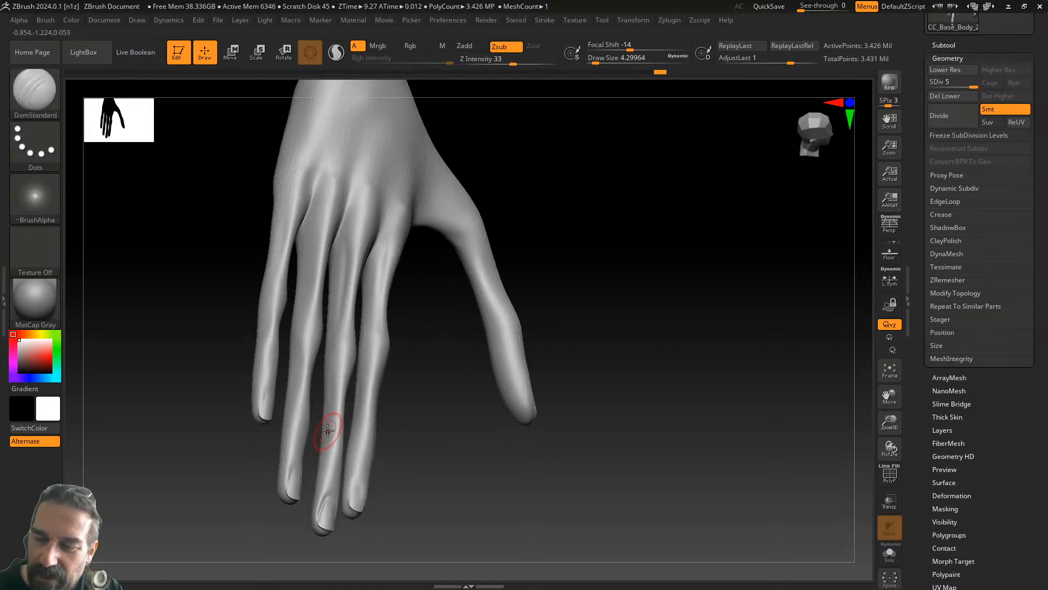
# - Start another crease on the middle finger and smooth it into the skin
pyautogui.moveTo(424, 437); pyautogui.dragTo(348, 401)
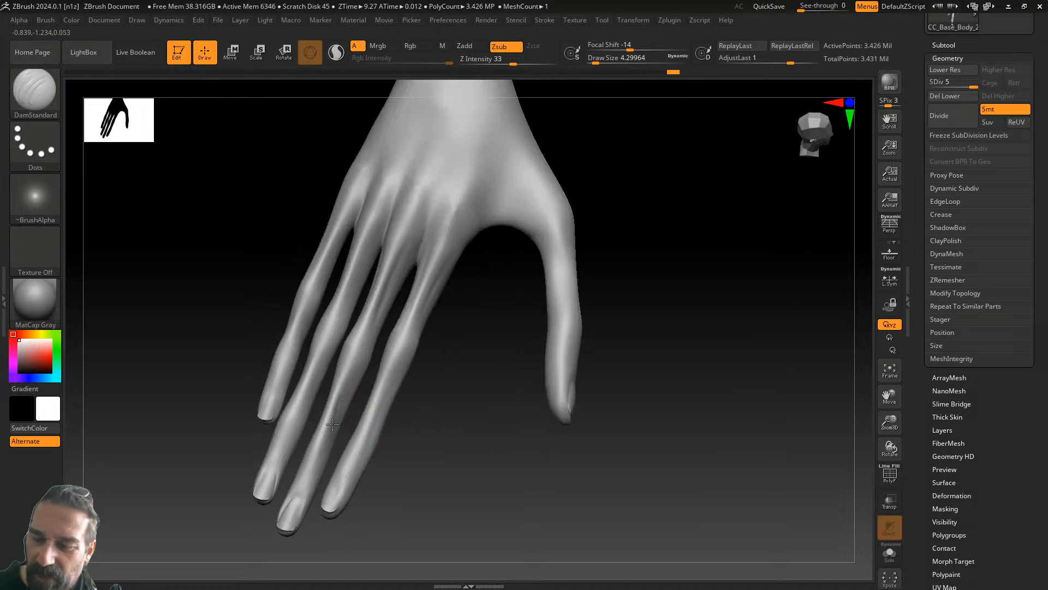
pyautogui.press('shift')
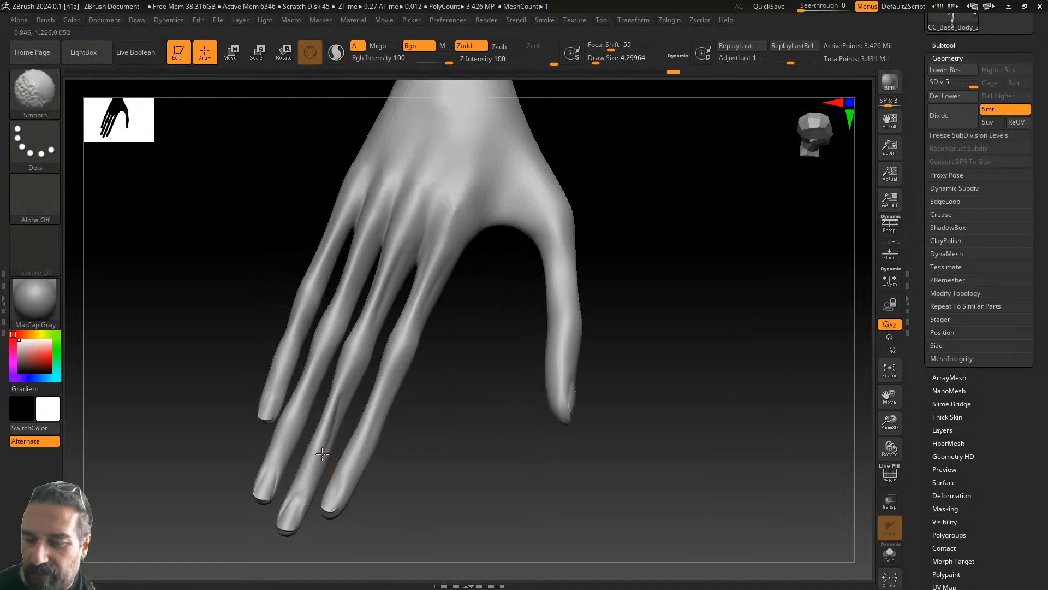
pyautogui.moveTo(500, 341); pyautogui.dragTo(536, 343)
pyautogui.moveTo(310, 430); pyautogui.dragTo(304, 465)
pyautogui.press('shift')
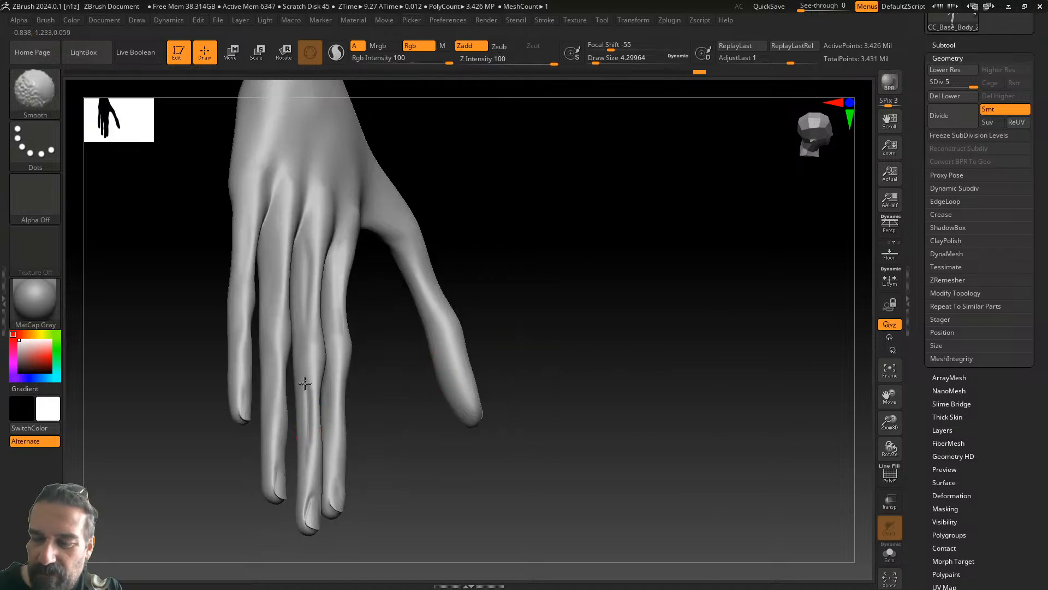
pyautogui.keyDown('shift'); pyautogui.moveTo(309, 383); pyautogui.dragTo(312, 431); pyautogui.keyUp('shift')
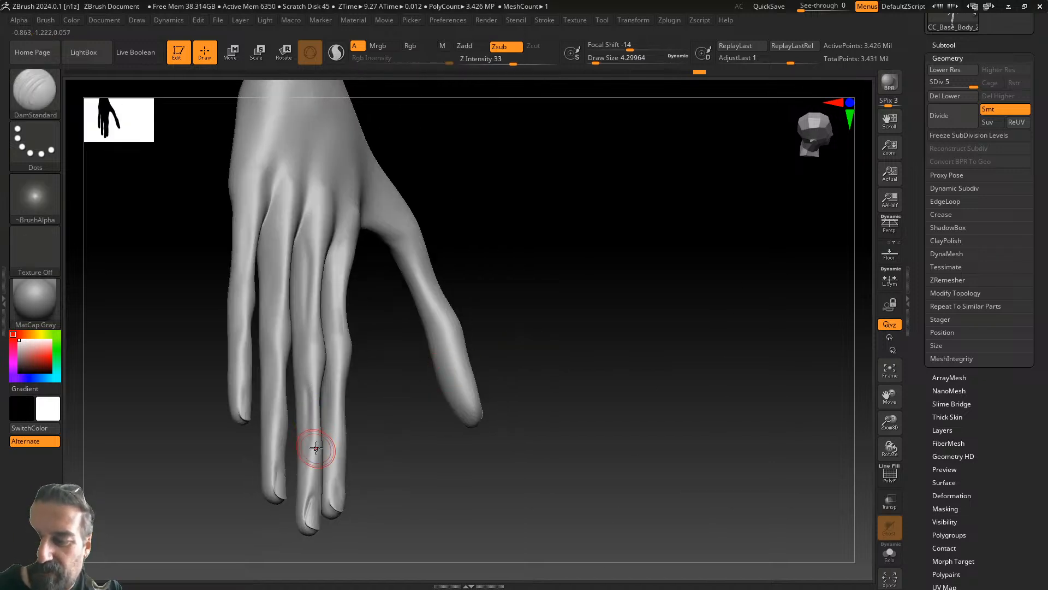
pyautogui.moveTo(558, 331); pyautogui.dragTo(522, 321)
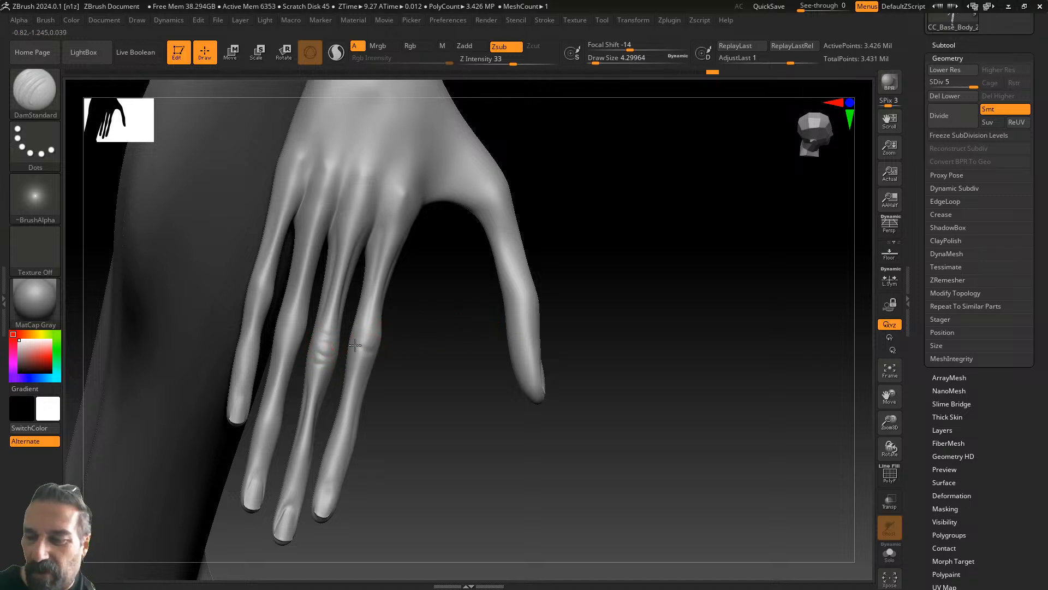
# - Carve creases along the ring finger and across the ring and little-finger knuckles
pyautogui.moveTo(434, 342)
pyautogui.mouseDown()
pyautogui.moveTo(518, 404)
pyautogui.moveTo(434, 359)
pyautogui.mouseUp()
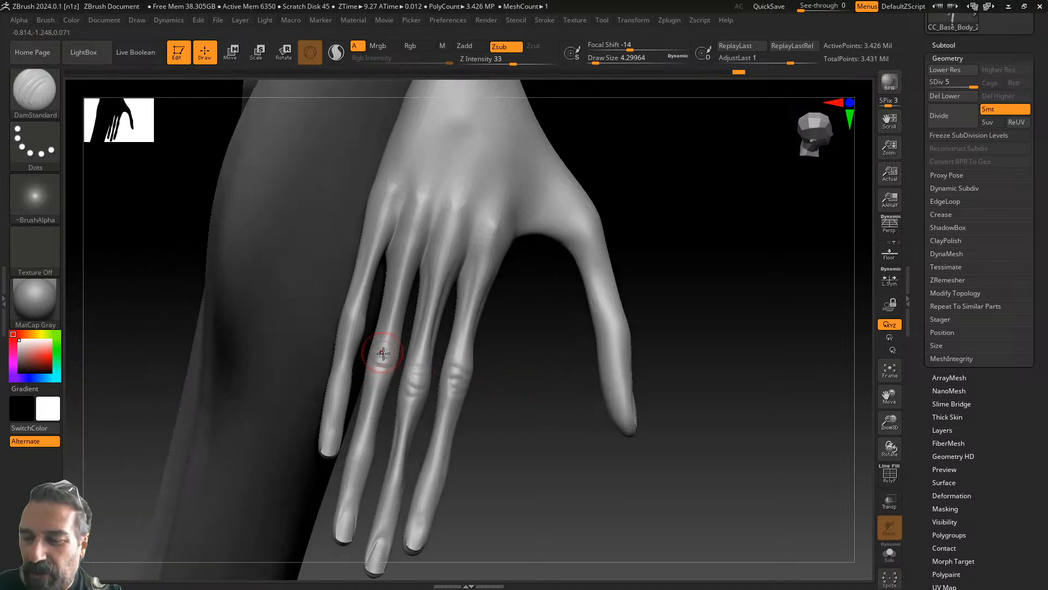
pyautogui.moveTo(367, 338); pyautogui.dragTo(337, 388)
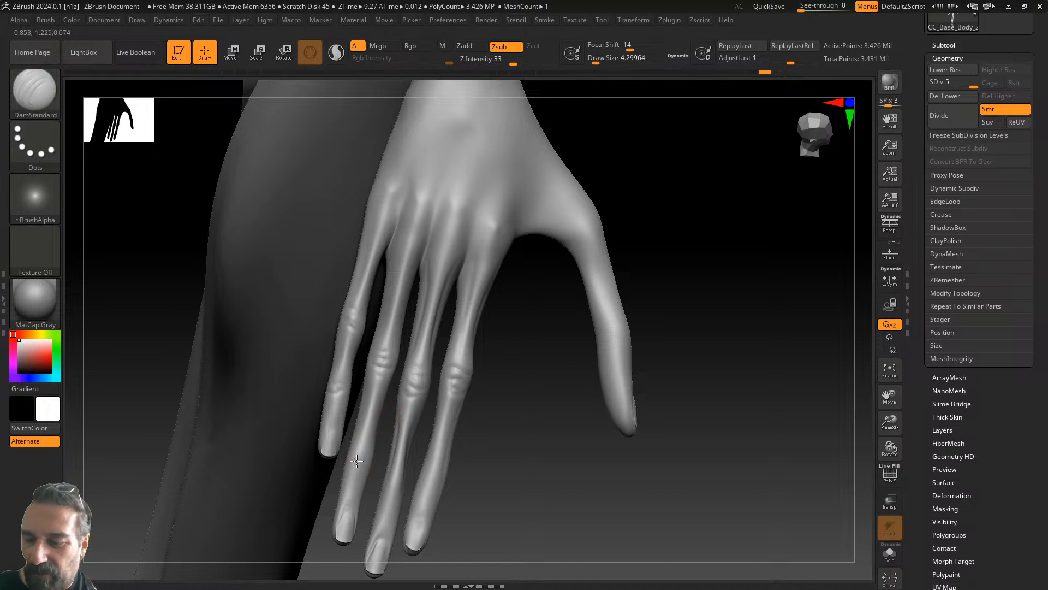
pyautogui.moveTo(433, 452)
pyautogui.mouseDown()
pyautogui.moveTo(515, 403)
pyautogui.moveTo(478, 449)
pyautogui.moveTo(505, 431)
pyautogui.moveTo(436, 472)
pyautogui.mouseUp()
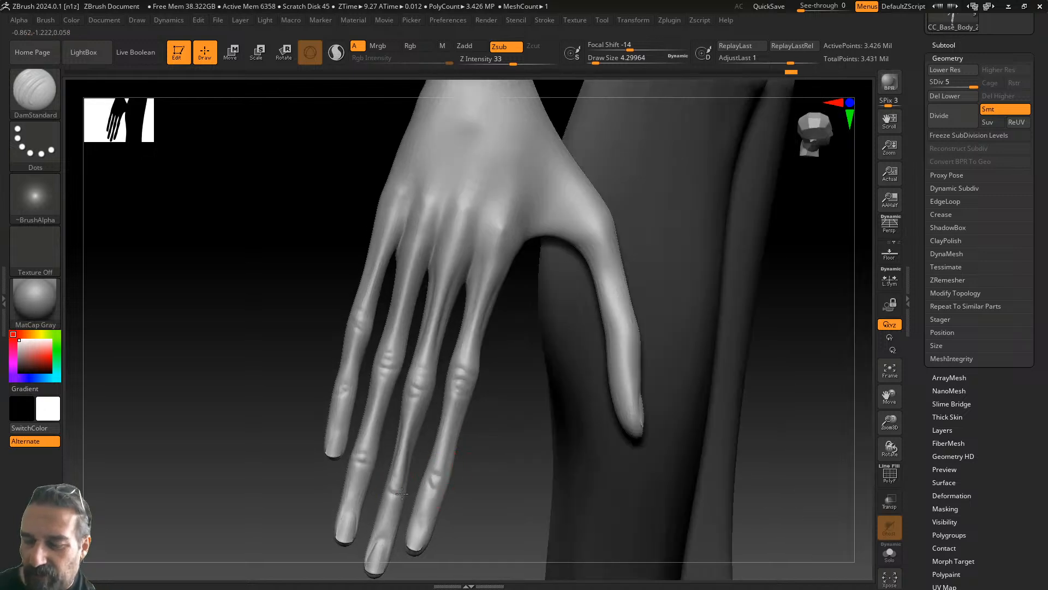
pyautogui.moveTo(511, 341); pyautogui.dragTo(472, 447)
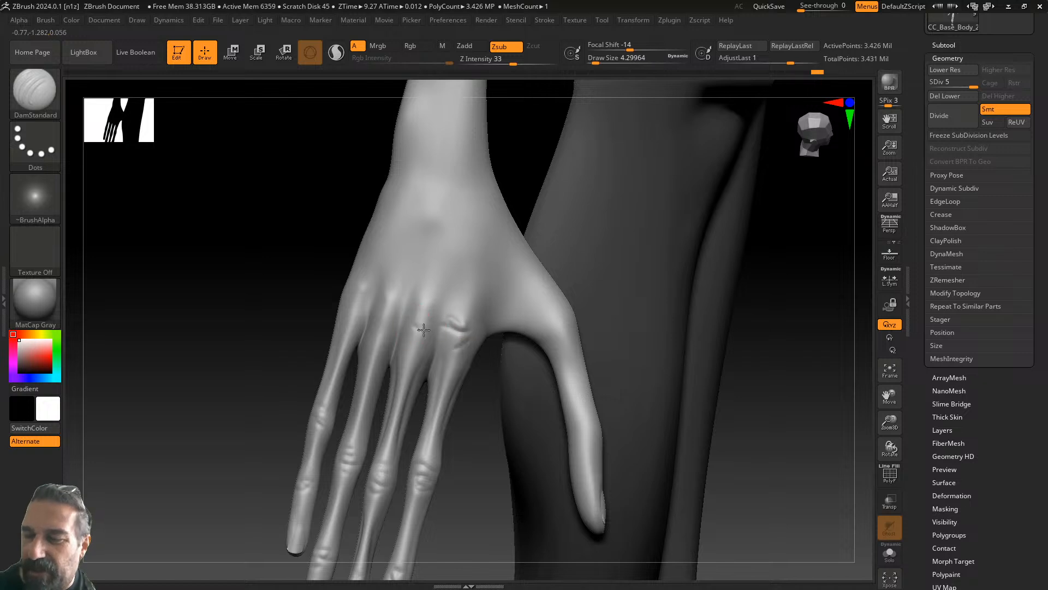
pyautogui.moveTo(415, 292)
pyautogui.mouseDown()
pyautogui.moveTo(442, 300)
pyautogui.moveTo(409, 297)
pyautogui.moveTo(395, 314)
pyautogui.moveTo(366, 287)
pyautogui.mouseUp()
pyautogui.moveTo(349, 318); pyautogui.dragTo(362, 323)
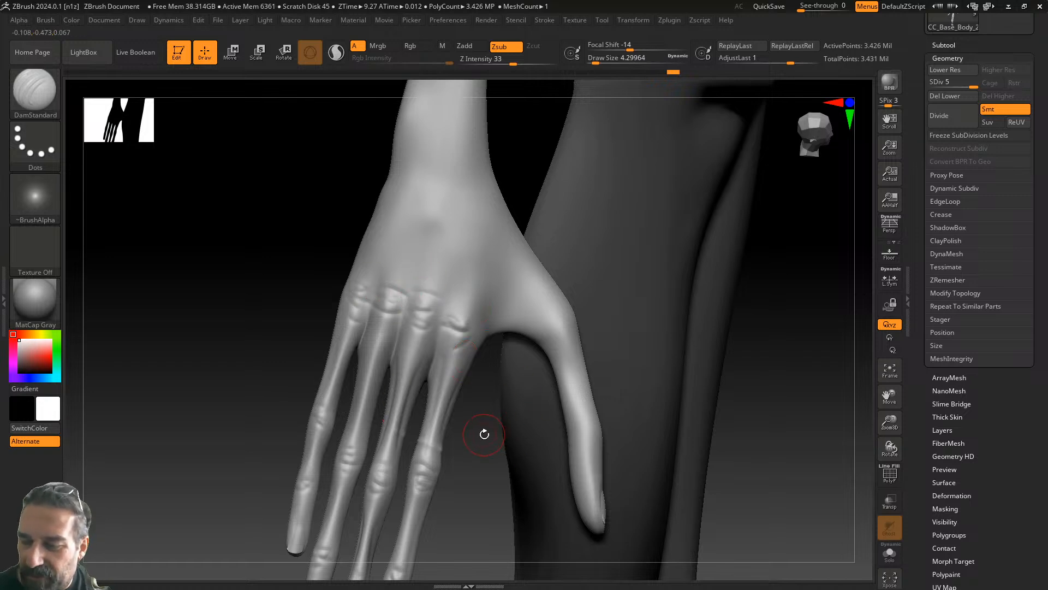
pyautogui.moveTo(498, 452)
pyautogui.mouseDown()
pyautogui.moveTo(489, 447)
pyautogui.moveTo(524, 367)
pyautogui.moveTo(463, 440)
pyautogui.moveTo(468, 424)
pyautogui.moveTo(512, 435)
pyautogui.moveTo(486, 358)
pyautogui.moveTo(359, 447)
pyautogui.moveTo(413, 470)
pyautogui.mouseUp()
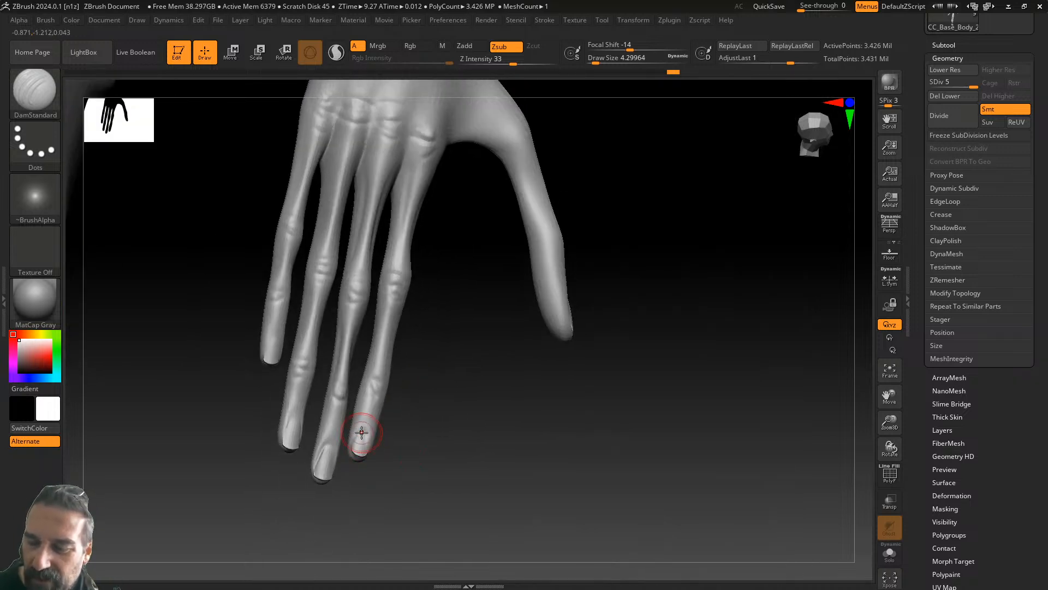
# - Rotate to review the fingertips, fingers and wrist against the knee
pyautogui.moveTo(343, 448); pyautogui.dragTo(355, 456)
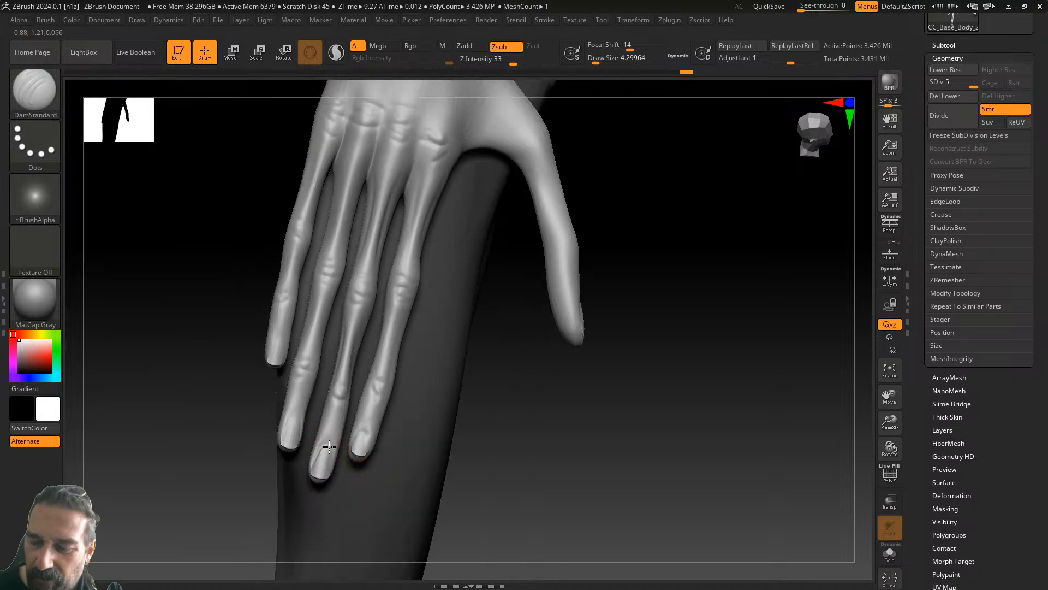
pyautogui.moveTo(473, 411); pyautogui.dragTo(417, 425)
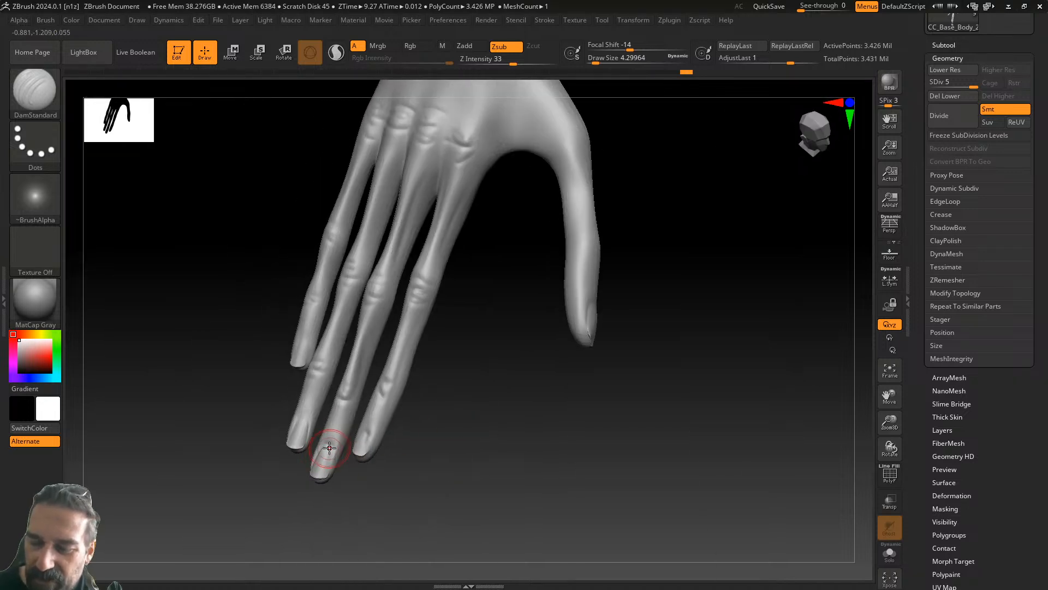
pyautogui.moveTo(478, 395); pyautogui.dragTo(360, 415)
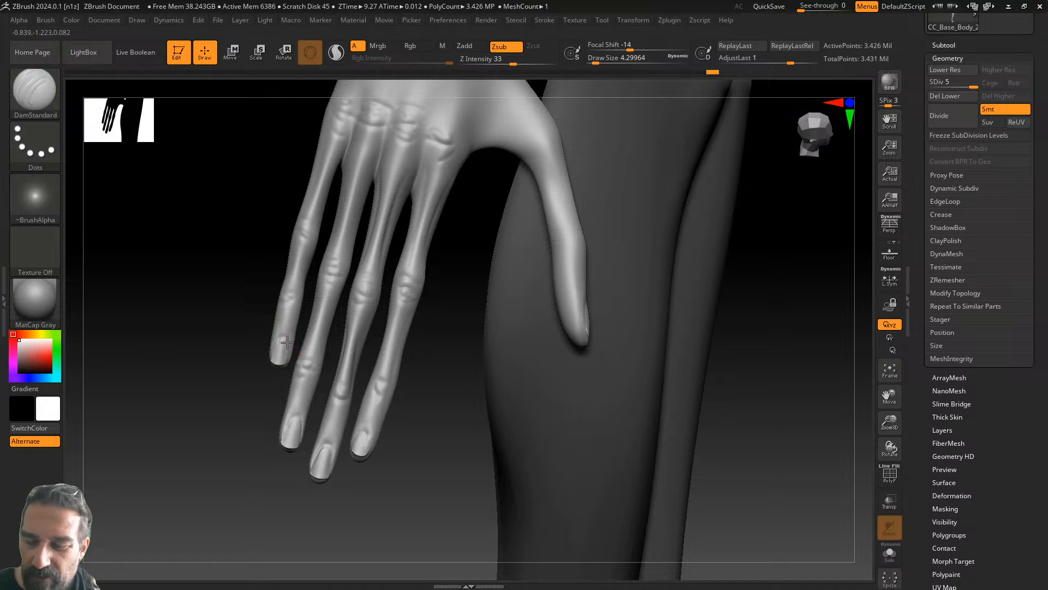
pyautogui.keyDown('alt'); pyautogui.moveTo(434, 401); pyautogui.dragTo(383, 517); pyautogui.keyUp('alt')
pyautogui.moveTo(399, 462)
pyautogui.keyDown('alt'); pyautogui.mouseDown()
pyautogui.moveTo(376, 518)
pyautogui.moveTo(344, 517)
pyautogui.mouseUp(); pyautogui.keyUp('alt')
# - Inspect the thumb and back of the hand, then raise Draw Size to about 11.69
pyautogui.moveTo(364, 478)
pyautogui.mouseDown()
pyautogui.moveTo(323, 497)
pyautogui.moveTo(327, 470)
pyautogui.moveTo(442, 355)
pyautogui.moveTo(325, 386)
pyautogui.mouseUp()
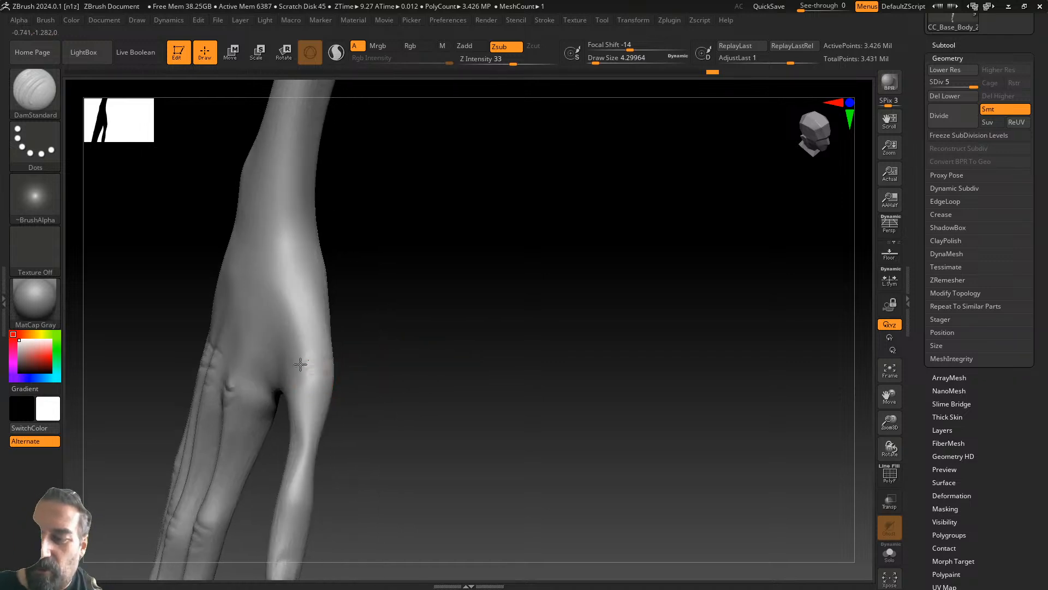
pyautogui.moveTo(360, 376); pyautogui.dragTo(407, 311)
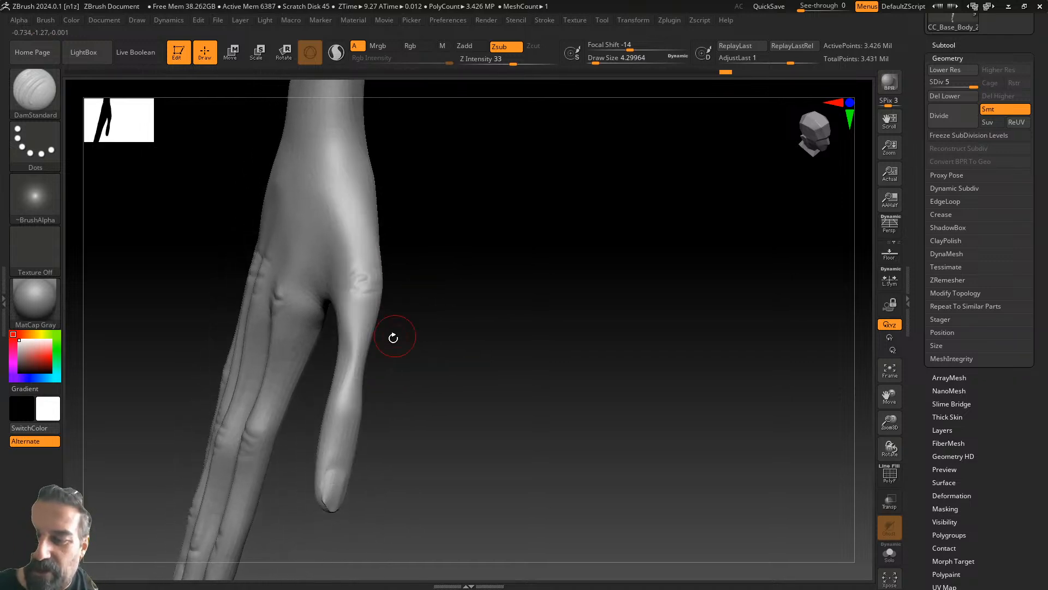
pyautogui.moveTo(410, 379)
pyautogui.mouseDown()
pyautogui.moveTo(454, 386)
pyautogui.moveTo(329, 414)
pyautogui.mouseUp()
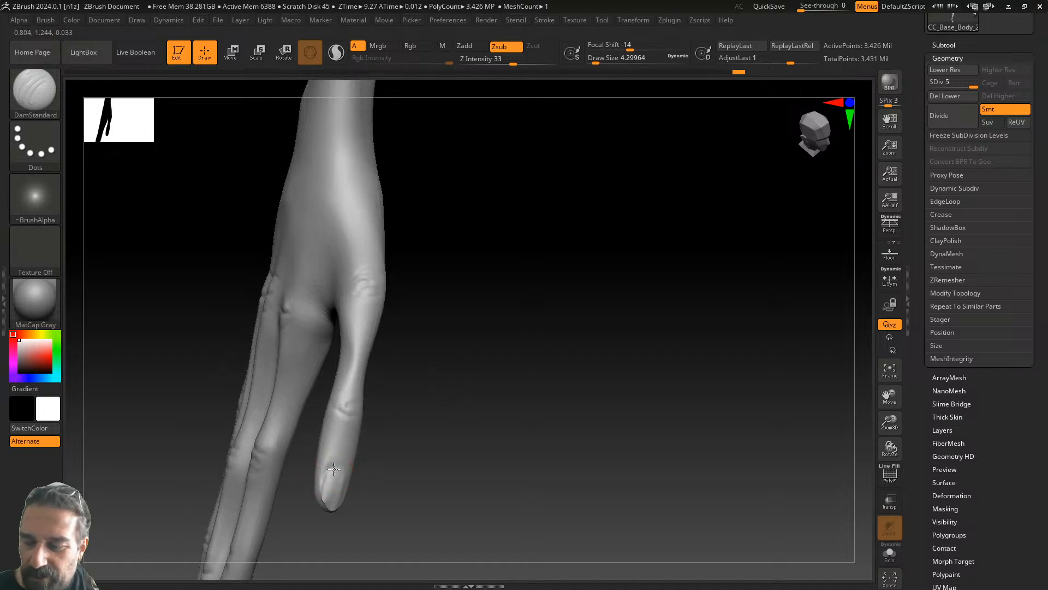
pyautogui.moveTo(424, 413); pyautogui.dragTo(440, 405)
pyautogui.moveTo(457, 367)
pyautogui.mouseDown()
pyautogui.moveTo(499, 393)
pyautogui.moveTo(533, 374)
pyautogui.moveTo(455, 360)
pyautogui.moveTo(513, 309)
pyautogui.moveTo(562, 177)
pyautogui.mouseUp()
pyautogui.moveTo(597, 58); pyautogui.dragTo(601, 58)
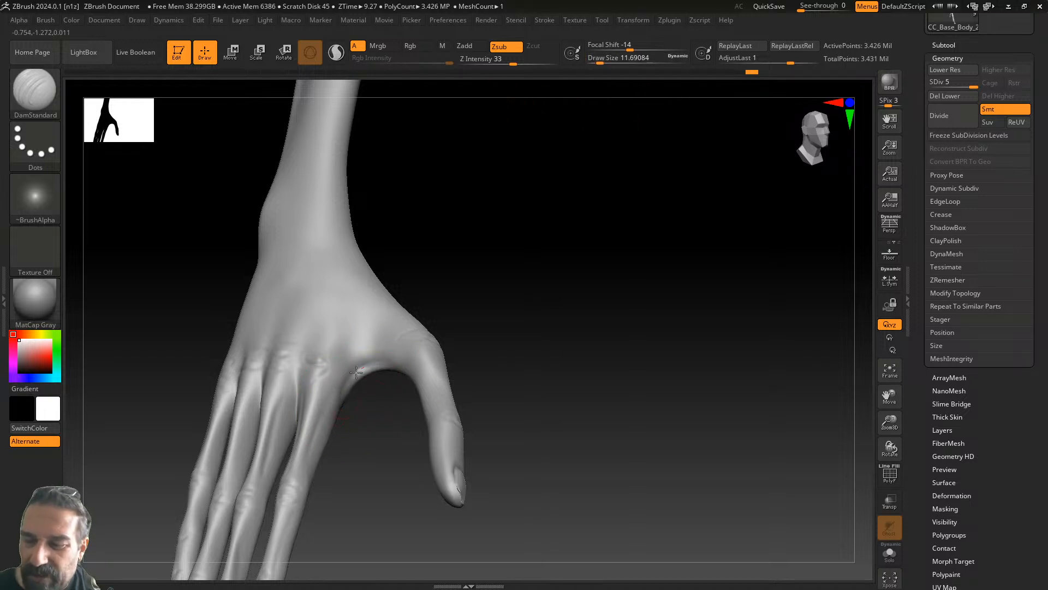
# - Orbit past the body and under the palm to look down onto the thumb web
pyautogui.moveTo(500, 313); pyautogui.dragTo(494, 273)
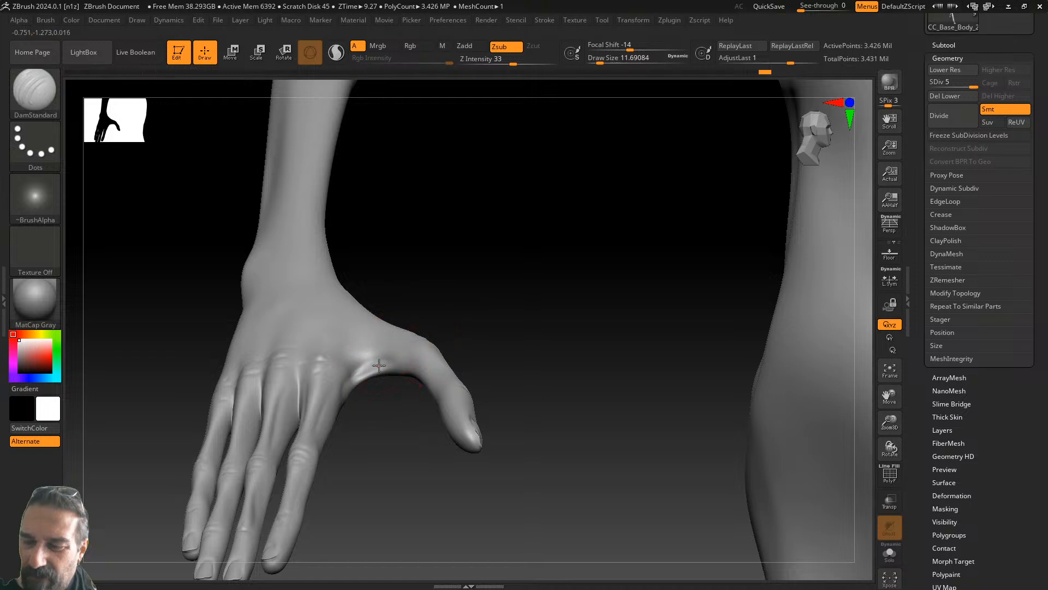
pyautogui.moveTo(522, 319)
pyautogui.mouseDown()
pyautogui.moveTo(515, 255)
pyautogui.moveTo(361, 388)
pyautogui.moveTo(377, 378)
pyautogui.mouseUp()
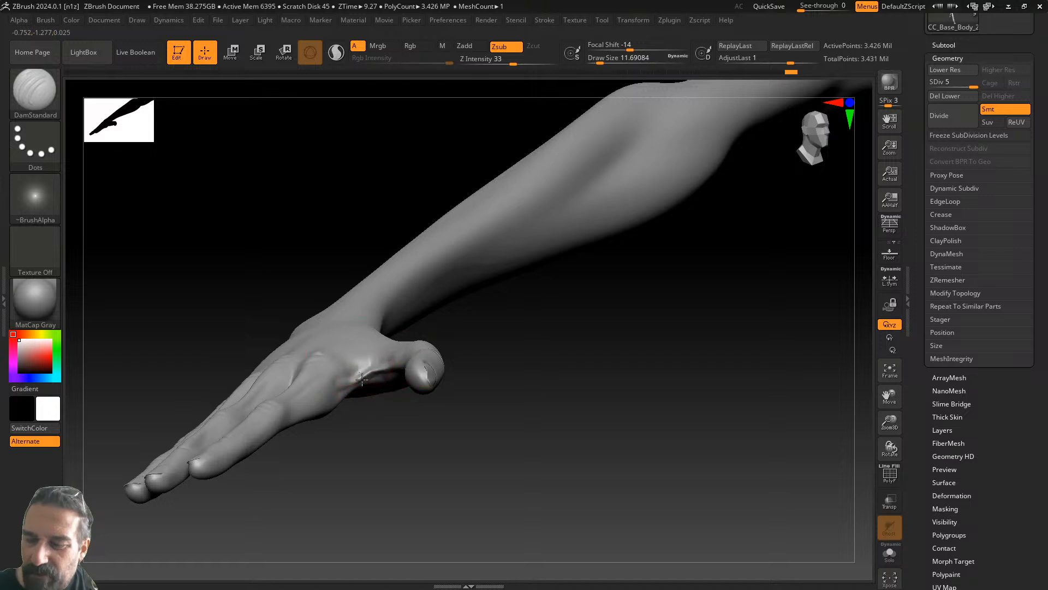
pyautogui.moveTo(402, 352); pyautogui.dragTo(510, 360)
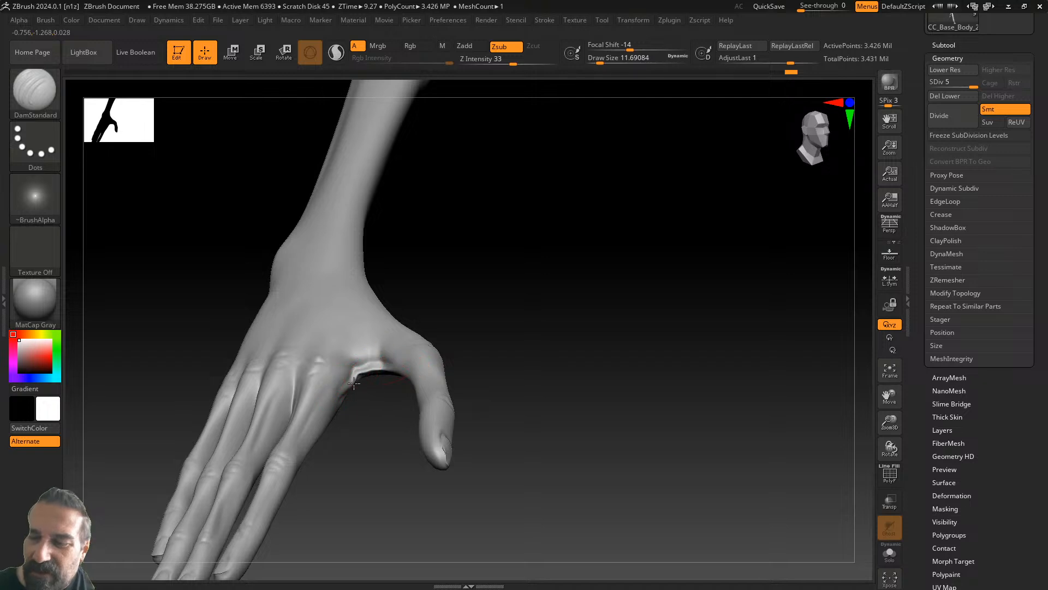
# - Add a small crease on the thumb web between the thumb and index finger
pyautogui.press('shift')
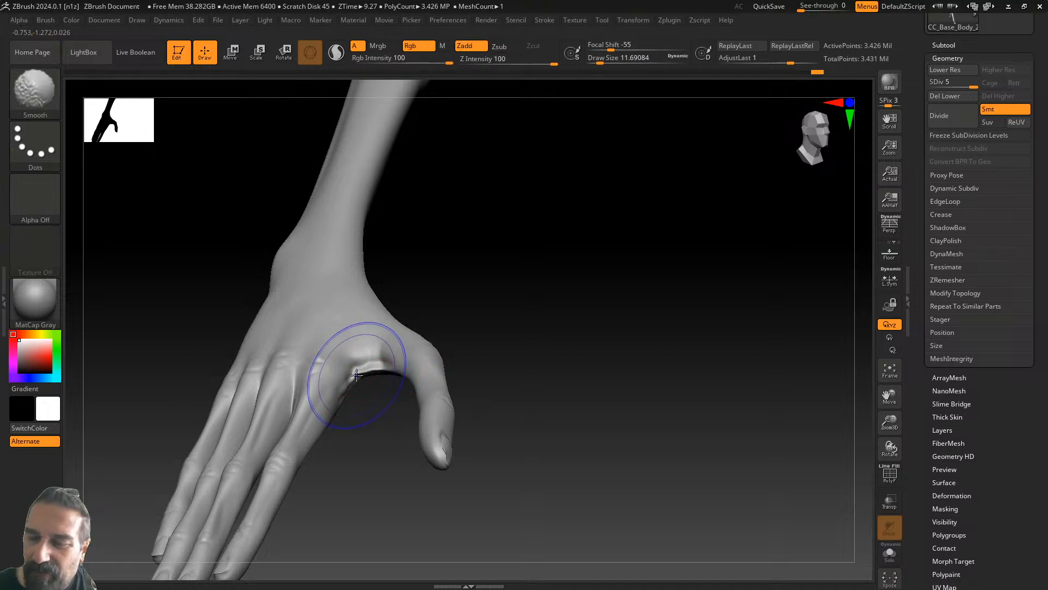
pyautogui.moveTo(516, 334); pyautogui.dragTo(508, 303)
pyautogui.moveTo(382, 363); pyautogui.dragTo(351, 354)
pyautogui.moveTo(527, 323)
pyautogui.mouseDown()
pyautogui.moveTo(423, 338)
pyautogui.moveTo(396, 388)
pyautogui.mouseUp()
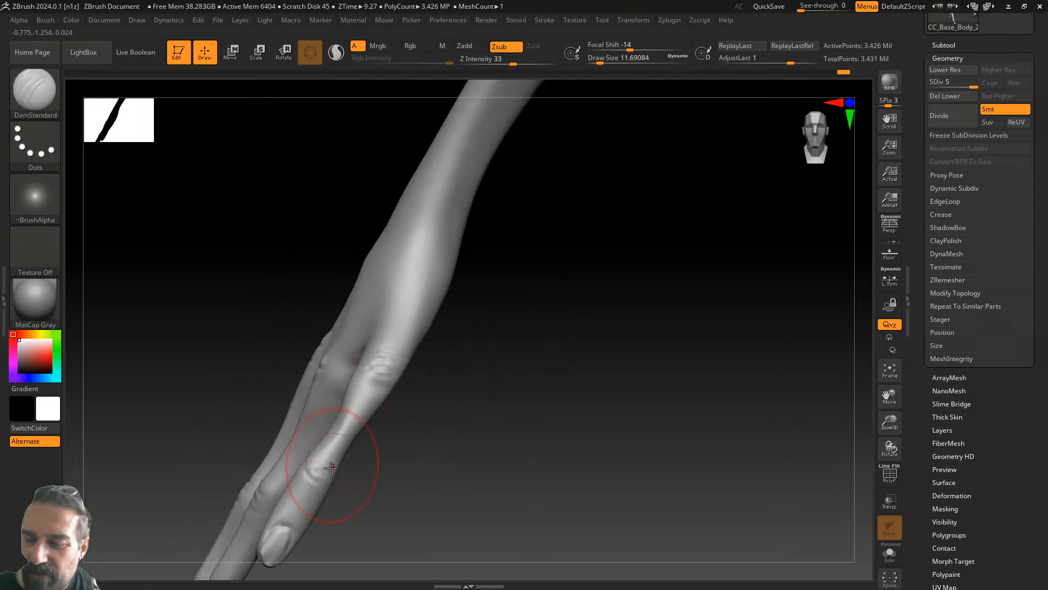
pyautogui.moveTo(491, 402); pyautogui.dragTo(529, 384)
# - Carve grooves up the back of the hand from the index, middle, ring and pinky knuckles
pyautogui.moveTo(405, 516); pyautogui.dragTo(441, 404)
pyautogui.moveTo(380, 490); pyautogui.dragTo(423, 385)
pyautogui.moveTo(345, 479); pyautogui.dragTo(386, 403)
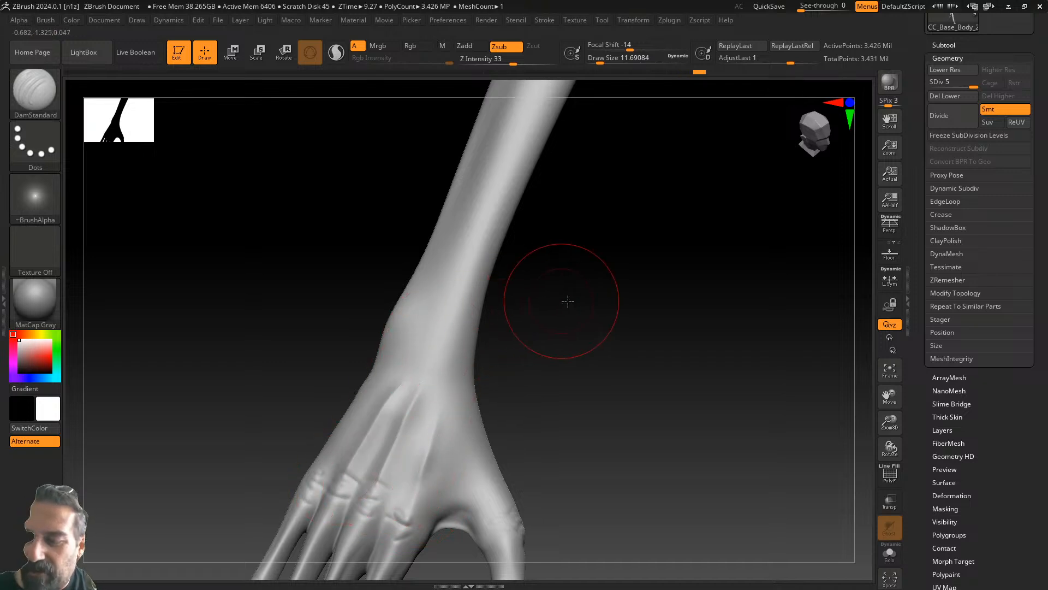
pyautogui.moveTo(555, 299); pyautogui.dragTo(375, 421)
pyautogui.moveTo(309, 476); pyautogui.dragTo(362, 369)
pyautogui.moveTo(465, 329); pyautogui.dragTo(511, 358)
pyautogui.keyDown('shift'); pyautogui.moveTo(403, 376); pyautogui.dragTo(397, 395); pyautogui.keyUp('shift')
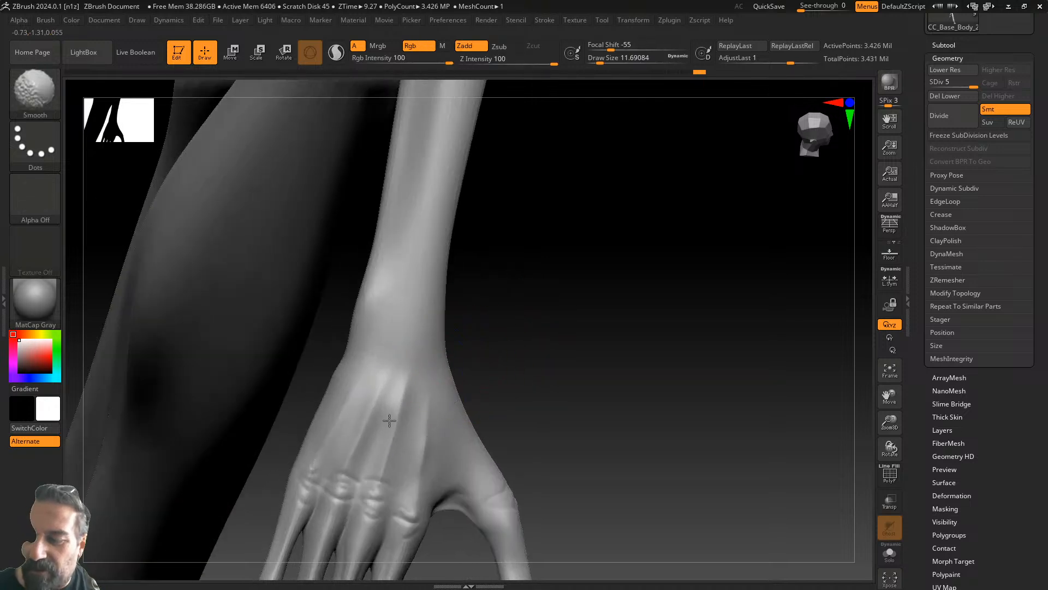
# - Smooth the back of the hand and carve creases toward the thumb knuckle and along the middle finger
pyautogui.moveTo(420, 408)
pyautogui.keyDown('shift'); pyautogui.mouseDown()
pyautogui.moveTo(408, 381)
pyautogui.moveTo(402, 399)
pyautogui.moveTo(413, 377)
pyautogui.mouseUp(); pyautogui.keyUp('shift')
pyautogui.moveTo(513, 348)
pyautogui.mouseDown()
pyautogui.moveTo(551, 355)
pyautogui.moveTo(571, 285)
pyautogui.moveTo(543, 318)
pyautogui.mouseUp()
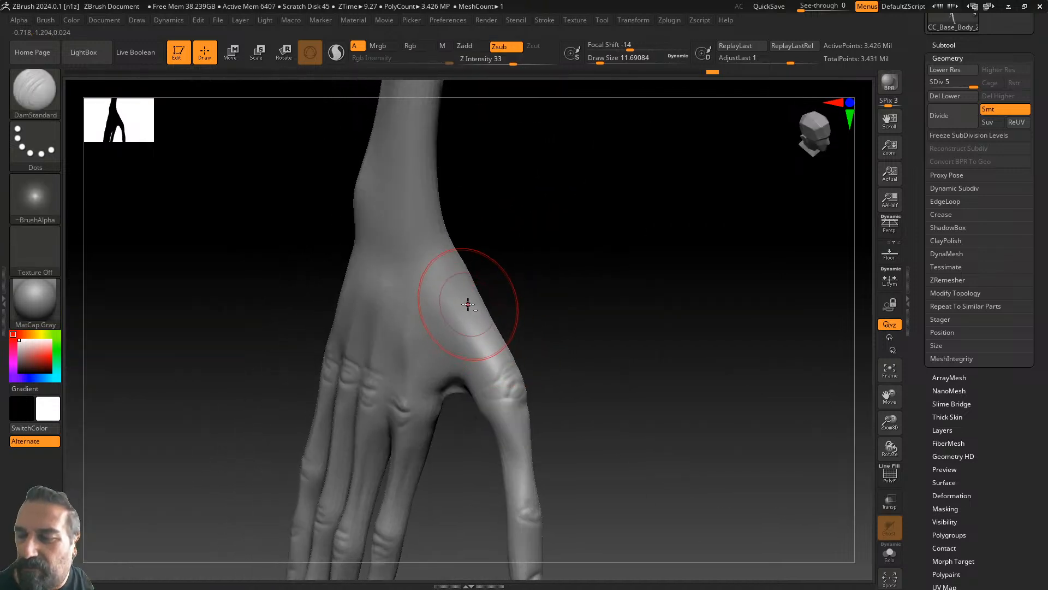
pyautogui.moveTo(455, 286)
pyautogui.mouseDown()
pyautogui.moveTo(504, 360)
pyautogui.moveTo(484, 338)
pyautogui.moveTo(542, 220)
pyautogui.moveTo(562, 307)
pyautogui.mouseUp()
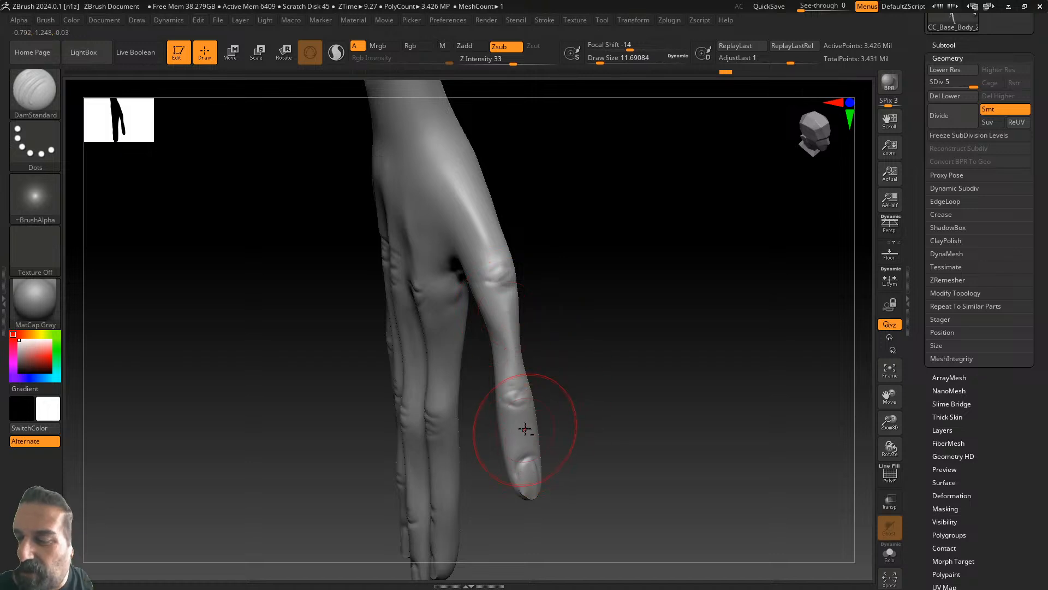
pyautogui.moveTo(554, 404); pyautogui.dragTo(494, 394)
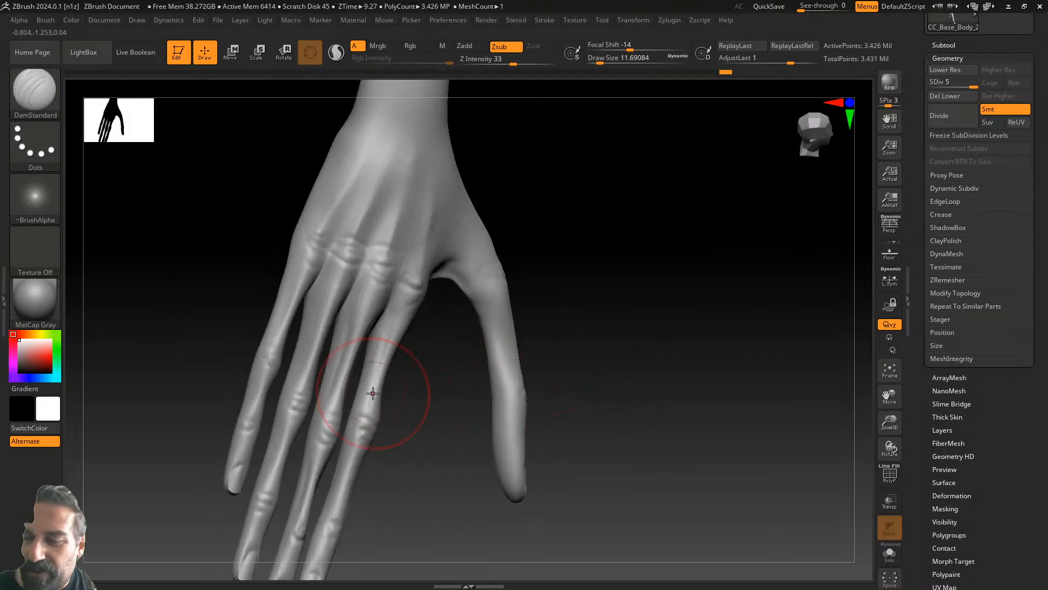
pyautogui.moveTo(339, 393); pyautogui.dragTo(363, 304)
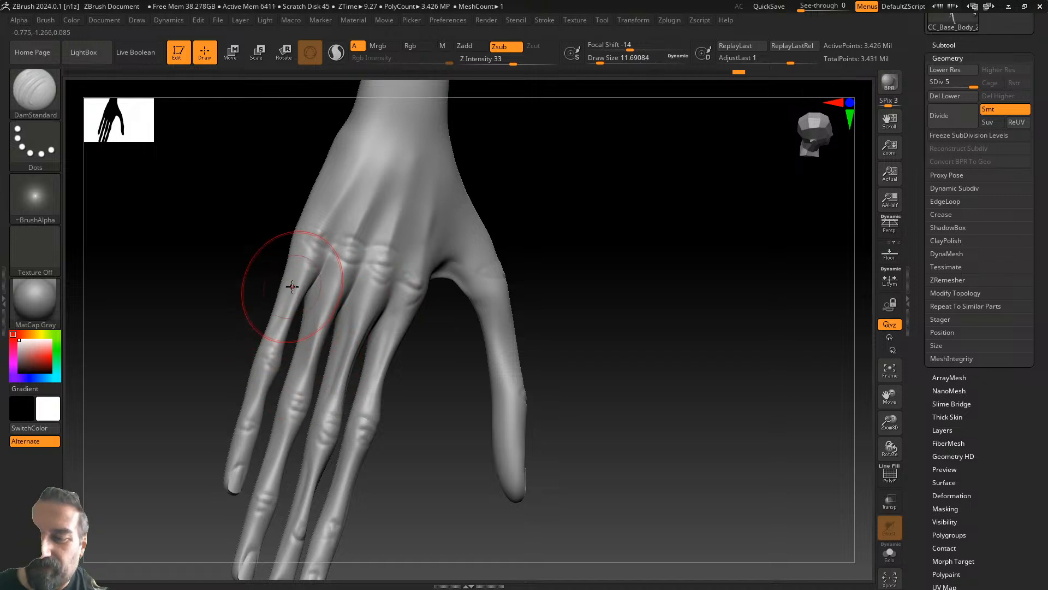
# - Add faint creases on the ring and middle fingers, then carve a crease across the palm
pyautogui.moveTo(435, 370); pyautogui.dragTo(351, 311)
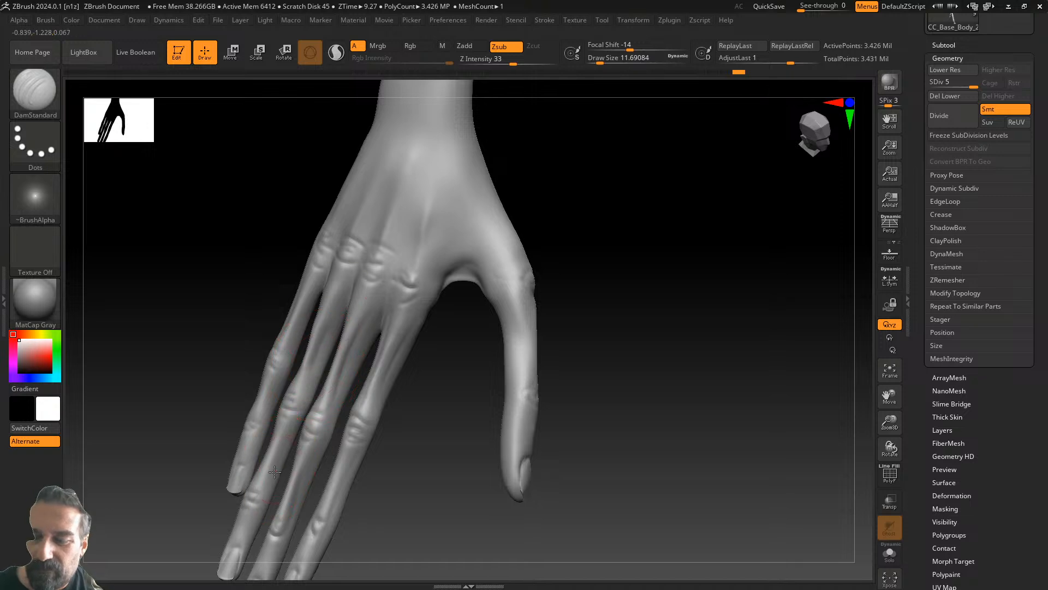
pyautogui.moveTo(407, 364)
pyautogui.mouseDown()
pyautogui.moveTo(431, 378)
pyautogui.moveTo(453, 366)
pyautogui.moveTo(479, 371)
pyautogui.mouseUp()
pyautogui.keyDown('alt'); pyautogui.moveTo(614, 356); pyautogui.dragTo(693, 304); pyautogui.keyUp('alt')
pyautogui.moveTo(480, 405); pyautogui.dragTo(512, 402)
pyautogui.moveTo(355, 381); pyautogui.dragTo(342, 423)
pyautogui.moveTo(403, 288); pyautogui.dragTo(395, 326)
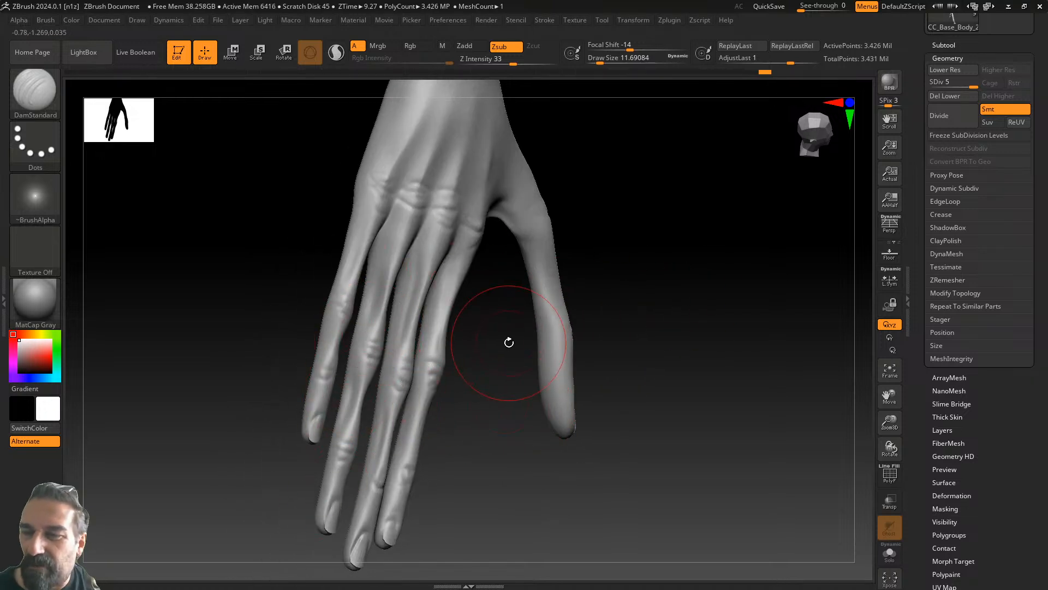
pyautogui.moveTo(610, 248); pyautogui.dragTo(452, 247)
pyautogui.moveTo(242, 216); pyautogui.dragTo(356, 167)
pyautogui.moveTo(449, 186)
pyautogui.keyDown('alt'); pyautogui.mouseDown()
pyautogui.moveTo(508, 321)
pyautogui.moveTo(461, 328)
pyautogui.mouseUp(); pyautogui.keyUp('alt')
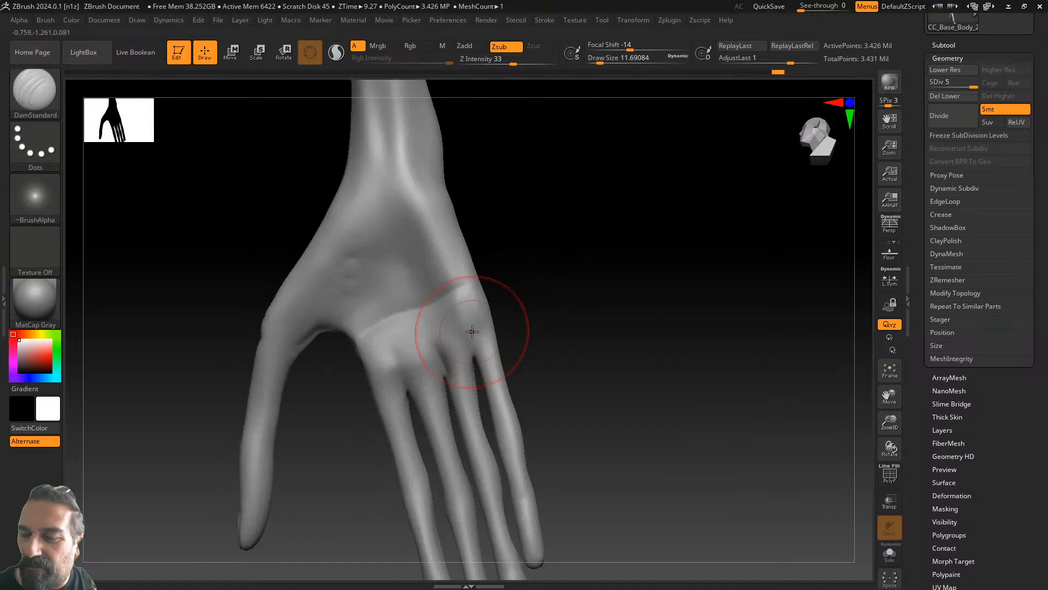
# - Carve a forked palm crease and wrist creases, then soften them
pyautogui.moveTo(367, 332)
pyautogui.mouseDown()
pyautogui.moveTo(480, 297)
pyautogui.moveTo(481, 265)
pyautogui.mouseUp()
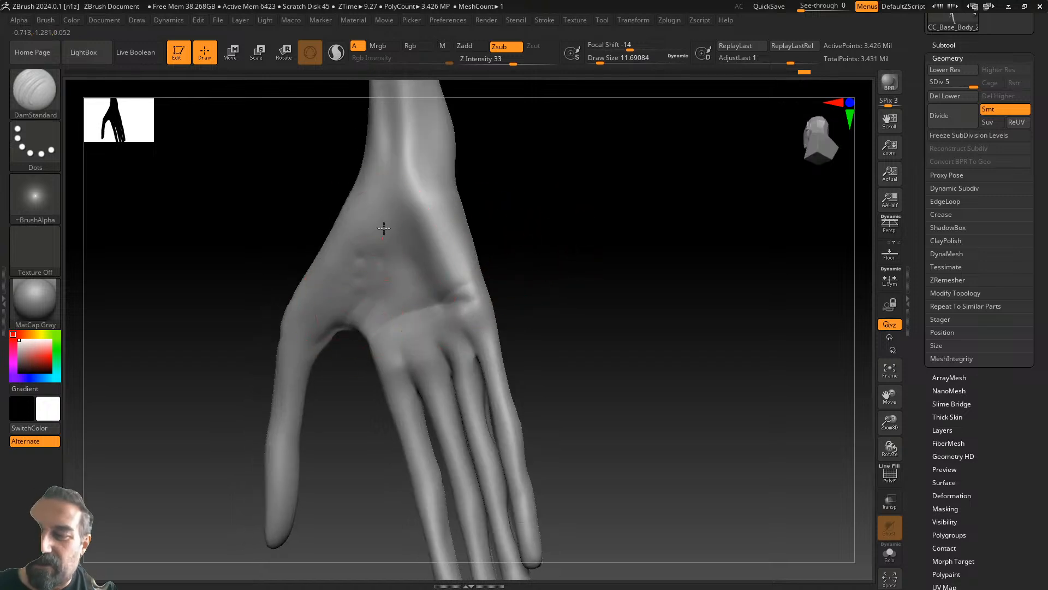
pyautogui.moveTo(389, 236)
pyautogui.mouseDown()
pyautogui.moveTo(384, 208)
pyautogui.moveTo(447, 177)
pyautogui.moveTo(438, 156)
pyautogui.moveTo(457, 149)
pyautogui.moveTo(384, 191)
pyautogui.mouseUp()
pyautogui.keyDown('shift'); pyautogui.moveTo(386, 238); pyautogui.dragTo(383, 278); pyautogui.keyUp('shift')
pyautogui.moveTo(606, 234); pyautogui.dragTo(522, 248)
pyautogui.moveTo(683, 198)
pyautogui.mouseDown()
pyautogui.moveTo(646, 199)
pyautogui.moveTo(641, 185)
pyautogui.mouseUp()
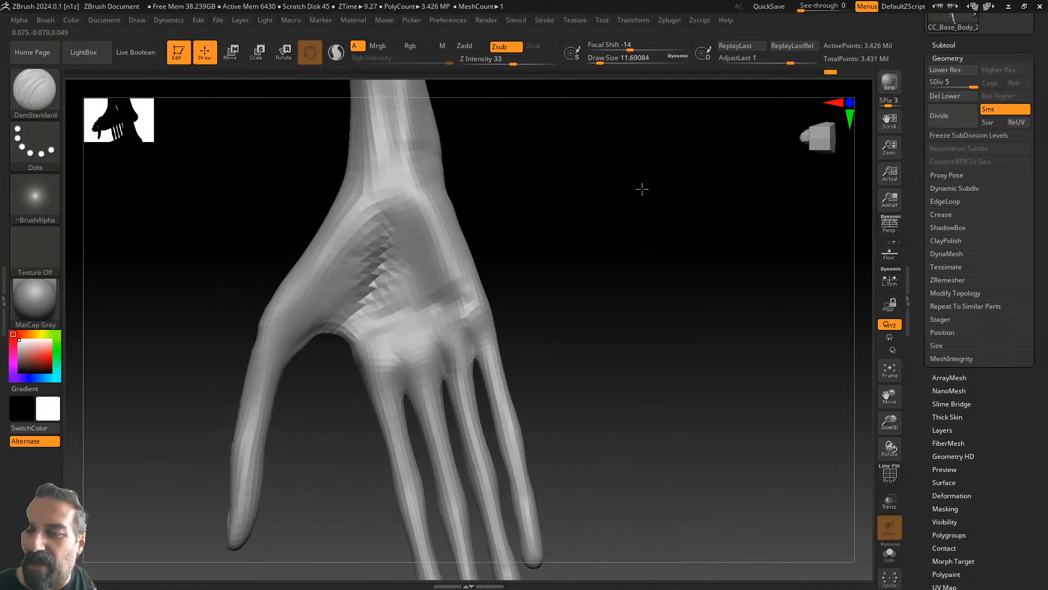
# - Orbit around the hand to check the palm, fingers and thumb side from several angles
pyautogui.moveTo(573, 215); pyautogui.dragTo(387, 484)
pyautogui.moveTo(394, 409)
pyautogui.mouseDown(button='right')
pyautogui.moveTo(428, 423)
pyautogui.moveTo(402, 424)
pyautogui.moveTo(374, 385)
pyautogui.mouseUp(button='right')
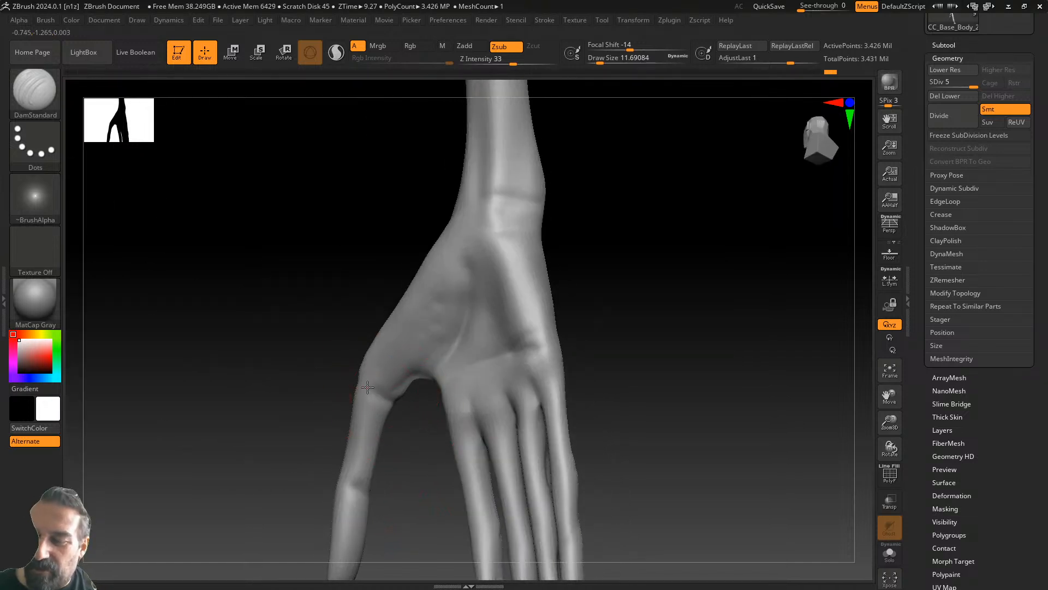
pyautogui.moveTo(574, 353); pyautogui.dragTo(611, 222)
pyautogui.moveTo(382, 409); pyautogui.dragTo(436, 402)
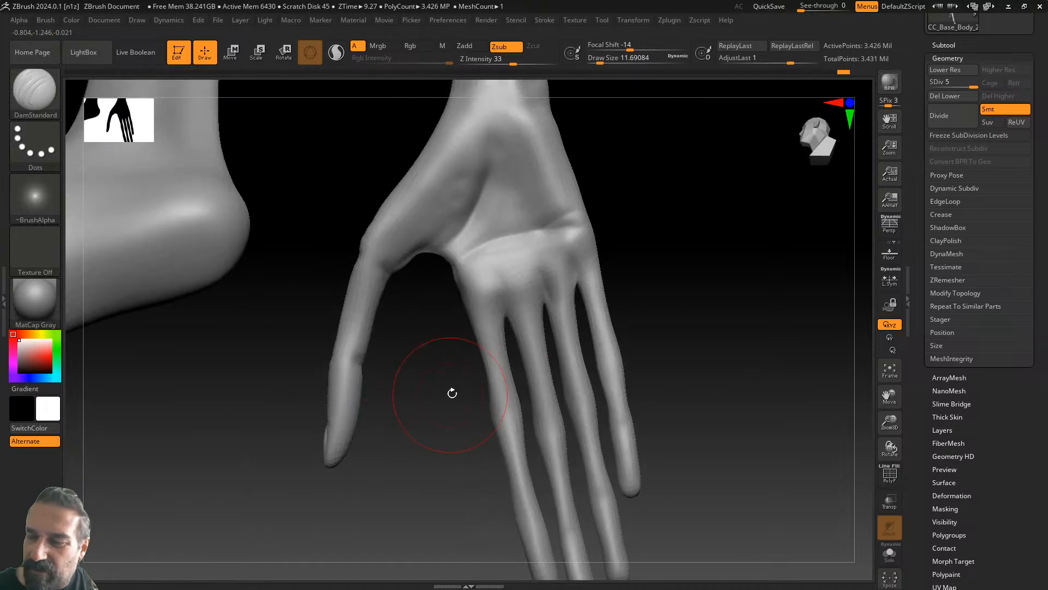
pyautogui.moveTo(648, 333); pyautogui.dragTo(607, 348)
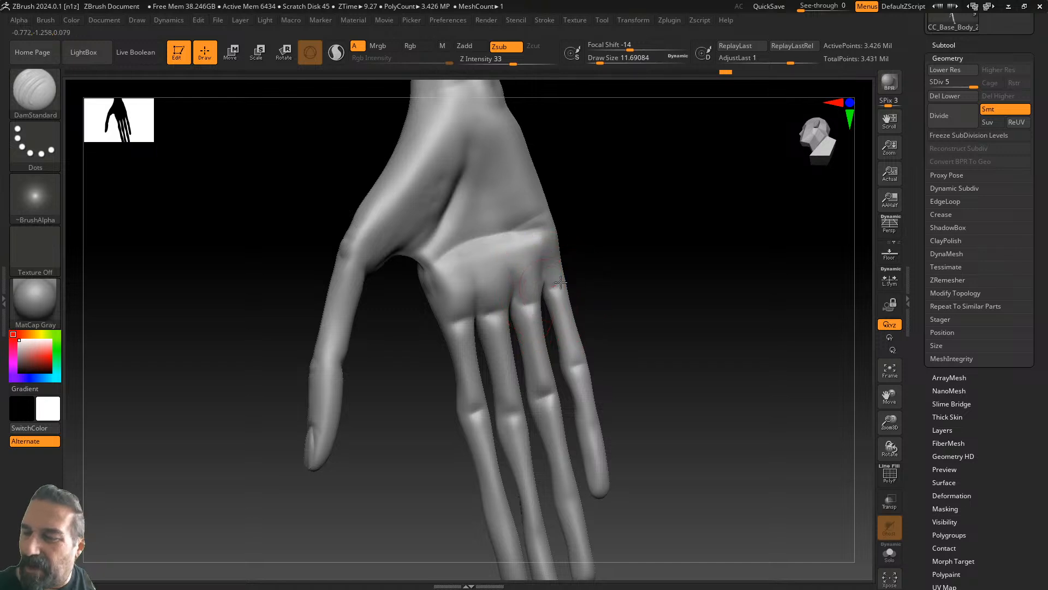
pyautogui.moveTo(638, 334); pyautogui.dragTo(586, 371)
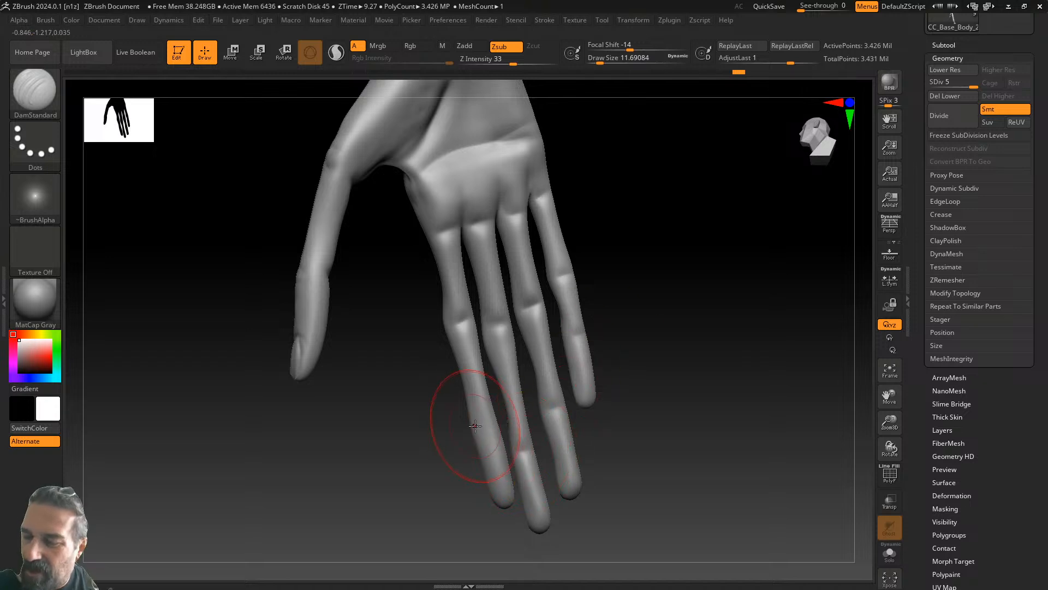
pyautogui.moveTo(611, 388); pyautogui.dragTo(675, 372)
pyautogui.moveTo(494, 420)
pyautogui.mouseDown()
pyautogui.moveTo(551, 400)
pyautogui.moveTo(503, 374)
pyautogui.moveTo(596, 334)
pyautogui.moveTo(636, 288)
pyautogui.moveTo(631, 346)
pyautogui.moveTo(613, 365)
pyautogui.moveTo(573, 351)
pyautogui.mouseUp()
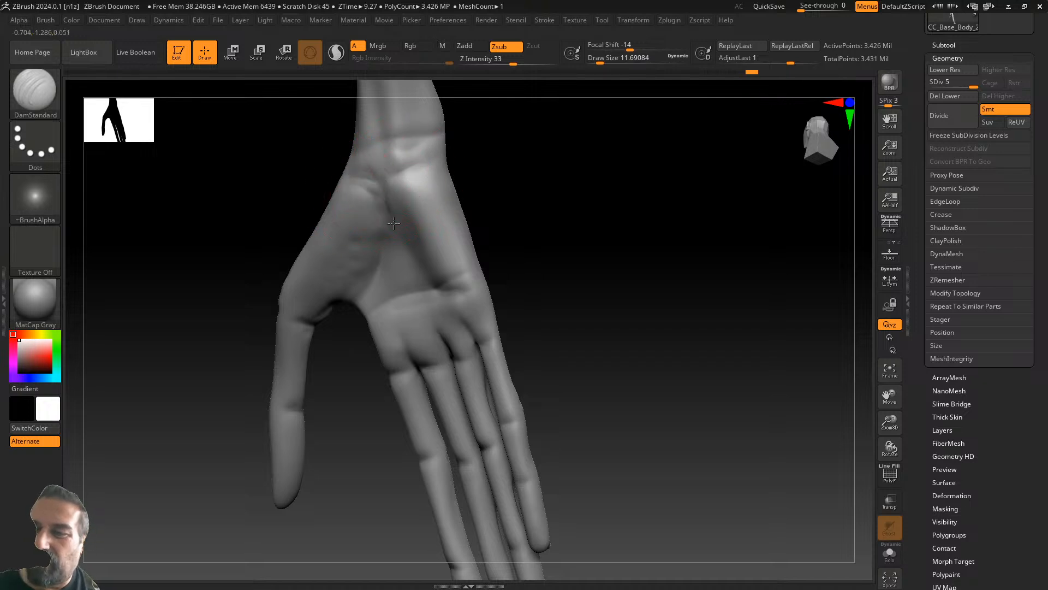
pyautogui.moveTo(502, 196); pyautogui.dragTo(502, 220)
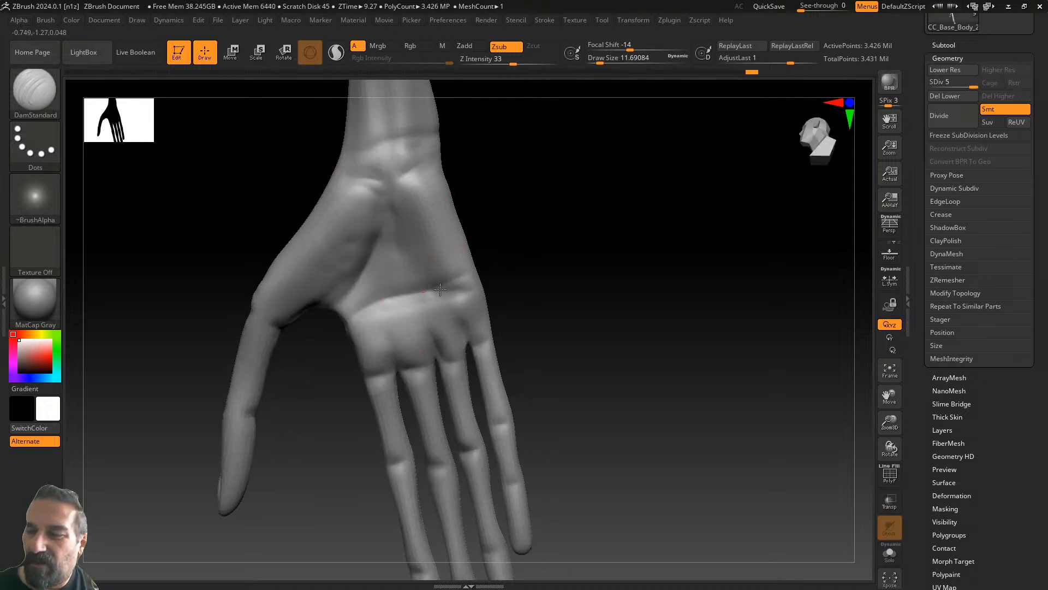
pyautogui.moveTo(524, 270); pyautogui.dragTo(584, 269)
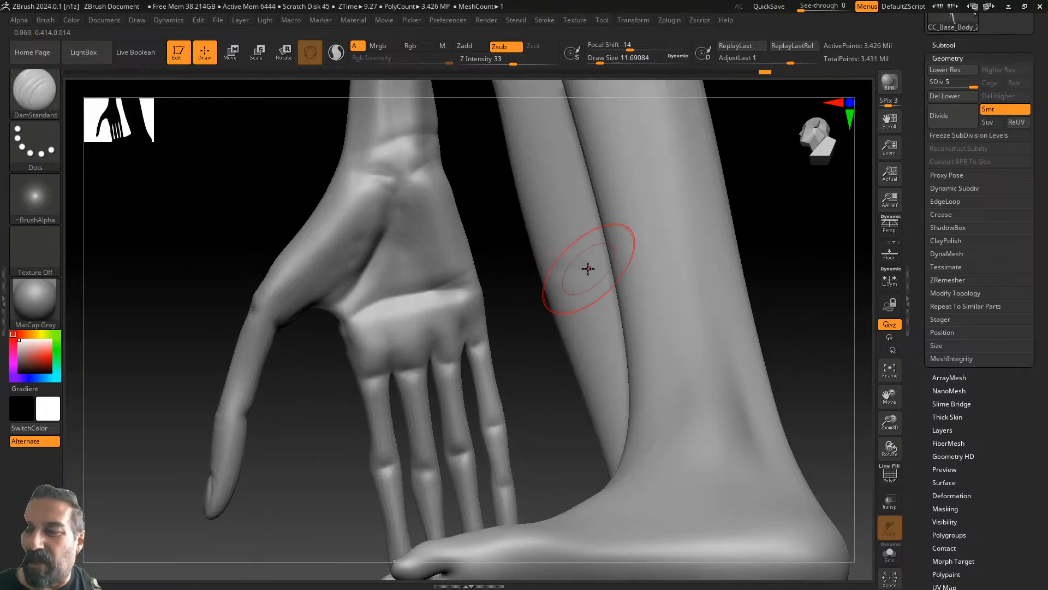
pyautogui.moveTo(527, 344); pyautogui.dragTo(571, 395)
# - Fit the whole figure in view and turn it to a three-quarter angle
pyautogui.moveTo(722, 323); pyautogui.dragTo(809, 326)
pyautogui.click(889, 368)
pyautogui.moveTo(658, 355); pyautogui.dragTo(644, 512)
pyautogui.keyDown('alt'); pyautogui.moveTo(612, 405); pyautogui.dragTo(562, 480); pyautogui.keyUp('alt')
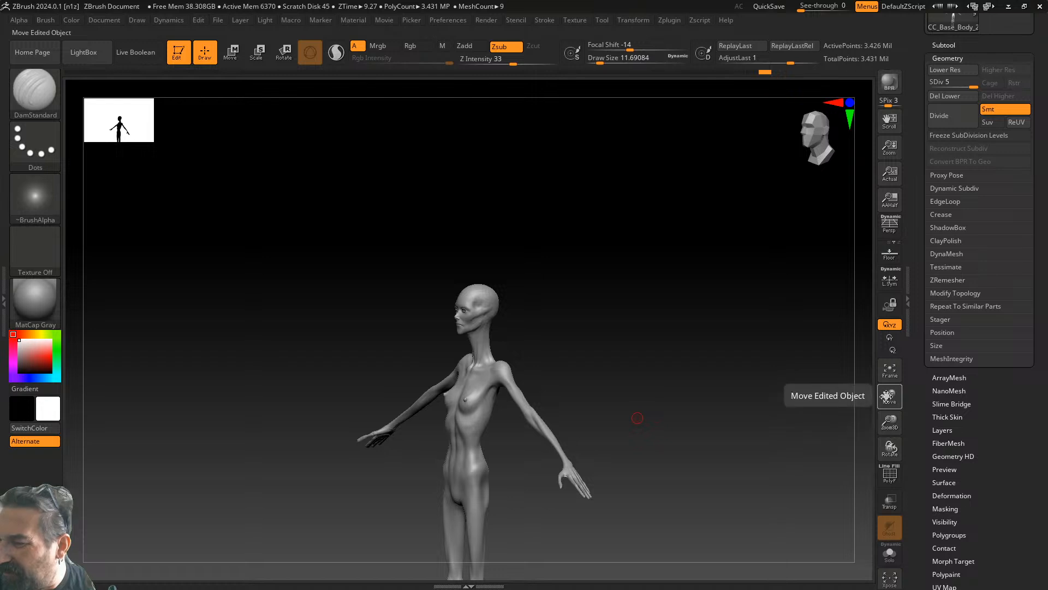
pyautogui.moveTo(888, 419); pyautogui.dragTo(901, 480)
pyautogui.keyDown('alt'); pyautogui.moveTo(737, 326); pyautogui.dragTo(670, 547); pyautogui.keyUp('alt')
pyautogui.moveTo(584, 347); pyautogui.dragTo(658, 451)
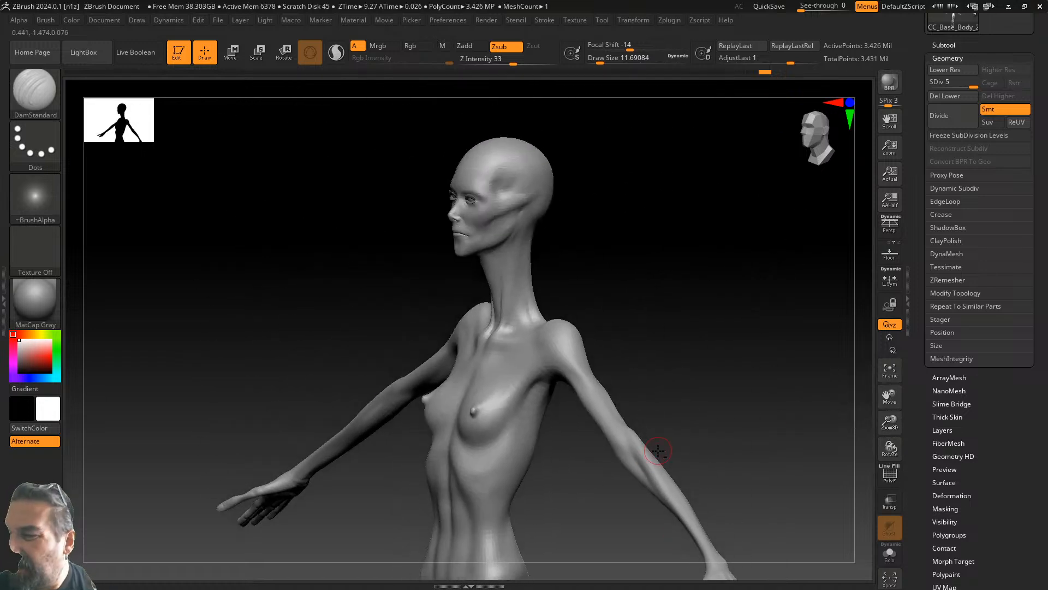
# - Zoom and move the model to frame the alien's head and neck closely
pyautogui.moveTo(890, 387); pyautogui.dragTo(890, 454)
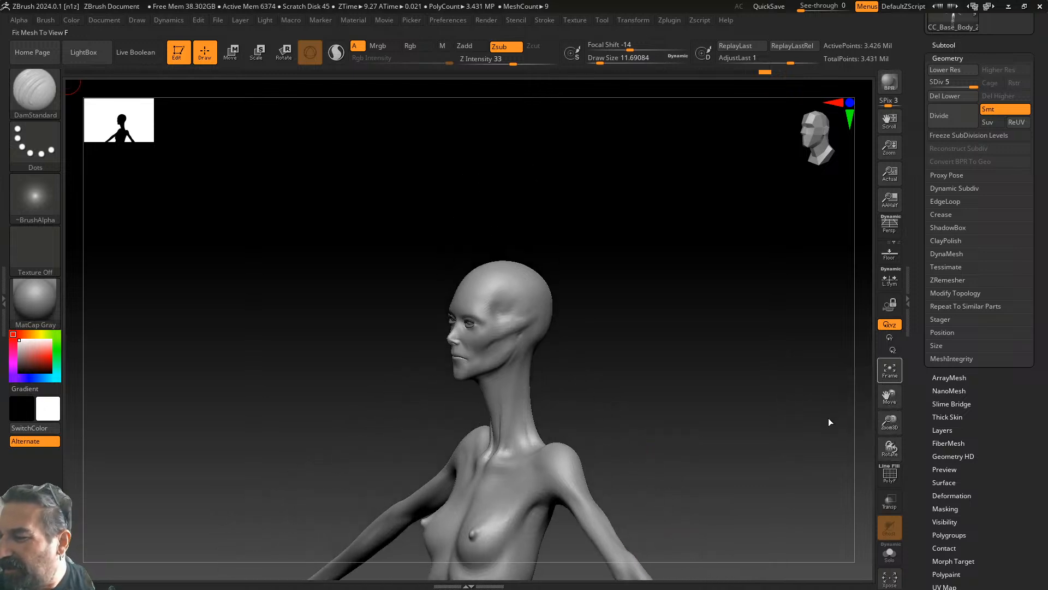
pyautogui.moveTo(891, 425); pyautogui.dragTo(885, 450)
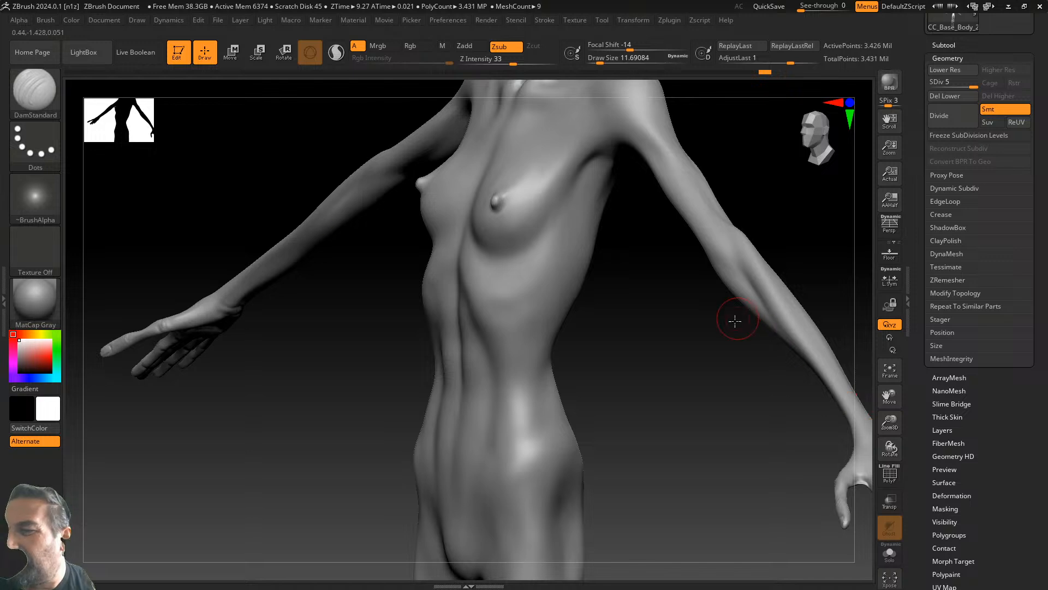
pyautogui.keyDown('alt'); pyautogui.moveTo(744, 203); pyautogui.dragTo(633, 436); pyautogui.keyUp('alt')
pyautogui.keyDown('alt'); pyautogui.moveTo(677, 276); pyautogui.dragTo(772, 496); pyautogui.keyUp('alt')
pyautogui.moveTo(888, 417); pyautogui.dragTo(886, 438)
pyautogui.keyDown('alt'); pyautogui.moveTo(752, 287); pyautogui.dragTo(655, 472); pyautogui.keyUp('alt')
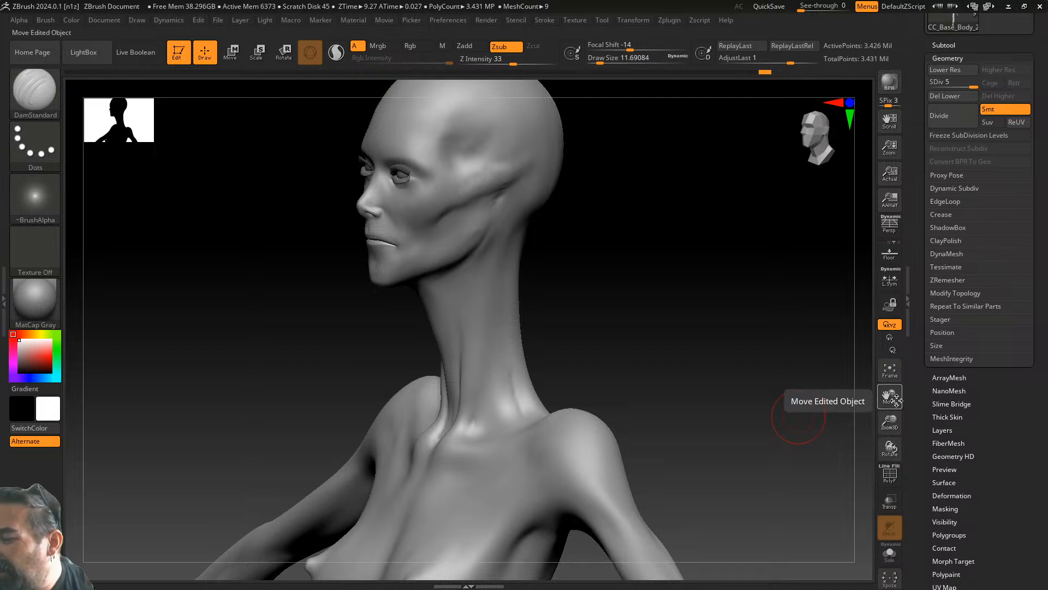
pyautogui.moveTo(888, 434); pyautogui.dragTo(891, 461)
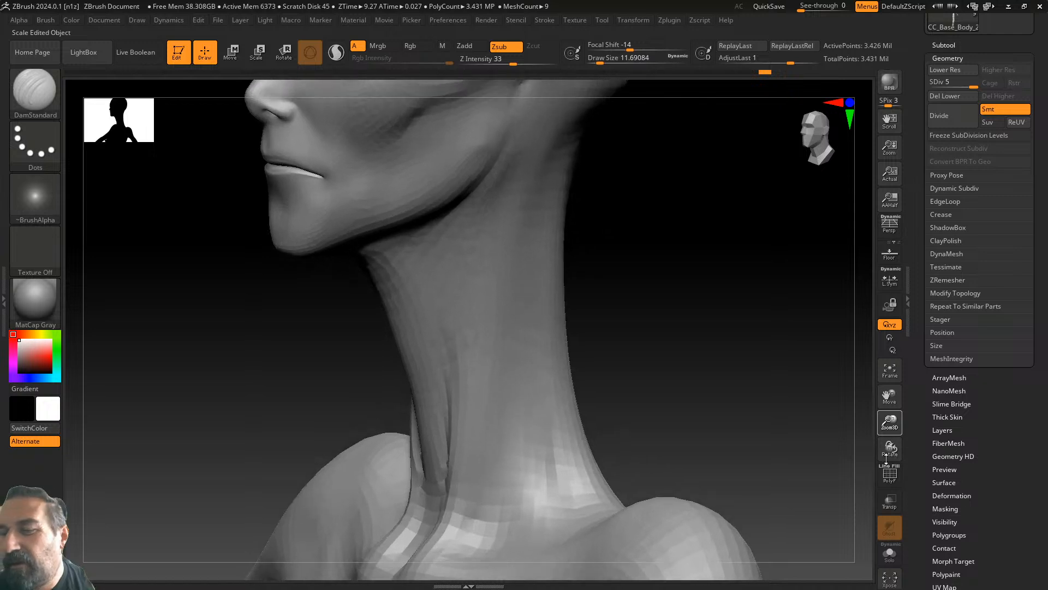
# - Smooth the skin near the ear and jaw, then turn the head to a three-quarter view
pyautogui.keyDown('alt'); pyautogui.moveTo(723, 316); pyautogui.dragTo(721, 423); pyautogui.keyUp('alt')
pyautogui.moveTo(720, 388)
pyautogui.keyDown('alt'); pyautogui.mouseDown()
pyautogui.moveTo(735, 431)
pyautogui.moveTo(683, 393)
pyautogui.mouseUp(); pyautogui.keyUp('alt')
pyautogui.keyDown('shift'); pyautogui.moveTo(512, 251); pyautogui.dragTo(510, 245); pyautogui.keyUp('shift')
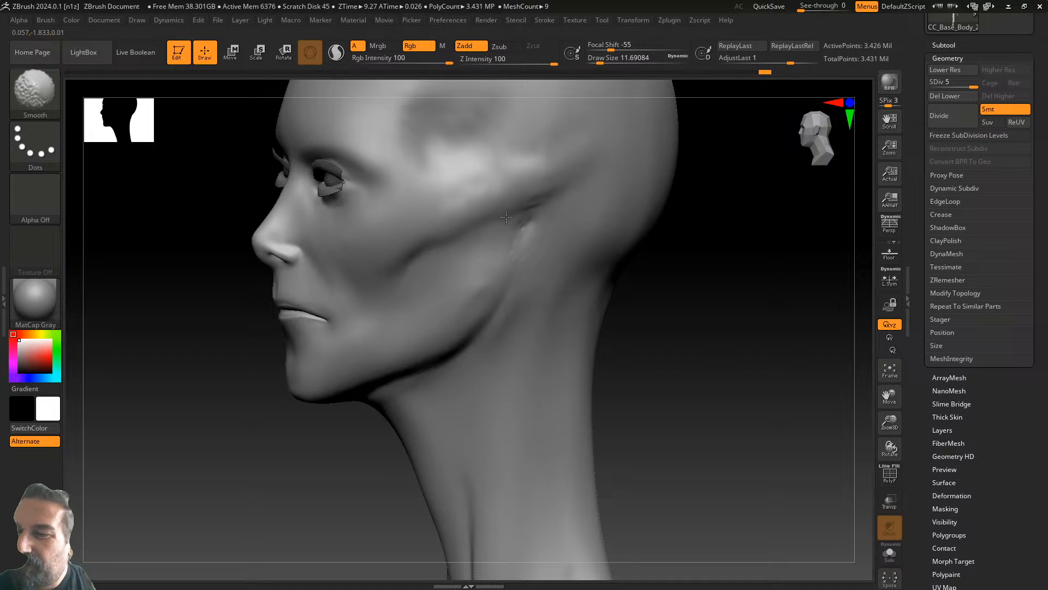
pyautogui.keyDown('shift'); pyautogui.moveTo(541, 221); pyautogui.dragTo(542, 223); pyautogui.keyUp('shift')
pyautogui.moveTo(631, 343)
pyautogui.mouseDown()
pyautogui.moveTo(691, 350)
pyautogui.moveTo(713, 387)
pyautogui.moveTo(705, 379)
pyautogui.mouseUp()
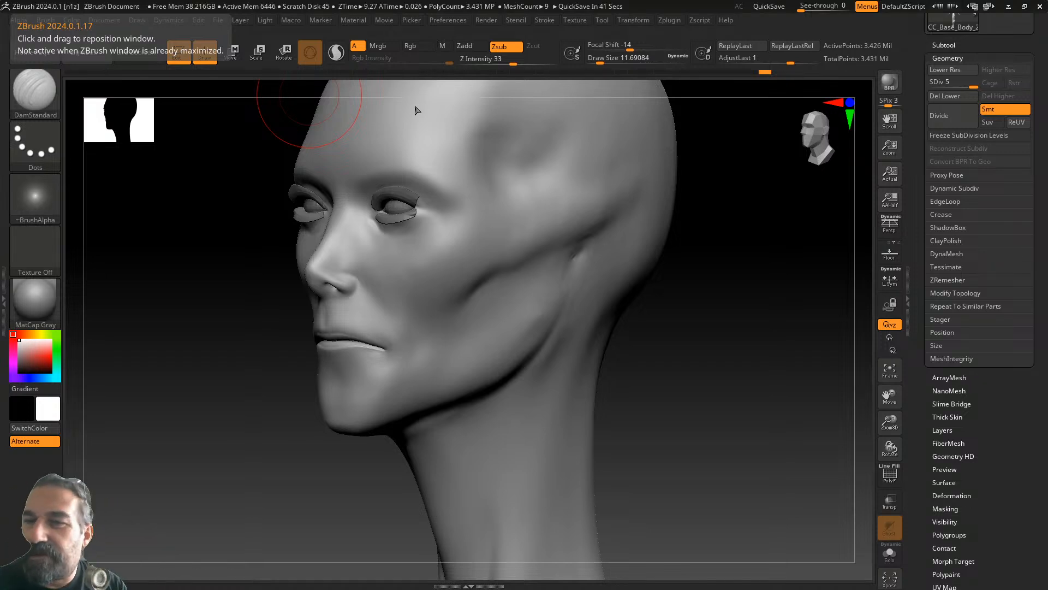
# - Carve the crease from the mouth corner across the cheek with DamStandard, using a smaller brush
pyautogui.moveTo(642, 349); pyautogui.dragTo(585, 349)
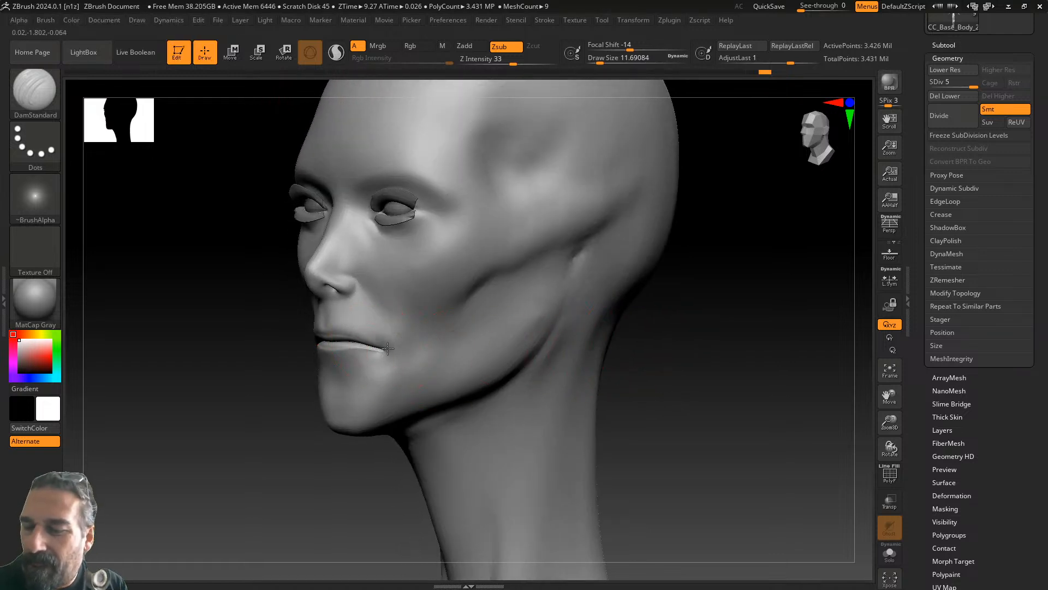
pyautogui.moveTo(419, 348)
pyautogui.mouseDown()
pyautogui.moveTo(477, 309)
pyautogui.moveTo(518, 298)
pyautogui.mouseUp()
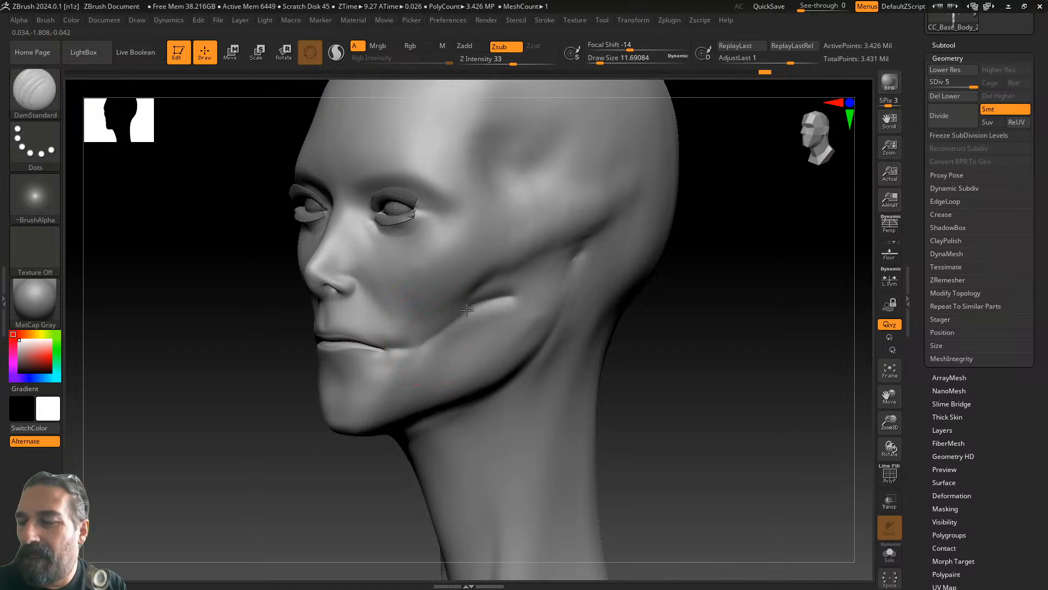
pyautogui.moveTo(433, 340)
pyautogui.mouseDown()
pyautogui.moveTo(379, 349)
pyautogui.moveTo(436, 341)
pyautogui.mouseUp()
pyautogui.moveTo(694, 288)
pyautogui.mouseDown()
pyautogui.moveTo(672, 304)
pyautogui.moveTo(697, 300)
pyautogui.mouseUp()
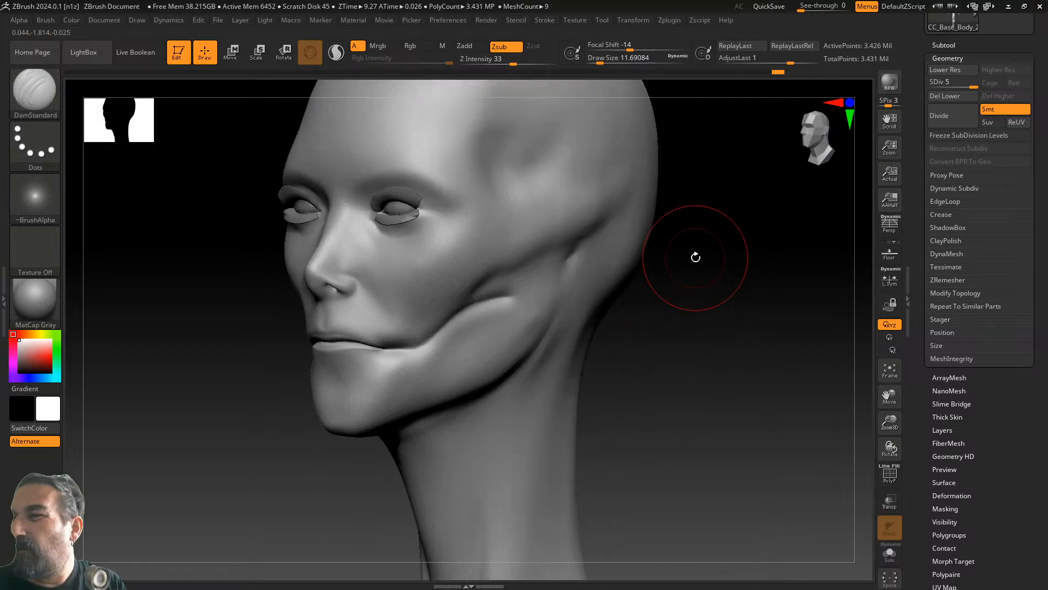
pyautogui.click(597, 59)
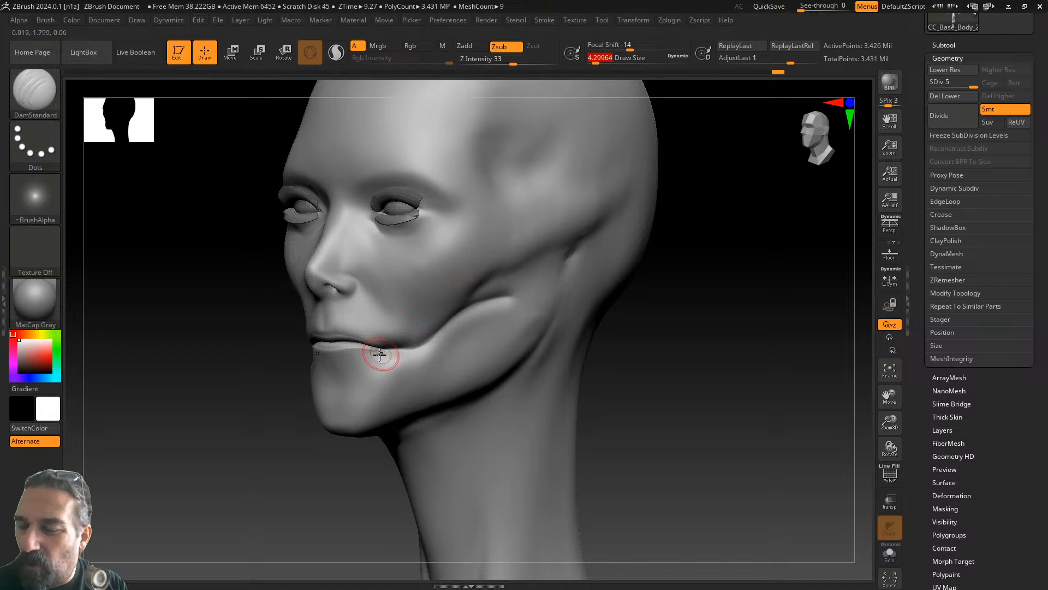
pyautogui.moveTo(379, 347); pyautogui.dragTo(420, 343)
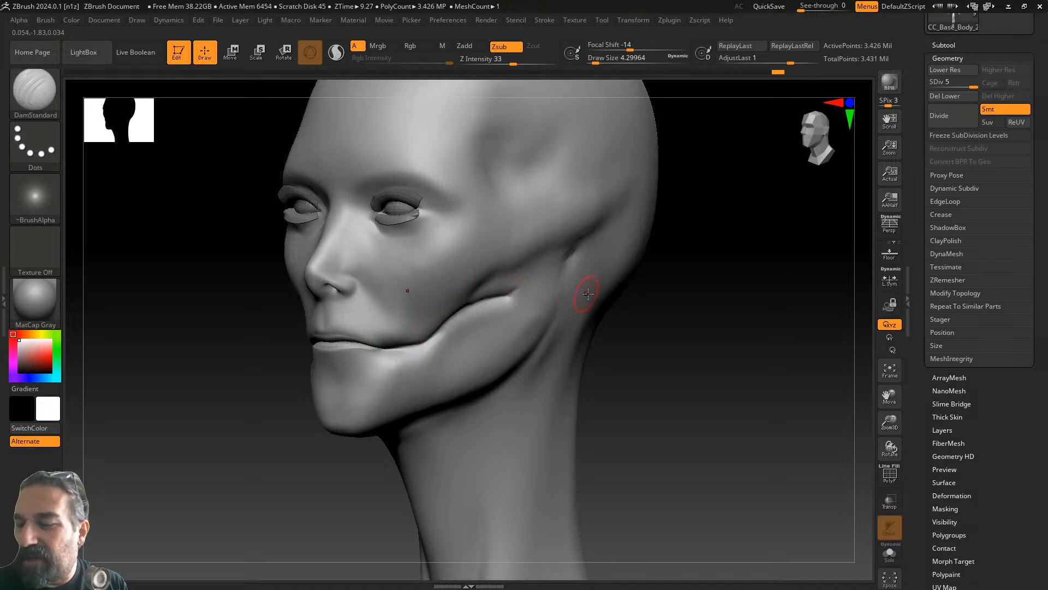
# - Smooth the crease along the lip line with Shift-smoothing
pyautogui.moveTo(648, 297); pyautogui.dragTo(741, 329)
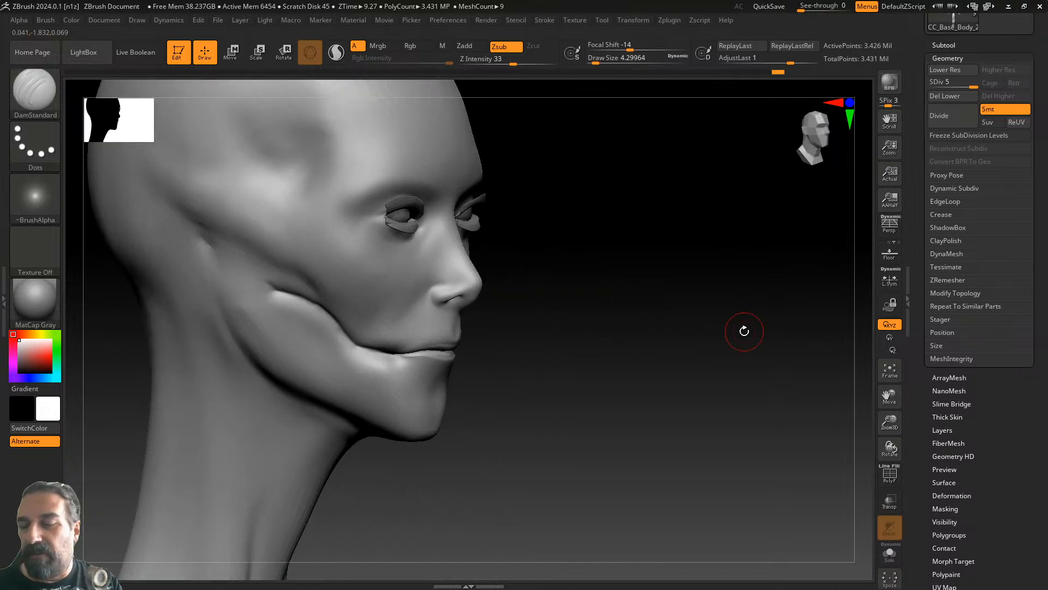
pyautogui.moveTo(690, 360); pyautogui.dragTo(665, 342)
pyautogui.moveTo(604, 278); pyautogui.dragTo(545, 253)
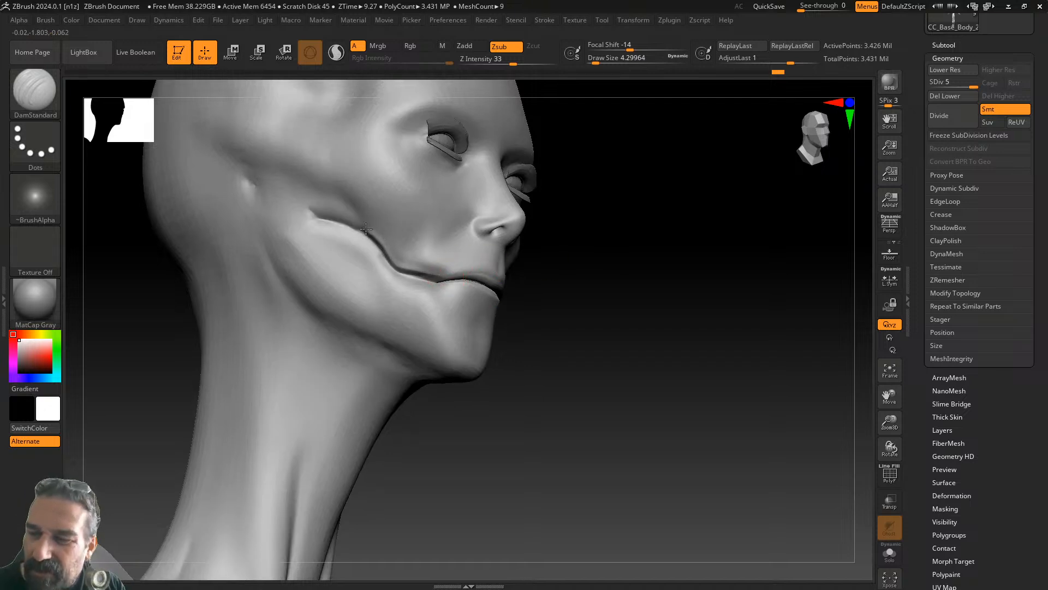
pyautogui.moveTo(546, 243); pyautogui.dragTo(587, 292)
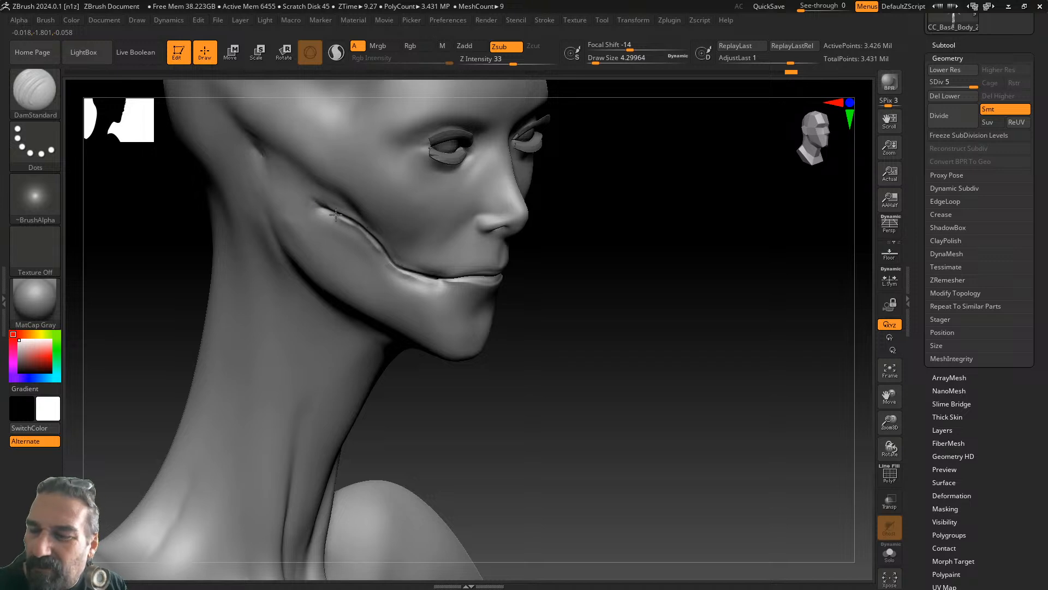
pyautogui.moveTo(516, 255); pyautogui.dragTo(568, 271)
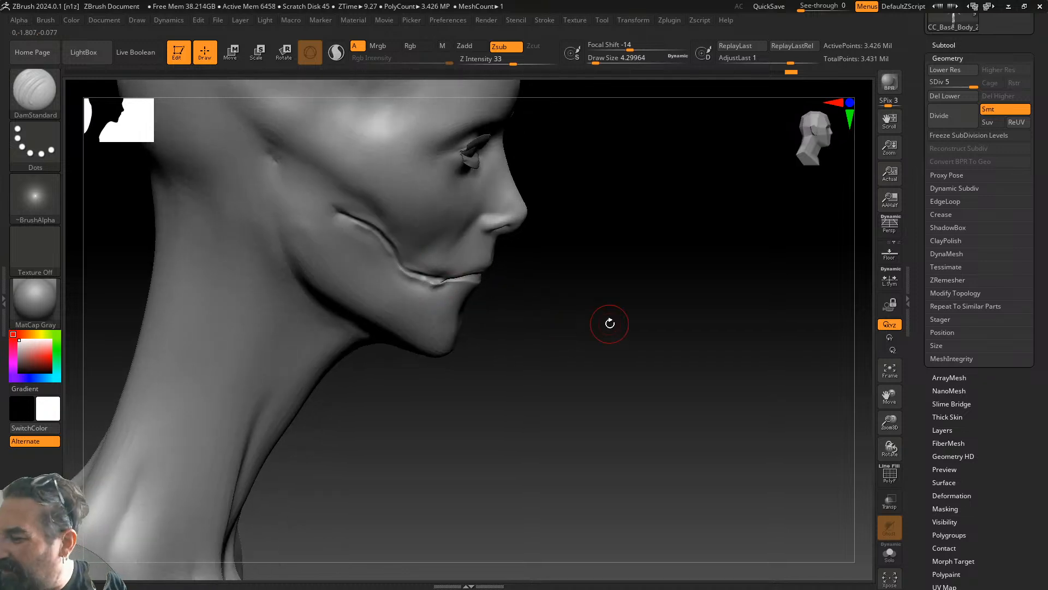
pyautogui.moveTo(889, 443)
pyautogui.mouseDown()
pyautogui.moveTo(891, 430)
pyautogui.moveTo(890, 443)
pyautogui.mouseUp()
pyautogui.press('shift')
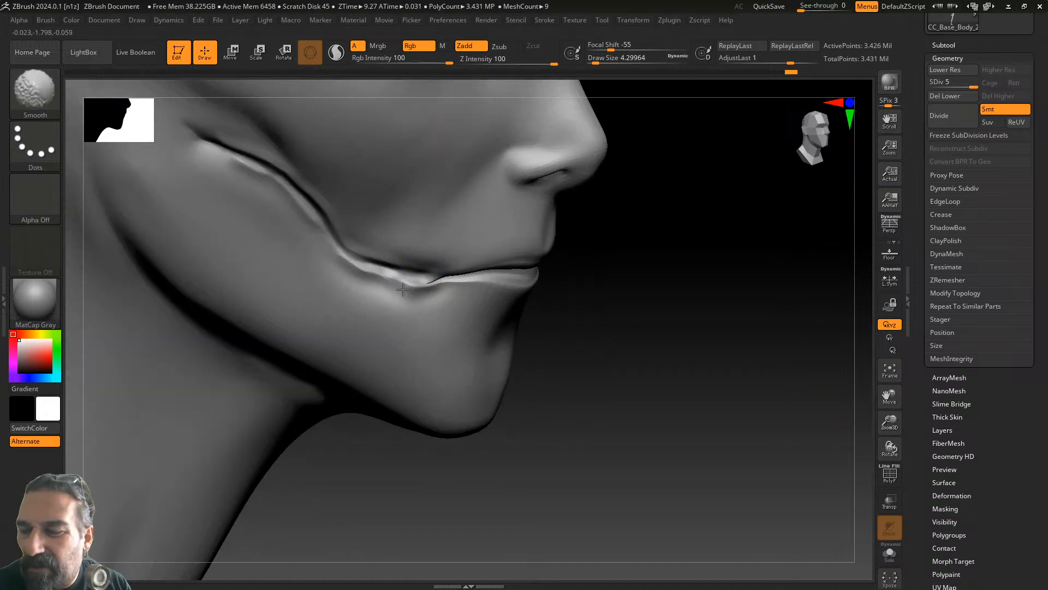
pyautogui.moveTo(379, 279)
pyautogui.keyDown('shift'); pyautogui.mouseDown()
pyautogui.moveTo(364, 269)
pyautogui.moveTo(398, 278)
pyautogui.mouseUp(); pyautogui.keyUp('shift')
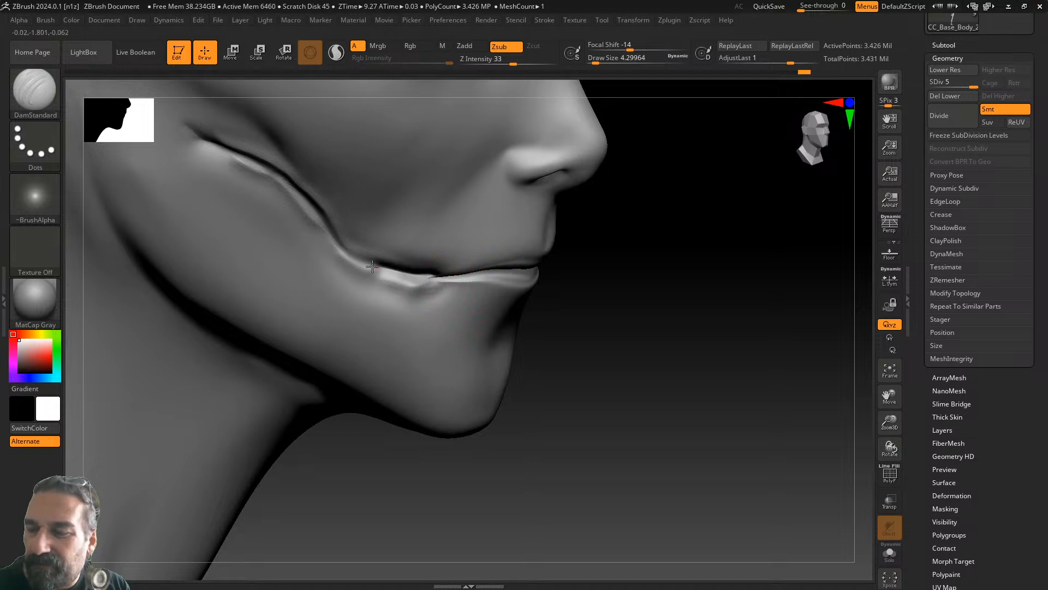
# - Recut the mouth-corner crease toward the cheek and check the mouth from several angles
pyautogui.moveTo(405, 260); pyautogui.dragTo(357, 247)
pyautogui.moveTo(612, 235)
pyautogui.mouseDown()
pyautogui.moveTo(601, 245)
pyautogui.moveTo(676, 349)
pyautogui.moveTo(652, 342)
pyautogui.mouseUp()
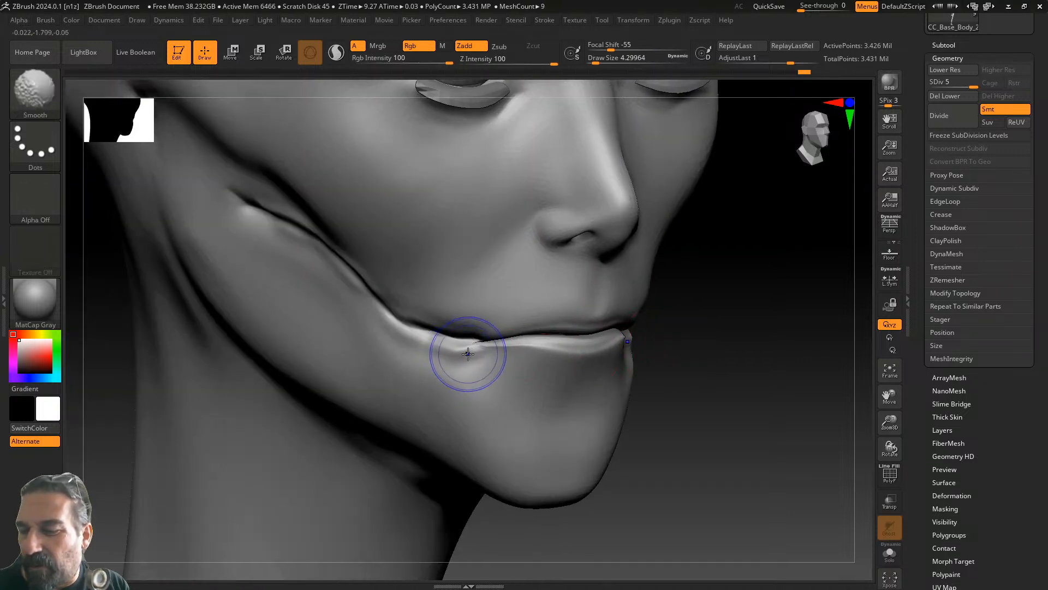
pyautogui.moveTo(469, 350); pyautogui.dragTo(478, 347)
pyautogui.moveTo(686, 330); pyautogui.dragTo(704, 300)
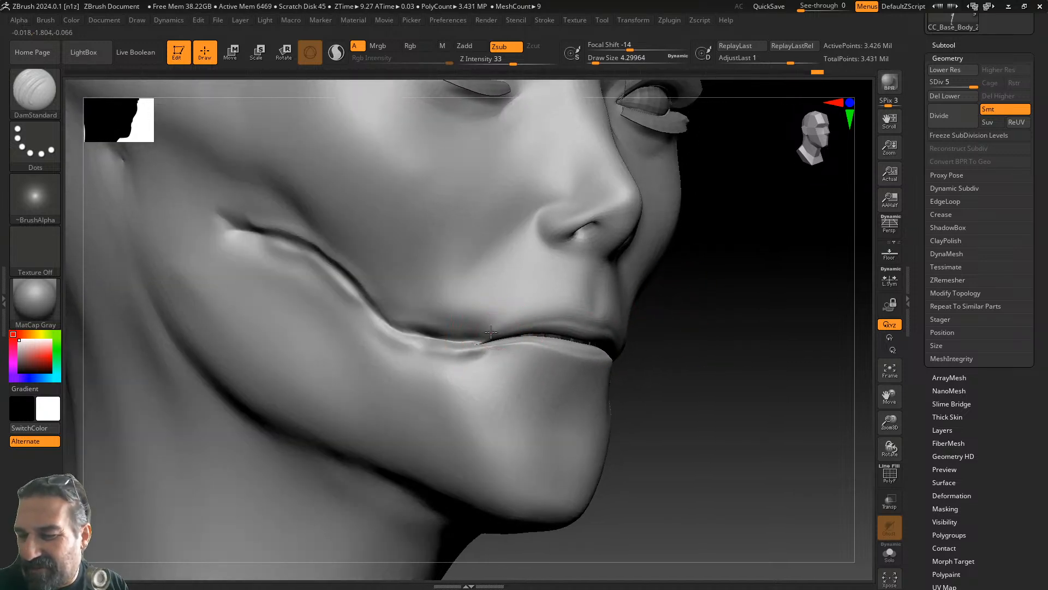
pyautogui.moveTo(647, 295)
pyautogui.mouseDown()
pyautogui.moveTo(667, 307)
pyautogui.moveTo(643, 307)
pyautogui.mouseUp()
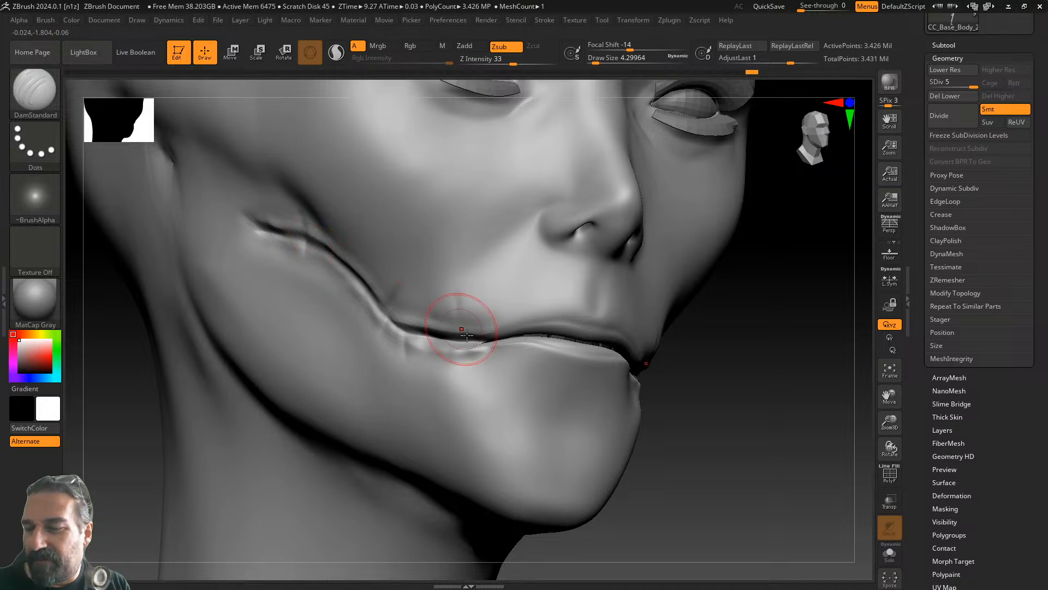
pyautogui.moveTo(557, 274); pyautogui.dragTo(740, 359, button='right')
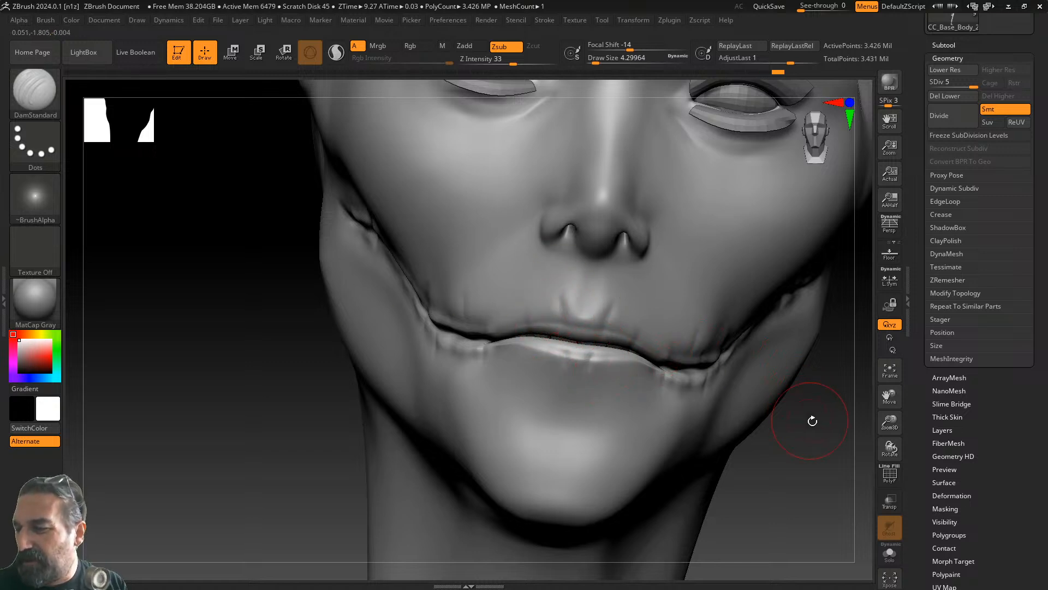
pyautogui.moveTo(809, 419); pyautogui.dragTo(823, 421)
pyautogui.moveTo(723, 405); pyautogui.dragTo(728, 331)
# - Select the Move brush (M, V) and set Draw Size to about 9.4
pyautogui.click(45, 95)
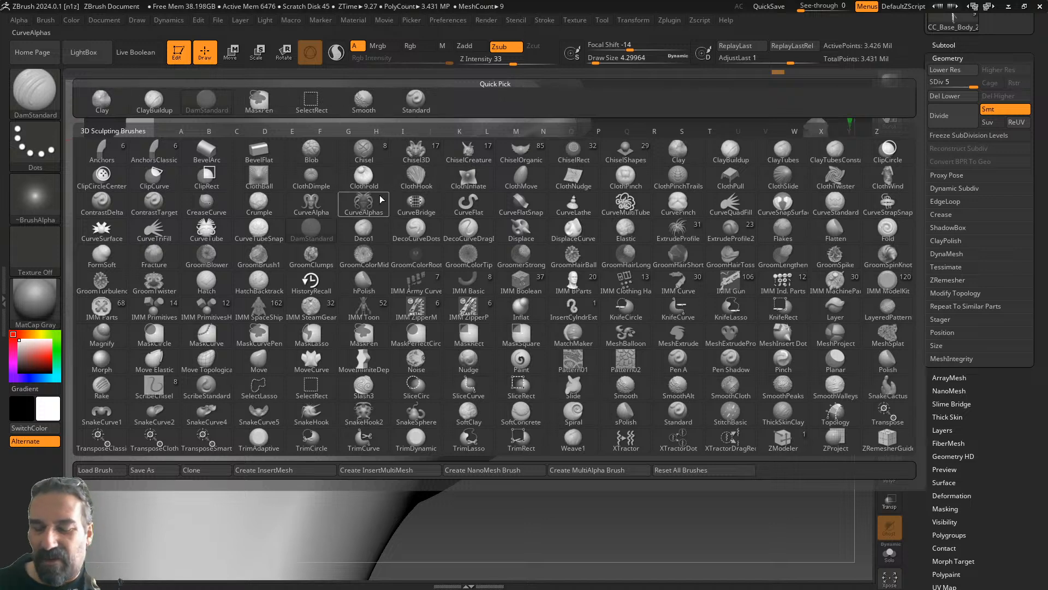
pyautogui.press('m')
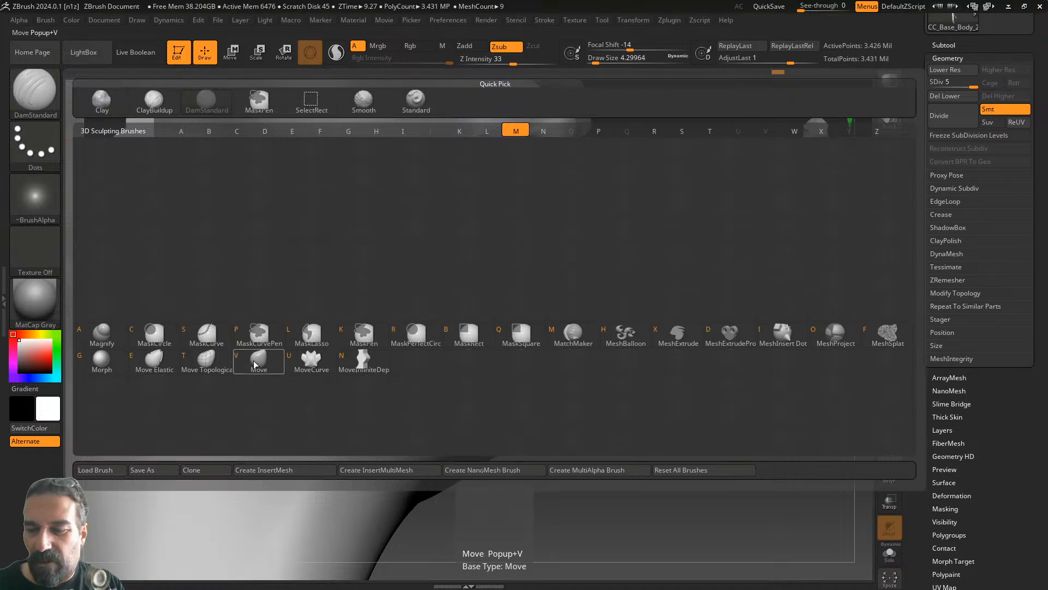
pyautogui.press('v')
pyautogui.moveTo(595, 62); pyautogui.dragTo(603, 58)
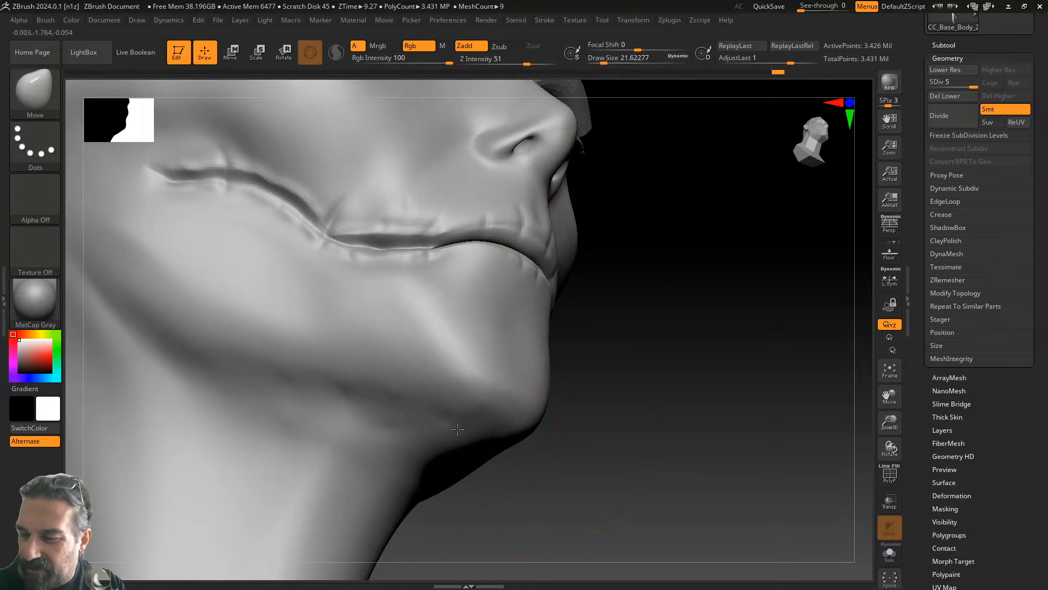
pyautogui.moveTo(603, 62); pyautogui.dragTo(598, 61)
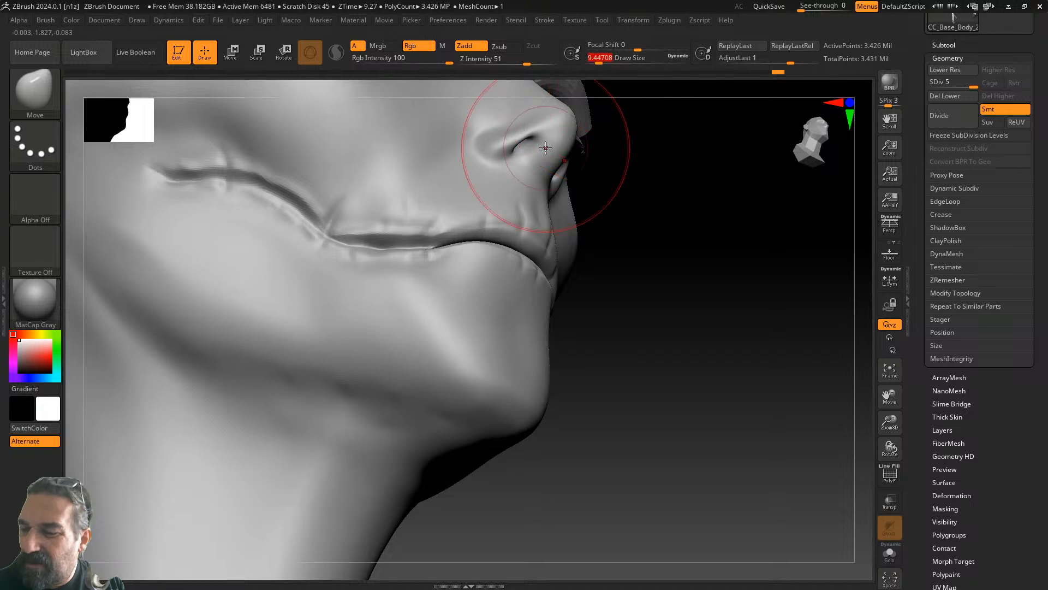
# - Push the surface under the chin and jaw upward to sharpen the jaw-neck crease
pyautogui.moveTo(449, 440)
pyautogui.mouseDown()
pyautogui.moveTo(456, 425)
pyautogui.moveTo(352, 427)
pyautogui.mouseUp()
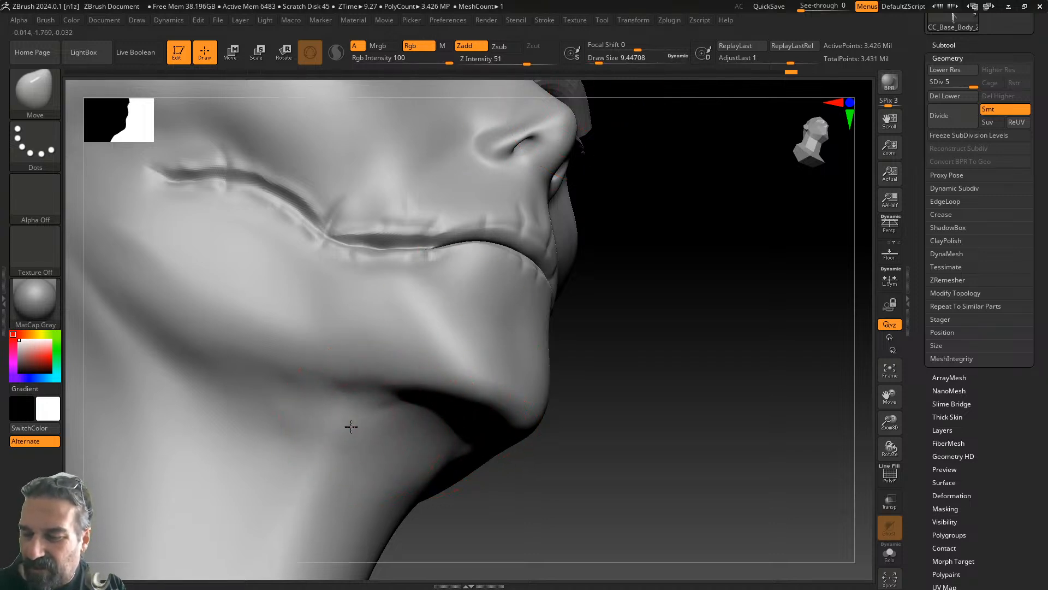
pyautogui.moveTo(601, 382); pyautogui.dragTo(652, 350)
pyautogui.moveTo(730, 316); pyautogui.dragTo(757, 309)
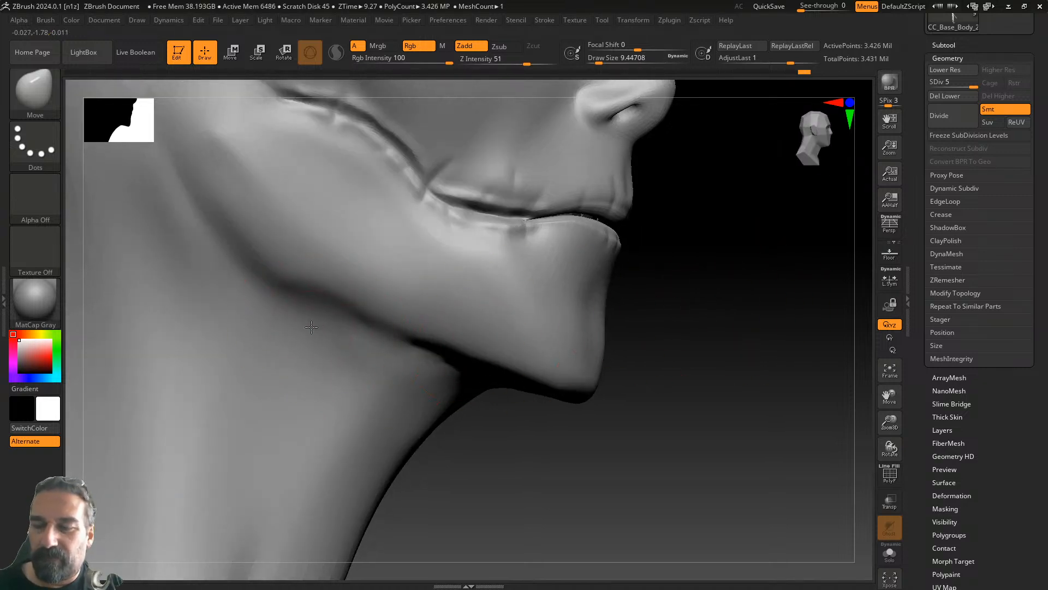
pyautogui.moveTo(316, 331); pyautogui.dragTo(386, 341)
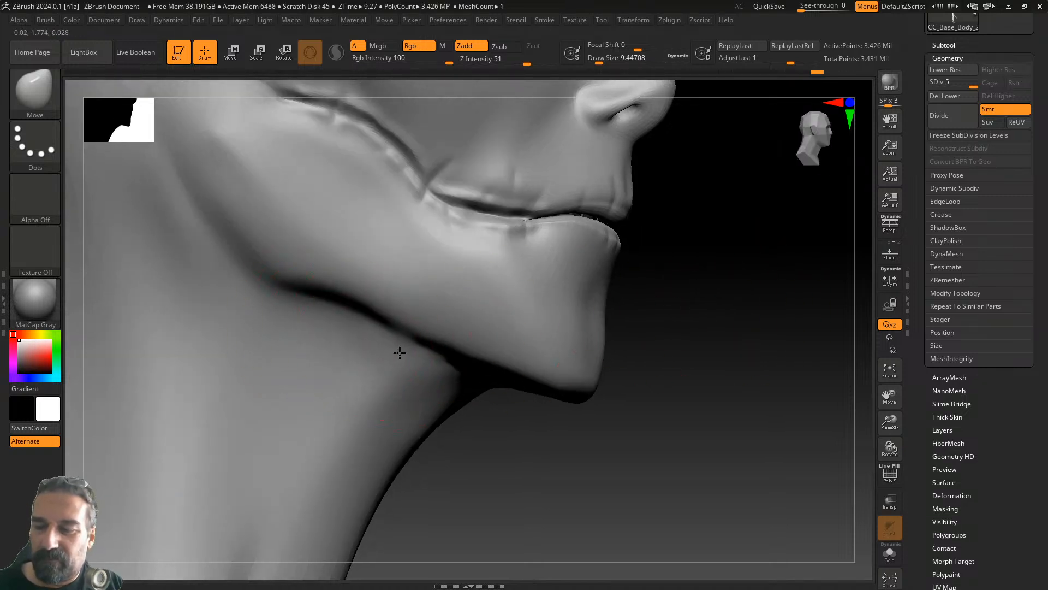
pyautogui.moveTo(420, 380); pyautogui.dragTo(427, 373)
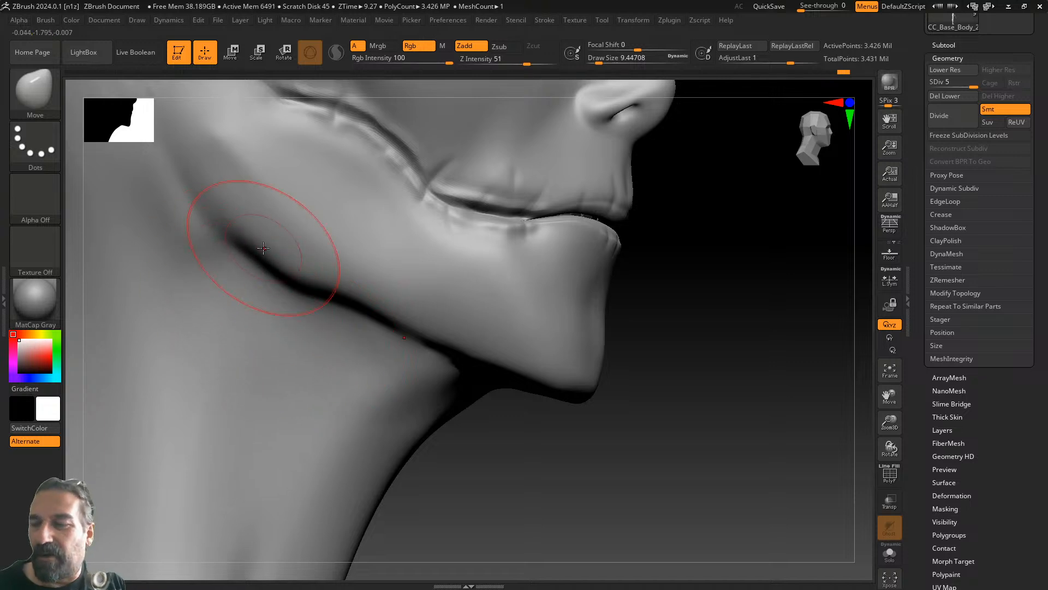
pyautogui.moveTo(715, 330)
pyautogui.mouseDown()
pyautogui.moveTo(680, 325)
pyautogui.moveTo(679, 306)
pyautogui.moveTo(729, 344)
pyautogui.moveTo(660, 351)
pyautogui.moveTo(602, 294)
pyautogui.moveTo(276, 105)
pyautogui.mouseUp()
# - Select the Inflat brush (B, I, N) and inflate the chin below the lower lip
pyautogui.press('b')
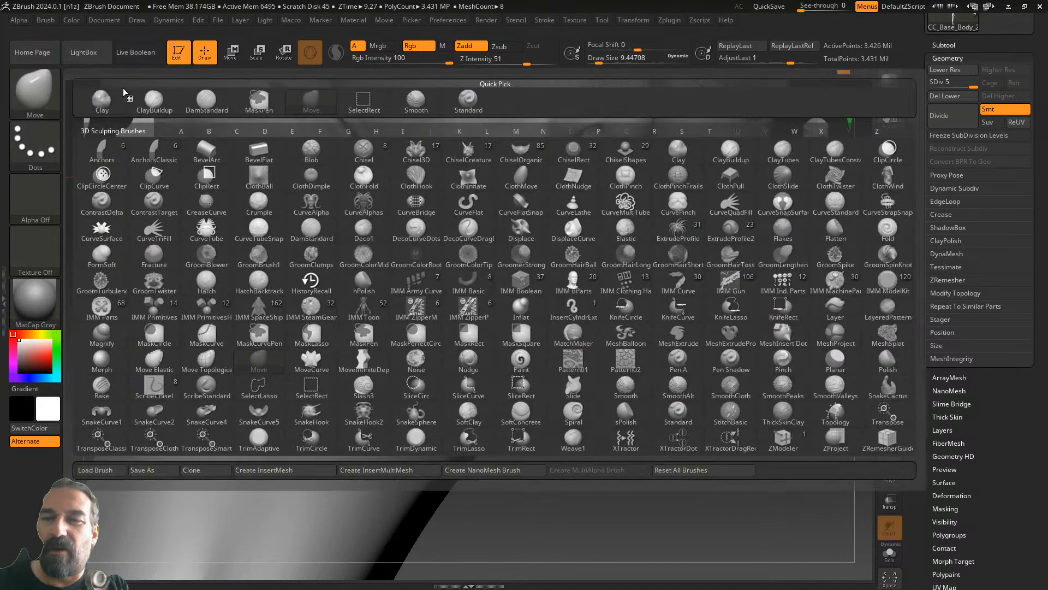
pyautogui.press('i')
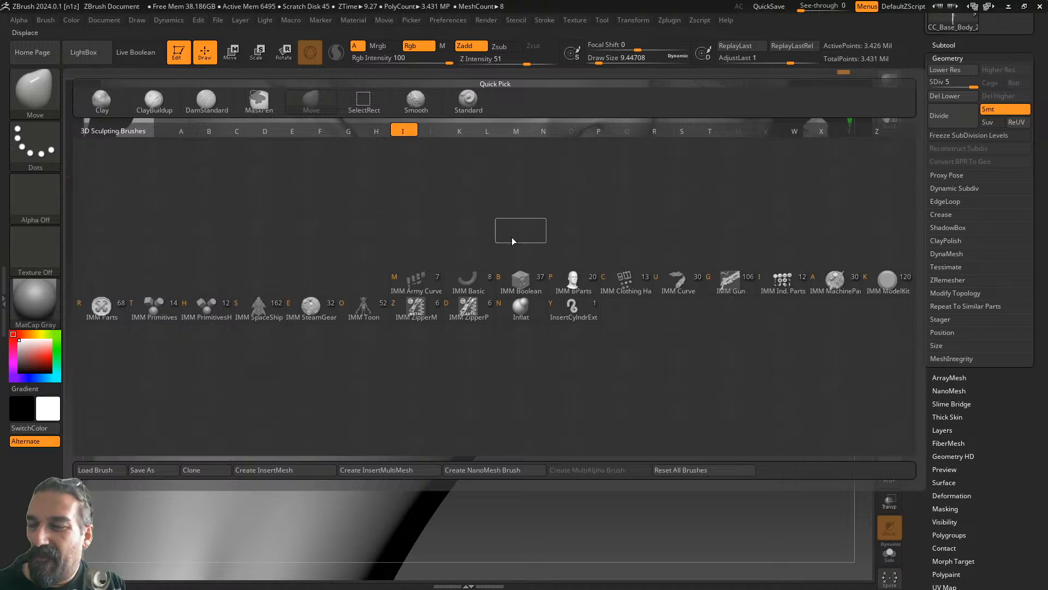
pyautogui.press('n')
pyautogui.moveTo(522, 314)
pyautogui.mouseDown()
pyautogui.moveTo(537, 340)
pyautogui.moveTo(517, 341)
pyautogui.moveTo(519, 352)
pyautogui.mouseUp()
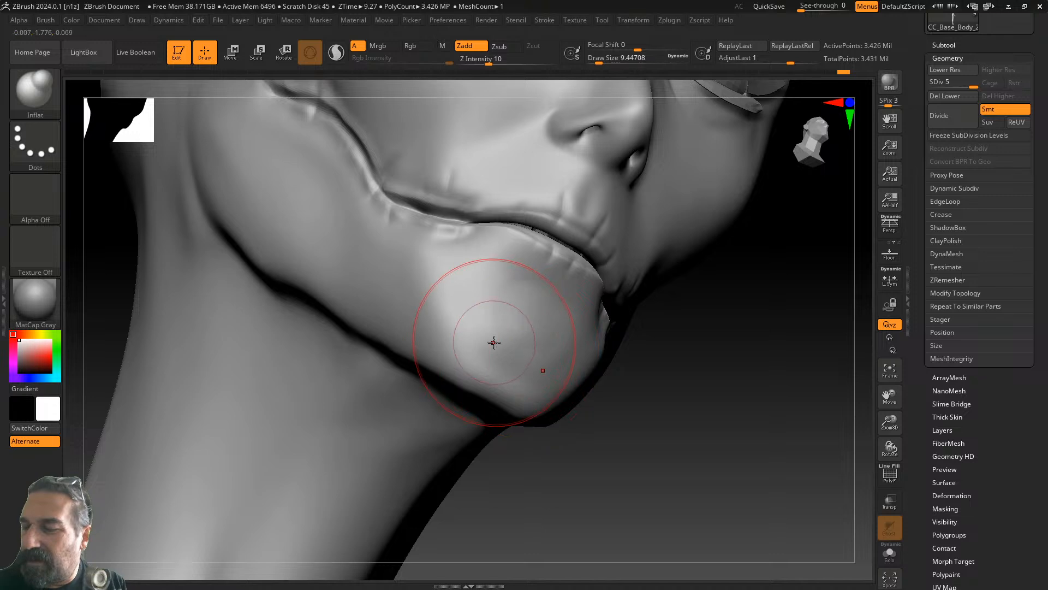
pyautogui.moveTo(606, 349)
pyautogui.mouseDown()
pyautogui.moveTo(671, 351)
pyautogui.moveTo(657, 334)
pyautogui.moveTo(624, 344)
pyautogui.mouseUp()
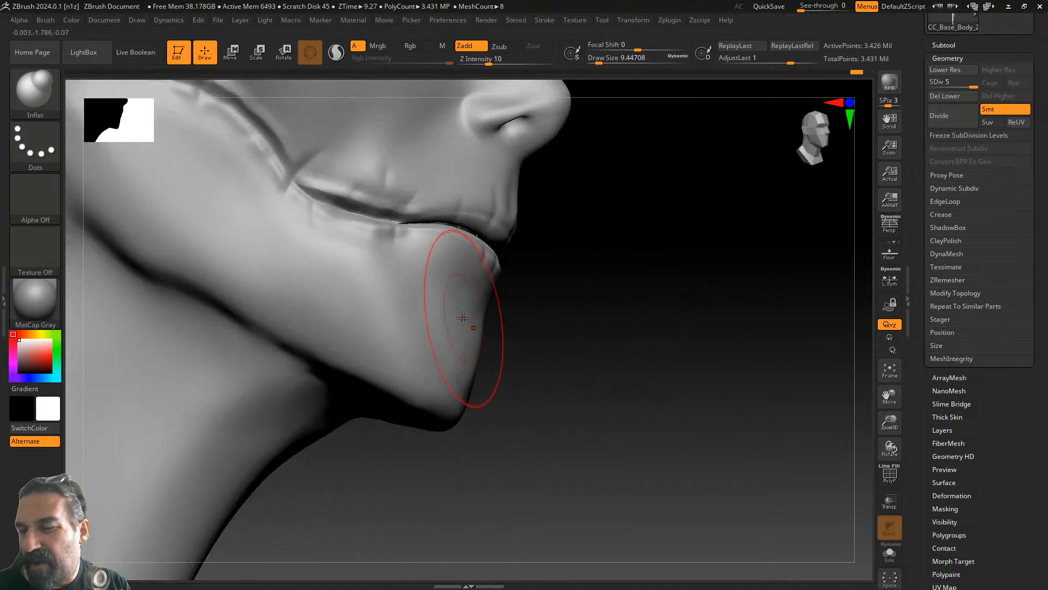
pyautogui.moveTo(467, 317)
pyautogui.mouseDown()
pyautogui.moveTo(459, 322)
pyautogui.moveTo(475, 331)
pyautogui.mouseUp()
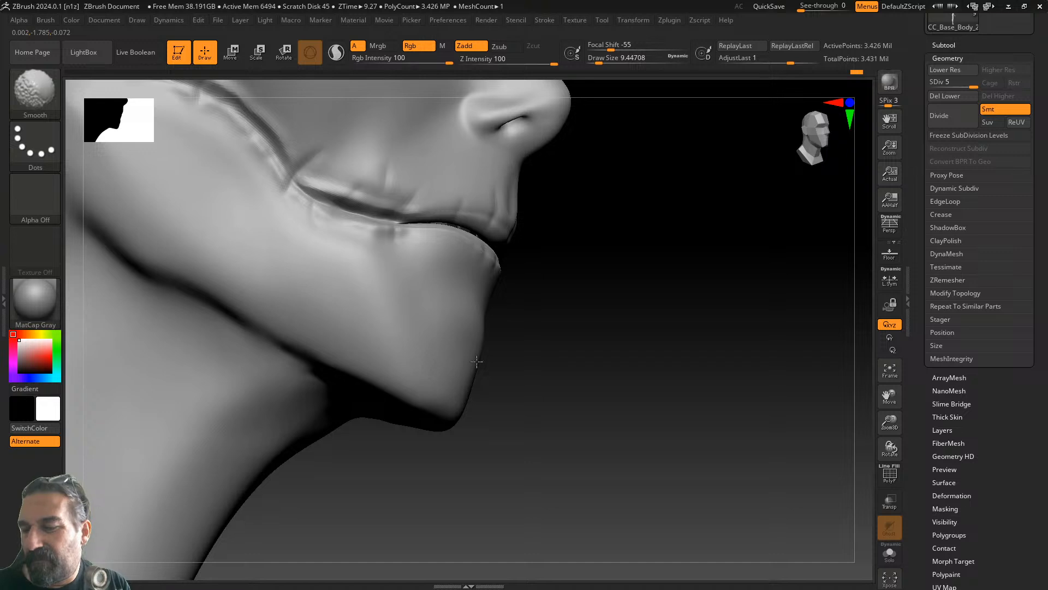
pyautogui.moveTo(559, 323)
pyautogui.mouseDown()
pyautogui.moveTo(592, 344)
pyautogui.moveTo(569, 358)
pyautogui.mouseUp()
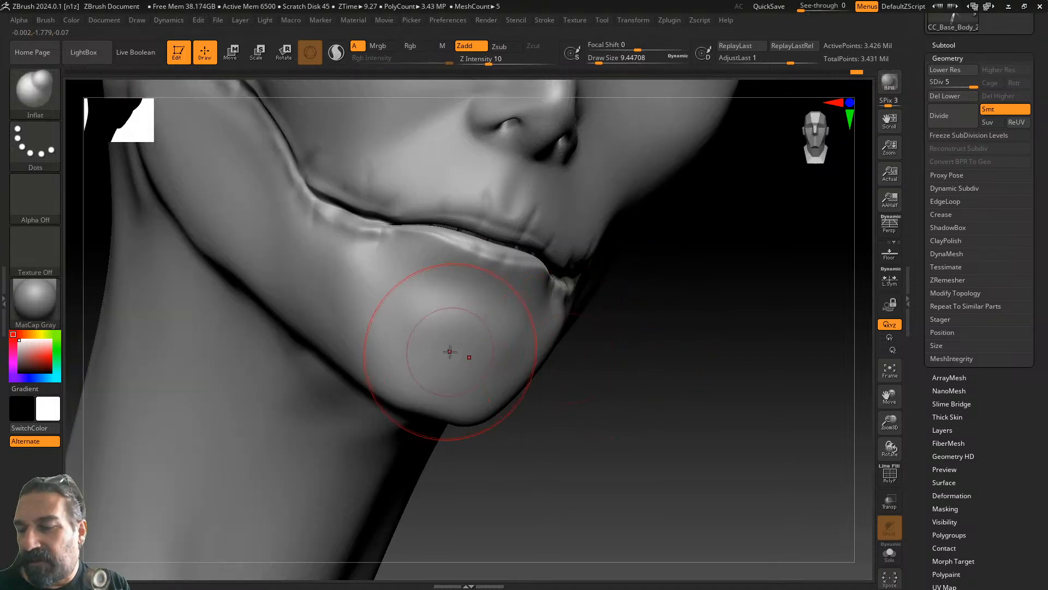
# - Lift the under-chin jawline with the Move brush, then zoom out to a three-quarter view of the head
pyautogui.click(54, 113)
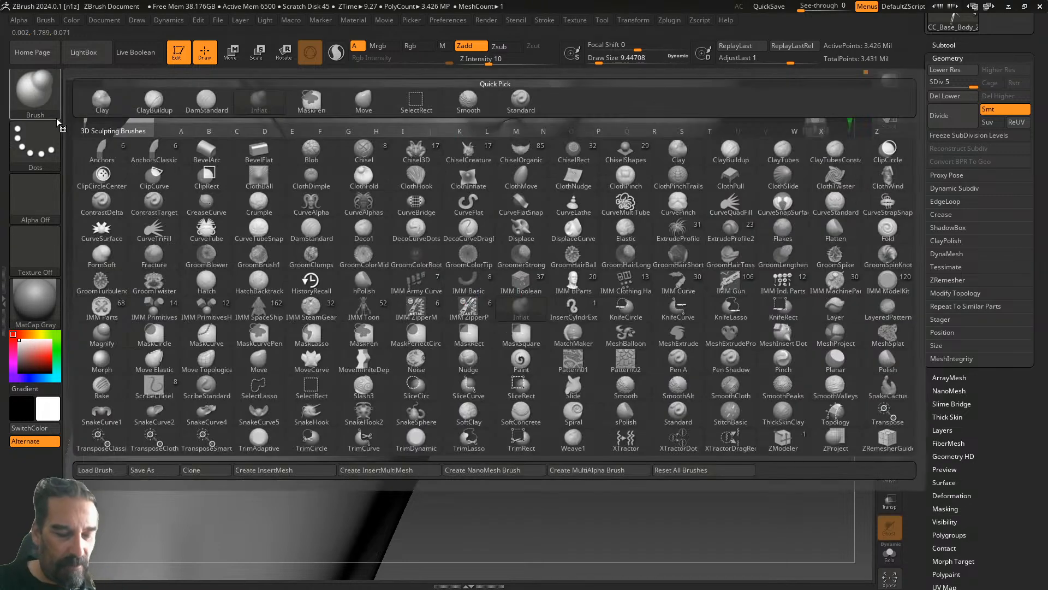
pyautogui.press('m')
pyautogui.click(260, 357)
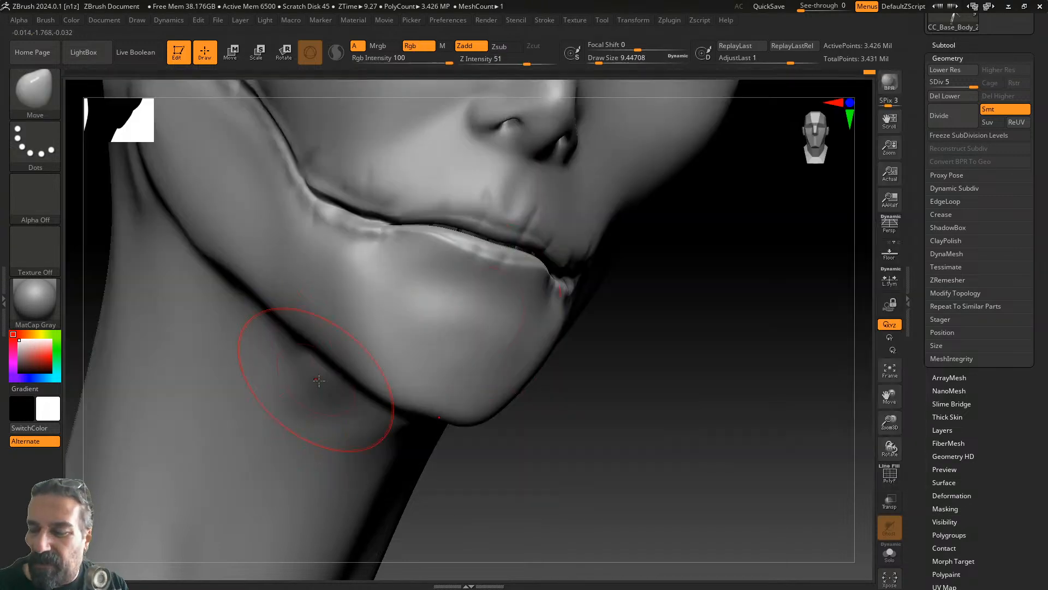
pyautogui.moveTo(623, 340); pyautogui.dragTo(594, 365)
pyautogui.moveTo(434, 420); pyautogui.dragTo(444, 404)
pyautogui.moveTo(589, 337); pyautogui.dragTo(629, 354)
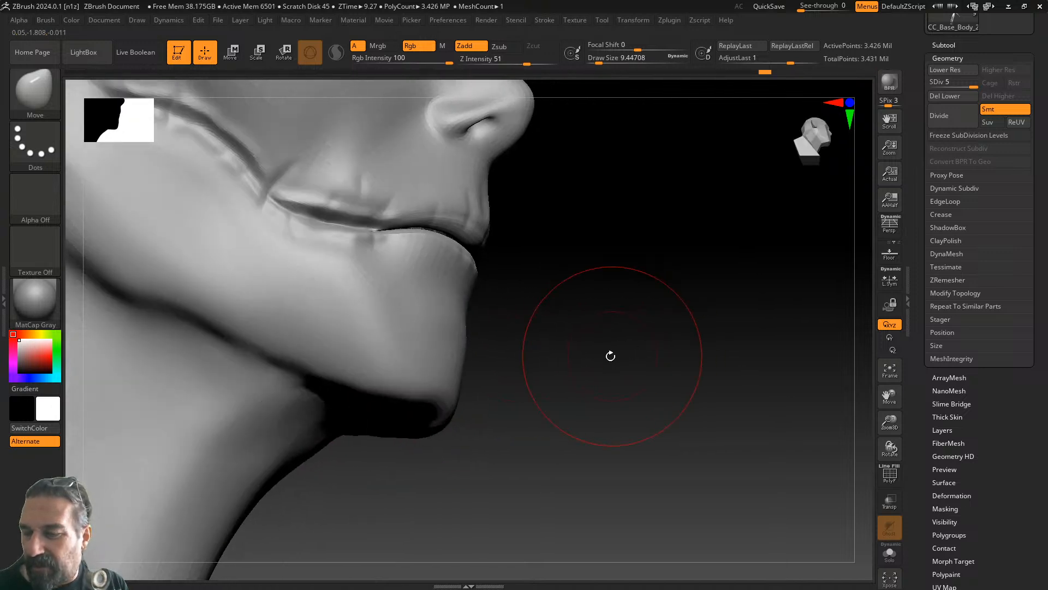
pyautogui.moveTo(498, 370); pyautogui.dragTo(597, 368)
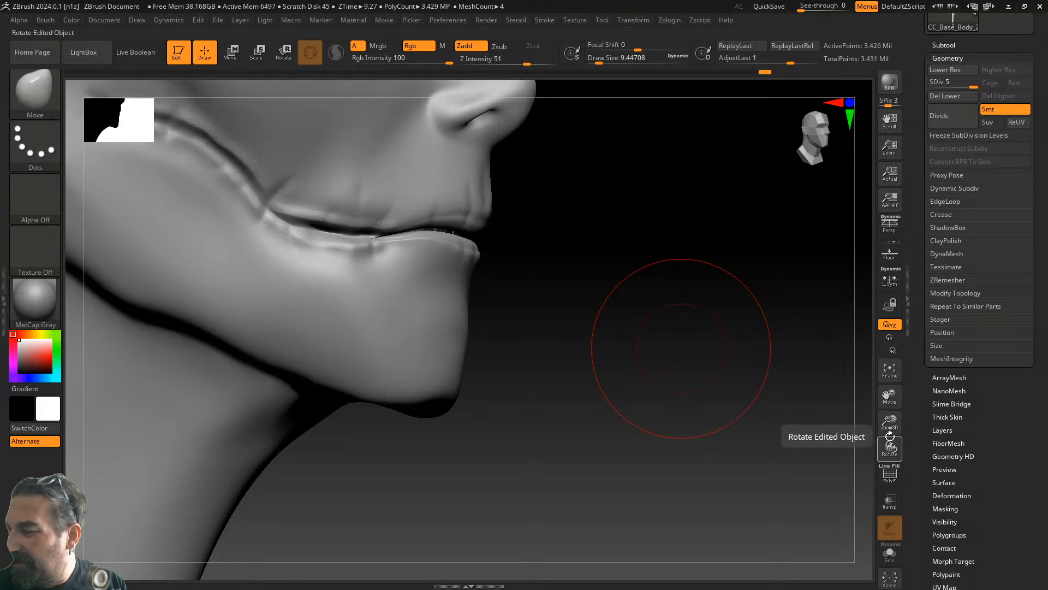
pyautogui.moveTo(889, 425); pyautogui.dragTo(840, 366)
pyautogui.moveTo(702, 367); pyautogui.dragTo(629, 363)
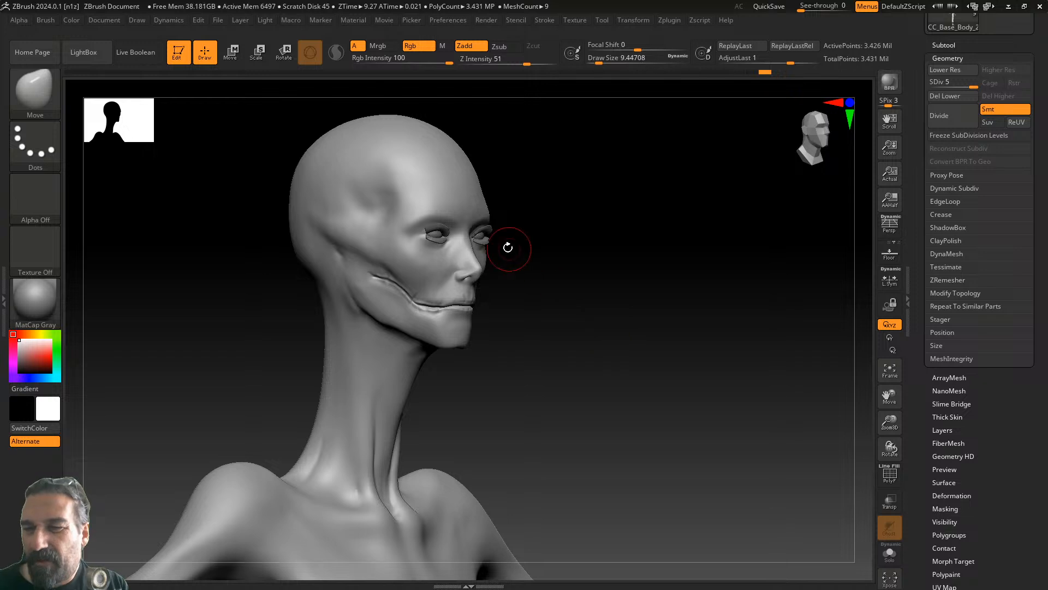
pyautogui.press('shift')
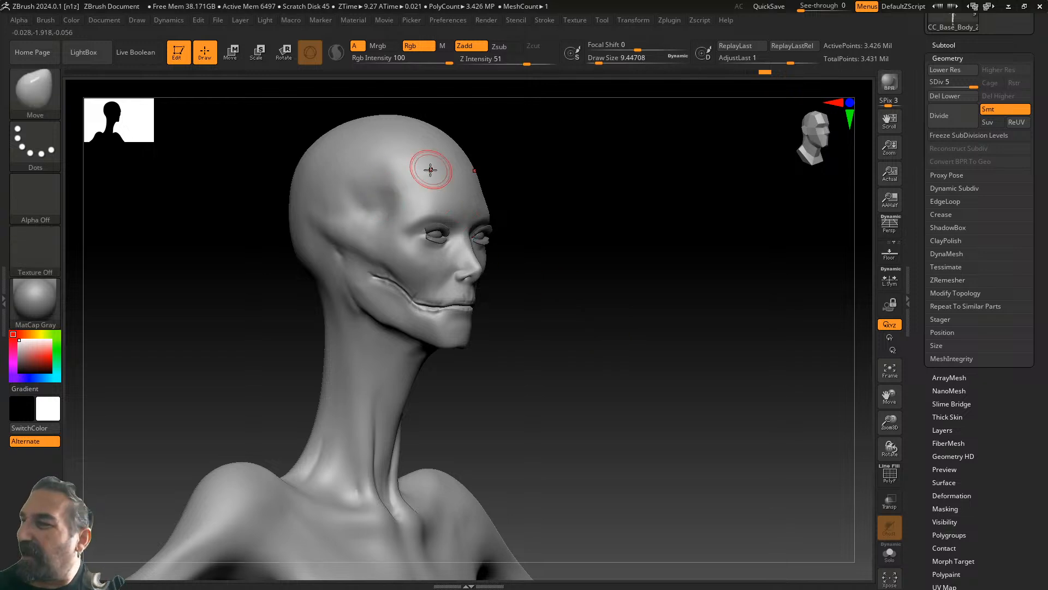
pyautogui.moveTo(972, 83); pyautogui.dragTo(921, 82)
pyautogui.press('shift')
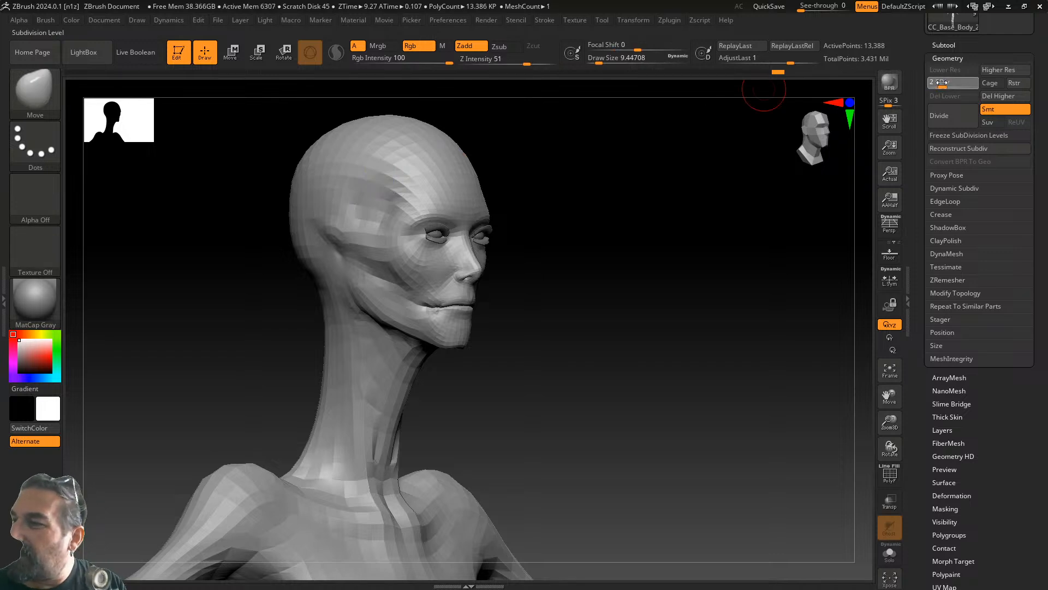
pyautogui.press('Return')
pyautogui.keyDown('shift'); pyautogui.moveTo(628, 178); pyautogui.dragTo(403, 199); pyautogui.keyUp('shift')
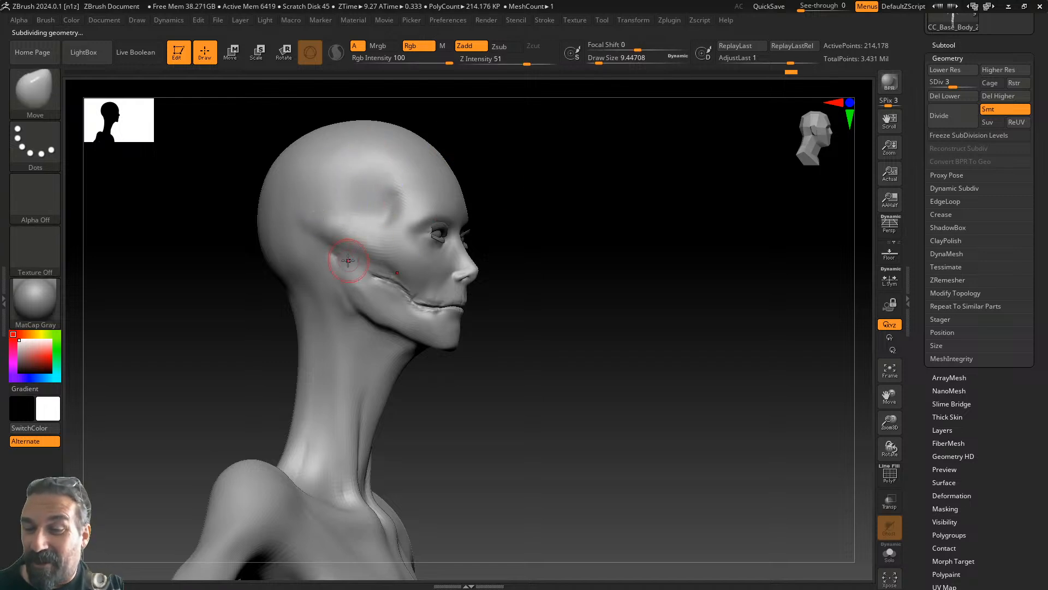
pyautogui.moveTo(592, 243); pyautogui.dragTo(595, 246)
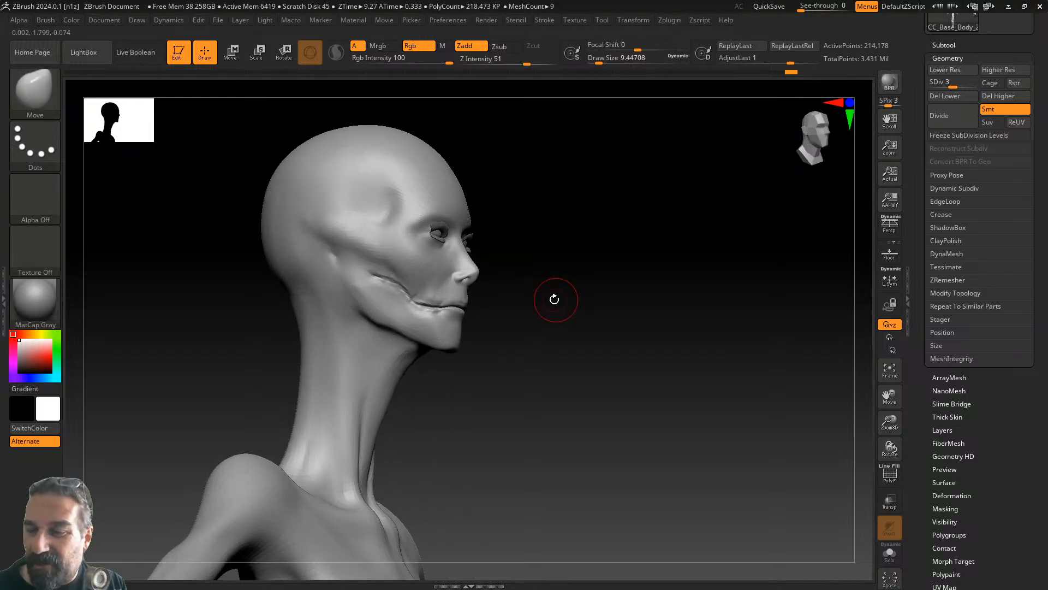
pyautogui.moveTo(524, 312); pyautogui.dragTo(553, 321)
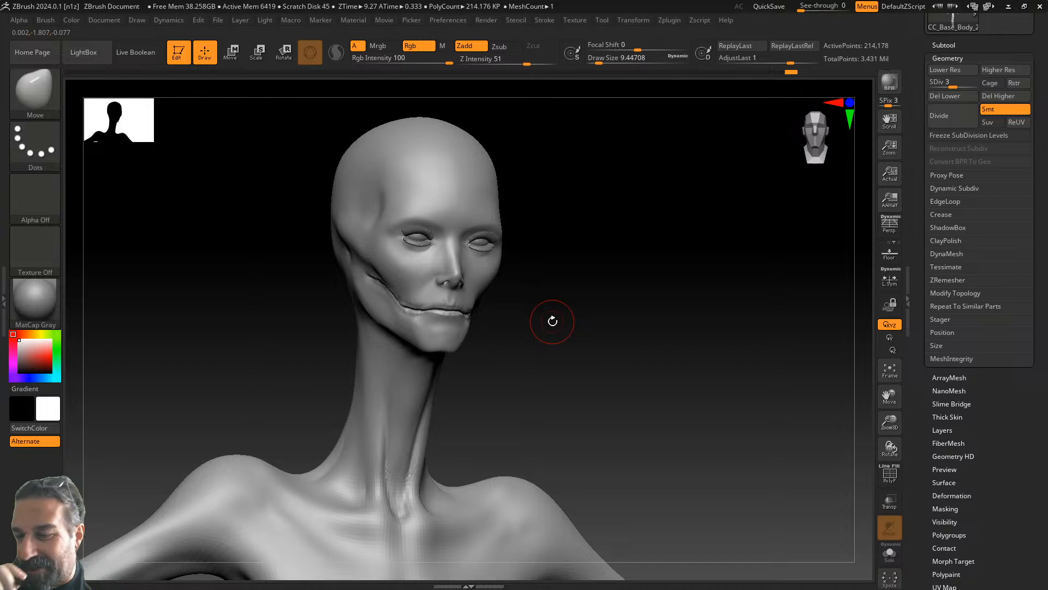
pyautogui.moveTo(618, 297)
pyautogui.mouseDown()
pyautogui.moveTo(606, 304)
pyautogui.moveTo(628, 304)
pyautogui.moveTo(611, 301)
pyautogui.mouseUp()
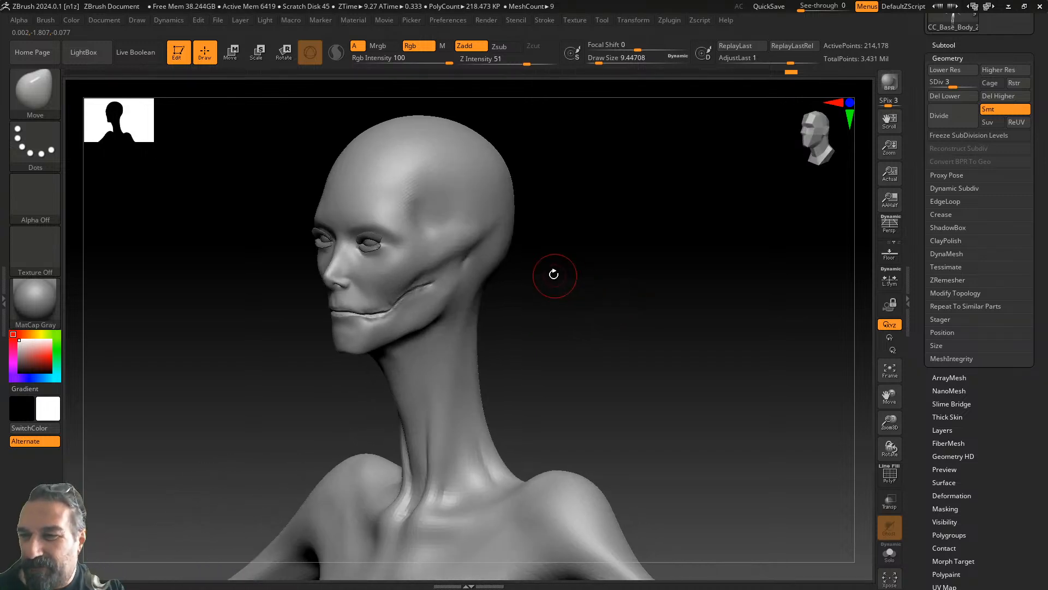
pyautogui.moveTo(606, 258)
pyautogui.mouseDown()
pyautogui.moveTo(613, 299)
pyautogui.moveTo(502, 237)
pyautogui.mouseUp()
pyautogui.moveTo(530, 202); pyautogui.dragTo(369, 202)
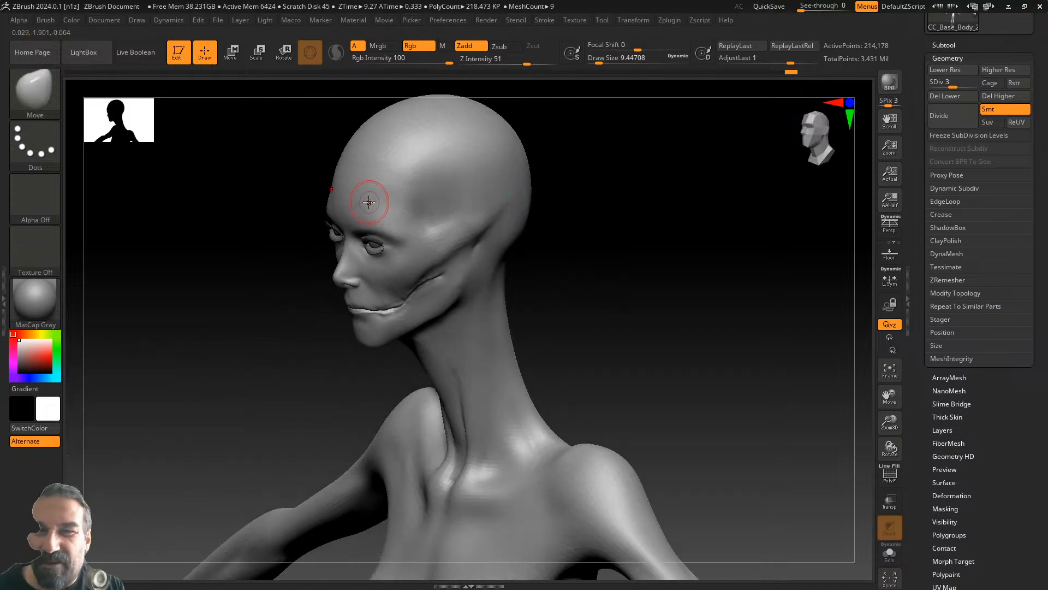
# - Build up the cheek with ClayBuildup and soften the sharp crease under the cheekbone
pyautogui.click(38, 97)
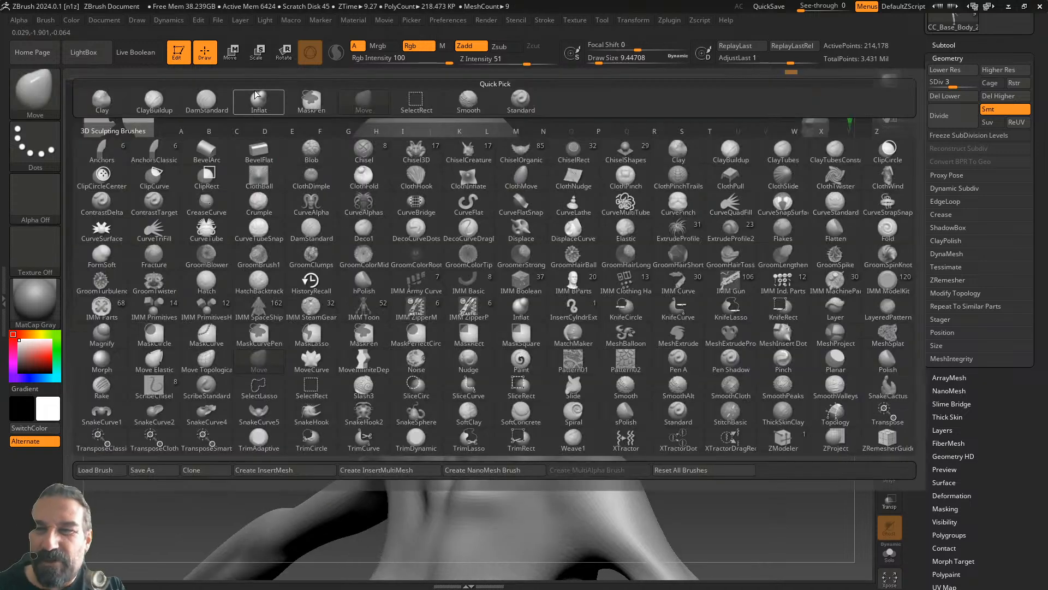
pyautogui.click(154, 99)
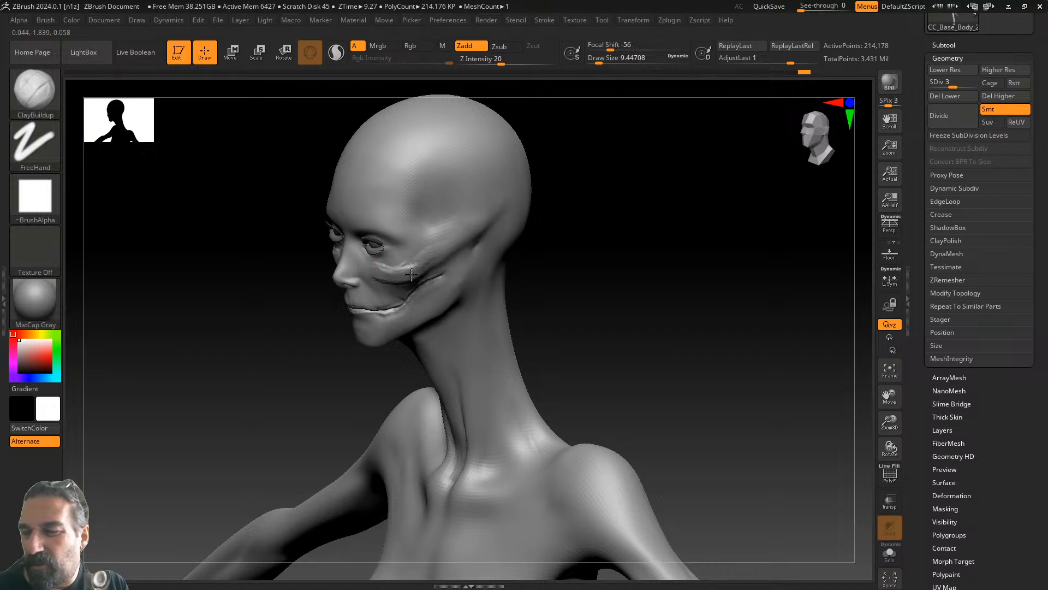
pyautogui.moveTo(409, 266); pyautogui.dragTo(425, 267)
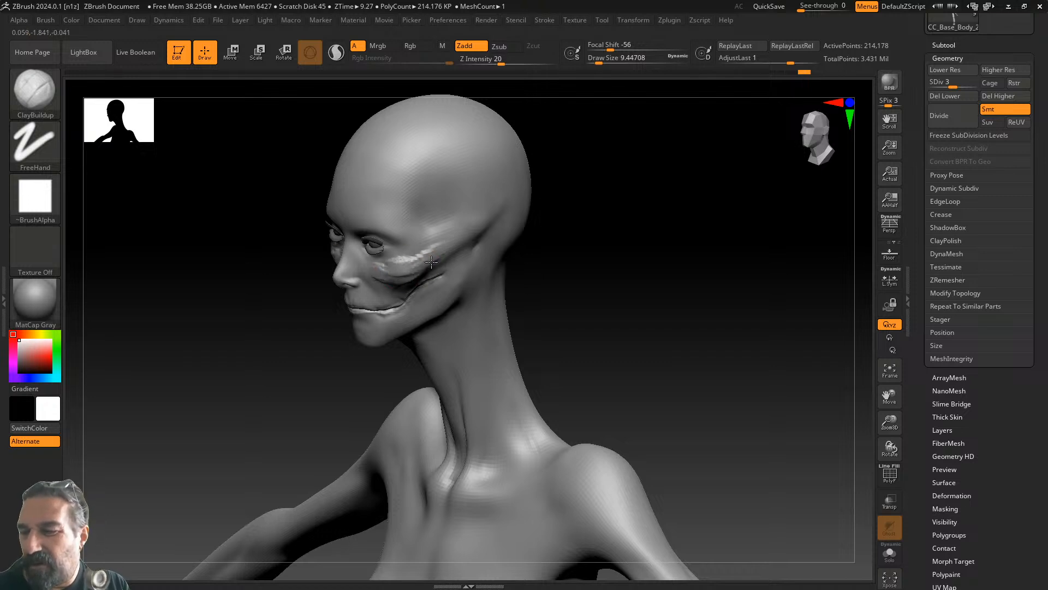
pyautogui.moveTo(566, 221)
pyautogui.mouseDown()
pyautogui.moveTo(569, 234)
pyautogui.moveTo(404, 266)
pyautogui.mouseUp()
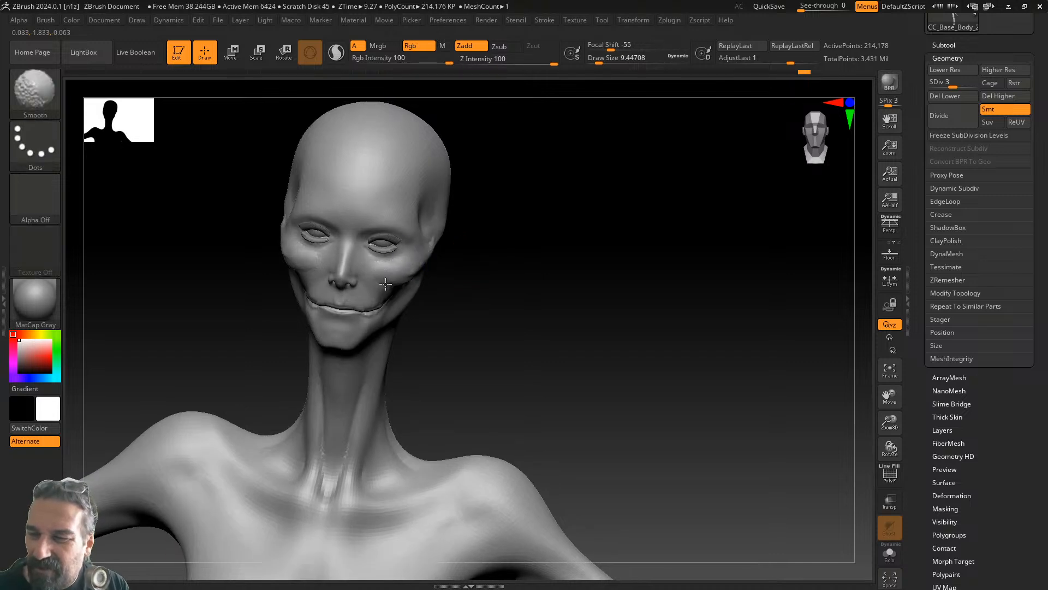
pyautogui.moveTo(458, 239); pyautogui.dragTo(421, 269)
pyautogui.keyDown('shift'); pyautogui.moveTo(498, 249); pyautogui.dragTo(464, 261); pyautogui.keyUp('shift')
pyautogui.moveTo(594, 229)
pyautogui.mouseDown()
pyautogui.moveTo(639, 234)
pyautogui.moveTo(577, 250)
pyautogui.mouseUp()
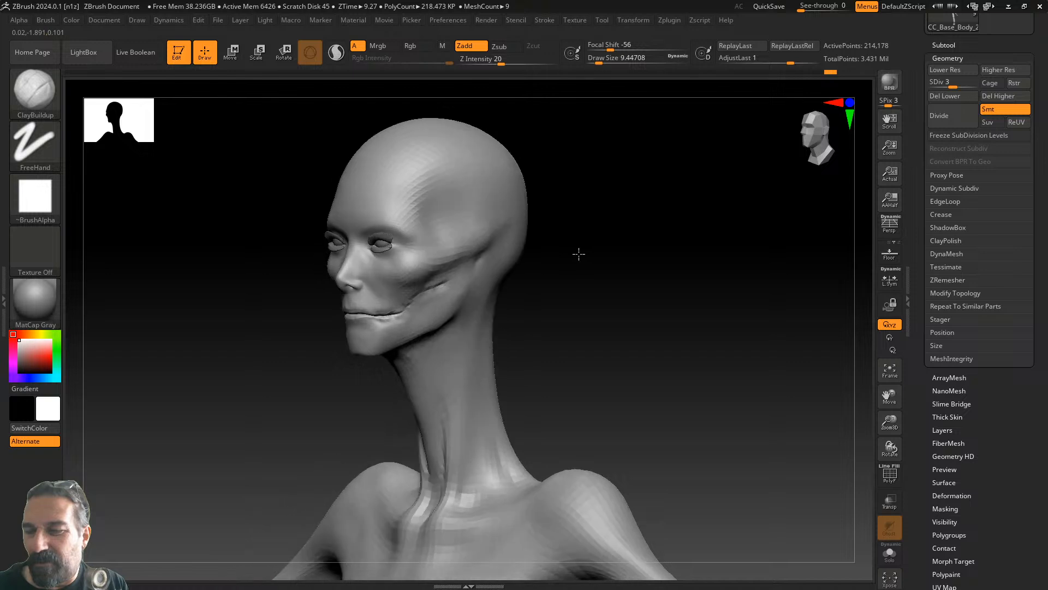
# - Select DamStandard and move the view from the bust down the arm to the hand
pyautogui.press('b')
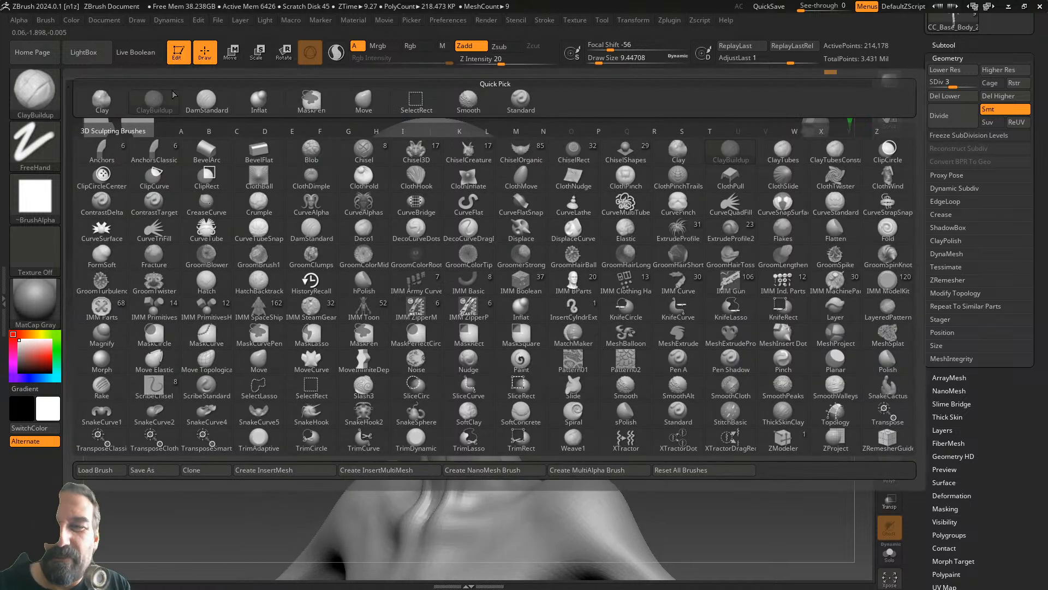
pyautogui.click(206, 99)
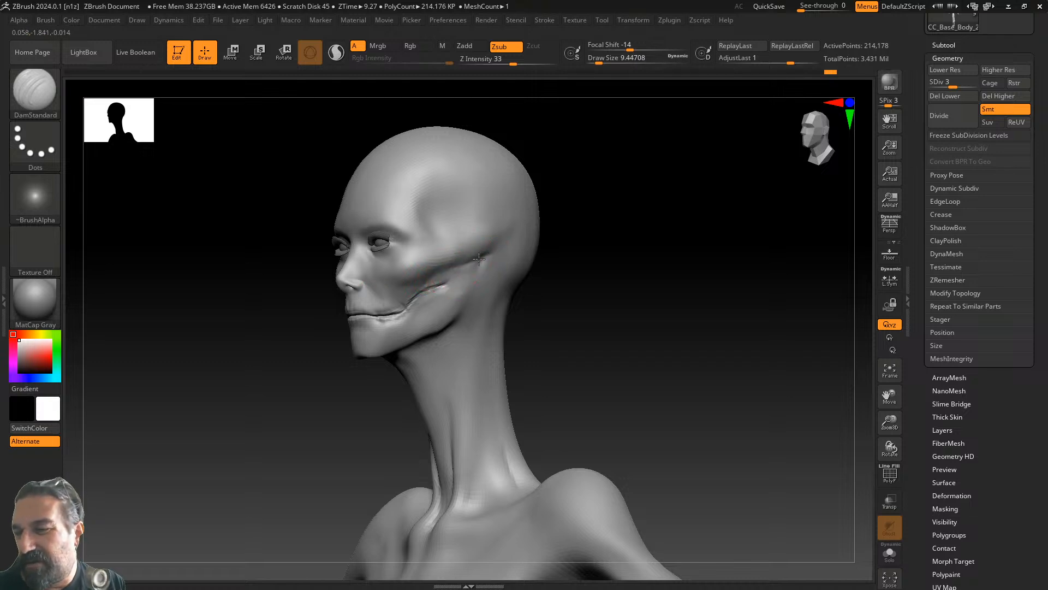
pyautogui.press('shift')
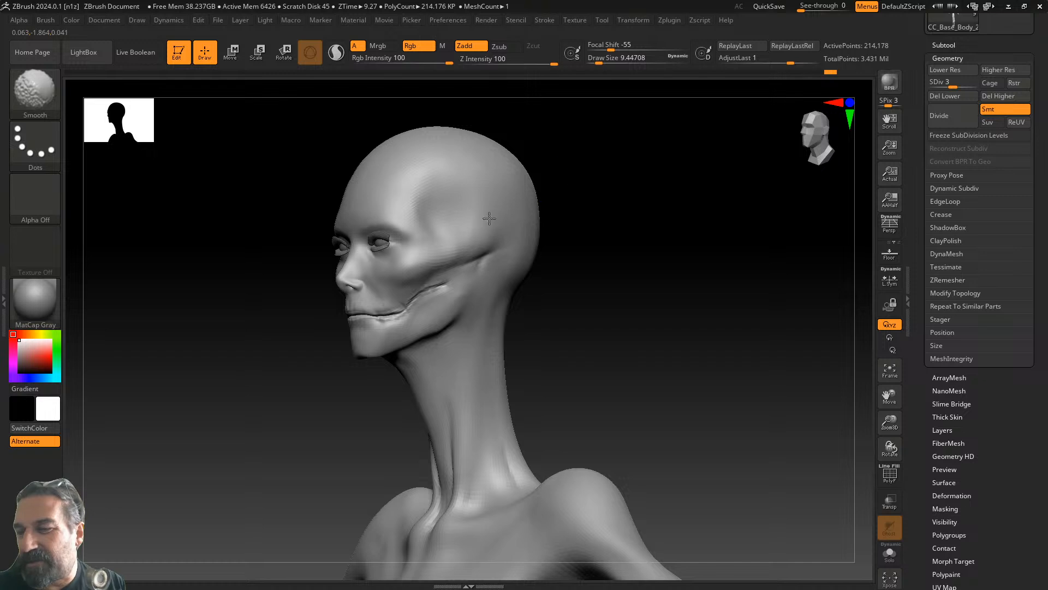
pyautogui.moveTo(579, 227)
pyautogui.mouseDown()
pyautogui.moveTo(615, 244)
pyautogui.moveTo(615, 292)
pyautogui.moveTo(574, 212)
pyautogui.moveTo(571, 246)
pyautogui.moveTo(608, 274)
pyautogui.mouseUp()
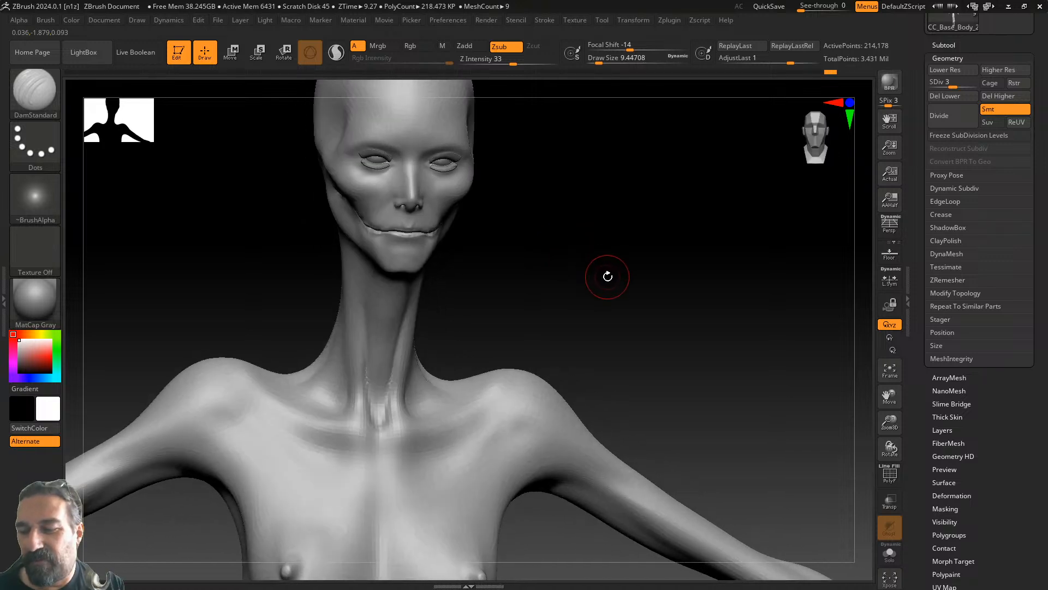
pyautogui.keyDown('alt'); pyautogui.moveTo(679, 345); pyautogui.dragTo(468, 179); pyautogui.keyUp('alt')
pyautogui.keyDown('alt'); pyautogui.moveTo(709, 325); pyautogui.dragTo(544, 206); pyautogui.keyUp('alt')
pyautogui.moveTo(640, 256); pyautogui.dragTo(604, 295)
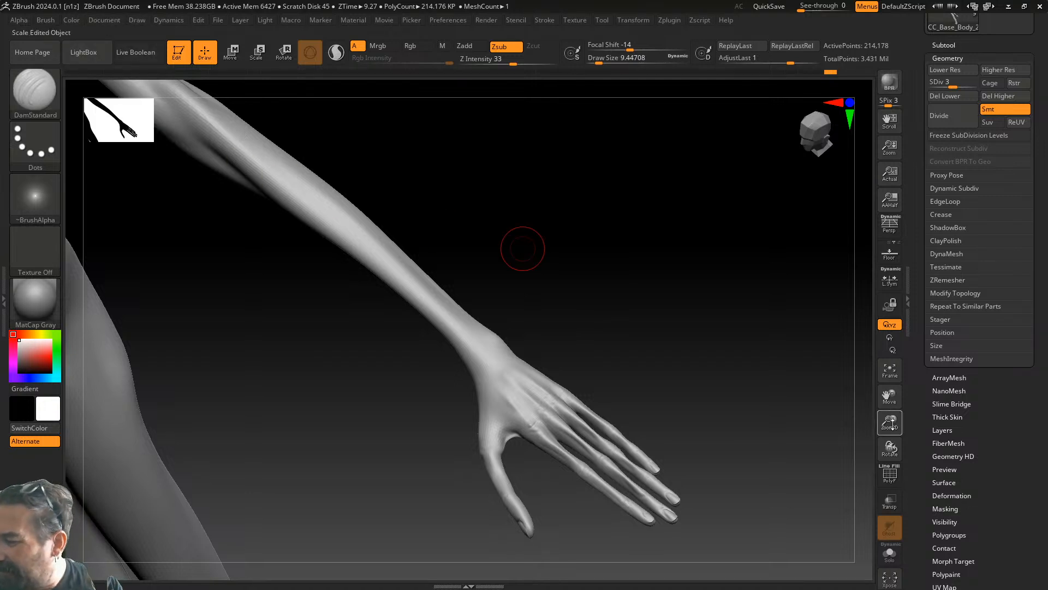
# - Zoom in on the fingers and set Z Intensity 28 with Draw Size about 4.3
pyautogui.moveTo(891, 424); pyautogui.dragTo(900, 441)
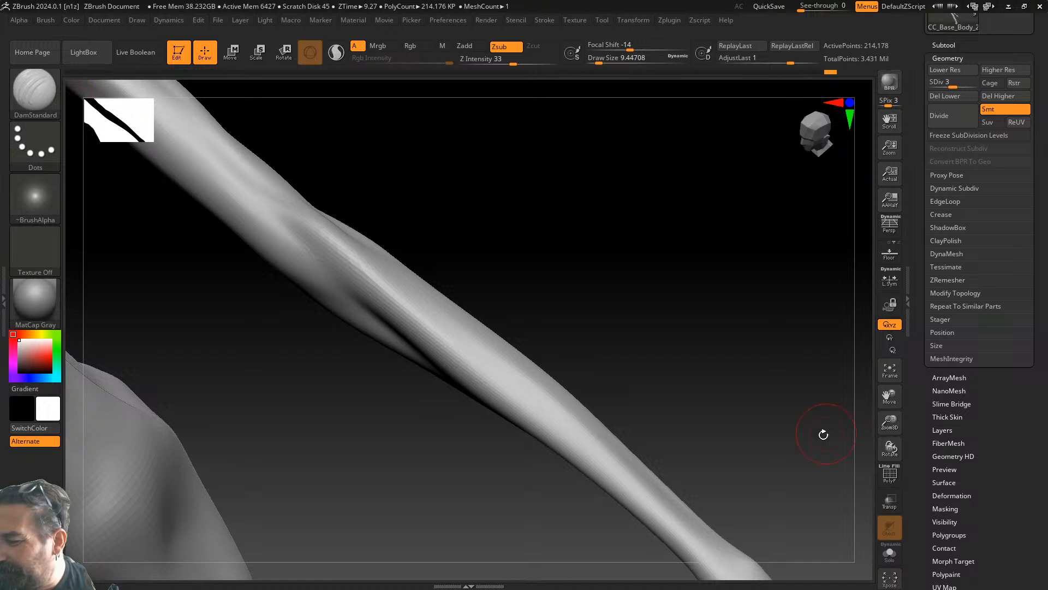
pyautogui.moveTo(893, 396); pyautogui.dragTo(794, 240)
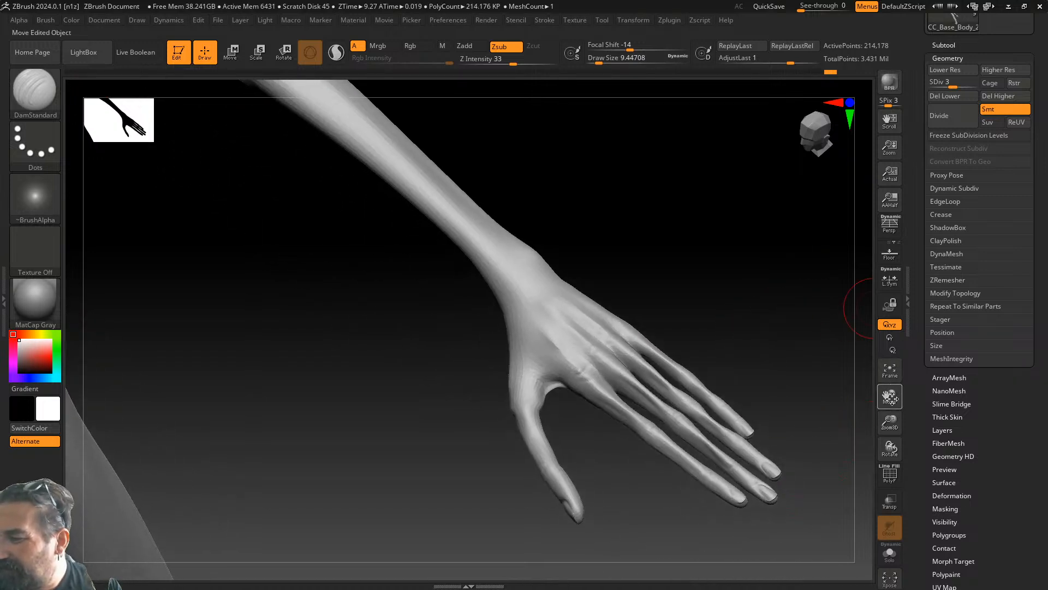
pyautogui.moveTo(890, 421); pyautogui.dragTo(898, 456)
pyautogui.keyDown('alt'); pyautogui.moveTo(823, 393); pyautogui.dragTo(621, 276); pyautogui.keyUp('alt')
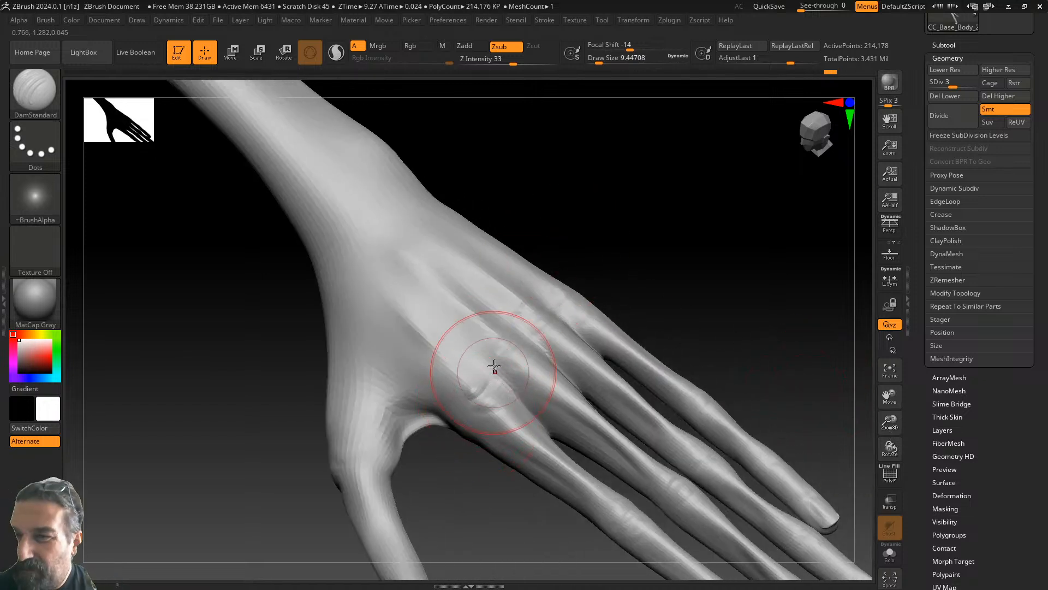
pyautogui.click(509, 60)
pyautogui.moveTo(600, 61); pyautogui.dragTo(595, 60)
# - Carve shallow creases across the index and middle-finger knuckles
pyautogui.moveTo(493, 394)
pyautogui.mouseDown()
pyautogui.moveTo(470, 419)
pyautogui.moveTo(489, 369)
pyautogui.moveTo(458, 402)
pyautogui.mouseUp()
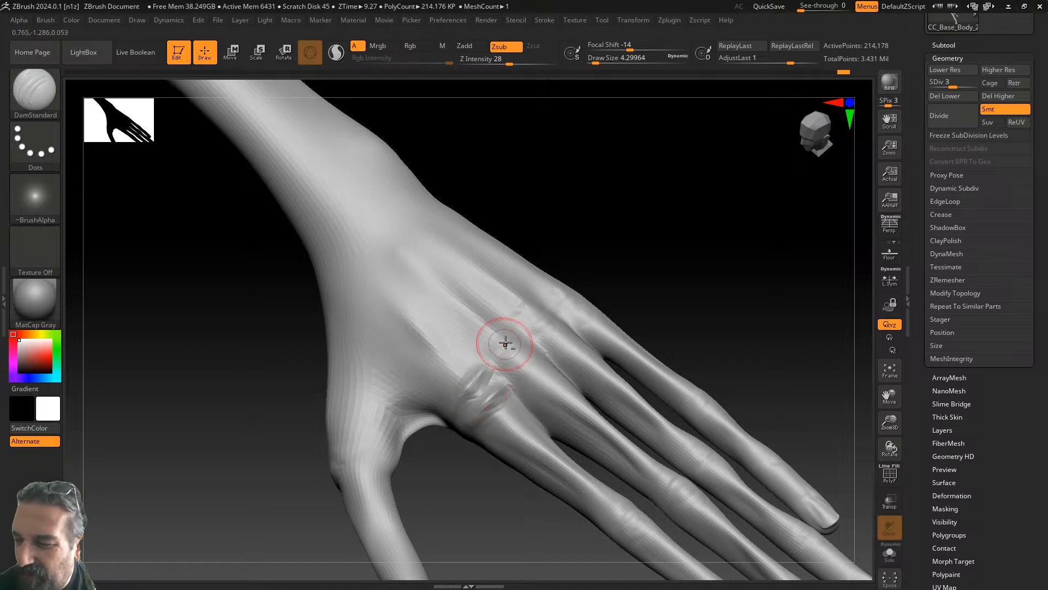
pyautogui.moveTo(524, 366)
pyautogui.mouseDown()
pyautogui.moveTo(516, 377)
pyautogui.moveTo(510, 350)
pyautogui.moveTo(520, 341)
pyautogui.moveTo(565, 339)
pyautogui.moveTo(535, 336)
pyautogui.moveTo(548, 321)
pyautogui.moveTo(581, 325)
pyautogui.moveTo(569, 302)
pyautogui.mouseUp()
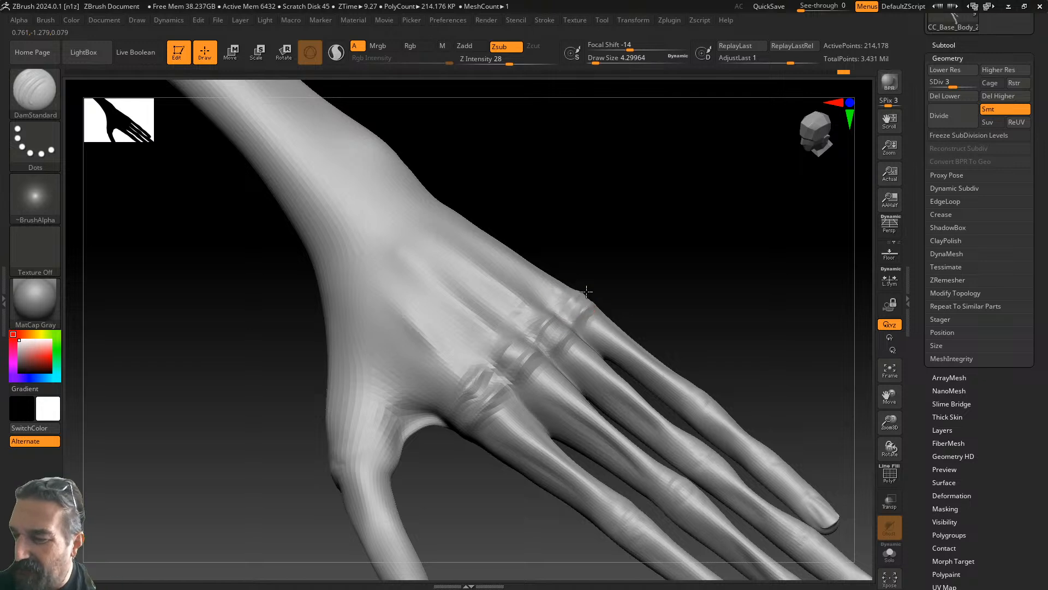
pyautogui.moveTo(648, 300); pyautogui.dragTo(564, 288)
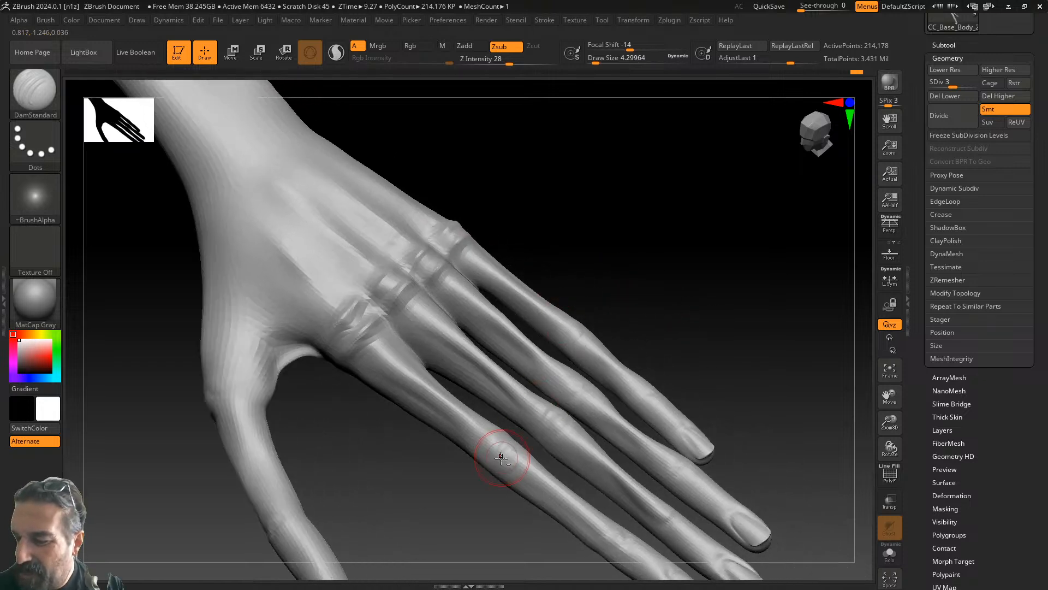
pyautogui.moveTo(511, 437)
pyautogui.mouseDown()
pyautogui.moveTo(521, 456)
pyautogui.moveTo(512, 469)
pyautogui.mouseUp()
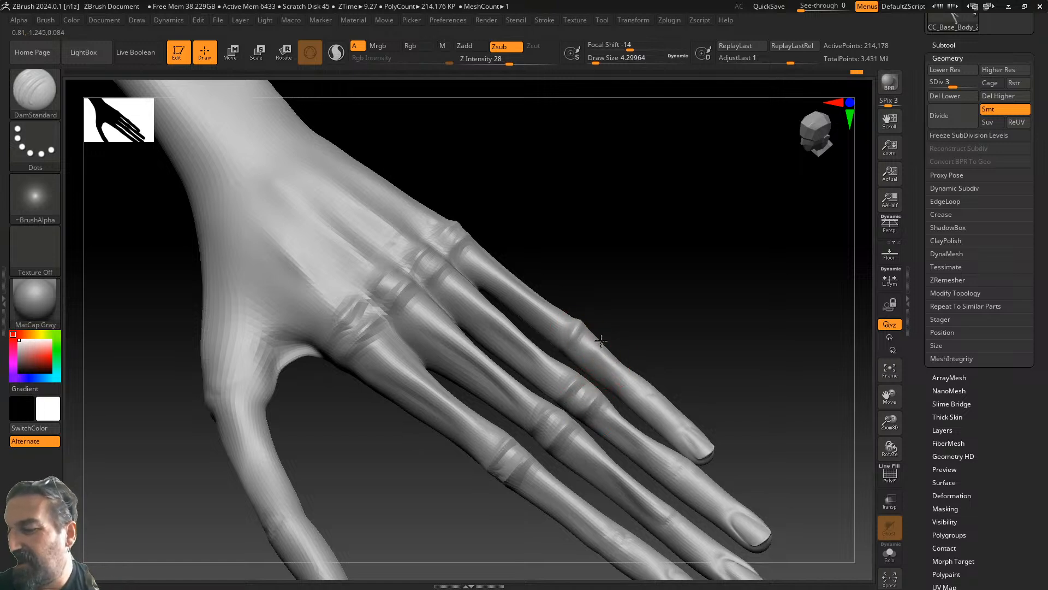
pyautogui.moveTo(697, 346); pyautogui.dragTo(615, 276)
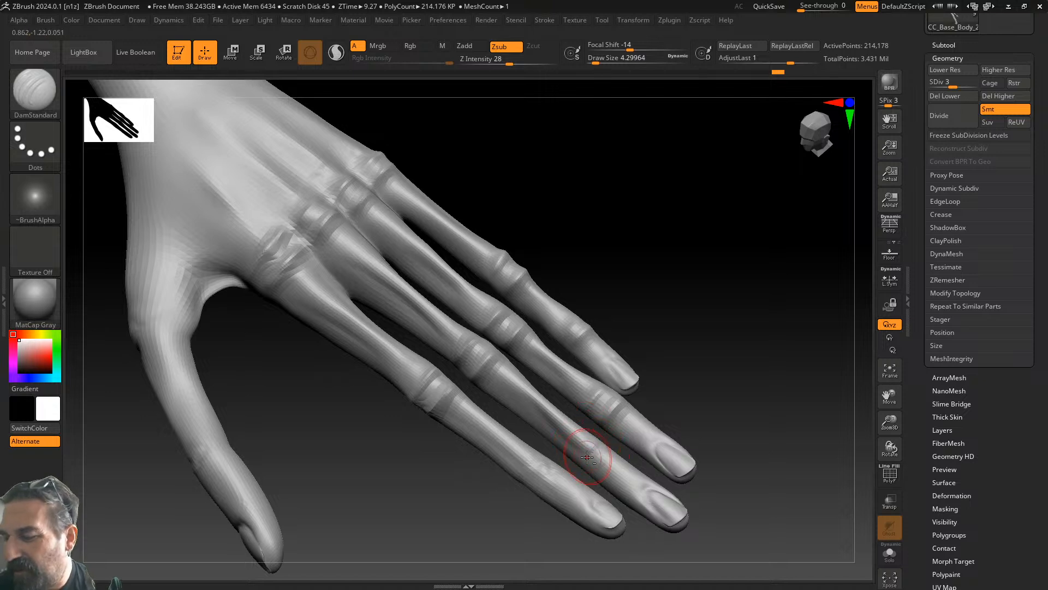
# - Carve a groove at the middle finger's last joint
pyautogui.moveTo(600, 453); pyautogui.dragTo(591, 468)
pyautogui.moveTo(537, 467)
pyautogui.keyDown('alt'); pyautogui.mouseDown(button='right')
pyautogui.moveTo(553, 447)
pyautogui.moveTo(471, 465)
pyautogui.moveTo(531, 452)
pyautogui.moveTo(472, 408)
pyautogui.mouseUp(button='right'); pyautogui.keyUp('alt')
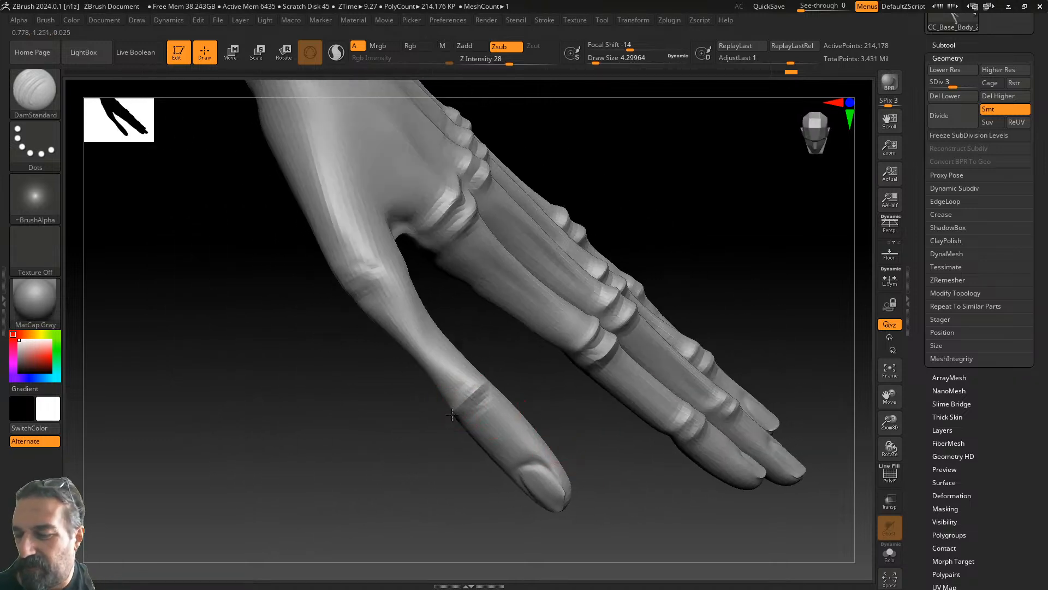
pyautogui.moveTo(344, 286); pyautogui.dragTo(375, 297, button='right')
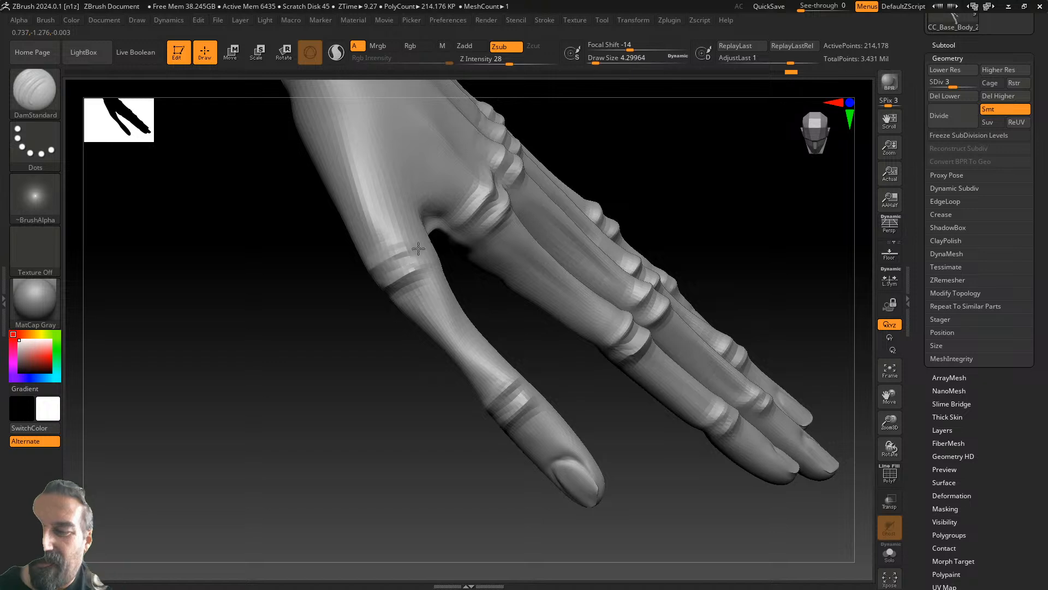
# - Raise two ridges running from the wrist edge toward the thumb webbing
pyautogui.moveTo(437, 245); pyautogui.dragTo(393, 400, button='right')
pyautogui.keyDown('alt'); pyautogui.moveTo(549, 369); pyautogui.dragTo(530, 491, button='right'); pyautogui.keyUp('alt')
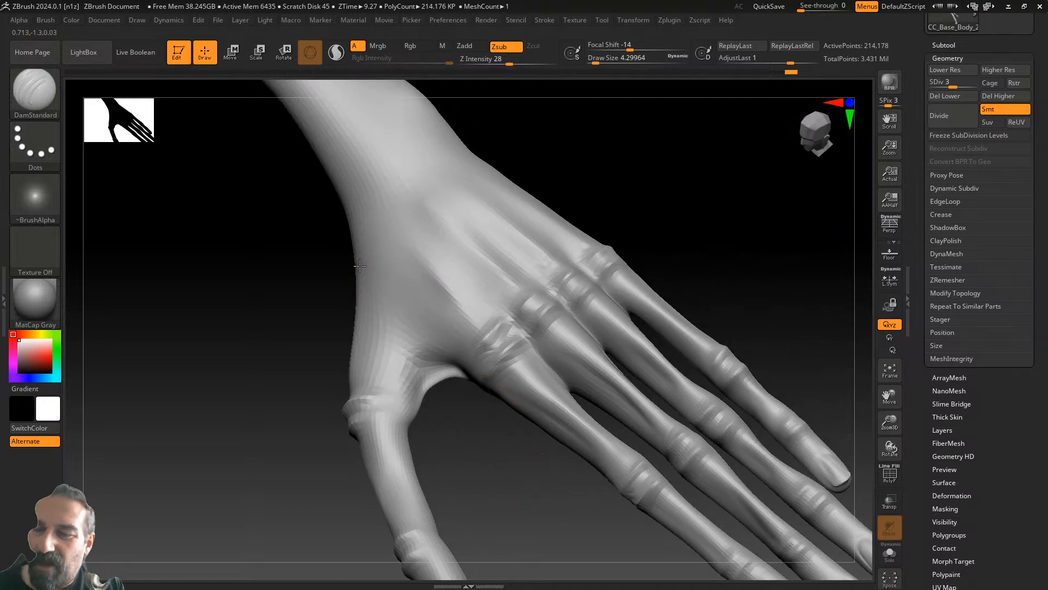
pyautogui.moveTo(406, 317)
pyautogui.keyDown('alt'); pyautogui.mouseDown()
pyautogui.moveTo(355, 271)
pyautogui.moveTo(444, 376)
pyautogui.moveTo(352, 265)
pyautogui.moveTo(454, 391)
pyautogui.mouseUp(); pyautogui.keyUp('alt')
pyautogui.moveTo(357, 242)
pyautogui.keyDown('alt'); pyautogui.mouseDown()
pyautogui.moveTo(458, 361)
pyautogui.moveTo(343, 244)
pyautogui.mouseUp(); pyautogui.keyUp('alt')
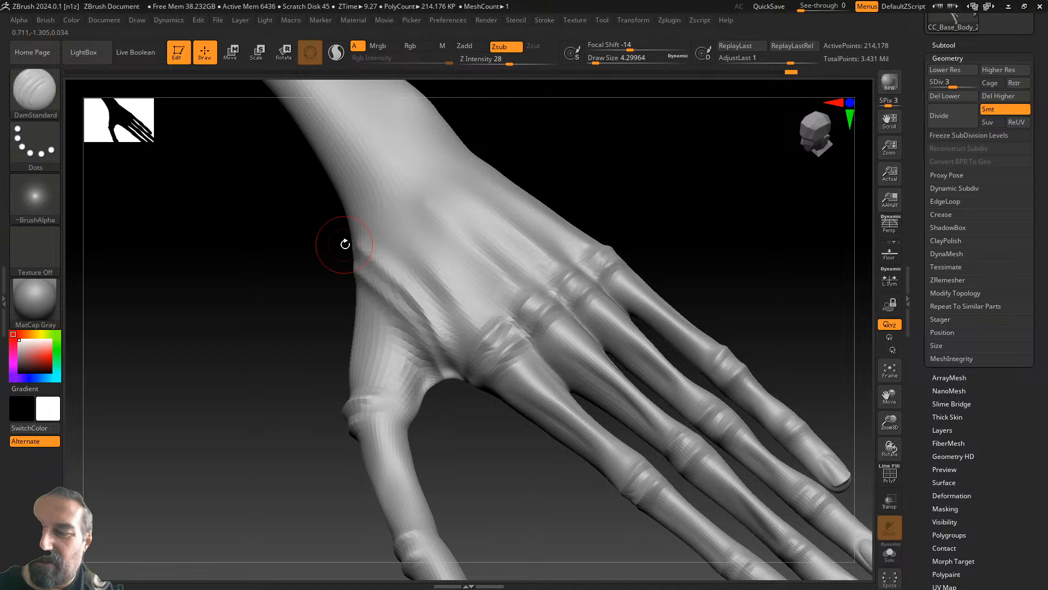
pyautogui.moveTo(631, 231)
pyautogui.mouseDown()
pyautogui.moveTo(693, 226)
pyautogui.moveTo(639, 243)
pyautogui.mouseUp()
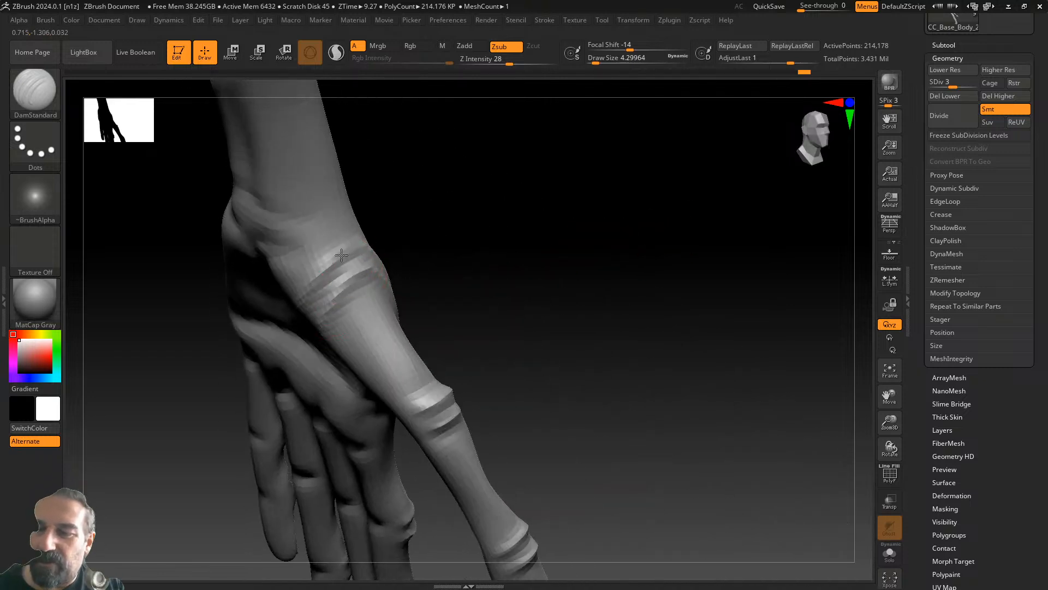
# - Carve several creases running down from the thumb base toward the thumb web
pyautogui.moveTo(475, 269)
pyautogui.mouseDown()
pyautogui.moveTo(524, 247)
pyautogui.moveTo(497, 231)
pyautogui.mouseUp()
pyautogui.moveTo(344, 270)
pyautogui.mouseDown()
pyautogui.moveTo(322, 300)
pyautogui.moveTo(320, 354)
pyautogui.mouseUp()
pyautogui.moveTo(414, 246)
pyautogui.mouseDown()
pyautogui.moveTo(431, 224)
pyautogui.moveTo(426, 238)
pyautogui.mouseUp()
pyautogui.moveTo(335, 309)
pyautogui.mouseDown()
pyautogui.moveTo(311, 369)
pyautogui.moveTo(313, 429)
pyautogui.mouseUp()
pyautogui.moveTo(324, 298)
pyautogui.mouseDown()
pyautogui.moveTo(303, 337)
pyautogui.moveTo(305, 413)
pyautogui.mouseUp()
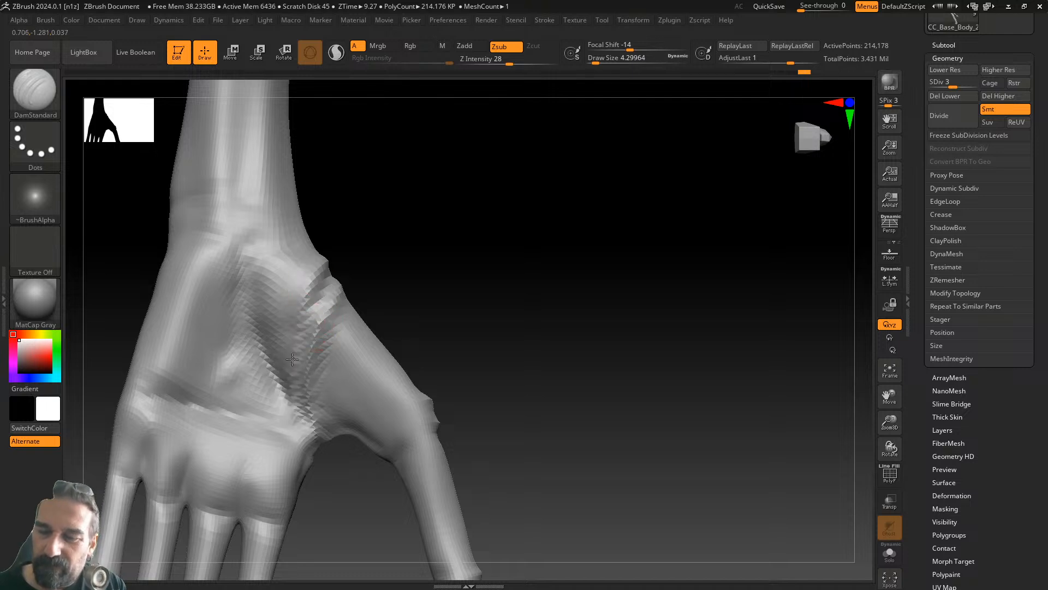
pyautogui.moveTo(325, 284)
pyautogui.mouseDown()
pyautogui.moveTo(301, 352)
pyautogui.moveTo(301, 442)
pyautogui.mouseUp()
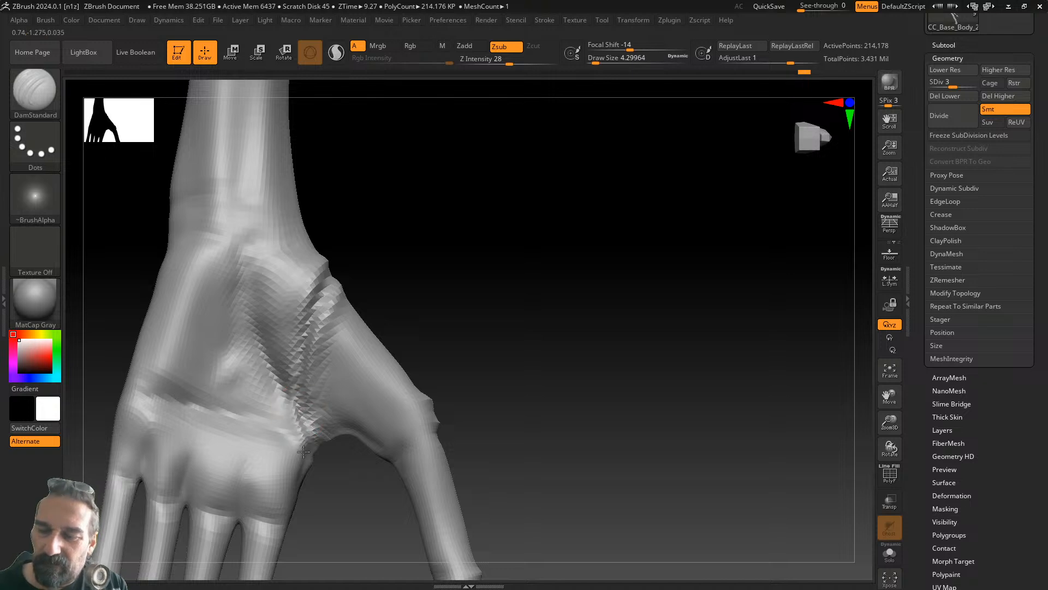
# - Orbit around the hand and forearm to inspect the side, top and palm
pyautogui.moveTo(414, 346)
pyautogui.mouseDown()
pyautogui.moveTo(400, 283)
pyautogui.moveTo(349, 327)
pyautogui.mouseUp()
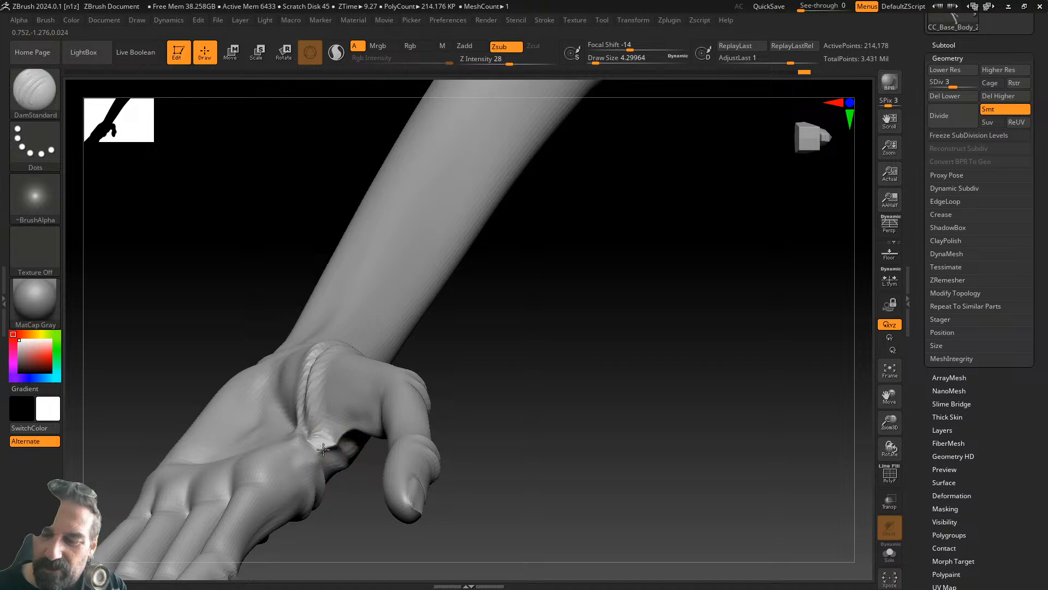
pyautogui.moveTo(410, 369)
pyautogui.mouseDown()
pyautogui.moveTo(457, 356)
pyautogui.moveTo(409, 374)
pyautogui.mouseUp()
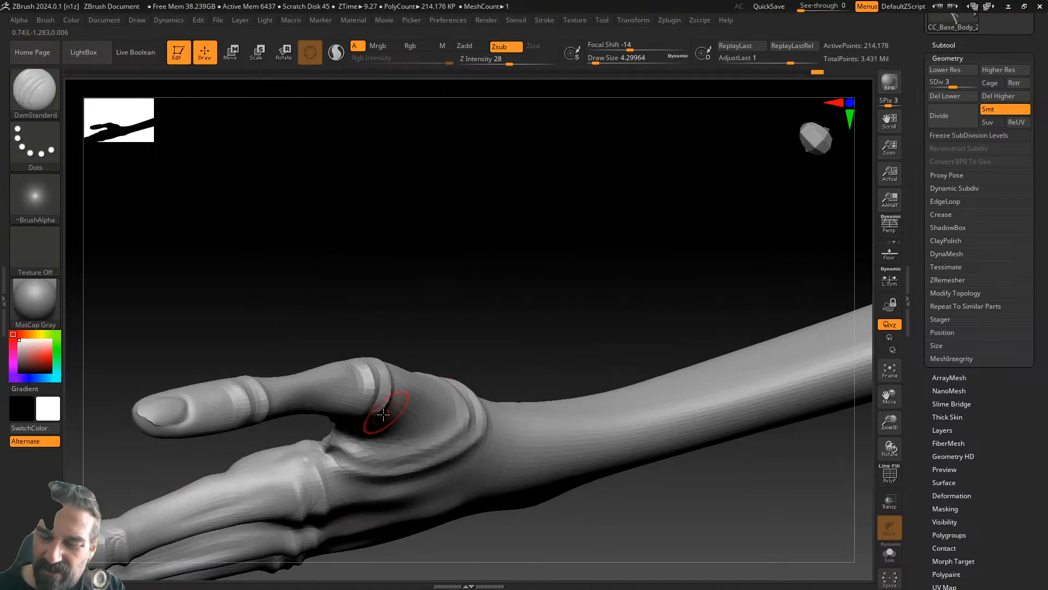
pyautogui.moveTo(338, 445)
pyautogui.mouseDown()
pyautogui.moveTo(440, 304)
pyautogui.moveTo(330, 435)
pyautogui.mouseUp()
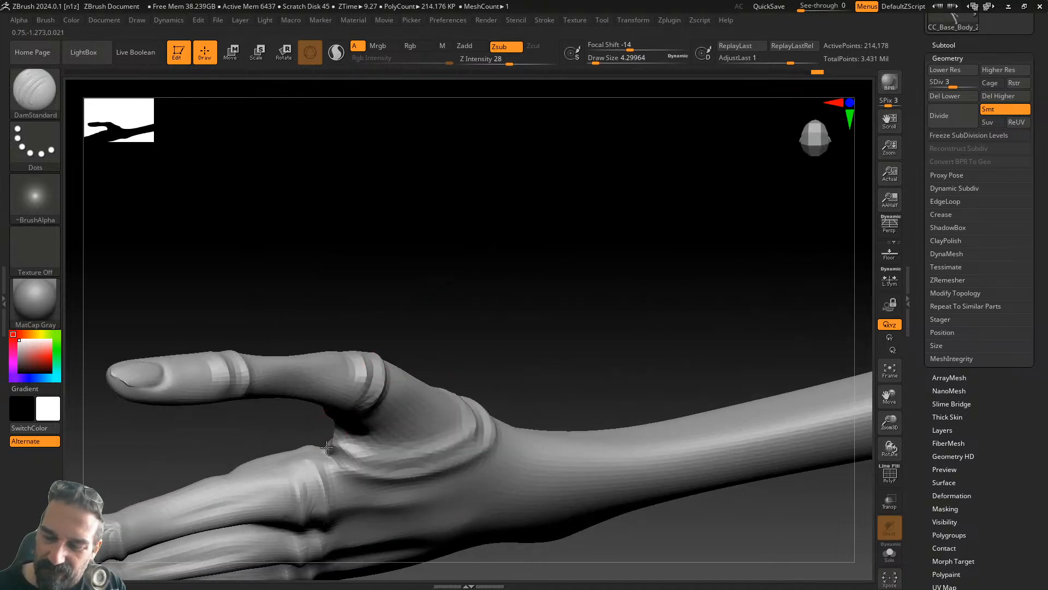
pyautogui.moveTo(386, 264); pyautogui.dragTo(331, 413)
pyautogui.moveTo(333, 351); pyautogui.dragTo(651, 371)
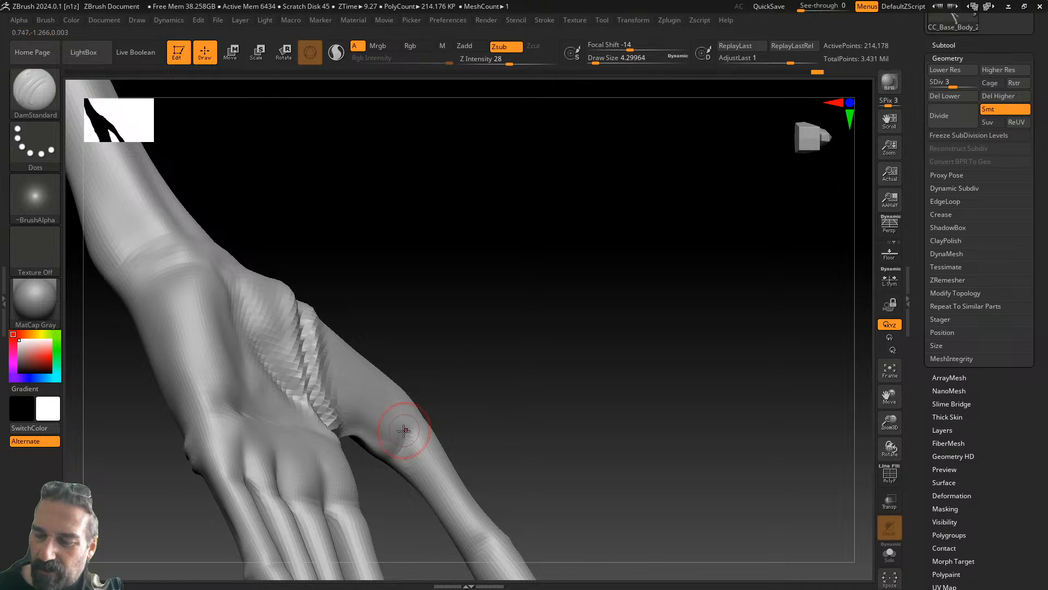
pyautogui.moveTo(407, 457); pyautogui.dragTo(412, 420)
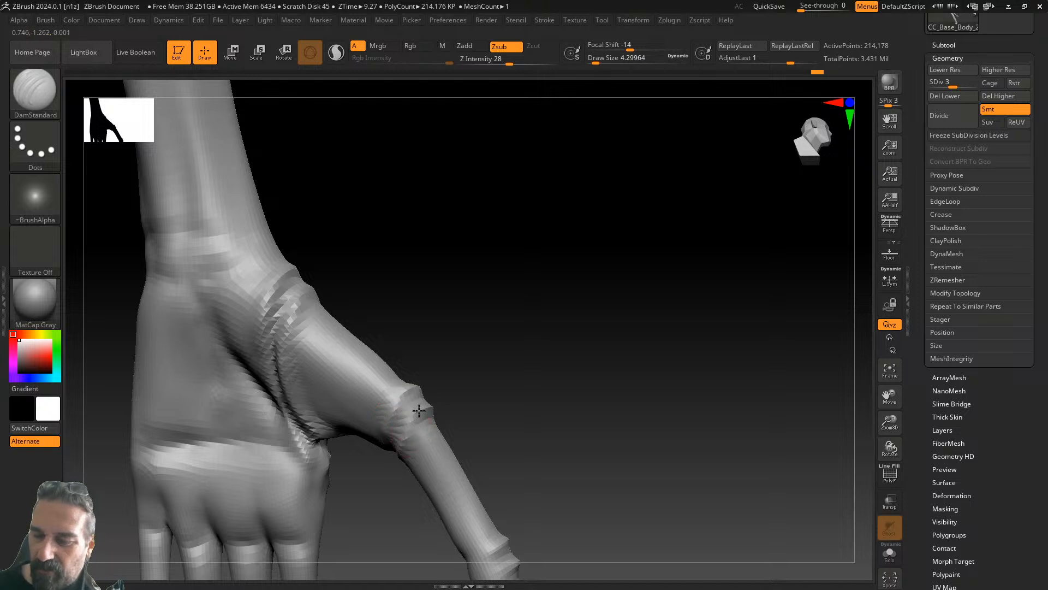
pyautogui.moveTo(435, 416); pyautogui.dragTo(403, 405)
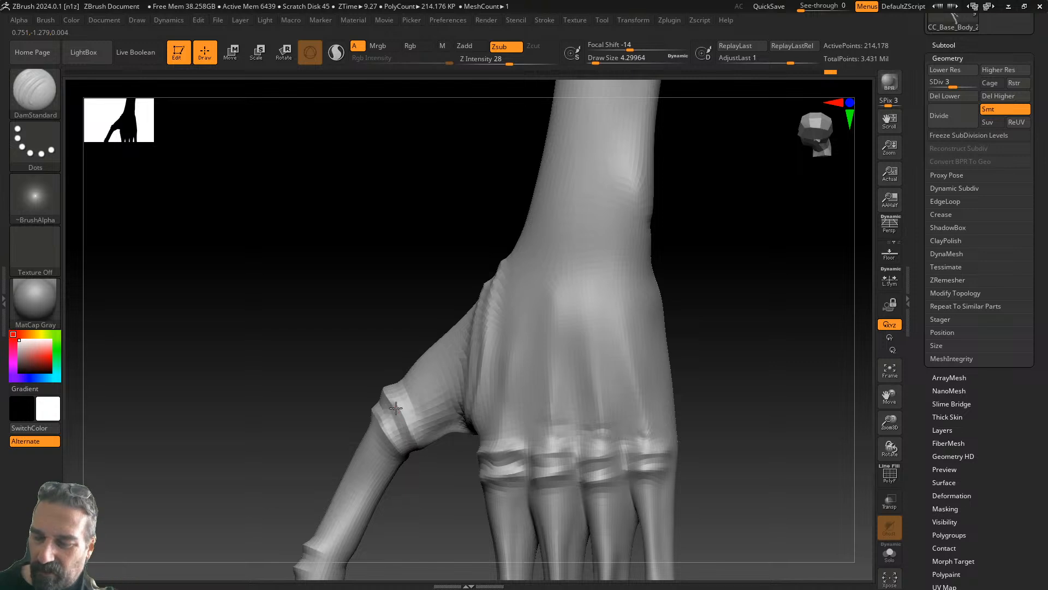
pyautogui.moveTo(418, 492); pyautogui.dragTo(415, 453)
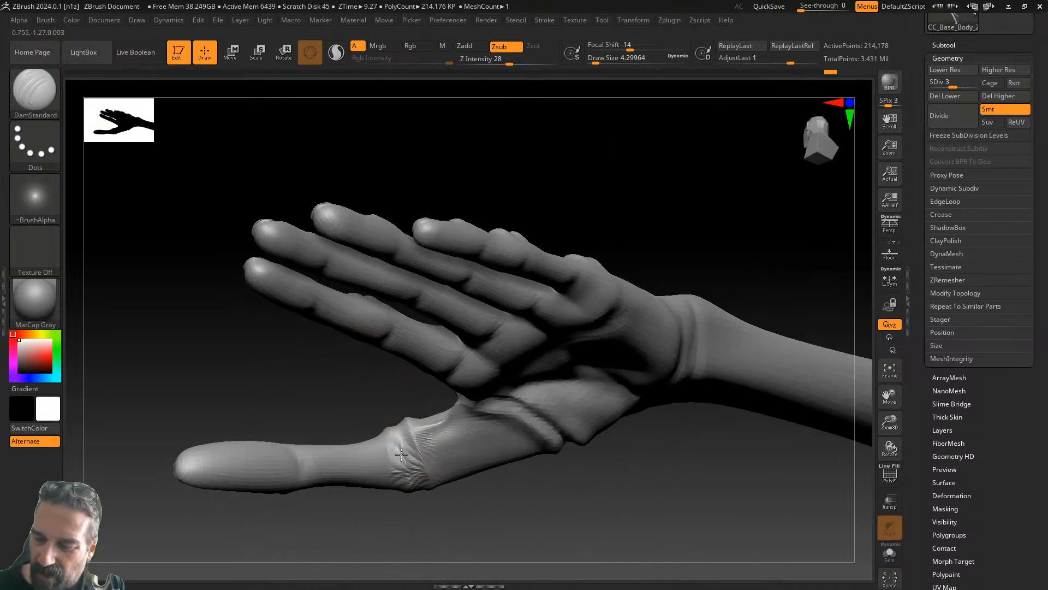
pyautogui.moveTo(359, 477)
pyautogui.mouseDown()
pyautogui.moveTo(414, 475)
pyautogui.moveTo(417, 417)
pyautogui.moveTo(386, 375)
pyautogui.moveTo(351, 363)
pyautogui.moveTo(339, 373)
pyautogui.moveTo(355, 354)
pyautogui.moveTo(353, 383)
pyautogui.mouseUp()
# - Carve a knuckle crease into the thumb from a low side view
pyautogui.moveTo(392, 317); pyautogui.dragTo(404, 416)
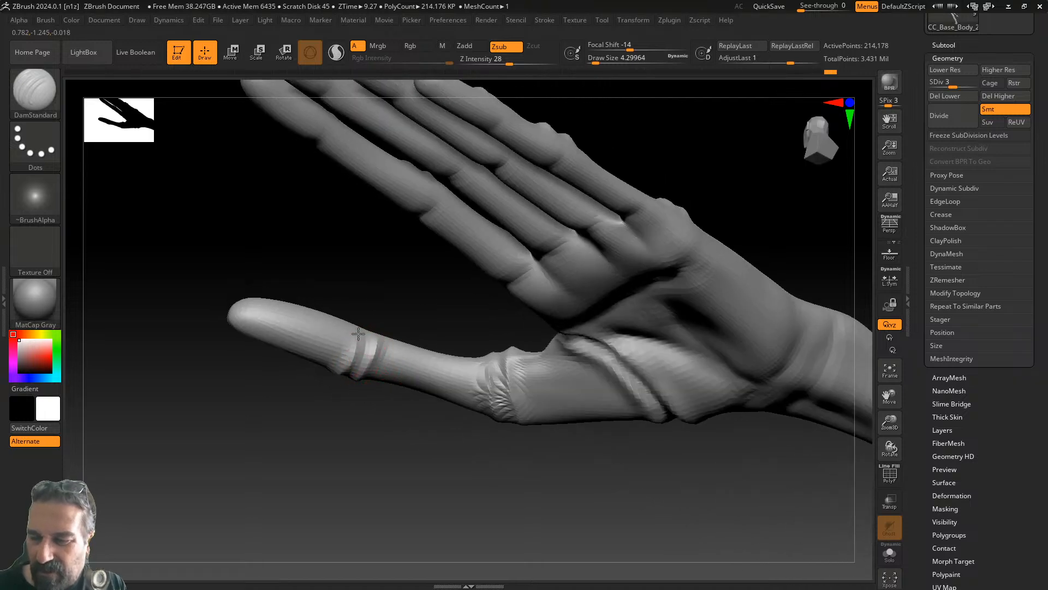
pyautogui.moveTo(390, 295); pyautogui.dragTo(379, 386)
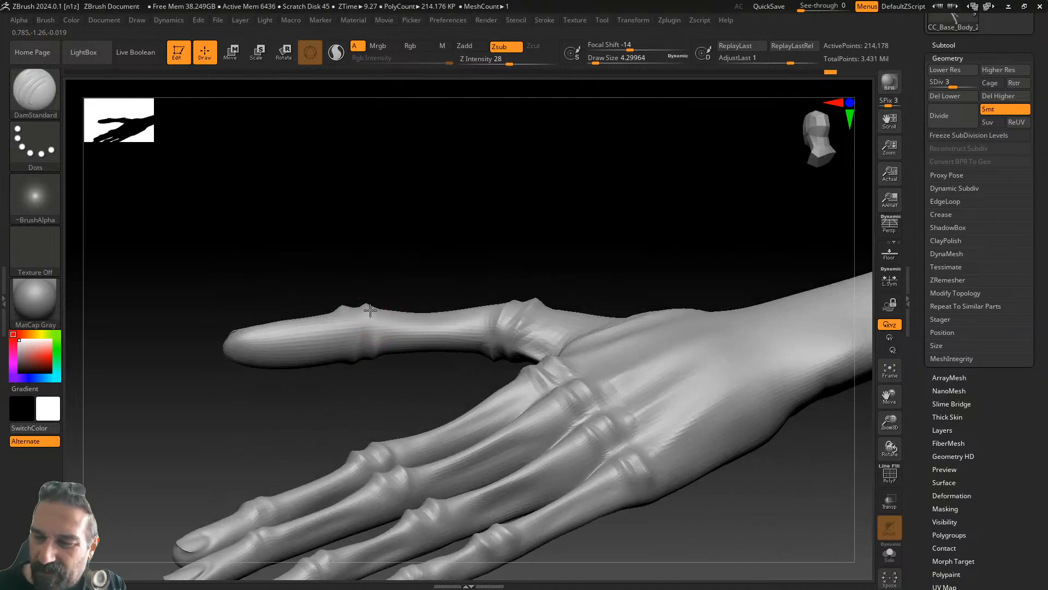
pyautogui.moveTo(369, 305); pyautogui.dragTo(352, 326)
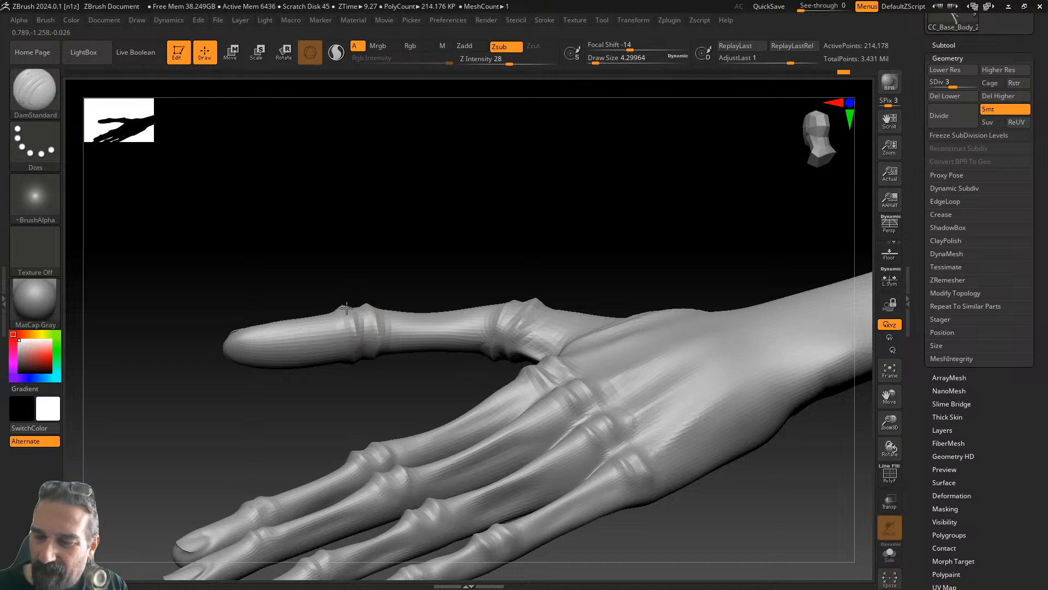
pyautogui.moveTo(390, 262); pyautogui.dragTo(355, 325)
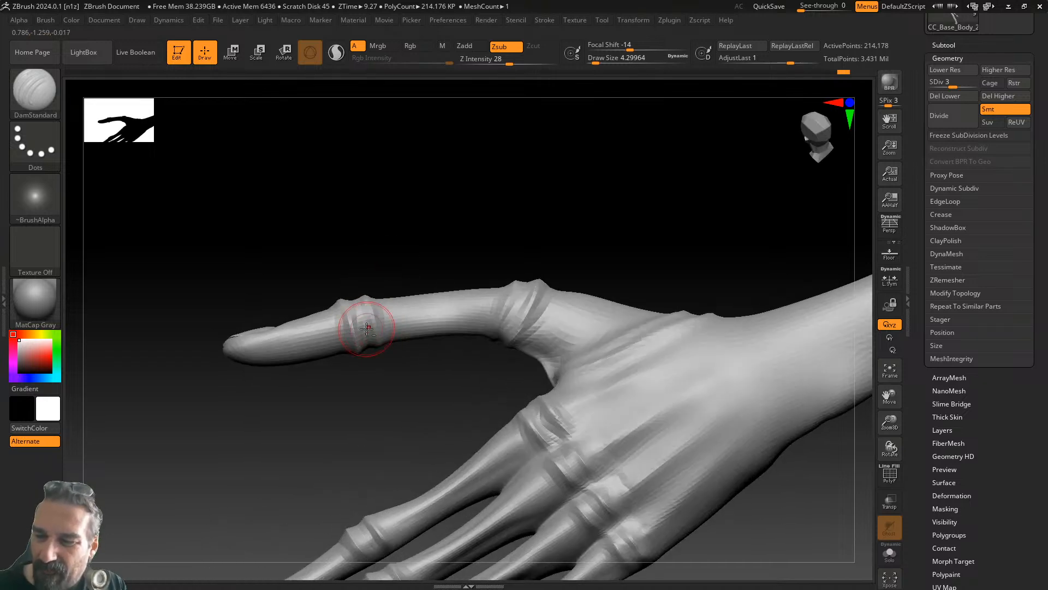
pyautogui.moveTo(404, 413); pyautogui.dragTo(405, 441)
pyautogui.moveTo(570, 407); pyautogui.dragTo(499, 390)
pyautogui.moveTo(452, 351); pyautogui.dragTo(404, 310)
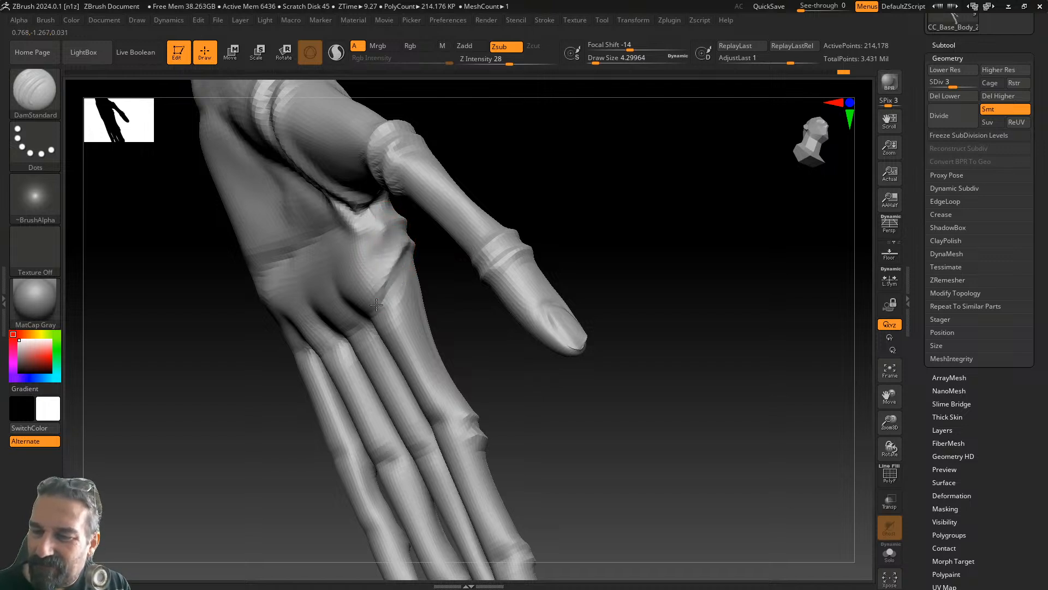
# - Carve creases into the palm at the thumb base and across the index, middle and ring finger bases
pyautogui.moveTo(371, 274); pyautogui.dragTo(372, 250)
pyautogui.moveTo(376, 244); pyautogui.dragTo(400, 227)
pyautogui.moveTo(450, 308); pyautogui.dragTo(473, 251)
pyautogui.moveTo(380, 298)
pyautogui.mouseDown()
pyautogui.moveTo(405, 278)
pyautogui.moveTo(365, 285)
pyautogui.moveTo(392, 249)
pyautogui.mouseUp()
pyautogui.moveTo(377, 319)
pyautogui.mouseDown()
pyautogui.moveTo(367, 328)
pyautogui.moveTo(373, 309)
pyautogui.mouseUp()
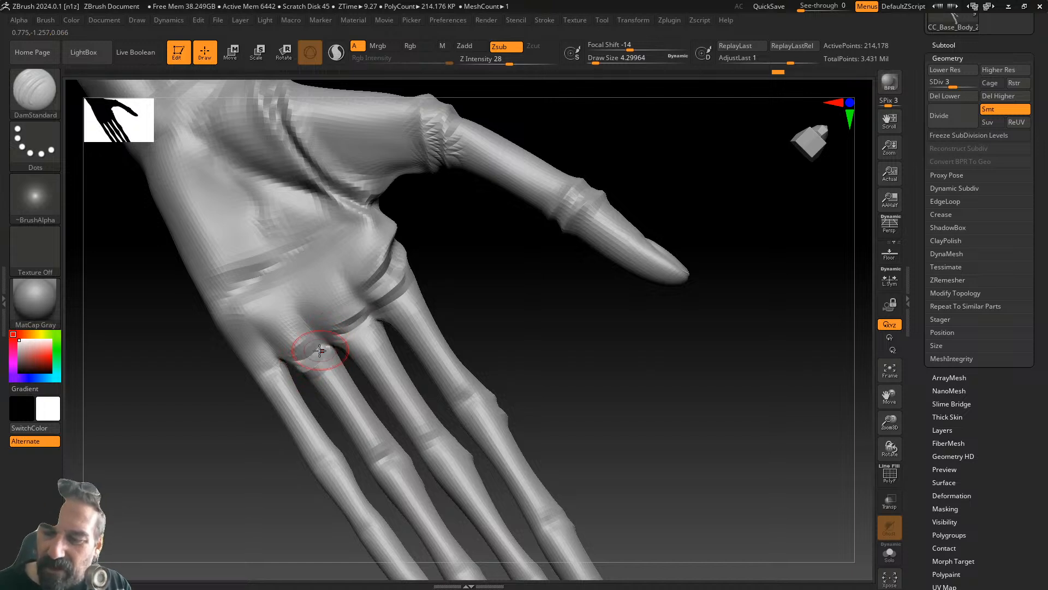
pyautogui.moveTo(264, 379)
pyautogui.mouseDown()
pyautogui.moveTo(280, 356)
pyautogui.moveTo(312, 342)
pyautogui.mouseUp()
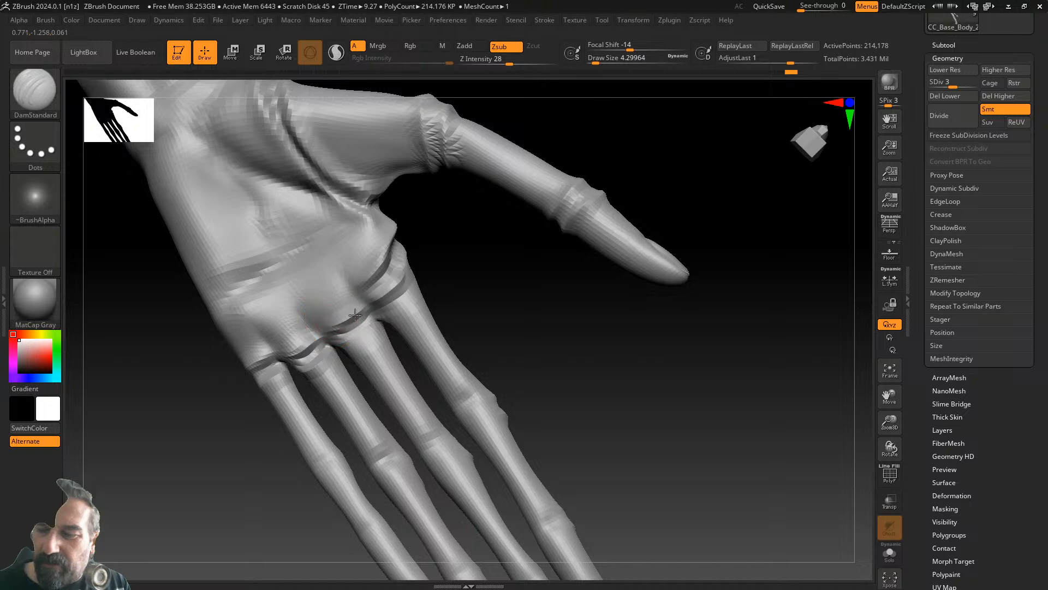
# - Smooth the rough ridges on the third knuckle and carve a crease across it
pyautogui.moveTo(409, 272)
pyautogui.mouseDown()
pyautogui.moveTo(481, 290)
pyautogui.moveTo(469, 288)
pyautogui.mouseUp()
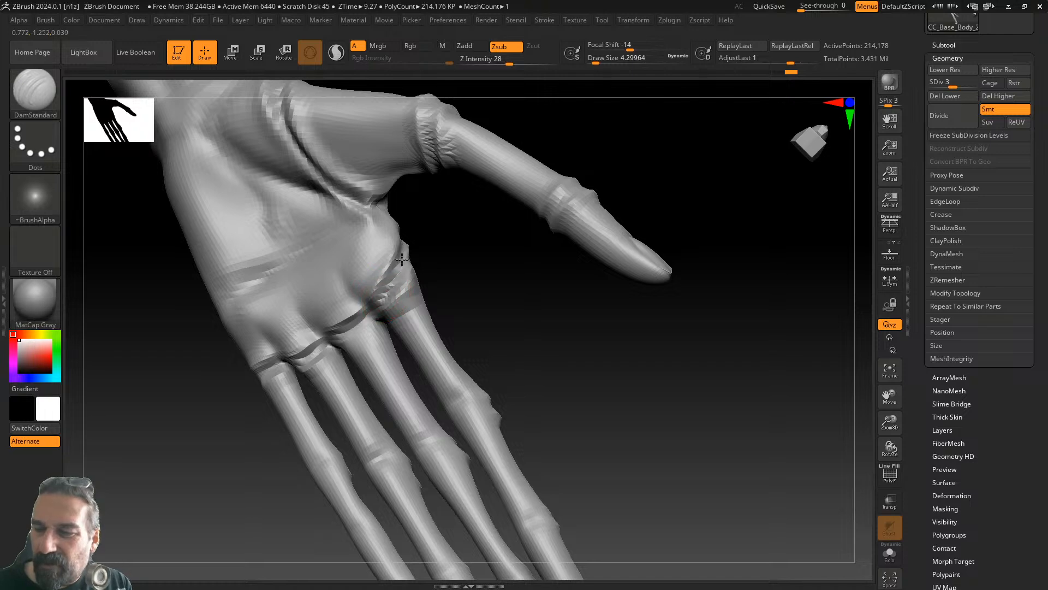
pyautogui.moveTo(463, 293)
pyautogui.mouseDown()
pyautogui.moveTo(456, 304)
pyautogui.moveTo(503, 286)
pyautogui.moveTo(542, 304)
pyautogui.moveTo(578, 288)
pyautogui.moveTo(483, 313)
pyautogui.moveTo(585, 274)
pyautogui.moveTo(538, 297)
pyautogui.moveTo(597, 259)
pyautogui.moveTo(507, 284)
pyautogui.mouseUp()
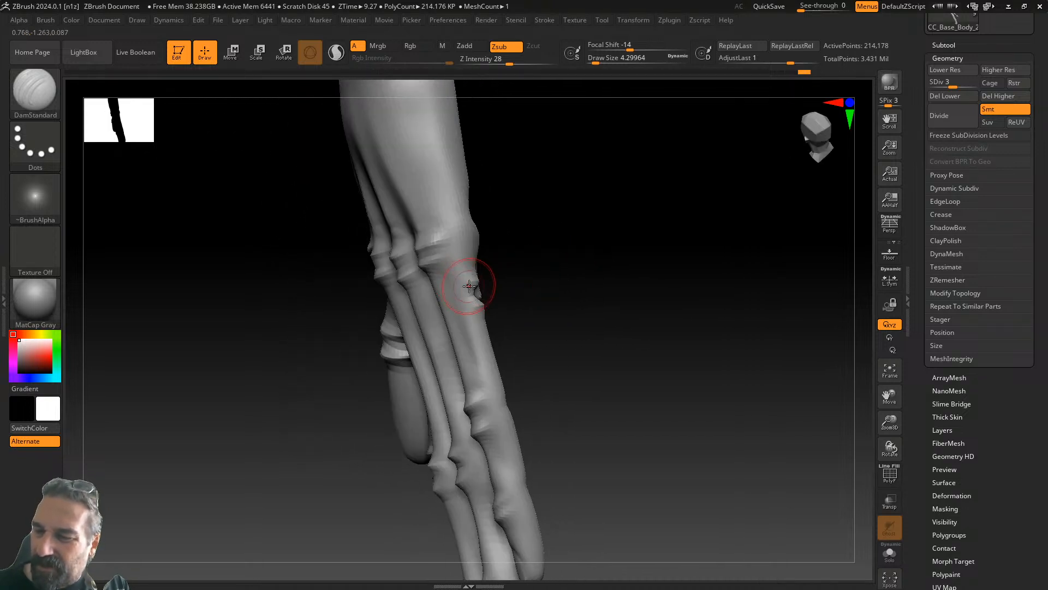
pyautogui.moveTo(564, 268); pyautogui.dragTo(485, 255)
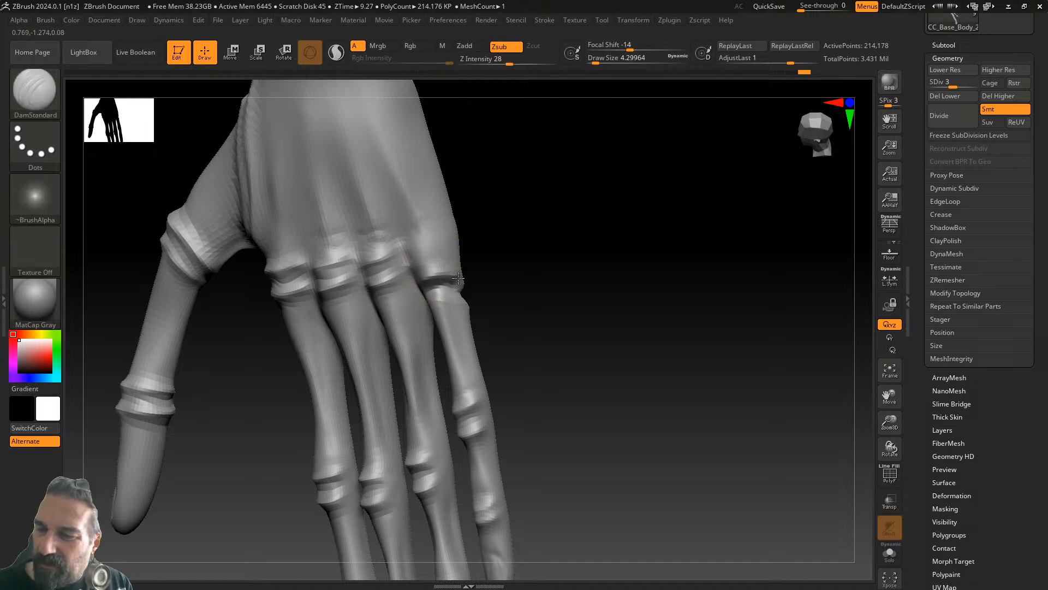
pyautogui.moveTo(517, 265)
pyautogui.mouseDown()
pyautogui.moveTo(480, 283)
pyautogui.moveTo(526, 278)
pyautogui.mouseUp()
pyautogui.keyDown('shift'); pyautogui.moveTo(395, 275); pyautogui.dragTo(390, 263); pyautogui.keyUp('shift')
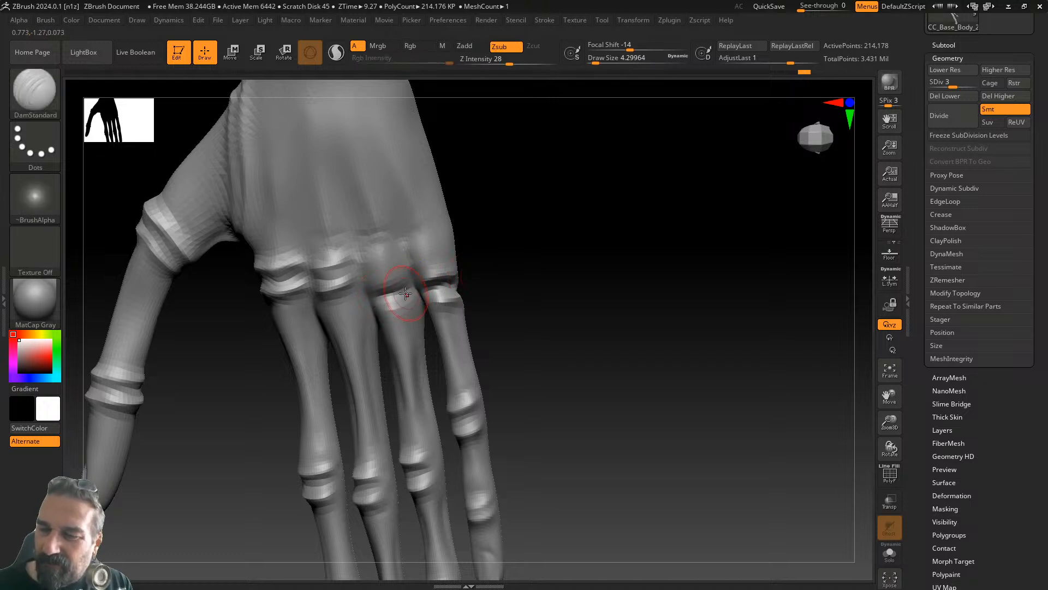
pyautogui.moveTo(394, 282); pyautogui.dragTo(413, 280)
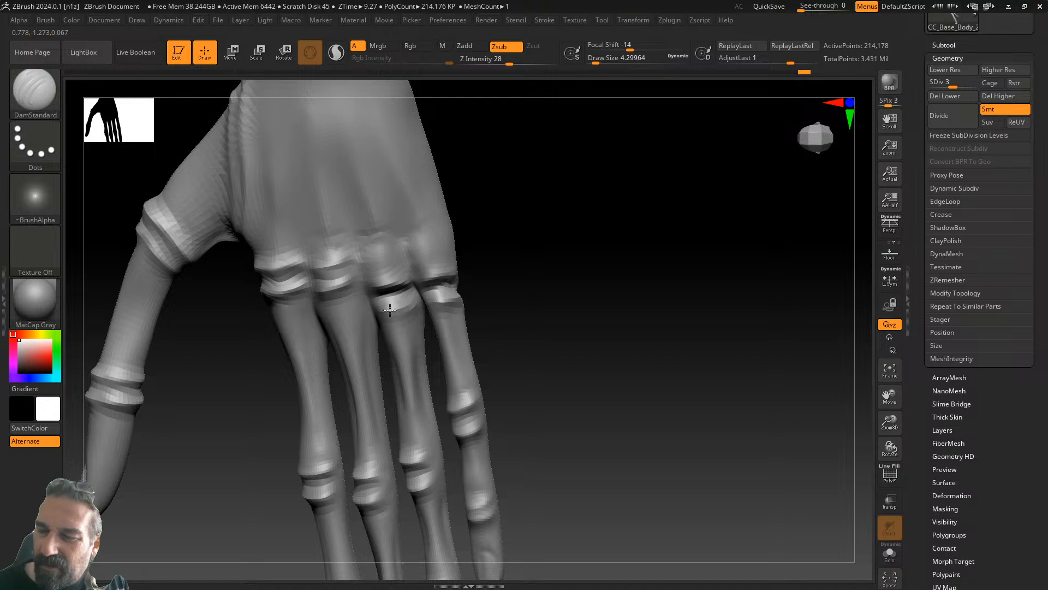
# - Deepen the DamStandard creases across the second finger and knuckles, softening them with Shift-smoothing
pyautogui.moveTo(519, 262); pyautogui.dragTo(382, 277)
pyautogui.press('shift')
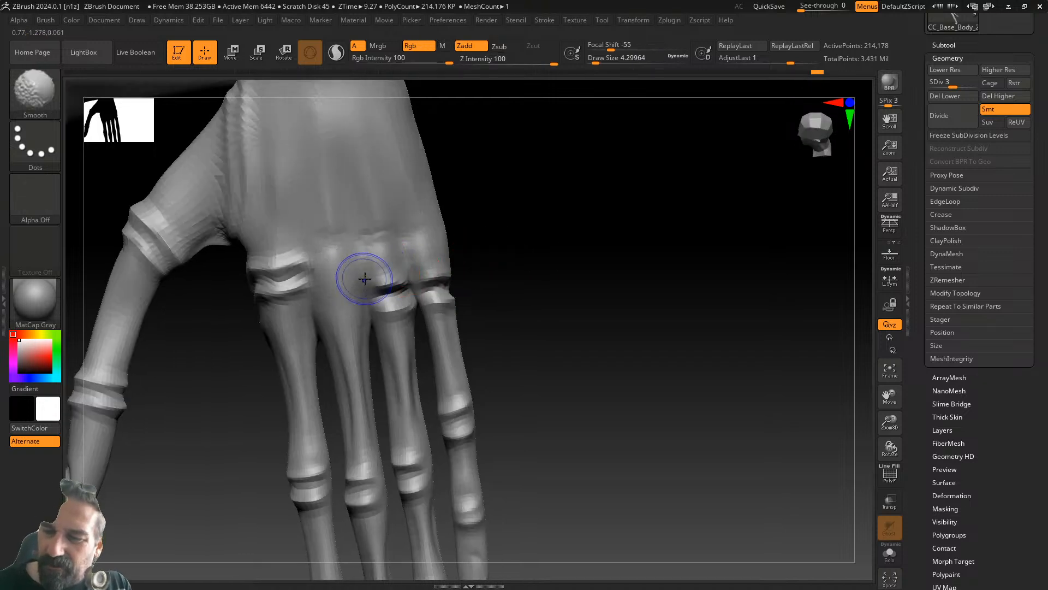
pyautogui.moveTo(337, 292); pyautogui.dragTo(362, 285)
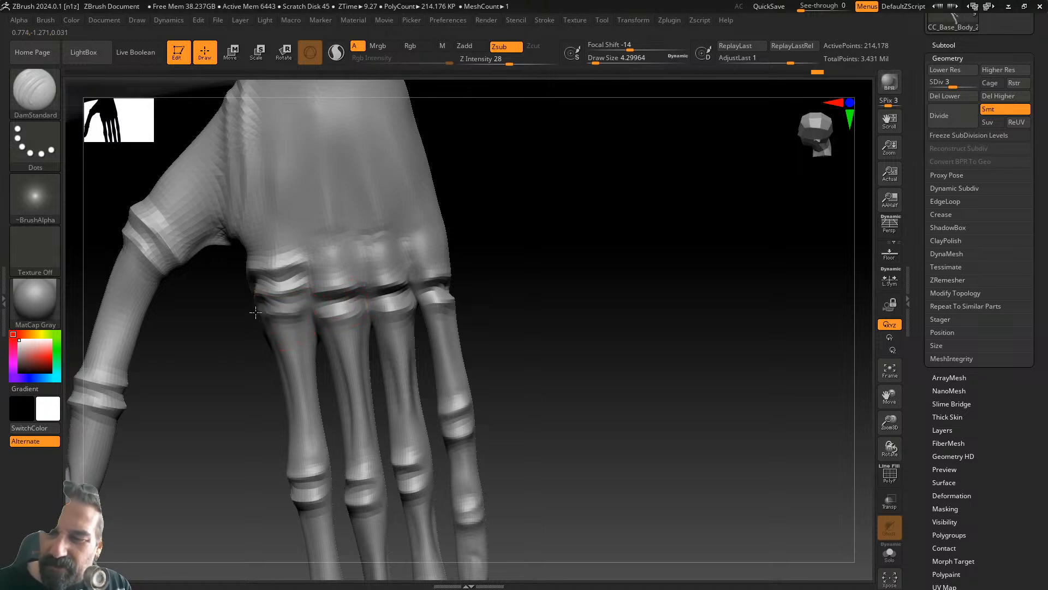
pyautogui.press('shift')
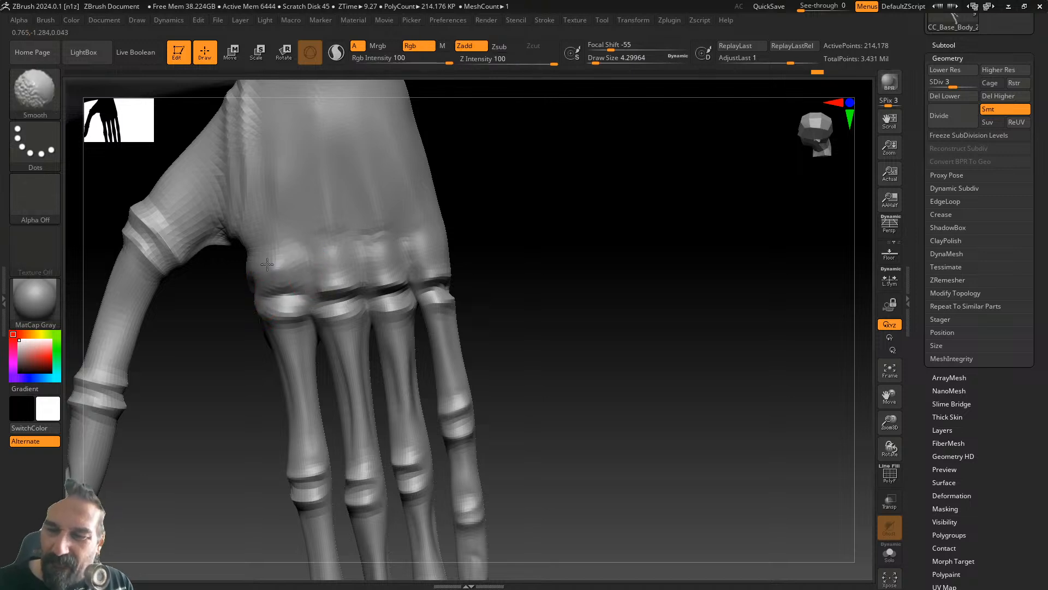
pyautogui.moveTo(398, 210); pyautogui.dragTo(438, 246)
pyautogui.moveTo(270, 291)
pyautogui.mouseDown()
pyautogui.moveTo(252, 290)
pyautogui.moveTo(259, 285)
pyautogui.mouseUp()
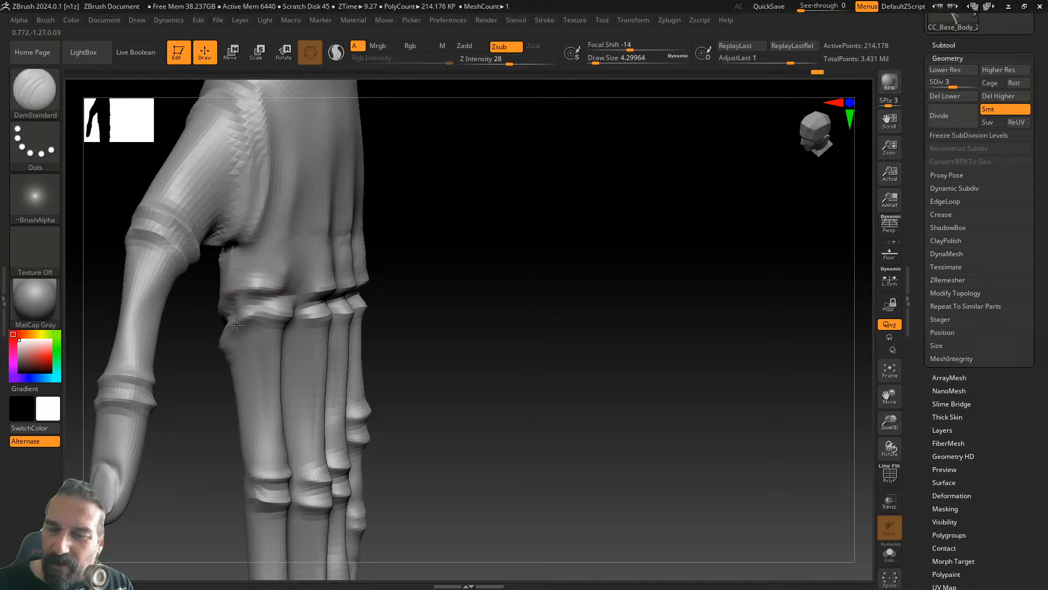
# - Turn the hand to the palm side and zoom out to see the whole hand
pyautogui.moveTo(473, 267); pyautogui.dragTo(726, 333)
pyautogui.moveTo(513, 439)
pyautogui.mouseDown()
pyautogui.moveTo(464, 423)
pyautogui.moveTo(295, 454)
pyautogui.mouseUp()
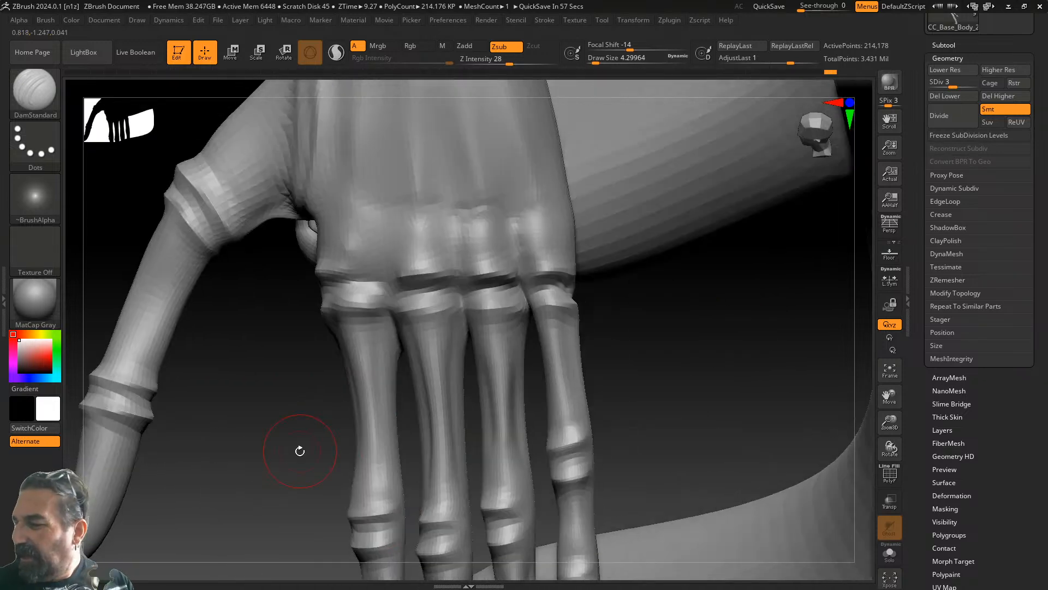
pyautogui.moveTo(888, 421); pyautogui.dragTo(872, 363)
pyautogui.moveTo(728, 356); pyautogui.dragTo(767, 318)
pyautogui.moveTo(684, 324); pyautogui.dragTo(587, 324)
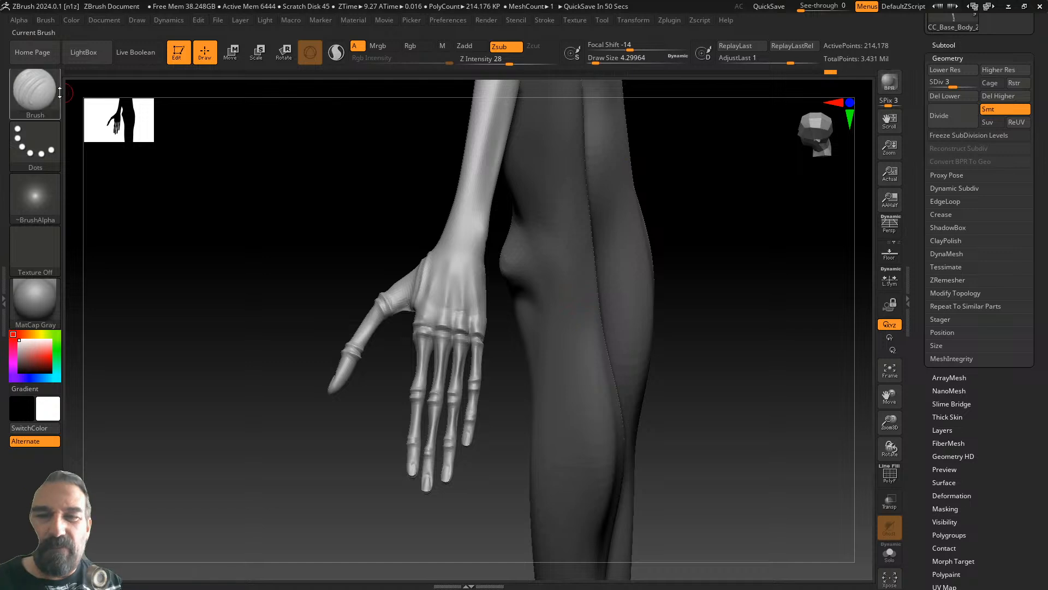
# - Switch to the Inflat brush with Draw Size 18.46
pyautogui.click(34, 90)
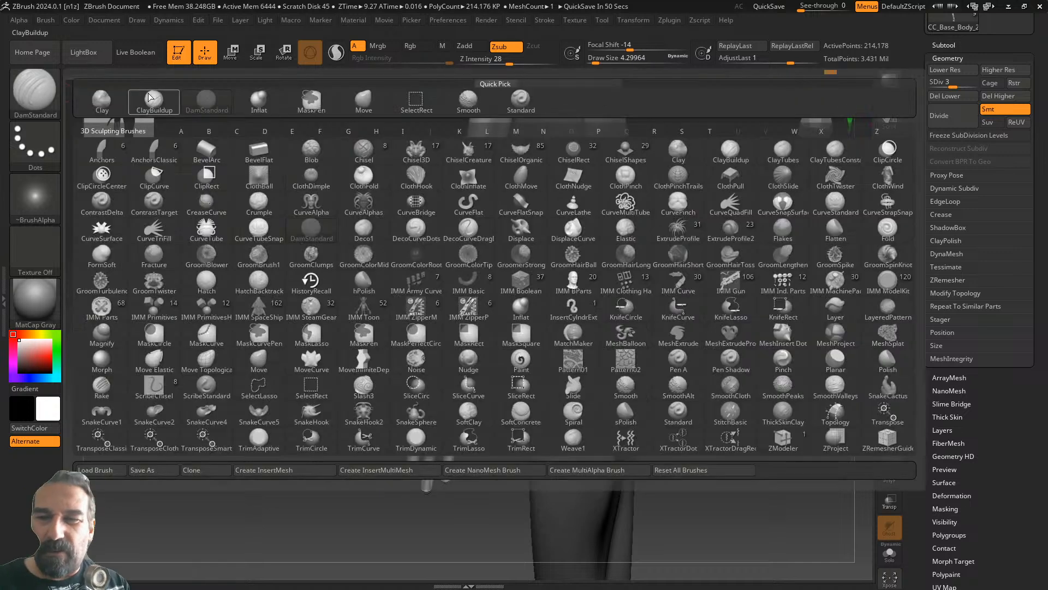
pyautogui.click(259, 99)
pyautogui.click(602, 59)
pyautogui.moveTo(756, 200); pyautogui.dragTo(677, 217)
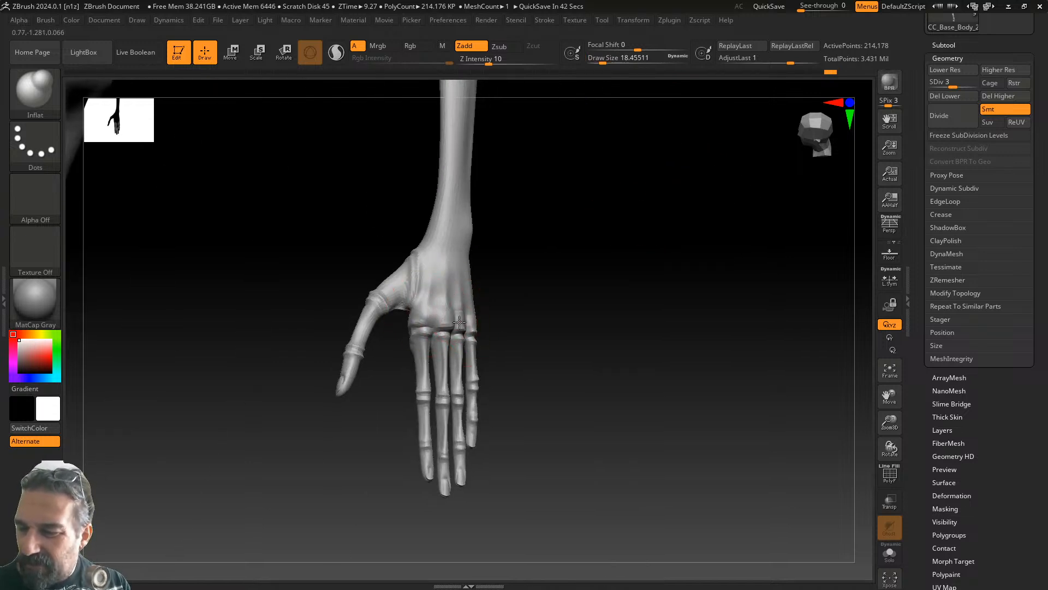
# - Rotate and pan from the hand up the arm to frame the head, neck and shoulders
pyautogui.moveTo(516, 298); pyautogui.dragTo(402, 289)
pyautogui.moveTo(573, 260); pyautogui.dragTo(568, 386)
pyautogui.keyDown('shift'); pyautogui.moveTo(331, 332); pyautogui.dragTo(342, 292); pyautogui.keyUp('shift')
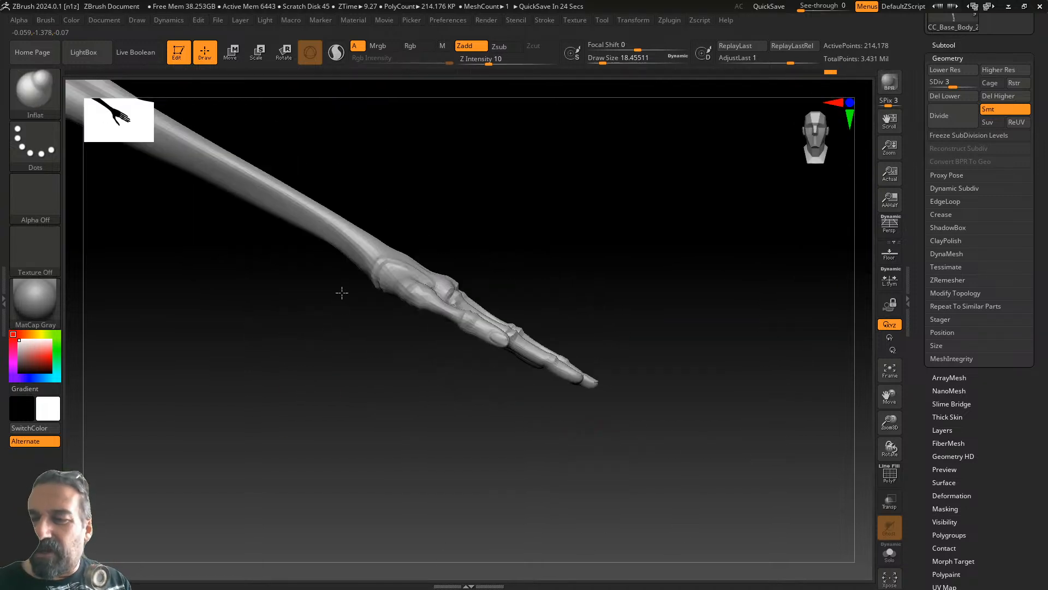
pyautogui.keyDown('alt'); pyautogui.moveTo(313, 349); pyautogui.dragTo(652, 367); pyautogui.keyUp('alt')
pyautogui.keyDown('alt'); pyautogui.moveTo(548, 342); pyautogui.dragTo(852, 414); pyautogui.keyUp('alt')
pyautogui.moveTo(560, 314)
pyautogui.keyDown('alt'); pyautogui.mouseDown()
pyautogui.moveTo(641, 379)
pyautogui.moveTo(848, 418)
pyautogui.mouseUp(); pyautogui.keyUp('alt')
pyautogui.keyDown('alt'); pyautogui.moveTo(636, 337); pyautogui.dragTo(589, 445); pyautogui.keyUp('alt')
pyautogui.moveTo(636, 205)
pyautogui.keyDown('alt'); pyautogui.mouseDown()
pyautogui.moveTo(618, 311)
pyautogui.moveTo(582, 297)
pyautogui.moveTo(553, 336)
pyautogui.mouseUp(); pyautogui.keyUp('alt')
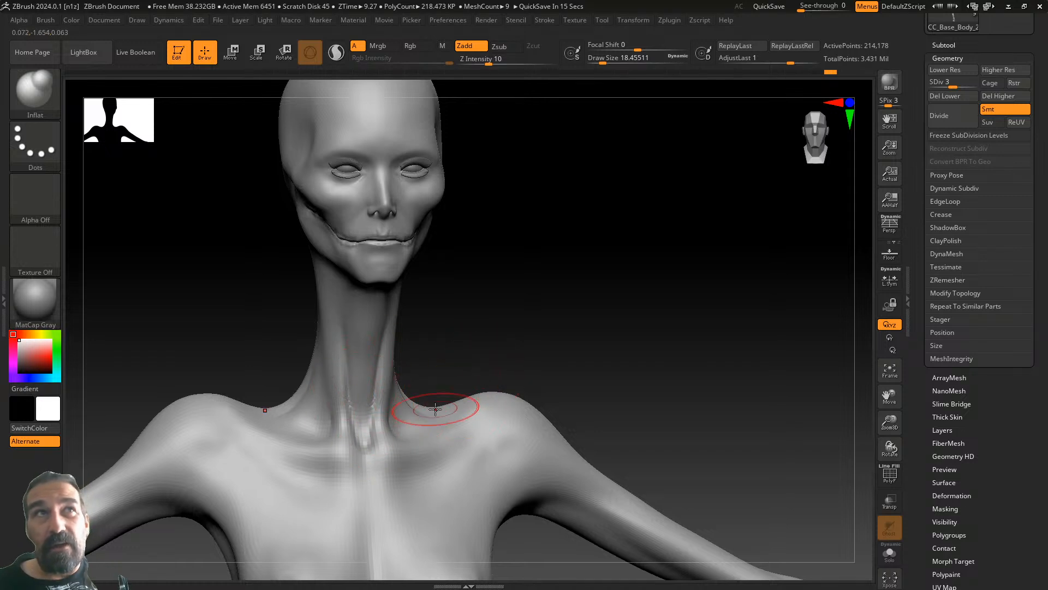
# - Set SDiv to 5 (about 3.43 million polygons) and zoom and pan to frame the head
pyautogui.moveTo(523, 316); pyautogui.dragTo(538, 320)
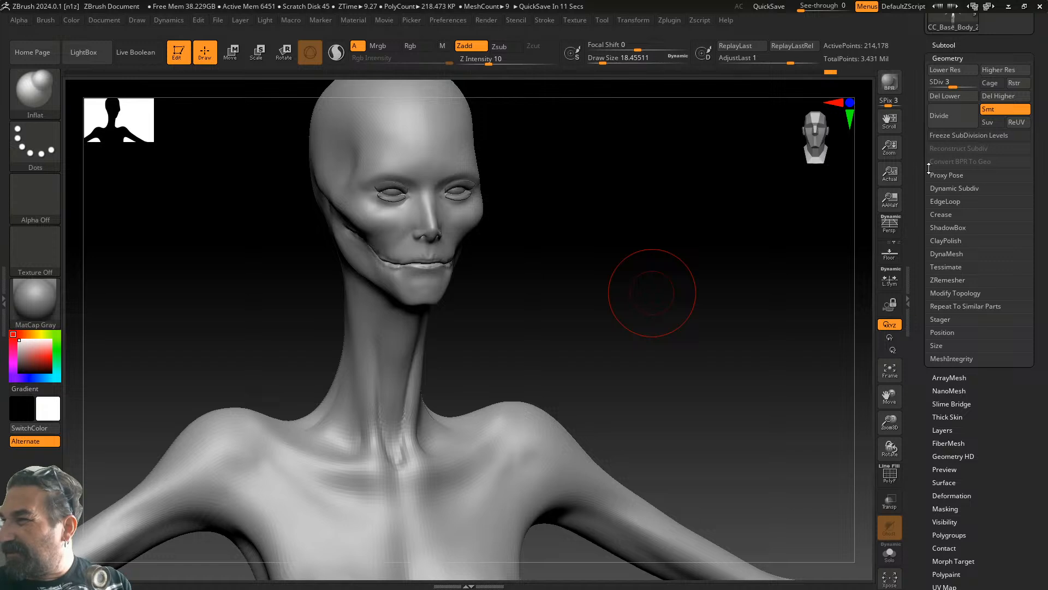
pyautogui.moveTo(953, 87); pyautogui.dragTo(975, 84)
pyautogui.moveTo(615, 248); pyautogui.dragTo(646, 370)
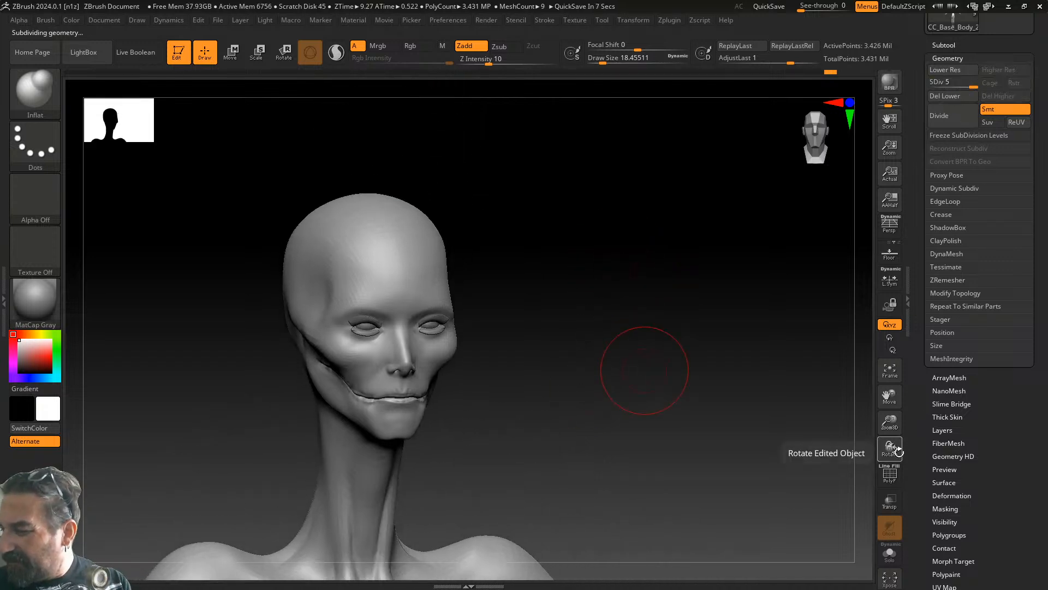
pyautogui.moveTo(895, 424); pyautogui.dragTo(899, 453)
pyautogui.moveTo(524, 273)
pyautogui.keyDown('alt'); pyautogui.mouseDown()
pyautogui.moveTo(744, 463)
pyautogui.moveTo(745, 491)
pyautogui.mouseUp(); pyautogui.keyUp('alt')
pyautogui.moveTo(589, 311)
pyautogui.keyDown('alt'); pyautogui.mouseDown()
pyautogui.moveTo(597, 369)
pyautogui.moveTo(662, 374)
pyautogui.mouseUp(); pyautogui.keyUp('alt')
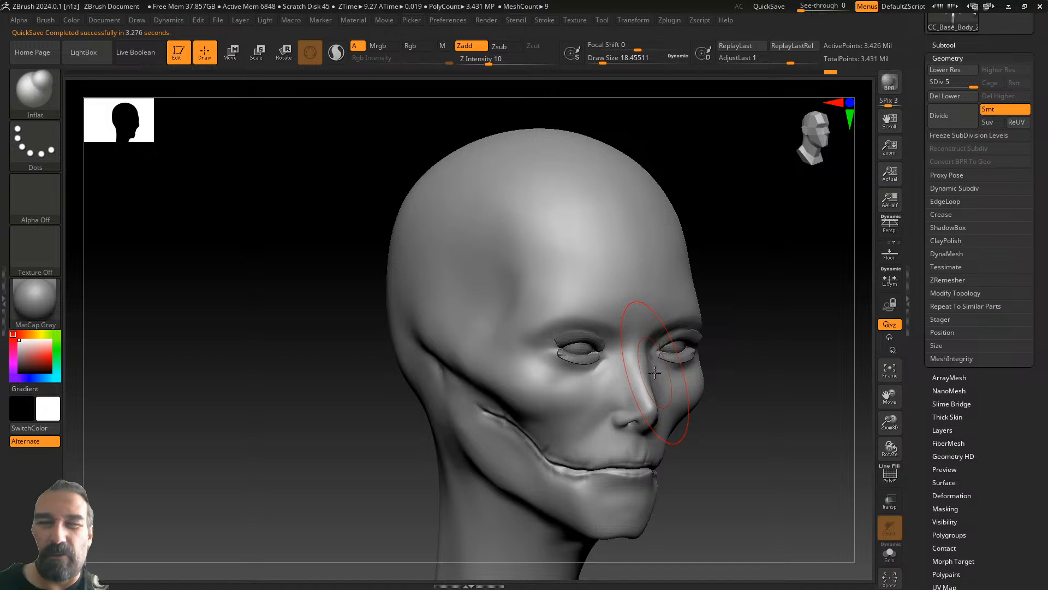
# - Load z21.ZBP from the 25 Crack Brush folder in LightBox's Brush tab
pyautogui.click(37, 79)
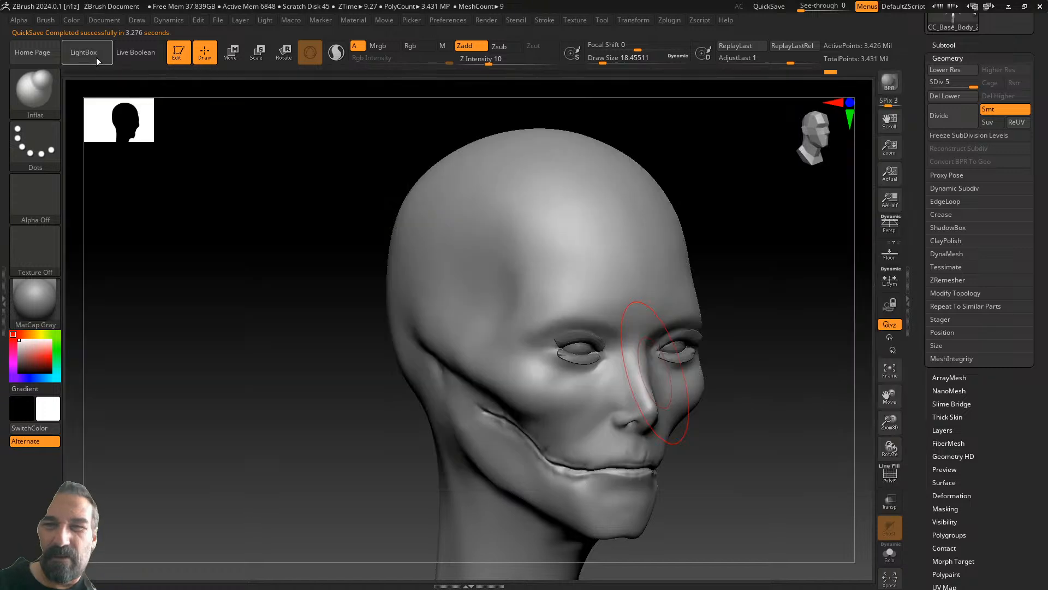
pyautogui.click(97, 59)
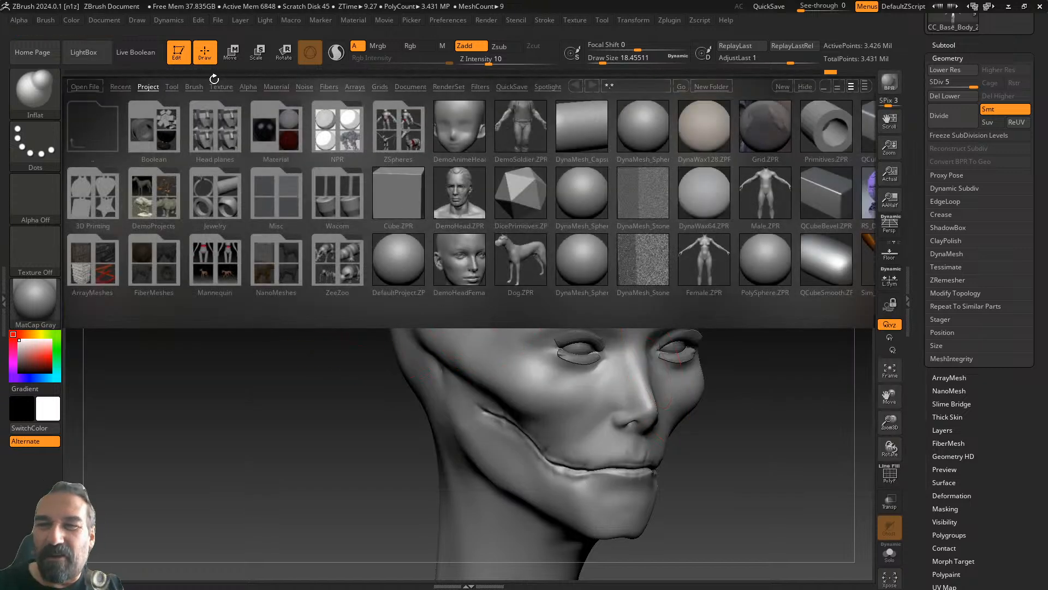
pyautogui.click(194, 87)
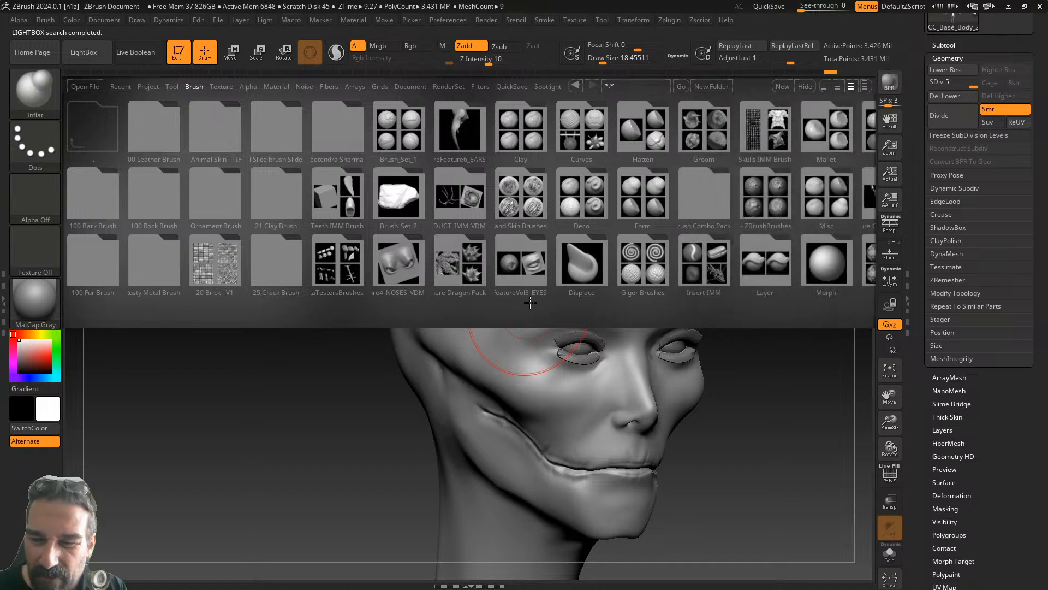
pyautogui.click(280, 264)
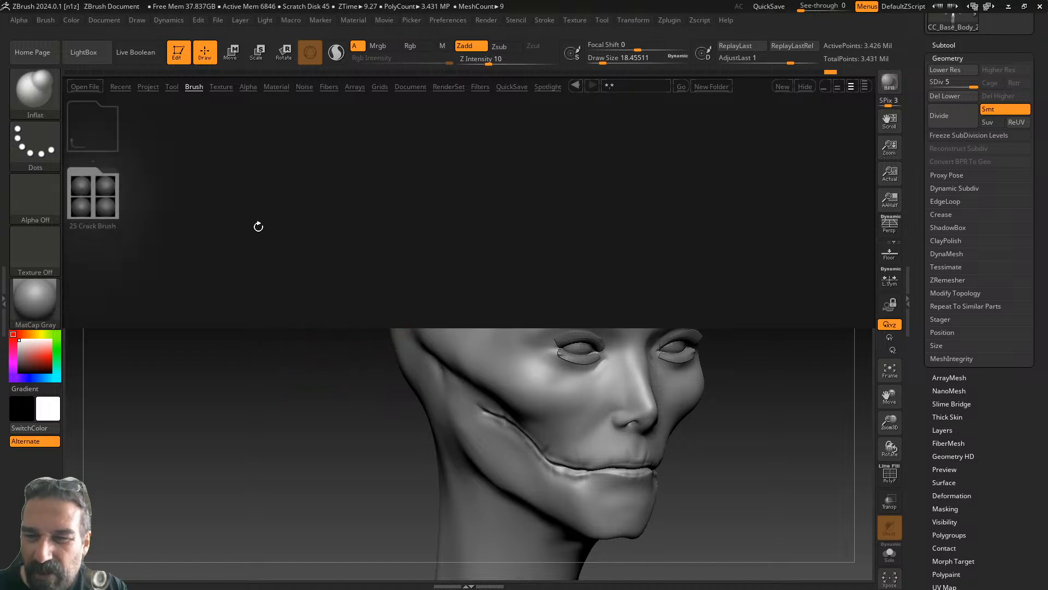
pyautogui.click(97, 196)
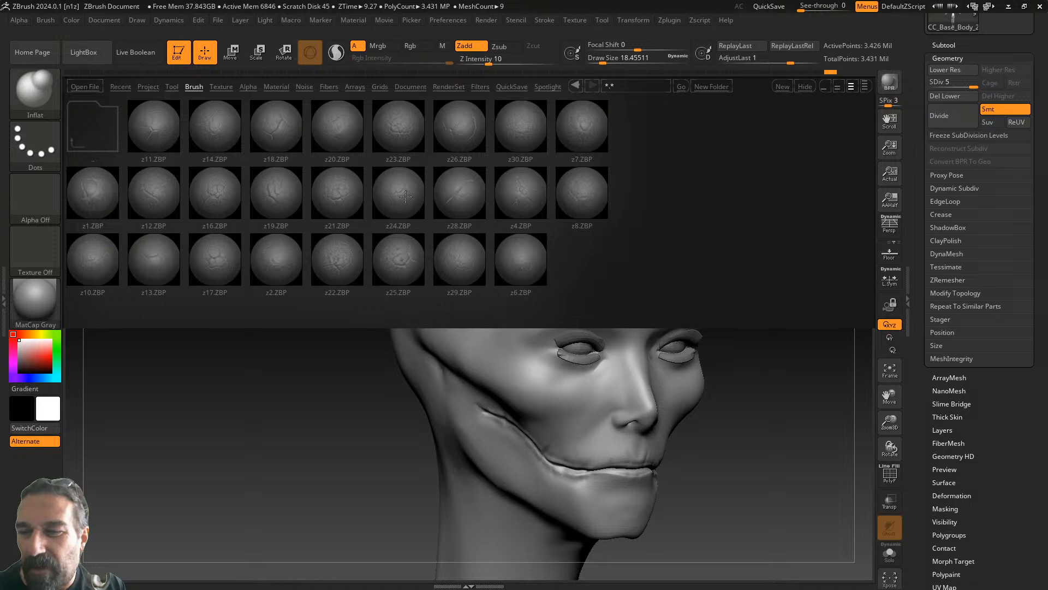
pyautogui.doubleClick(343, 196)
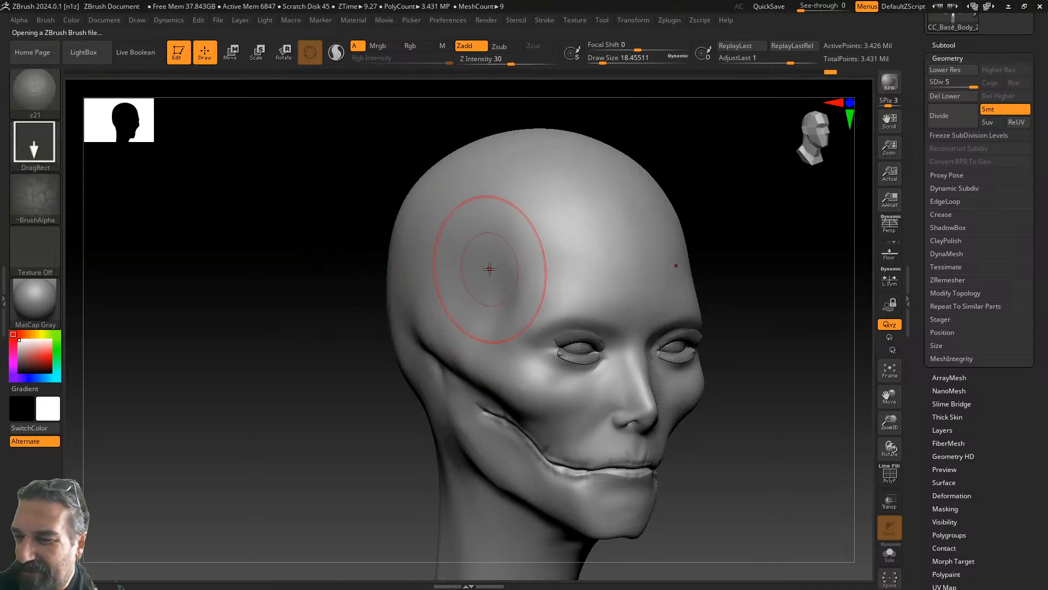
# - Undo the first side stamp, raise Z Intensity to 41, and stamp cracks onto the upper left forehead
pyautogui.moveTo(483, 253)
pyautogui.mouseDown()
pyautogui.moveTo(501, 281)
pyautogui.moveTo(477, 355)
pyautogui.mouseUp()
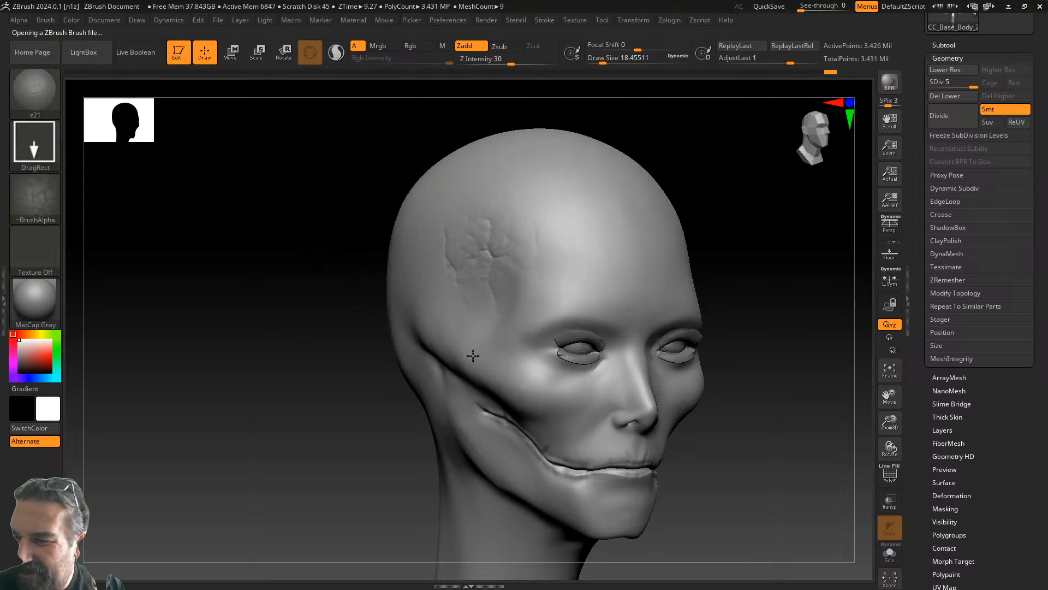
pyautogui.hotkey('ctrl', 'z')
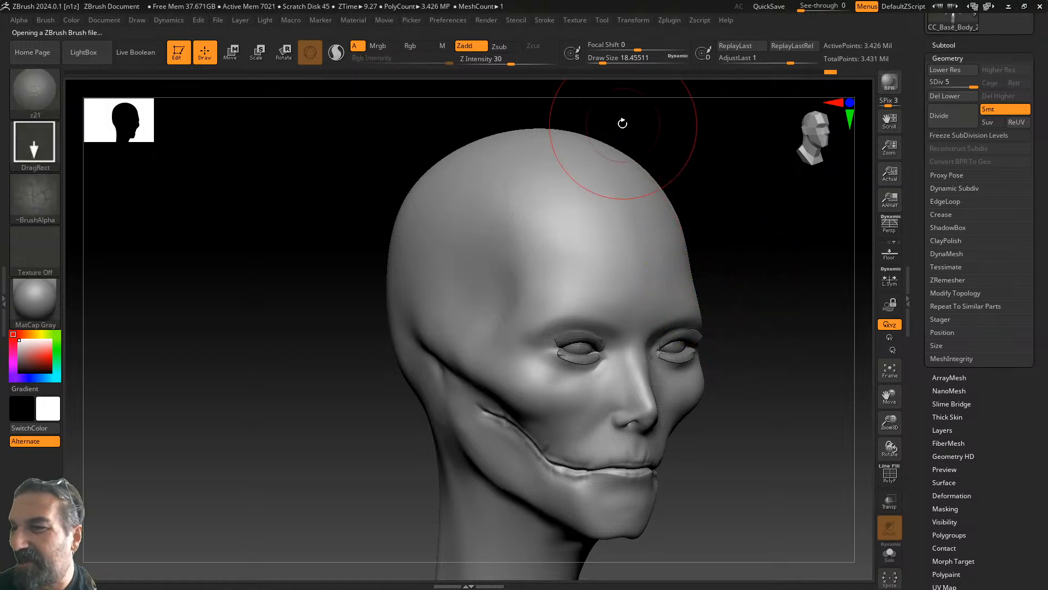
pyautogui.moveTo(519, 58); pyautogui.dragTo(520, 59)
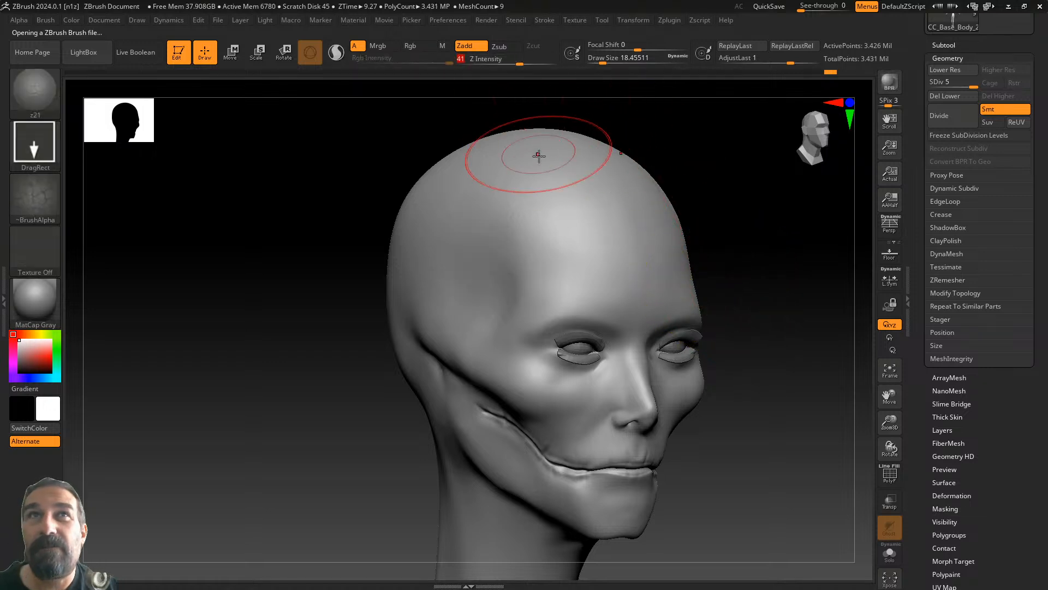
pyautogui.moveTo(489, 198); pyautogui.dragTo(492, 313)
pyautogui.moveTo(791, 313)
pyautogui.mouseDown()
pyautogui.moveTo(739, 321)
pyautogui.moveTo(763, 320)
pyautogui.mouseUp()
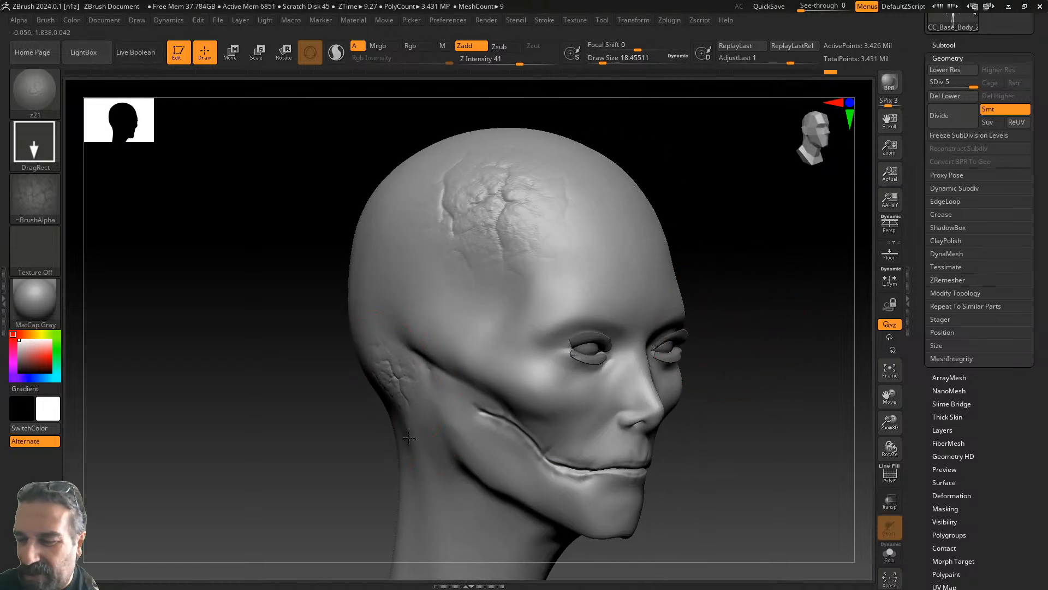
# - Stamp crack patches on the back and side of the skull, the temple and cheek
pyautogui.moveTo(787, 262); pyautogui.dragTo(601, 352)
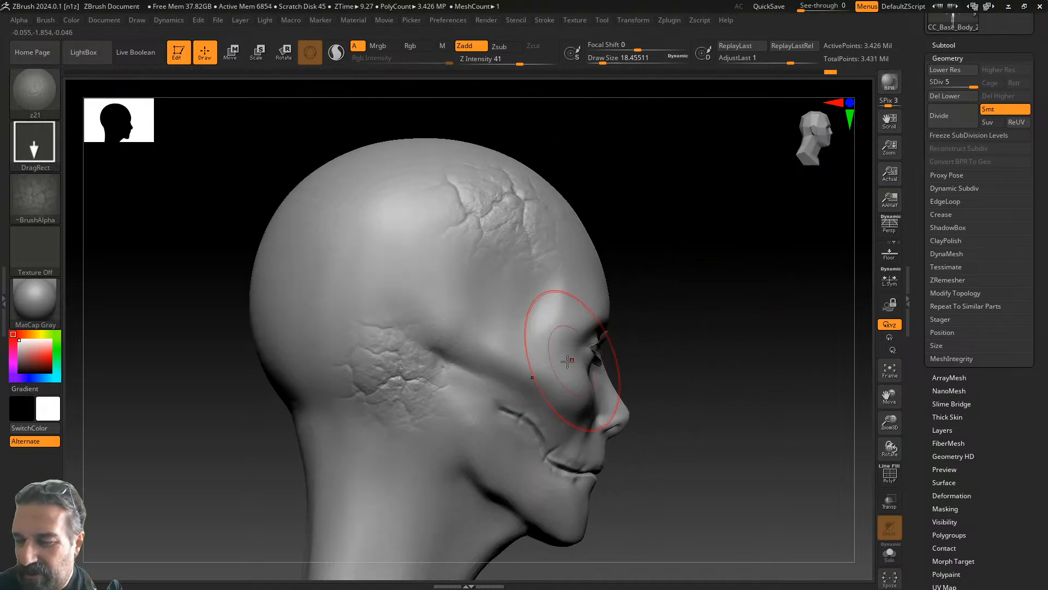
pyautogui.moveTo(281, 269); pyautogui.dragTo(285, 381)
pyautogui.moveTo(367, 312); pyautogui.dragTo(363, 332)
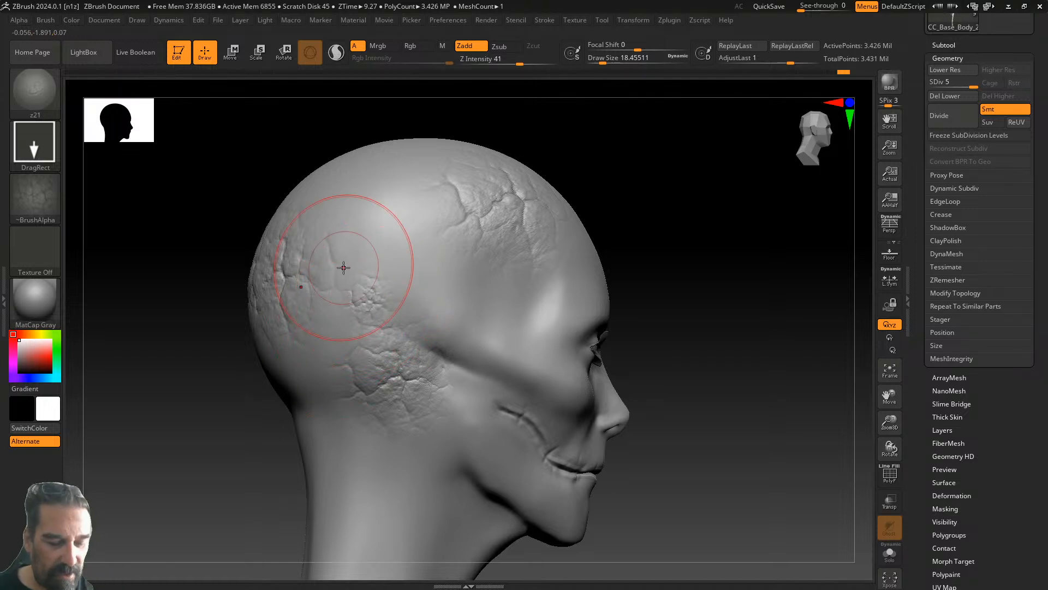
pyautogui.moveTo(713, 254); pyautogui.dragTo(658, 259)
pyautogui.moveTo(497, 339); pyautogui.dragTo(483, 320)
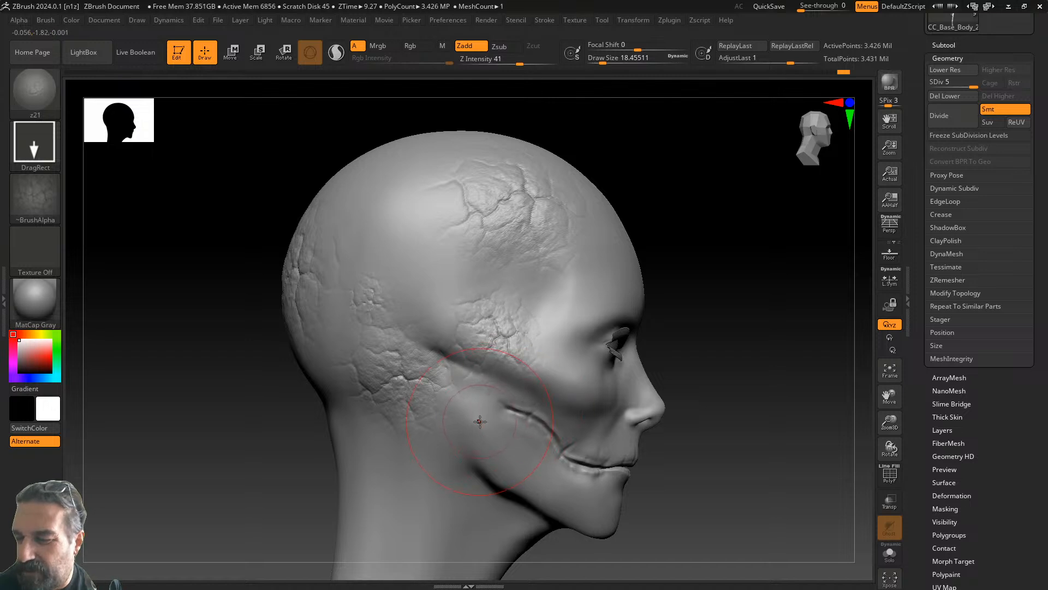
pyautogui.moveTo(395, 172); pyautogui.dragTo(423, 322)
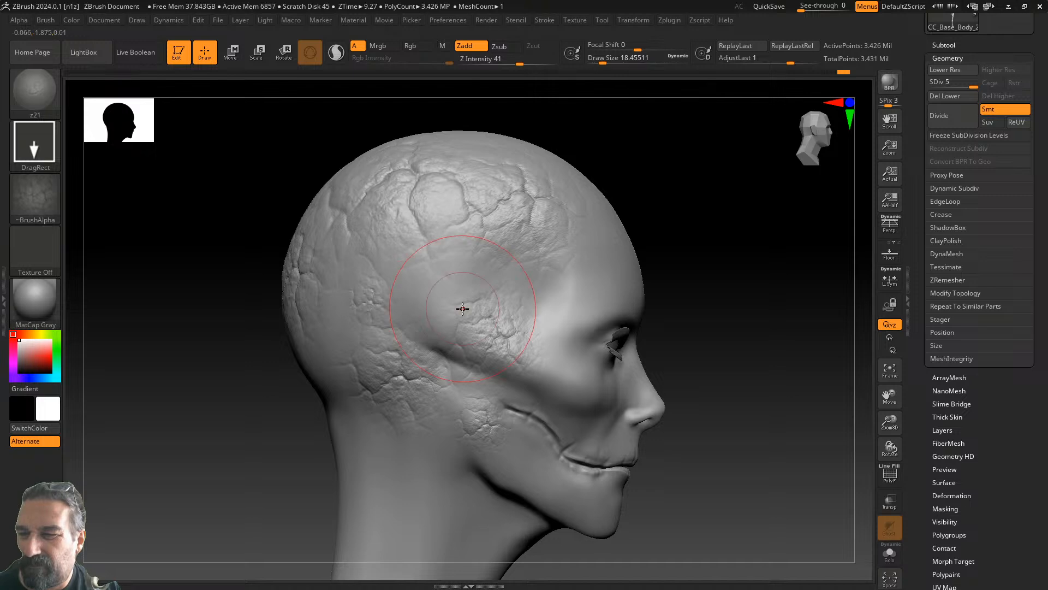
# - Stamp cracked skin over the top of the head, temple, upper head, neck, back of head and crown
pyautogui.moveTo(761, 297); pyautogui.dragTo(575, 239)
pyautogui.moveTo(547, 180); pyautogui.dragTo(577, 303)
pyautogui.moveTo(733, 299); pyautogui.dragTo(657, 344)
pyautogui.moveTo(708, 278); pyautogui.dragTo(755, 370)
pyautogui.moveTo(834, 397)
pyautogui.mouseDown()
pyautogui.moveTo(641, 398)
pyautogui.moveTo(676, 411)
pyautogui.moveTo(566, 418)
pyautogui.mouseUp()
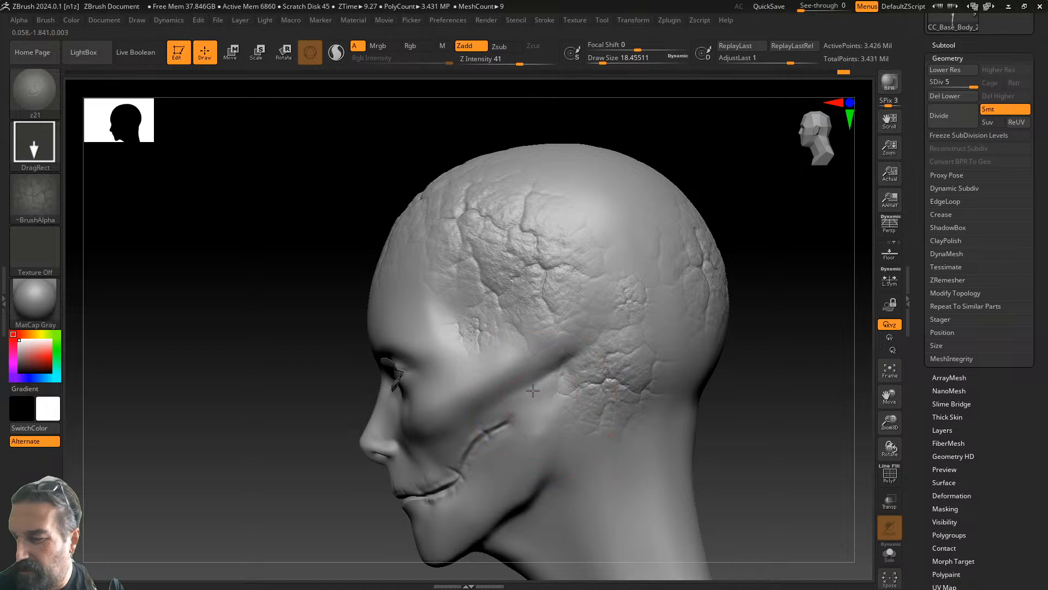
pyautogui.moveTo(644, 449); pyautogui.dragTo(658, 547)
pyautogui.moveTo(678, 274); pyautogui.dragTo(674, 346)
pyautogui.moveTo(626, 184); pyautogui.dragTo(652, 285)
# - Add a small crack patch on the forehead and a larger one on the head's side
pyautogui.moveTo(759, 308)
pyautogui.mouseDown()
pyautogui.moveTo(737, 369)
pyautogui.moveTo(704, 401)
pyautogui.moveTo(723, 491)
pyautogui.mouseUp()
pyautogui.moveTo(771, 424)
pyautogui.mouseDown()
pyautogui.moveTo(657, 474)
pyautogui.moveTo(686, 437)
pyautogui.moveTo(644, 426)
pyautogui.mouseUp()
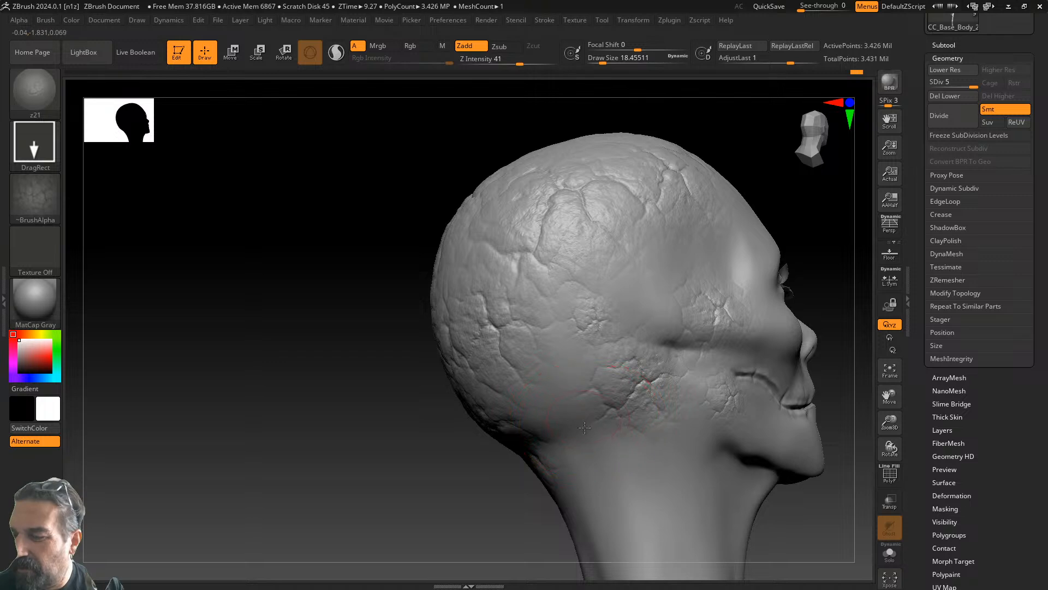
pyautogui.moveTo(815, 468); pyautogui.dragTo(248, 513)
pyautogui.moveTo(476, 251); pyautogui.dragTo(485, 290)
pyautogui.moveTo(337, 344); pyautogui.dragTo(356, 426)
pyautogui.moveTo(617, 465); pyautogui.dragTo(208, 475)
pyautogui.keyDown('alt'); pyautogui.moveTo(617, 425); pyautogui.dragTo(722, 311); pyautogui.keyUp('alt')
pyautogui.moveTo(628, 344)
pyautogui.mouseDown()
pyautogui.moveTo(715, 365)
pyautogui.moveTo(710, 334)
pyautogui.mouseUp()
# - Load the z29 crack brush from the saved crack brushes
pyautogui.click(38, 91)
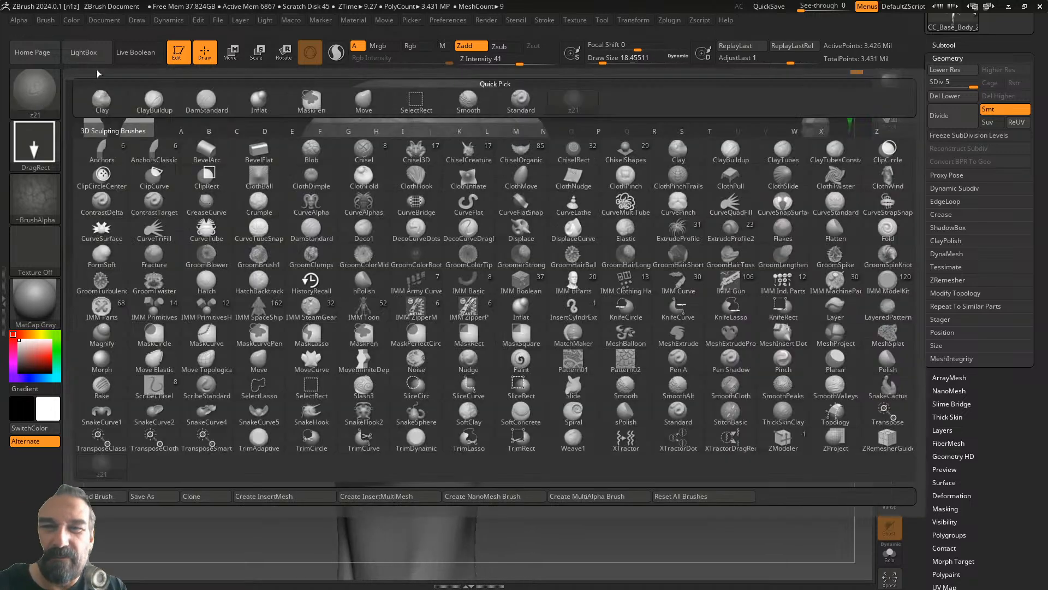
pyautogui.click(92, 76)
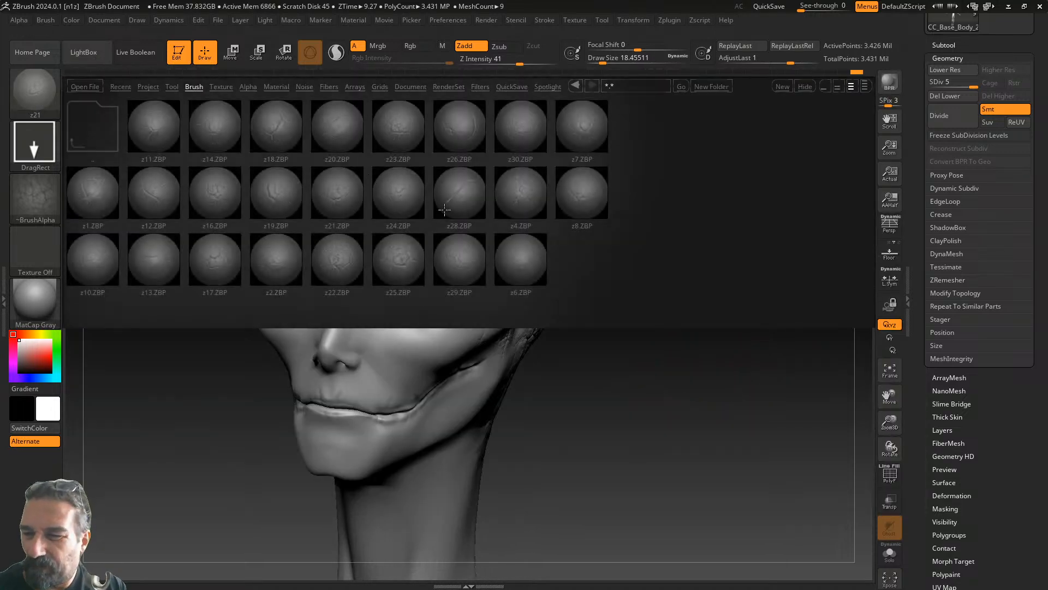
pyautogui.doubleClick(466, 247)
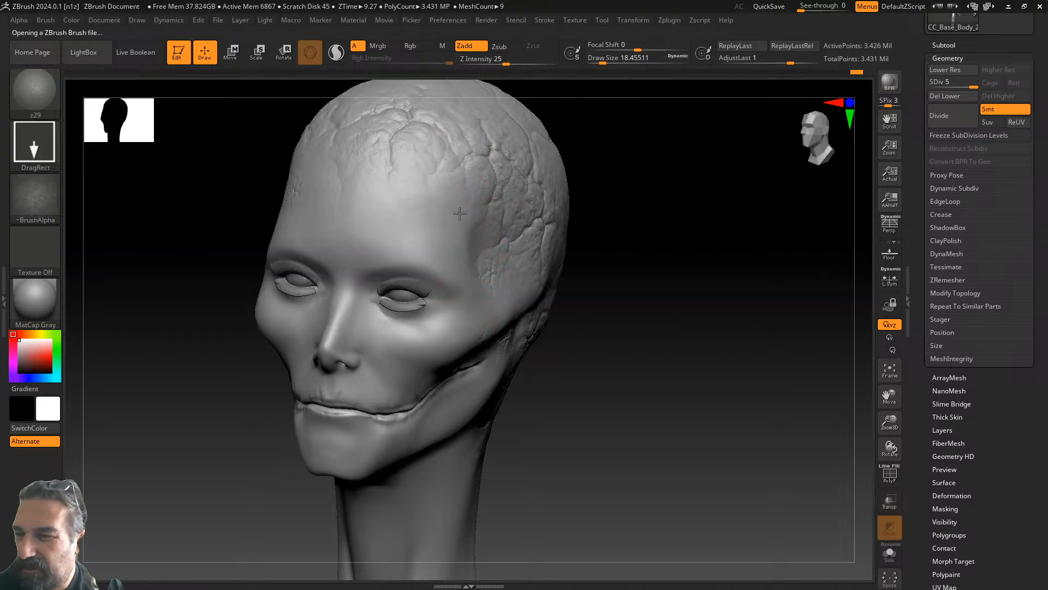
pyautogui.moveTo(487, 258); pyautogui.dragTo(664, 230, button='right')
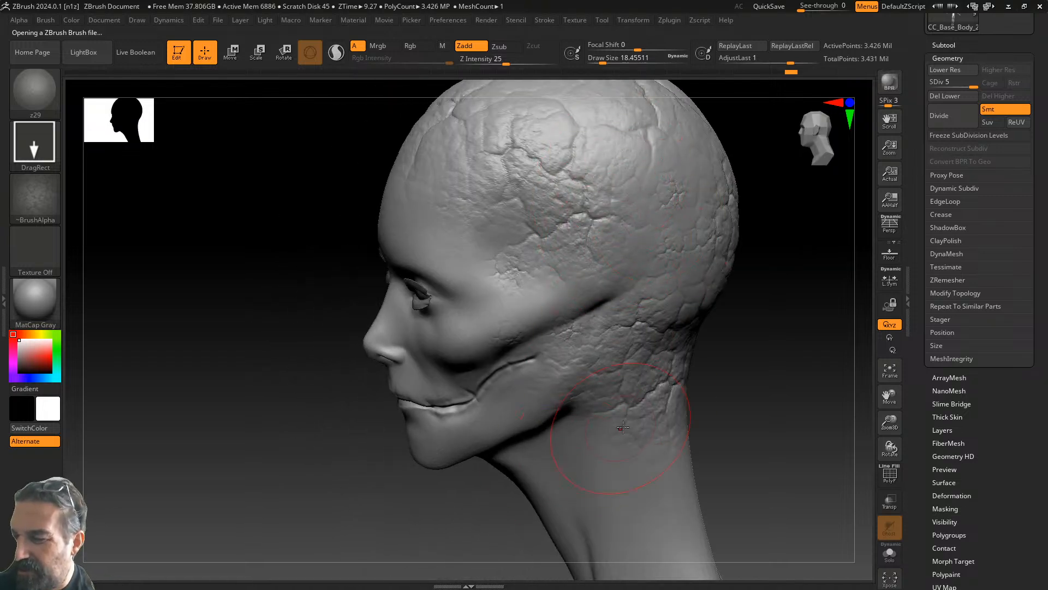
# - Load the z12 crack brush and stamp crack patterns on the upper skull and along the neck
pyautogui.click(84, 55)
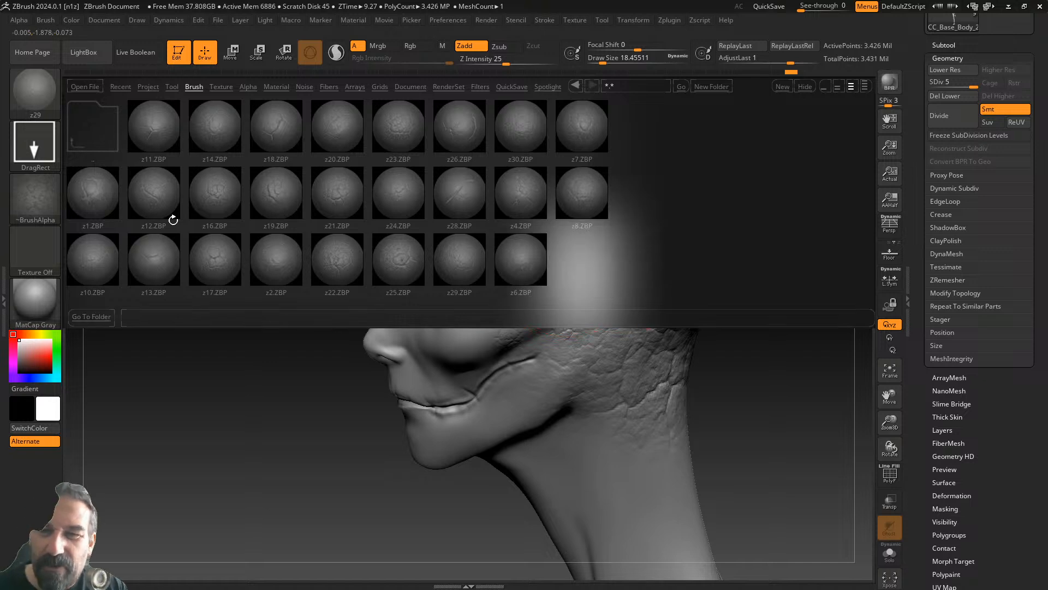
pyautogui.doubleClick(151, 190)
pyautogui.moveTo(617, 126); pyautogui.dragTo(634, 266)
pyautogui.moveTo(786, 305); pyautogui.dragTo(784, 366)
pyautogui.moveTo(615, 531); pyautogui.dragTo(657, 544)
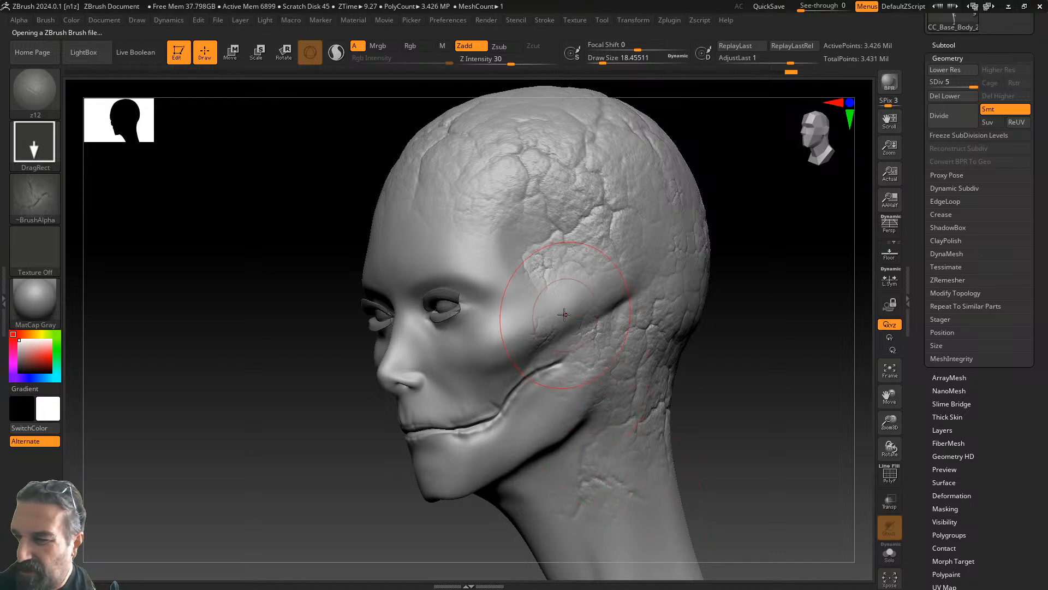
pyautogui.moveTo(720, 235); pyautogui.dragTo(768, 222)
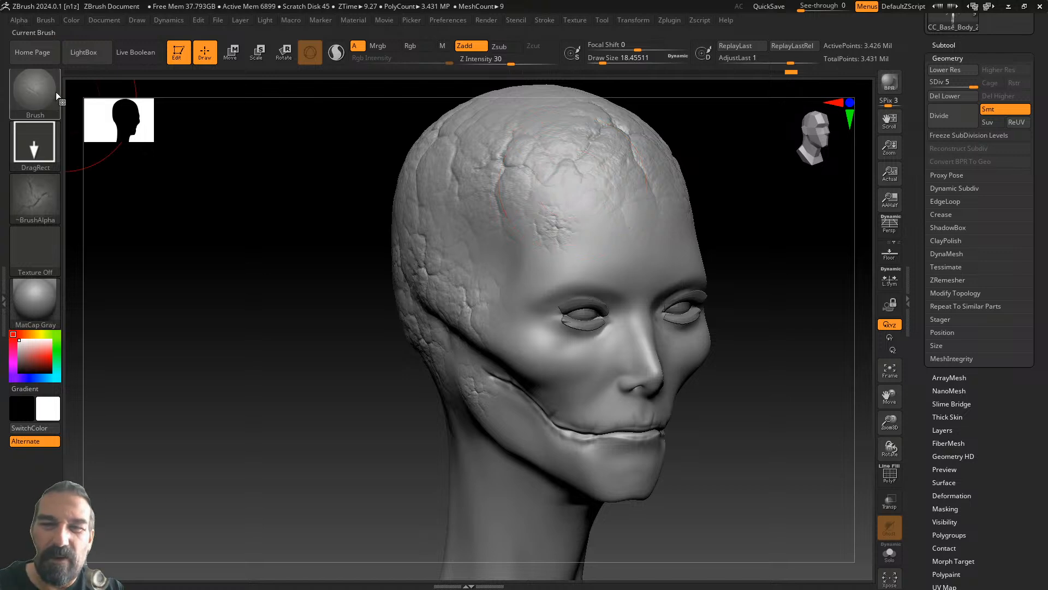
pyautogui.click(87, 55)
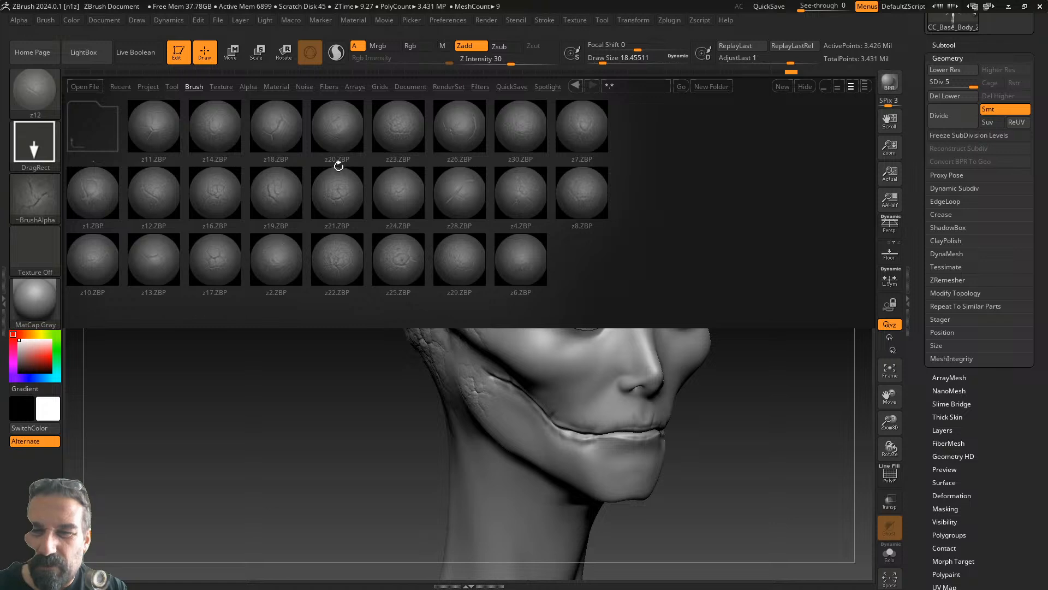
# - Load the z18 crack brush and stamp a long crack across the temple
pyautogui.doubleClick(274, 118)
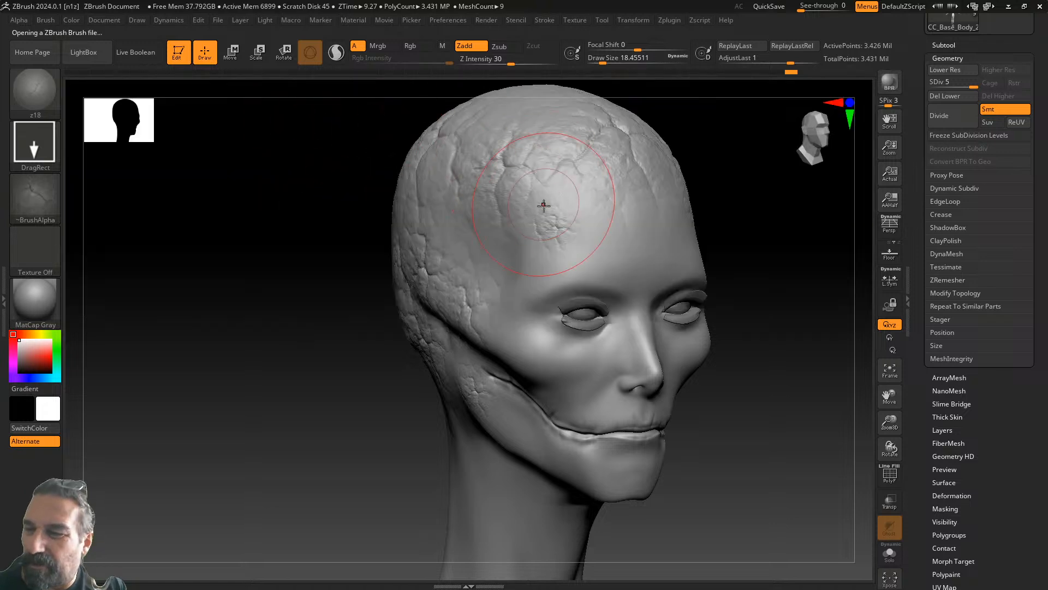
pyautogui.moveTo(511, 292); pyautogui.dragTo(428, 392)
pyautogui.moveTo(806, 382)
pyautogui.mouseDown()
pyautogui.moveTo(667, 382)
pyautogui.moveTo(704, 382)
pyautogui.mouseUp()
pyautogui.moveTo(478, 361); pyautogui.dragTo(359, 339)
pyautogui.moveTo(720, 300)
pyautogui.mouseDown()
pyautogui.moveTo(764, 304)
pyautogui.moveTo(727, 311)
pyautogui.mouseUp()
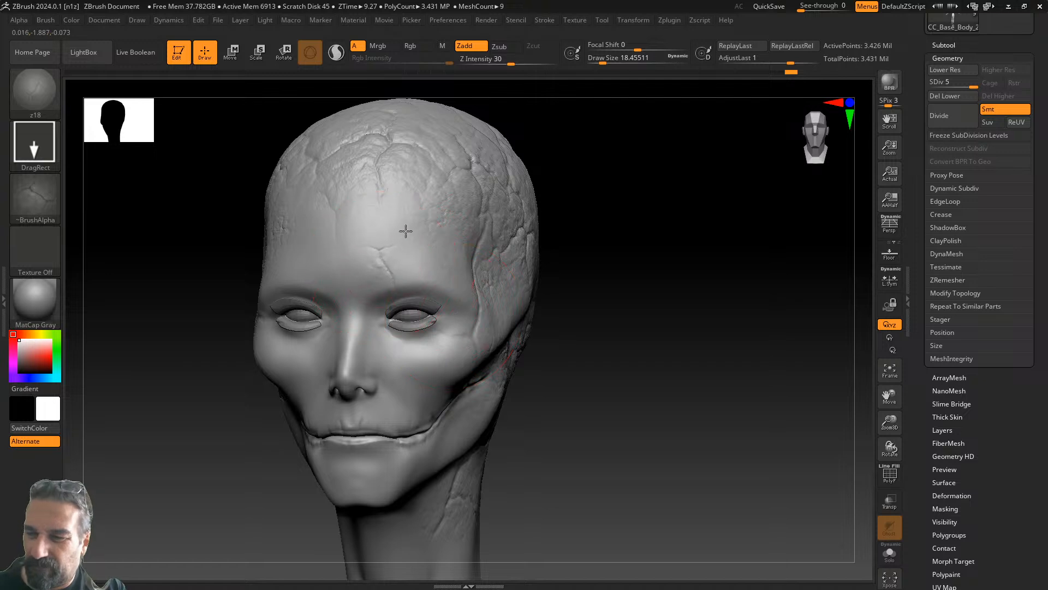
# - Stamp a larger crack across the forehead and another across the cheek and jaw
pyautogui.moveTo(401, 210); pyautogui.dragTo(490, 287)
pyautogui.moveTo(568, 332); pyautogui.dragTo(657, 278)
pyautogui.moveTo(649, 356); pyautogui.dragTo(563, 342)
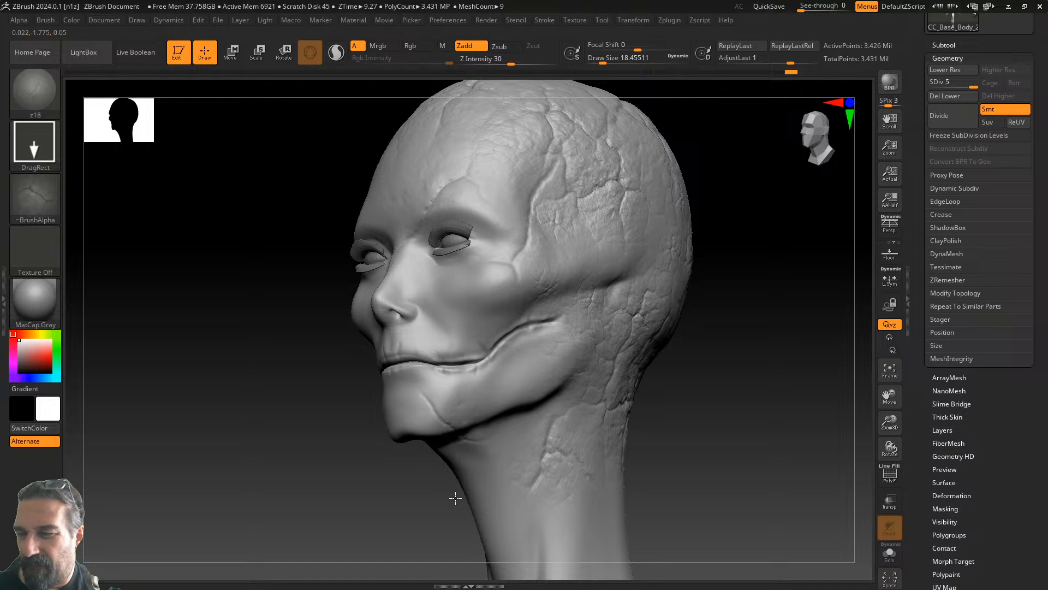
pyautogui.moveTo(644, 404); pyautogui.dragTo(749, 371)
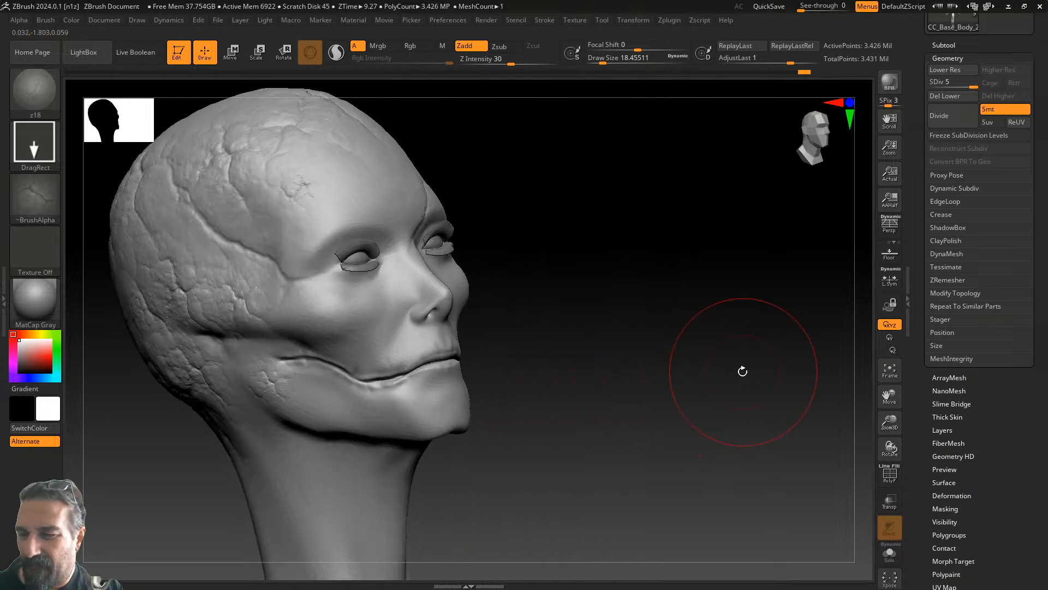
pyautogui.moveTo(288, 420); pyautogui.dragTo(260, 433)
pyautogui.moveTo(540, 335); pyautogui.dragTo(648, 321)
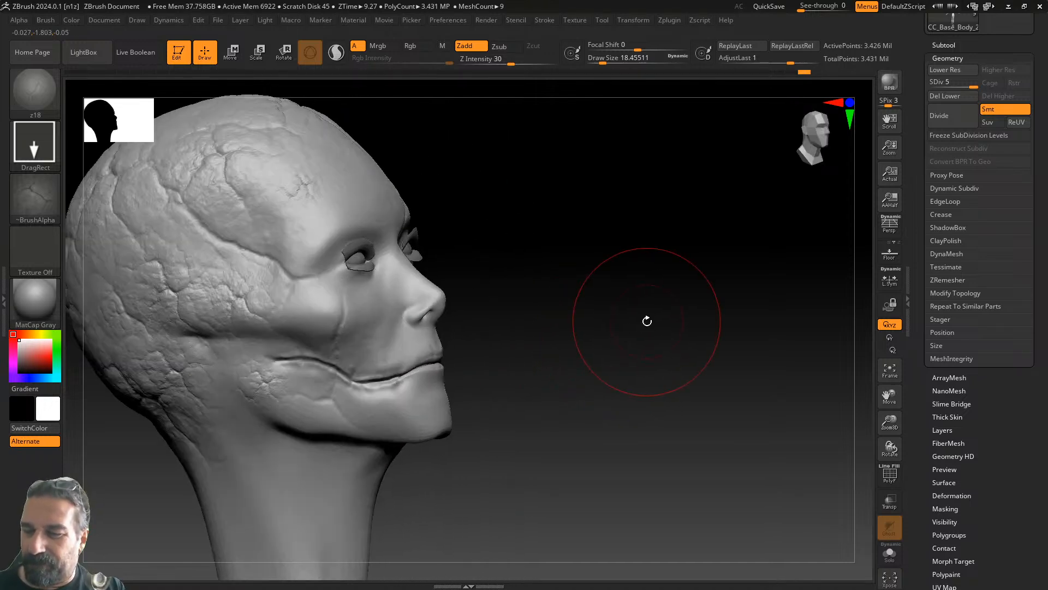
pyautogui.moveTo(596, 350); pyautogui.dragTo(588, 345)
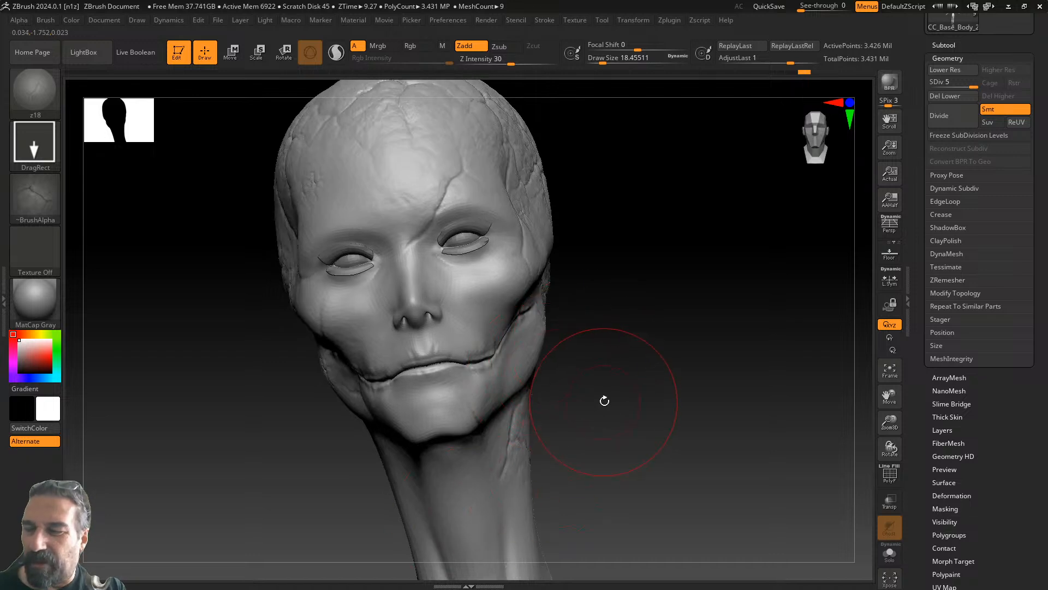
pyautogui.moveTo(604, 403); pyautogui.dragTo(610, 398)
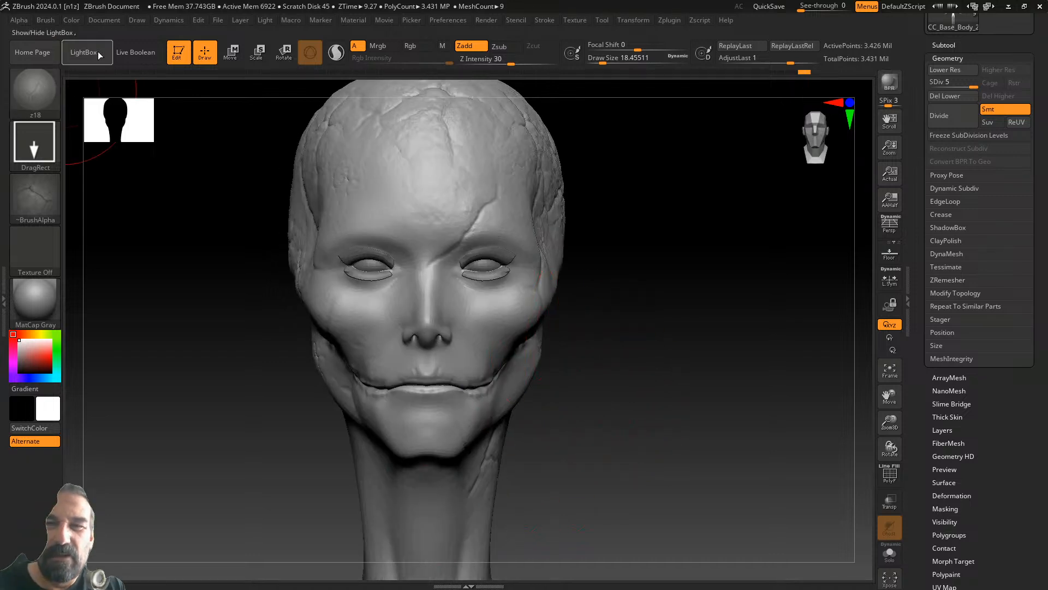
# - Load a creature skin pattern brush from the creature skin brushes folder
pyautogui.click(97, 55)
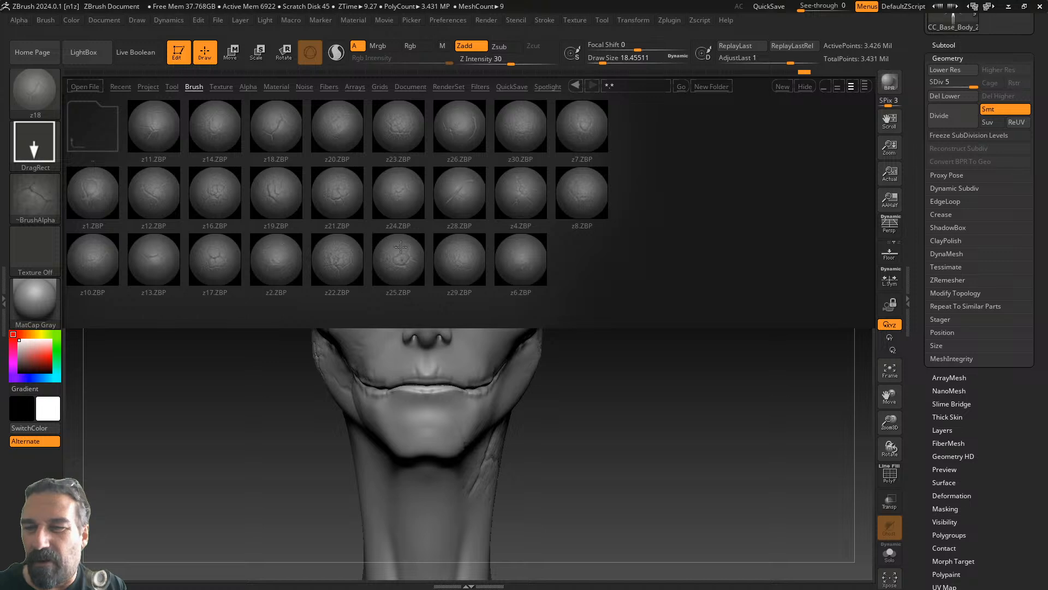
pyautogui.click(103, 117)
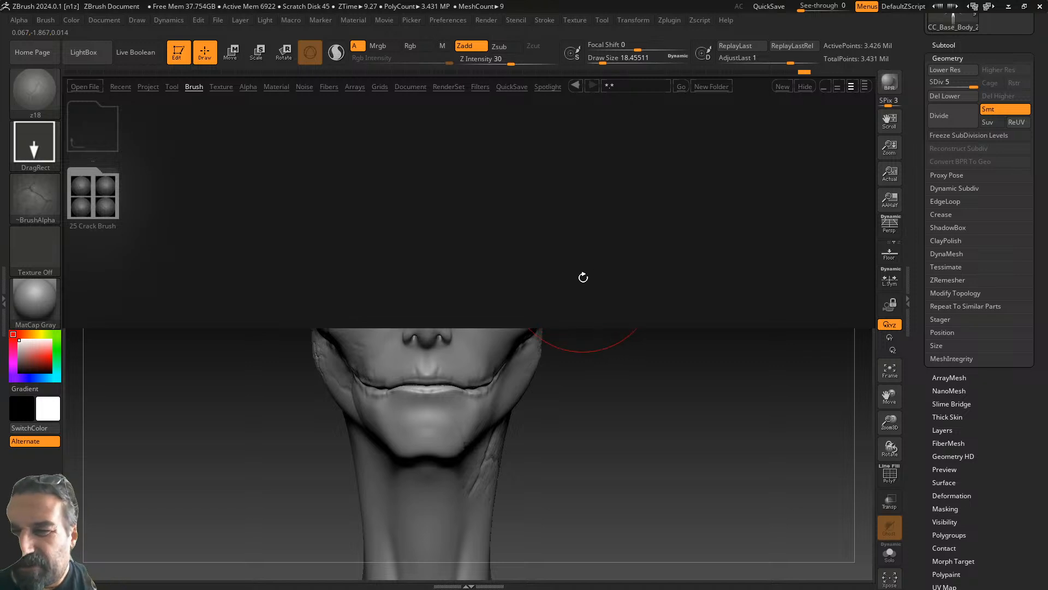
pyautogui.click(101, 143)
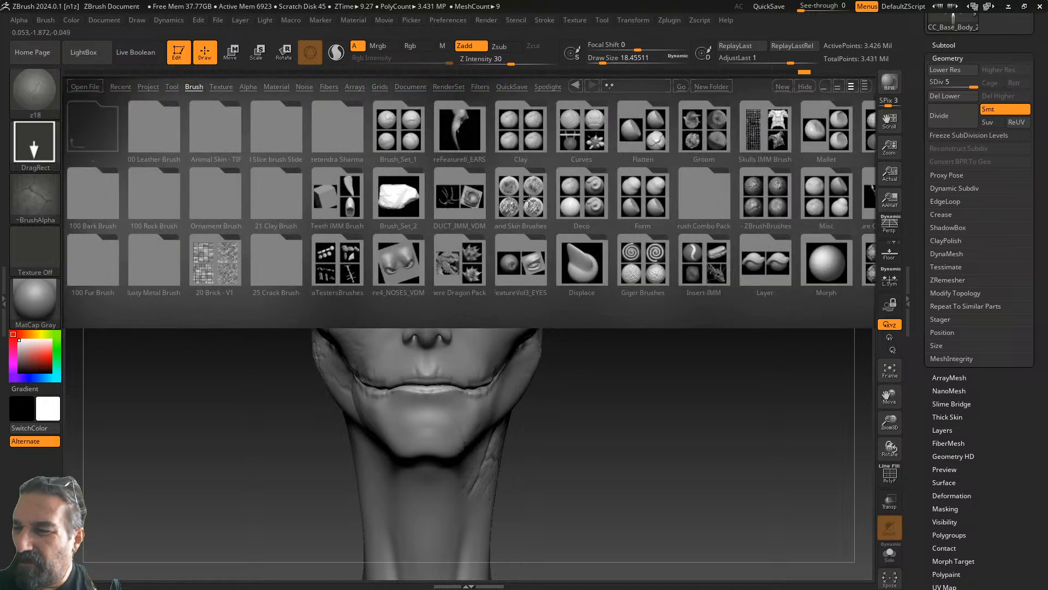
pyautogui.click(528, 200)
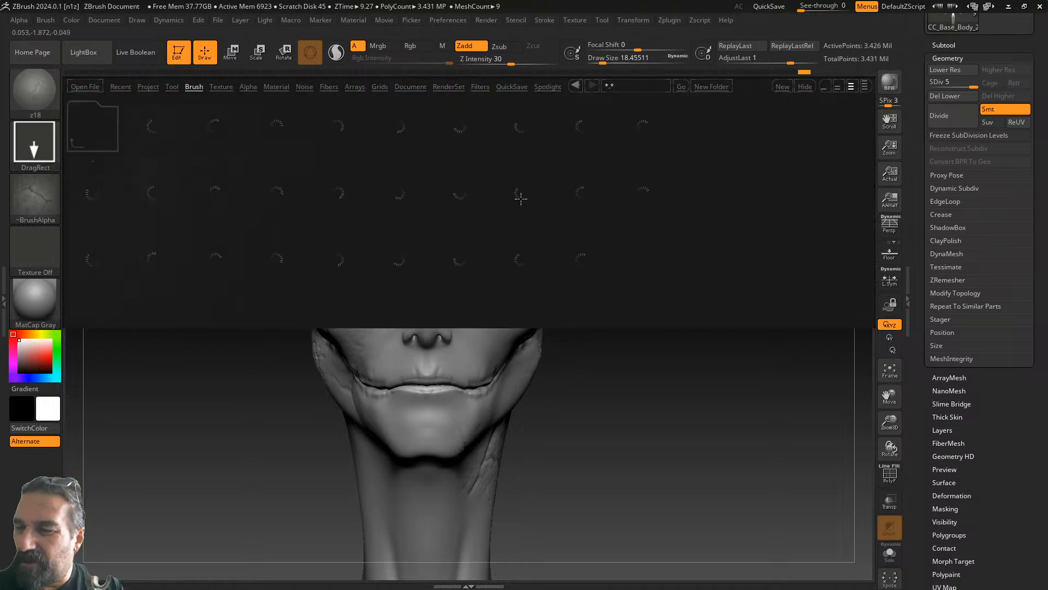
pyautogui.doubleClick(145, 199)
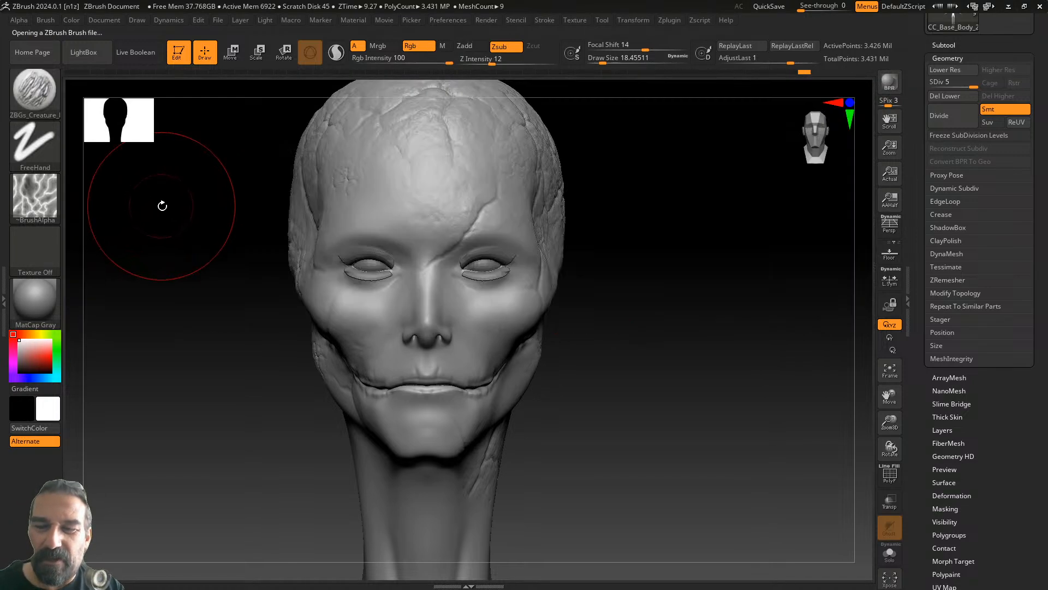
# - Halve Draw Size to about 9.4, set Z Intensity to 10, and sculpt a raised wrinkle below the jaw
pyautogui.moveTo(644, 342)
pyautogui.mouseDown()
pyautogui.moveTo(620, 348)
pyautogui.moveTo(599, 381)
pyautogui.moveTo(623, 367)
pyautogui.mouseUp()
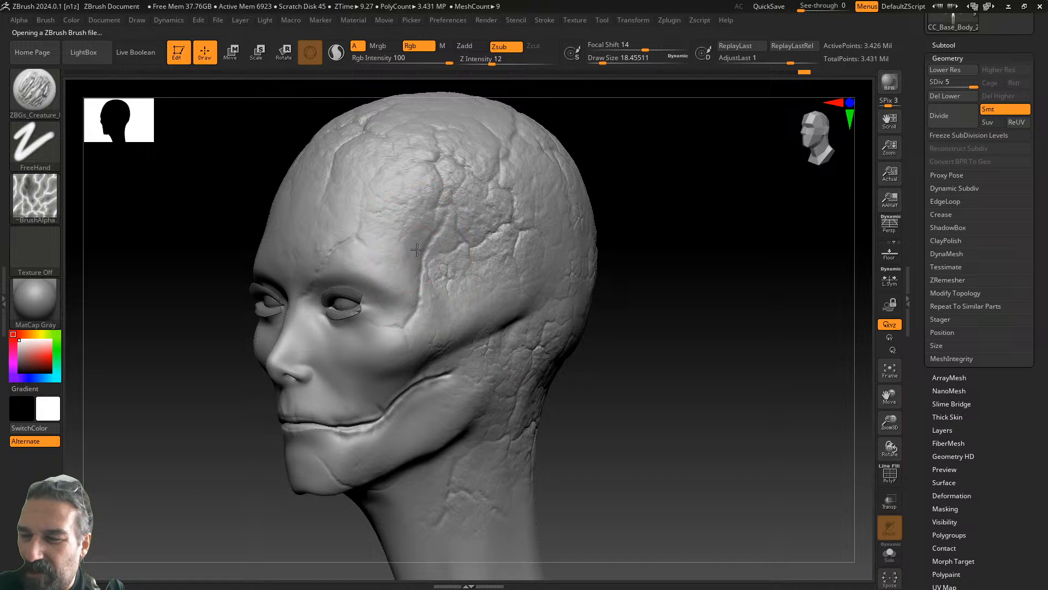
pyautogui.press('ctrl')
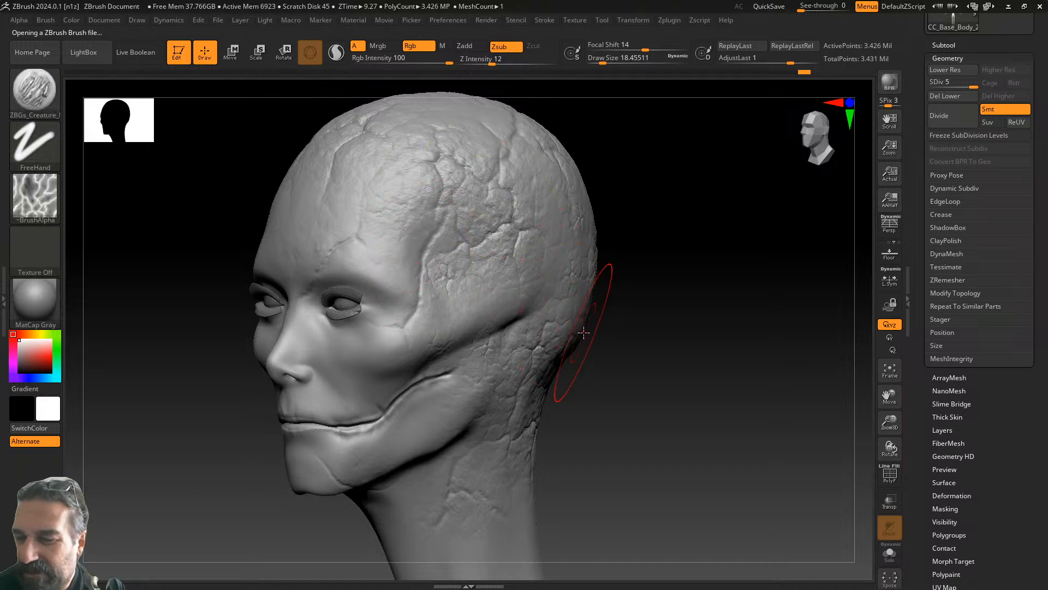
pyautogui.moveTo(603, 60); pyautogui.dragTo(598, 59)
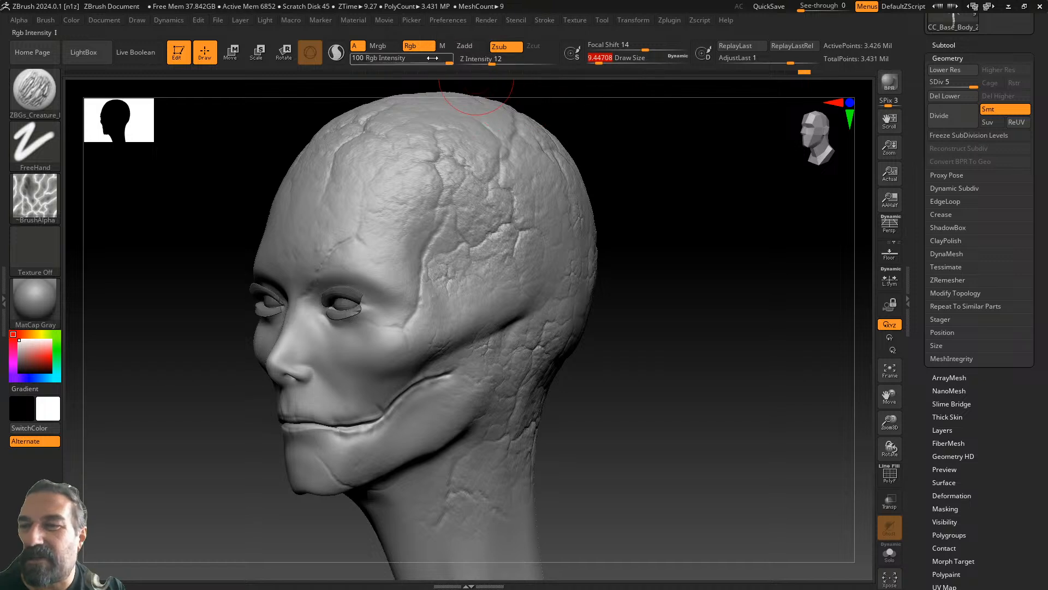
pyautogui.moveTo(492, 60); pyautogui.dragTo(477, 58)
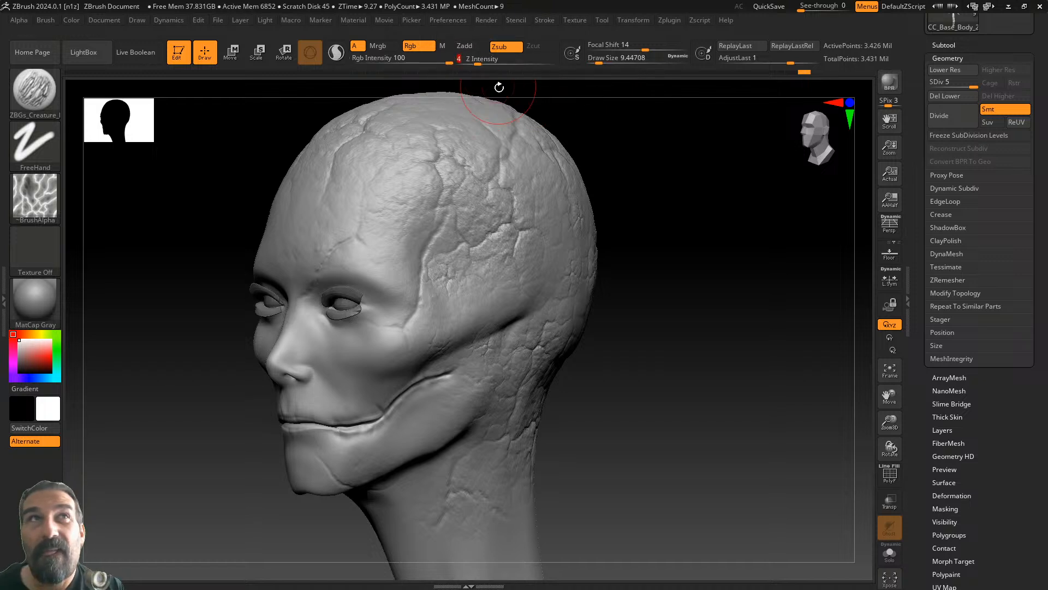
pyautogui.moveTo(577, 378); pyautogui.dragTo(558, 362)
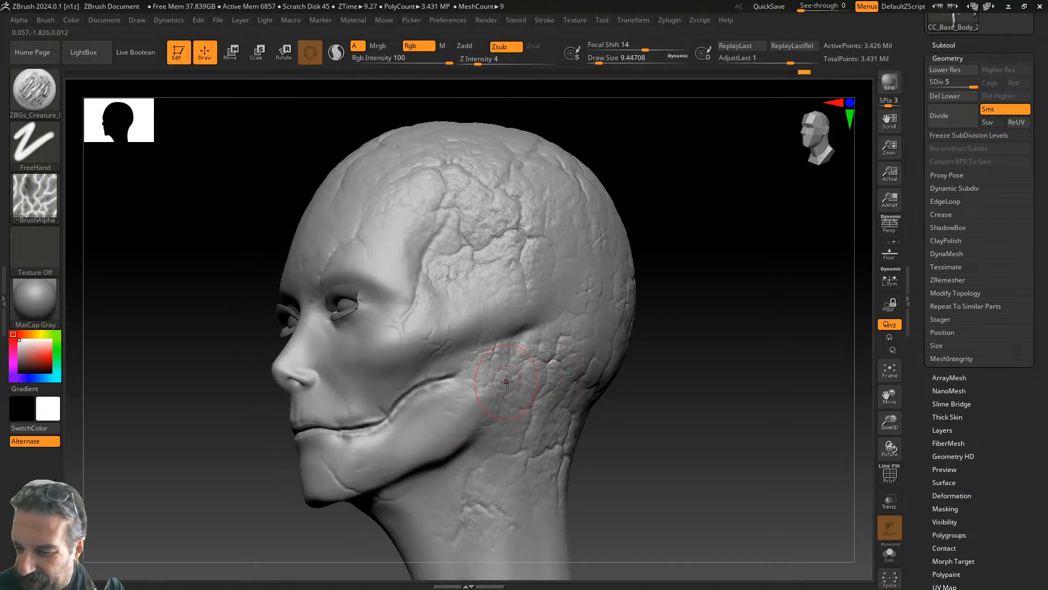
pyautogui.moveTo(482, 60); pyautogui.dragTo(489, 60)
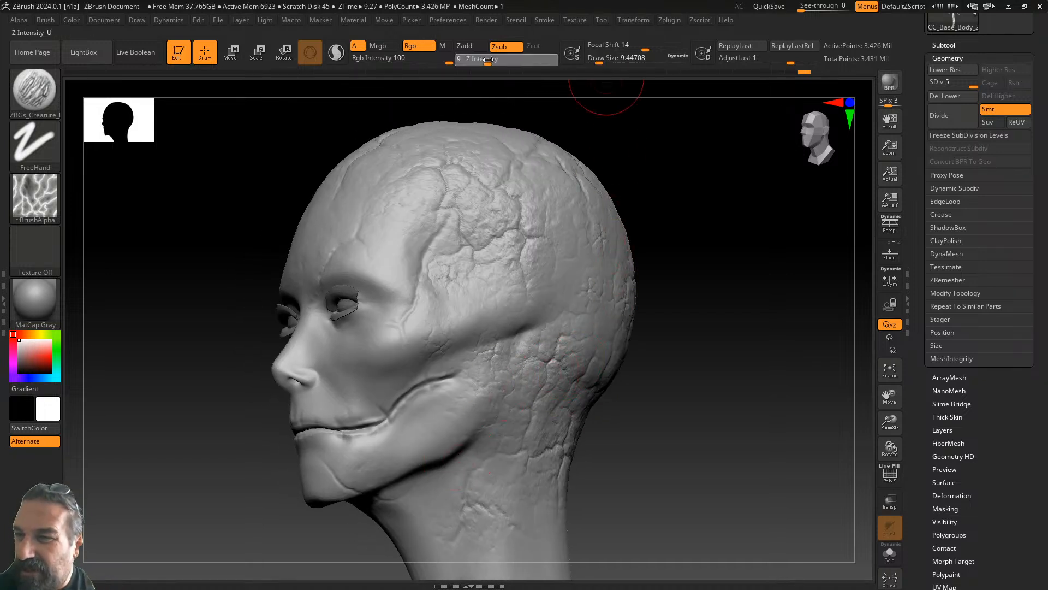
pyautogui.moveTo(467, 448); pyautogui.dragTo(491, 413)
pyautogui.moveTo(663, 377); pyautogui.dragTo(609, 380)
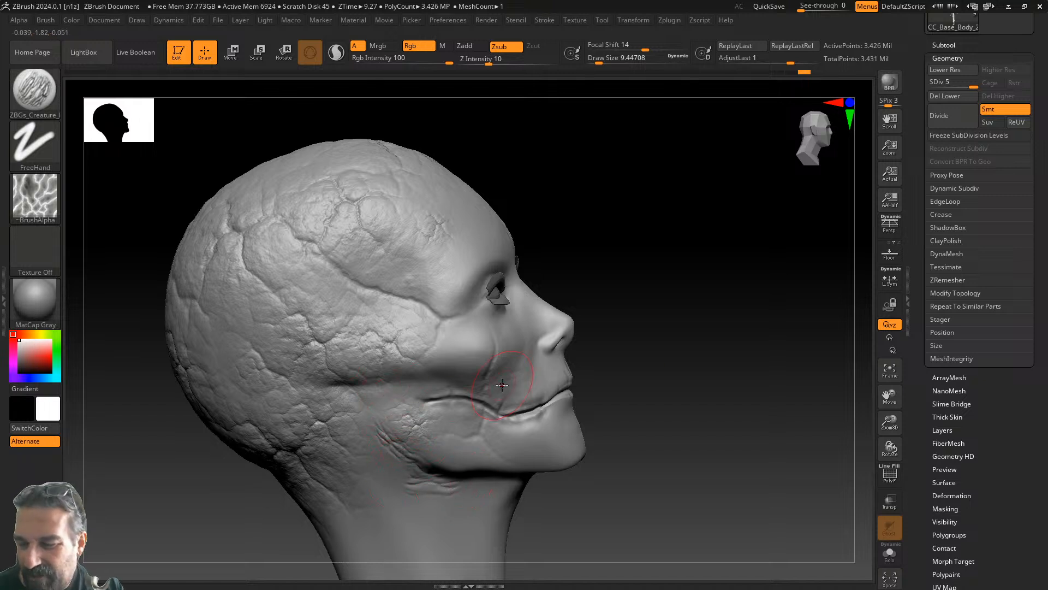
# - Undo the neck wrinkle, set Draw Size about 20 and Z Intensity 6, and carve a jaw-to-neck crease
pyautogui.moveTo(628, 367); pyautogui.dragTo(634, 333)
pyautogui.hotkey('ctrl', 'z')
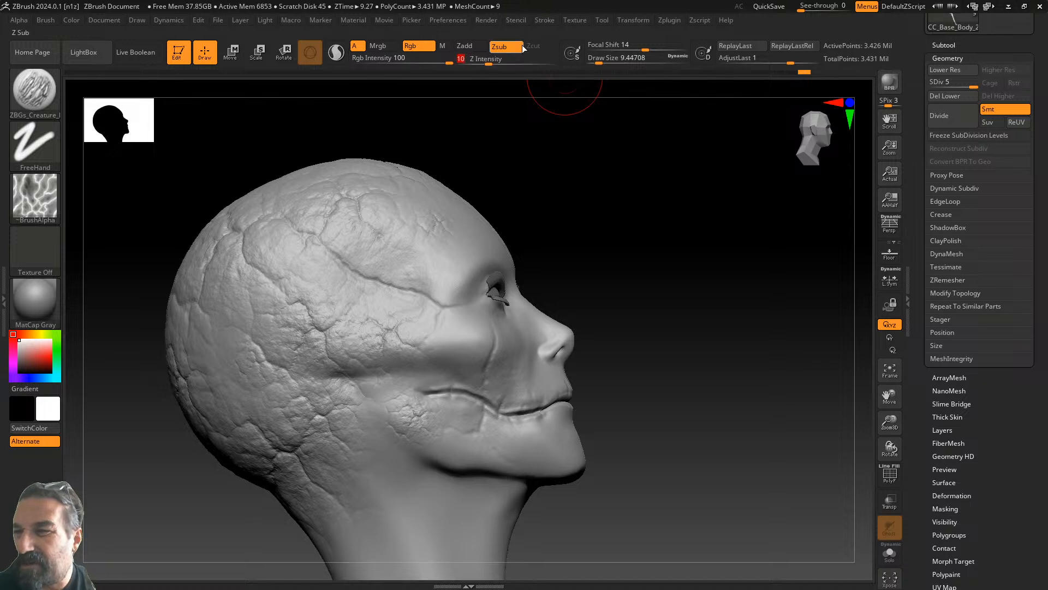
pyautogui.moveTo(605, 59); pyautogui.dragTo(600, 59)
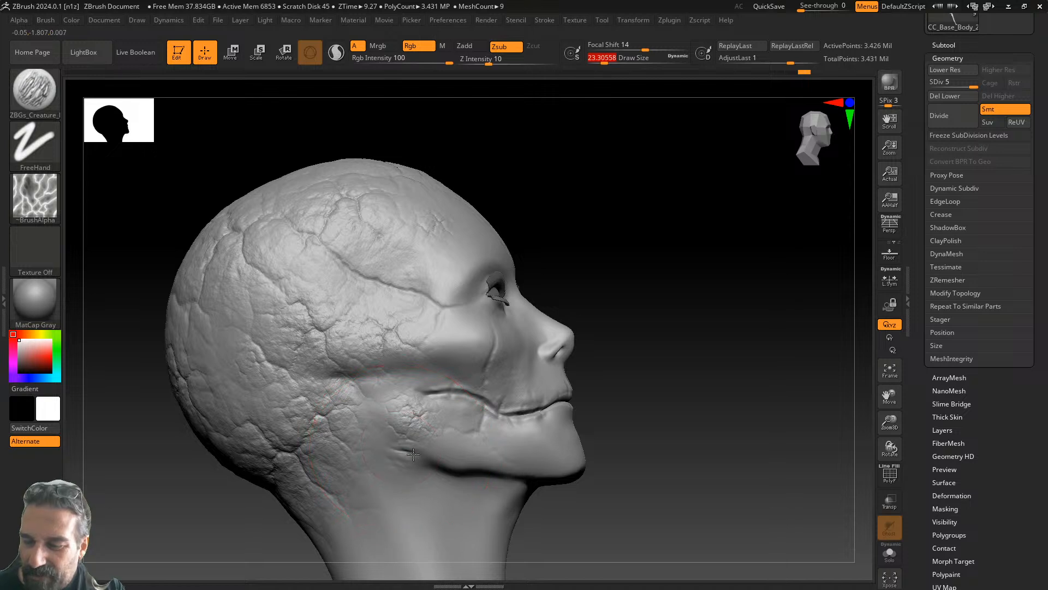
pyautogui.click(485, 58)
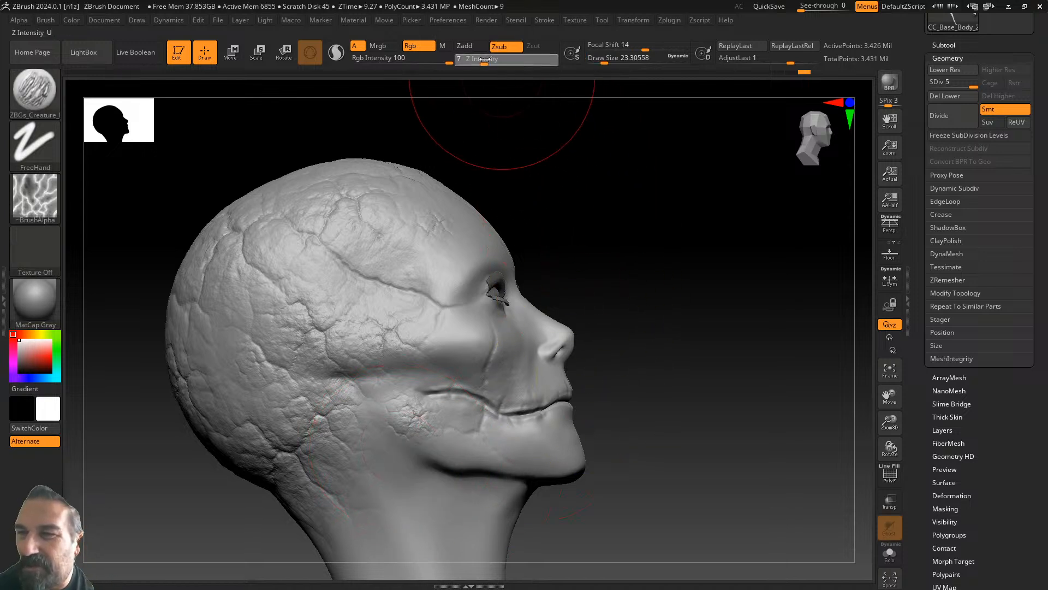
pyautogui.moveTo(480, 59); pyautogui.dragTo(482, 59)
pyautogui.moveTo(605, 59); pyautogui.dragTo(603, 59)
pyautogui.moveTo(432, 478); pyautogui.dragTo(476, 483)
# - Sculpt cracks below the skull, across its base, and over the side and lower back of the skull
pyautogui.moveTo(680, 395)
pyautogui.mouseDown()
pyautogui.moveTo(635, 402)
pyautogui.moveTo(586, 444)
pyautogui.moveTo(570, 439)
pyautogui.moveTo(670, 403)
pyautogui.moveTo(656, 352)
pyautogui.mouseUp()
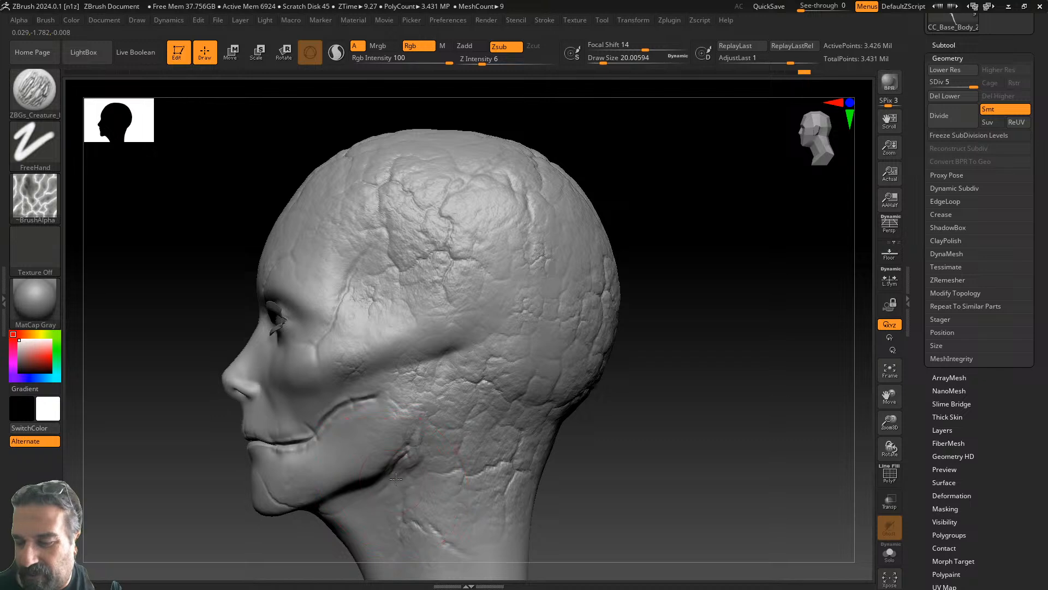
pyautogui.moveTo(622, 386); pyautogui.dragTo(625, 274)
pyautogui.moveTo(628, 334); pyautogui.dragTo(566, 328)
pyautogui.moveTo(386, 332)
pyautogui.mouseDown()
pyautogui.moveTo(463, 343)
pyautogui.moveTo(385, 310)
pyautogui.mouseUp()
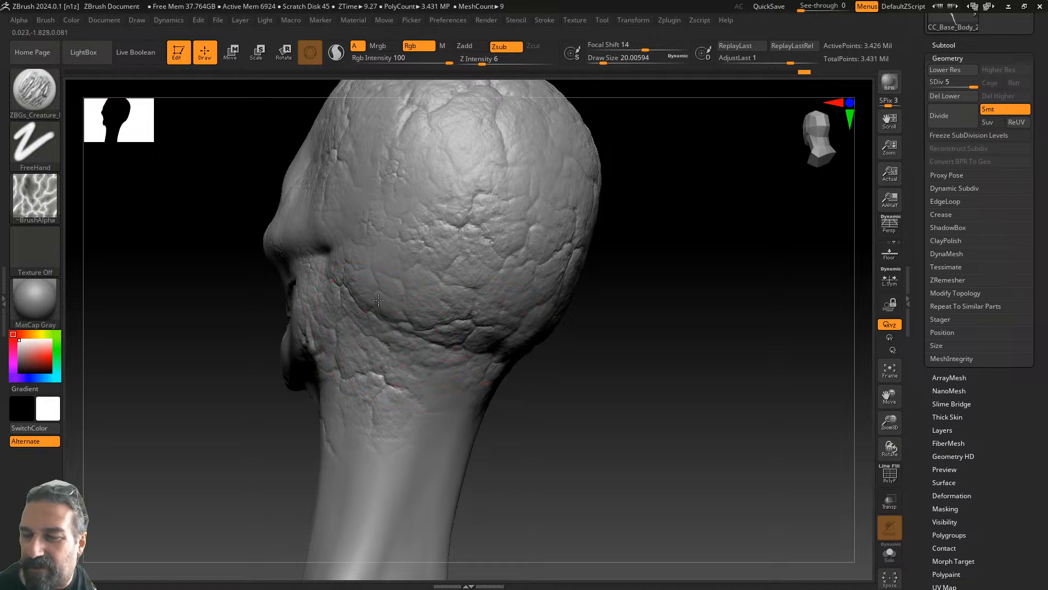
pyautogui.moveTo(613, 320); pyautogui.dragTo(562, 323)
pyautogui.moveTo(465, 321)
pyautogui.mouseDown()
pyautogui.moveTo(584, 349)
pyautogui.moveTo(562, 346)
pyautogui.mouseUp()
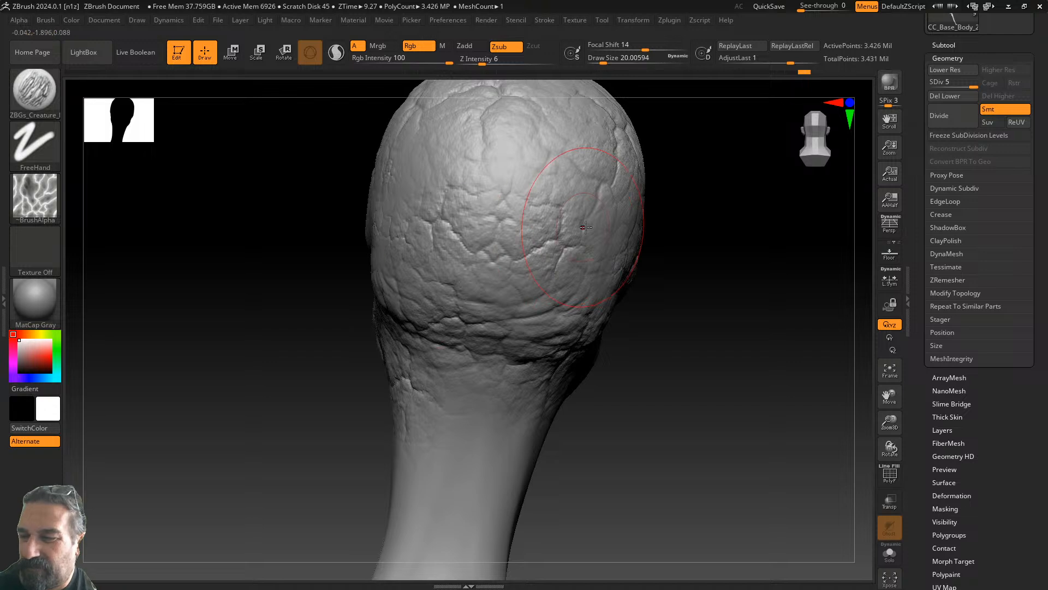
pyautogui.moveTo(660, 213); pyautogui.dragTo(718, 217)
pyautogui.moveTo(379, 253)
pyautogui.mouseDown()
pyautogui.moveTo(433, 293)
pyautogui.moveTo(460, 334)
pyautogui.mouseUp()
pyautogui.moveTo(349, 302); pyautogui.dragTo(458, 369)
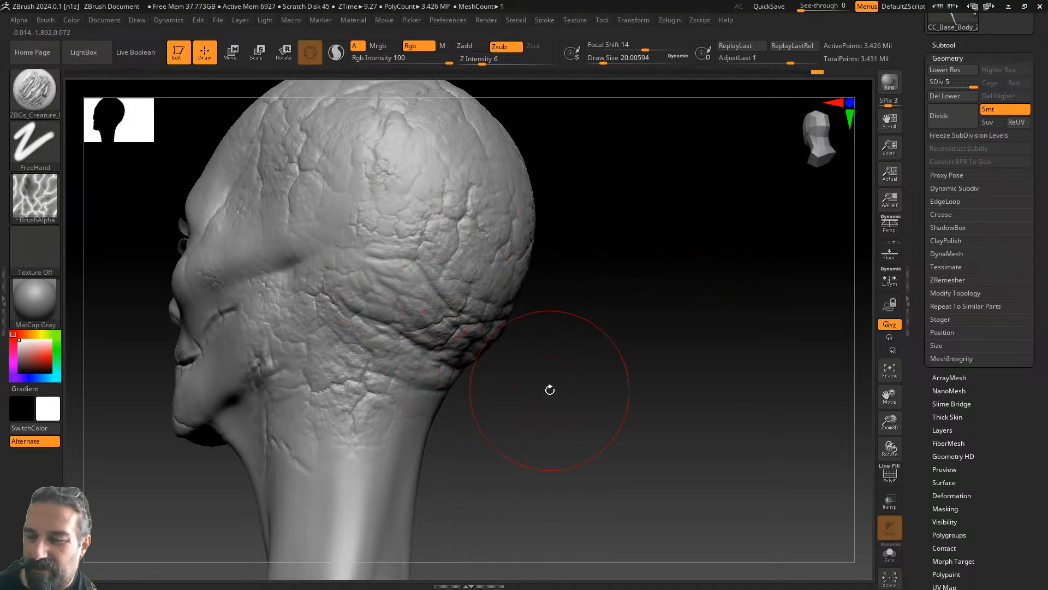
# - Add crack detail below the ear on the left side of the head
pyautogui.moveTo(534, 393); pyautogui.dragTo(508, 375)
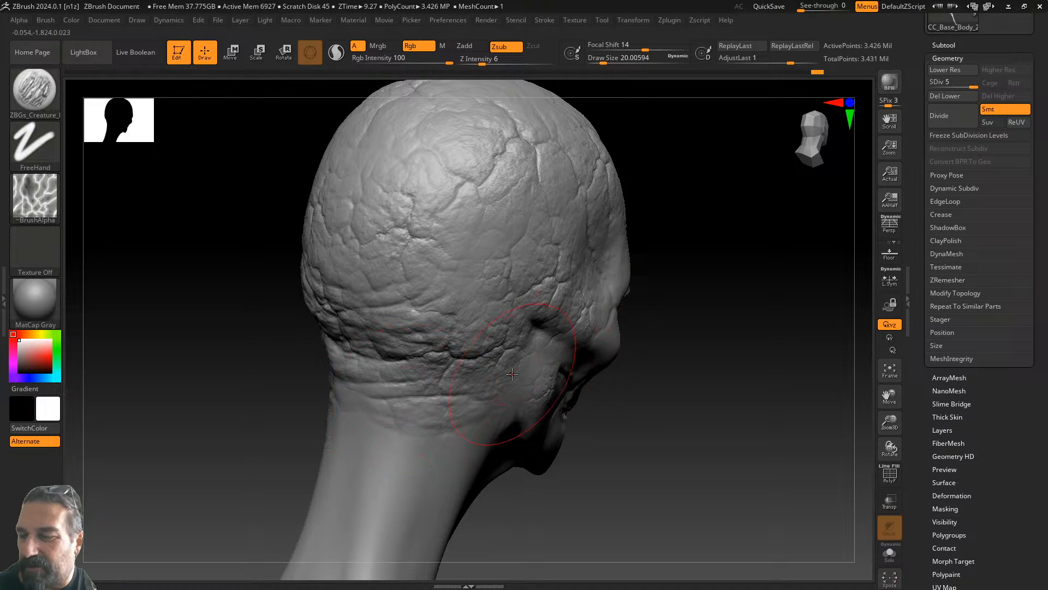
pyautogui.moveTo(595, 289); pyautogui.dragTo(639, 293, button='right')
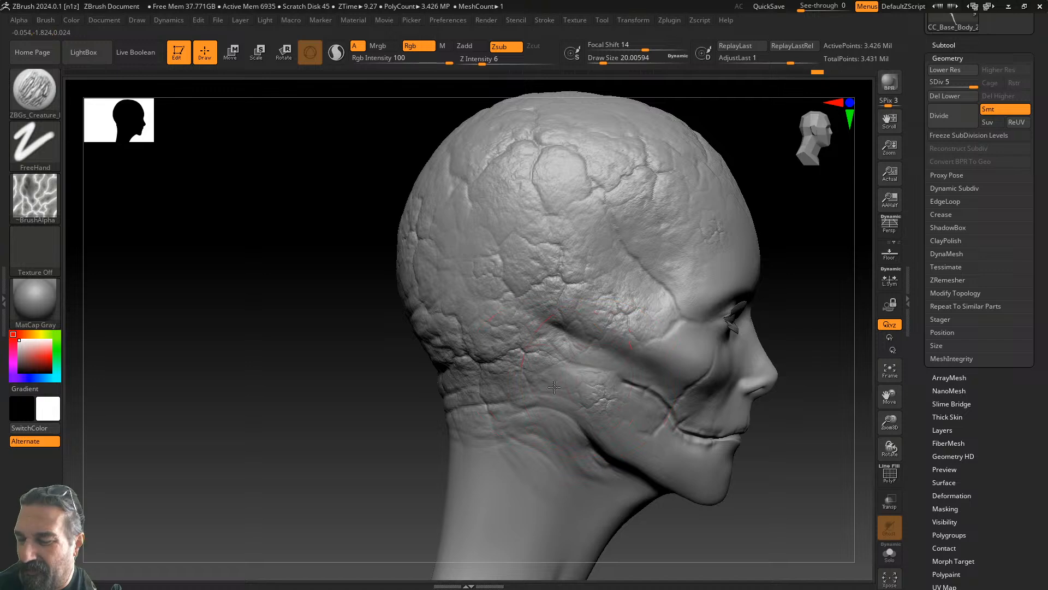
pyautogui.moveTo(360, 447)
pyautogui.mouseDown()
pyautogui.moveTo(486, 431)
pyautogui.moveTo(552, 409)
pyautogui.mouseUp()
pyautogui.moveTo(584, 331); pyautogui.dragTo(524, 362)
pyautogui.moveTo(602, 363)
pyautogui.mouseDown()
pyautogui.moveTo(546, 390)
pyautogui.moveTo(522, 423)
pyautogui.mouseUp()
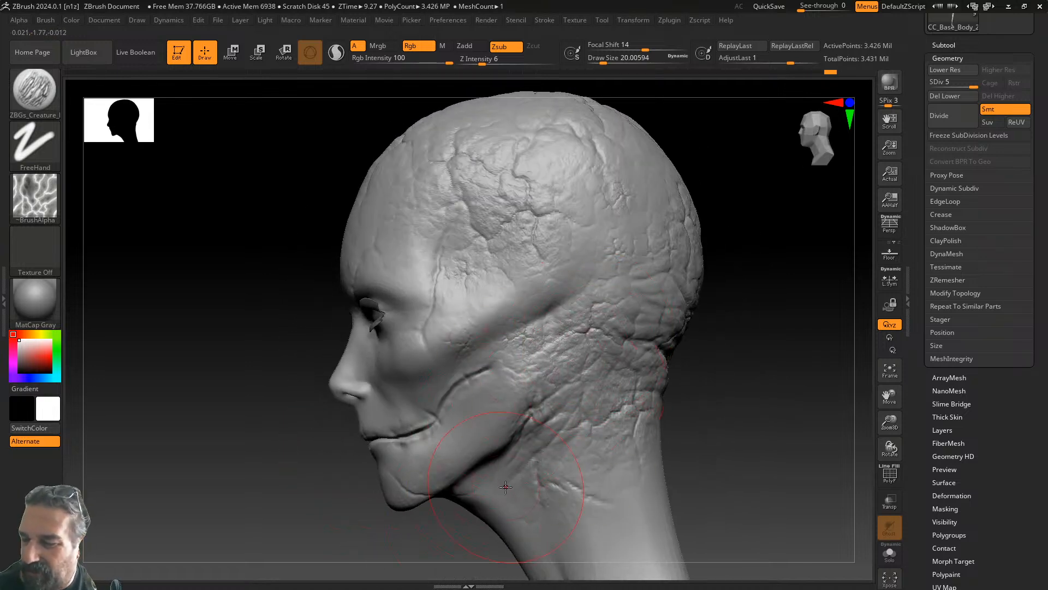
pyautogui.moveTo(728, 422)
pyautogui.mouseDown()
pyautogui.moveTo(767, 411)
pyautogui.moveTo(703, 447)
pyautogui.moveTo(541, 367)
pyautogui.mouseUp()
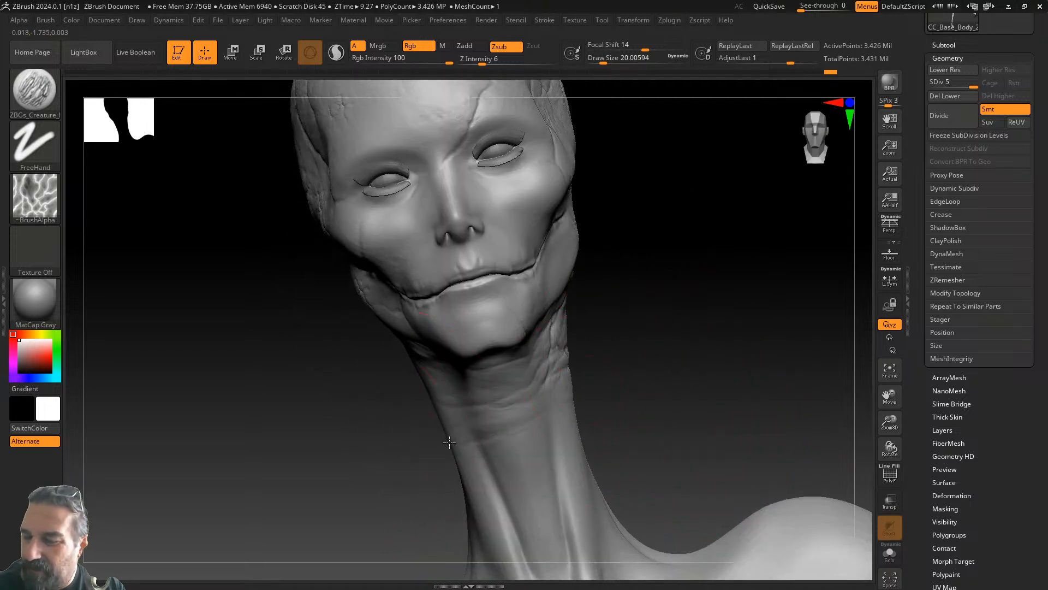
# - Sculpt short wrinkle creases on the left side and front of the neck
pyautogui.moveTo(705, 374); pyautogui.dragTo(636, 378)
pyautogui.moveTo(746, 375); pyautogui.dragTo(717, 389)
pyautogui.moveTo(636, 396); pyautogui.dragTo(599, 402)
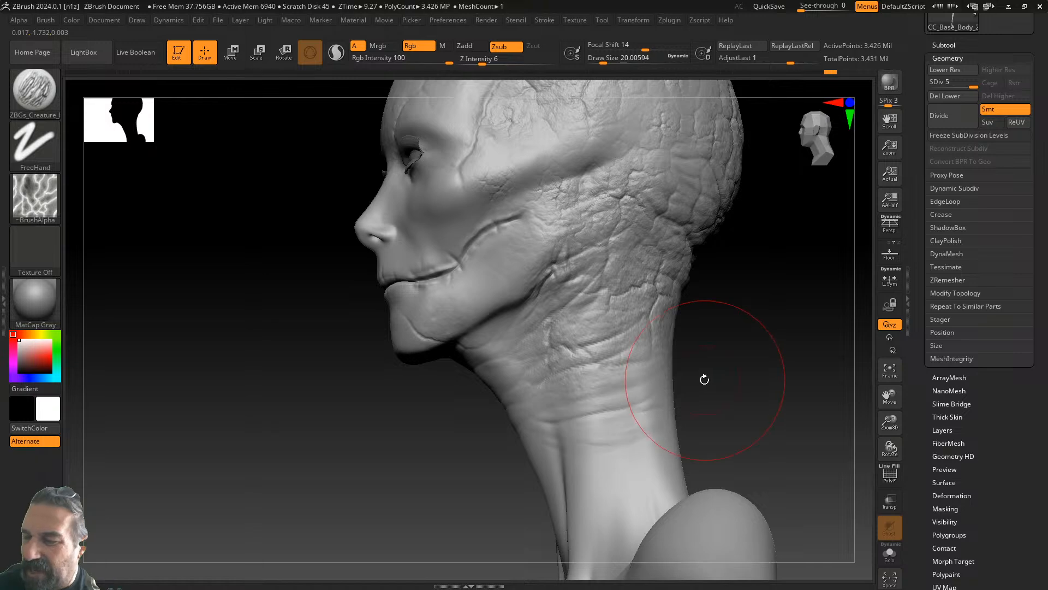
pyautogui.moveTo(706, 379); pyautogui.dragTo(808, 369)
pyautogui.moveTo(634, 385); pyautogui.dragTo(620, 368)
pyautogui.moveTo(402, 394); pyautogui.dragTo(476, 384)
# - Add short wrinkles to the back of the neck and its left side
pyautogui.moveTo(636, 416)
pyautogui.mouseDown()
pyautogui.moveTo(531, 430)
pyautogui.moveTo(422, 400)
pyautogui.mouseUp()
pyautogui.moveTo(302, 368); pyautogui.dragTo(375, 388)
pyautogui.moveTo(413, 434)
pyautogui.mouseDown()
pyautogui.moveTo(562, 407)
pyautogui.moveTo(508, 404)
pyautogui.mouseUp()
pyautogui.moveTo(425, 414)
pyautogui.mouseDown()
pyautogui.moveTo(559, 385)
pyautogui.moveTo(720, 323)
pyautogui.mouseUp()
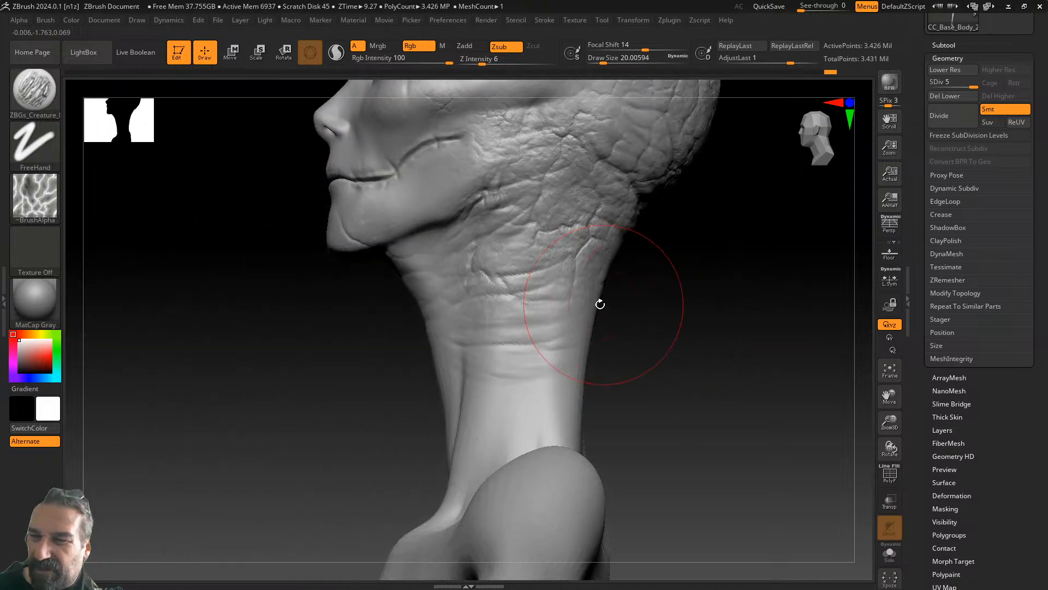
pyautogui.moveTo(422, 244); pyautogui.dragTo(491, 214)
pyautogui.moveTo(394, 427); pyautogui.dragTo(440, 425)
pyautogui.moveTo(443, 386); pyautogui.dragTo(518, 372)
# - Carve further wrinkles across the back of the neck from rear views
pyautogui.moveTo(394, 437); pyautogui.dragTo(571, 424)
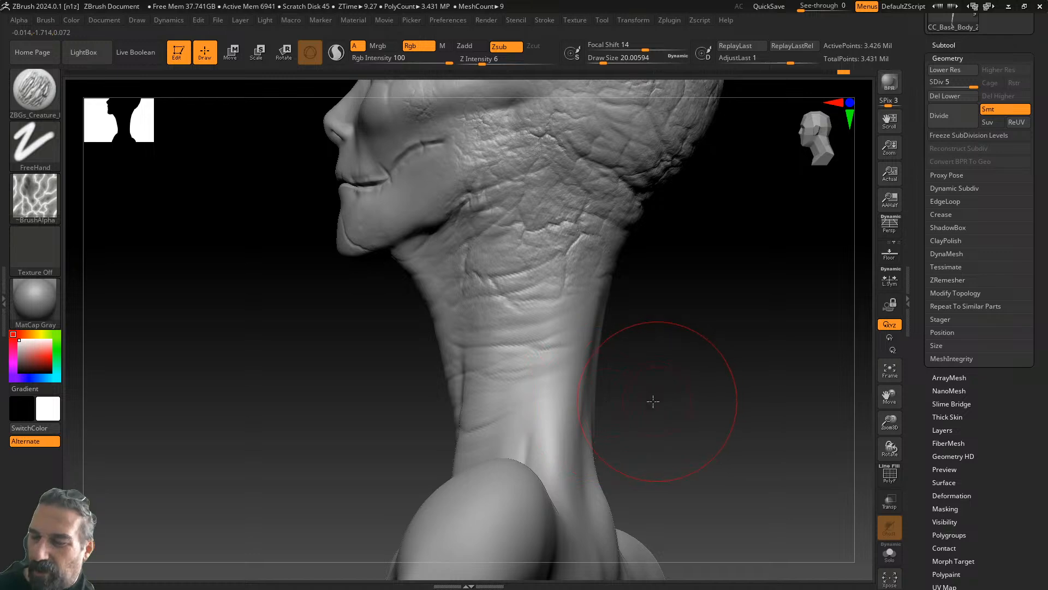
pyautogui.moveTo(657, 398); pyautogui.dragTo(551, 402)
pyautogui.moveTo(693, 402); pyautogui.dragTo(558, 342)
pyautogui.moveTo(713, 370); pyautogui.dragTo(830, 358)
pyautogui.moveTo(582, 357); pyautogui.dragTo(702, 336)
pyautogui.moveTo(581, 295); pyautogui.dragTo(568, 349)
pyautogui.moveTo(519, 355)
pyautogui.mouseDown()
pyautogui.moveTo(767, 336)
pyautogui.moveTo(507, 327)
pyautogui.mouseUp()
pyautogui.moveTo(639, 311)
pyautogui.mouseDown()
pyautogui.moveTo(559, 338)
pyautogui.moveTo(637, 330)
pyautogui.moveTo(637, 302)
pyautogui.moveTo(683, 325)
pyautogui.mouseUp()
# - Add more neck wrinkles and carve creases across the lower neck toward the base
pyautogui.moveTo(735, 361); pyautogui.dragTo(711, 357)
pyautogui.moveTo(609, 231); pyautogui.dragTo(659, 239)
pyautogui.moveTo(778, 317)
pyautogui.mouseDown()
pyautogui.moveTo(618, 325)
pyautogui.moveTo(715, 323)
pyautogui.mouseUp()
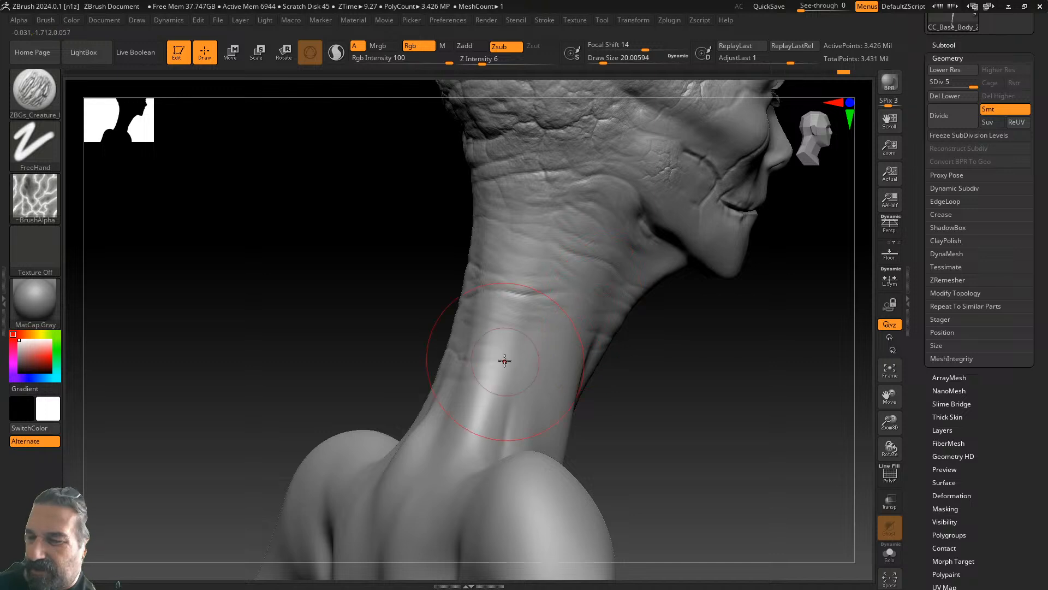
pyautogui.moveTo(620, 374); pyautogui.dragTo(363, 382)
pyautogui.moveTo(465, 421); pyautogui.dragTo(339, 397)
pyautogui.moveTo(467, 446); pyautogui.dragTo(361, 420)
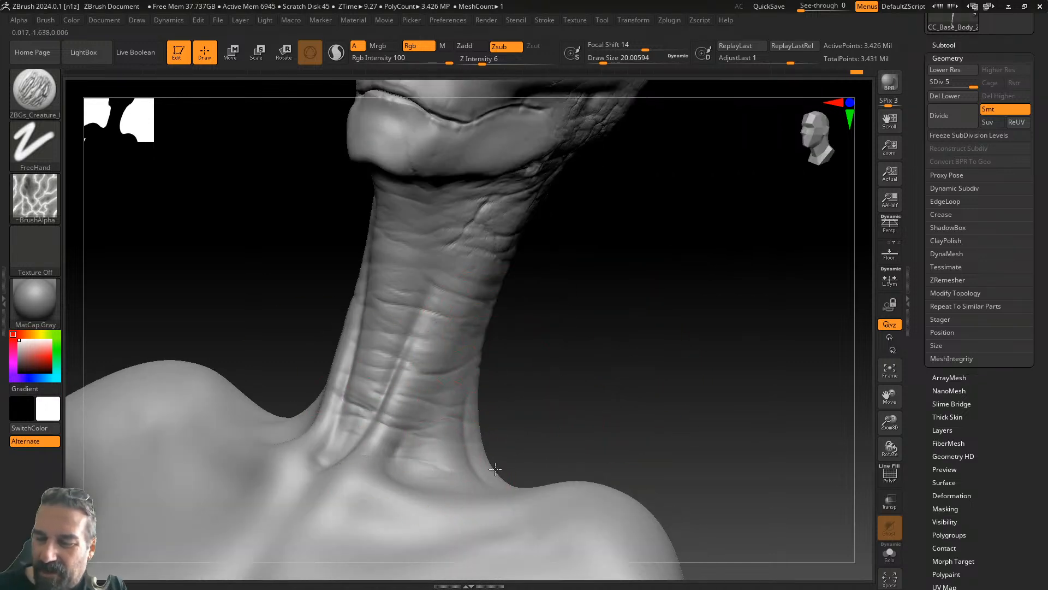
# - Zoom out to review the neck wrinkles with the back, shoulders and arms
pyautogui.moveTo(545, 316)
pyautogui.mouseDown()
pyautogui.moveTo(675, 323)
pyautogui.moveTo(379, 389)
pyautogui.moveTo(360, 382)
pyautogui.moveTo(382, 393)
pyautogui.mouseUp()
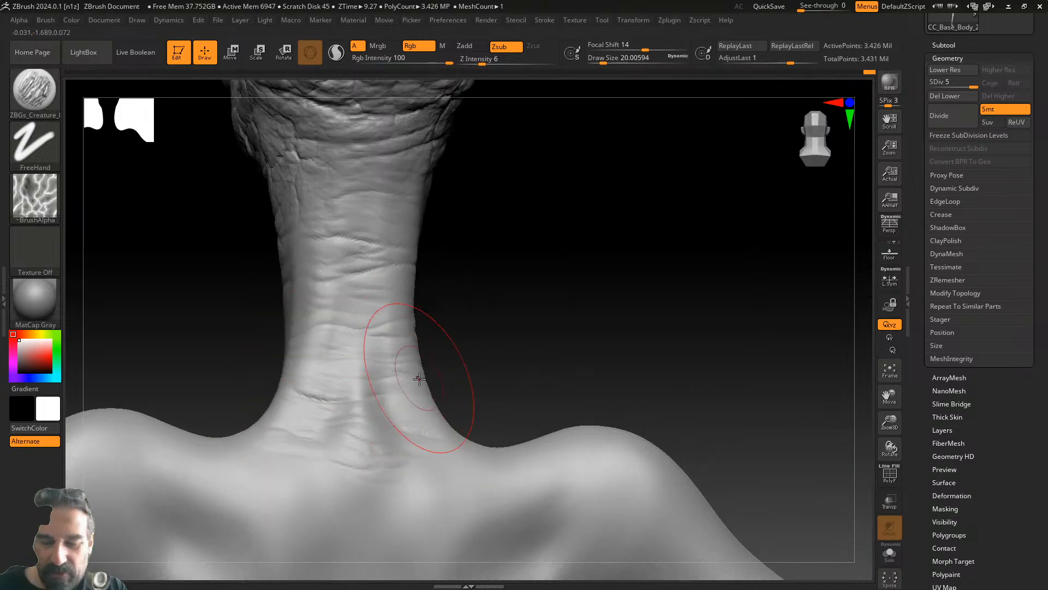
pyautogui.moveTo(543, 358); pyautogui.dragTo(615, 242)
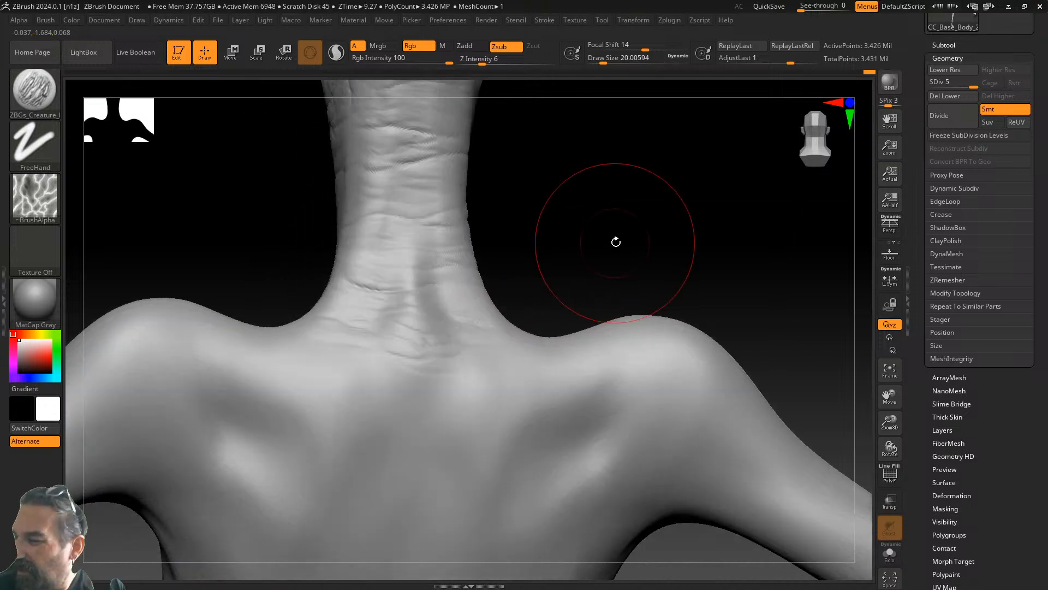
pyautogui.moveTo(889, 423); pyautogui.dragTo(739, 346)
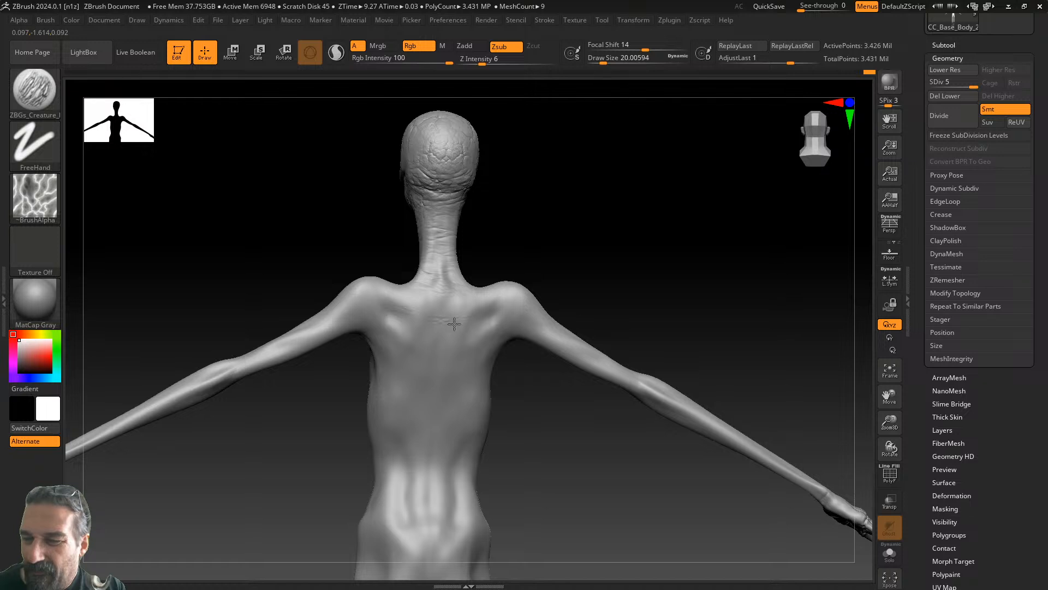
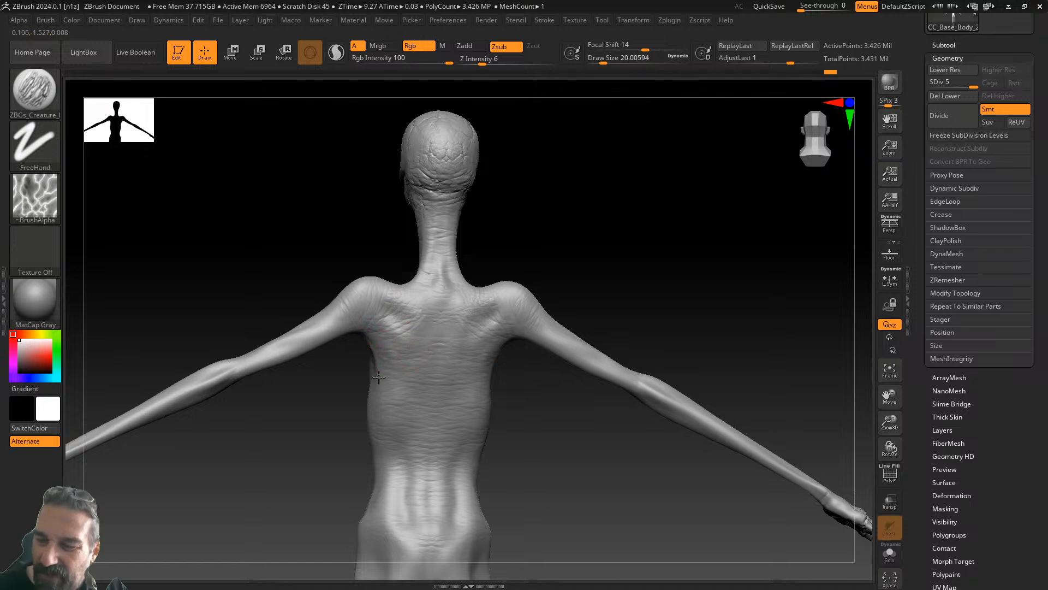
# - Orbit from the back round to a view of the raised arm and side torso
pyautogui.moveTo(554, 211)
pyautogui.mouseDown()
pyautogui.moveTo(557, 246)
pyautogui.moveTo(521, 276)
pyautogui.mouseUp()
pyautogui.moveTo(538, 235); pyautogui.dragTo(638, 243)
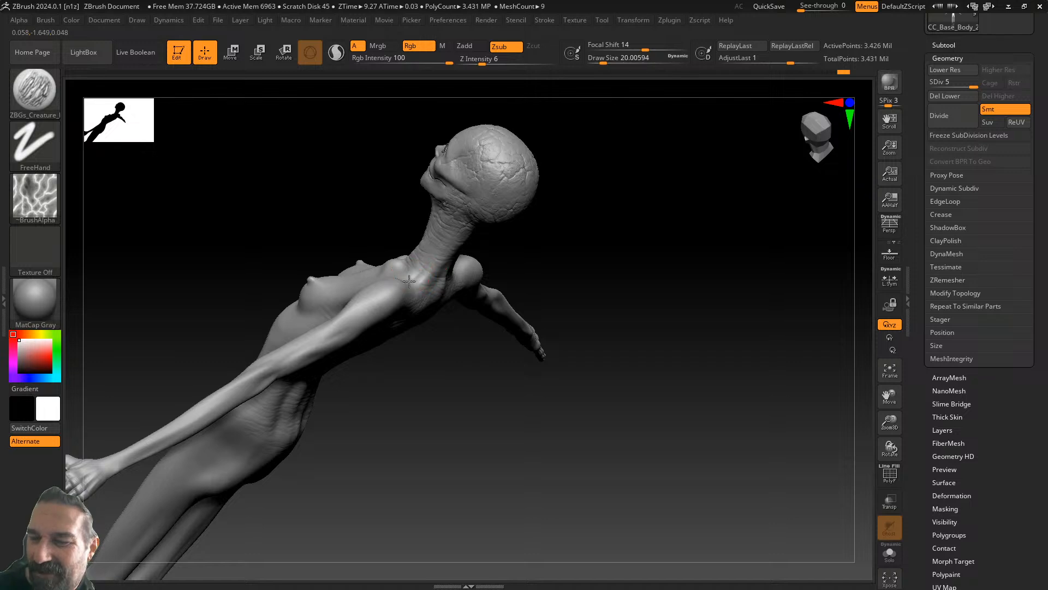
pyautogui.moveTo(583, 202); pyautogui.dragTo(478, 251)
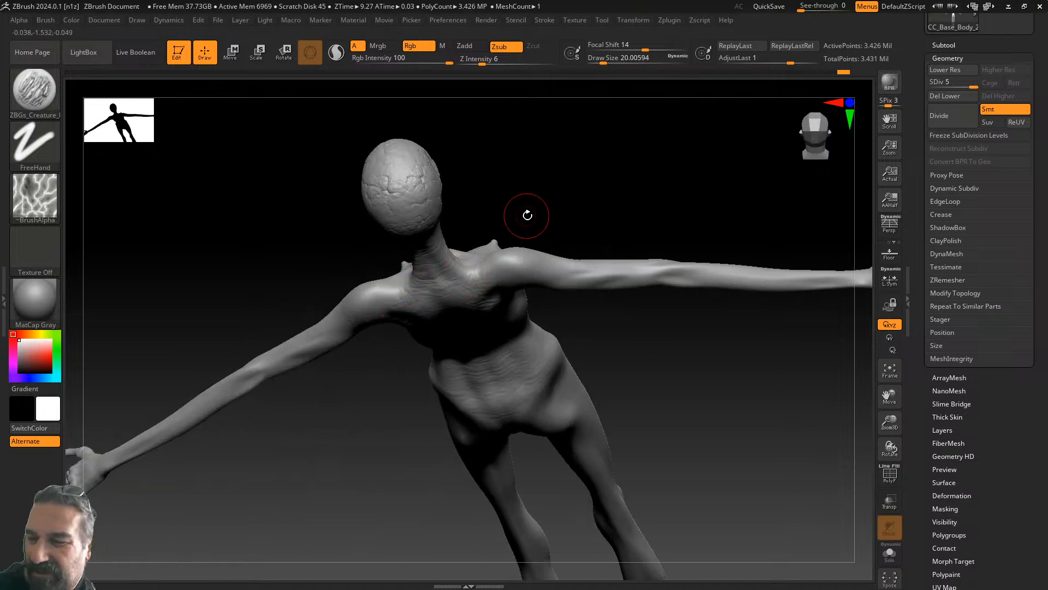
pyautogui.moveTo(522, 218); pyautogui.dragTo(480, 214)
pyautogui.moveTo(404, 358)
pyautogui.mouseDown()
pyautogui.moveTo(316, 363)
pyautogui.moveTo(355, 281)
pyautogui.mouseUp()
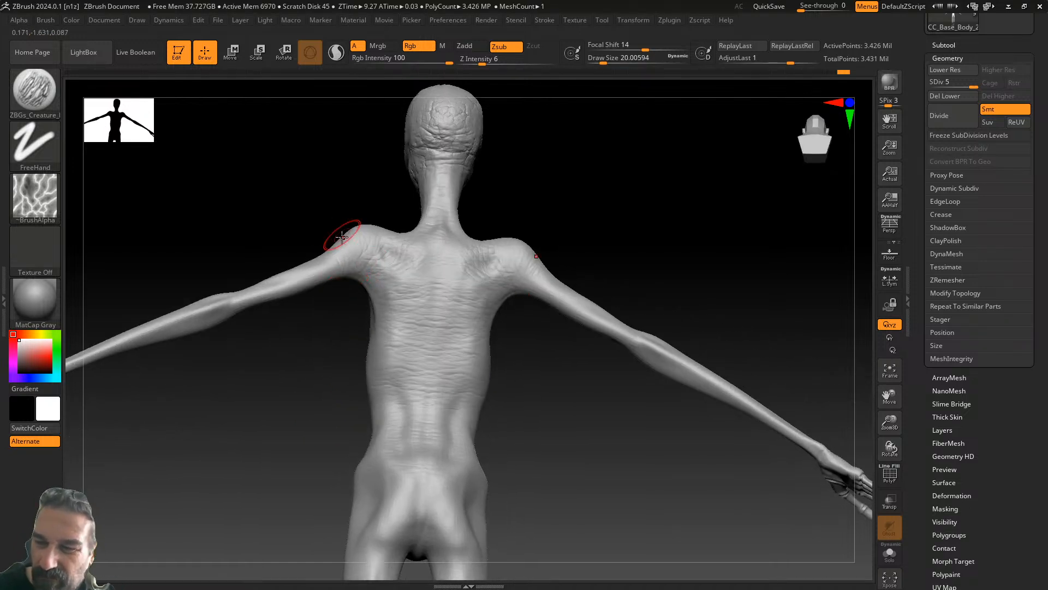
pyautogui.moveTo(296, 295); pyautogui.dragTo(241, 310)
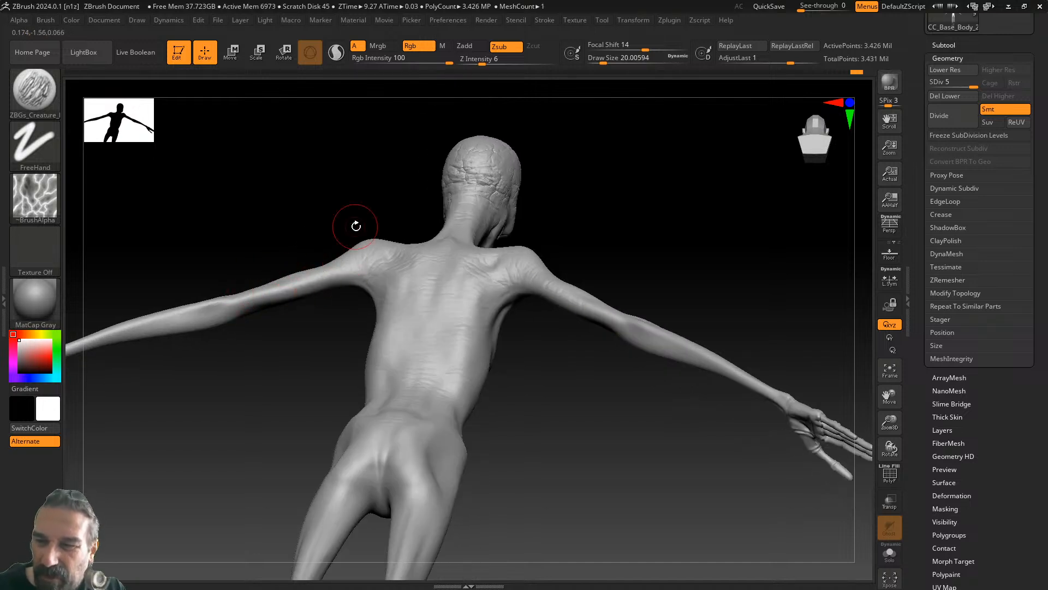
pyautogui.moveTo(327, 339); pyautogui.dragTo(396, 269)
pyautogui.moveTo(396, 268); pyautogui.dragTo(365, 298, button='right')
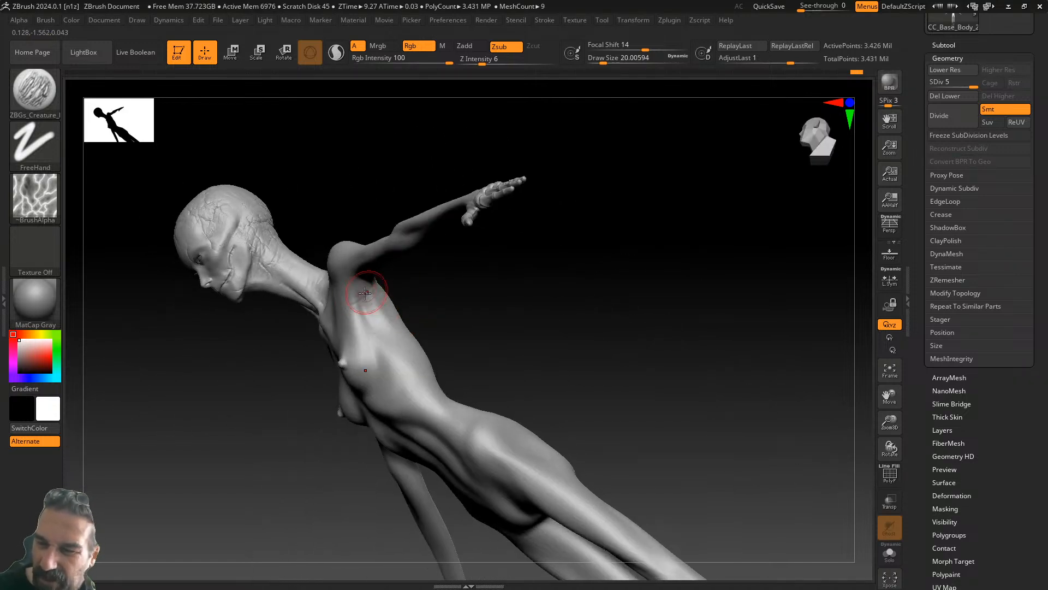
# - Carve skin creases below the armpit and over the ribs
pyautogui.moveTo(372, 298)
pyautogui.mouseDown()
pyautogui.moveTo(370, 323)
pyautogui.moveTo(411, 331)
pyautogui.mouseUp()
pyautogui.moveTo(401, 340); pyautogui.dragTo(468, 347, button='right')
pyautogui.moveTo(417, 355); pyautogui.dragTo(388, 383)
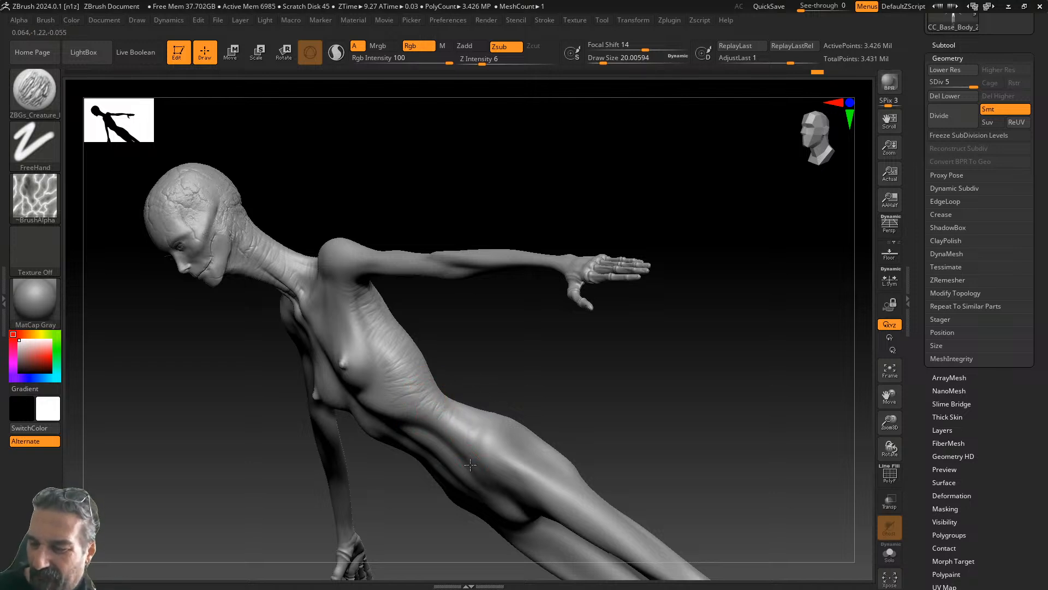
pyautogui.moveTo(515, 388); pyautogui.dragTo(448, 401, button='right')
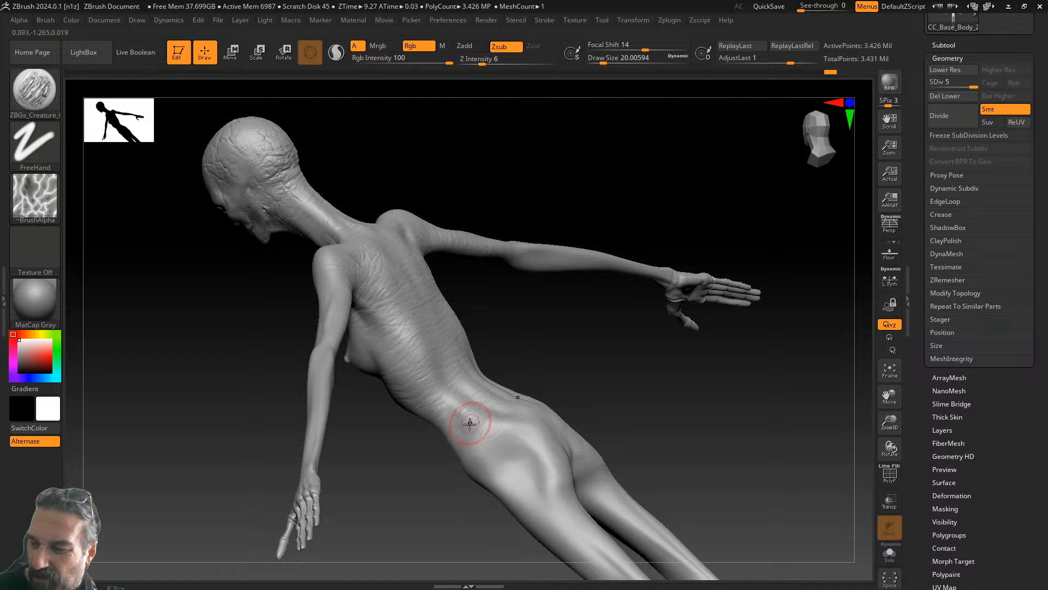
pyautogui.moveTo(536, 367); pyautogui.dragTo(480, 363, button='right')
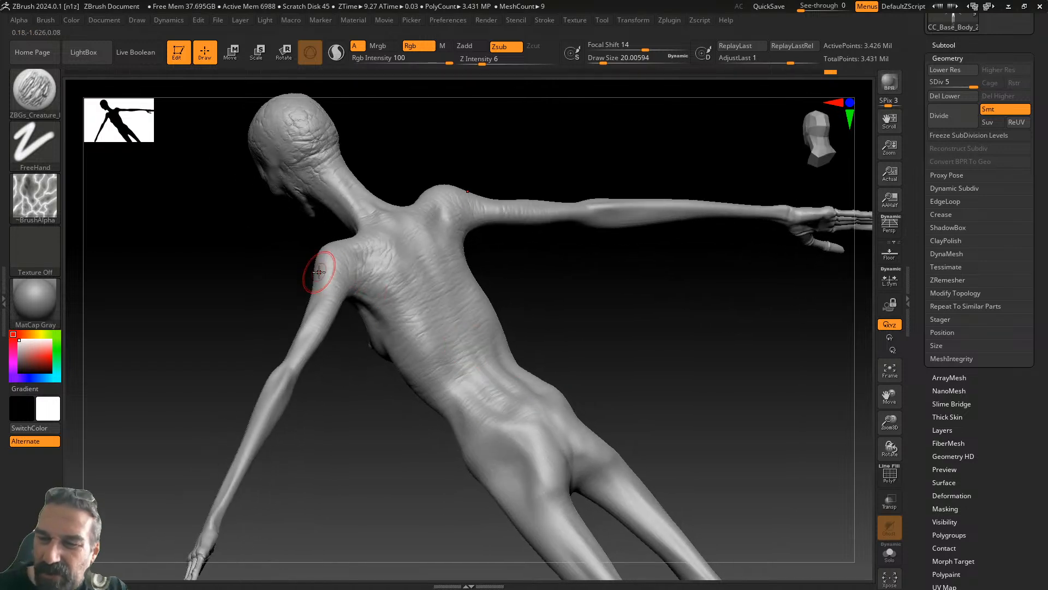
pyautogui.moveTo(323, 452); pyautogui.dragTo(391, 382, button='right')
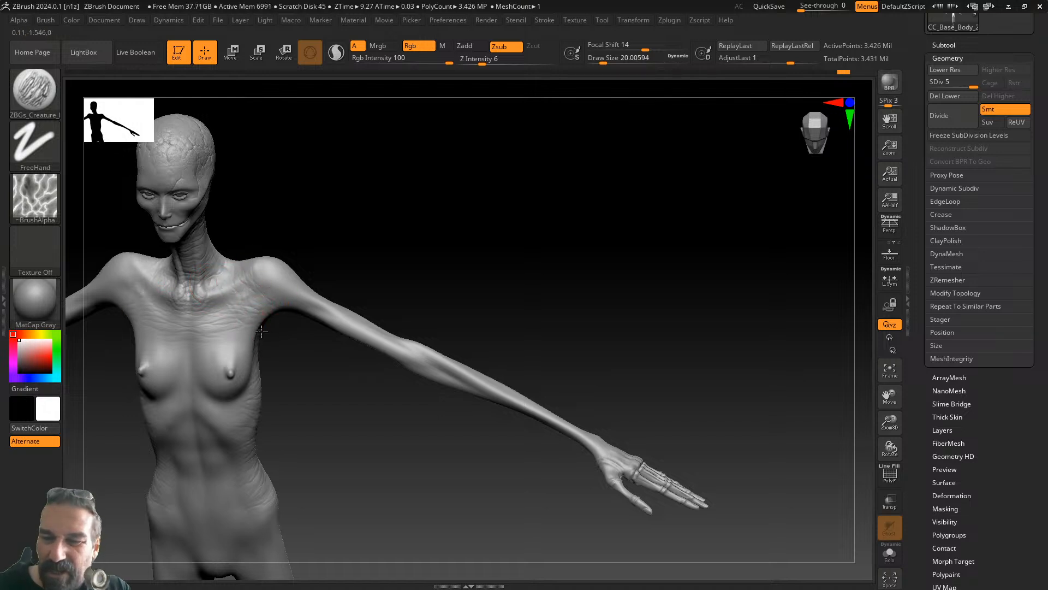
# - Add wrinkle detail on the shoulder and frame the chest face-on
pyautogui.moveTo(262, 264); pyautogui.dragTo(269, 268)
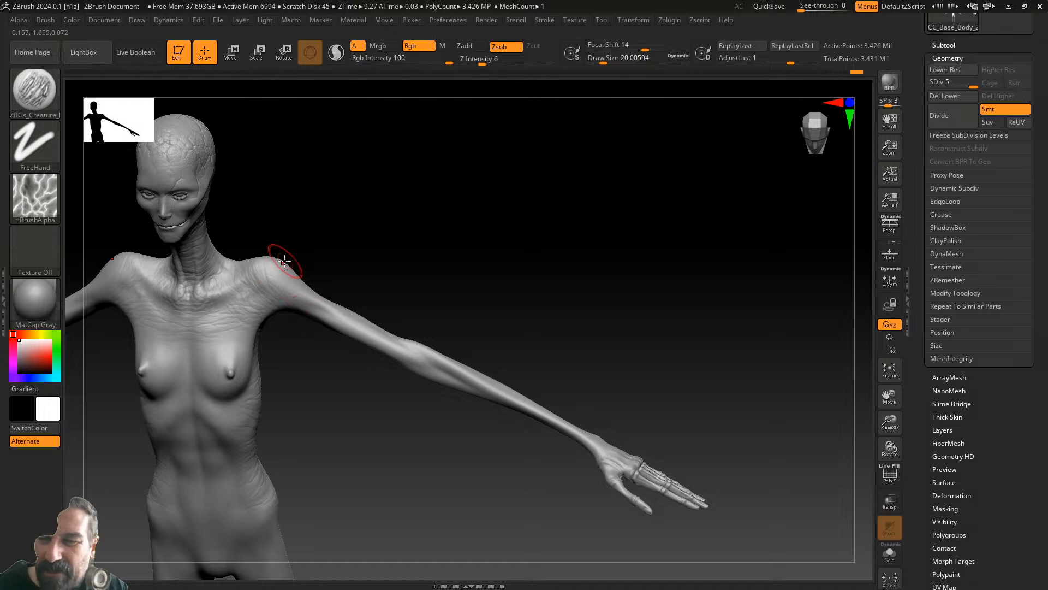
pyautogui.moveTo(349, 255); pyautogui.dragTo(296, 274)
pyautogui.moveTo(345, 220); pyautogui.dragTo(584, 183)
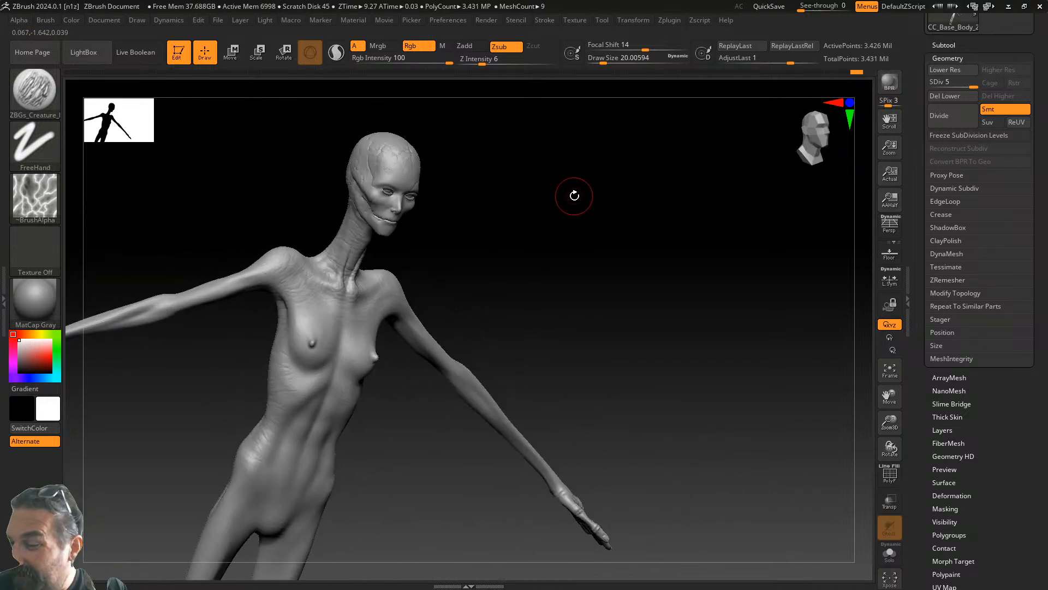
pyautogui.moveTo(890, 436); pyautogui.dragTo(876, 486)
pyautogui.moveTo(603, 313); pyautogui.dragTo(506, 330)
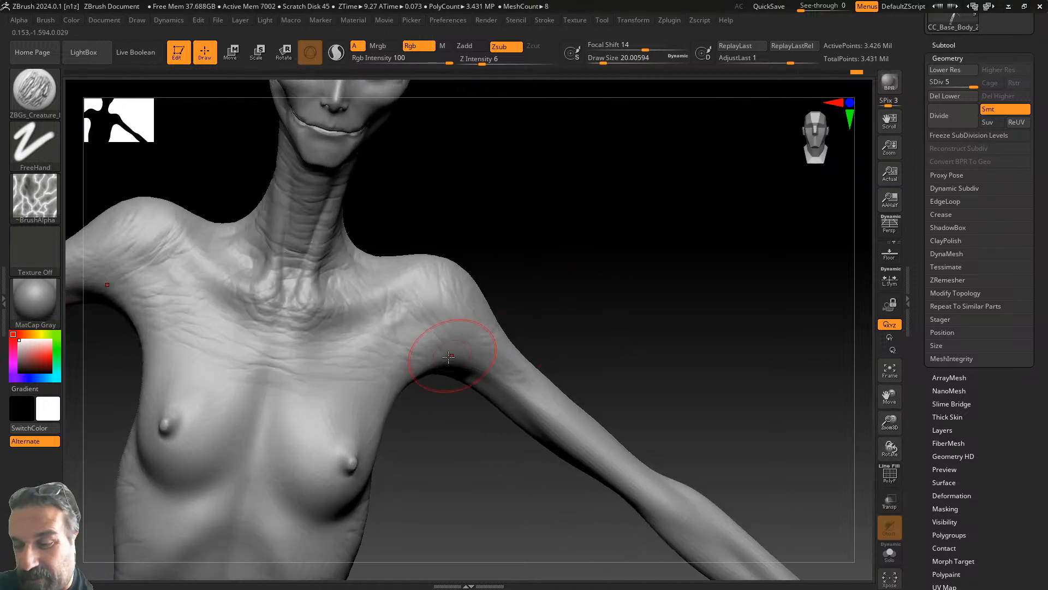
# - Carve mirrored curved wrinkles down the inner chest, around and between the breasts
pyautogui.moveTo(313, 377)
pyautogui.mouseDown()
pyautogui.moveTo(274, 398)
pyautogui.moveTo(265, 443)
pyautogui.moveTo(383, 347)
pyautogui.moveTo(277, 348)
pyautogui.moveTo(345, 394)
pyautogui.moveTo(303, 418)
pyautogui.mouseUp()
pyautogui.moveTo(306, 481); pyautogui.dragTo(334, 501)
pyautogui.moveTo(323, 455)
pyautogui.mouseDown()
pyautogui.moveTo(322, 470)
pyautogui.moveTo(349, 483)
pyautogui.mouseUp()
pyautogui.moveTo(362, 425); pyautogui.dragTo(367, 451)
pyautogui.moveTo(307, 439)
pyautogui.mouseDown()
pyautogui.moveTo(273, 488)
pyautogui.moveTo(323, 532)
pyautogui.mouseUp()
pyautogui.moveTo(261, 507)
pyautogui.mouseDown()
pyautogui.moveTo(281, 525)
pyautogui.moveTo(255, 464)
pyautogui.moveTo(258, 434)
pyautogui.moveTo(233, 443)
pyautogui.mouseUp()
pyautogui.moveTo(448, 409)
pyautogui.mouseDown()
pyautogui.moveTo(437, 384)
pyautogui.moveTo(406, 377)
pyautogui.mouseUp()
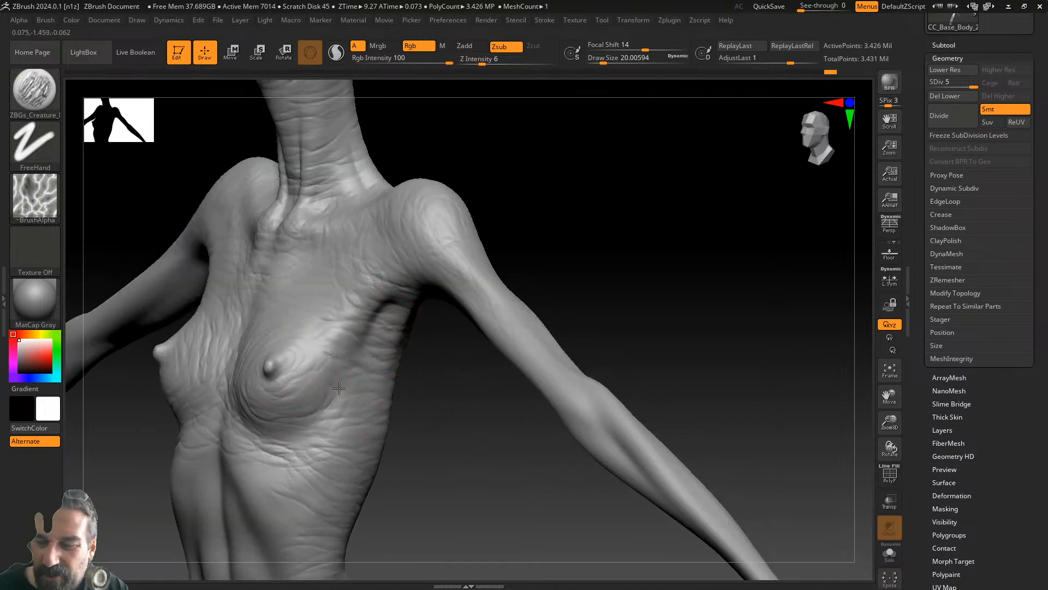
# - Sculpt mirrored wrinkle creases across the lower abdomen and hips
pyautogui.keyDown('alt'); pyautogui.moveTo(450, 452); pyautogui.dragTo(571, 313); pyautogui.keyUp('alt')
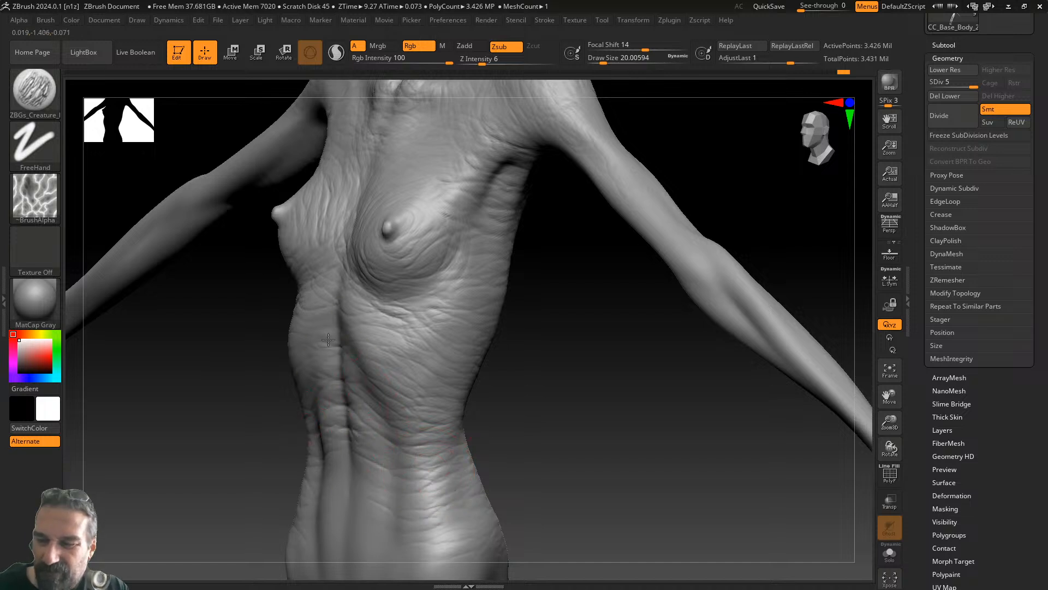
pyautogui.moveTo(345, 304)
pyautogui.mouseDown(button='right')
pyautogui.moveTo(522, 374)
pyautogui.moveTo(494, 281)
pyautogui.moveTo(299, 351)
pyautogui.mouseUp(button='right')
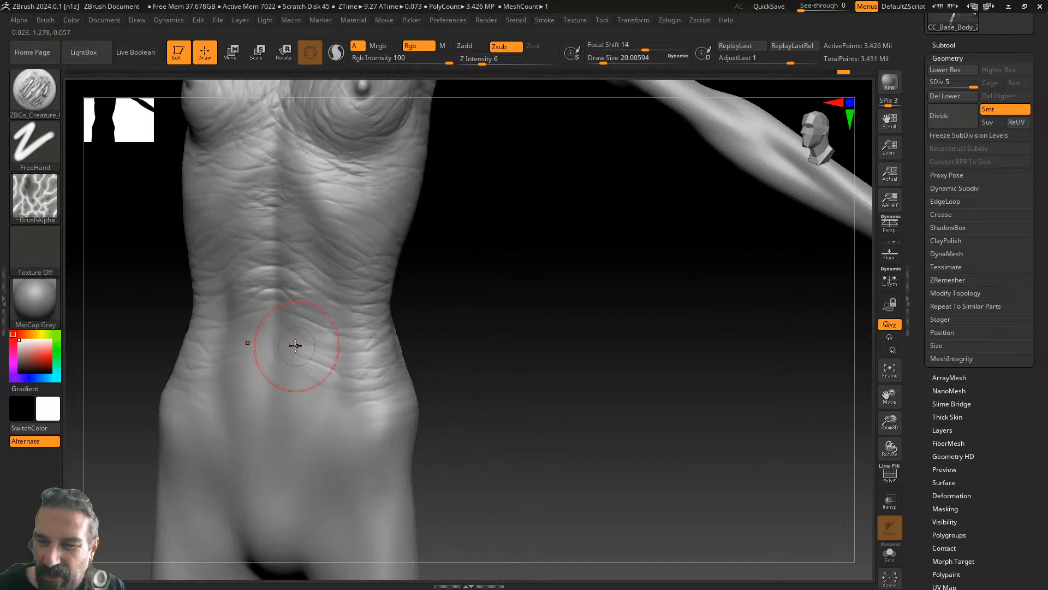
pyautogui.moveTo(343, 370)
pyautogui.mouseDown()
pyautogui.moveTo(307, 372)
pyautogui.moveTo(277, 421)
pyautogui.mouseUp()
pyautogui.moveTo(197, 412); pyautogui.dragTo(269, 468)
pyautogui.moveTo(338, 417)
pyautogui.mouseDown()
pyautogui.moveTo(333, 427)
pyautogui.moveTo(315, 406)
pyautogui.mouseUp()
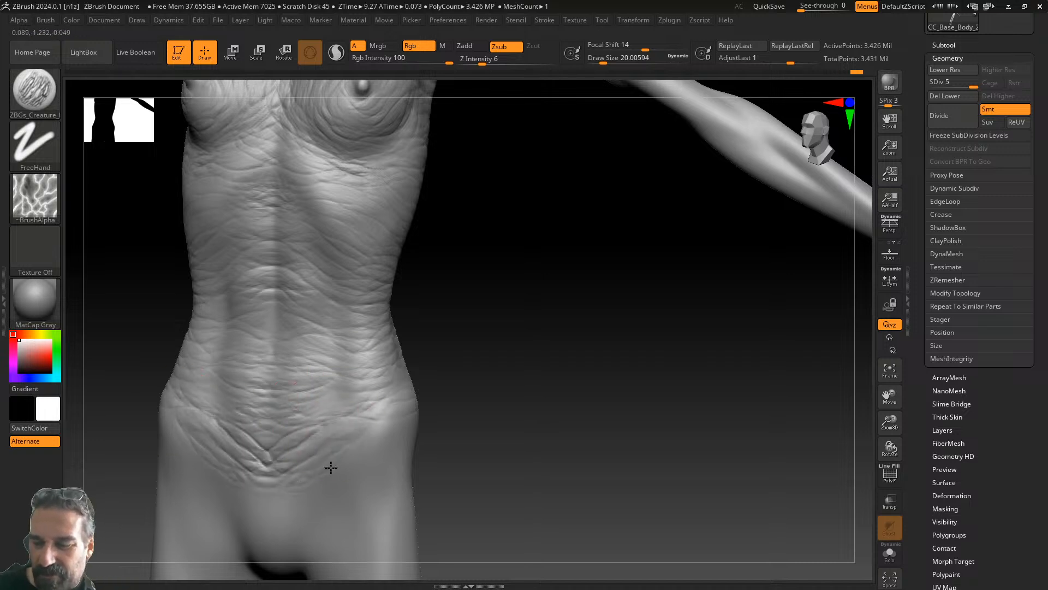
# - Wrinkle the groin and inner upper thighs, then the upper buttocks from behind
pyautogui.keyDown('alt'); pyautogui.moveTo(495, 346); pyautogui.dragTo(531, 253, button='right'); pyautogui.keyUp('alt')
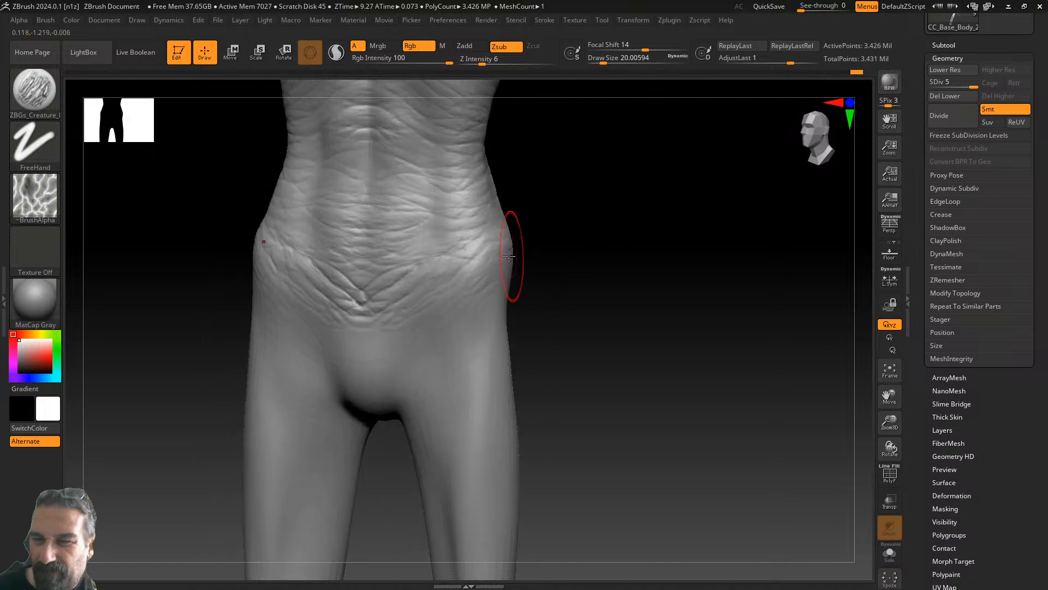
pyautogui.moveTo(394, 411)
pyautogui.mouseDown()
pyautogui.moveTo(442, 277)
pyautogui.moveTo(500, 306)
pyautogui.mouseUp()
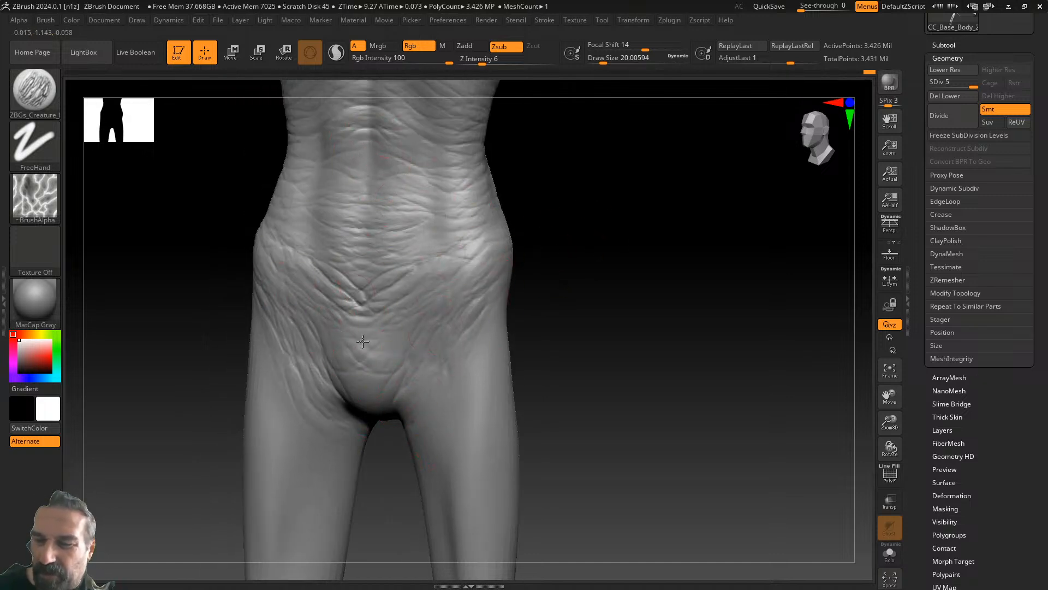
pyautogui.moveTo(538, 341); pyautogui.dragTo(568, 375)
pyautogui.keyDown('alt'); pyautogui.moveTo(567, 376); pyautogui.dragTo(537, 201); pyautogui.keyUp('alt')
pyautogui.moveTo(358, 273)
pyautogui.mouseDown()
pyautogui.moveTo(386, 288)
pyautogui.moveTo(409, 251)
pyautogui.moveTo(388, 284)
pyautogui.mouseUp()
pyautogui.moveTo(518, 322); pyautogui.dragTo(628, 319)
pyautogui.moveTo(508, 220); pyautogui.dragTo(605, 301)
pyautogui.moveTo(397, 206)
pyautogui.mouseDown()
pyautogui.moveTo(416, 252)
pyautogui.moveTo(404, 278)
pyautogui.moveTo(437, 244)
pyautogui.moveTo(451, 261)
pyautogui.mouseUp()
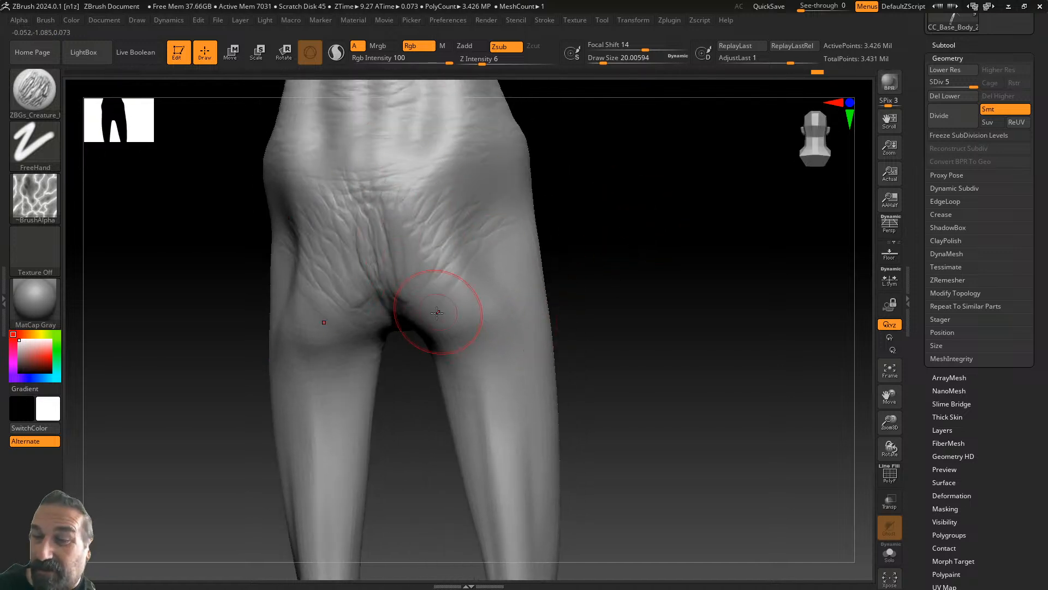
# - Carve creases along the buttock folds and across both upper thighs
pyautogui.moveTo(432, 330)
pyautogui.mouseDown()
pyautogui.moveTo(438, 306)
pyautogui.moveTo(497, 350)
pyautogui.mouseUp()
pyautogui.moveTo(429, 371)
pyautogui.mouseDown()
pyautogui.moveTo(311, 398)
pyautogui.moveTo(433, 349)
pyautogui.moveTo(677, 290)
pyautogui.moveTo(724, 266)
pyautogui.moveTo(377, 357)
pyautogui.moveTo(367, 343)
pyautogui.mouseUp()
pyautogui.moveTo(419, 381)
pyautogui.mouseDown()
pyautogui.moveTo(356, 405)
pyautogui.moveTo(357, 416)
pyautogui.mouseUp()
pyautogui.moveTo(409, 407)
pyautogui.mouseDown()
pyautogui.moveTo(350, 421)
pyautogui.moveTo(437, 434)
pyautogui.moveTo(585, 299)
pyautogui.mouseUp()
pyautogui.moveTo(403, 299)
pyautogui.mouseDown()
pyautogui.moveTo(449, 289)
pyautogui.moveTo(403, 323)
pyautogui.mouseUp()
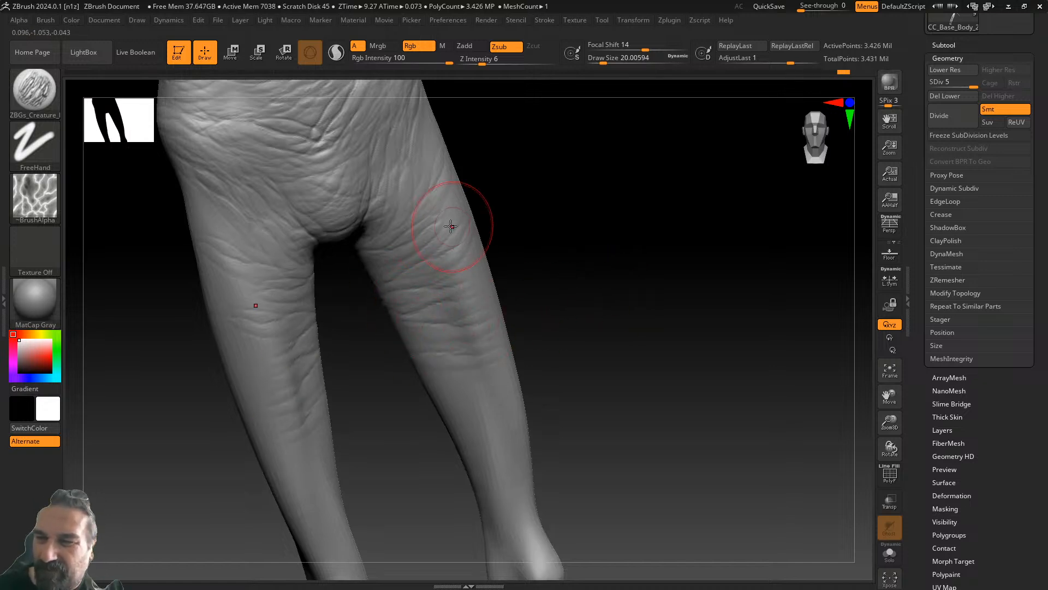
pyautogui.moveTo(347, 363)
pyautogui.mouseDown()
pyautogui.moveTo(417, 346)
pyautogui.moveTo(645, 379)
pyautogui.moveTo(353, 298)
pyautogui.mouseUp()
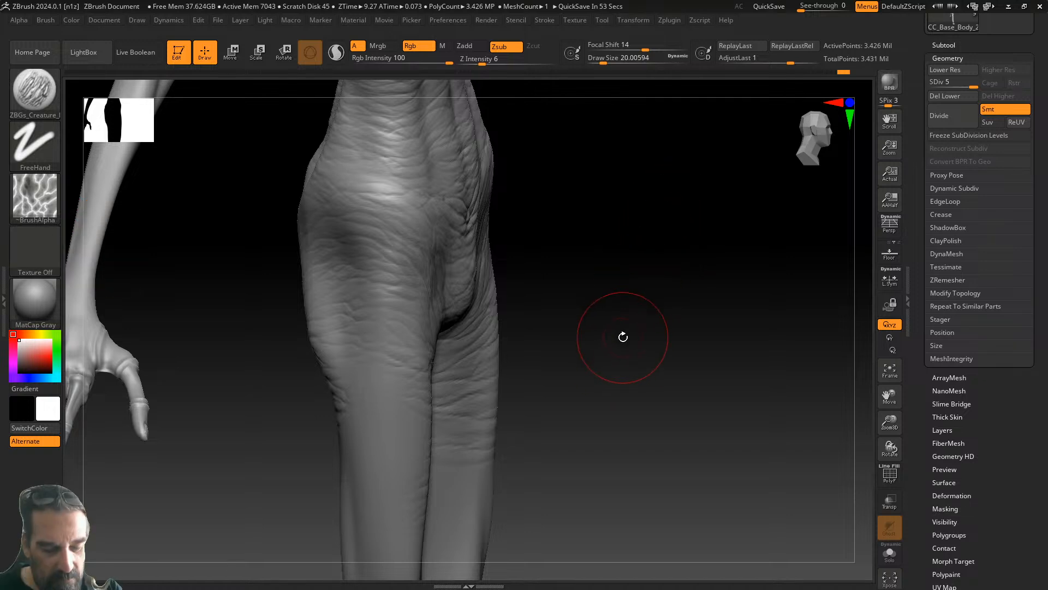
# - Wrinkle the skin across both knees
pyautogui.moveTo(632, 342); pyautogui.dragTo(673, 267)
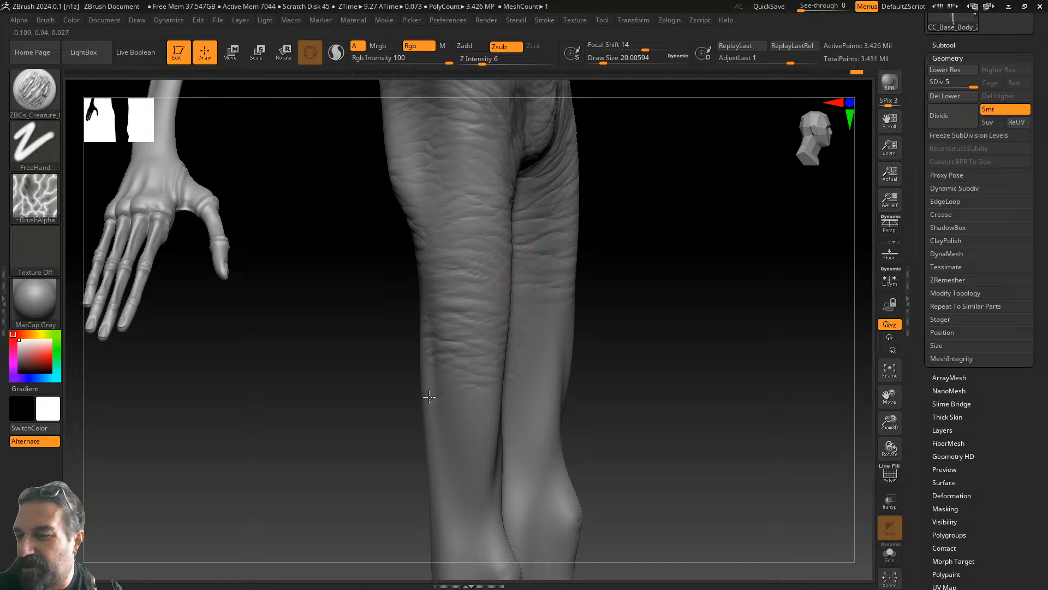
pyautogui.moveTo(617, 369); pyautogui.dragTo(624, 323)
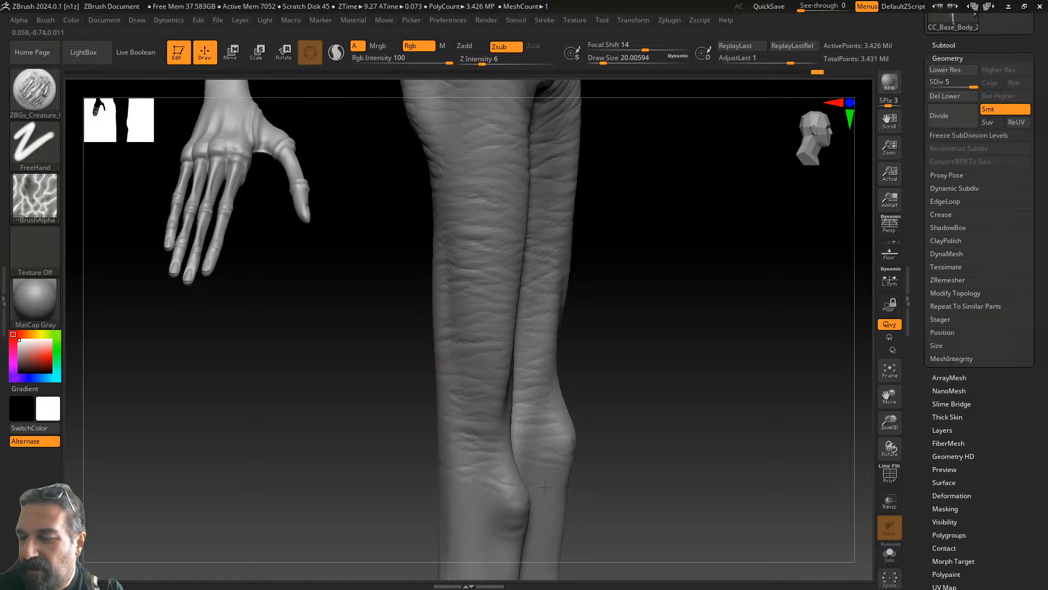
pyautogui.moveTo(643, 440); pyautogui.dragTo(543, 319)
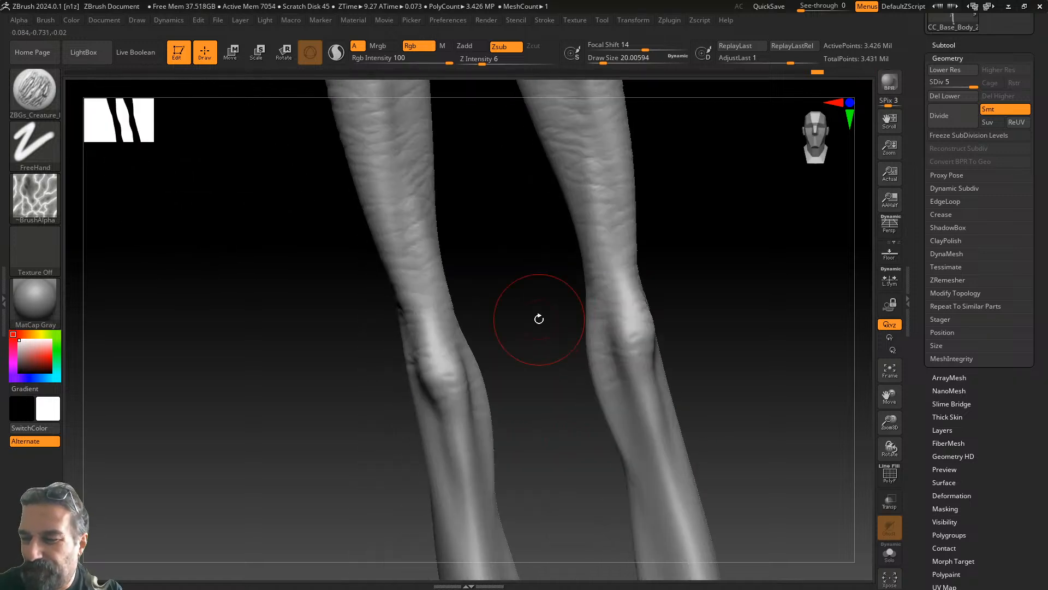
pyautogui.moveTo(437, 381); pyautogui.dragTo(439, 398)
pyautogui.moveTo(602, 355); pyautogui.dragTo(628, 322)
# - Carve wrinkles down the shins, over the feet tops, ankles and big-toe bases
pyautogui.keyDown('alt'); pyautogui.moveTo(699, 342); pyautogui.dragTo(611, 79); pyautogui.keyUp('alt')
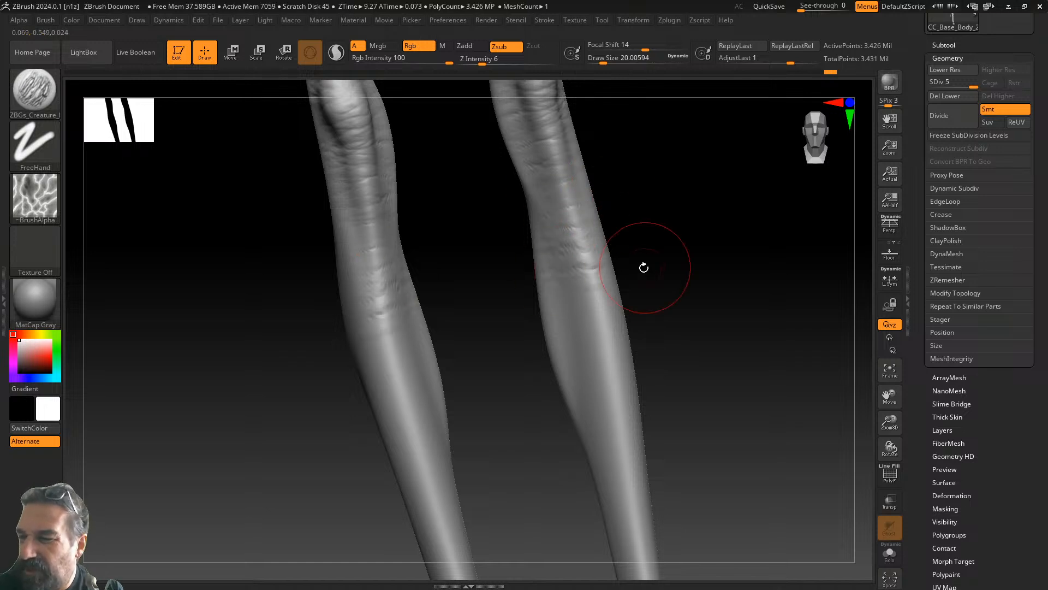
pyautogui.moveTo(662, 286)
pyautogui.mouseDown()
pyautogui.moveTo(627, 297)
pyautogui.moveTo(600, 349)
pyautogui.moveTo(666, 346)
pyautogui.moveTo(609, 330)
pyautogui.moveTo(610, 370)
pyautogui.moveTo(628, 374)
pyautogui.mouseUp()
pyautogui.moveTo(695, 407)
pyautogui.keyDown('alt'); pyautogui.mouseDown()
pyautogui.moveTo(610, 353)
pyautogui.moveTo(588, 295)
pyautogui.moveTo(629, 307)
pyautogui.moveTo(599, 300)
pyautogui.moveTo(684, 449)
pyautogui.mouseUp(); pyautogui.keyUp('alt')
pyautogui.moveTo(690, 402)
pyautogui.mouseDown()
pyautogui.moveTo(663, 164)
pyautogui.moveTo(619, 313)
pyautogui.moveTo(594, 246)
pyautogui.moveTo(620, 403)
pyautogui.moveTo(521, 398)
pyautogui.mouseUp()
pyautogui.moveTo(578, 374)
pyautogui.mouseDown()
pyautogui.moveTo(515, 376)
pyautogui.moveTo(515, 328)
pyautogui.mouseUp()
pyautogui.moveTo(545, 279)
pyautogui.mouseDown()
pyautogui.moveTo(524, 254)
pyautogui.moveTo(532, 216)
pyautogui.moveTo(503, 213)
pyautogui.mouseUp()
pyautogui.moveTo(546, 411)
pyautogui.mouseDown()
pyautogui.moveTo(523, 427)
pyautogui.moveTo(569, 438)
pyautogui.mouseUp()
pyautogui.moveTo(620, 389)
pyautogui.mouseDown()
pyautogui.moveTo(621, 357)
pyautogui.moveTo(642, 356)
pyautogui.moveTo(635, 317)
pyautogui.moveTo(671, 330)
pyautogui.mouseUp()
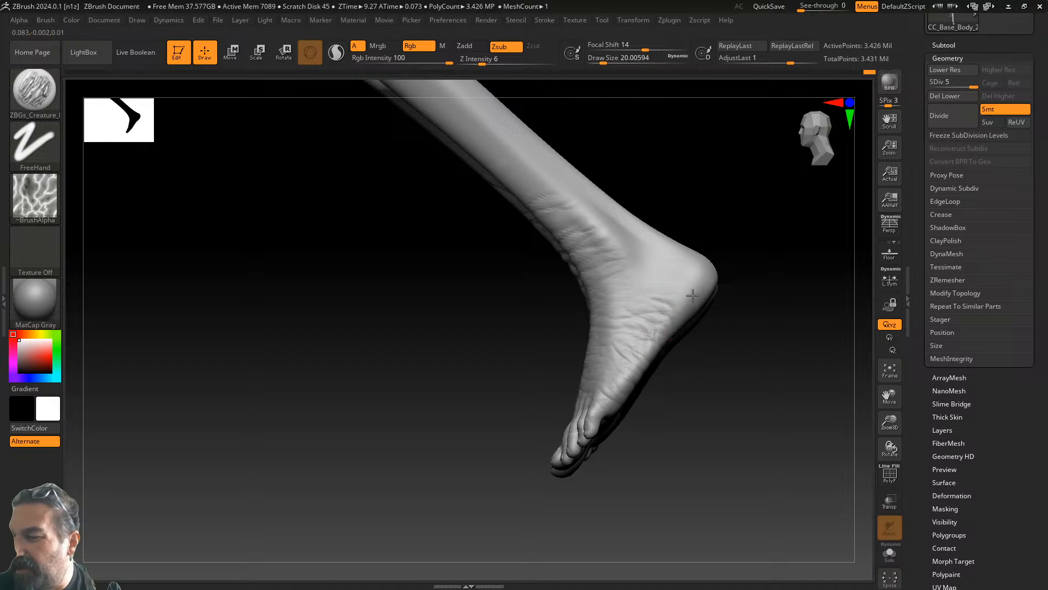
pyautogui.moveTo(639, 250)
pyautogui.mouseDown()
pyautogui.moveTo(613, 268)
pyautogui.moveTo(579, 221)
pyautogui.mouseUp()
pyautogui.moveTo(625, 267)
pyautogui.mouseDown()
pyautogui.moveTo(553, 221)
pyautogui.moveTo(610, 215)
pyautogui.moveTo(625, 238)
pyautogui.mouseUp()
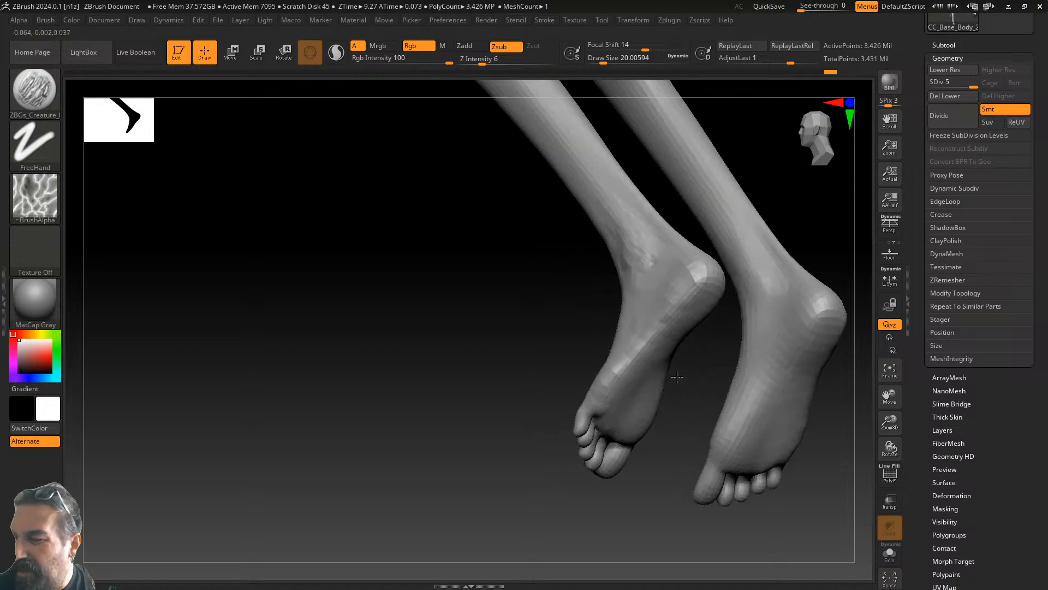
pyautogui.moveTo(676, 376); pyautogui.dragTo(684, 377)
pyautogui.moveTo(653, 365)
pyautogui.mouseDown()
pyautogui.moveTo(628, 372)
pyautogui.moveTo(610, 405)
pyautogui.mouseUp()
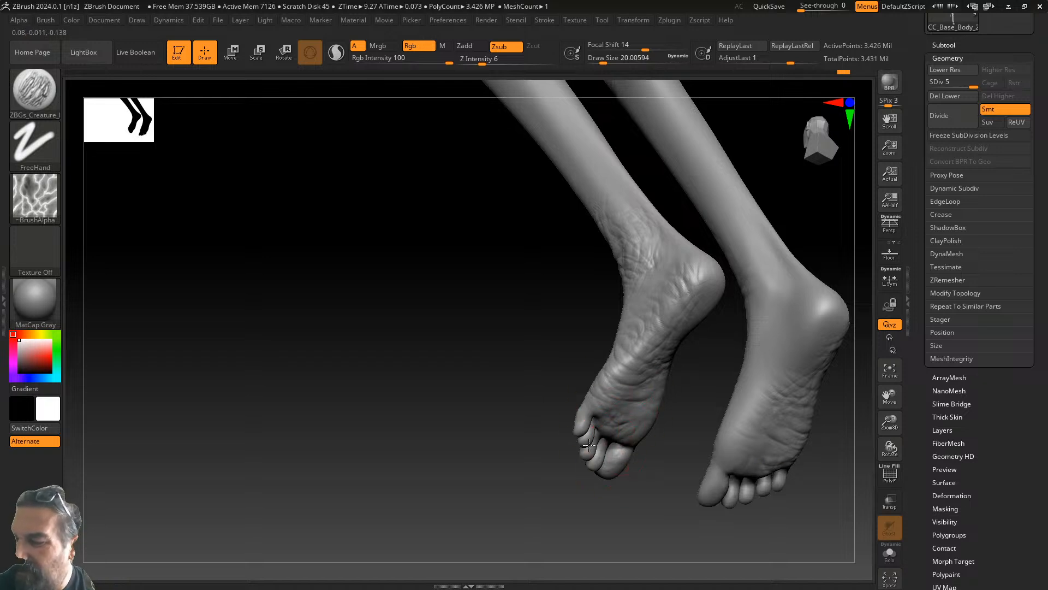
pyautogui.keyDown('alt'); pyautogui.moveTo(691, 394); pyautogui.dragTo(513, 508); pyautogui.keyUp('alt')
pyautogui.moveTo(671, 346); pyautogui.dragTo(641, 359)
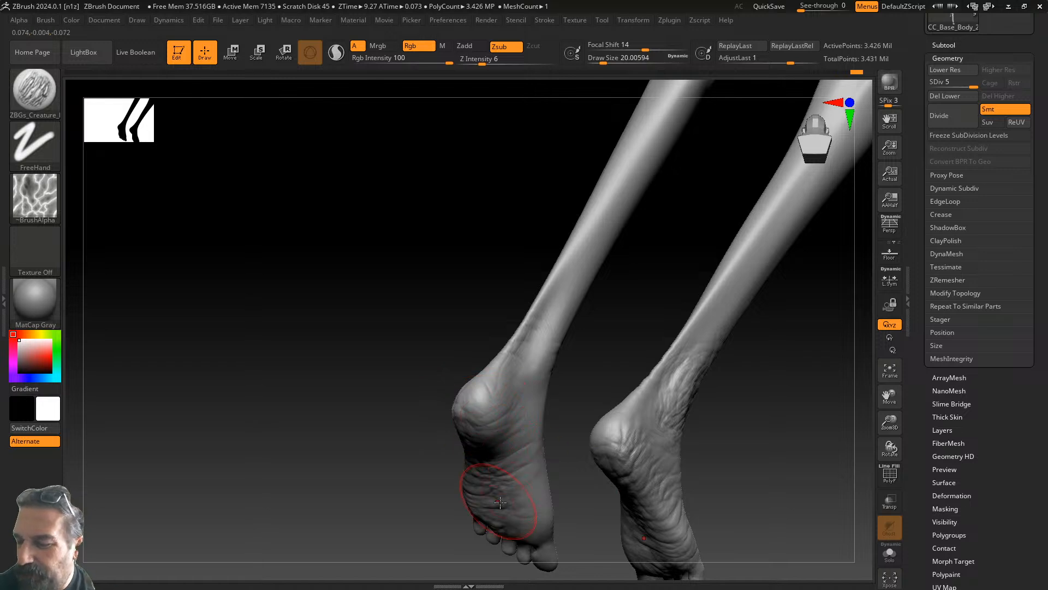
pyautogui.moveTo(579, 527); pyautogui.dragTo(494, 425)
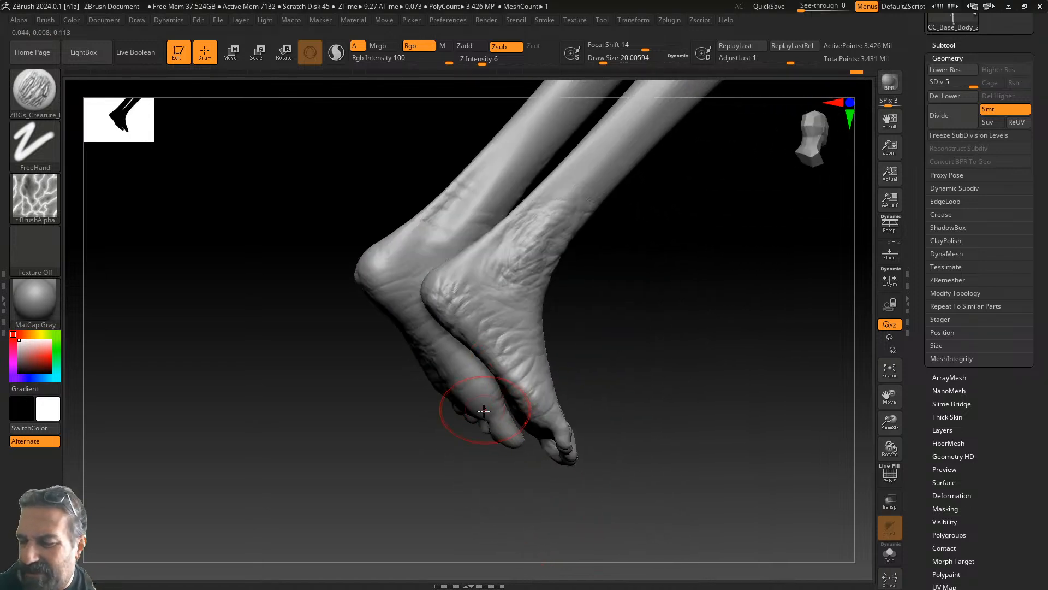
pyautogui.moveTo(505, 476); pyautogui.dragTo(558, 467)
pyautogui.moveTo(576, 334); pyautogui.dragTo(623, 370)
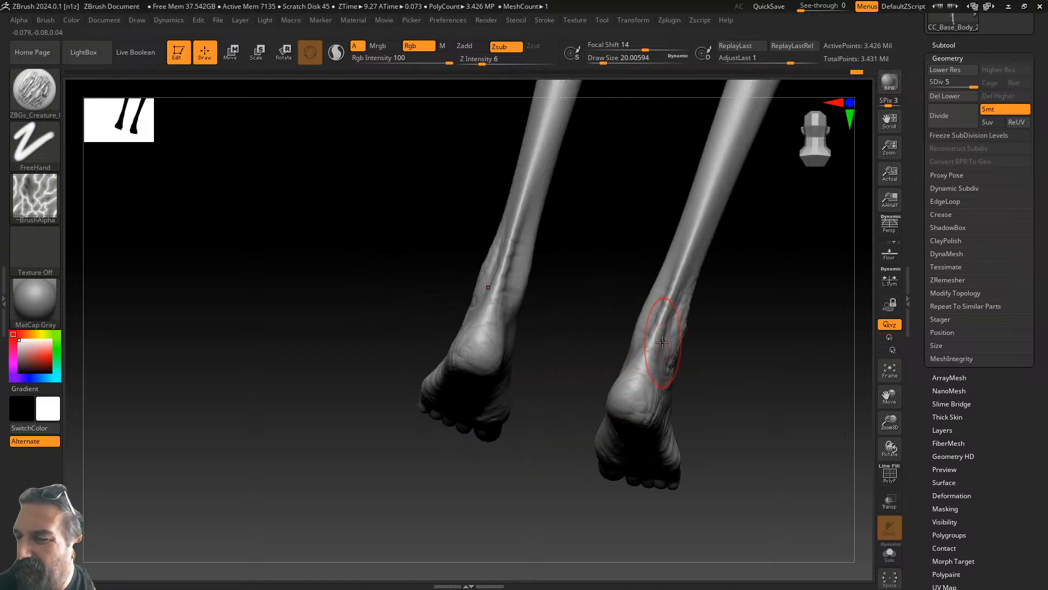
pyautogui.moveTo(716, 297)
pyautogui.mouseDown()
pyautogui.moveTo(568, 398)
pyautogui.moveTo(620, 386)
pyautogui.moveTo(627, 341)
pyautogui.moveTo(667, 361)
pyautogui.moveTo(657, 378)
pyautogui.moveTo(600, 385)
pyautogui.mouseUp()
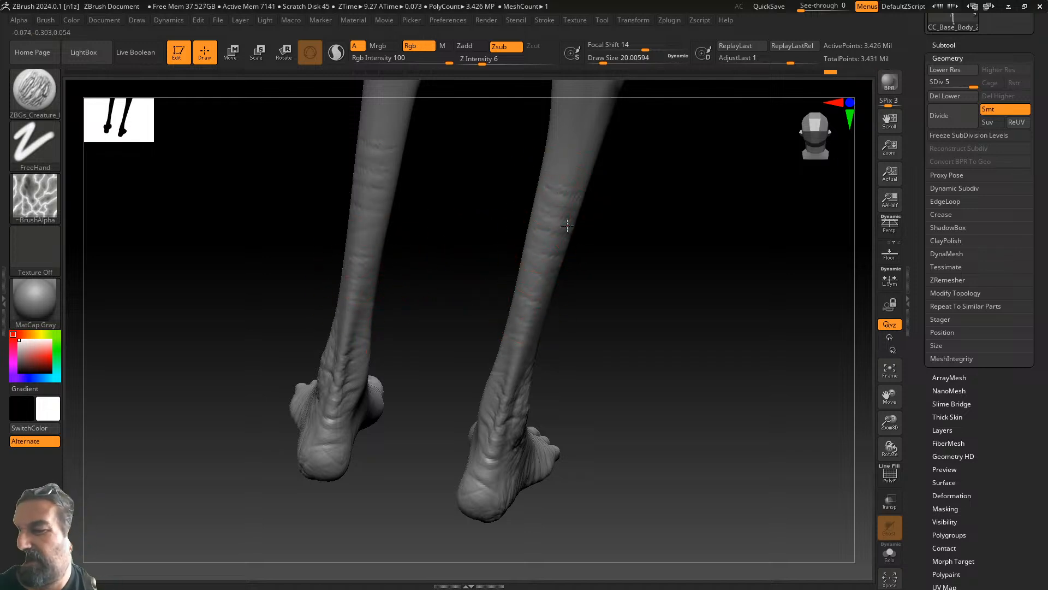
# - Rotate the legs between rear and front views, framing the ankles and feet
pyautogui.keyDown('alt'); pyautogui.moveTo(613, 240); pyautogui.dragTo(538, 360); pyautogui.keyUp('alt')
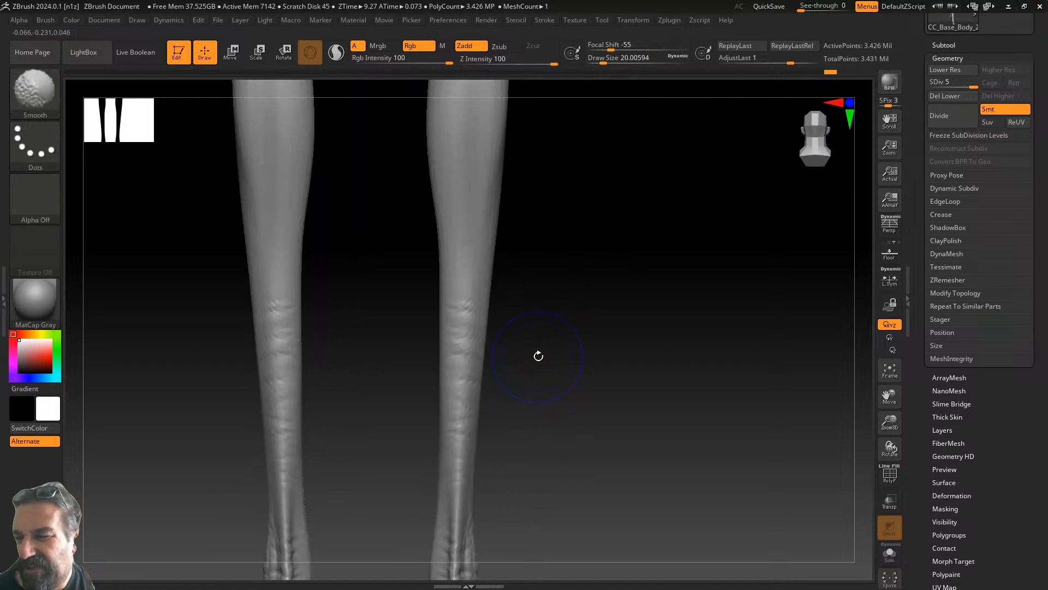
pyautogui.moveTo(377, 268); pyautogui.dragTo(507, 266)
pyautogui.moveTo(589, 260); pyautogui.dragTo(437, 215)
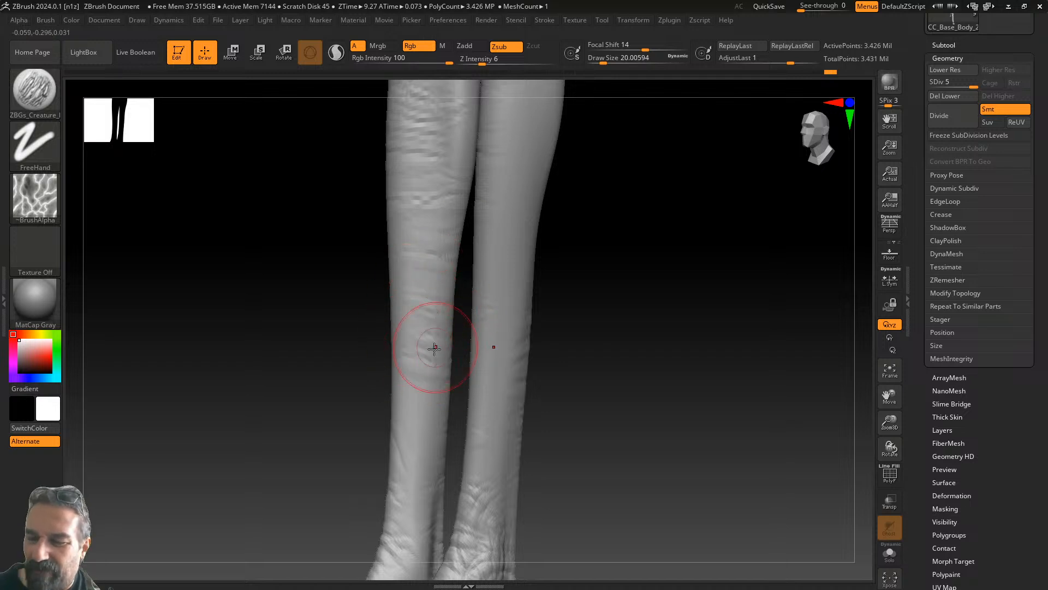
pyautogui.moveTo(396, 423); pyautogui.dragTo(415, 427)
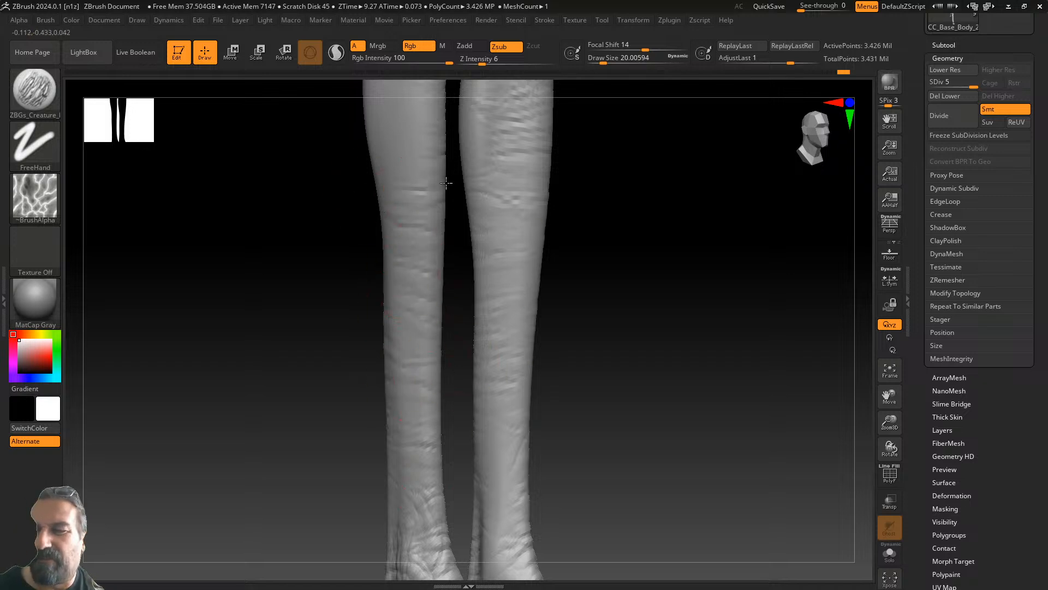
pyautogui.moveTo(612, 200)
pyautogui.mouseDown()
pyautogui.moveTo(643, 297)
pyautogui.moveTo(501, 372)
pyautogui.mouseUp()
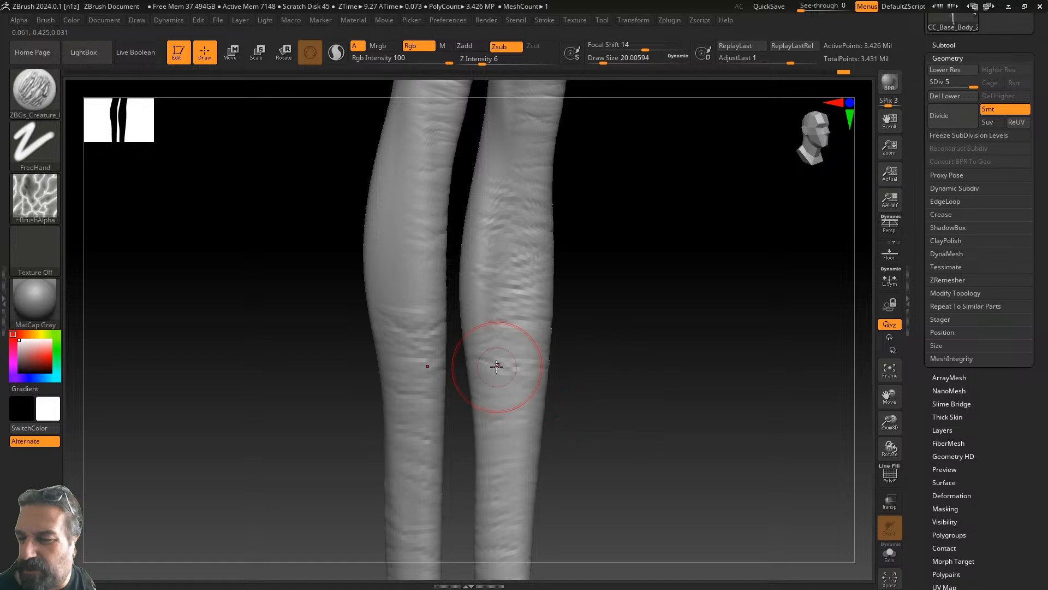
pyautogui.moveTo(355, 253)
pyautogui.mouseDown()
pyautogui.moveTo(421, 232)
pyautogui.moveTo(431, 166)
pyautogui.moveTo(482, 251)
pyautogui.moveTo(524, 241)
pyautogui.moveTo(566, 263)
pyautogui.moveTo(554, 218)
pyautogui.mouseUp()
pyautogui.moveTo(665, 307)
pyautogui.mouseDown()
pyautogui.moveTo(650, 191)
pyautogui.moveTo(648, 246)
pyautogui.mouseUp()
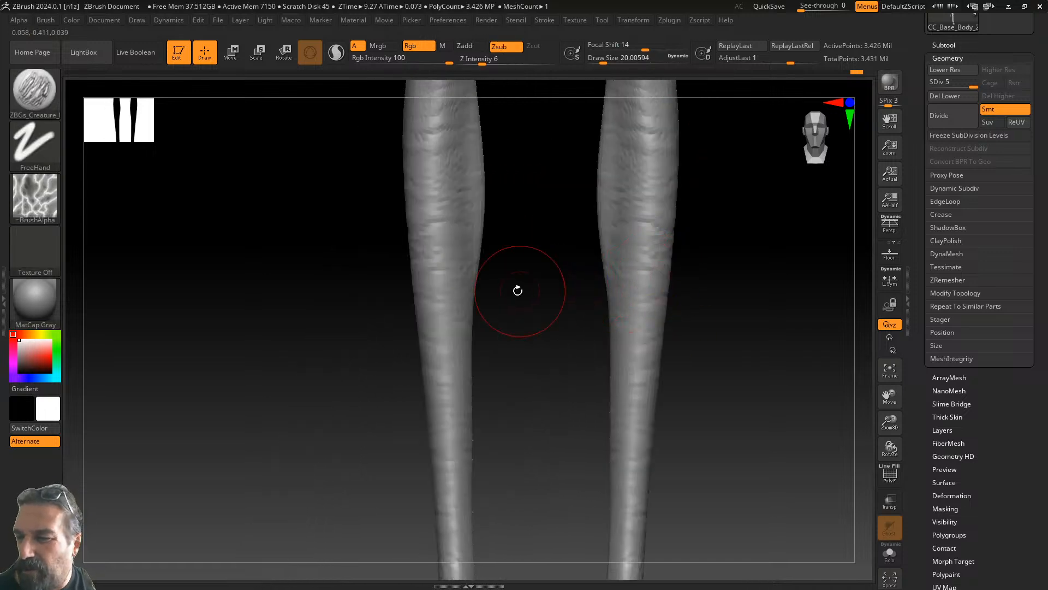
pyautogui.keyDown('alt'); pyautogui.moveTo(552, 436); pyautogui.dragTo(463, 250); pyautogui.keyUp('alt')
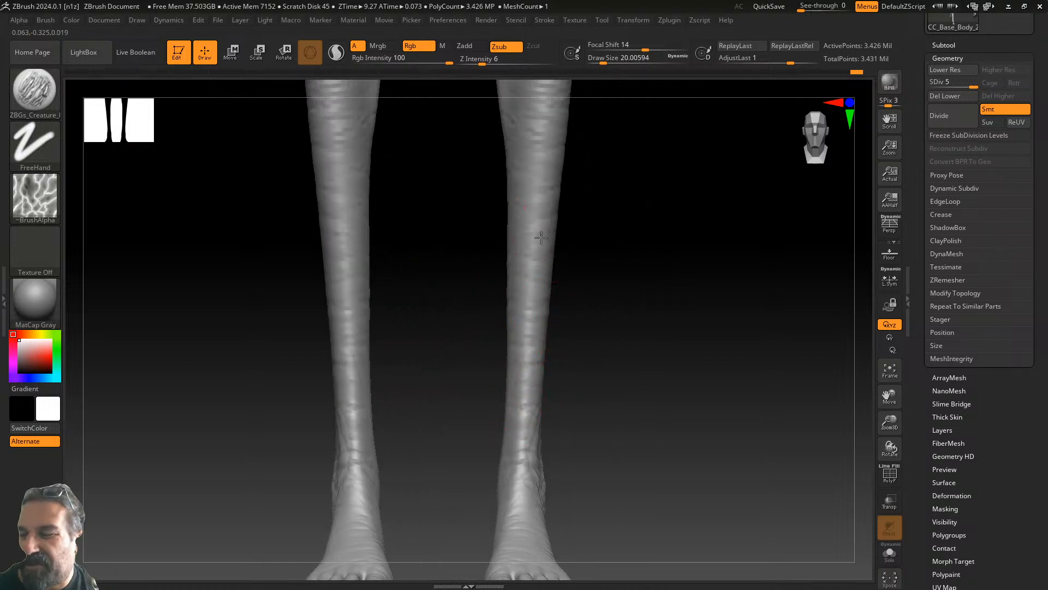
# - Frame the backs of the legs and carve mirrored horizontal wrinkle lines across both calves
pyautogui.keyDown('alt'); pyautogui.moveTo(608, 222); pyautogui.dragTo(592, 421); pyautogui.keyUp('alt')
pyautogui.keyDown('alt'); pyautogui.moveTo(617, 273); pyautogui.dragTo(615, 453); pyautogui.keyUp('alt')
pyautogui.keyDown('alt'); pyautogui.moveTo(628, 264); pyautogui.dragTo(616, 421); pyautogui.keyUp('alt')
pyautogui.keyDown('alt'); pyautogui.moveTo(636, 295); pyautogui.dragTo(625, 411); pyautogui.keyUp('alt')
pyautogui.moveTo(711, 237); pyautogui.dragTo(728, 240)
pyautogui.moveTo(685, 239)
pyautogui.mouseDown()
pyautogui.moveTo(724, 253)
pyautogui.moveTo(744, 290)
pyautogui.moveTo(704, 325)
pyautogui.mouseUp()
pyautogui.moveTo(690, 277); pyautogui.dragTo(721, 273)
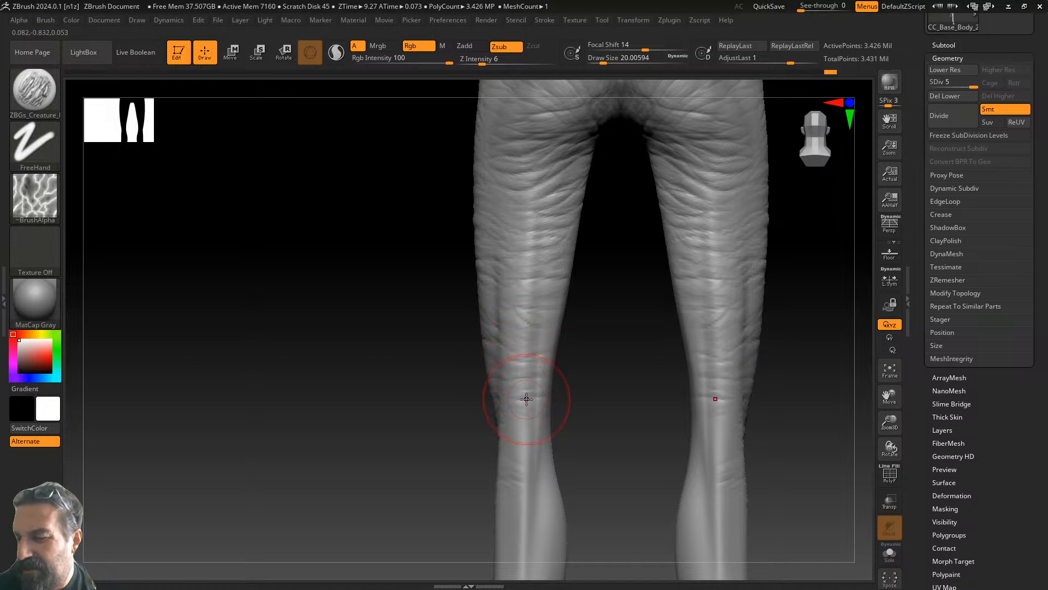
# - Add short wrinkles just below the left knee
pyautogui.moveTo(606, 444)
pyautogui.keyDown('alt'); pyautogui.mouseDown()
pyautogui.moveTo(547, 295)
pyautogui.moveTo(486, 187)
pyautogui.mouseUp(); pyautogui.keyUp('alt')
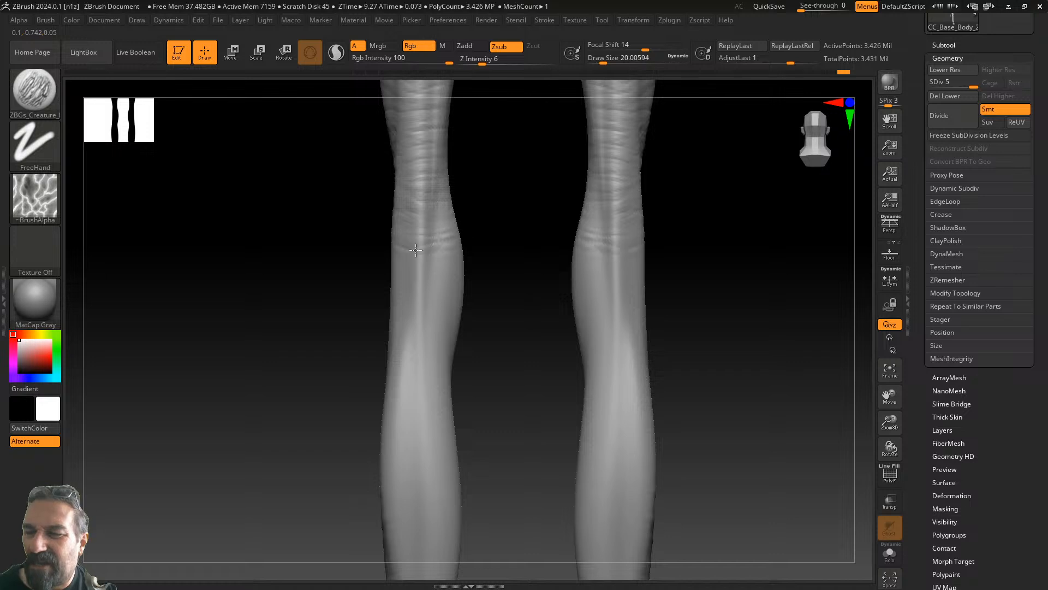
pyautogui.moveTo(409, 268); pyautogui.dragTo(440, 266)
pyautogui.moveTo(441, 271)
pyautogui.mouseDown()
pyautogui.moveTo(416, 286)
pyautogui.moveTo(439, 283)
pyautogui.mouseUp()
pyautogui.moveTo(441, 286); pyautogui.dragTo(428, 300)
pyautogui.moveTo(516, 319); pyautogui.dragTo(423, 333)
# - Add more mirrored wrinkles across both calves from the rear view
pyautogui.moveTo(592, 312); pyautogui.dragTo(671, 288)
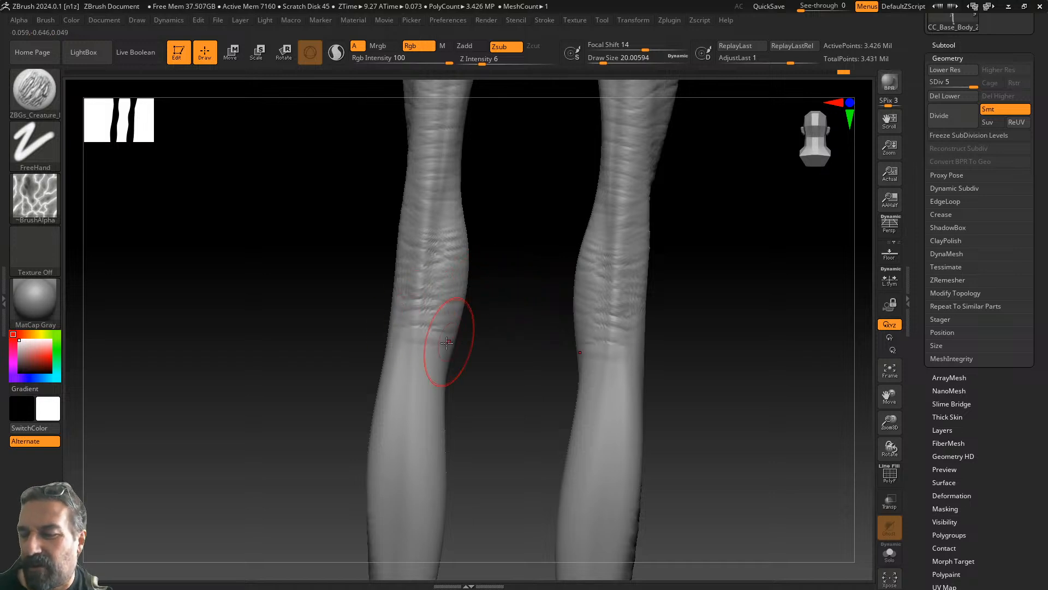
pyautogui.moveTo(433, 370)
pyautogui.mouseDown()
pyautogui.moveTo(403, 372)
pyautogui.moveTo(395, 386)
pyautogui.mouseUp()
pyautogui.moveTo(437, 402); pyautogui.dragTo(398, 405)
pyautogui.moveTo(407, 417)
pyautogui.mouseDown(button='right')
pyautogui.moveTo(488, 421)
pyautogui.moveTo(552, 311)
pyautogui.mouseUp(button='right')
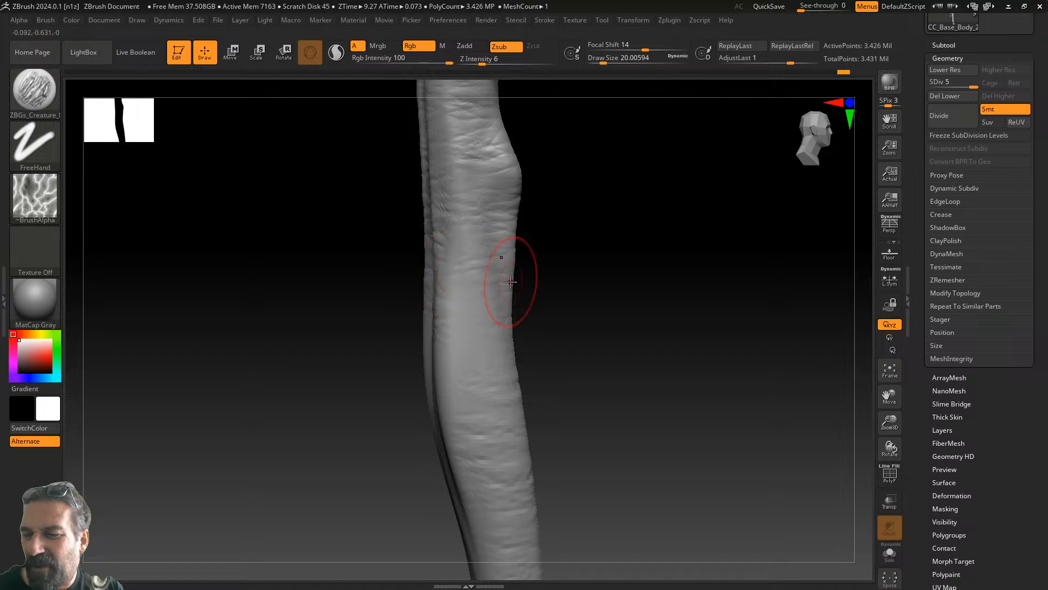
pyautogui.moveTo(565, 363)
pyautogui.mouseDown(button='right')
pyautogui.moveTo(608, 353)
pyautogui.moveTo(605, 371)
pyautogui.moveTo(606, 347)
pyautogui.mouseUp(button='right')
pyautogui.moveTo(448, 251); pyautogui.dragTo(503, 266)
pyautogui.moveTo(457, 302)
pyautogui.mouseDown()
pyautogui.moveTo(503, 307)
pyautogui.moveTo(457, 349)
pyautogui.mouseUp()
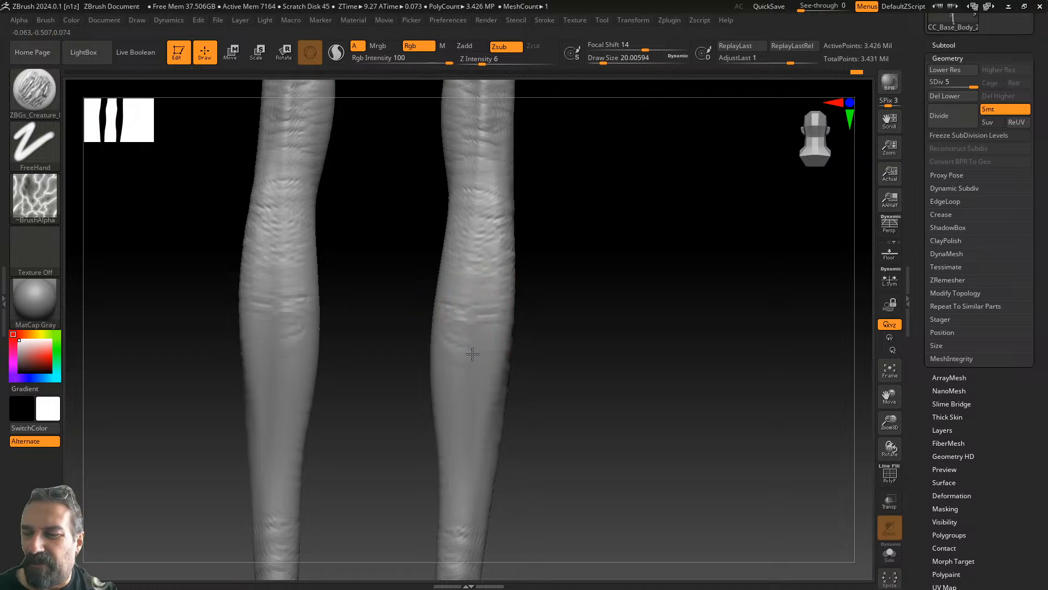
# - Add wrinkles lower on the left calf, then orbit round to view the knees
pyautogui.moveTo(455, 351); pyautogui.dragTo(466, 297, button='right')
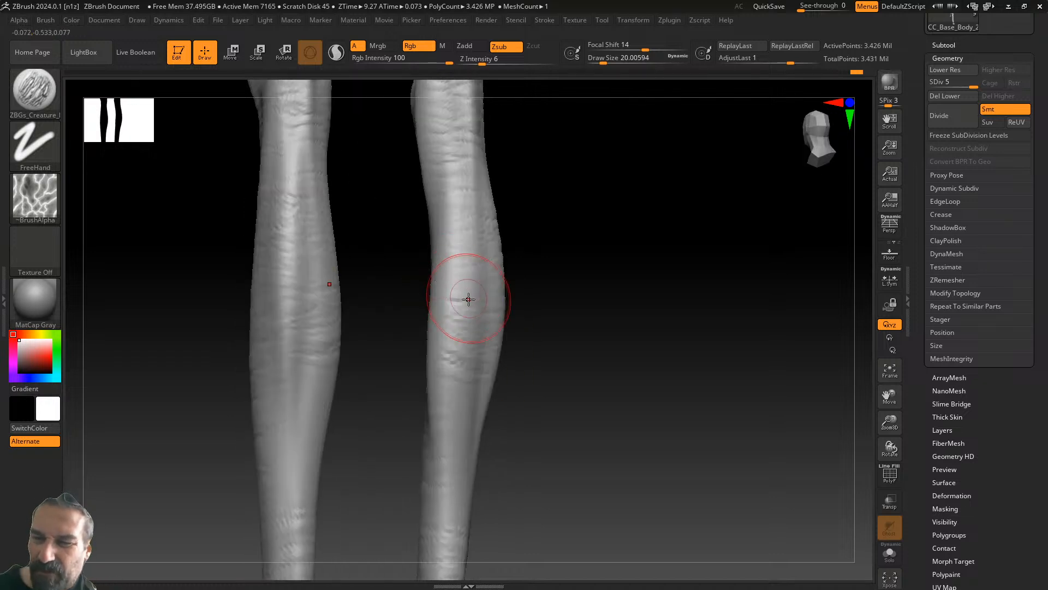
pyautogui.moveTo(267, 380); pyautogui.dragTo(275, 361)
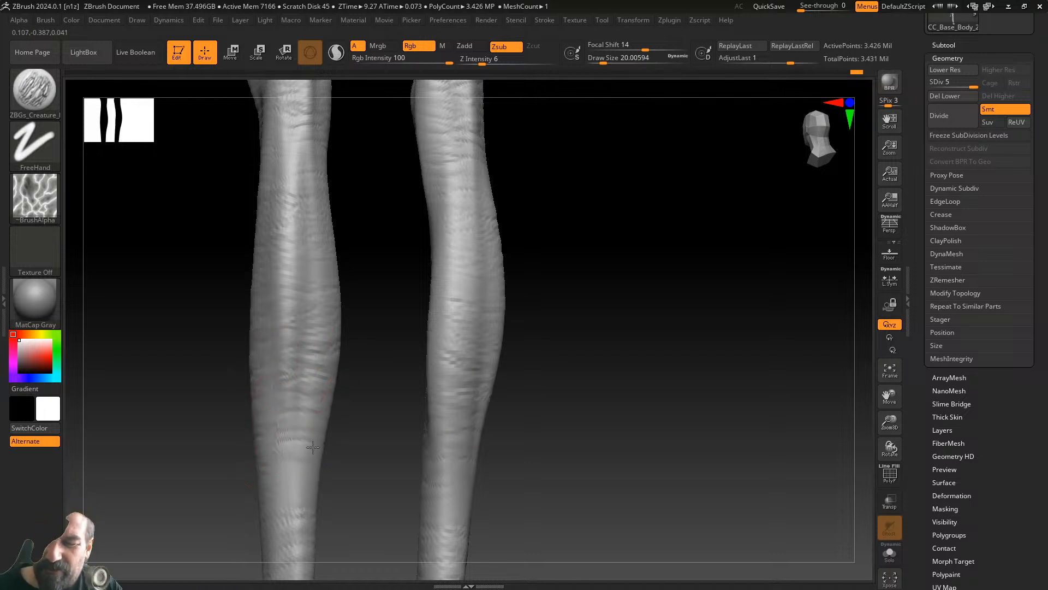
pyautogui.moveTo(295, 468)
pyautogui.mouseDown(button='right')
pyautogui.moveTo(261, 507)
pyautogui.moveTo(306, 483)
pyautogui.mouseUp(button='right')
pyautogui.moveTo(311, 416); pyautogui.dragTo(333, 421, button='right')
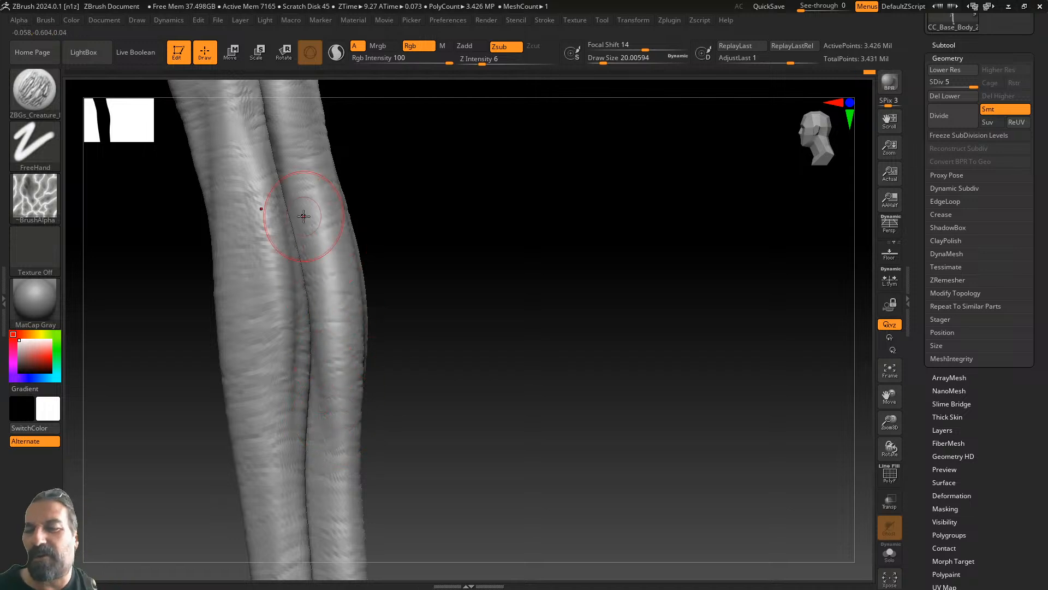
pyautogui.moveTo(468, 269); pyautogui.dragTo(507, 295)
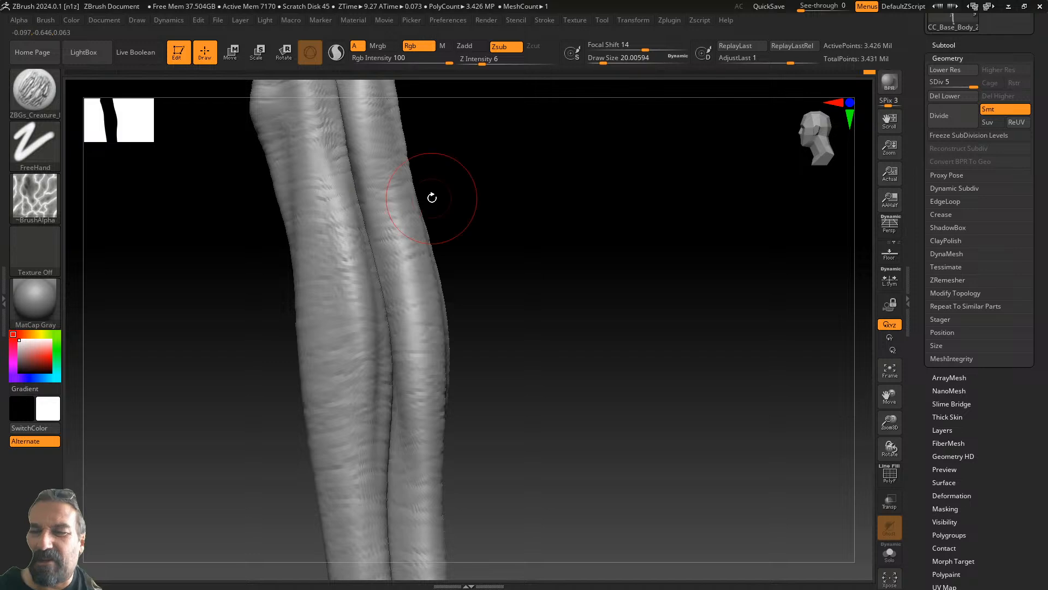
pyautogui.moveTo(560, 386); pyautogui.dragTo(566, 152)
pyautogui.moveTo(527, 286); pyautogui.dragTo(537, 332)
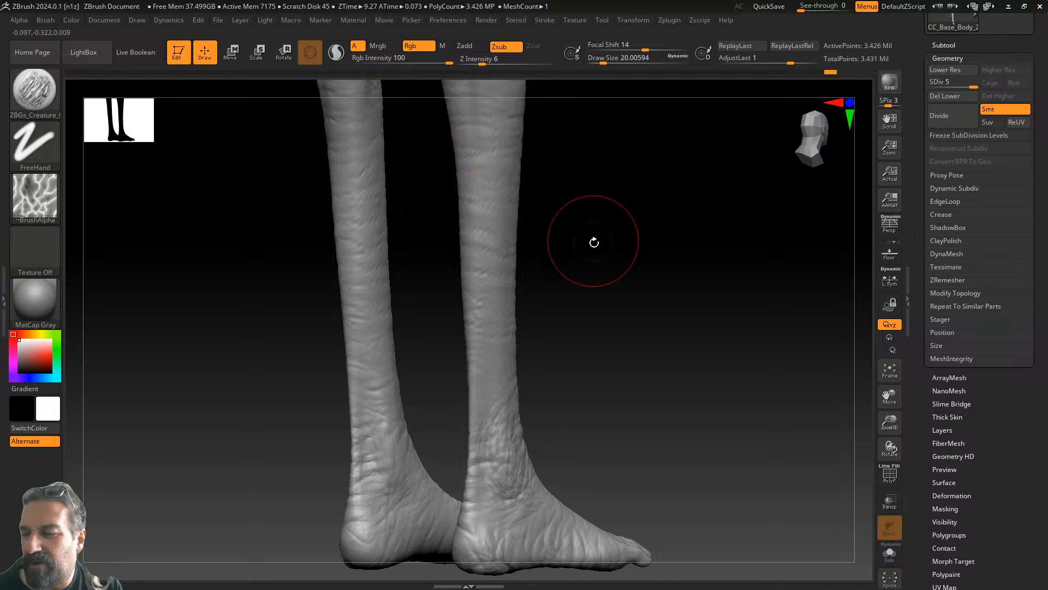
pyautogui.keyDown('alt'); pyautogui.moveTo(591, 235); pyautogui.dragTo(570, 277); pyautogui.keyUp('alt')
pyautogui.moveTo(529, 388); pyautogui.dragTo(382, 306)
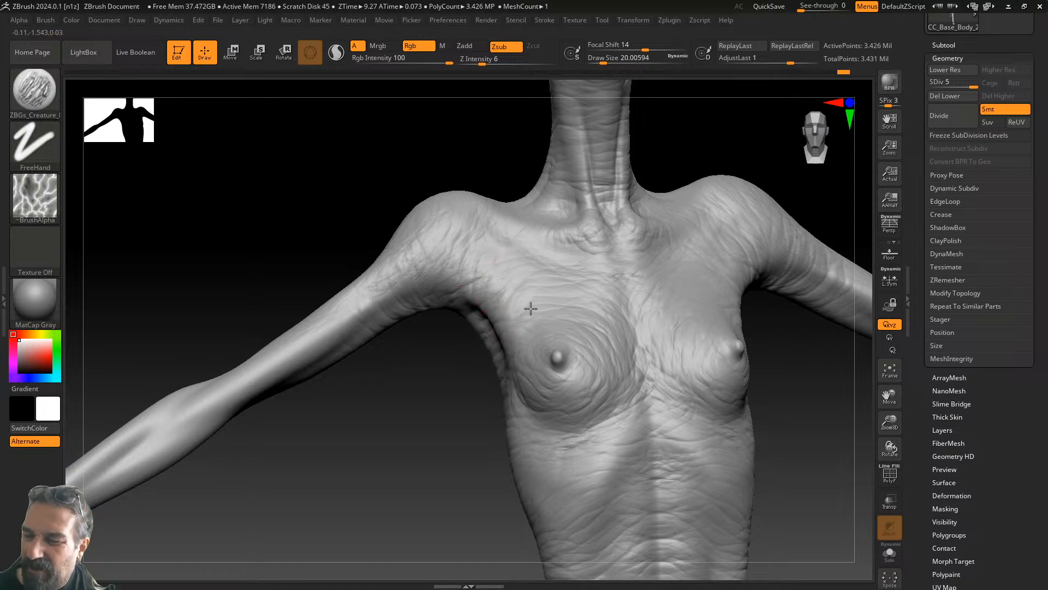
pyautogui.keyDown('alt'); pyautogui.moveTo(460, 442); pyautogui.dragTo(573, 358); pyautogui.keyUp('alt')
pyautogui.keyDown('alt'); pyautogui.moveTo(533, 389); pyautogui.dragTo(528, 395); pyautogui.keyUp('alt')
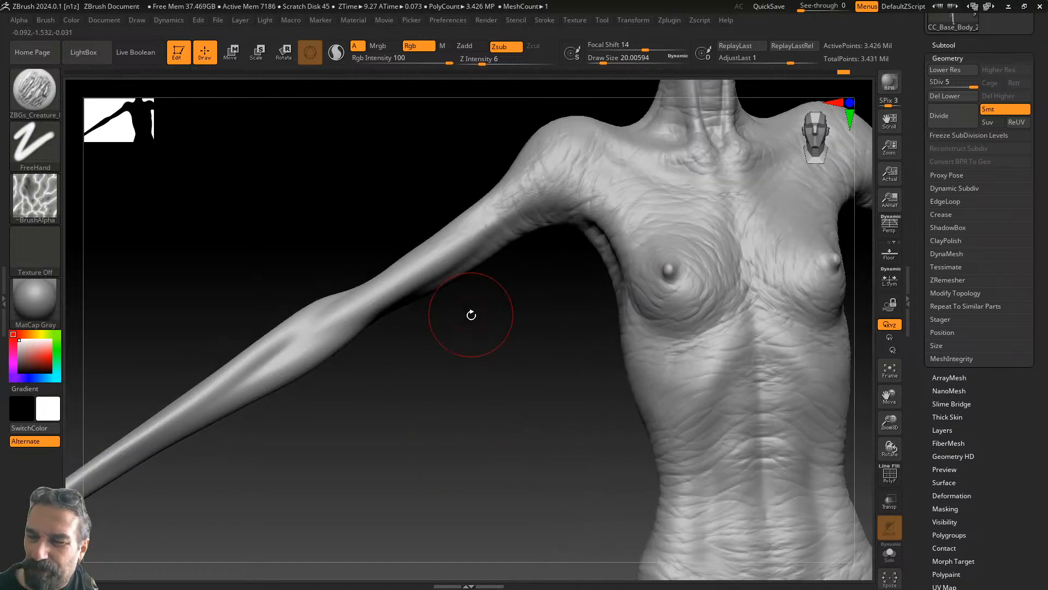
pyautogui.moveTo(468, 304); pyautogui.dragTo(463, 278)
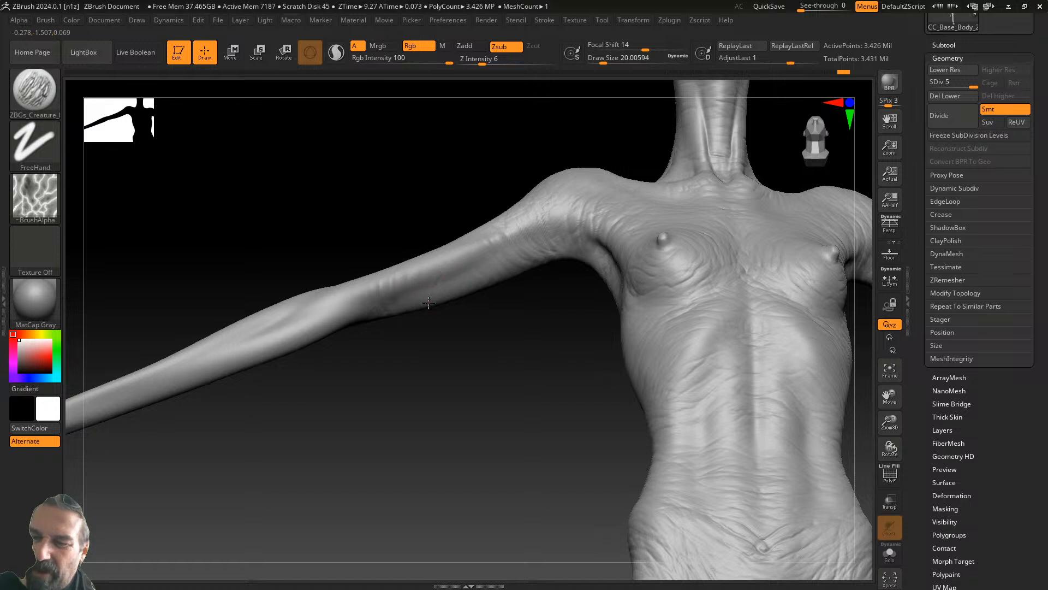
pyautogui.moveTo(367, 329)
pyautogui.mouseDown()
pyautogui.moveTo(353, 282)
pyautogui.moveTo(327, 250)
pyautogui.mouseUp()
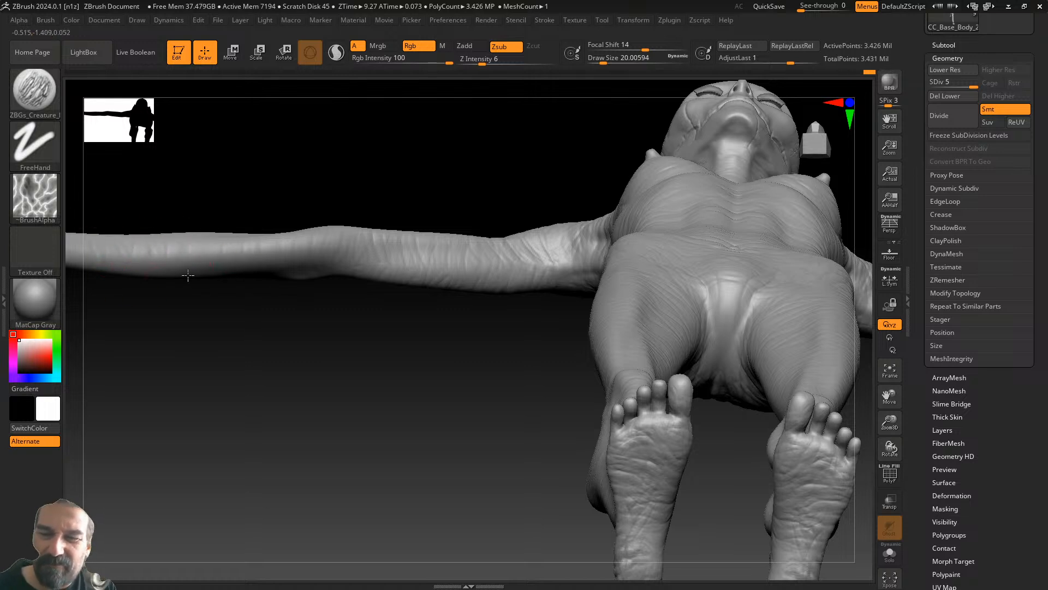
pyautogui.moveTo(250, 278)
pyautogui.mouseDown()
pyautogui.moveTo(286, 269)
pyautogui.moveTo(339, 218)
pyautogui.moveTo(407, 326)
pyautogui.moveTo(399, 321)
pyautogui.moveTo(489, 402)
pyautogui.moveTo(458, 323)
pyautogui.moveTo(463, 347)
pyautogui.mouseUp()
pyautogui.moveTo(464, 348)
pyautogui.mouseDown(button='right')
pyautogui.moveTo(475, 411)
pyautogui.moveTo(523, 278)
pyautogui.mouseUp(button='right')
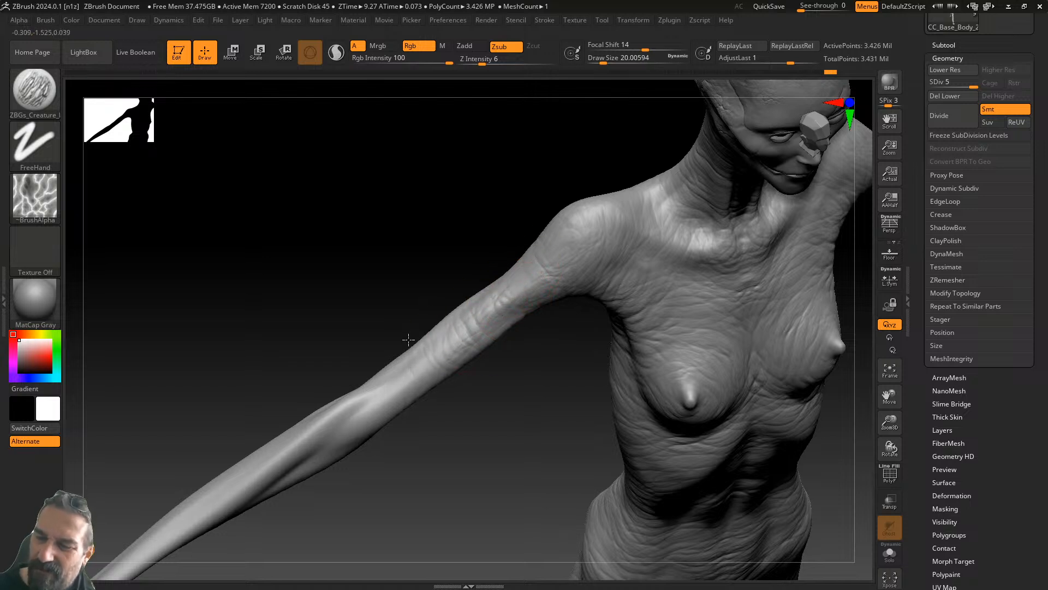
pyautogui.moveTo(417, 459)
pyautogui.mouseDown(button='right')
pyautogui.moveTo(468, 311)
pyautogui.moveTo(529, 293)
pyautogui.mouseUp(button='right')
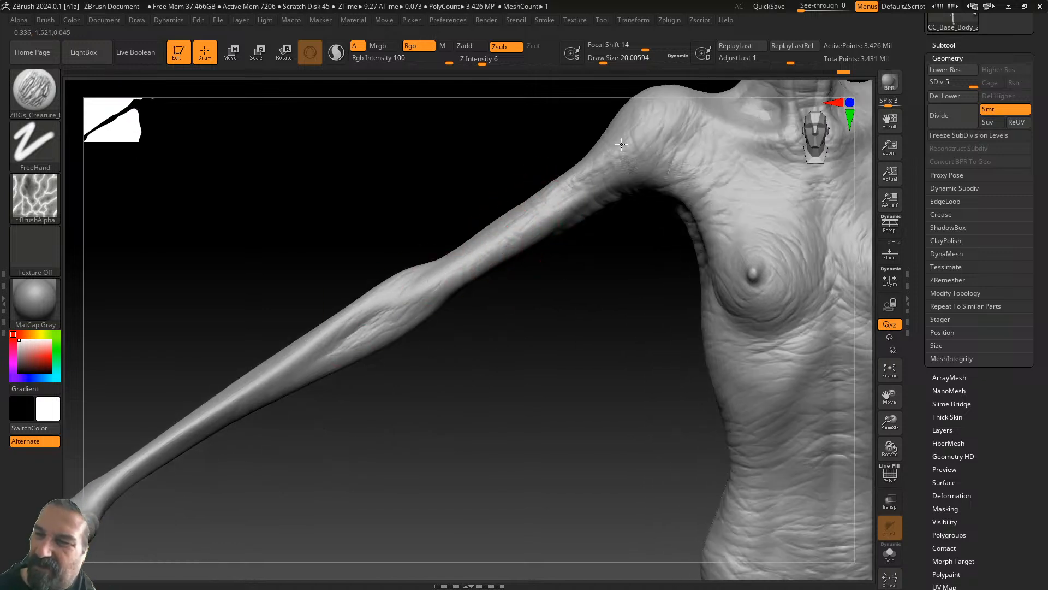
pyautogui.moveTo(504, 374); pyautogui.dragTo(563, 239)
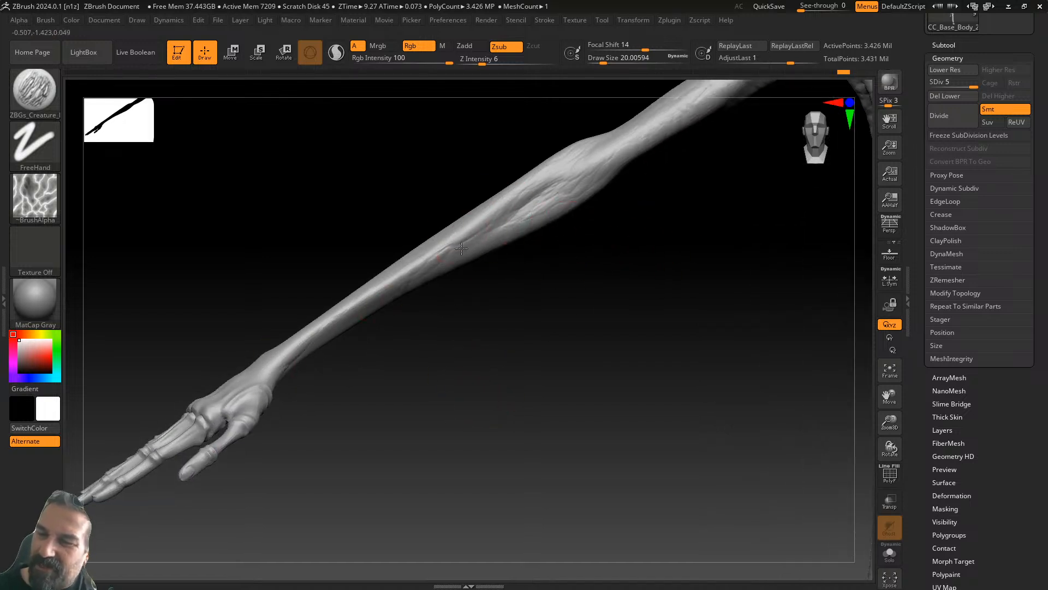
pyautogui.moveTo(559, 335)
pyautogui.mouseDown()
pyautogui.moveTo(524, 227)
pyautogui.moveTo(326, 379)
pyautogui.moveTo(386, 417)
pyautogui.moveTo(468, 272)
pyautogui.mouseUp()
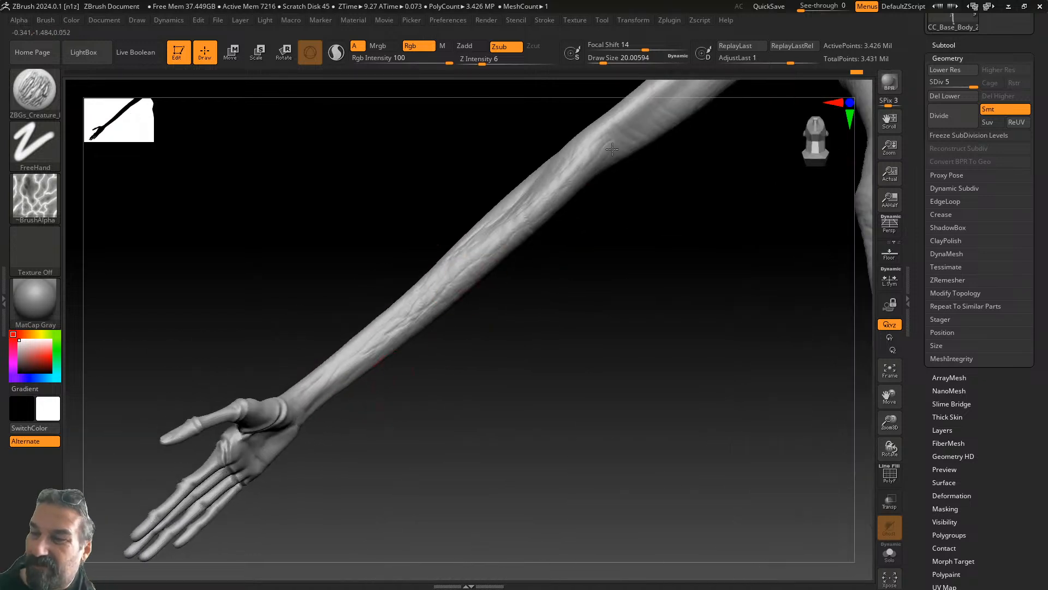
pyautogui.moveTo(627, 208); pyautogui.dragTo(530, 273)
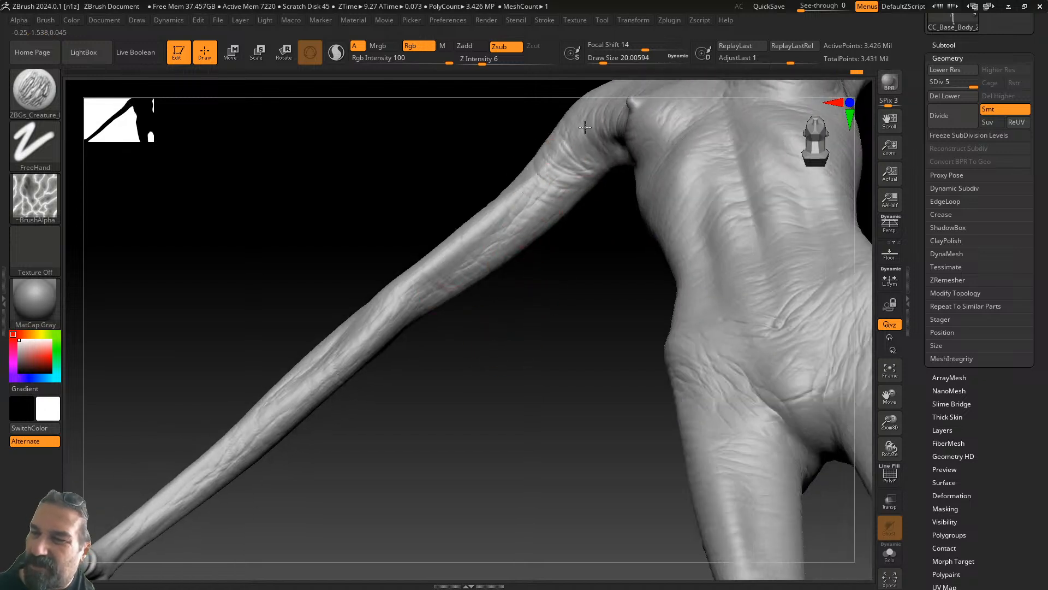
pyautogui.moveTo(580, 233); pyautogui.dragTo(461, 236)
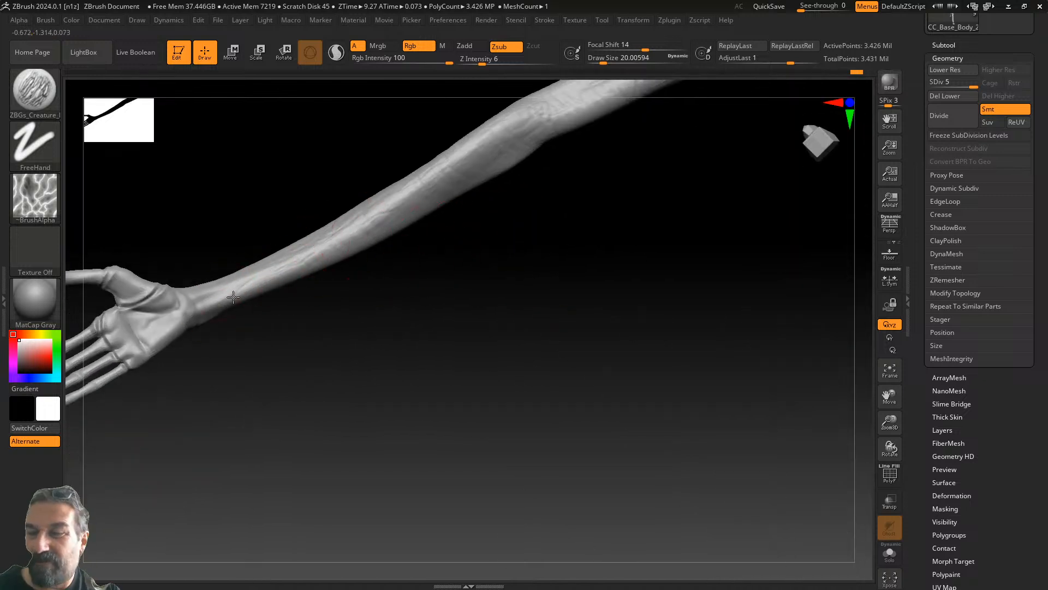
pyautogui.moveTo(568, 152); pyautogui.dragTo(522, 210)
pyautogui.keyDown('alt'); pyautogui.moveTo(641, 253); pyautogui.dragTo(555, 433); pyautogui.keyUp('alt')
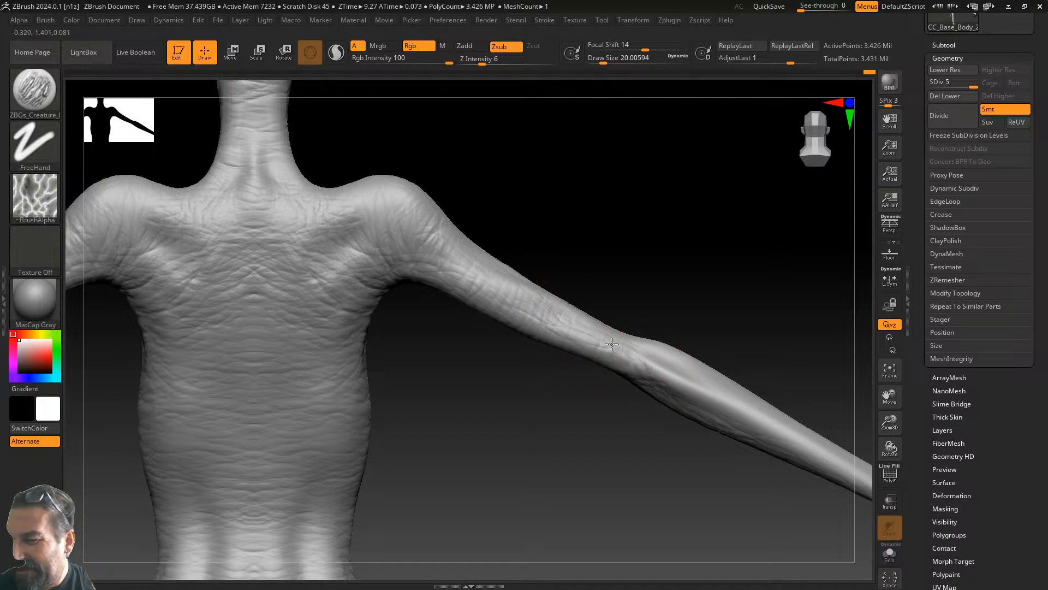
pyautogui.hotkey('ctrl', 'z')
pyautogui.keyDown('alt'); pyautogui.moveTo(744, 337); pyautogui.dragTo(586, 275); pyautogui.keyUp('alt')
pyautogui.moveTo(508, 305); pyautogui.dragTo(551, 332)
pyautogui.moveTo(509, 286); pyautogui.dragTo(627, 359)
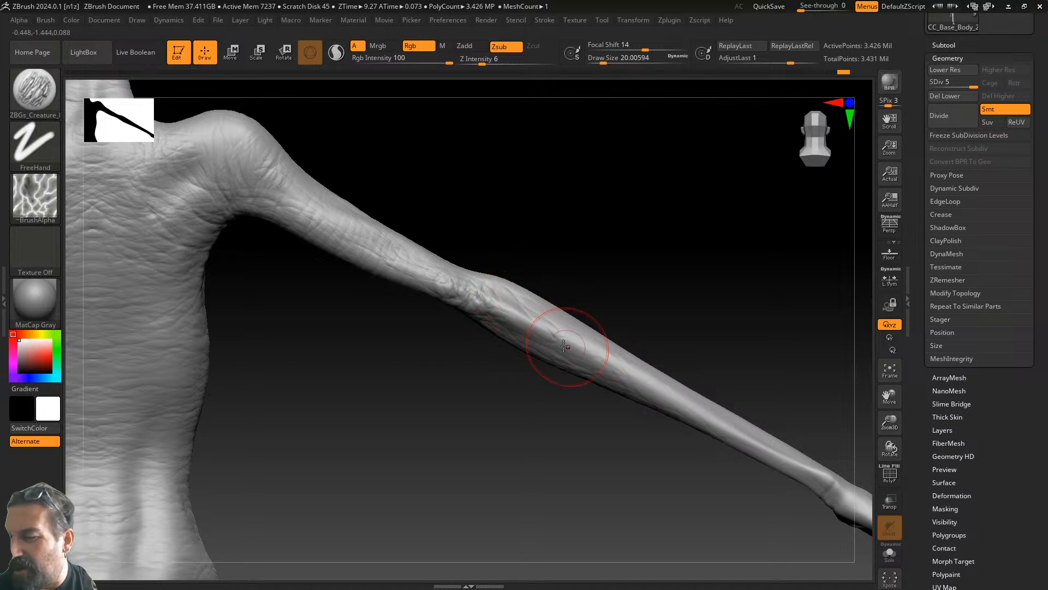
pyautogui.moveTo(745, 357)
pyautogui.keyDown('alt'); pyautogui.mouseDown()
pyautogui.moveTo(662, 330)
pyautogui.moveTo(685, 306)
pyautogui.mouseUp(); pyautogui.keyUp('alt')
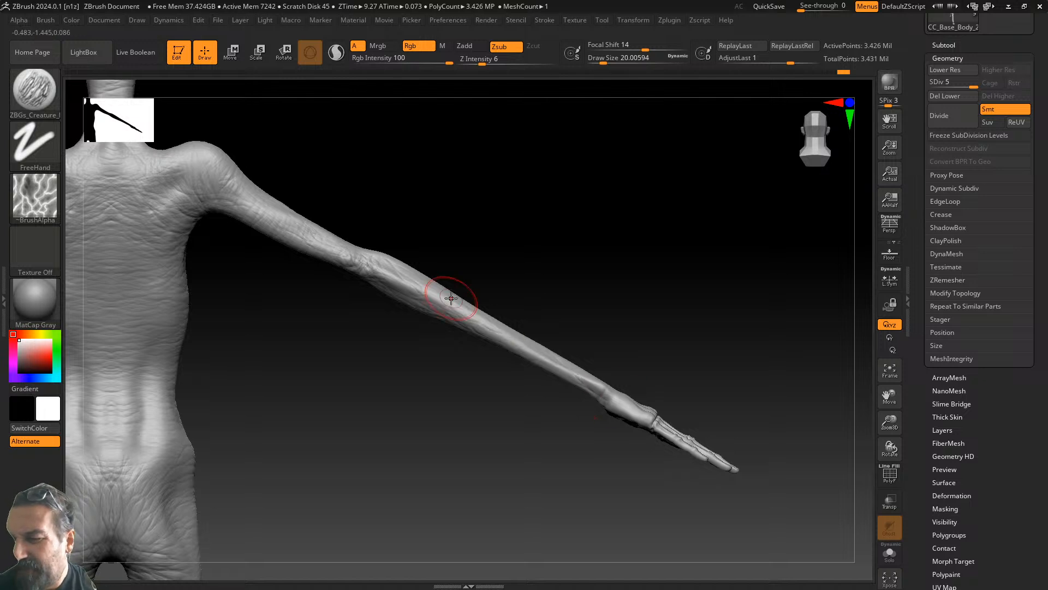
pyautogui.moveTo(685, 449); pyautogui.dragTo(641, 387)
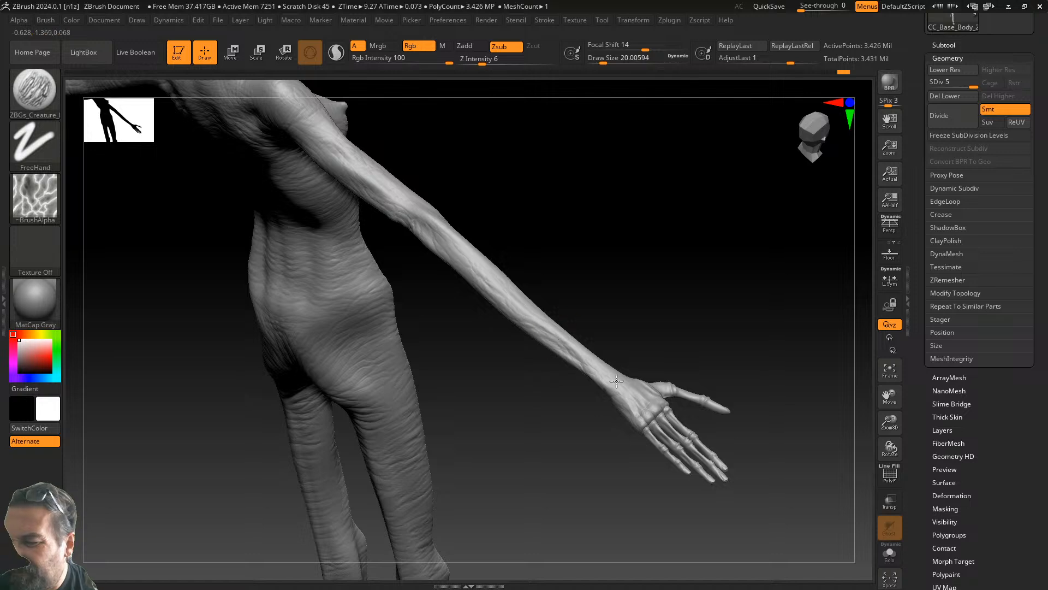
pyautogui.moveTo(534, 311)
pyautogui.mouseDown()
pyautogui.moveTo(645, 334)
pyautogui.moveTo(627, 376)
pyautogui.moveTo(613, 474)
pyautogui.moveTo(643, 551)
pyautogui.moveTo(661, 464)
pyautogui.mouseUp()
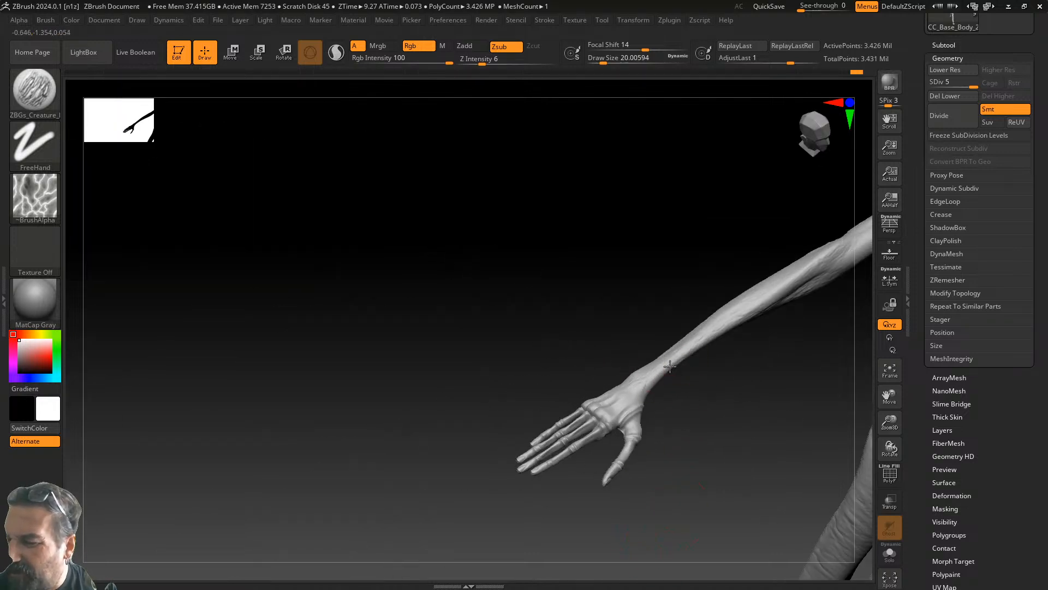
pyautogui.keyDown('alt'); pyautogui.moveTo(693, 398); pyautogui.dragTo(448, 432); pyautogui.keyUp('alt')
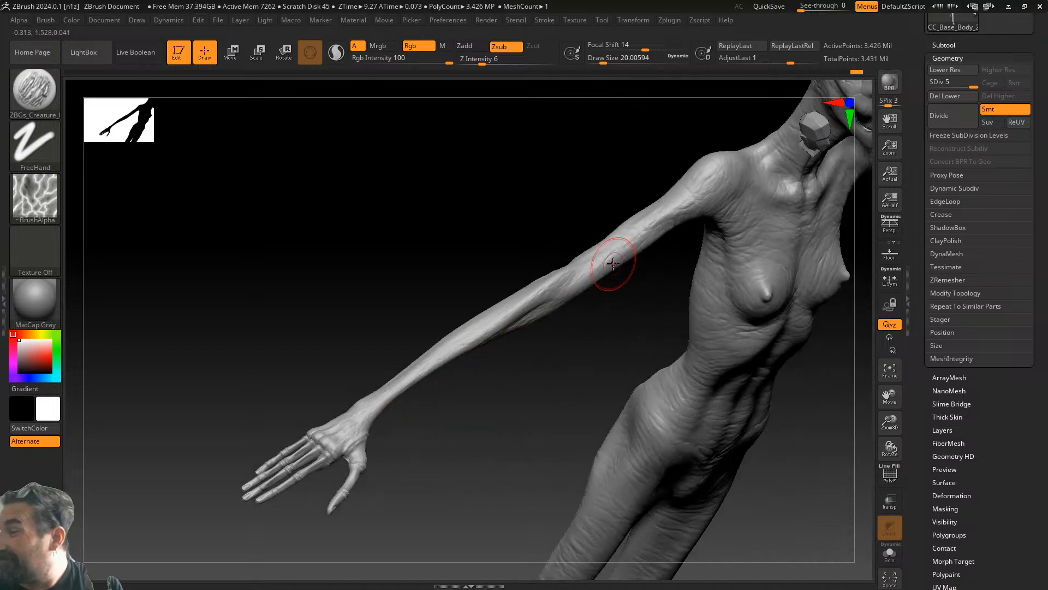
pyautogui.moveTo(546, 350)
pyautogui.mouseDown()
pyautogui.moveTo(513, 400)
pyautogui.moveTo(498, 297)
pyautogui.moveTo(502, 407)
pyautogui.moveTo(466, 411)
pyautogui.moveTo(562, 351)
pyautogui.mouseUp()
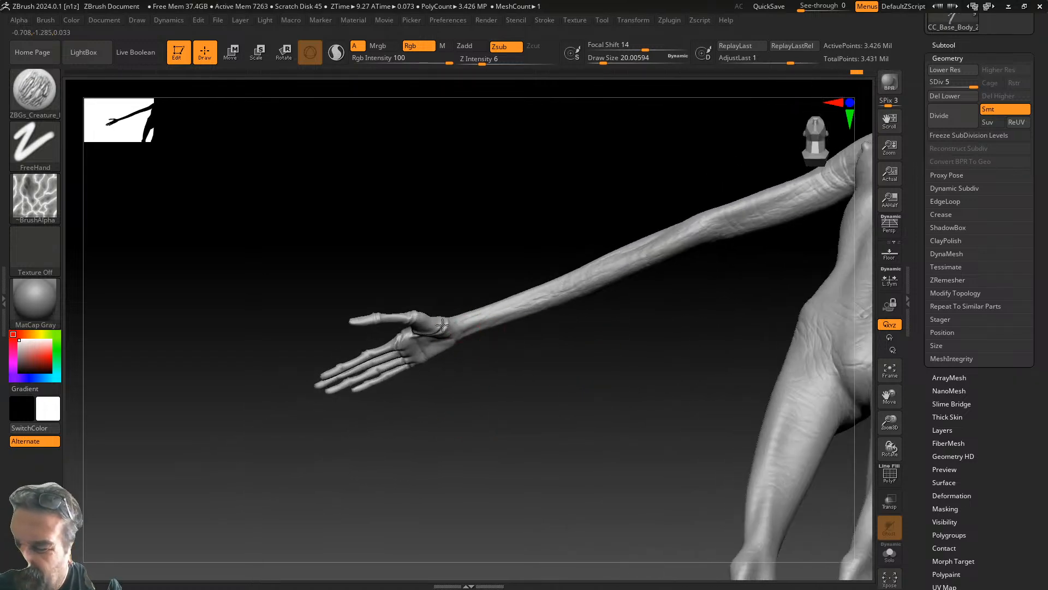
pyautogui.moveTo(493, 364); pyautogui.dragTo(499, 304)
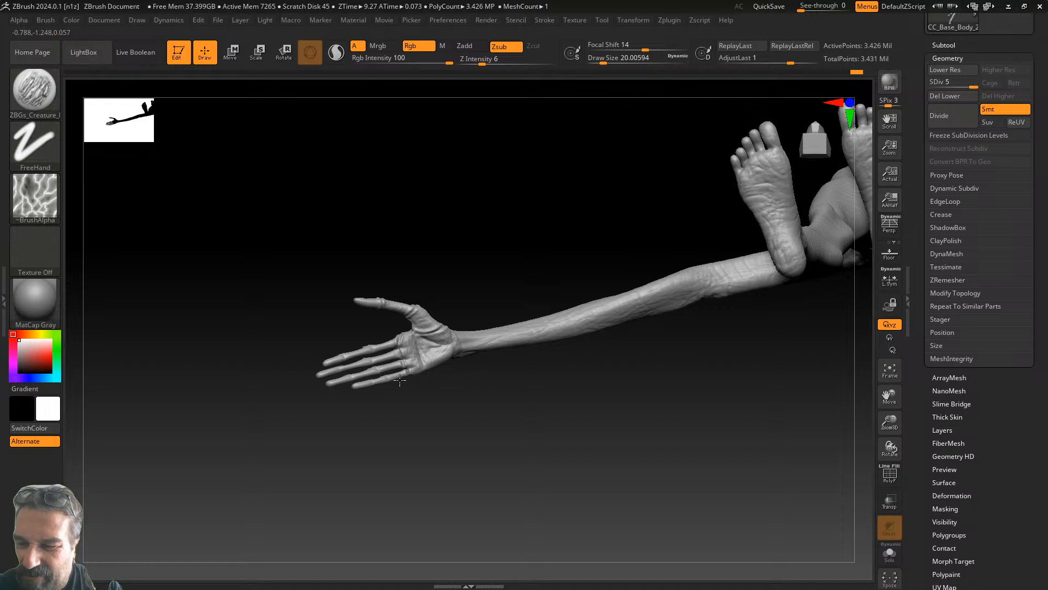
pyautogui.moveTo(458, 283); pyautogui.dragTo(433, 318)
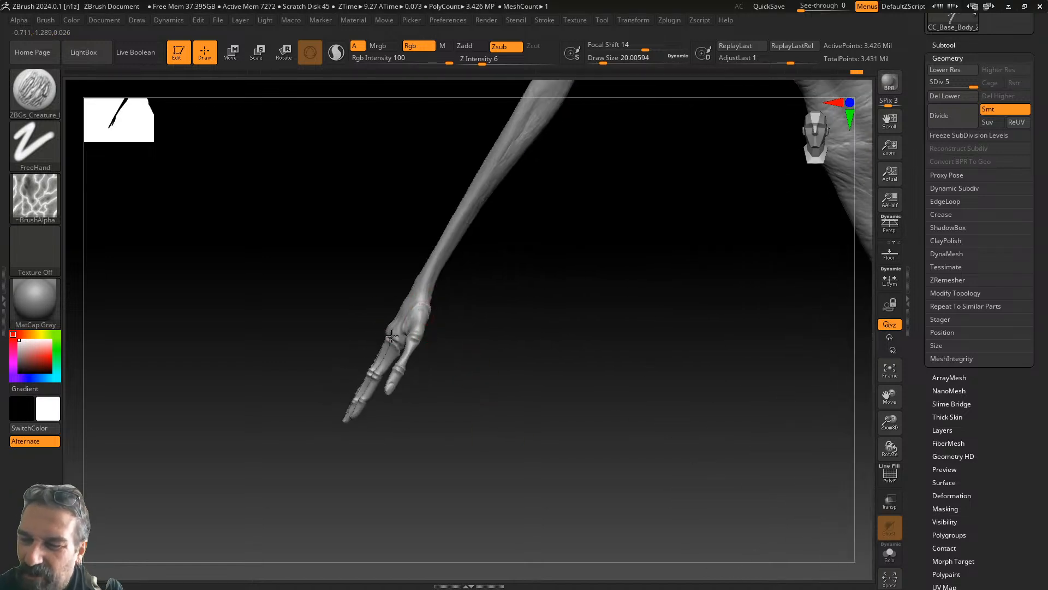
pyautogui.moveTo(516, 304)
pyautogui.mouseDown()
pyautogui.moveTo(415, 301)
pyautogui.moveTo(486, 283)
pyautogui.moveTo(569, 295)
pyautogui.moveTo(575, 341)
pyautogui.moveTo(604, 325)
pyautogui.moveTo(591, 322)
pyautogui.moveTo(421, 440)
pyautogui.moveTo(482, 398)
pyautogui.moveTo(340, 475)
pyautogui.moveTo(669, 257)
pyautogui.moveTo(621, 274)
pyautogui.moveTo(645, 290)
pyautogui.moveTo(627, 306)
pyautogui.moveTo(625, 330)
pyautogui.moveTo(699, 309)
pyautogui.moveTo(675, 295)
pyautogui.mouseUp()
pyautogui.click(35, 89)
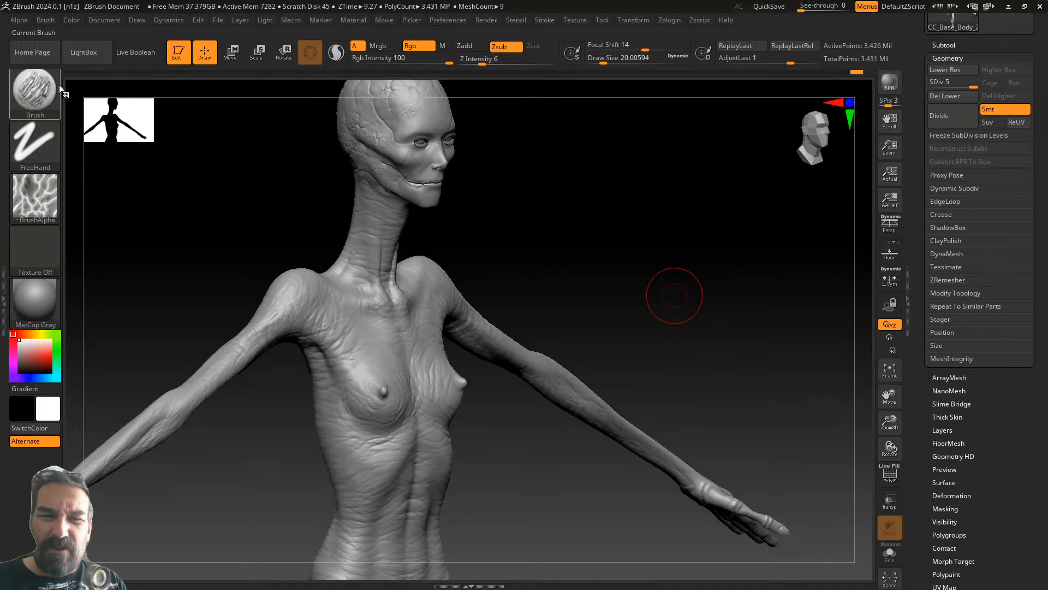
# - Browse LightBox to the NippleAlphas folder and select Nipple_Real
pyautogui.click(143, 55)
pyautogui.click(126, 51)
pyautogui.click(97, 50)
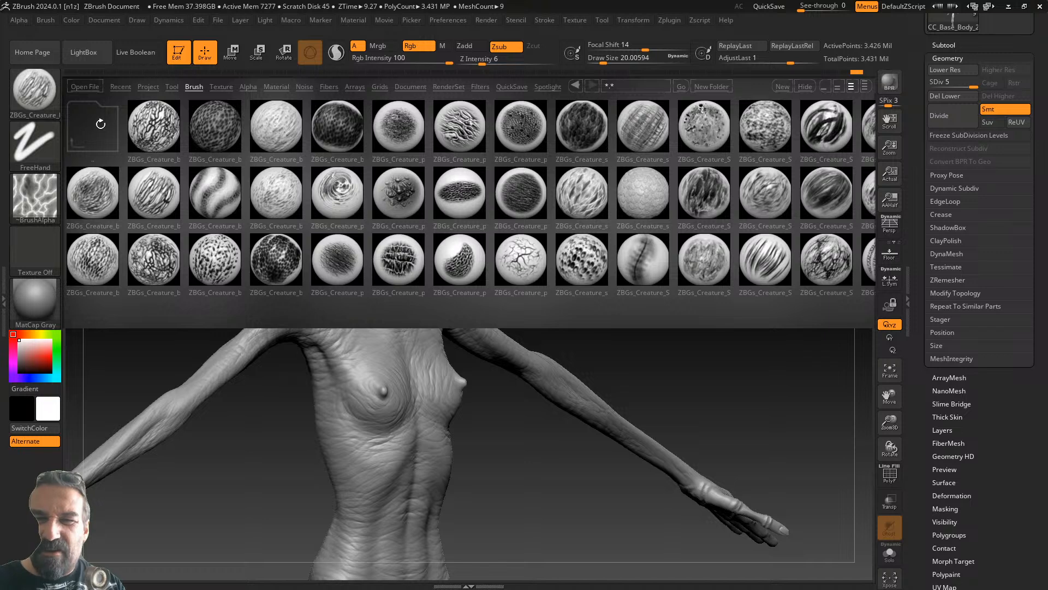
pyautogui.click(81, 123)
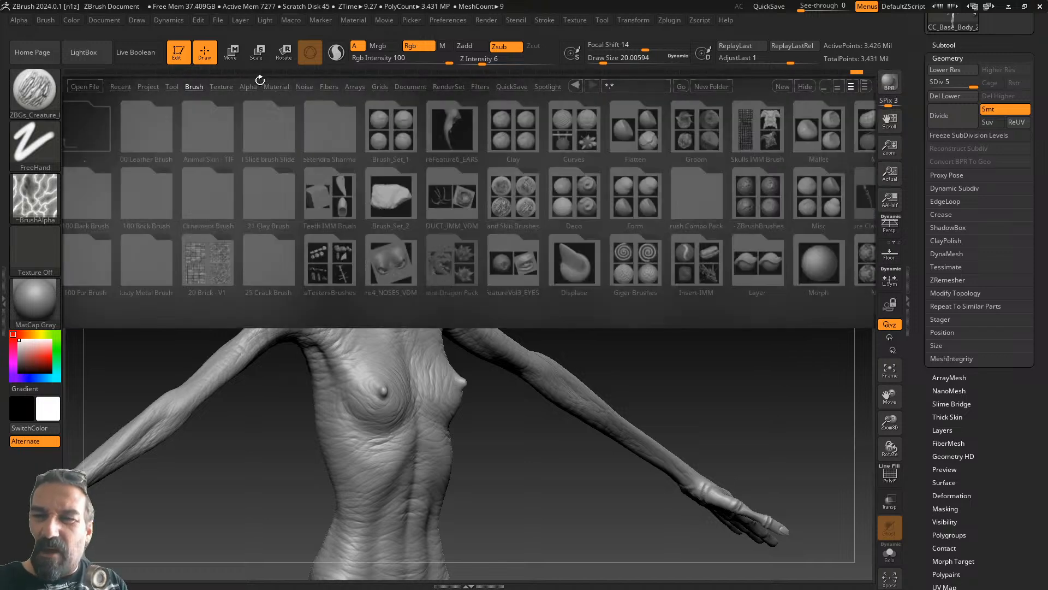
pyautogui.click(248, 87)
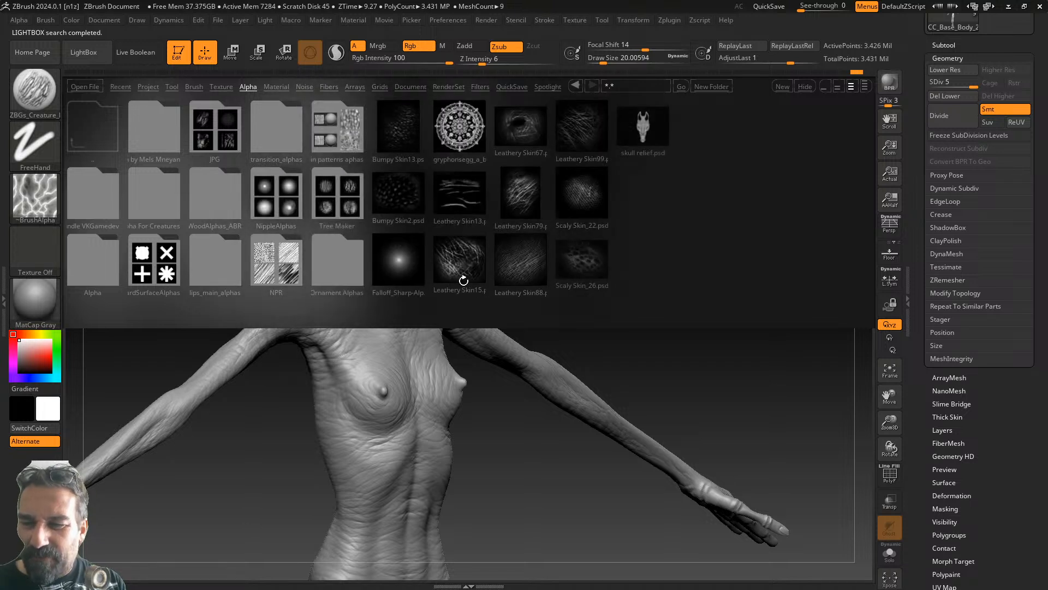
pyautogui.click(276, 201)
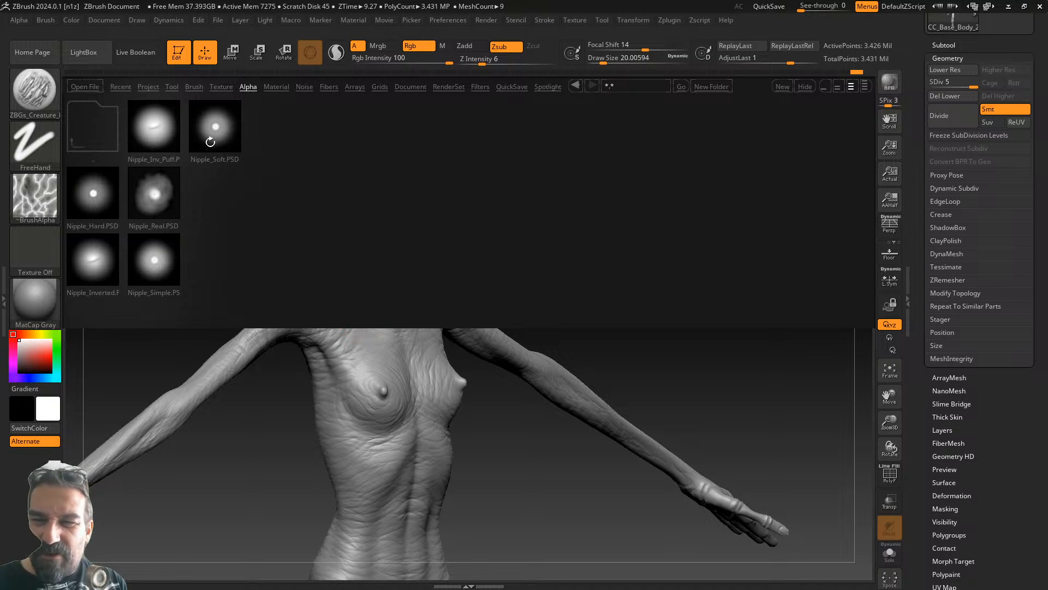
pyautogui.click(155, 190)
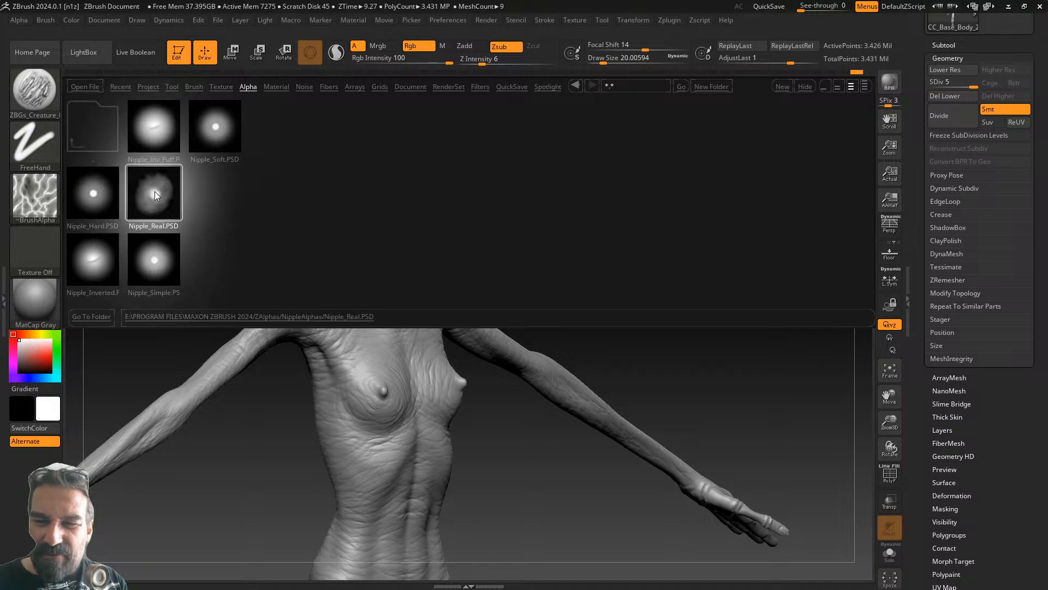
# - Switch to the ClayBuildup brush with DragRect stroke and apply the Nipple_Real alpha
pyautogui.click(51, 101)
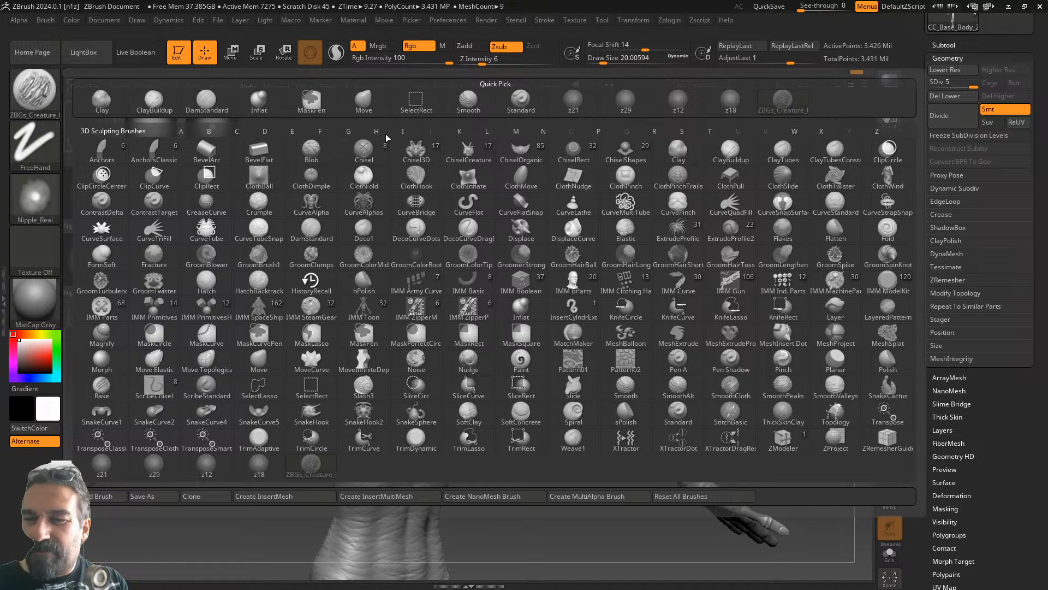
pyautogui.moveTo(363, 150)
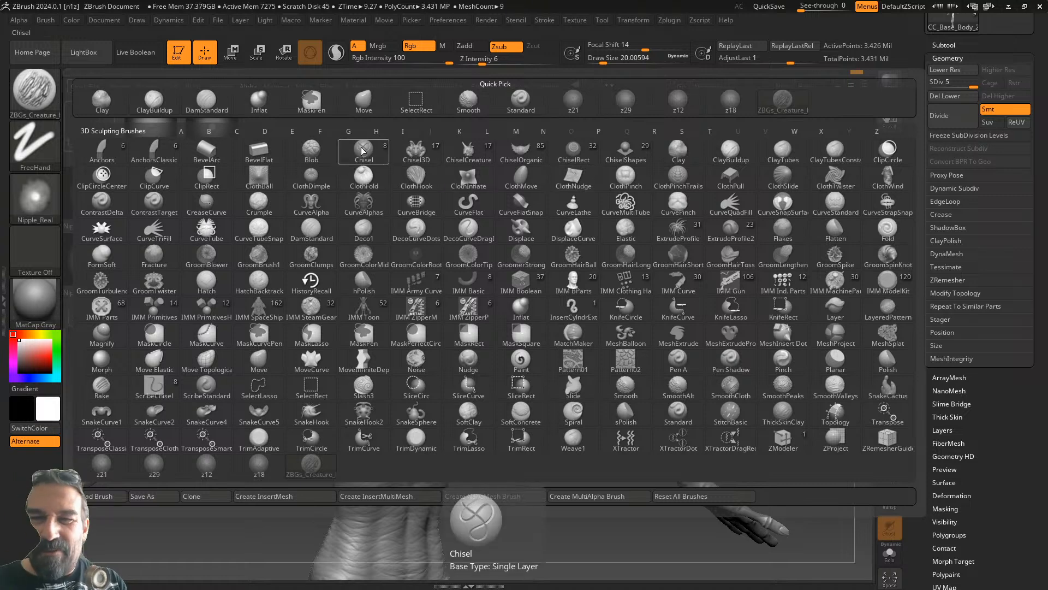
pyautogui.click(154, 102)
pyautogui.click(47, 138)
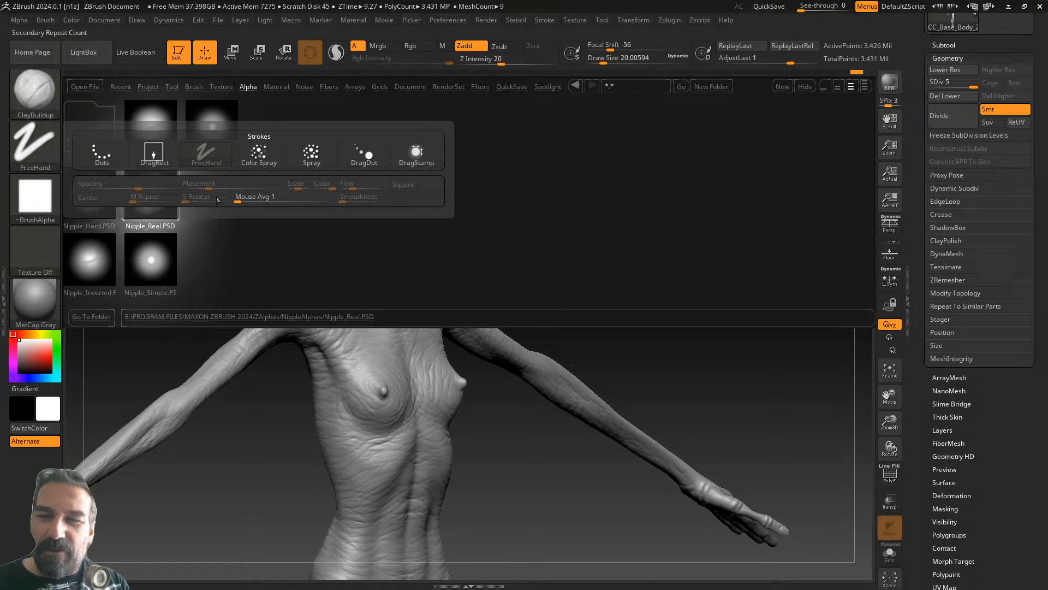
pyautogui.click(154, 153)
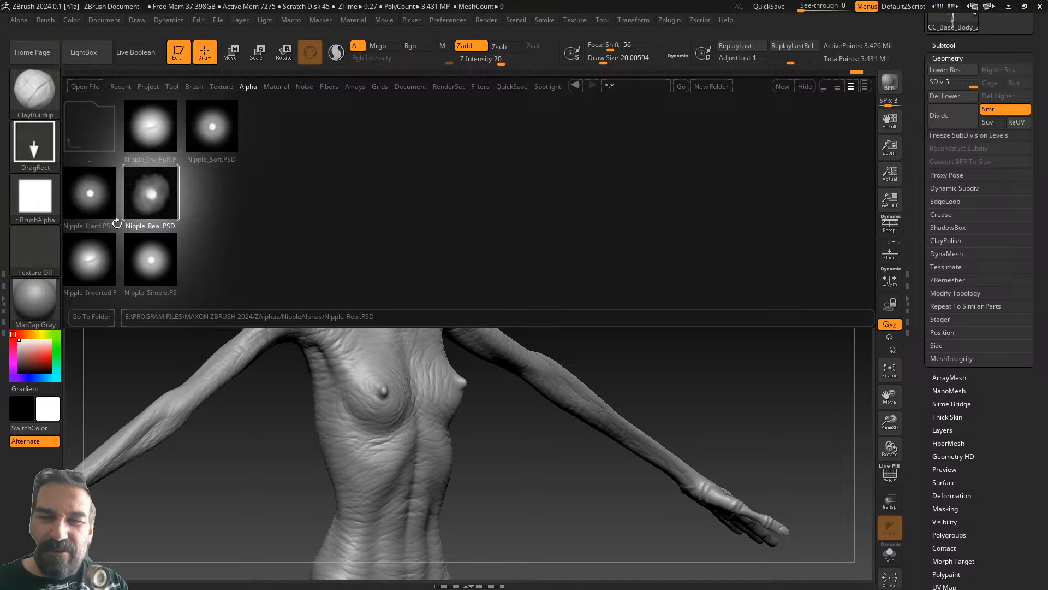
pyautogui.click(46, 202)
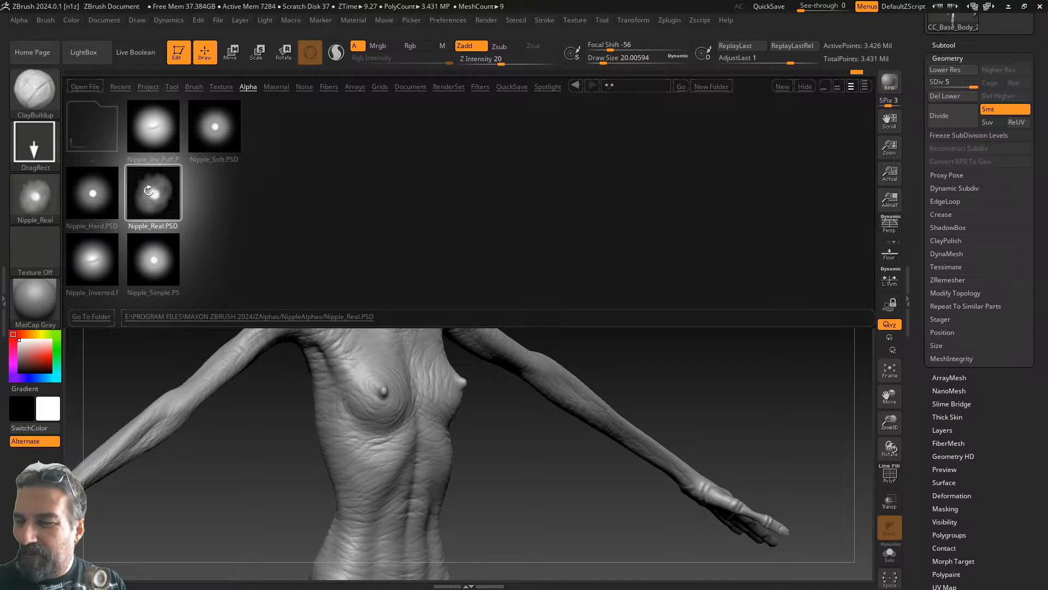
pyautogui.click(106, 57)
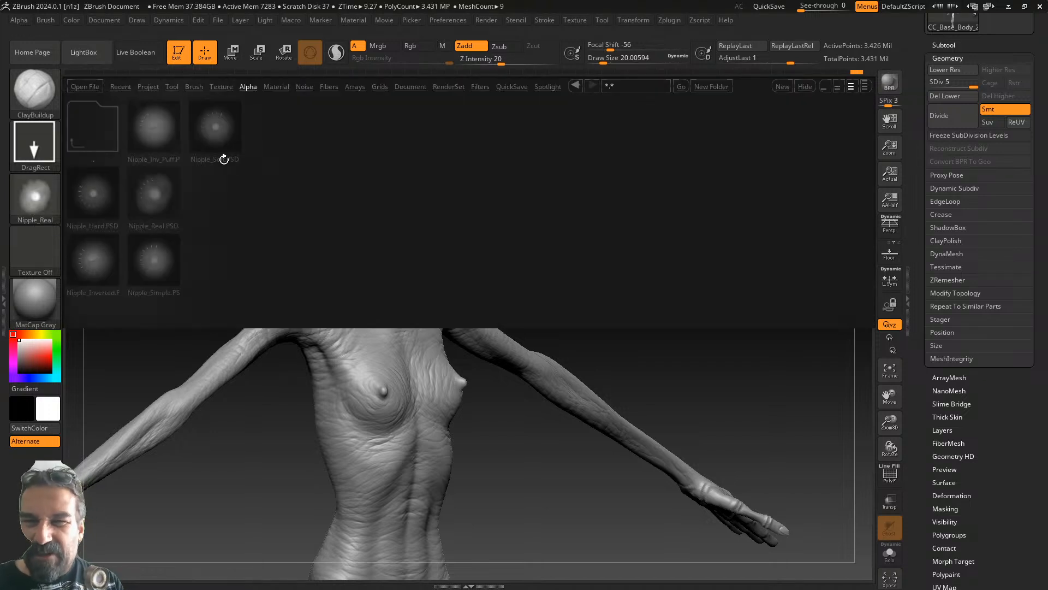
pyautogui.click(92, 57)
# - Zoom to the chest, set Z Intensity to 53 and smooth the skin around the nipple
pyautogui.moveTo(559, 277); pyautogui.dragTo(559, 217)
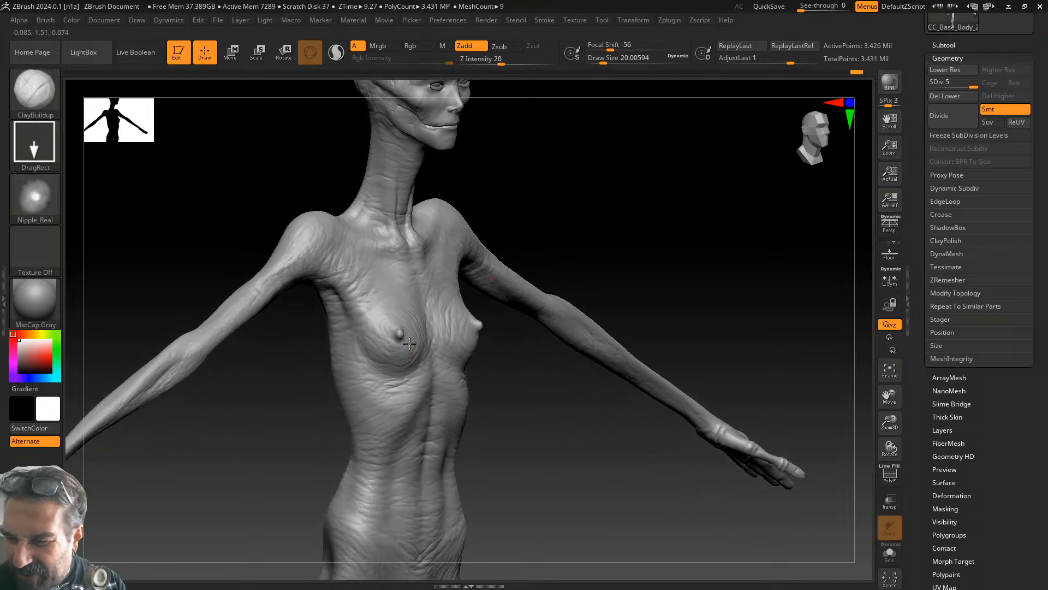
pyautogui.press('ctrl')
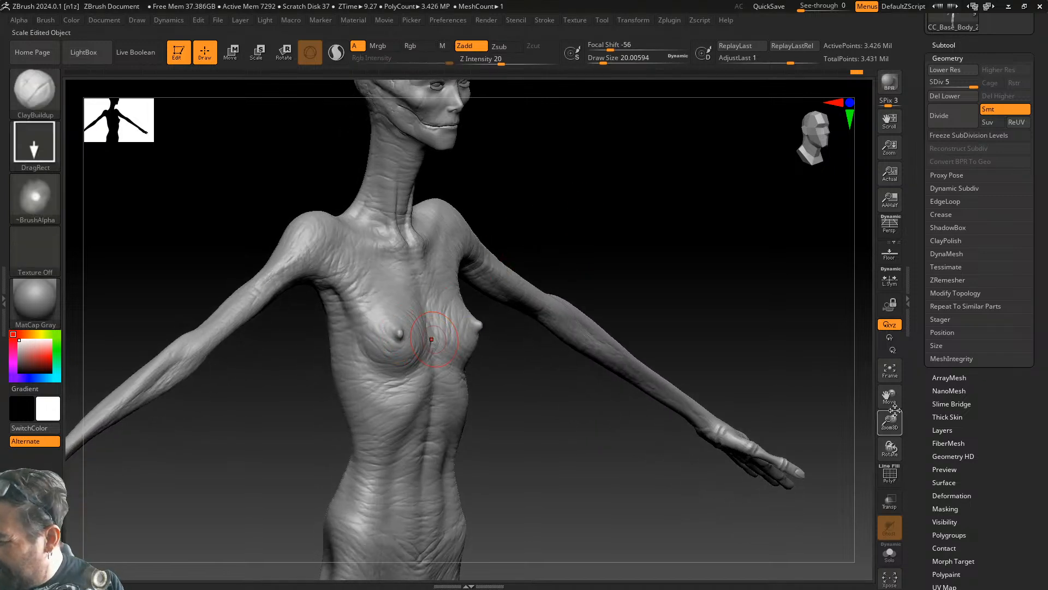
pyautogui.moveTo(889, 422); pyautogui.dragTo(908, 457)
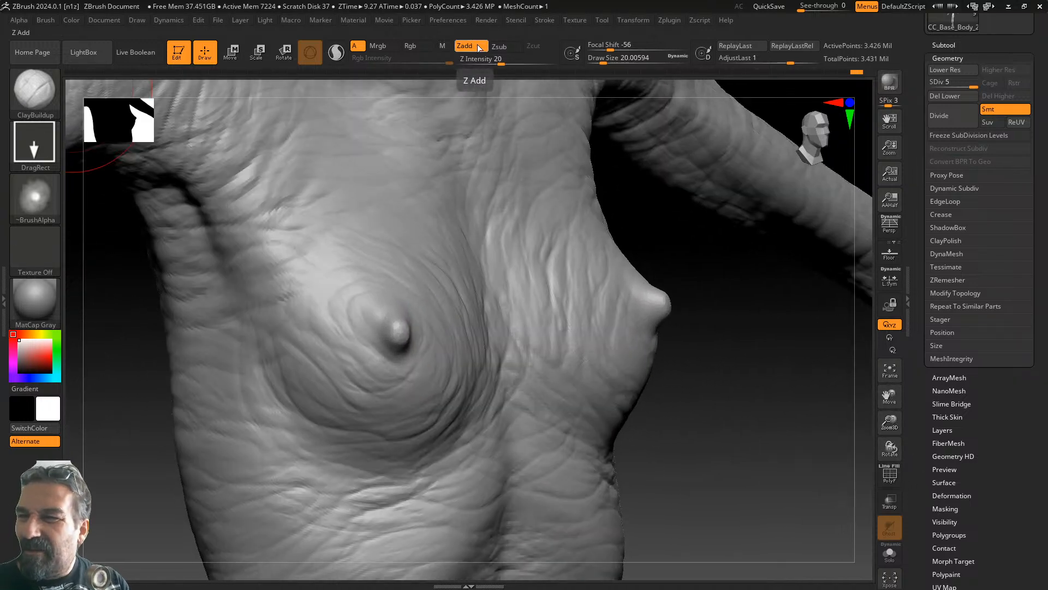
pyautogui.moveTo(501, 64); pyautogui.dragTo(523, 66)
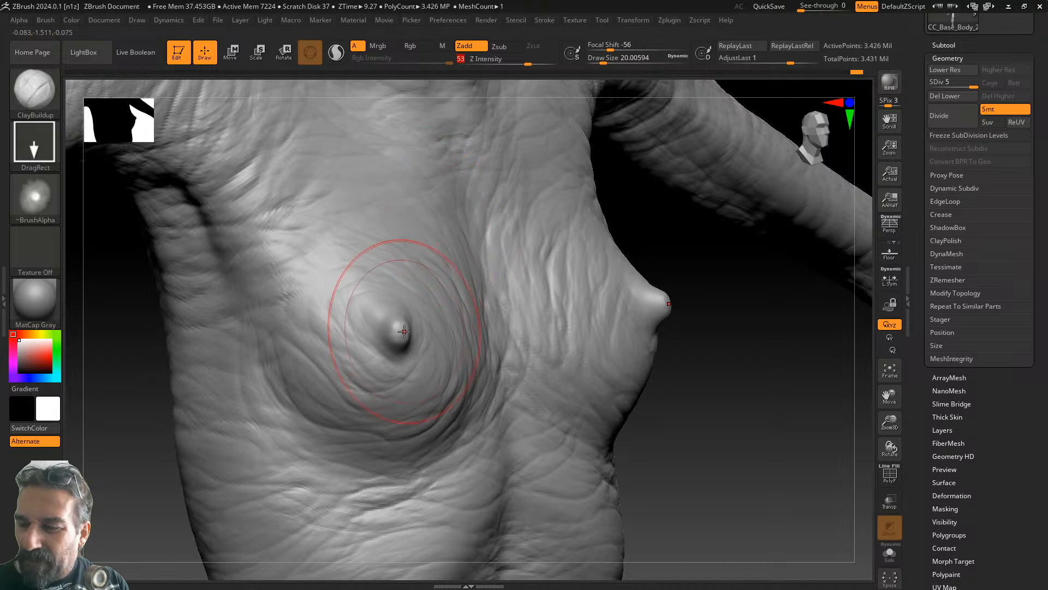
pyautogui.press('shift')
pyautogui.moveTo(390, 343)
pyautogui.keyDown('shift'); pyautogui.mouseDown()
pyautogui.moveTo(410, 323)
pyautogui.moveTo(372, 365)
pyautogui.moveTo(398, 333)
pyautogui.mouseUp(); pyautogui.keyUp('shift')
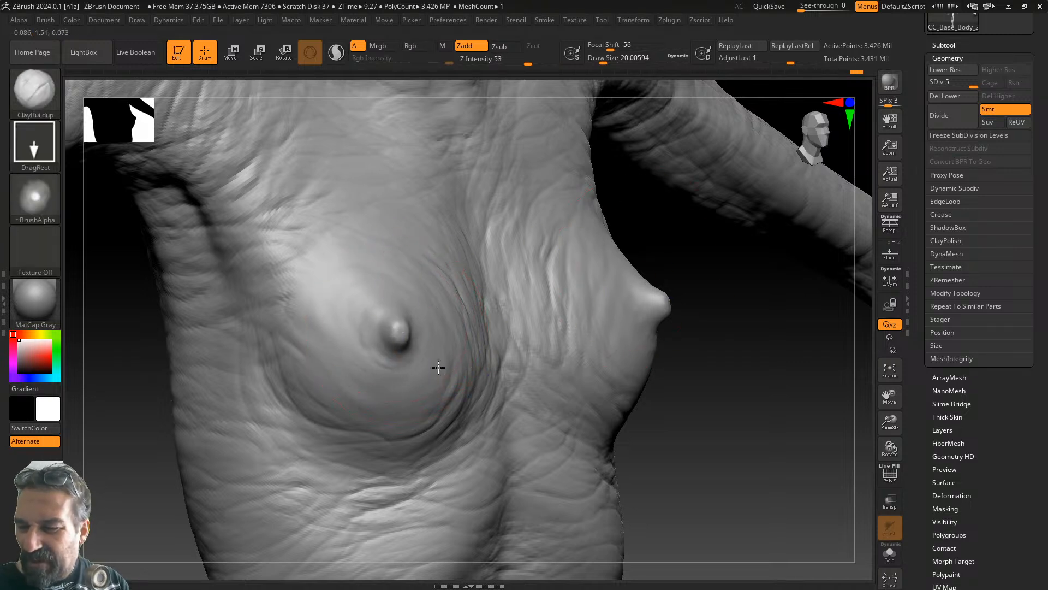
# - Stamp the nipple alpha at intensity 100, undo, then set intensity 48 and Focal Shift -30
pyautogui.moveTo(529, 62); pyautogui.dragTo(556, 62)
pyautogui.moveTo(398, 327); pyautogui.dragTo(413, 371)
pyautogui.hotkey('ctrl', 'z')
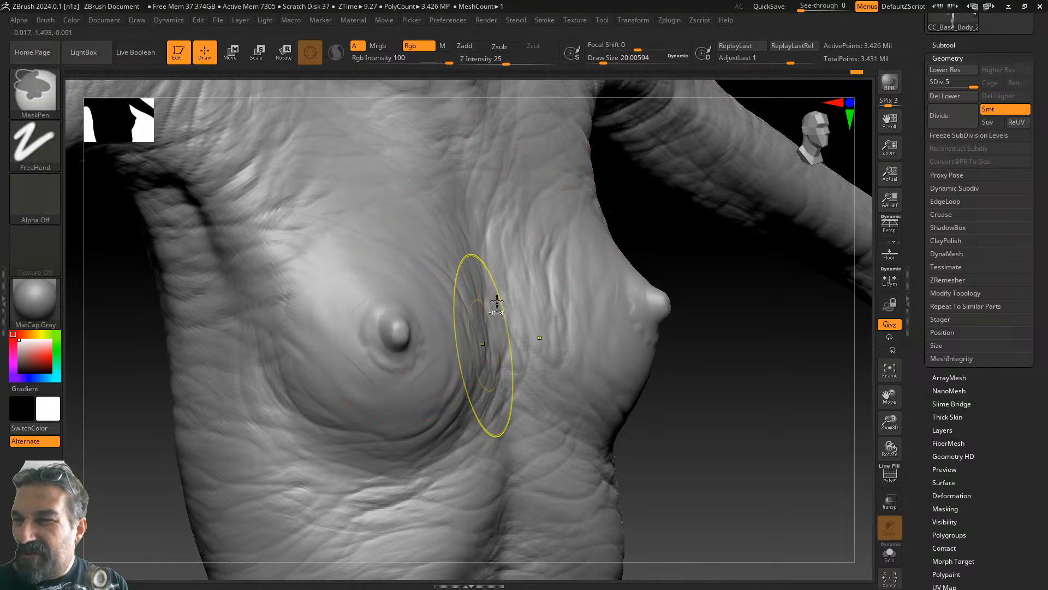
pyautogui.moveTo(554, 62); pyautogui.dragTo(524, 62)
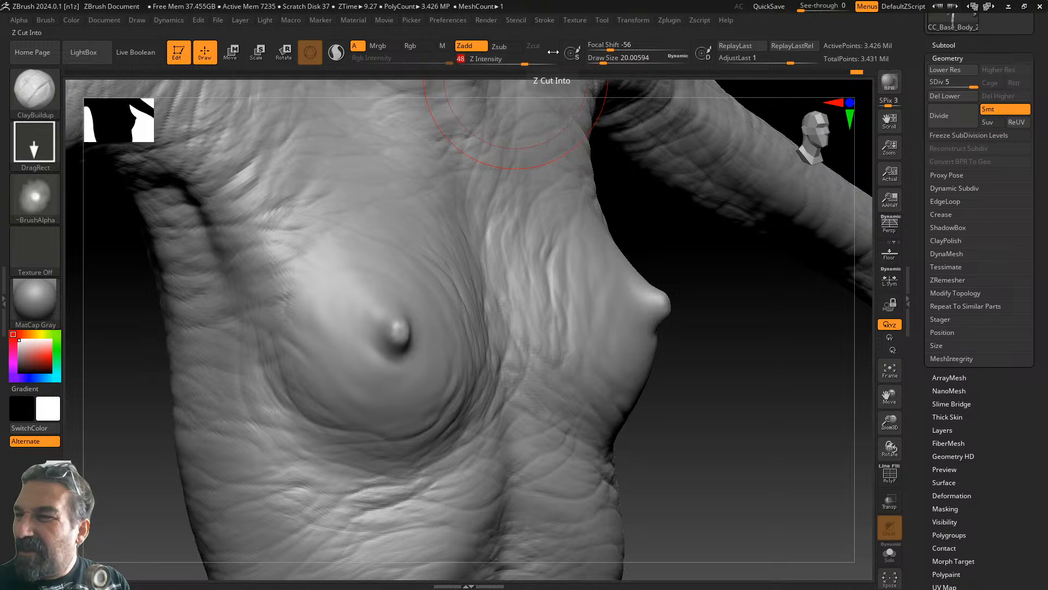
pyautogui.moveTo(611, 48); pyautogui.dragTo(622, 48)
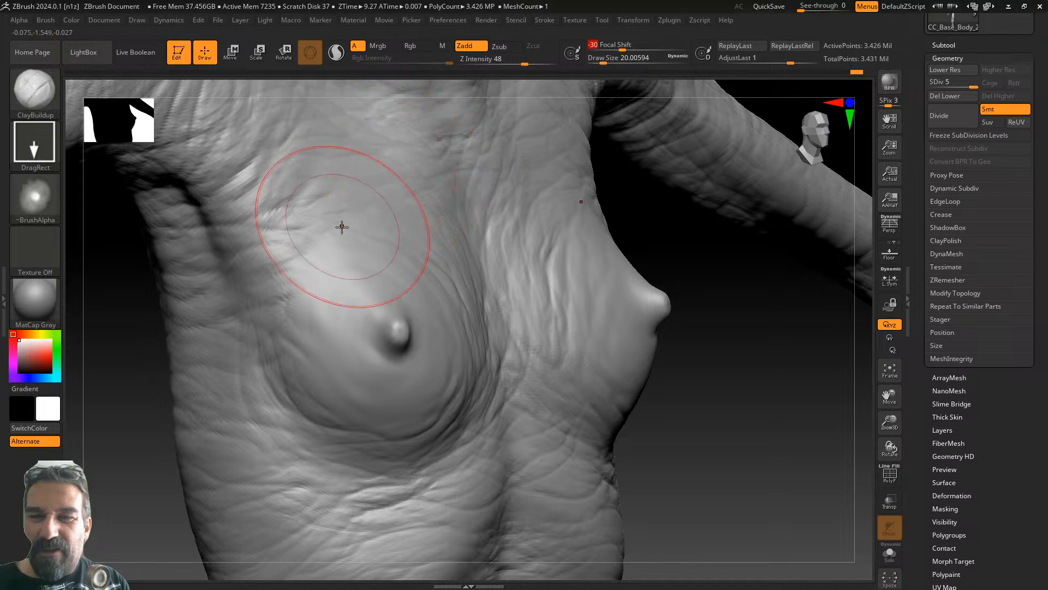
pyautogui.click(41, 94)
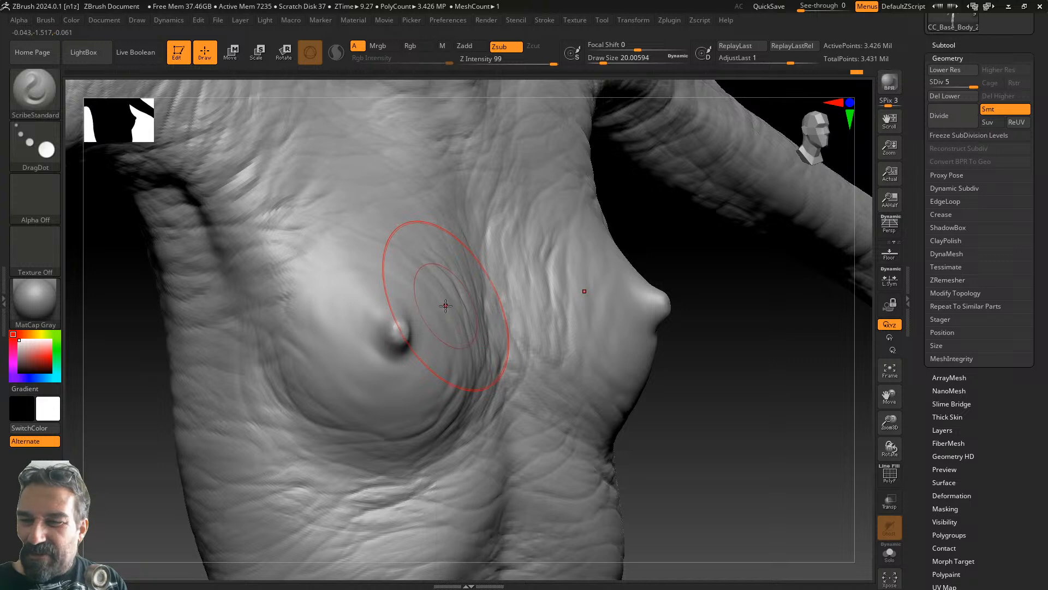
# - Select the Standard brush with DragRect stroke and the Nipple_Real alpha
pyautogui.click(47, 98)
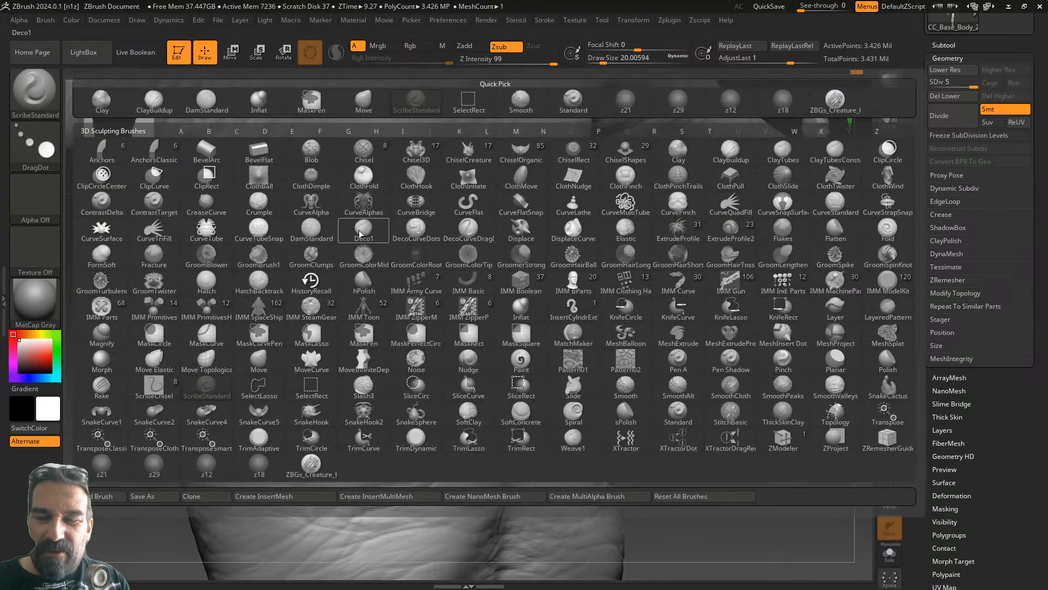
pyautogui.press('s')
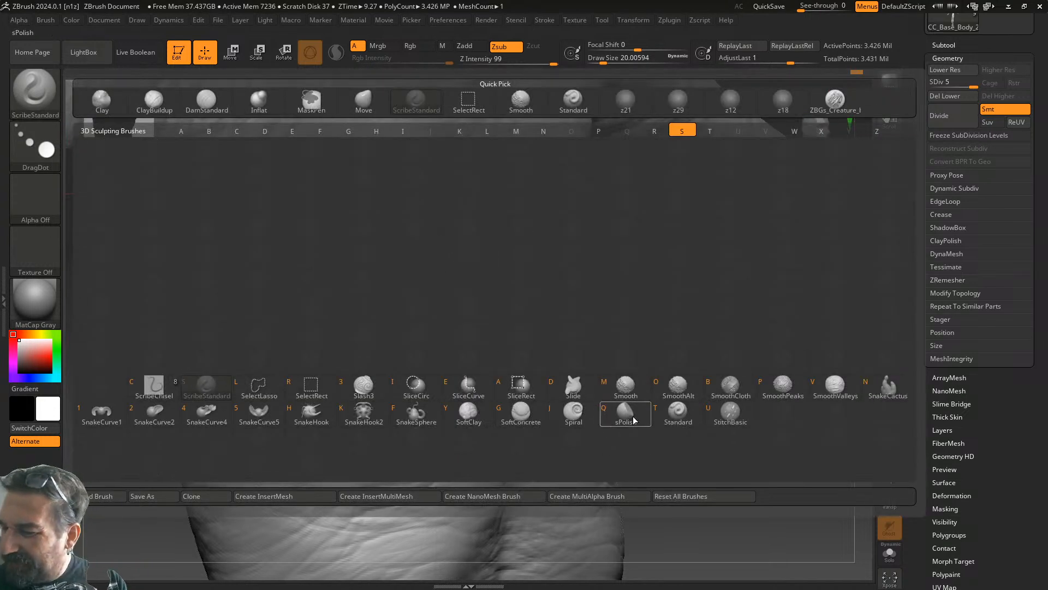
pyautogui.click(680, 416)
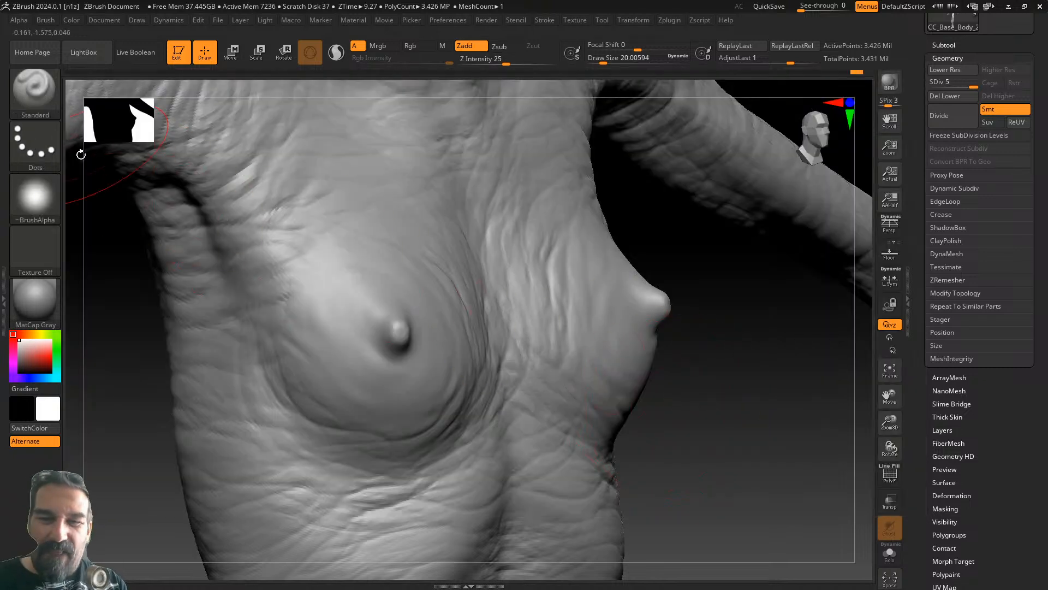
pyautogui.click(40, 142)
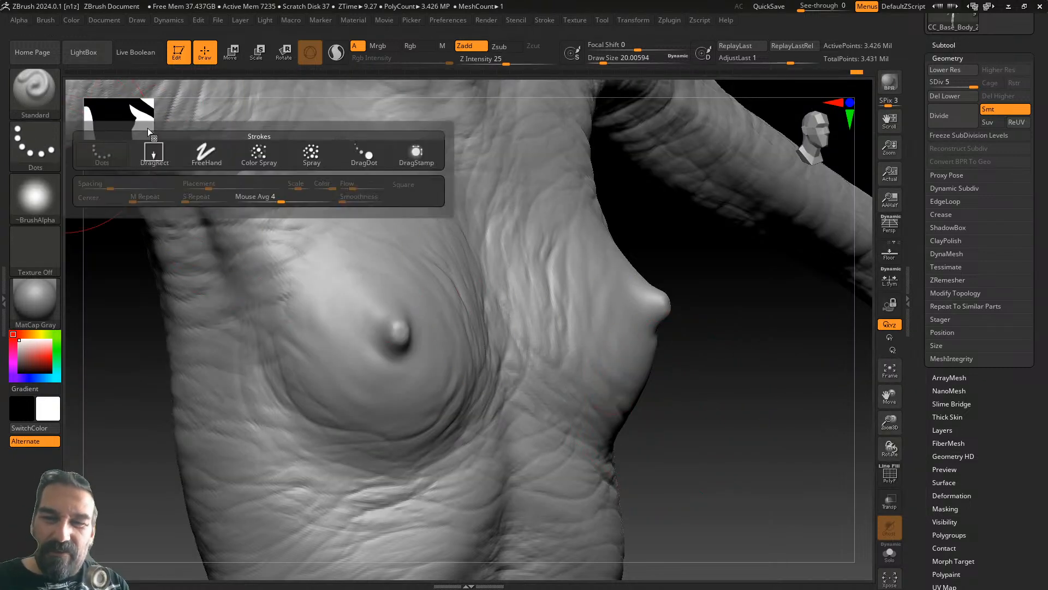
pyautogui.click(160, 156)
pyautogui.click(49, 191)
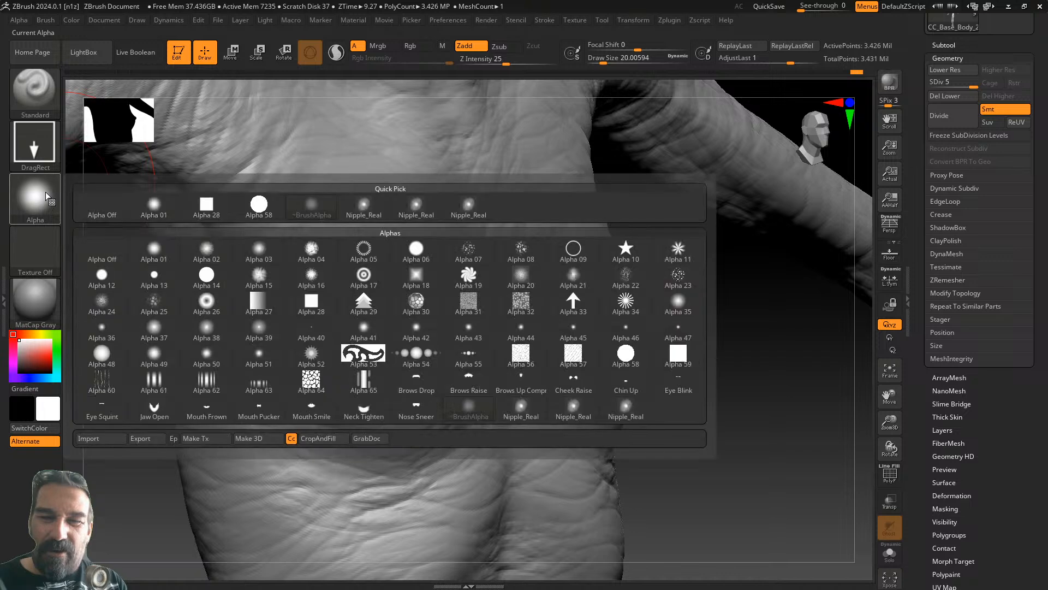
pyautogui.click(468, 206)
# - Test-stamp nipple shapes on the left breast at varying Z Intensity, undoing each stamp
pyautogui.moveTo(411, 345); pyautogui.dragTo(487, 405)
pyautogui.hotkey('ctrl', 'z')
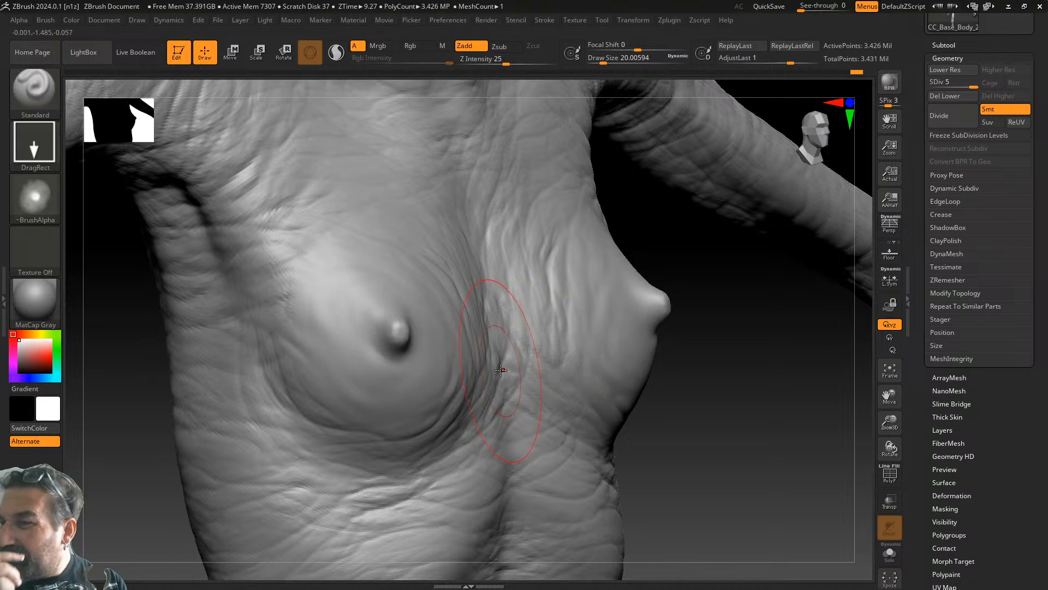
pyautogui.moveTo(507, 63); pyautogui.dragTo(557, 62)
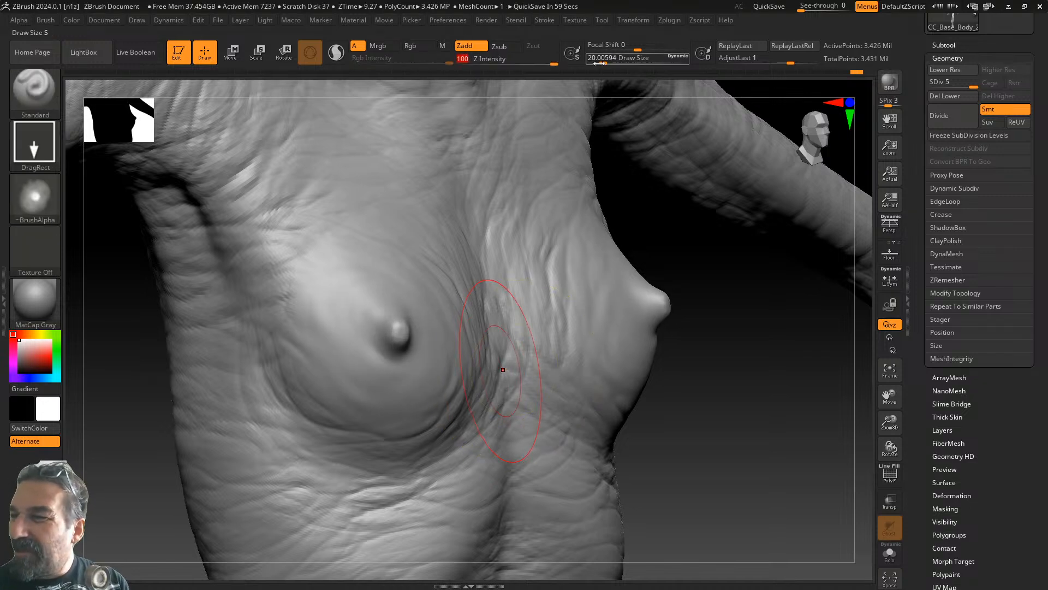
pyautogui.moveTo(376, 314); pyautogui.dragTo(459, 374)
pyautogui.hotkey('ctrl', 'z')
pyautogui.moveTo(554, 63); pyautogui.dragTo(525, 61)
pyautogui.moveTo(401, 333); pyautogui.dragTo(456, 382)
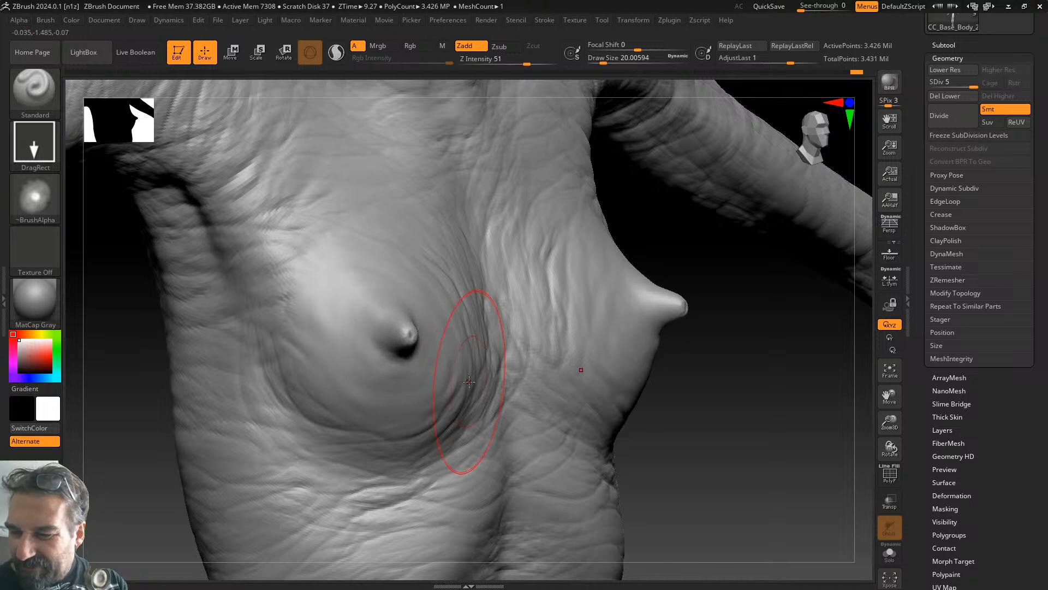
pyautogui.hotkey('ctrl', 'z')
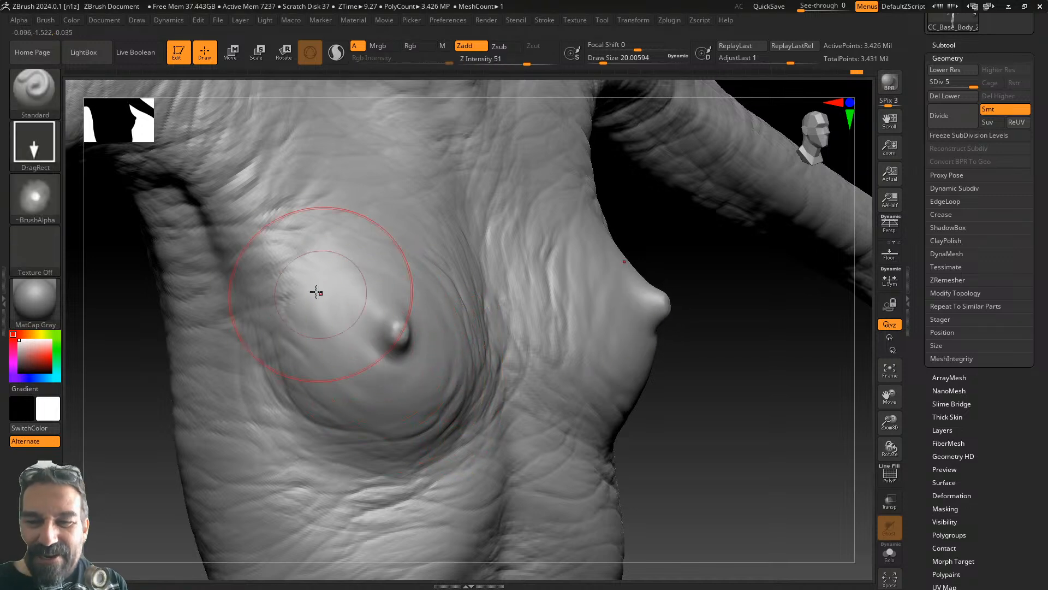
pyautogui.click(41, 193)
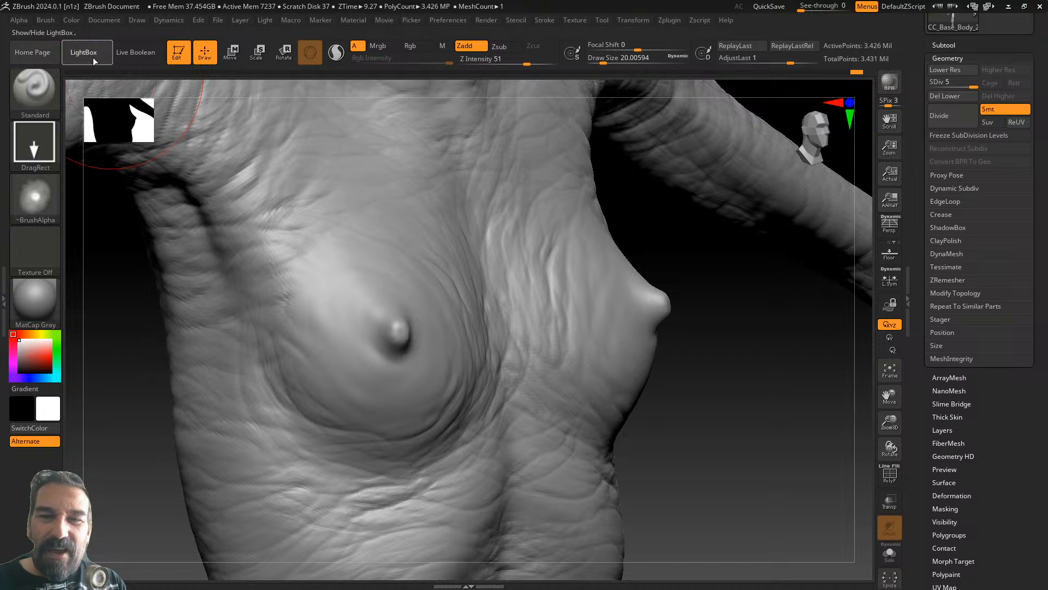
# - Stamp the Nipple_Hard alpha onto the breast
pyautogui.click(92, 54)
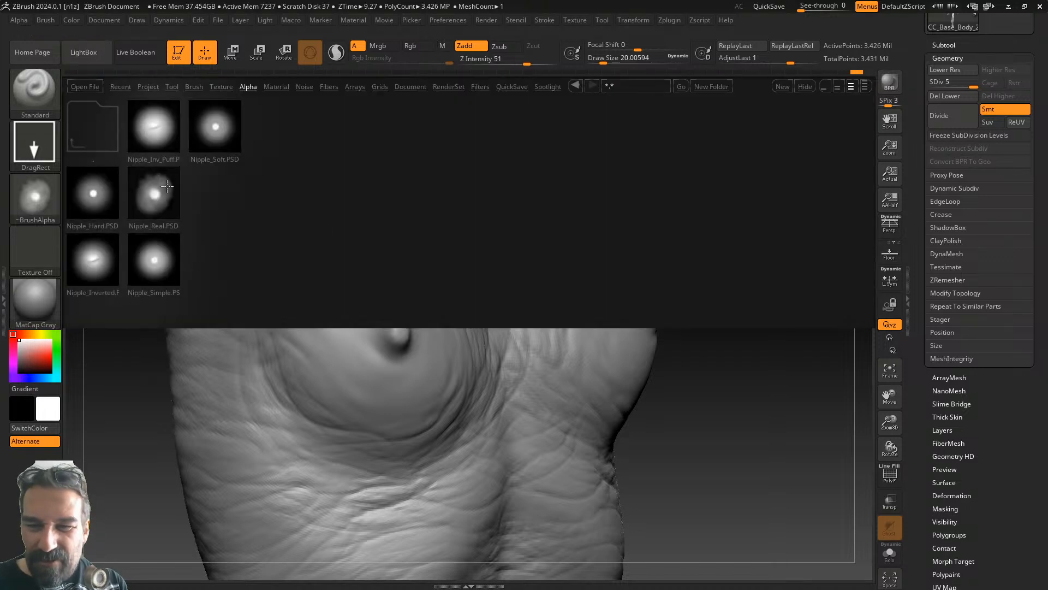
pyautogui.click(101, 193)
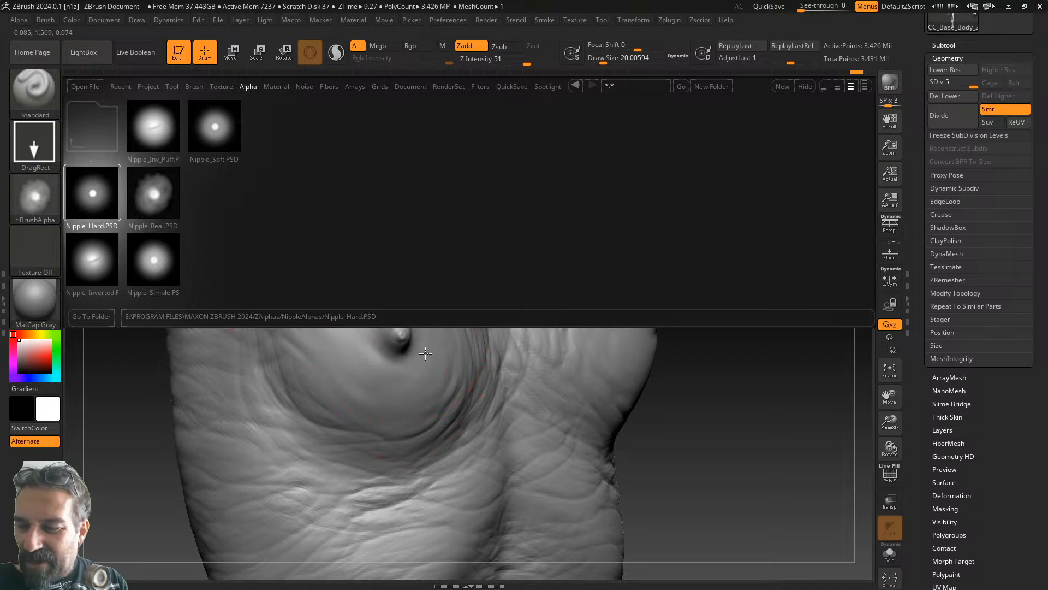
pyautogui.moveTo(424, 352); pyautogui.dragTo(442, 369)
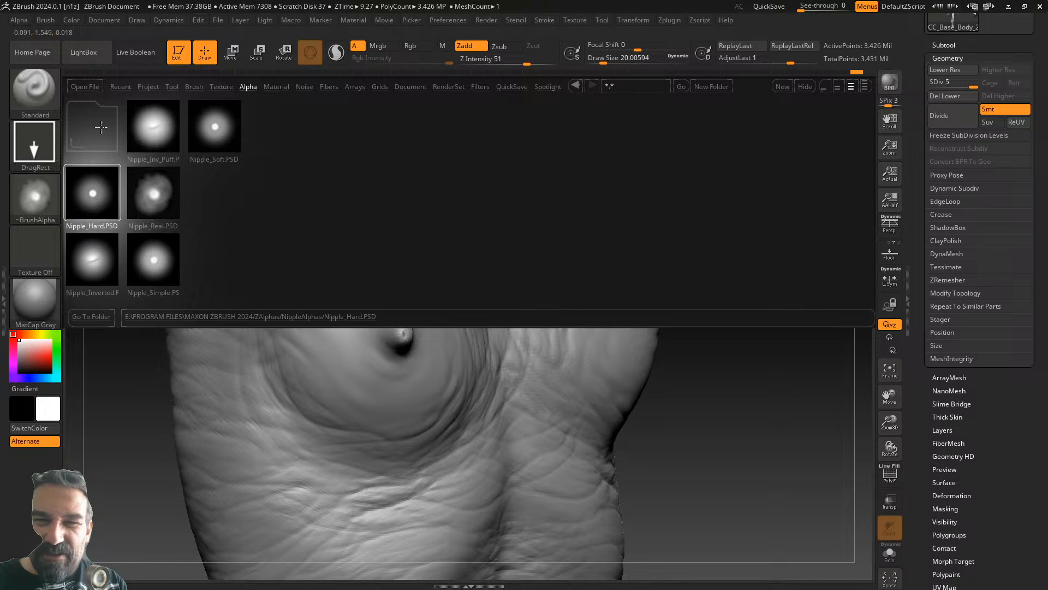
pyautogui.click(103, 55)
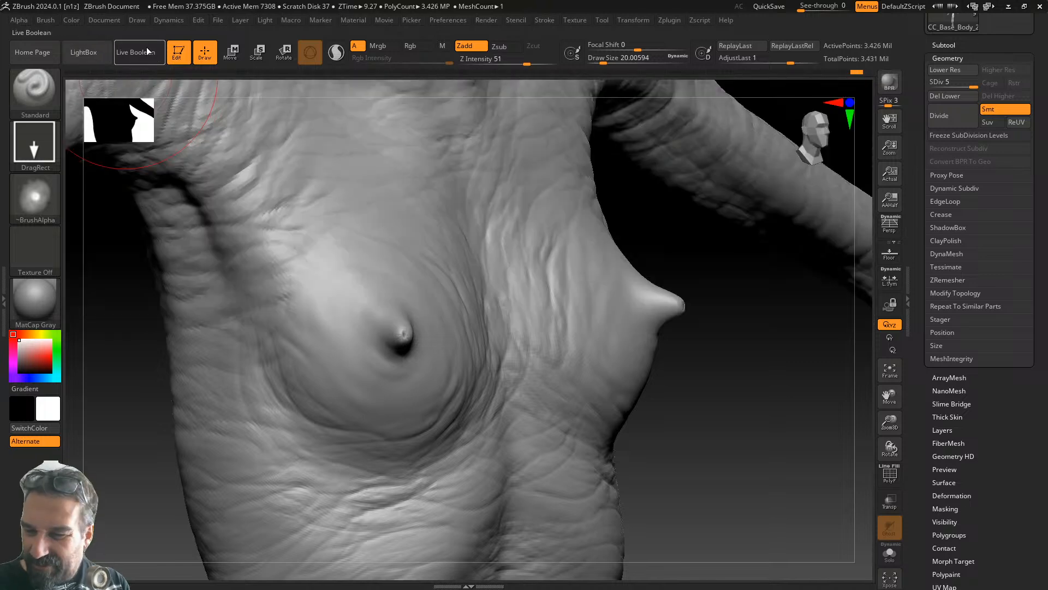
# - Rotate the chest into profile and switch to the Nipple_Inv_Puff alpha
pyautogui.moveTo(748, 380); pyautogui.dragTo(684, 383)
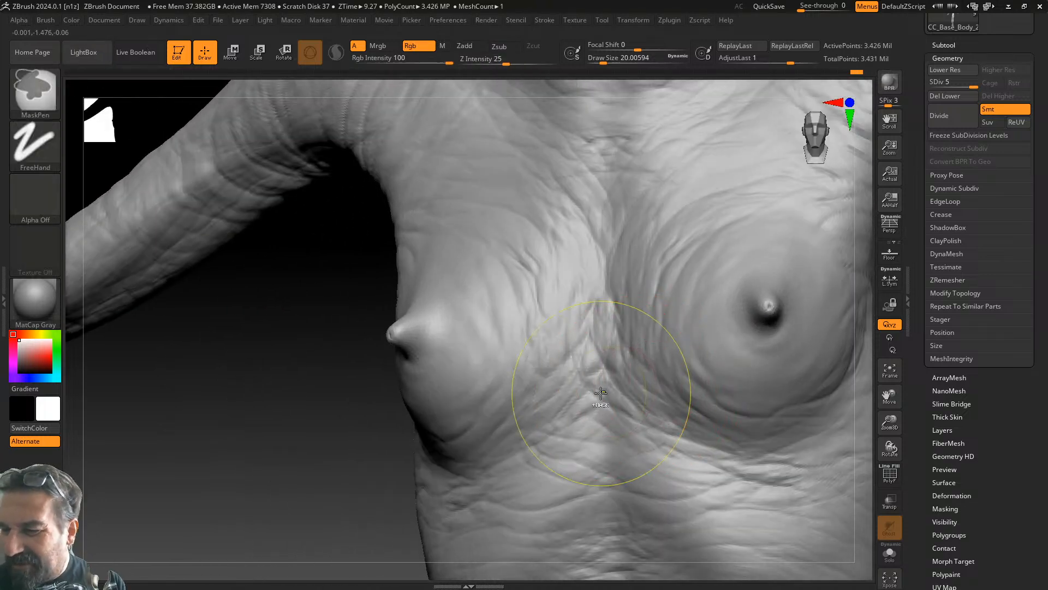
pyautogui.moveTo(433, 421)
pyautogui.mouseDown()
pyautogui.moveTo(348, 457)
pyautogui.moveTo(458, 440)
pyautogui.mouseUp()
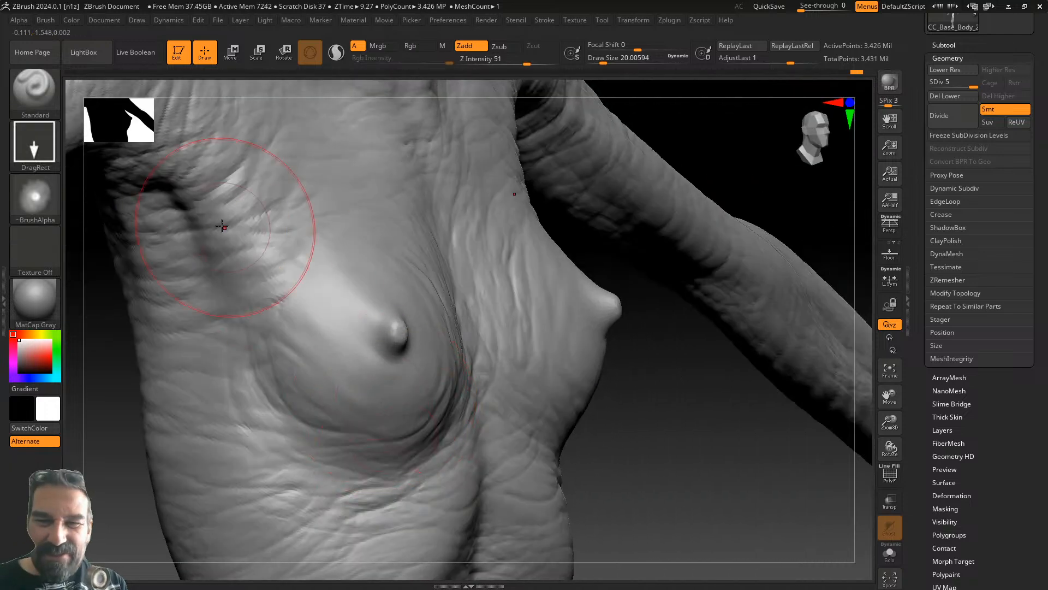
pyautogui.click(83, 52)
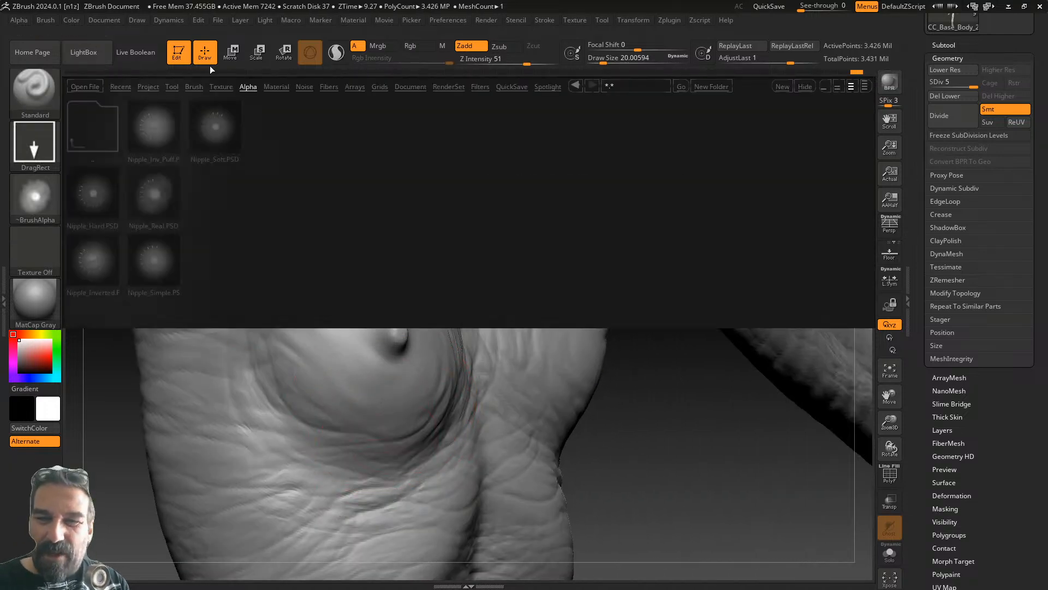
pyautogui.click(103, 126)
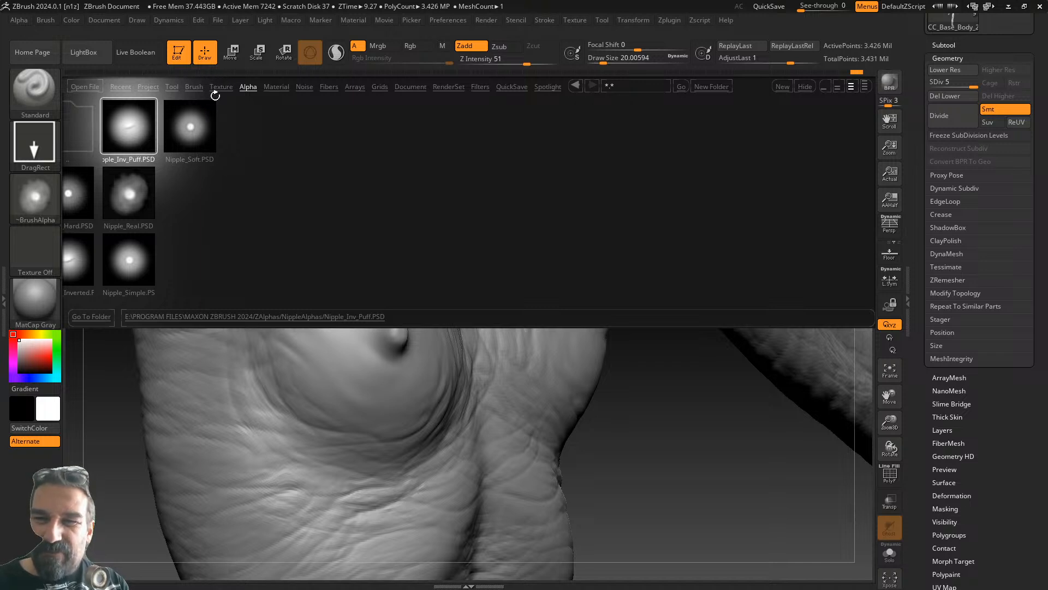
# - Load the ZBGs Creature skin brush from the skin brushes folder
pyautogui.click(198, 86)
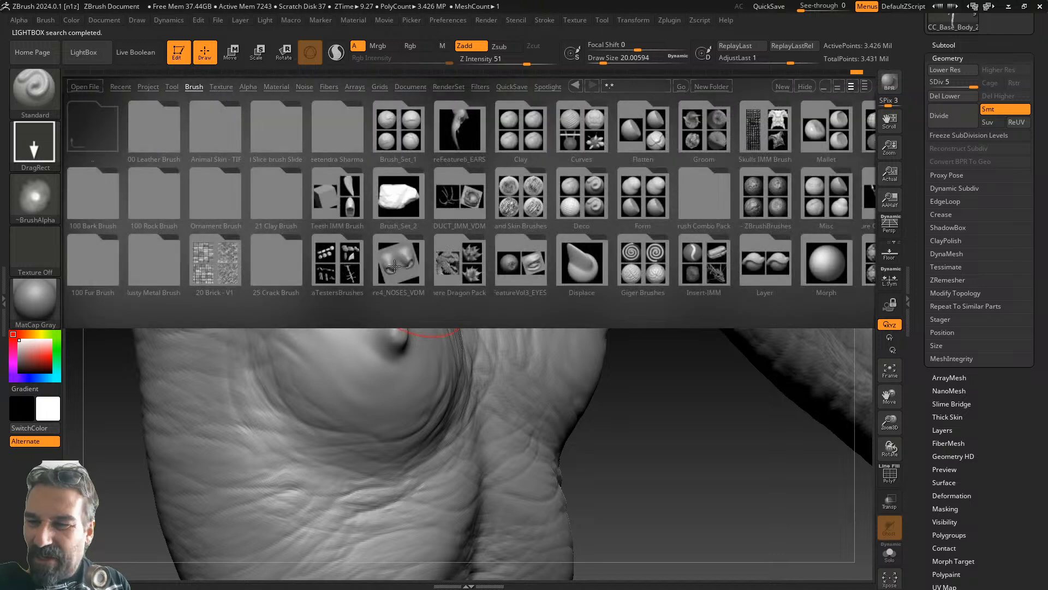
pyautogui.click(517, 199)
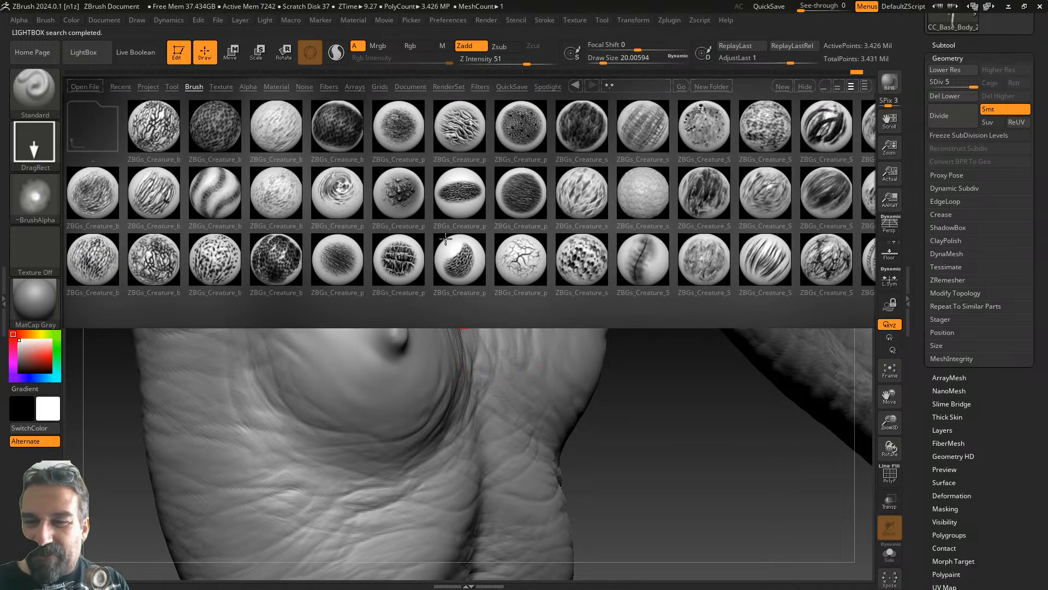
pyautogui.doubleClick(445, 239)
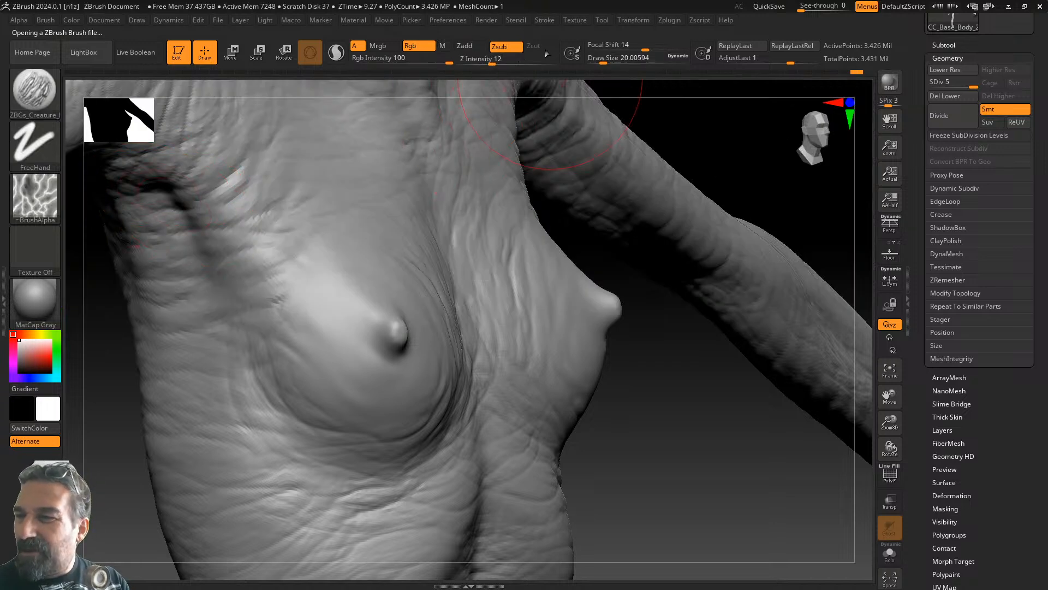
# - Set the creature brush to draw size about 10.5 and Z intensity 5
pyautogui.moveTo(605, 59); pyautogui.dragTo(599, 58)
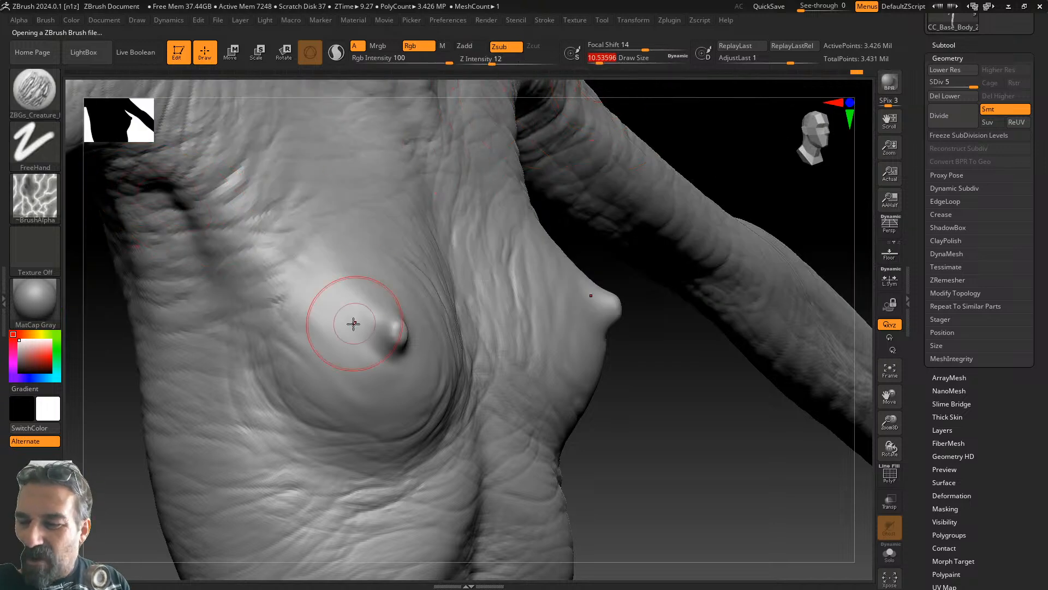
pyautogui.moveTo(346, 324); pyautogui.dragTo(405, 357)
pyautogui.hotkey('ctrl', 'z')
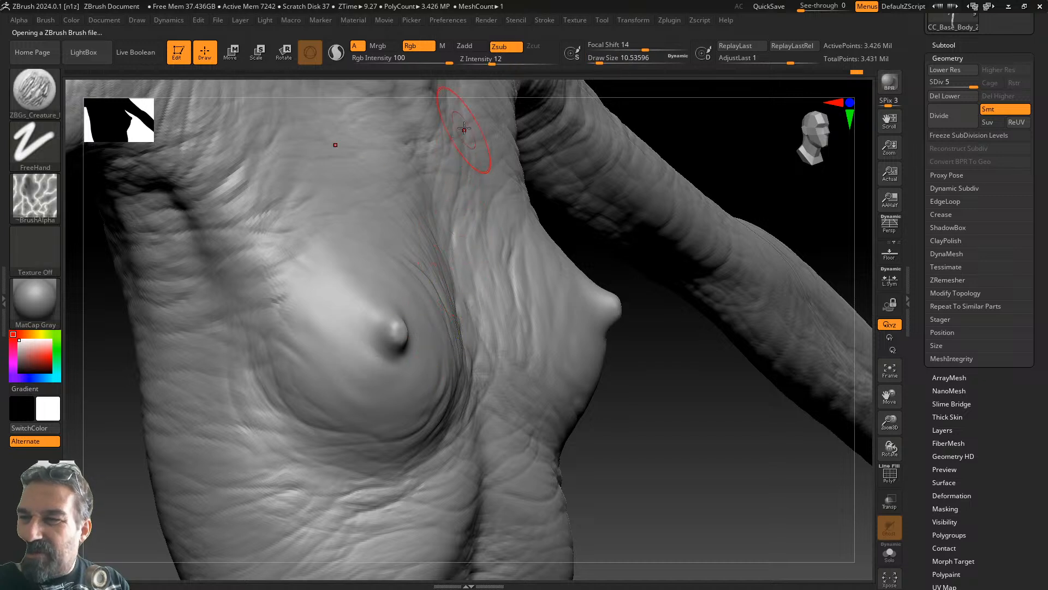
pyautogui.moveTo(488, 62); pyautogui.dragTo(473, 59)
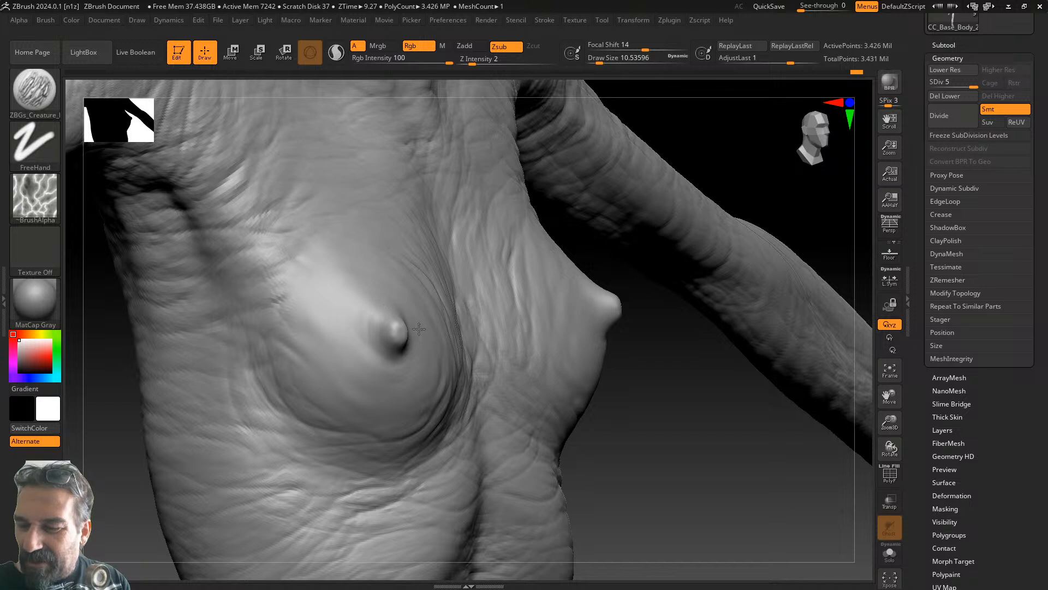
pyautogui.moveTo(474, 60); pyautogui.dragTo(482, 60)
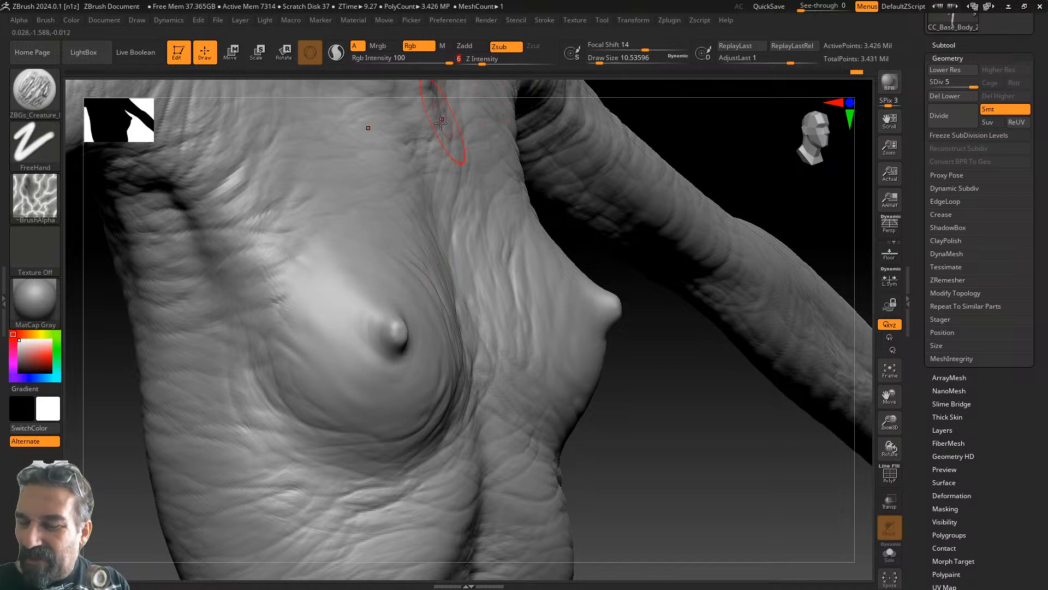
# - Carve wrinkle rings around the nipple, then enlarge the brush to about 35 at intensity 5
pyautogui.moveTo(365, 330)
pyautogui.mouseDown()
pyautogui.moveTo(385, 372)
pyautogui.moveTo(409, 355)
pyautogui.mouseUp()
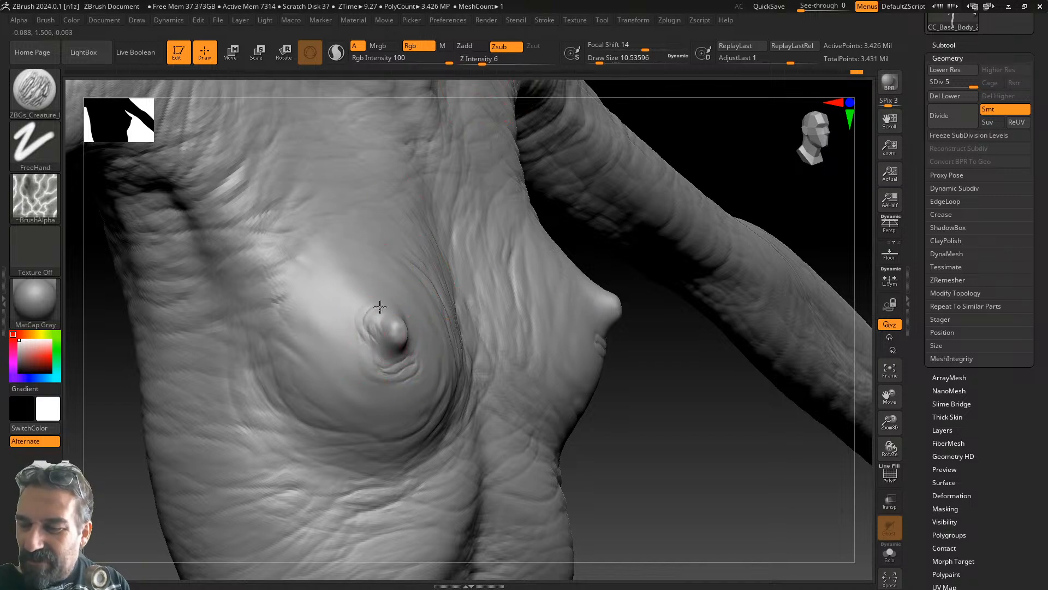
pyautogui.moveTo(409, 319); pyautogui.dragTo(361, 357)
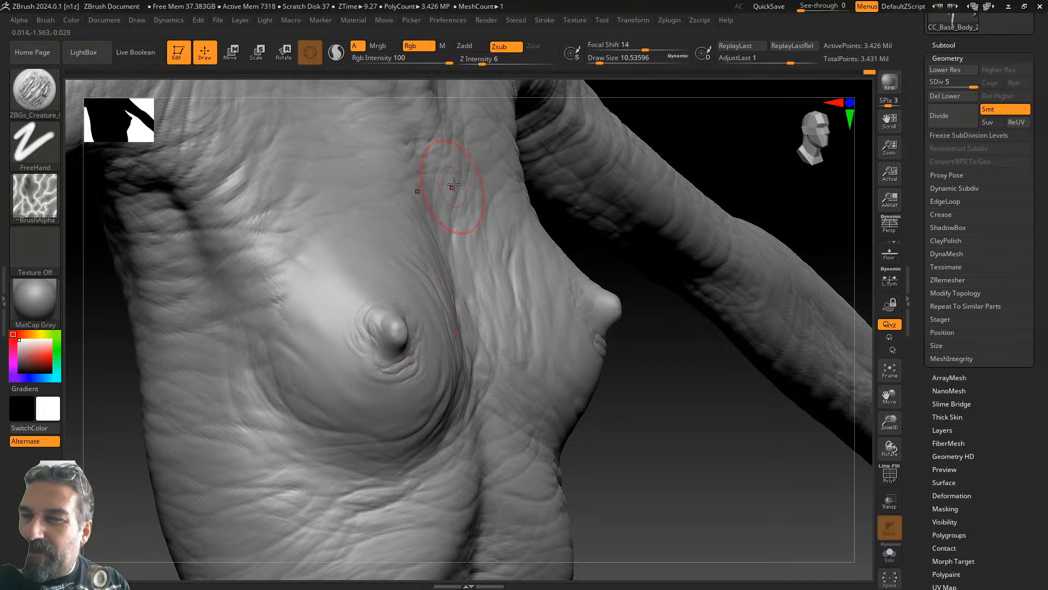
pyautogui.moveTo(600, 63); pyautogui.dragTo(607, 62)
pyautogui.moveTo(482, 60); pyautogui.dragTo(472, 59)
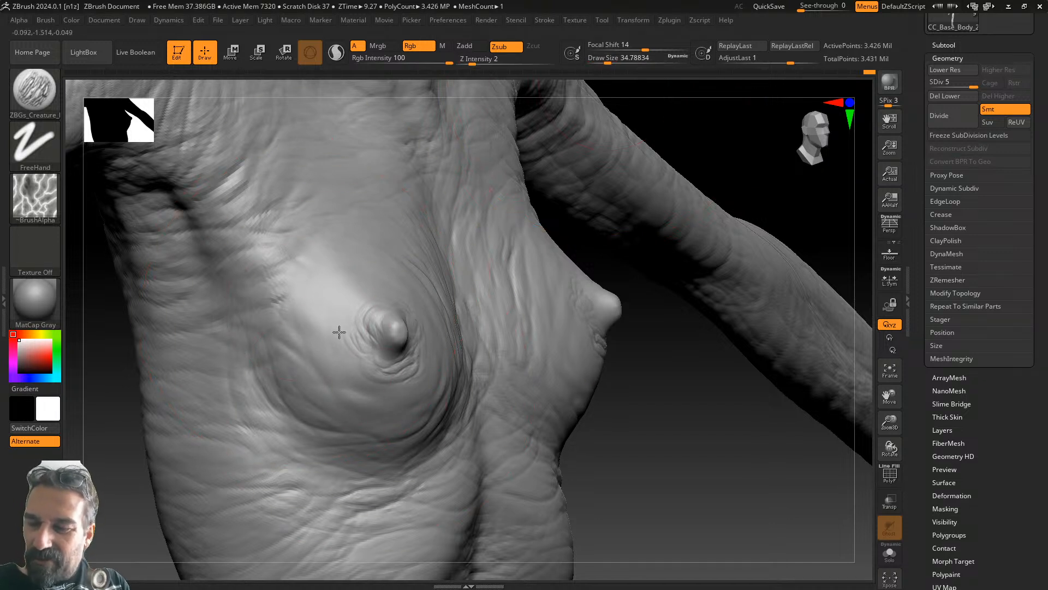
pyautogui.moveTo(471, 59); pyautogui.dragTo(479, 58)
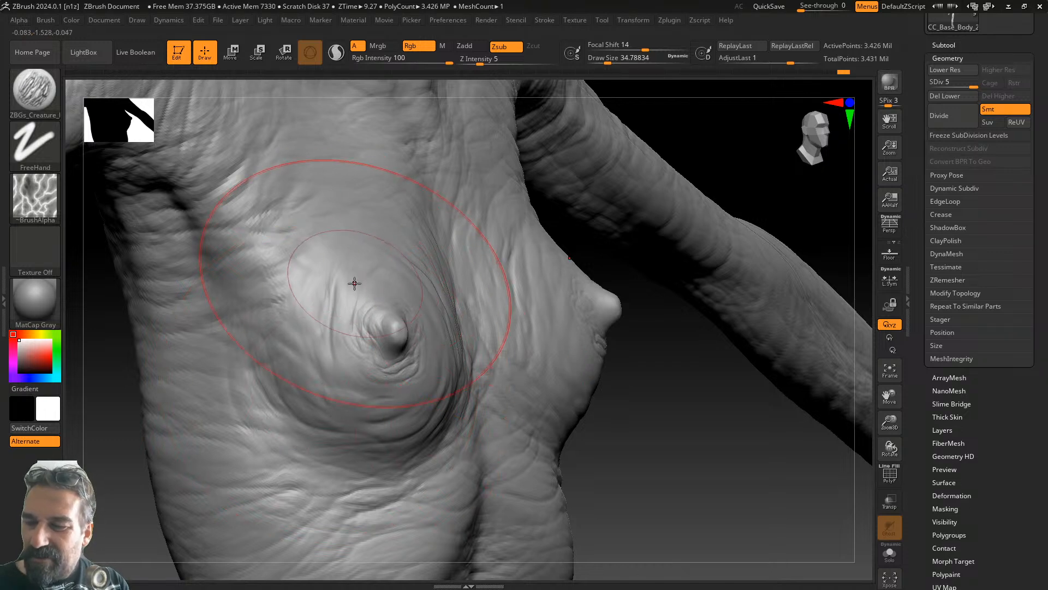
pyautogui.moveTo(682, 366); pyautogui.dragTo(627, 366)
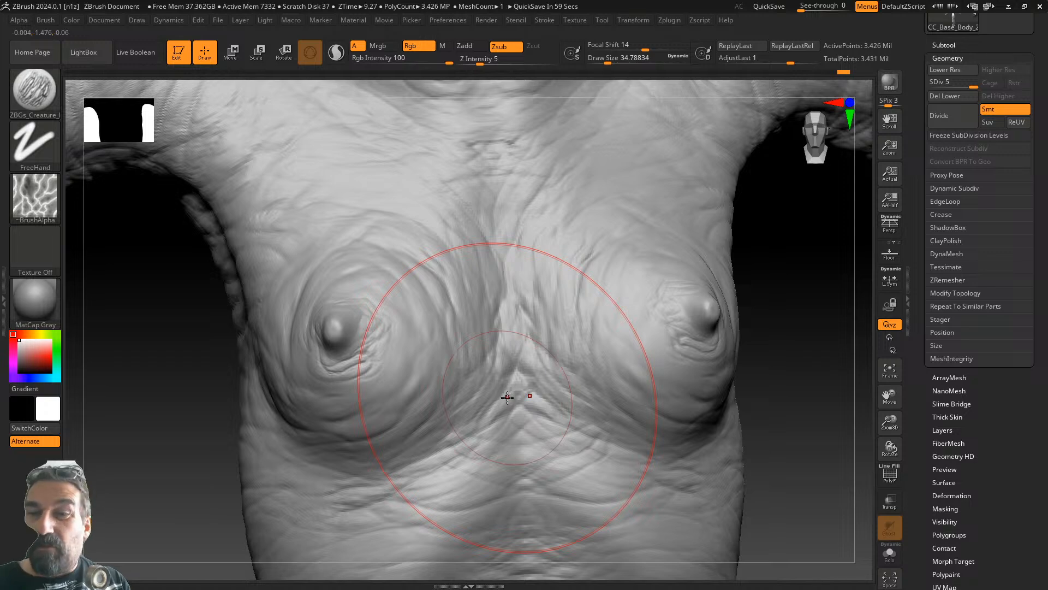
pyautogui.click(34, 89)
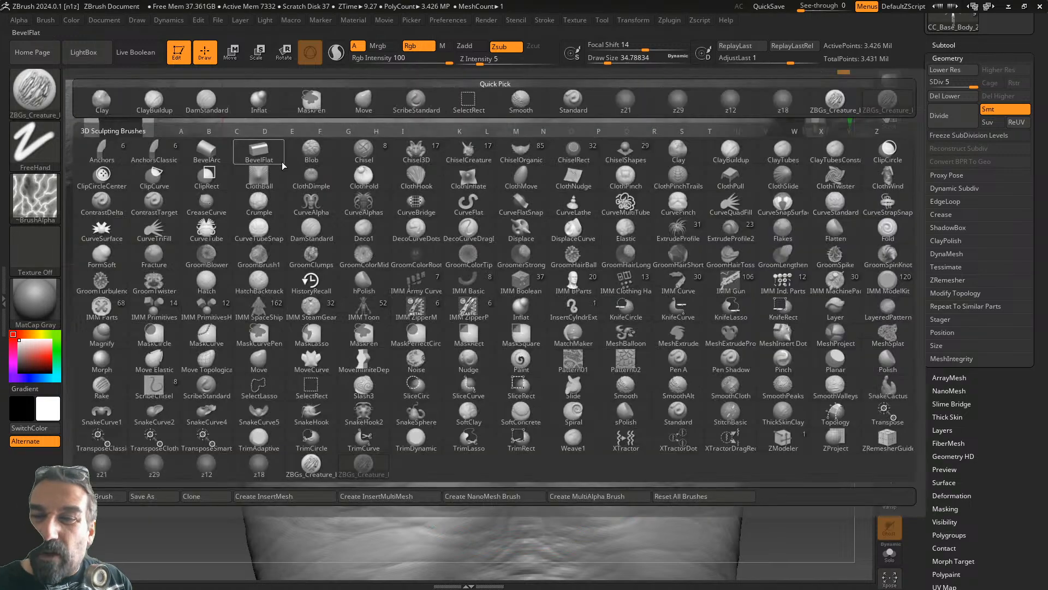
# - Carve a small crease into the nipple tip with a tiny DamStandard brush at intensity 34
pyautogui.click(206, 101)
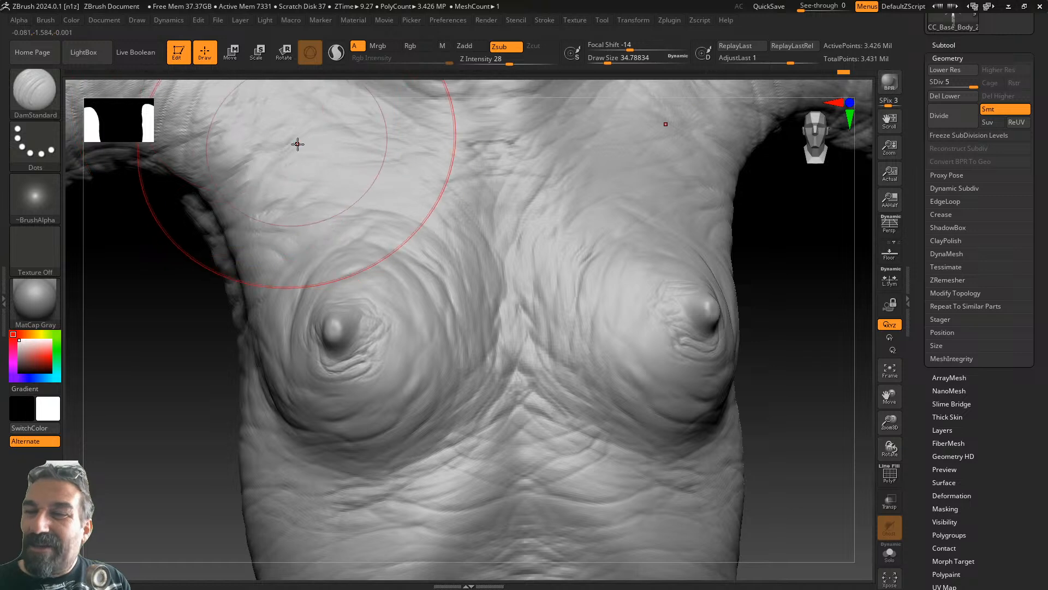
pyautogui.moveTo(509, 60); pyautogui.dragTo(494, 59)
pyautogui.moveTo(609, 58); pyautogui.dragTo(597, 57)
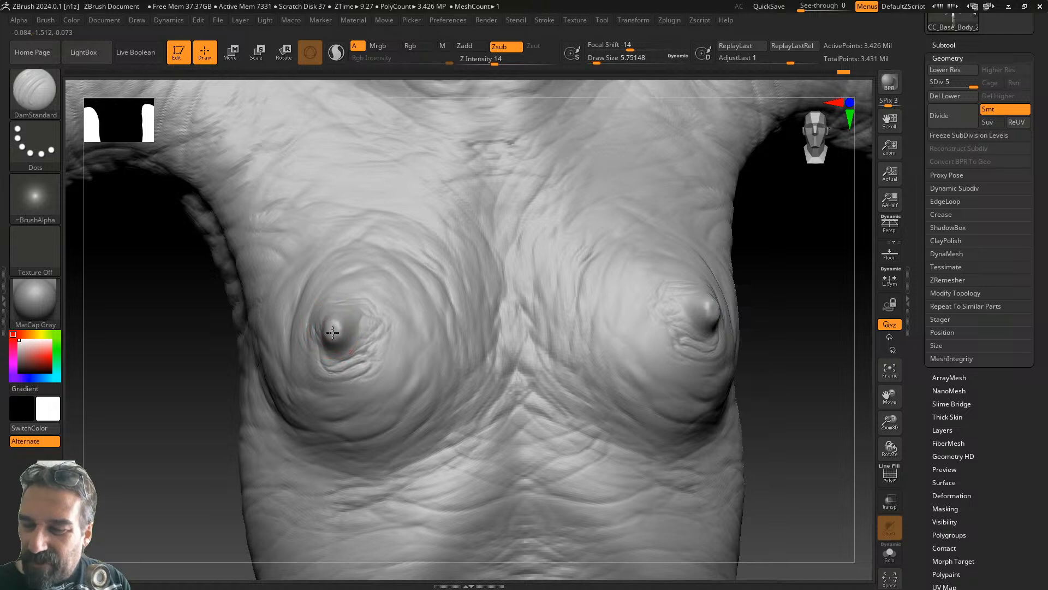
pyautogui.moveTo(334, 327); pyautogui.dragTo(377, 331, button='right')
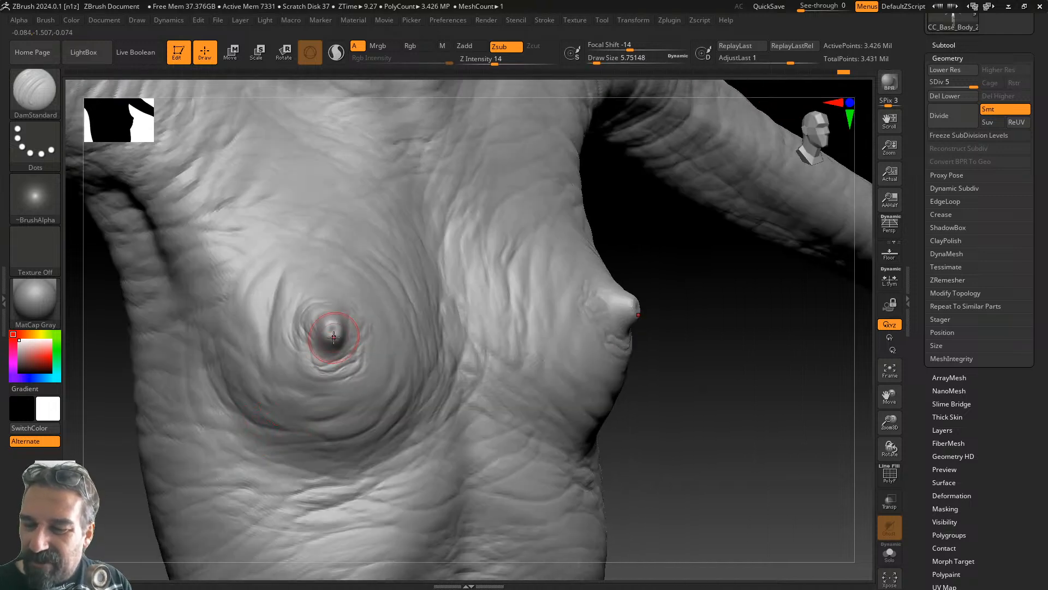
pyautogui.moveTo(598, 58); pyautogui.dragTo(595, 59)
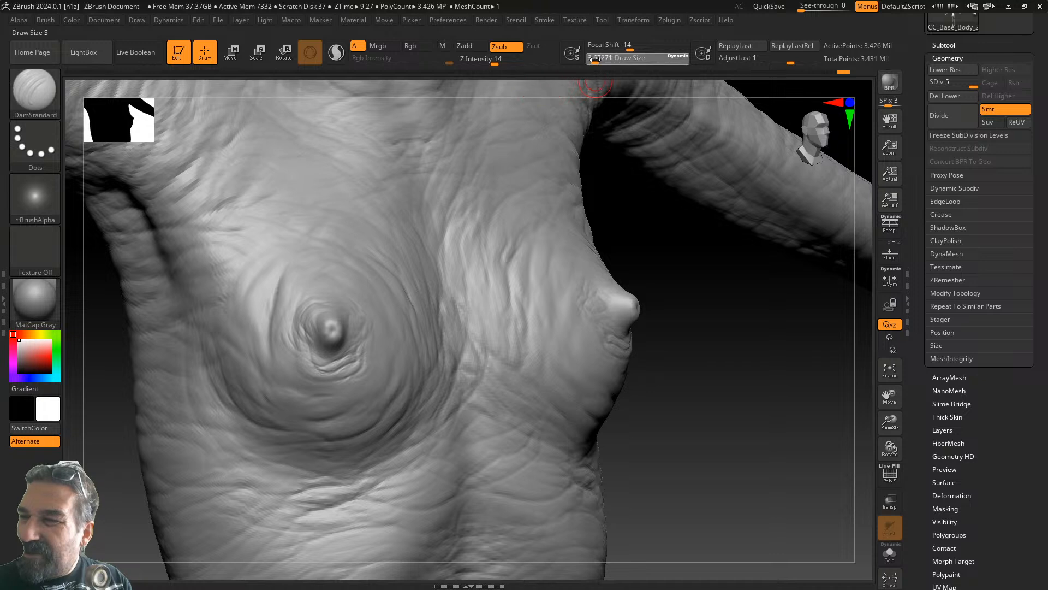
pyautogui.click(499, 62)
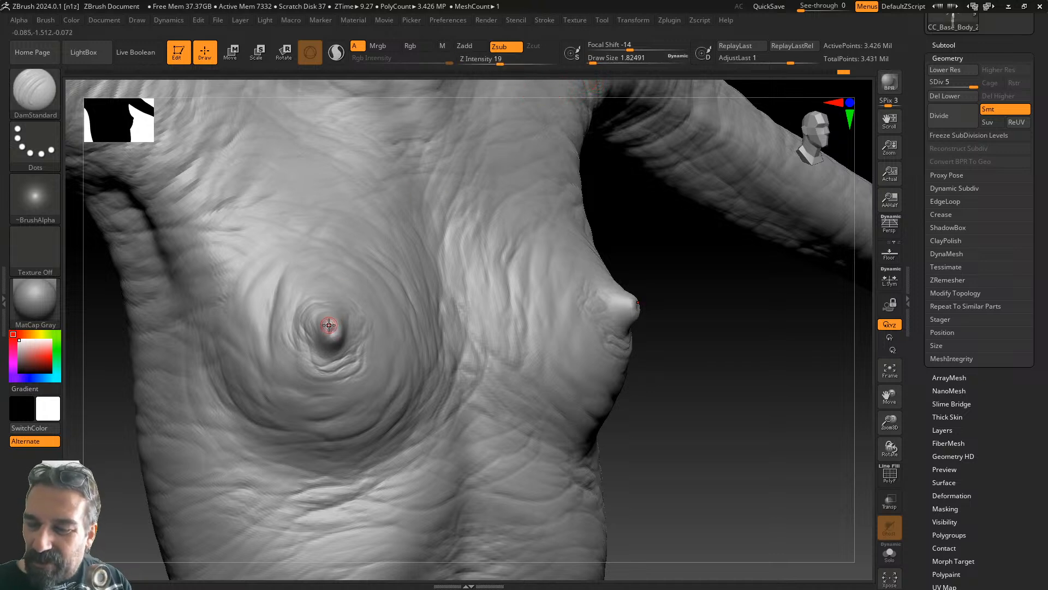
pyautogui.moveTo(500, 60); pyautogui.dragTo(513, 60)
pyautogui.moveTo(322, 325); pyautogui.dragTo(330, 328)
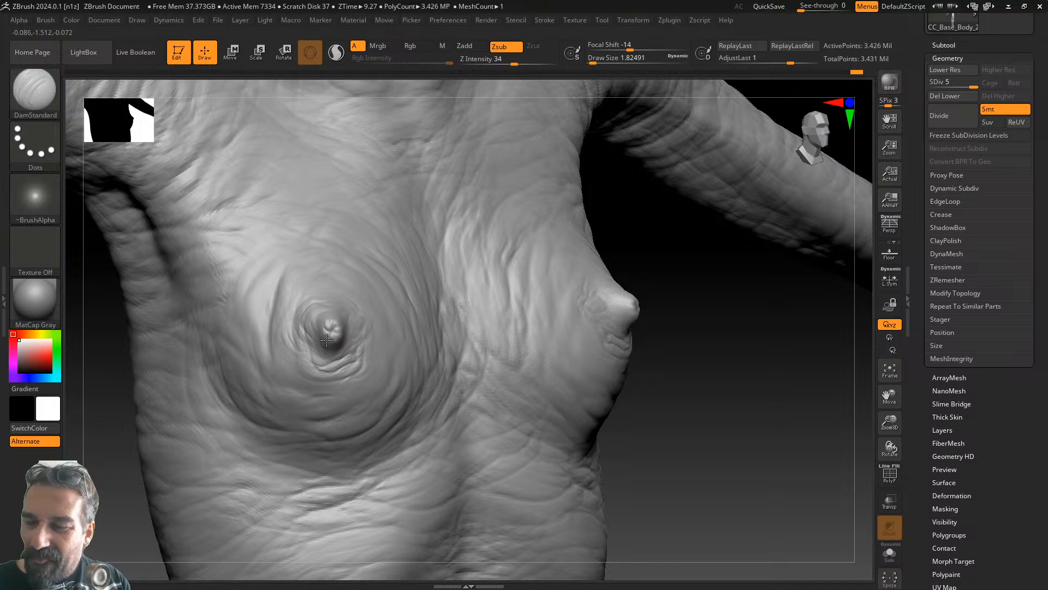
# - Orbit around the chest to inspect the creased nipples from several angles
pyautogui.moveTo(704, 281); pyautogui.dragTo(535, 303)
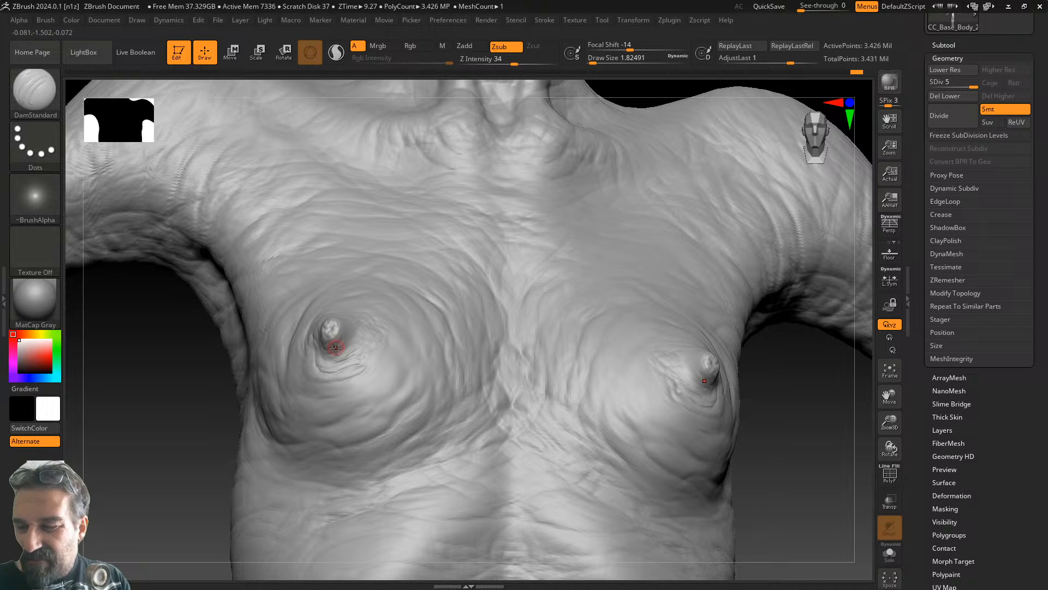
pyautogui.moveTo(235, 402); pyautogui.dragTo(234, 449)
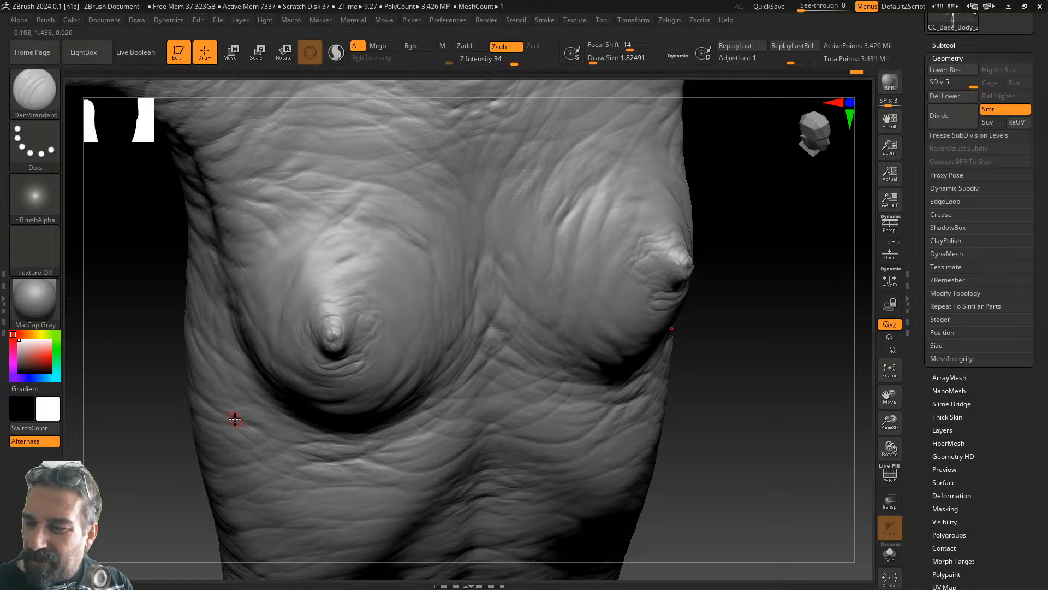
pyautogui.moveTo(235, 419); pyautogui.dragTo(681, 292)
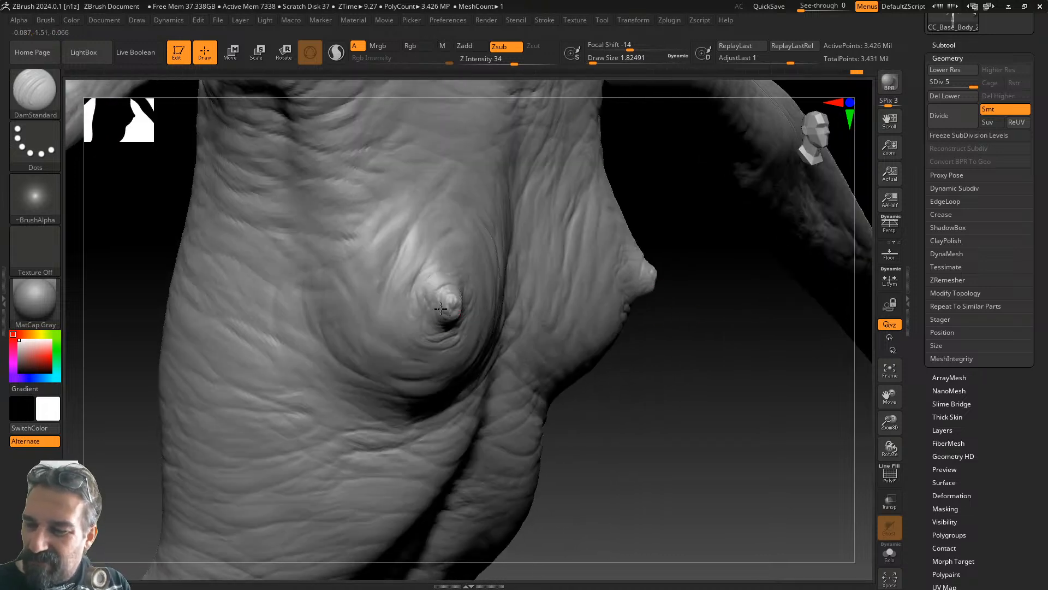
pyautogui.moveTo(775, 368); pyautogui.dragTo(677, 350)
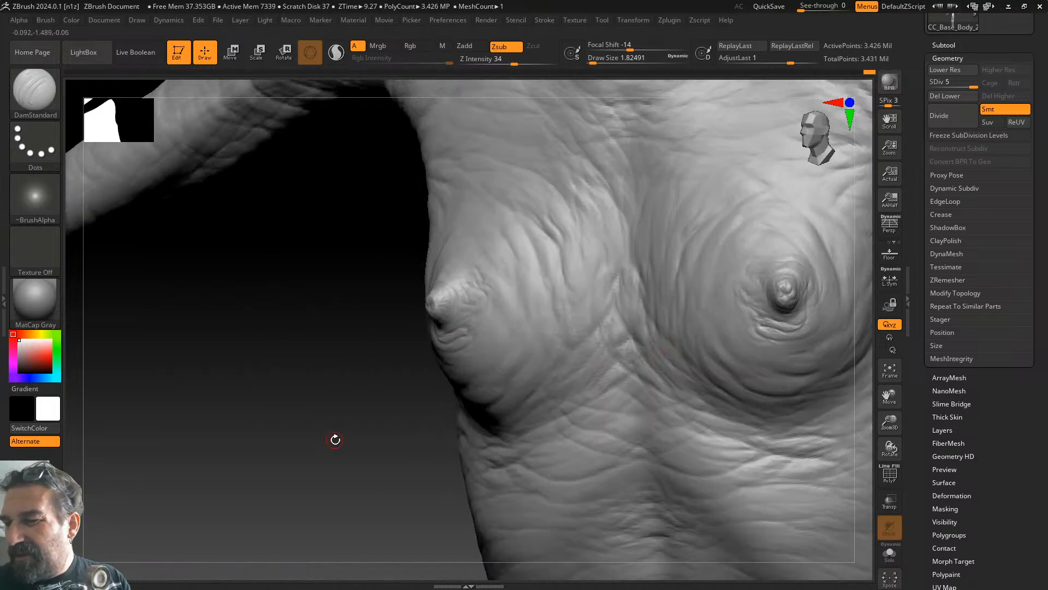
pyautogui.moveTo(333, 438); pyautogui.dragTo(411, 393)
pyautogui.moveTo(822, 350); pyautogui.dragTo(772, 370)
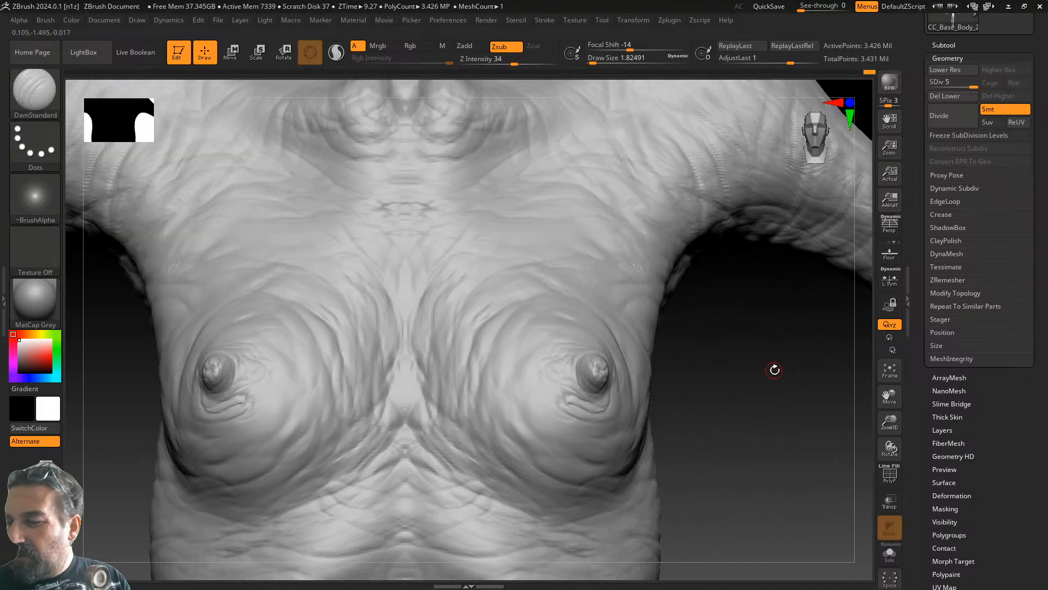
# - Subdivide the mesh to about 13.7 million polygons and load a skin brush from Skin_Brushes
pyautogui.click(954, 116)
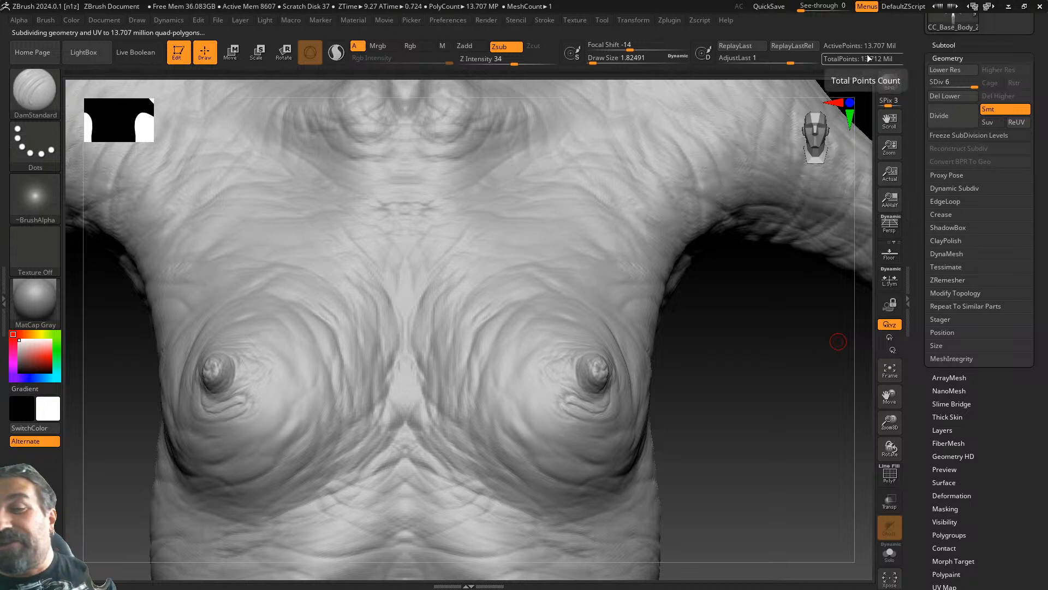
pyautogui.click(84, 52)
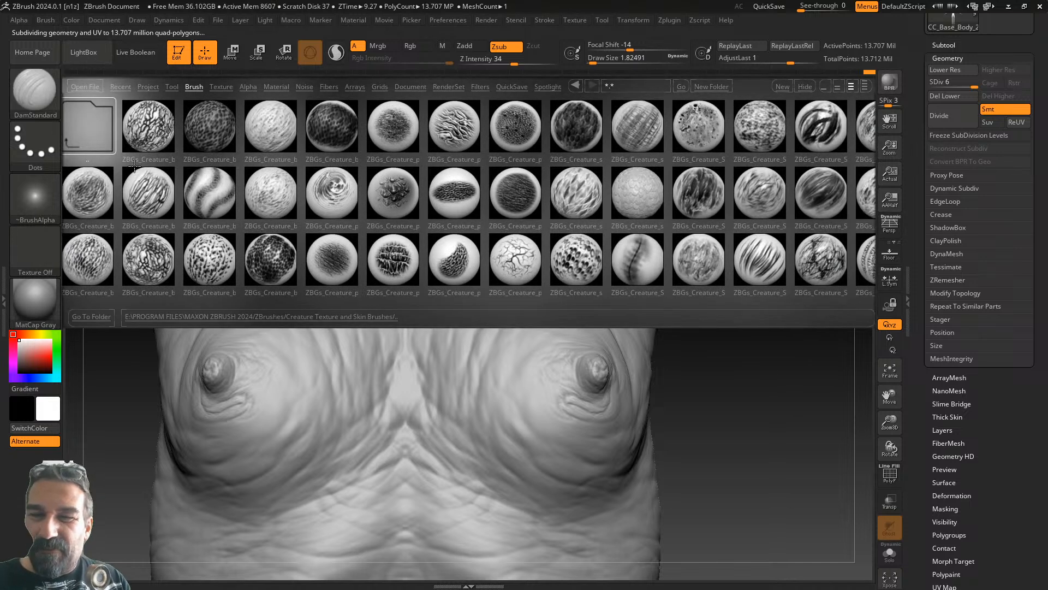
pyautogui.click(93, 137)
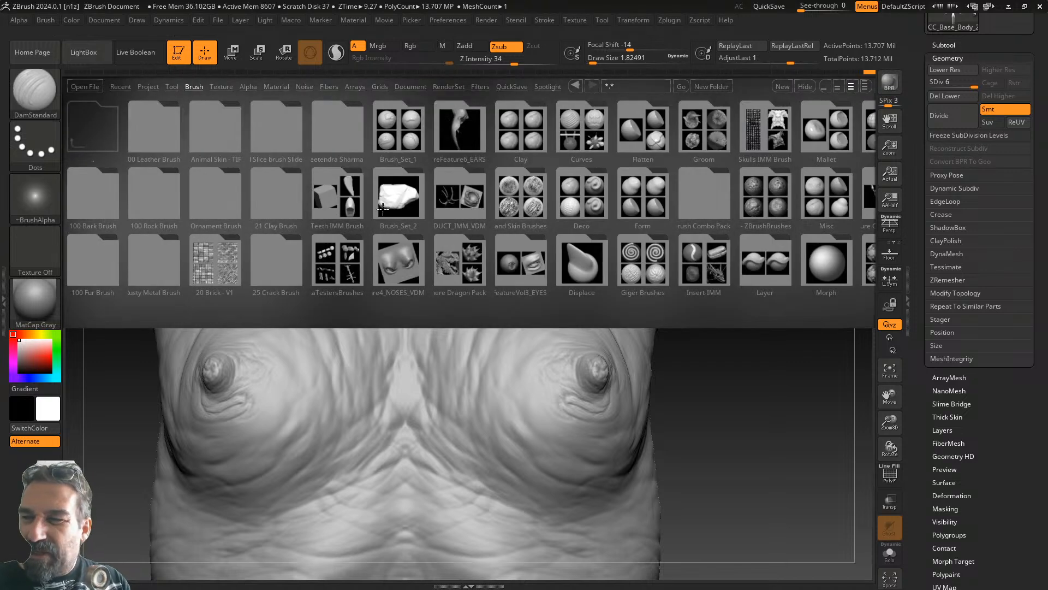
pyautogui.moveTo(661, 280)
pyautogui.mouseDown()
pyautogui.moveTo(591, 307)
pyautogui.moveTo(415, 300)
pyautogui.mouseUp()
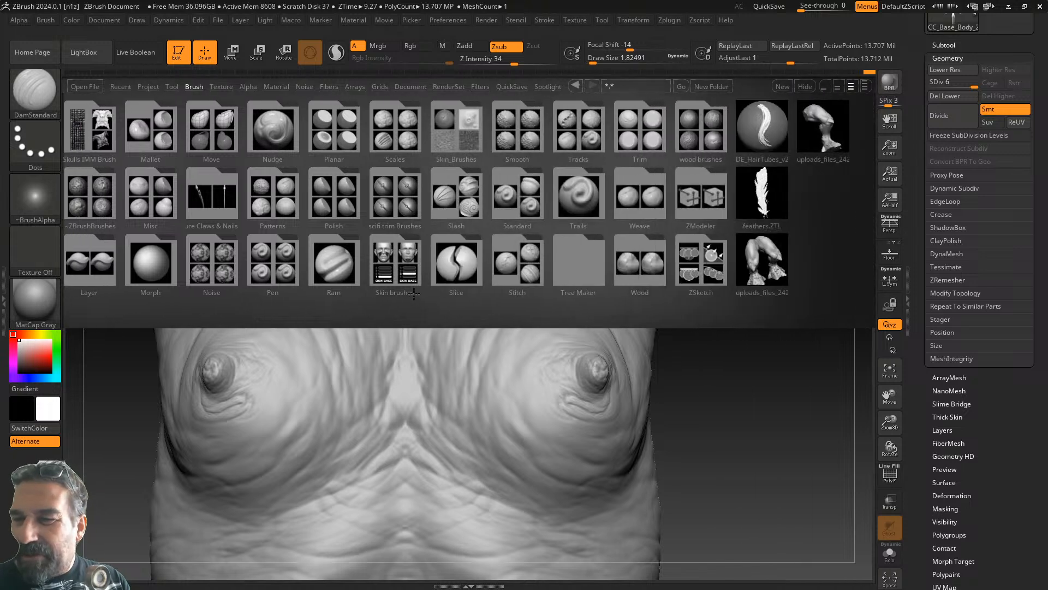
pyautogui.doubleClick(457, 131)
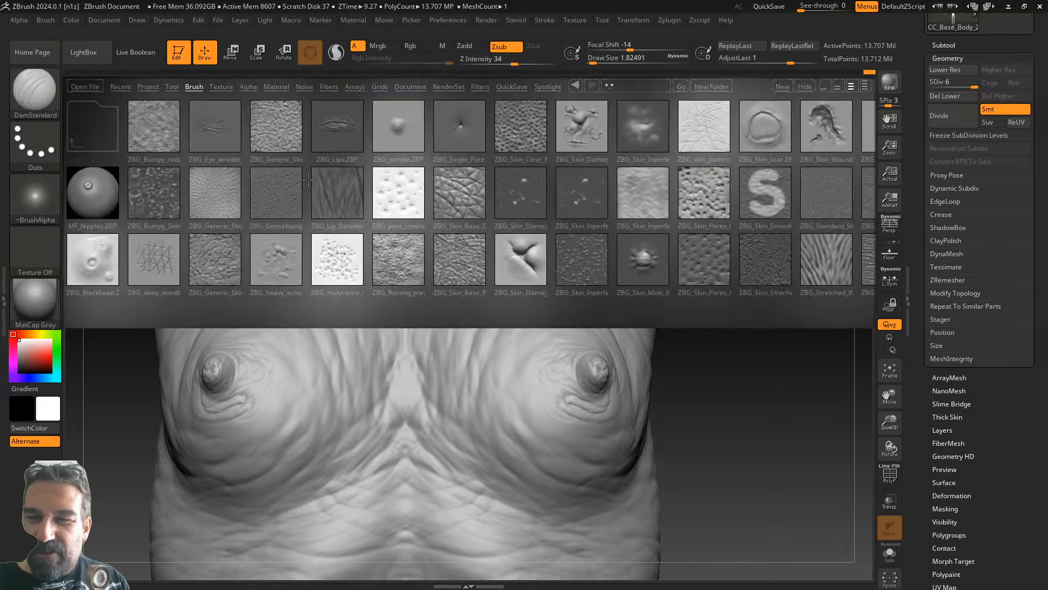
pyautogui.doubleClick(217, 192)
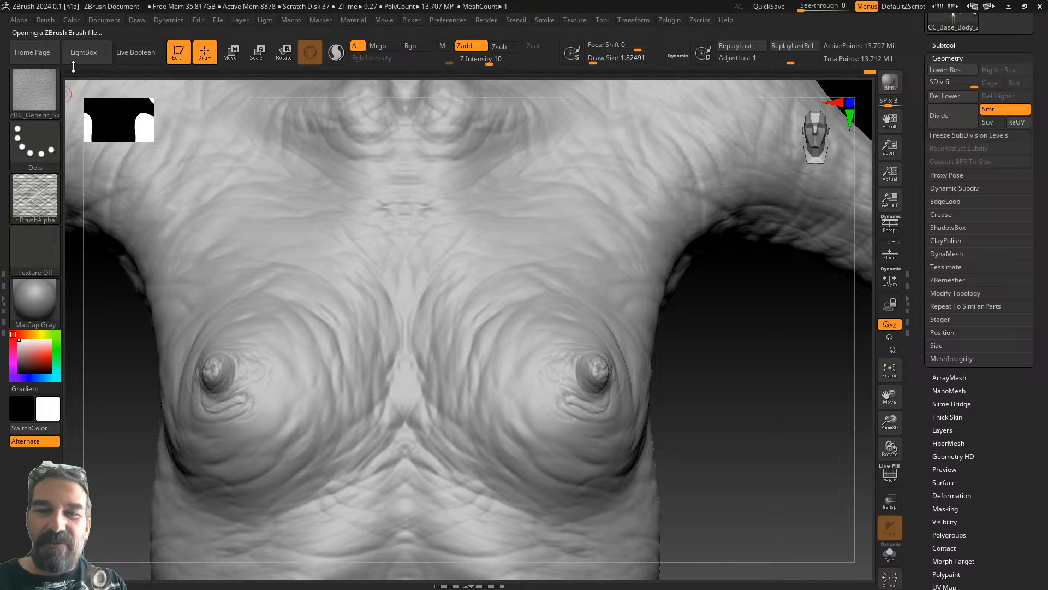
# - Load the ZBGs Directional Skin Base brush and set draw size to about 5.75
pyautogui.click(83, 52)
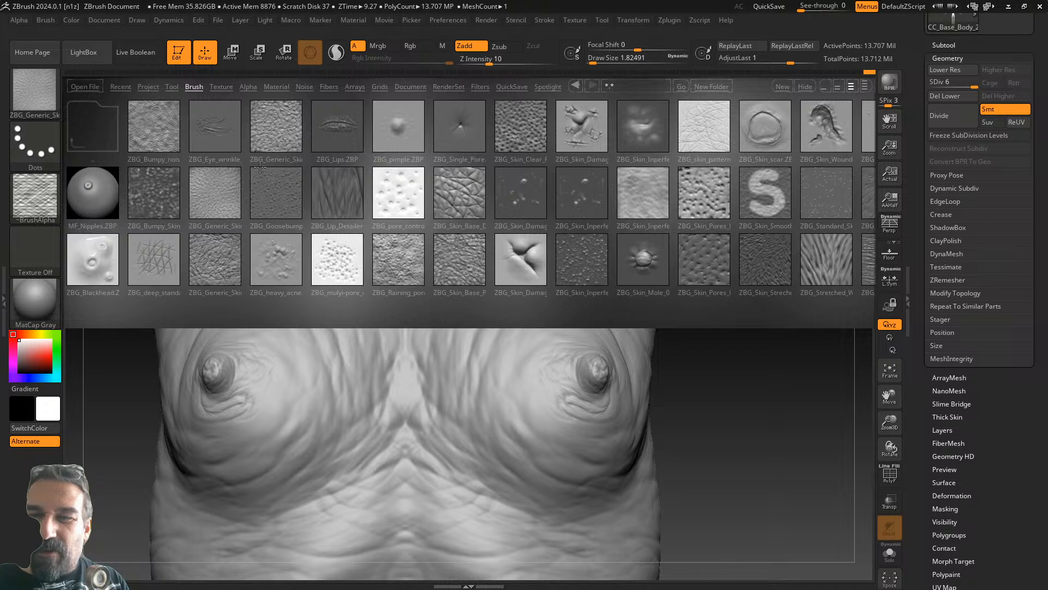
pyautogui.click(96, 116)
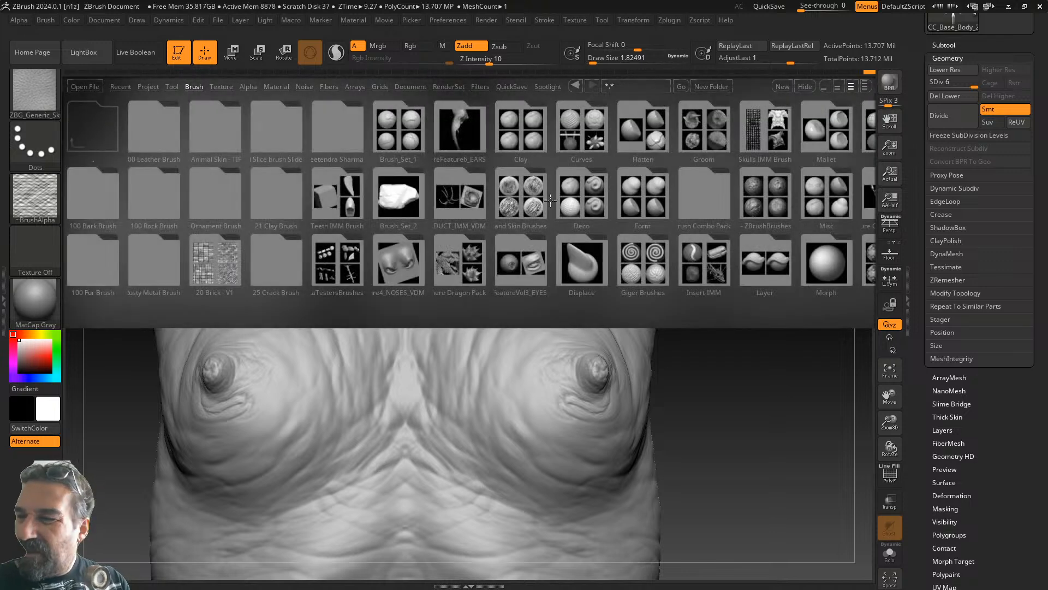
pyautogui.moveTo(545, 217); pyautogui.dragTo(317, 287)
pyautogui.click(254, 257)
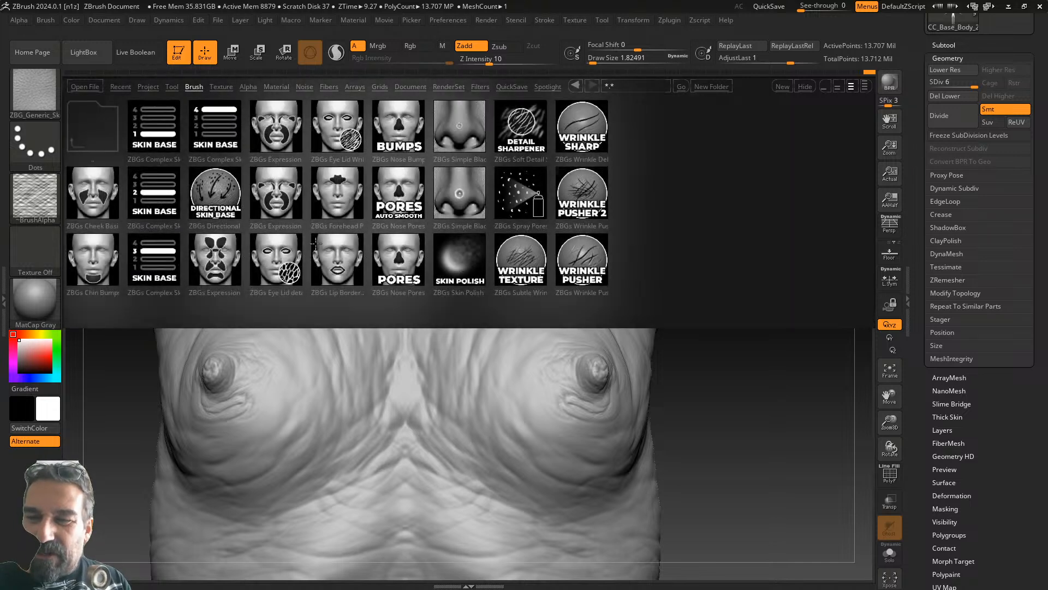
pyautogui.doubleClick(242, 211)
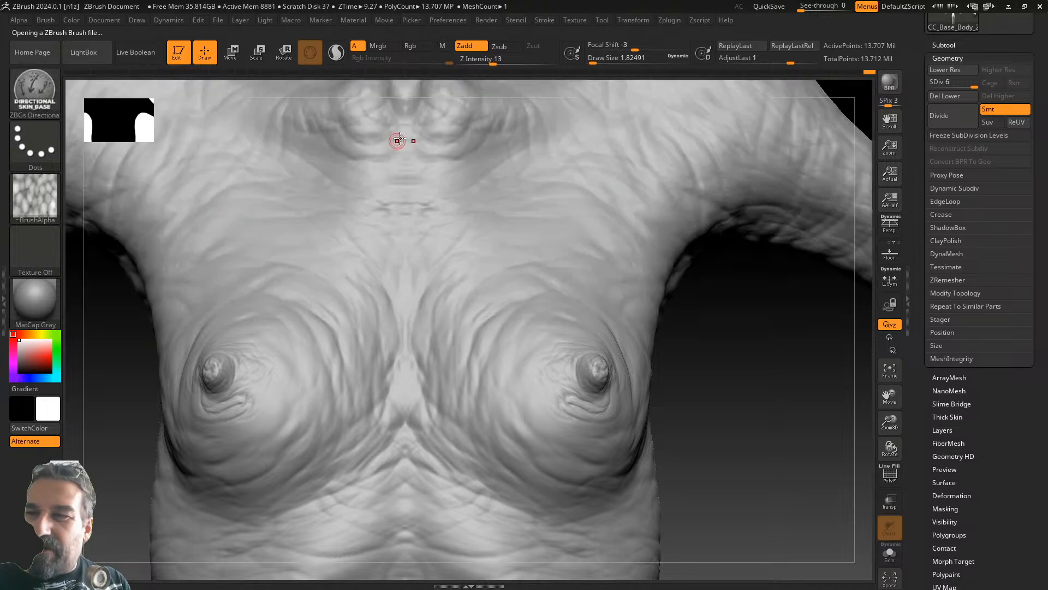
pyautogui.moveTo(593, 61); pyautogui.dragTo(597, 62)
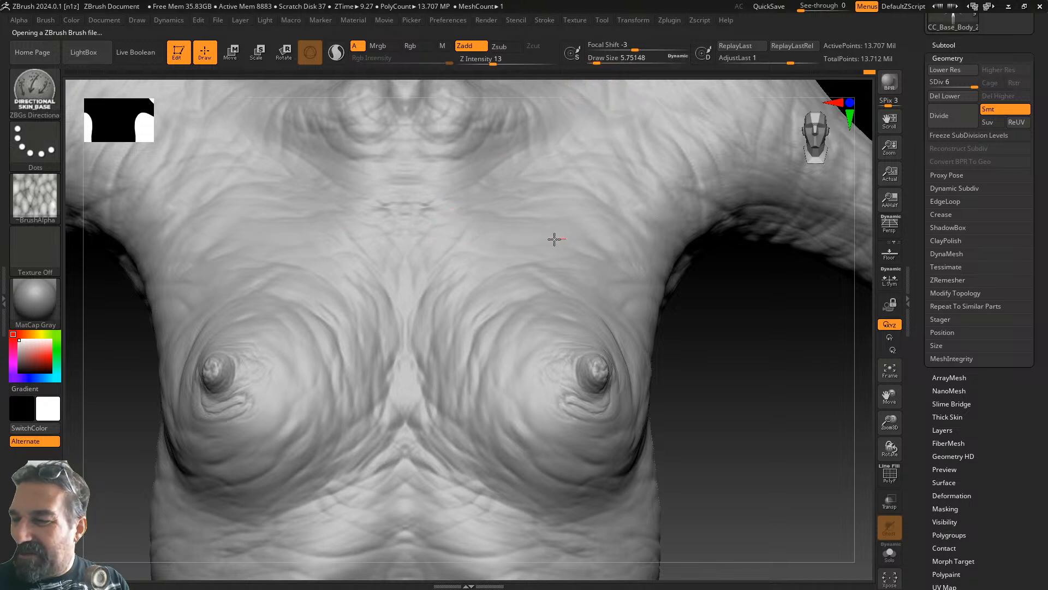
# - Test a directional skin stroke across the upper chest, undo it, and set Z intensity to 10
pyautogui.moveTo(493, 59); pyautogui.dragTo(498, 59)
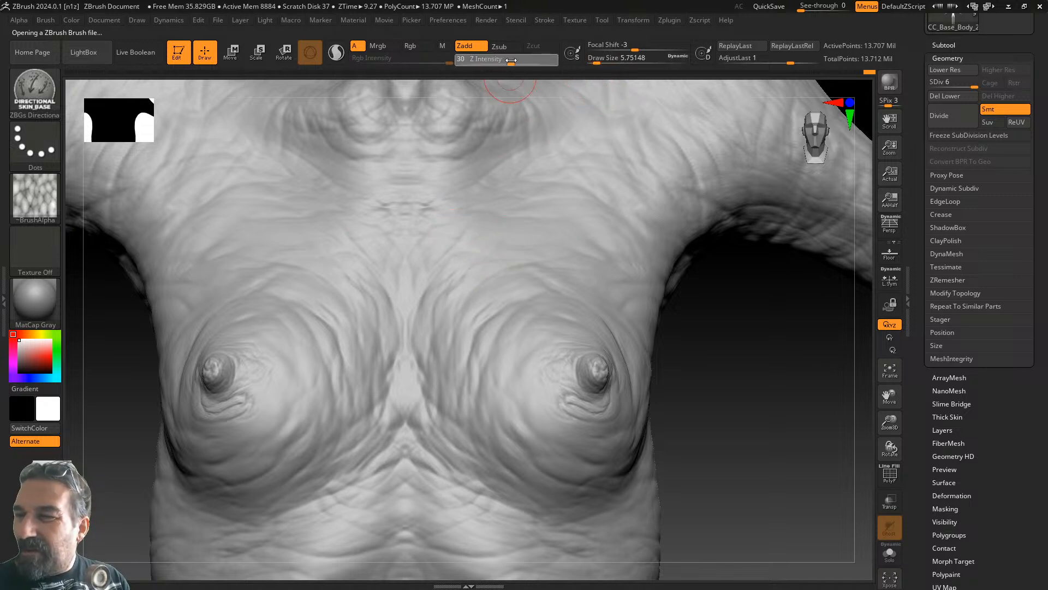
pyautogui.moveTo(376, 267)
pyautogui.mouseDown()
pyautogui.moveTo(418, 274)
pyautogui.moveTo(474, 259)
pyautogui.mouseUp()
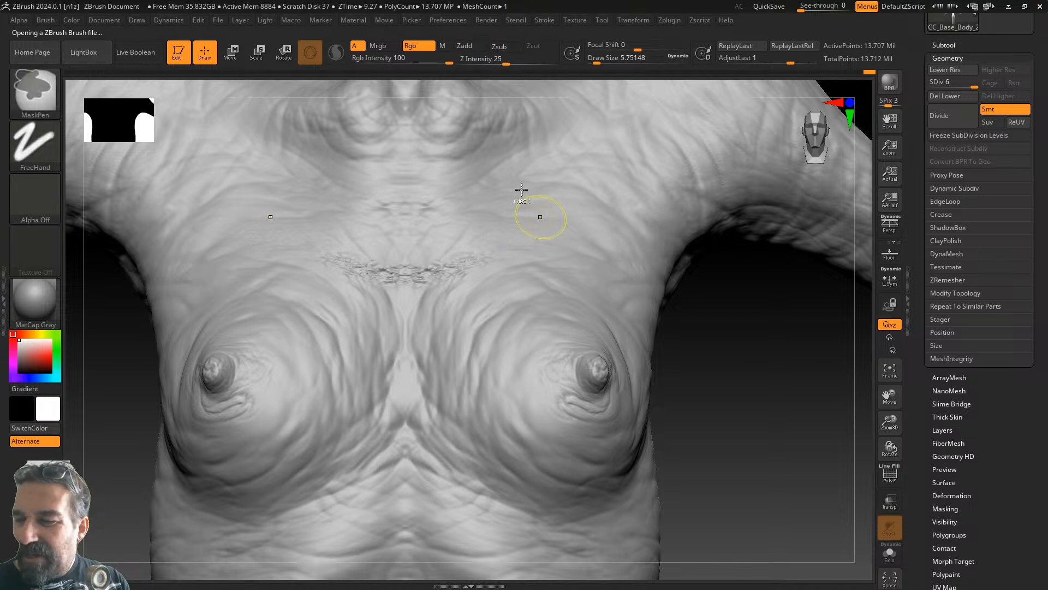
pyautogui.hotkey('ctrl', 'z')
pyautogui.moveTo(502, 60); pyautogui.dragTo(496, 60)
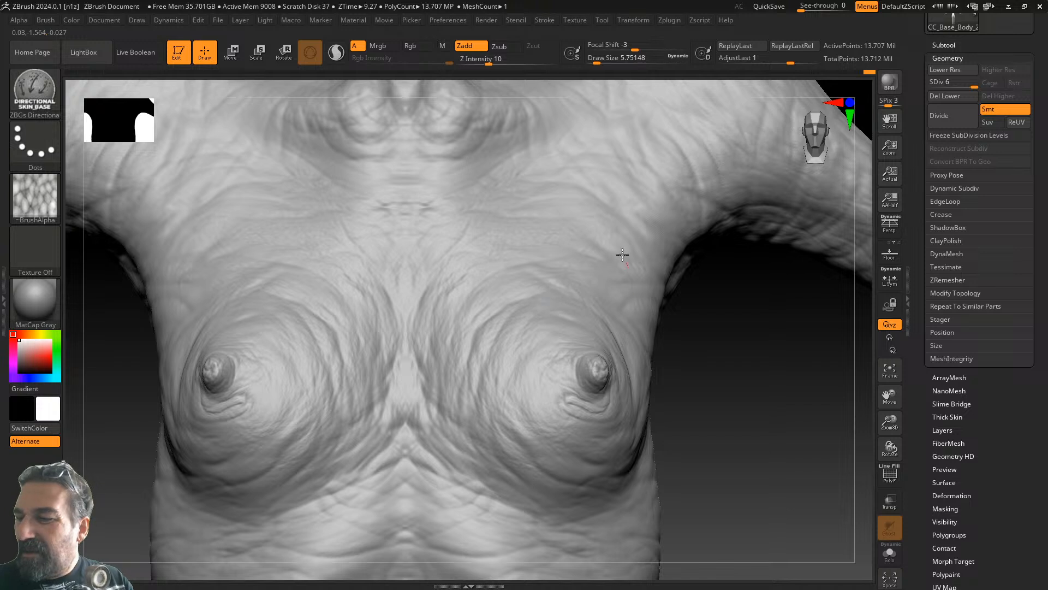
pyautogui.moveTo(731, 331); pyautogui.dragTo(507, 293)
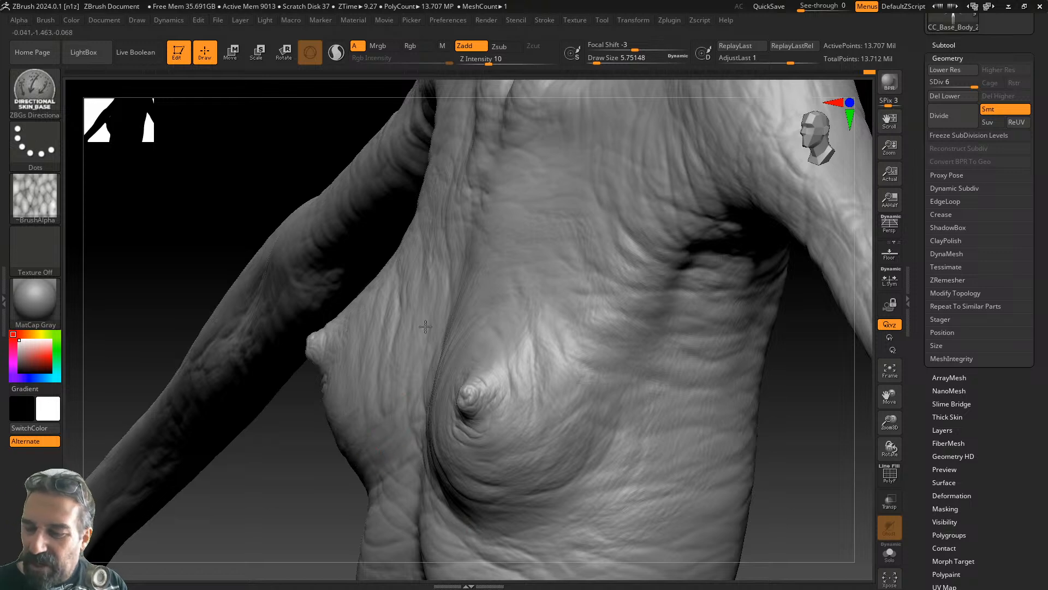
pyautogui.keyDown('alt'); pyautogui.moveTo(792, 421); pyautogui.dragTo(721, 205); pyautogui.keyUp('alt')
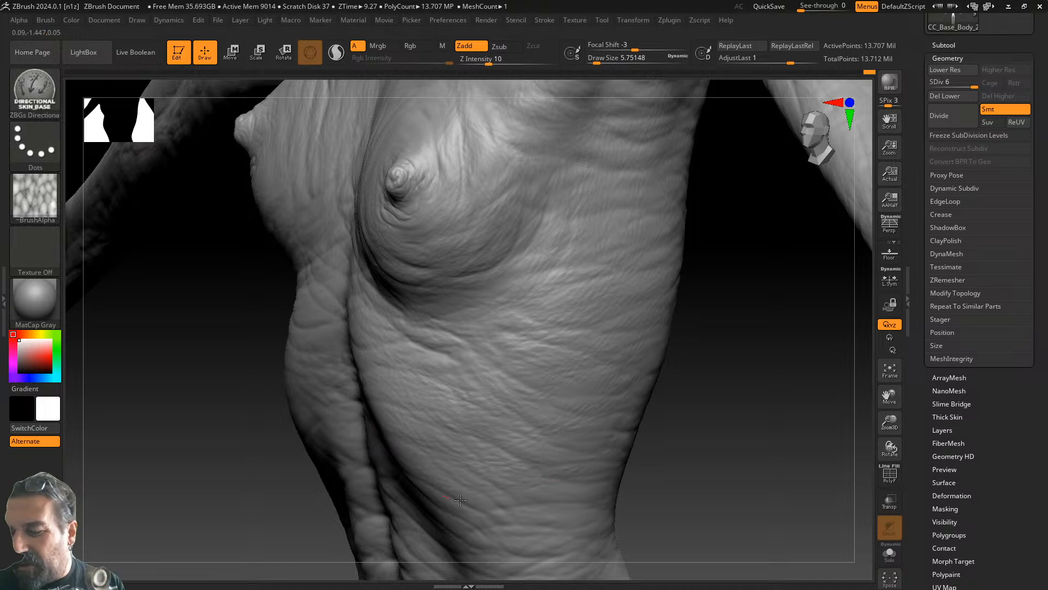
pyautogui.moveTo(715, 458); pyautogui.dragTo(629, 432)
pyautogui.moveTo(687, 455); pyautogui.dragTo(622, 279)
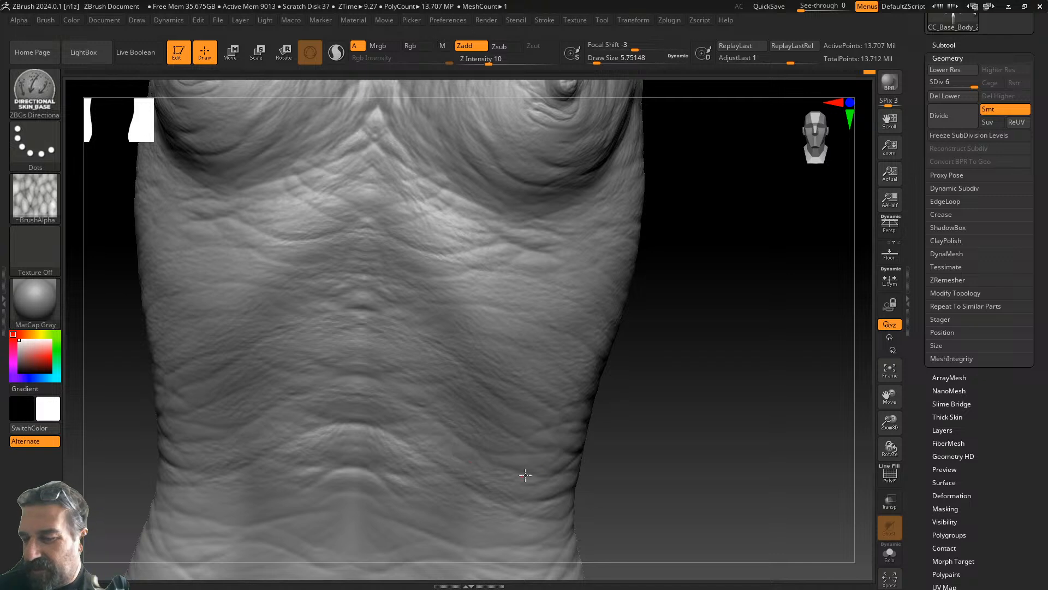
# - Soften the wrinkles along the V-shaped groove on the lower abdomen
pyautogui.moveTo(690, 433); pyautogui.dragTo(529, 356)
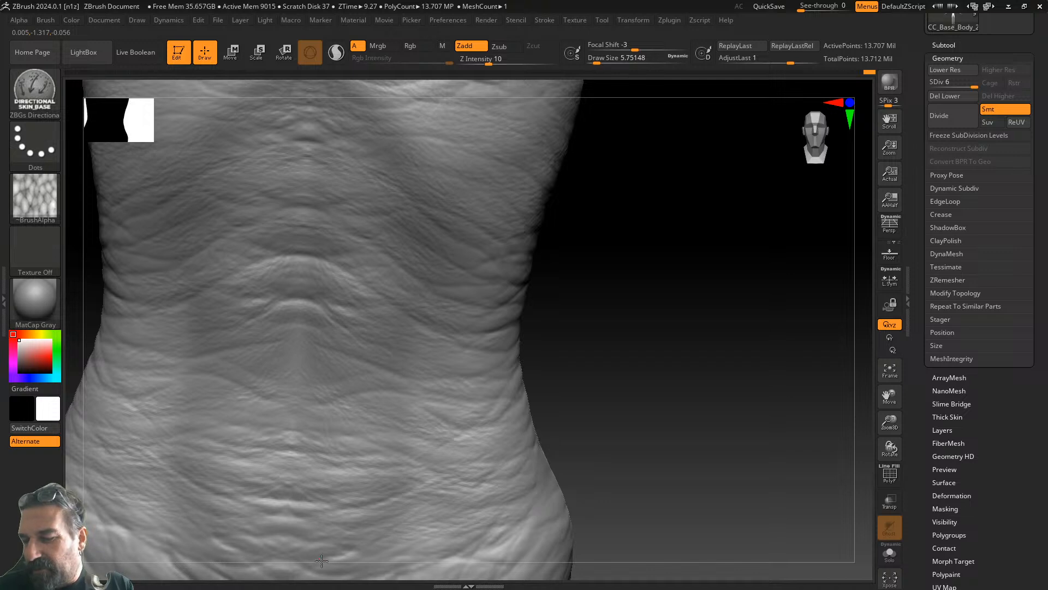
pyautogui.keyDown('alt'); pyautogui.moveTo(650, 456); pyautogui.dragTo(597, 276); pyautogui.keyUp('alt')
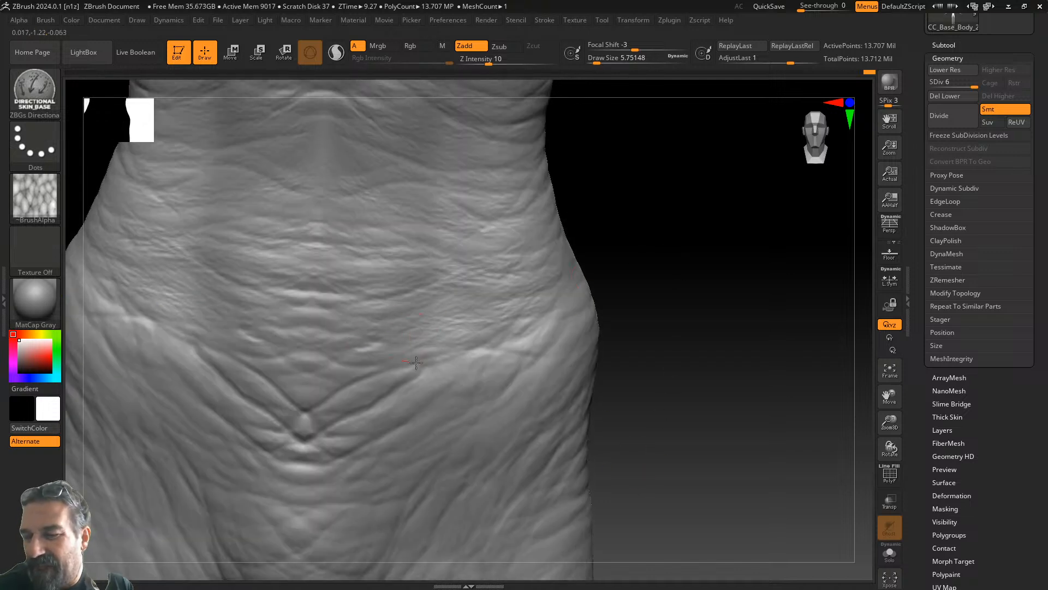
pyautogui.moveTo(525, 360); pyautogui.dragTo(534, 355)
pyautogui.keyDown('shift'); pyautogui.moveTo(313, 437); pyautogui.dragTo(307, 400); pyautogui.keyUp('shift')
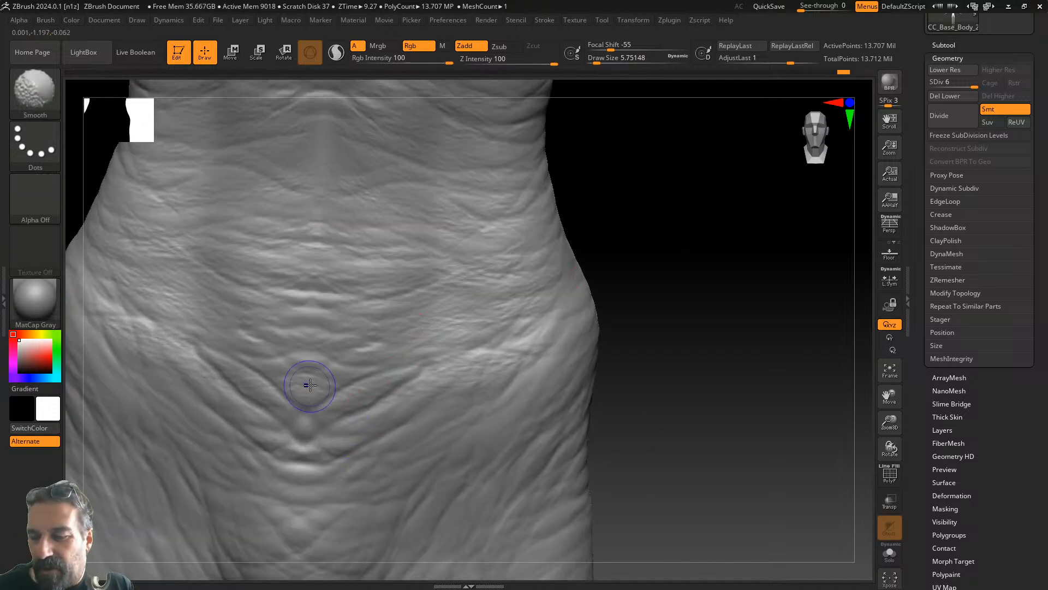
pyautogui.moveTo(347, 365)
pyautogui.keyDown('shift'); pyautogui.mouseDown()
pyautogui.moveTo(243, 403)
pyautogui.moveTo(274, 420)
pyautogui.moveTo(304, 474)
pyautogui.moveTo(322, 454)
pyautogui.moveTo(325, 382)
pyautogui.mouseUp(); pyautogui.keyUp('shift')
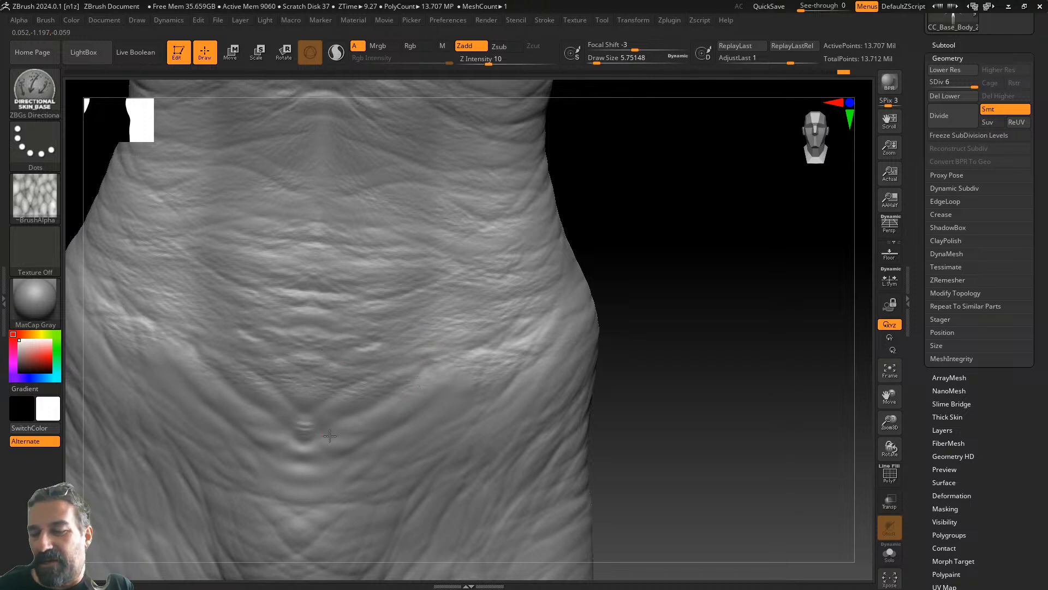
pyautogui.moveTo(285, 476); pyautogui.dragTo(305, 421)
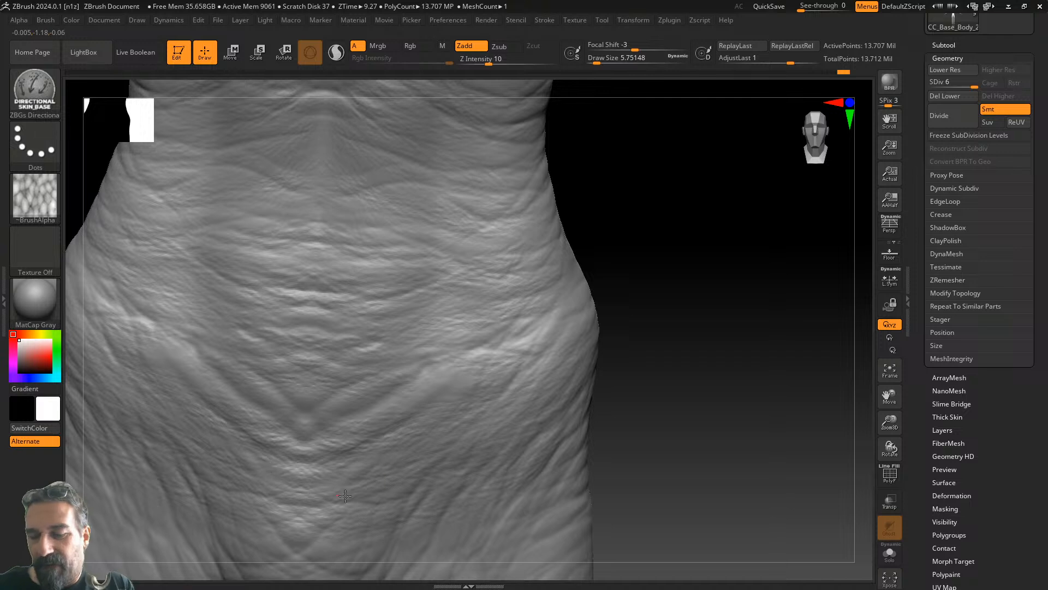
# - Smooth the wrinkles just above the crotch with the Shift smooth brush
pyautogui.keyDown('alt'); pyautogui.moveTo(649, 461); pyautogui.dragTo(571, 339); pyautogui.keyUp('alt')
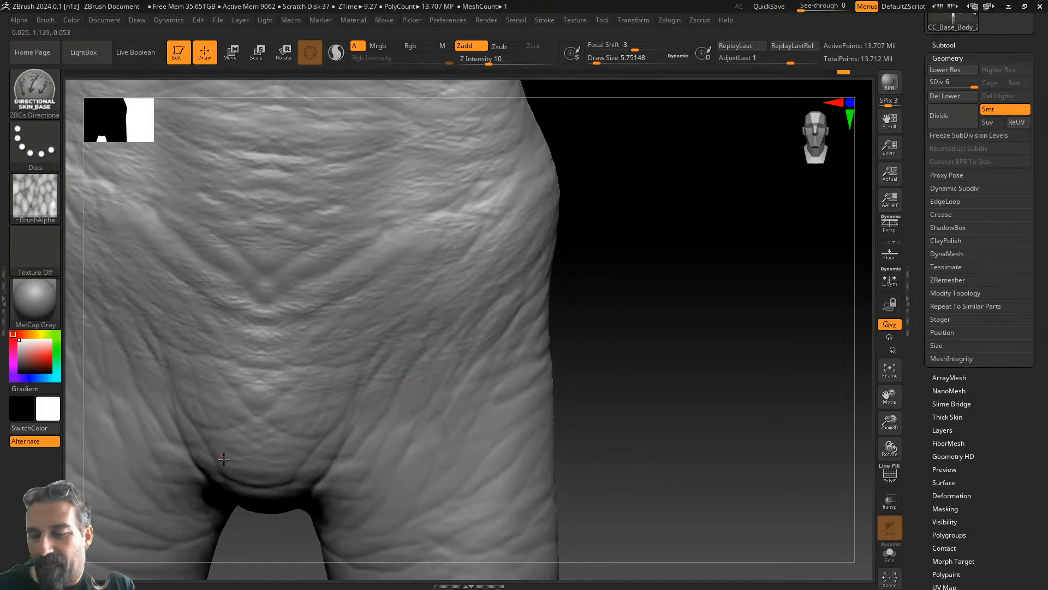
pyautogui.press('shift')
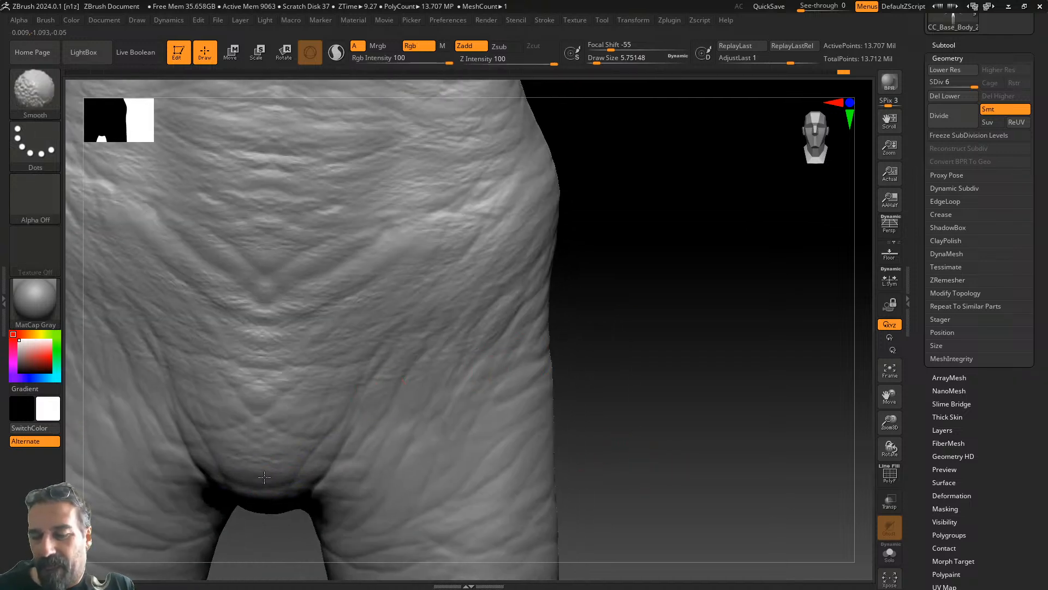
pyautogui.keyDown('shift'); pyautogui.moveTo(259, 498); pyautogui.dragTo(235, 420); pyautogui.keyUp('shift')
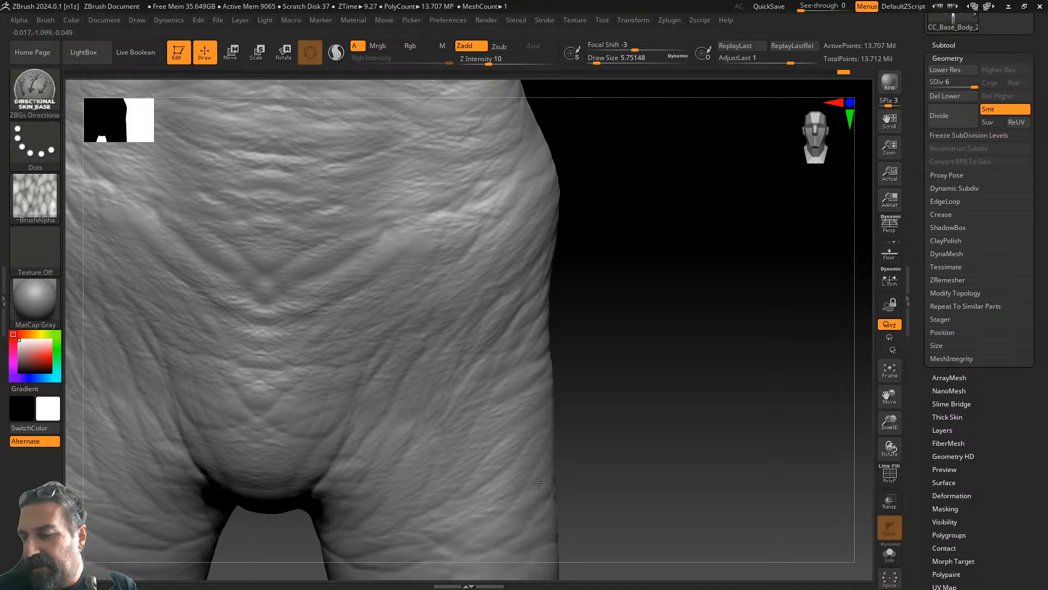
pyautogui.moveTo(649, 335); pyautogui.dragTo(609, 338)
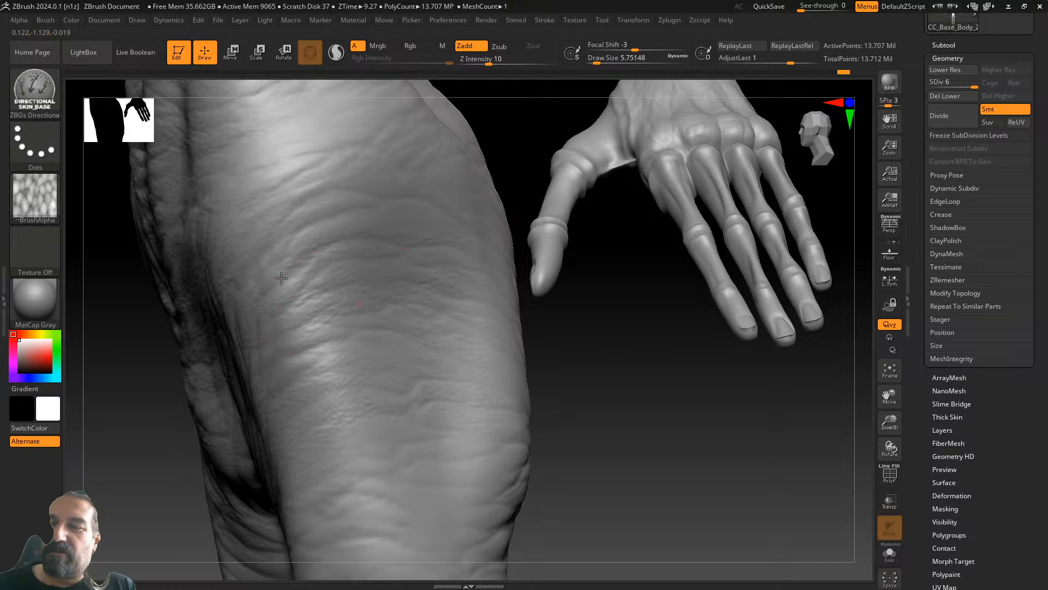
pyautogui.moveTo(526, 153); pyautogui.dragTo(604, 368)
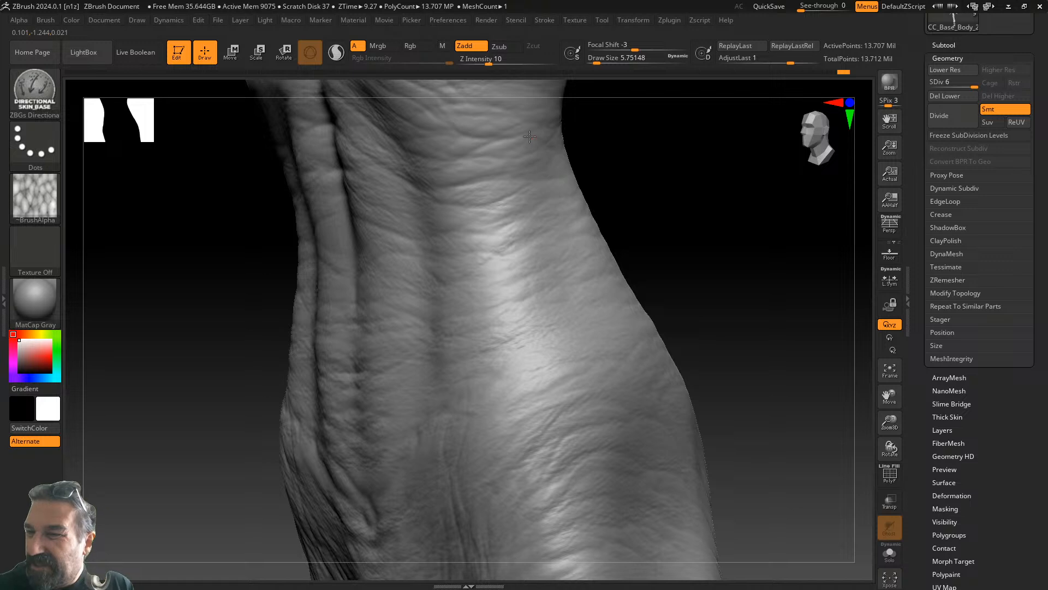
pyautogui.keyDown('alt'); pyautogui.moveTo(698, 334); pyautogui.dragTo(515, 488); pyautogui.keyUp('alt')
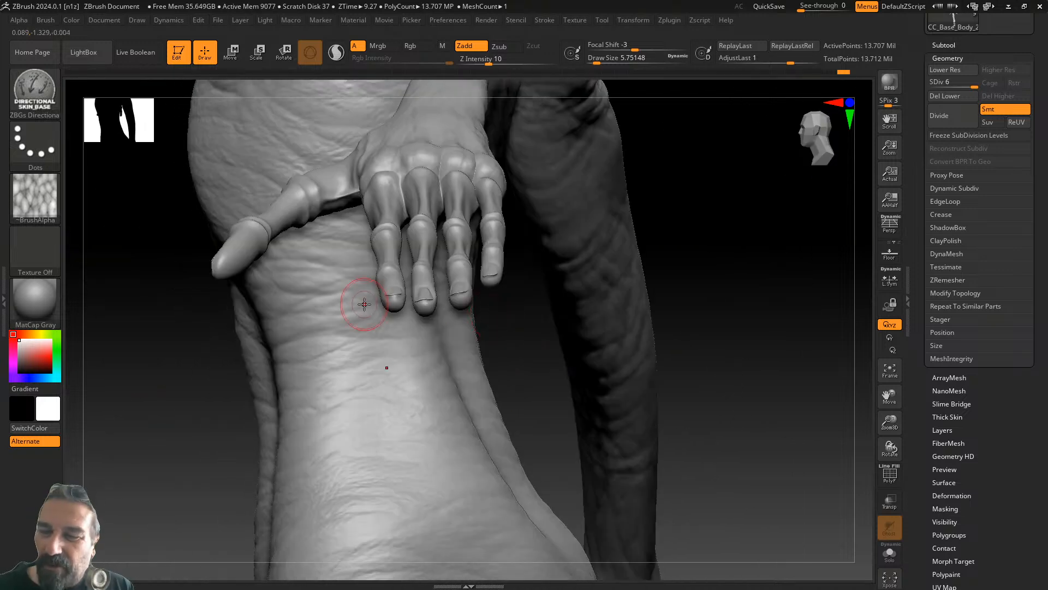
pyautogui.moveTo(521, 390); pyautogui.dragTo(548, 416)
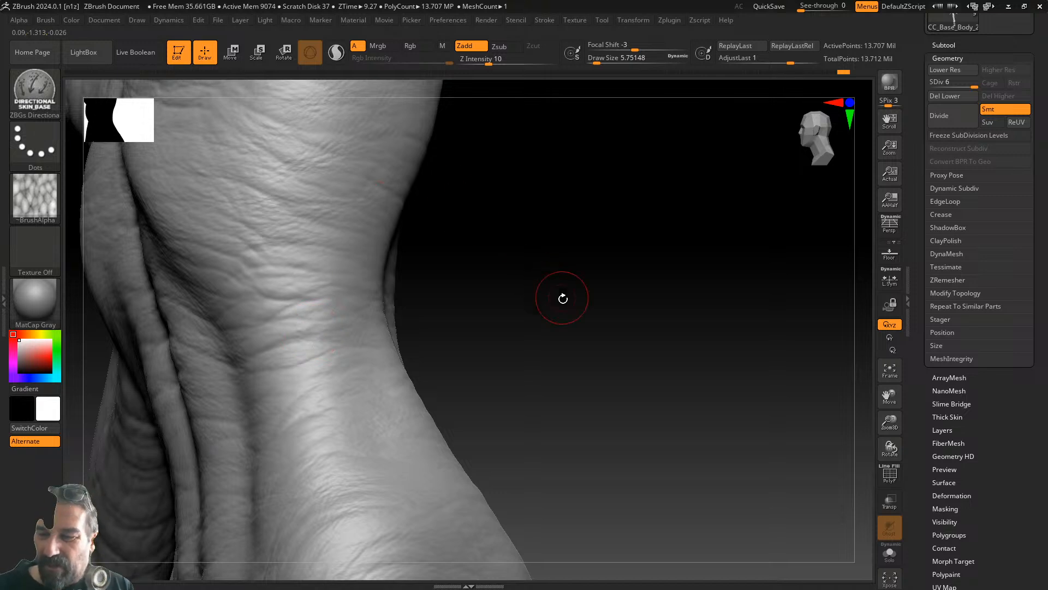
pyautogui.moveTo(553, 288); pyautogui.dragTo(655, 333)
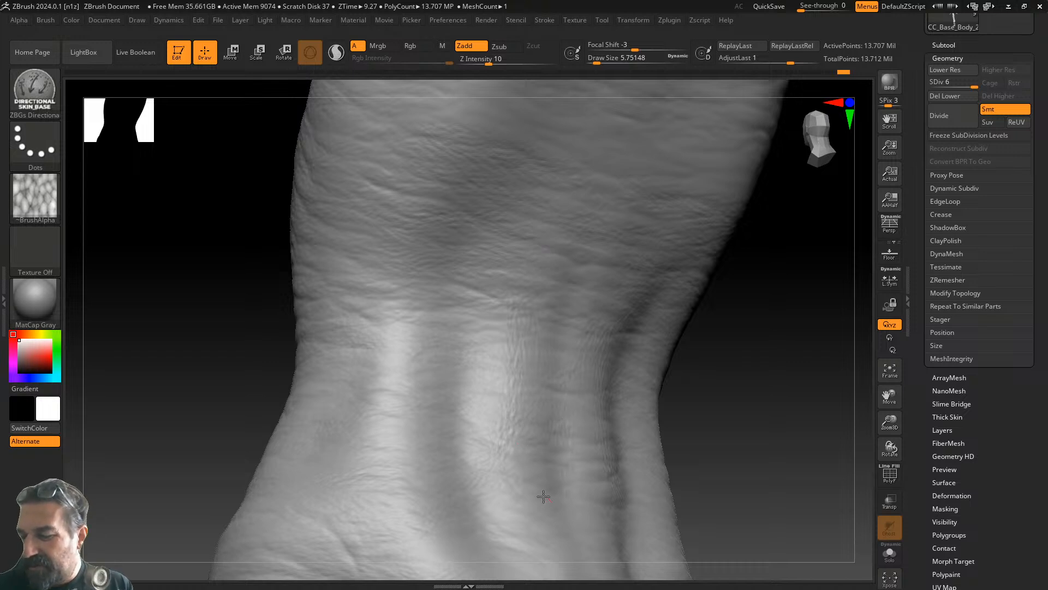
pyautogui.moveTo(700, 431)
pyautogui.mouseDown()
pyautogui.moveTo(695, 534)
pyautogui.moveTo(620, 398)
pyautogui.mouseUp()
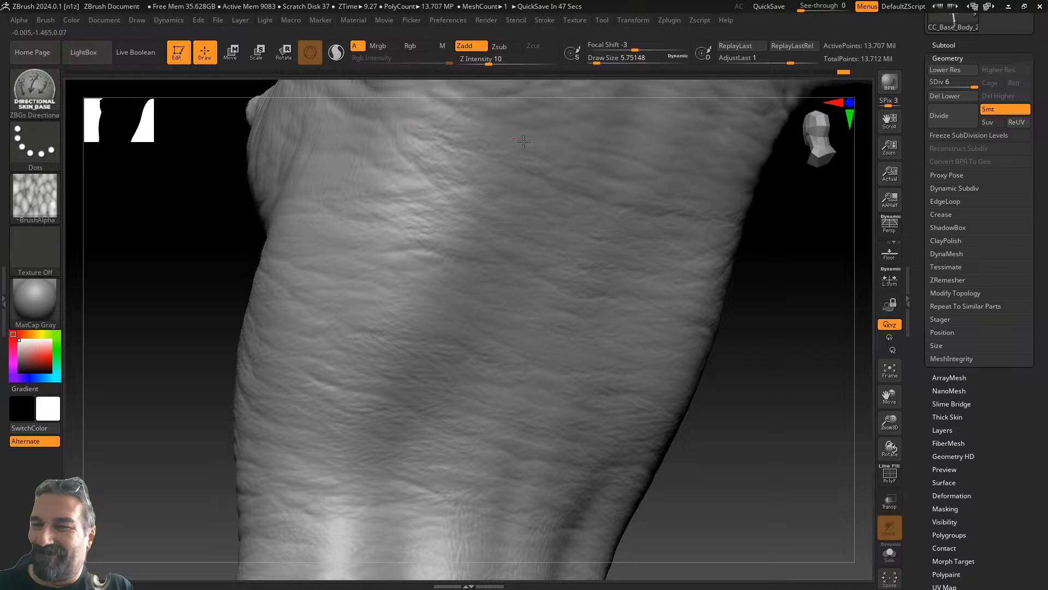
pyautogui.moveTo(753, 262); pyautogui.dragTo(652, 404)
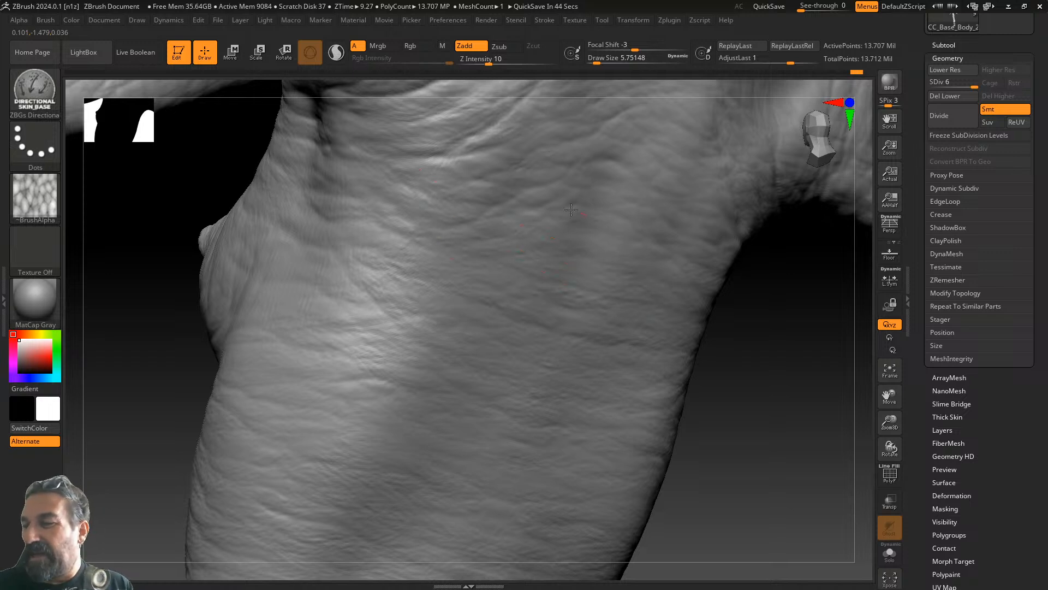
pyautogui.moveTo(784, 330); pyautogui.dragTo(620, 449)
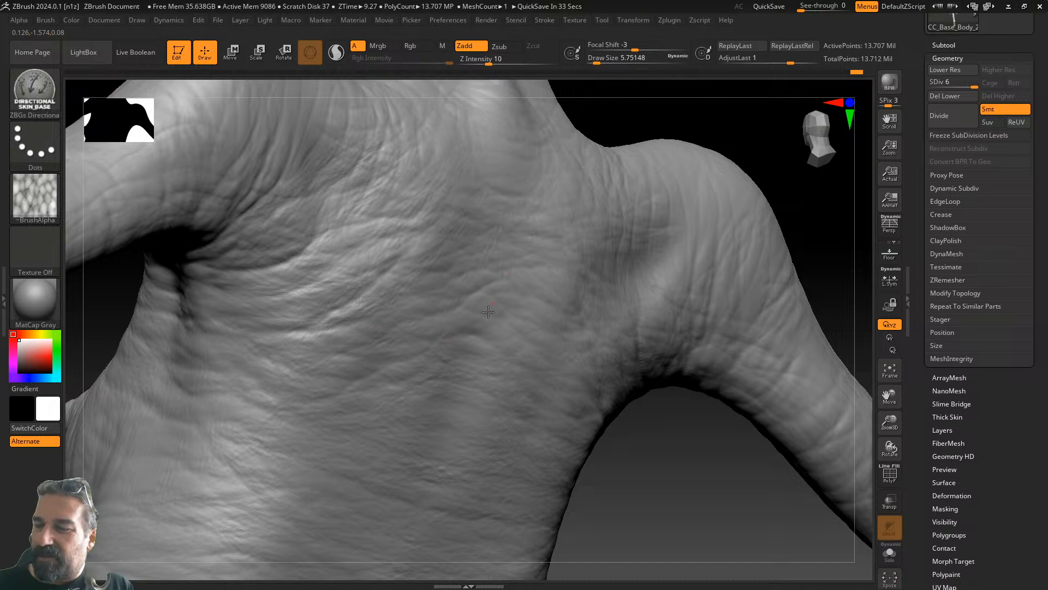
pyautogui.moveTo(674, 433)
pyautogui.keyDown('alt'); pyautogui.mouseDown()
pyautogui.moveTo(732, 571)
pyautogui.moveTo(786, 507)
pyautogui.mouseUp(); pyautogui.keyUp('alt')
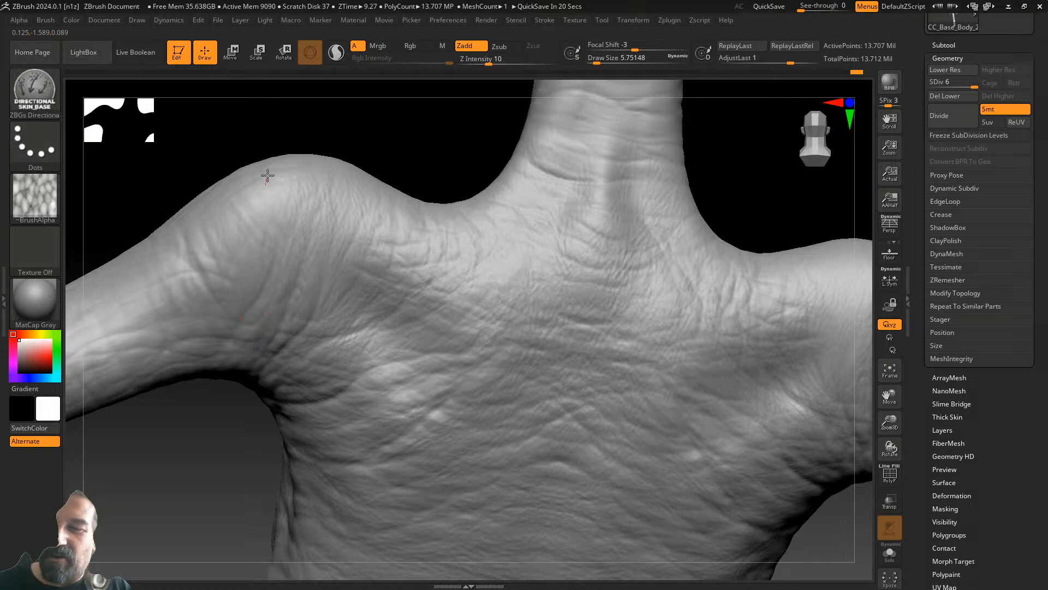
pyautogui.moveTo(434, 150); pyautogui.dragTo(423, 234)
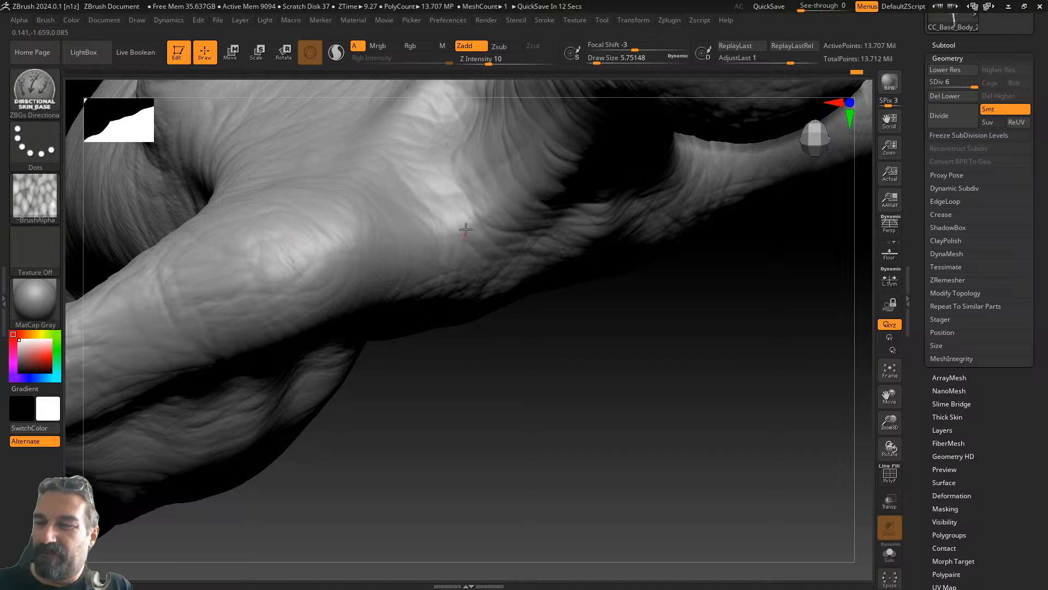
pyautogui.moveTo(592, 311); pyautogui.dragTo(648, 478)
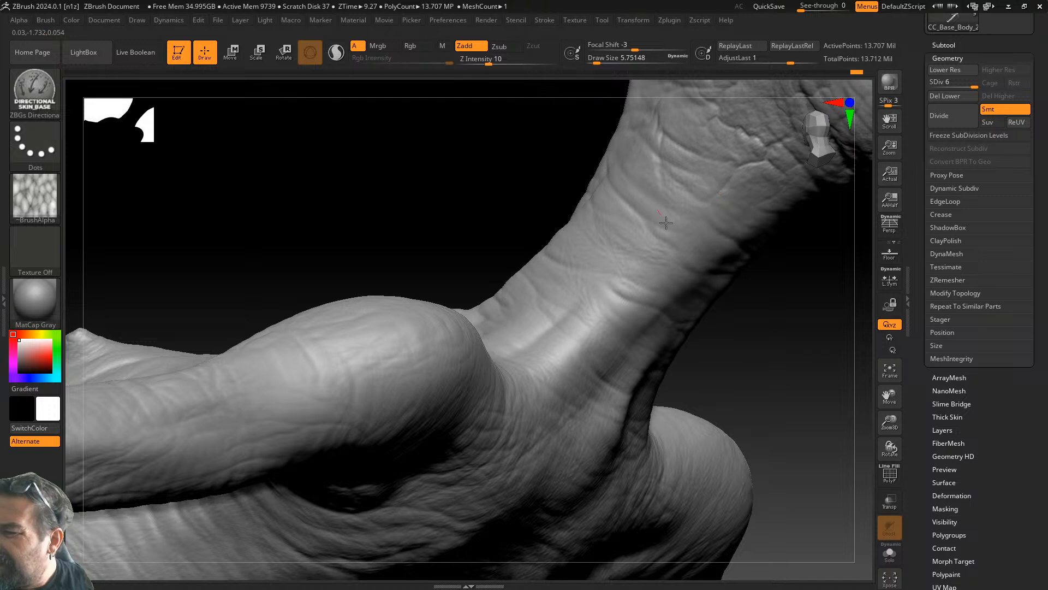
pyautogui.moveTo(757, 305); pyautogui.dragTo(758, 307)
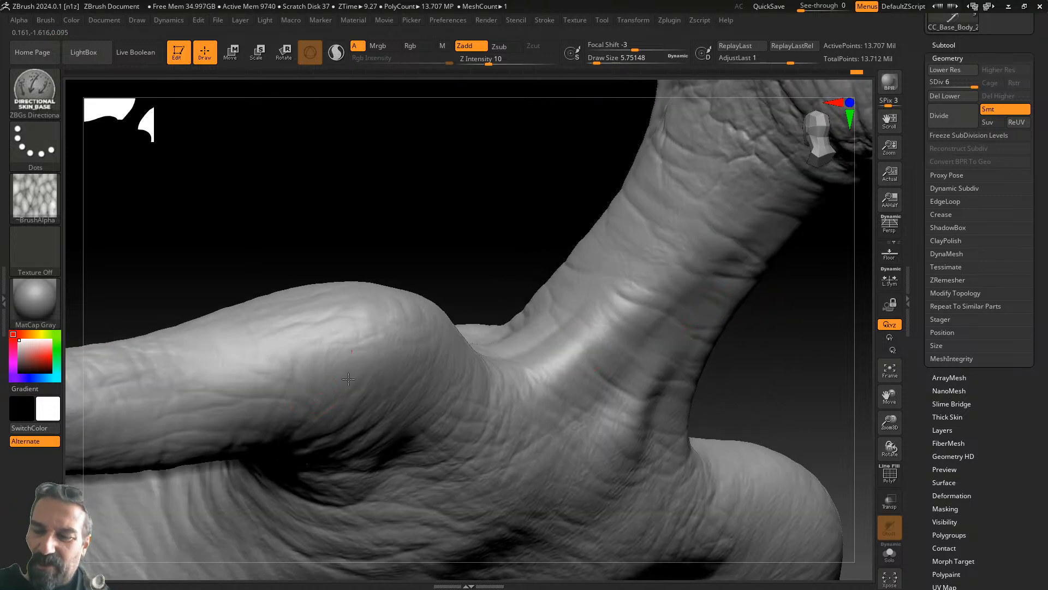
pyautogui.moveTo(470, 218); pyautogui.dragTo(716, 209)
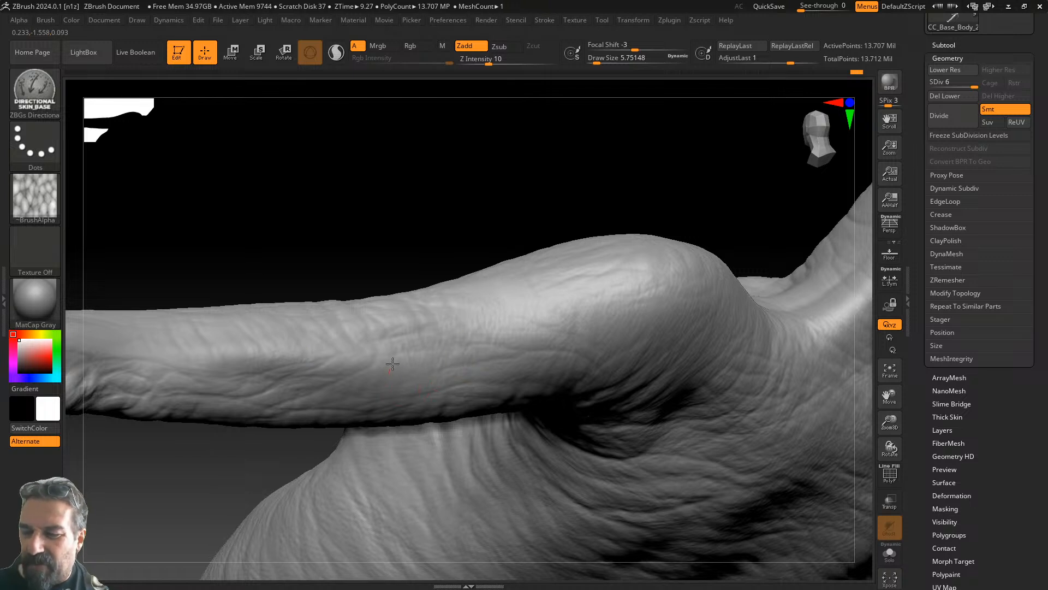
pyautogui.moveTo(477, 217); pyautogui.dragTo(447, 217)
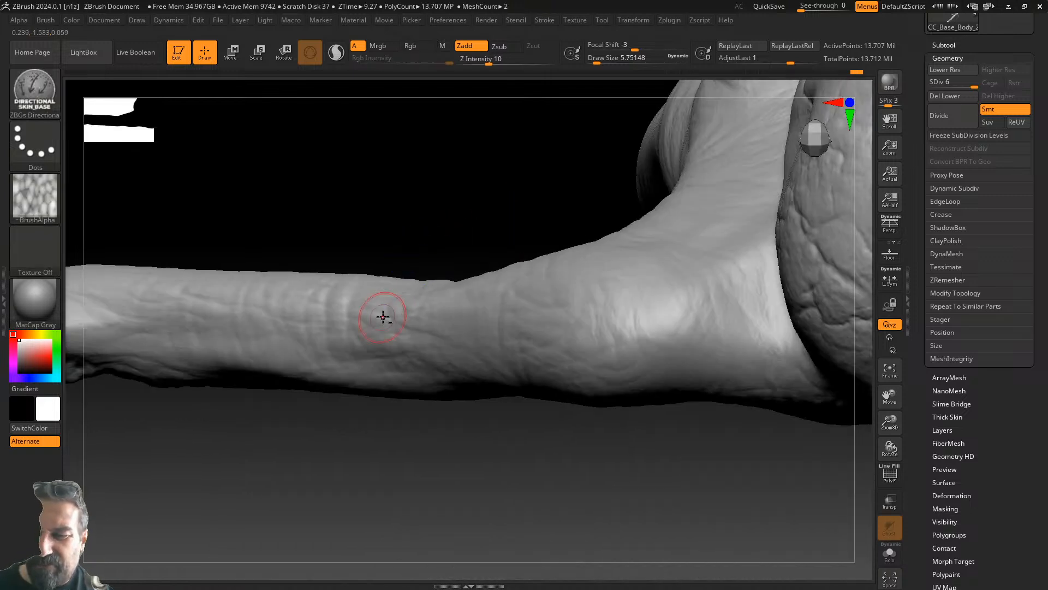
pyautogui.keyDown('alt'); pyautogui.moveTo(354, 442); pyautogui.dragTo(544, 484); pyautogui.keyUp('alt')
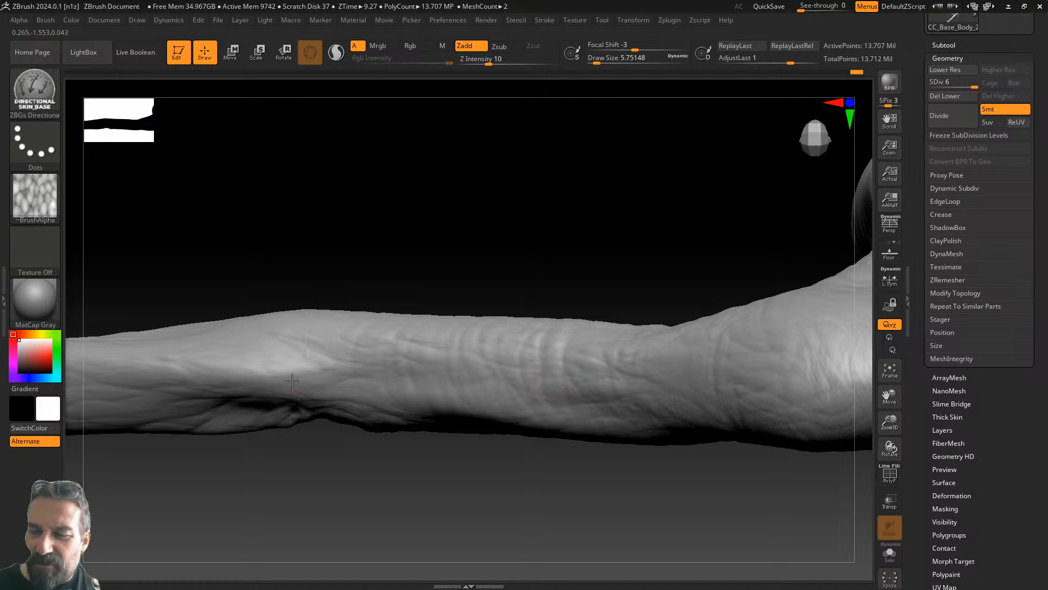
pyautogui.moveTo(287, 234); pyautogui.dragTo(410, 306)
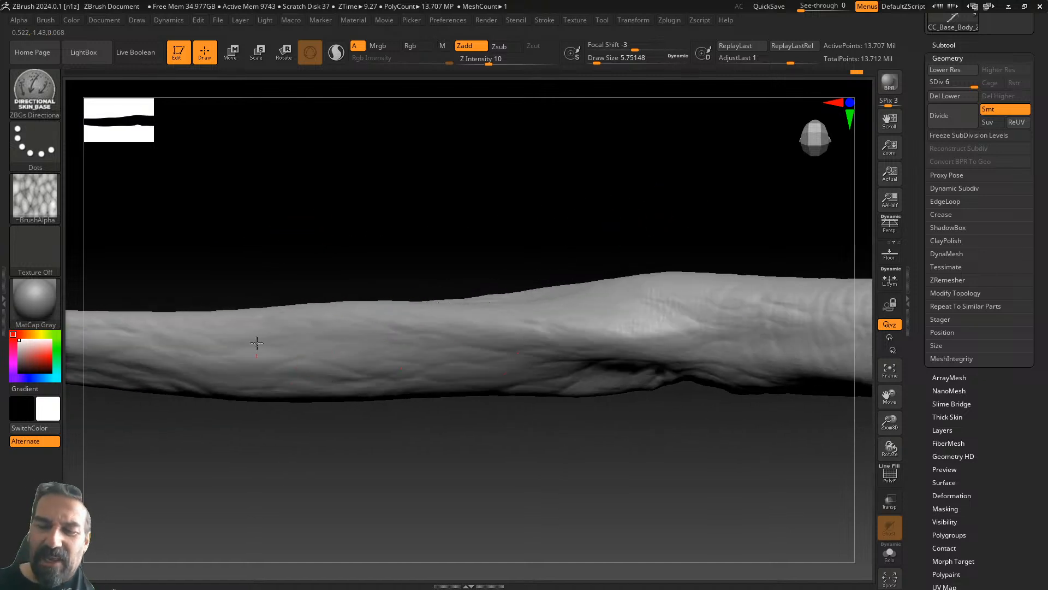
pyautogui.moveTo(171, 281); pyautogui.dragTo(474, 360)
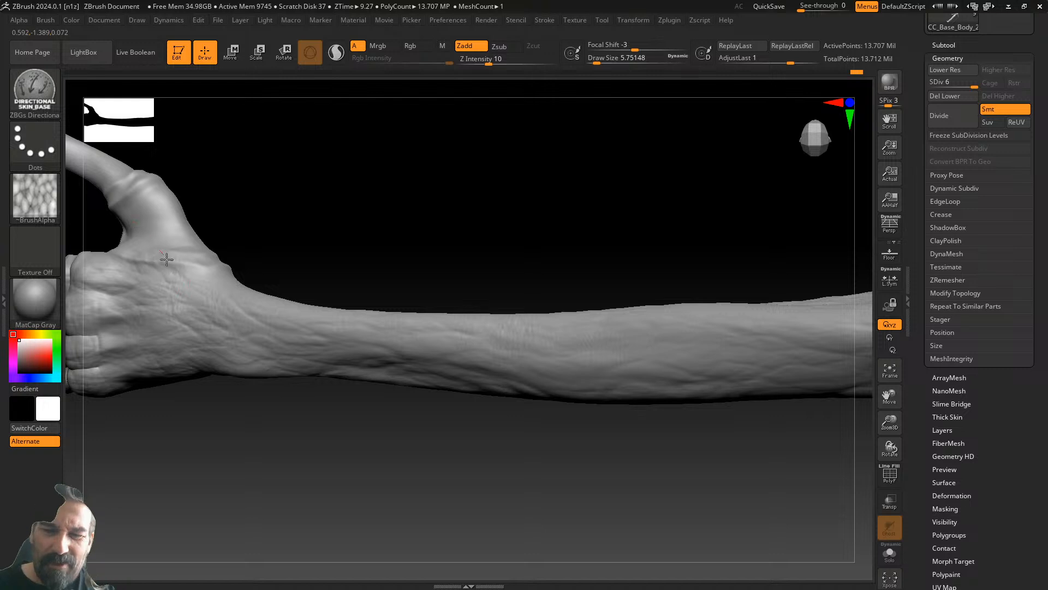
pyautogui.moveTo(508, 280); pyautogui.dragTo(535, 322)
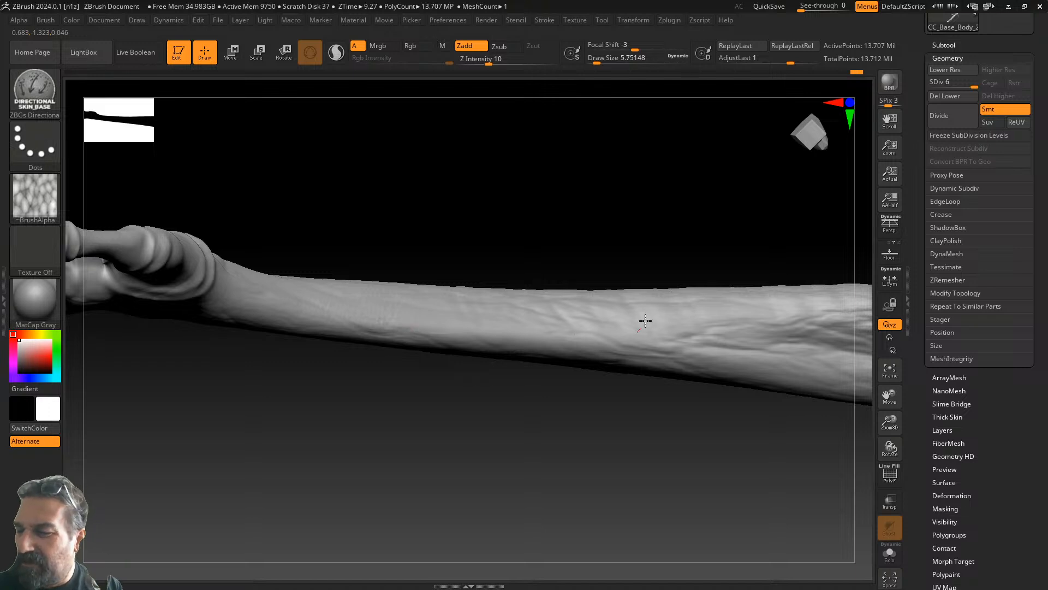
pyautogui.keyDown('alt'); pyautogui.moveTo(680, 438); pyautogui.dragTo(338, 473); pyautogui.keyUp('alt')
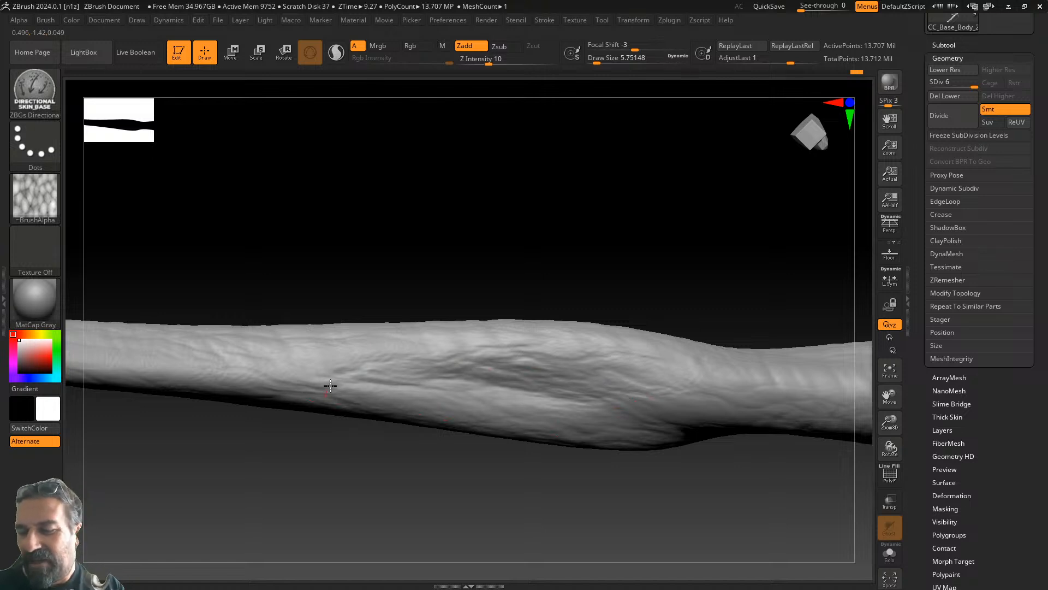
pyautogui.keyDown('alt'); pyautogui.moveTo(744, 288); pyautogui.dragTo(417, 258); pyautogui.keyUp('alt')
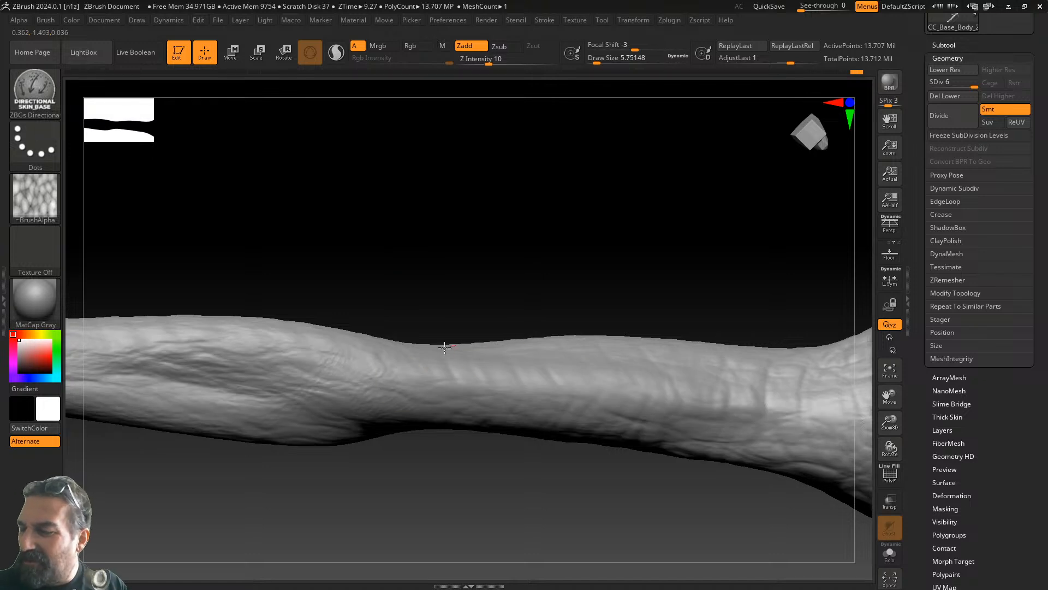
pyautogui.keyDown('alt'); pyautogui.moveTo(691, 311); pyautogui.dragTo(480, 308); pyautogui.keyUp('alt')
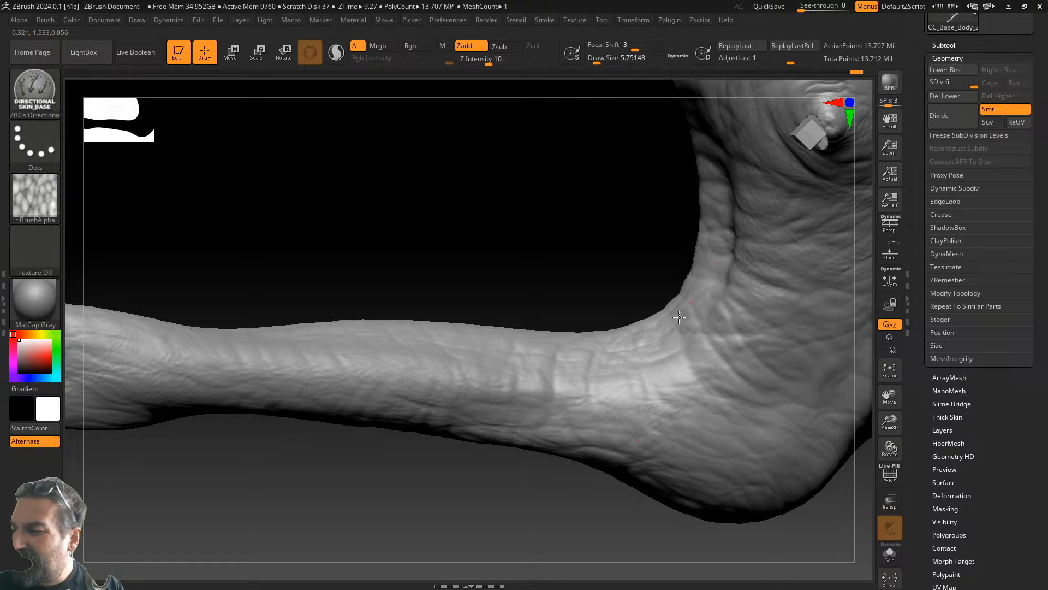
pyautogui.keyDown('alt'); pyautogui.moveTo(608, 240); pyautogui.dragTo(378, 444); pyautogui.keyUp('alt')
pyautogui.moveTo(364, 405); pyautogui.dragTo(447, 241)
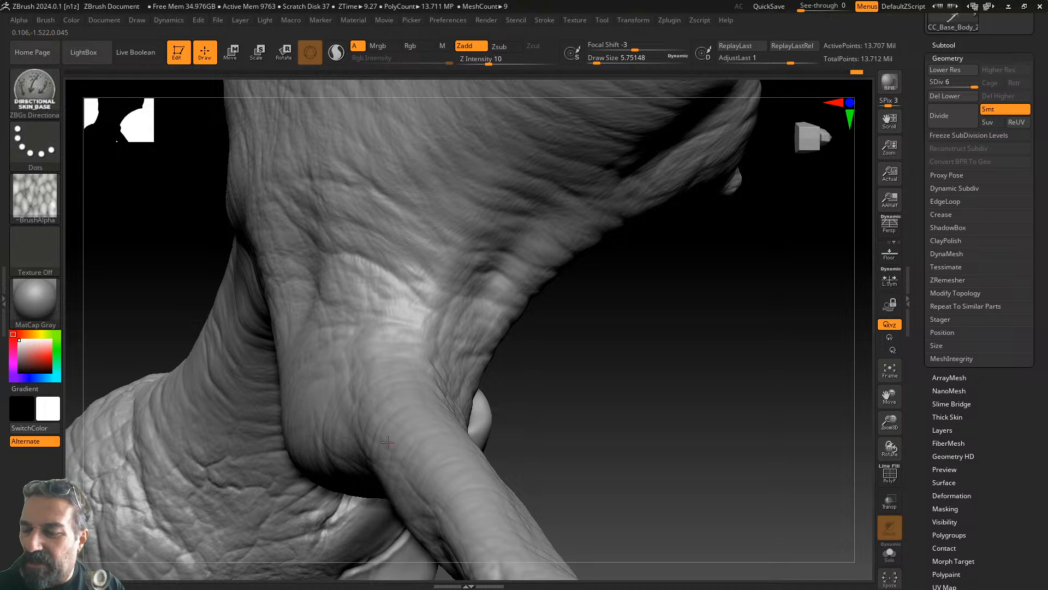
pyautogui.keyDown('alt'); pyautogui.moveTo(623, 420); pyautogui.dragTo(593, 256); pyautogui.keyUp('alt')
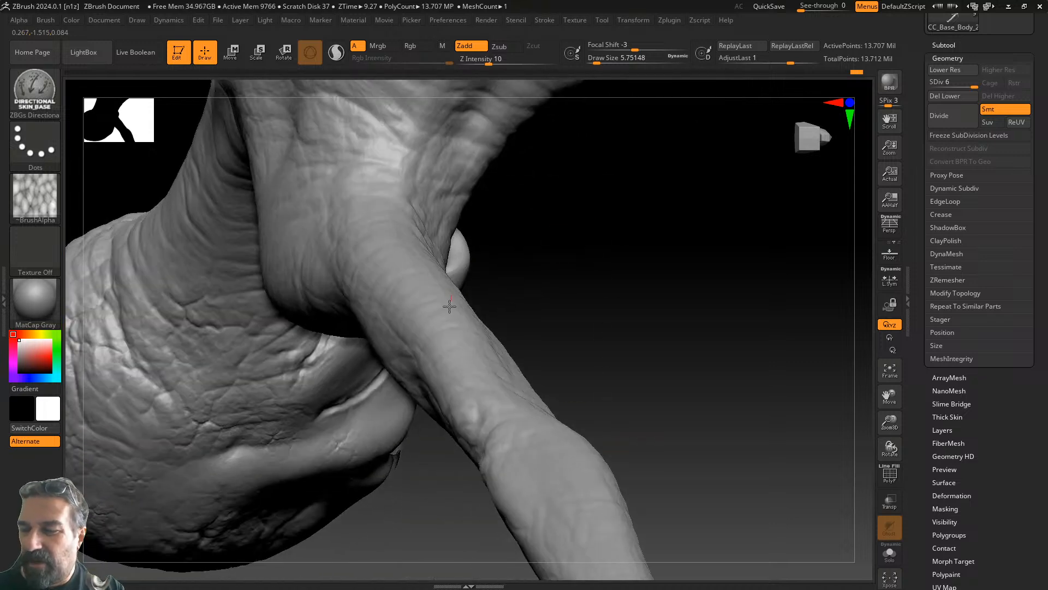
pyautogui.keyDown('alt'); pyautogui.moveTo(635, 370); pyautogui.dragTo(571, 174); pyautogui.keyUp('alt')
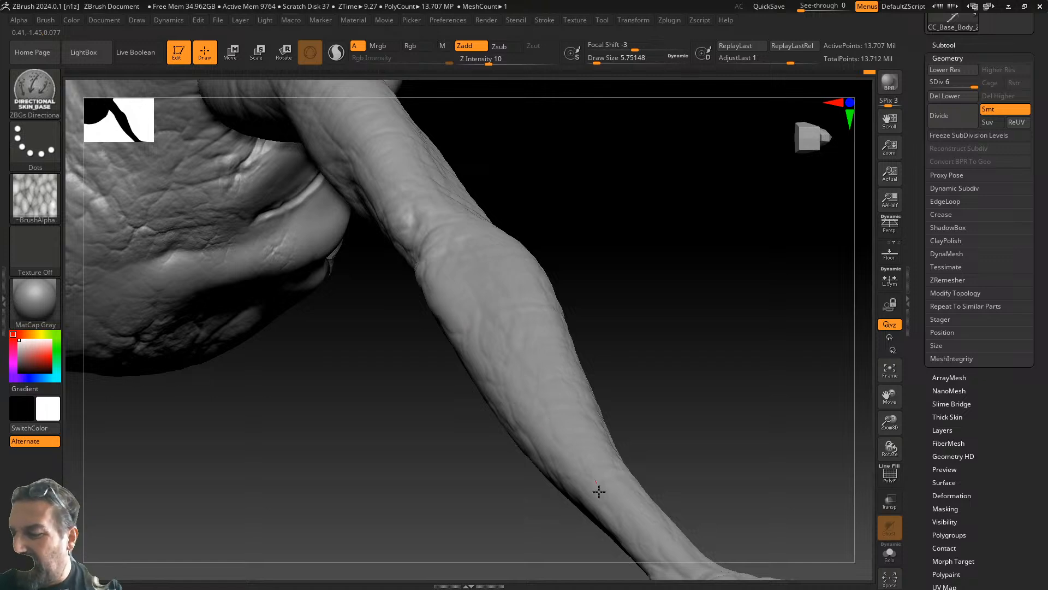
pyautogui.keyDown('alt'); pyautogui.moveTo(593, 466); pyautogui.dragTo(510, 402); pyautogui.keyUp('alt')
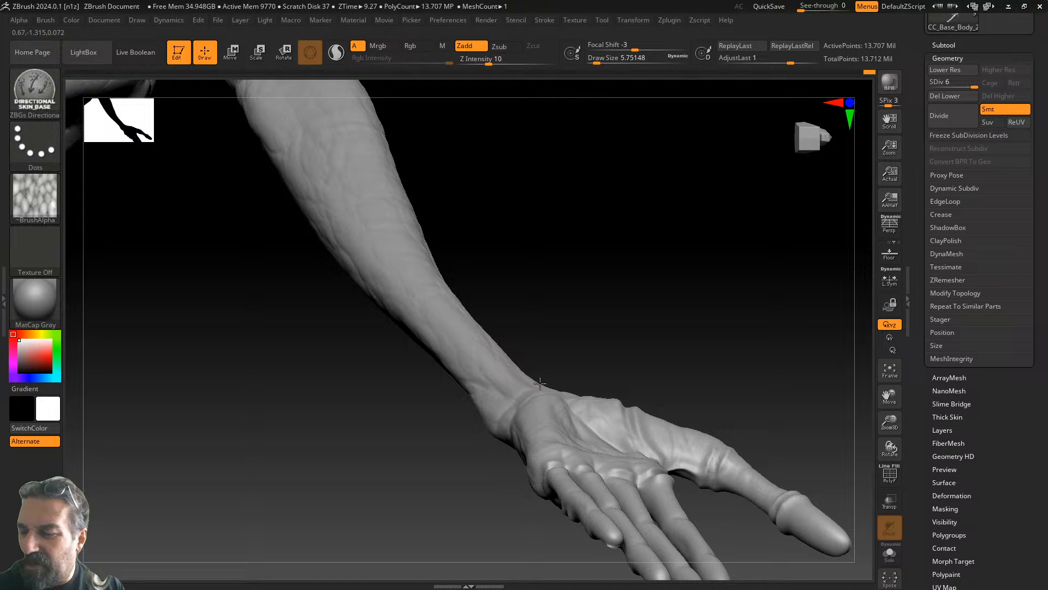
pyautogui.moveTo(622, 290); pyautogui.dragTo(450, 466)
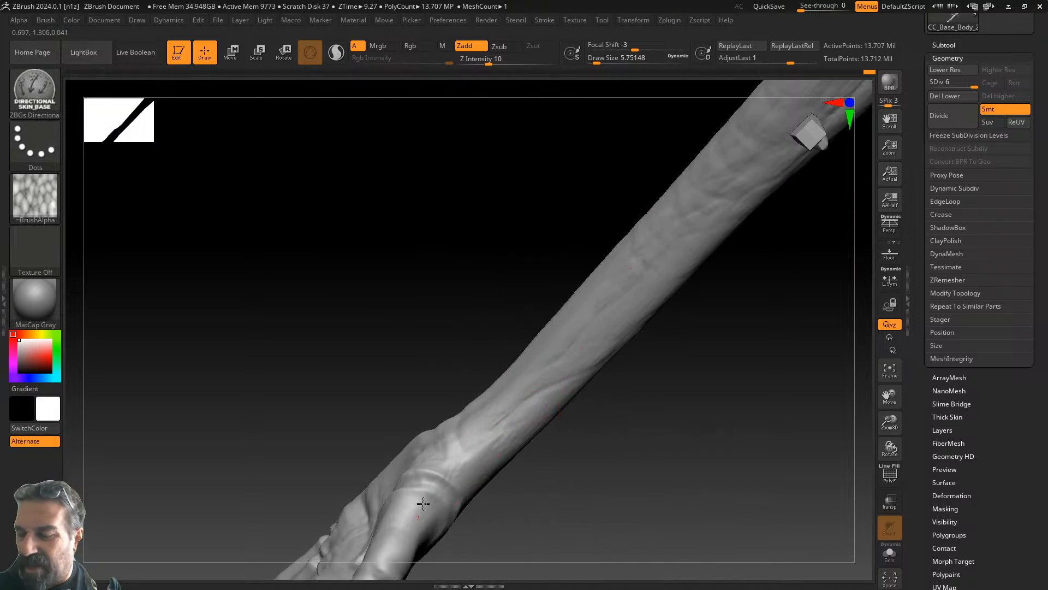
pyautogui.moveTo(686, 342); pyautogui.dragTo(716, 393)
pyautogui.moveTo(673, 353)
pyautogui.mouseDown()
pyautogui.moveTo(666, 311)
pyautogui.moveTo(678, 368)
pyautogui.mouseUp()
pyautogui.moveTo(679, 440); pyautogui.dragTo(628, 320)
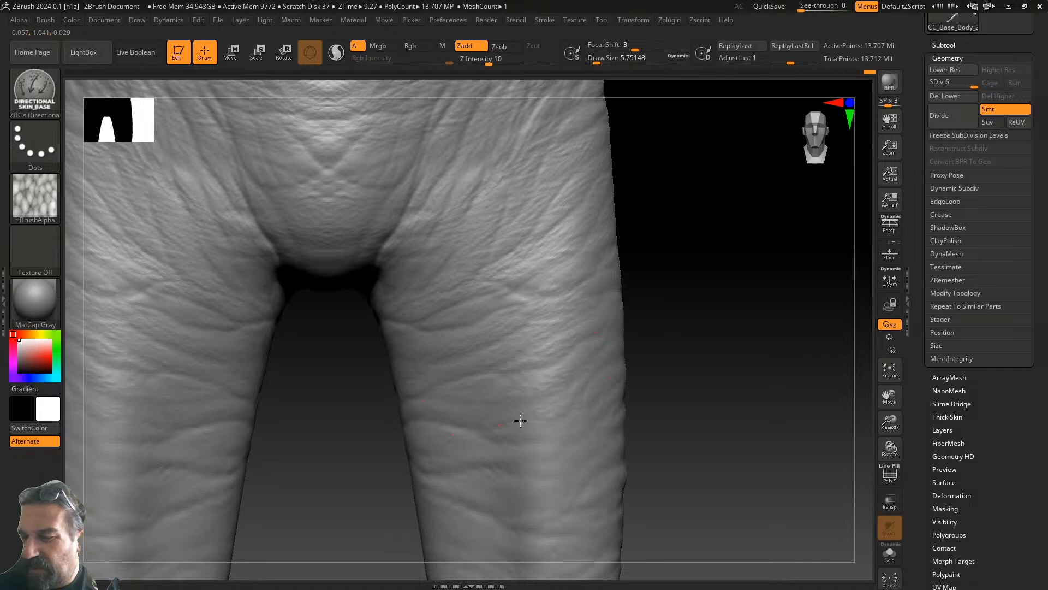
# - Sculpt three short wrinkle strokes onto the back of the lower right leg
pyautogui.moveTo(697, 494); pyautogui.dragTo(779, 241)
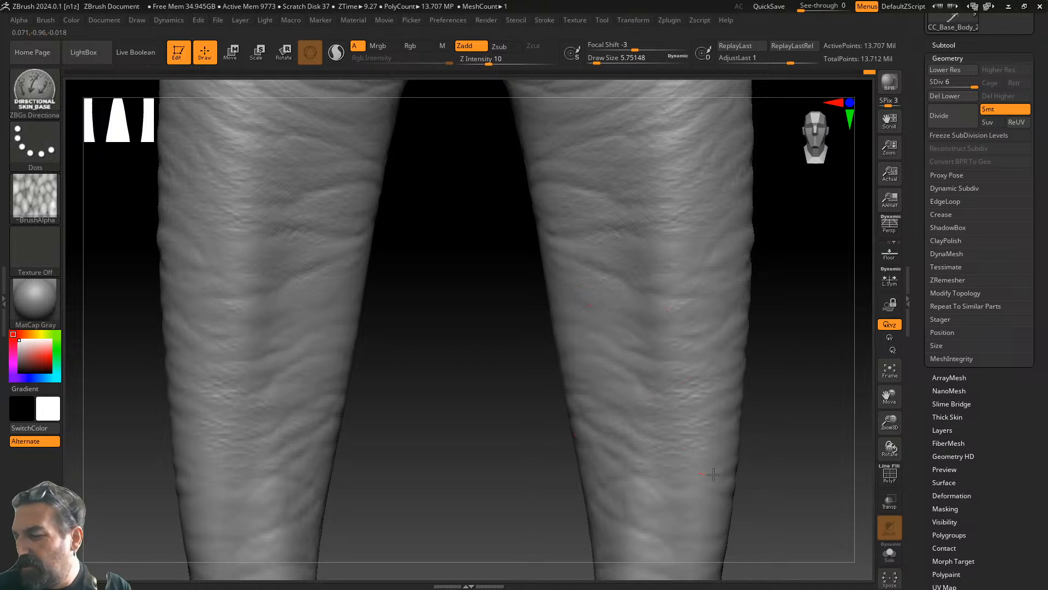
pyautogui.moveTo(756, 393); pyautogui.dragTo(564, 147)
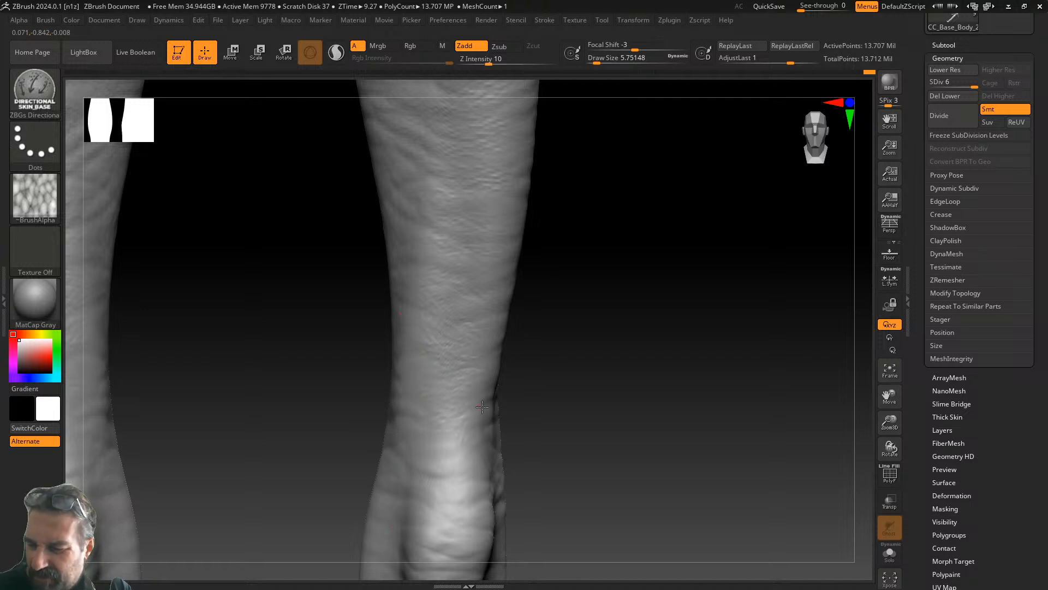
pyautogui.keyDown('alt'); pyautogui.moveTo(576, 415); pyautogui.dragTo(482, 244); pyautogui.keyUp('alt')
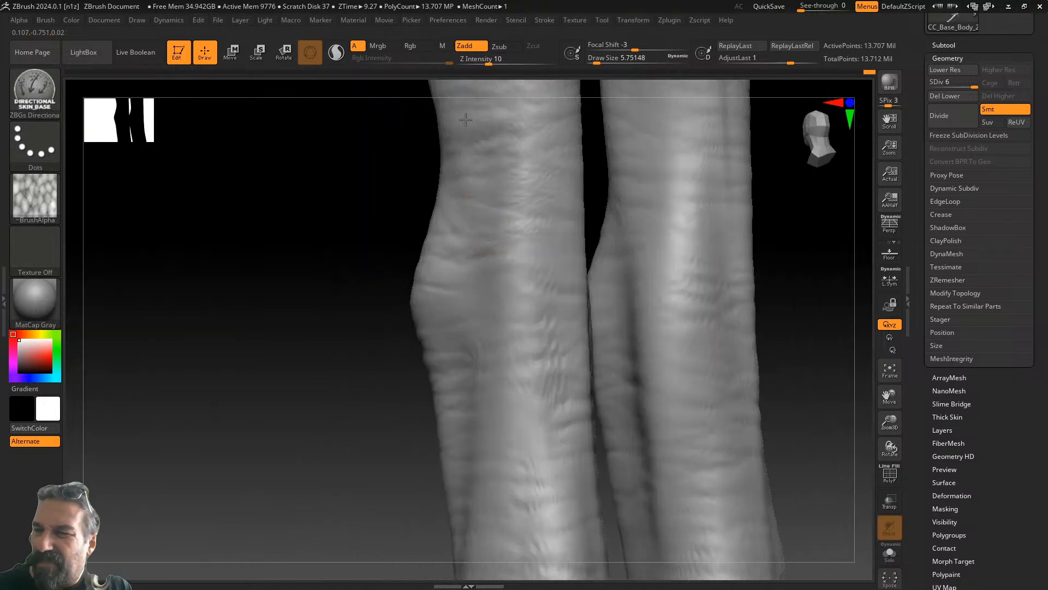
pyautogui.moveTo(379, 280); pyautogui.dragTo(232, 501)
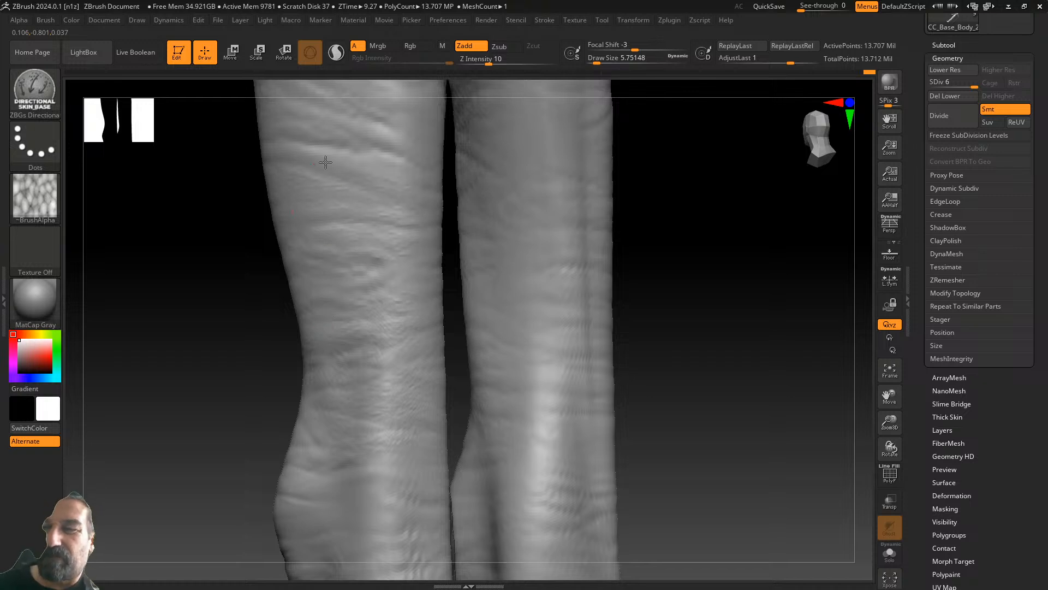
pyautogui.keyDown('alt'); pyautogui.moveTo(676, 217); pyautogui.dragTo(687, 369); pyautogui.keyUp('alt')
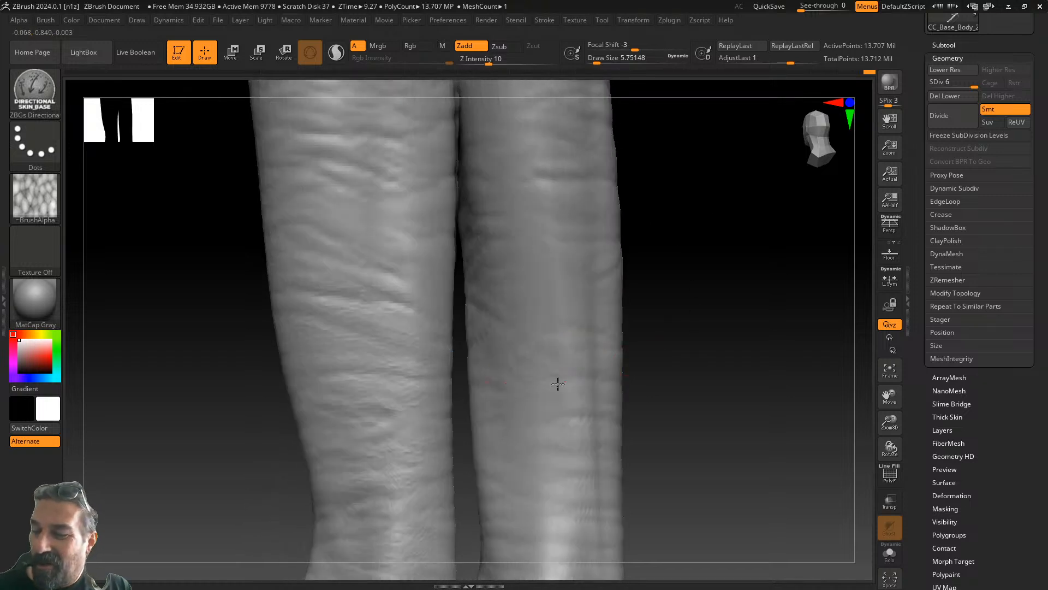
pyautogui.moveTo(569, 439); pyautogui.dragTo(579, 438)
pyautogui.moveTo(557, 465); pyautogui.dragTo(580, 464)
pyautogui.moveTo(555, 492); pyautogui.dragTo(572, 492)
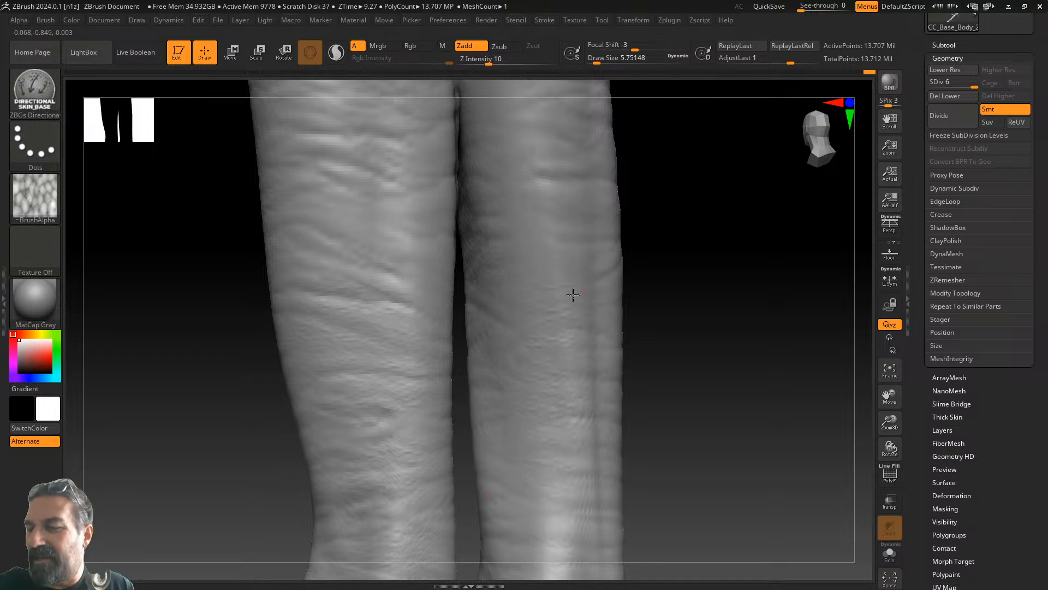
# - Pan and orbit up the back of the thigh to bring the lower back into view
pyautogui.keyDown('alt'); pyautogui.moveTo(680, 215); pyautogui.dragTo(665, 364); pyautogui.keyUp('alt')
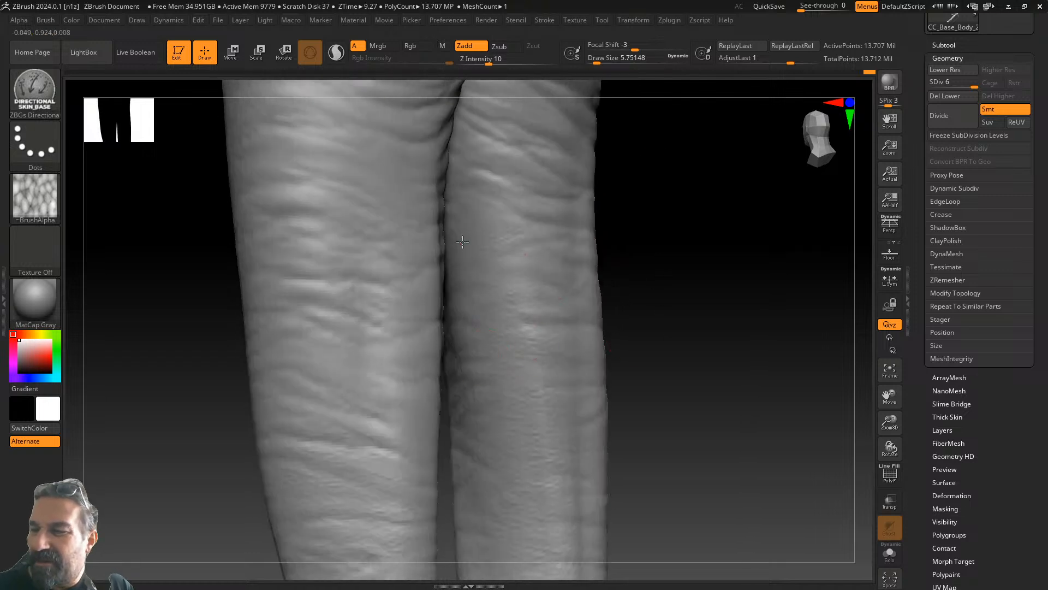
pyautogui.keyDown('alt'); pyautogui.moveTo(637, 178); pyautogui.dragTo(653, 298); pyautogui.keyUp('alt')
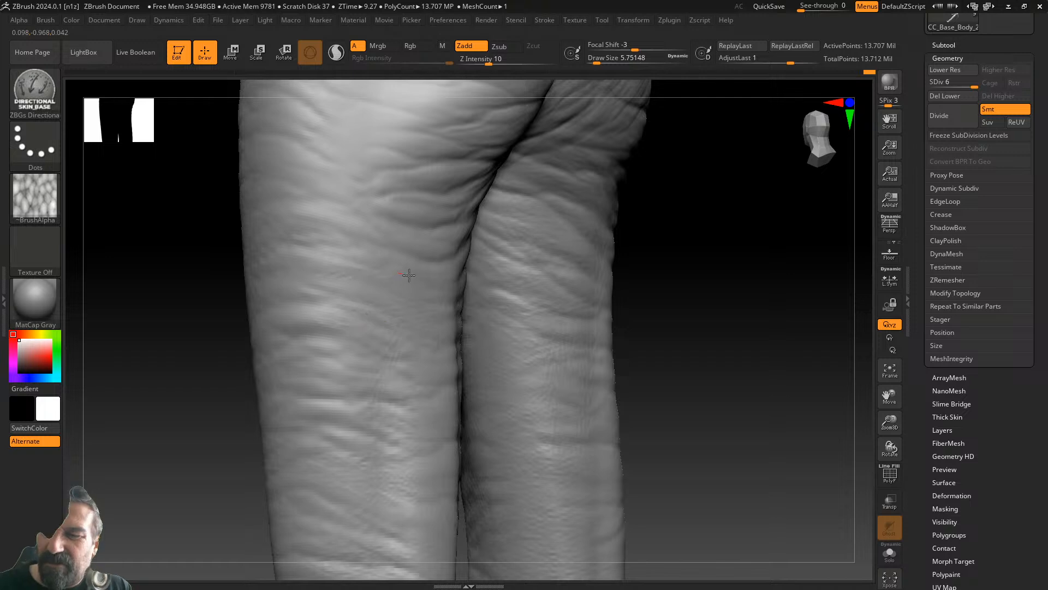
pyautogui.keyDown('alt'); pyautogui.moveTo(720, 251); pyautogui.dragTo(716, 415); pyautogui.keyUp('alt')
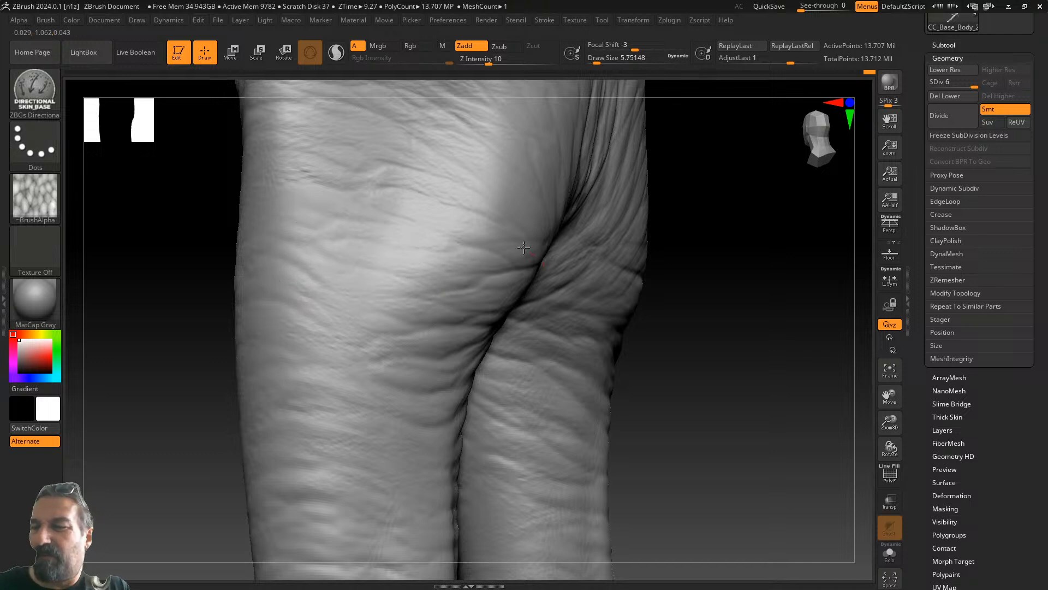
pyautogui.keyDown('shift'); pyautogui.moveTo(661, 349); pyautogui.dragTo(637, 363); pyautogui.keyUp('shift')
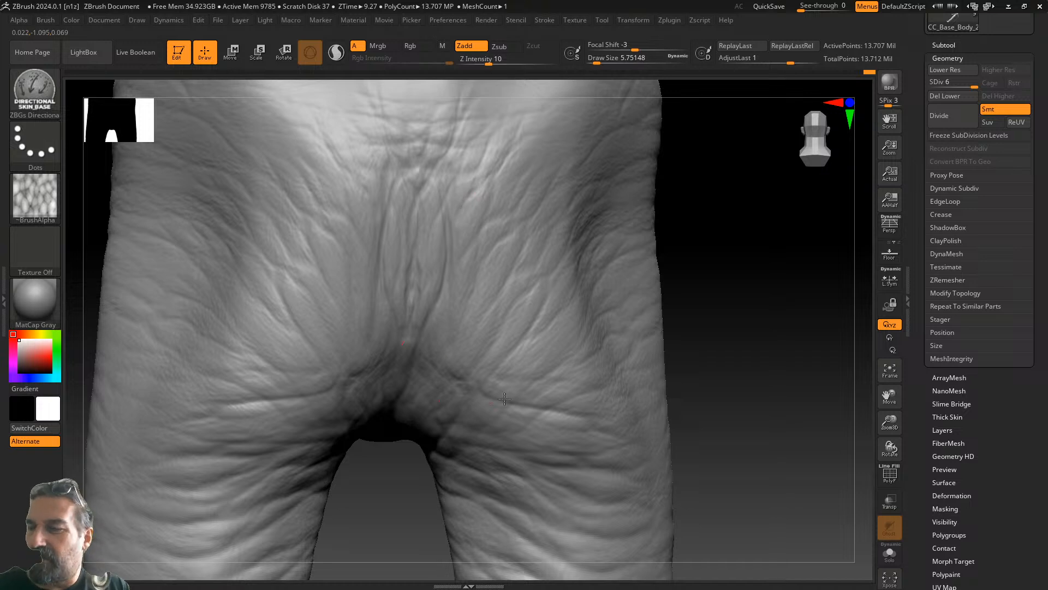
pyautogui.keyDown('alt'); pyautogui.moveTo(685, 278); pyautogui.dragTo(654, 554); pyautogui.keyUp('alt')
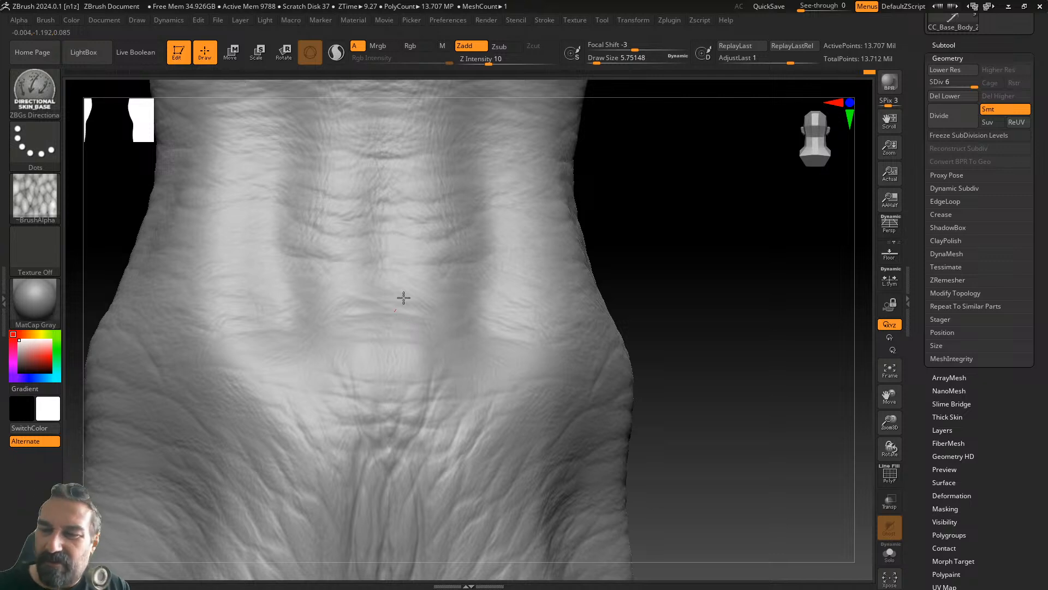
pyautogui.keyDown('alt'); pyautogui.moveTo(667, 227); pyautogui.dragTo(650, 480); pyautogui.keyUp('alt')
pyautogui.keyDown('alt'); pyautogui.moveTo(662, 254); pyautogui.dragTo(680, 480); pyautogui.keyUp('alt')
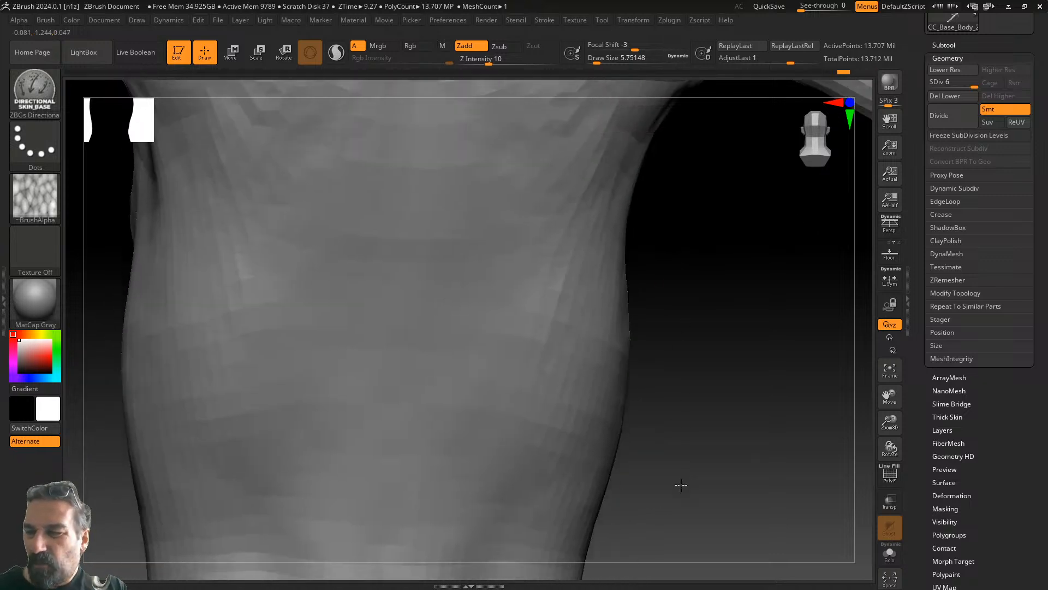
pyautogui.keyDown('alt'); pyautogui.moveTo(691, 250); pyautogui.dragTo(599, 491); pyautogui.keyUp('alt')
pyautogui.keyDown('alt'); pyautogui.moveTo(630, 362); pyautogui.dragTo(517, 531); pyautogui.keyUp('alt')
pyautogui.keyDown('alt'); pyautogui.moveTo(635, 241); pyautogui.dragTo(791, 511); pyautogui.keyUp('alt')
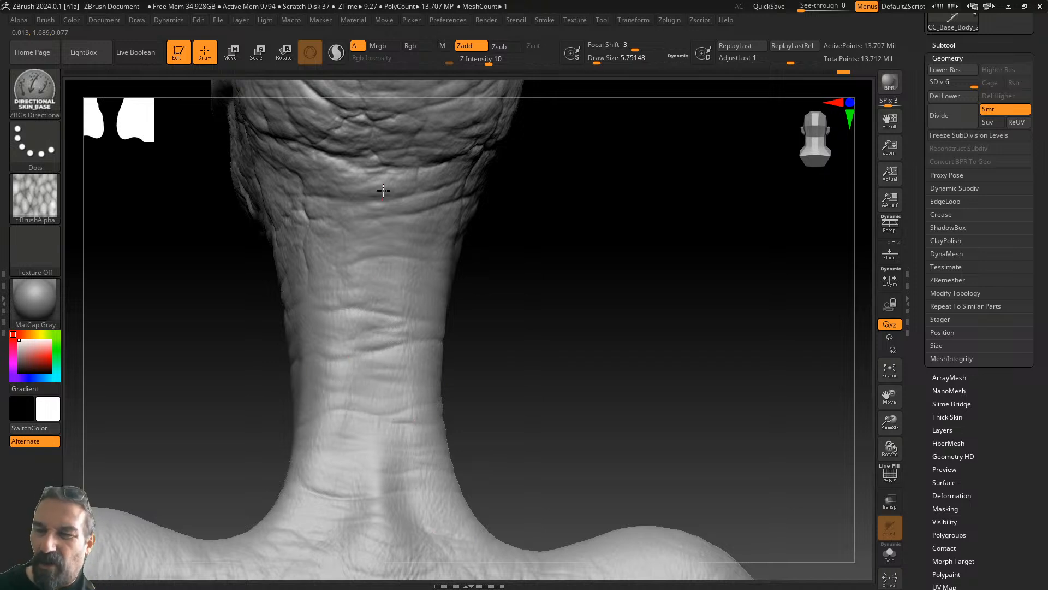
pyautogui.moveTo(494, 247); pyautogui.dragTo(639, 259)
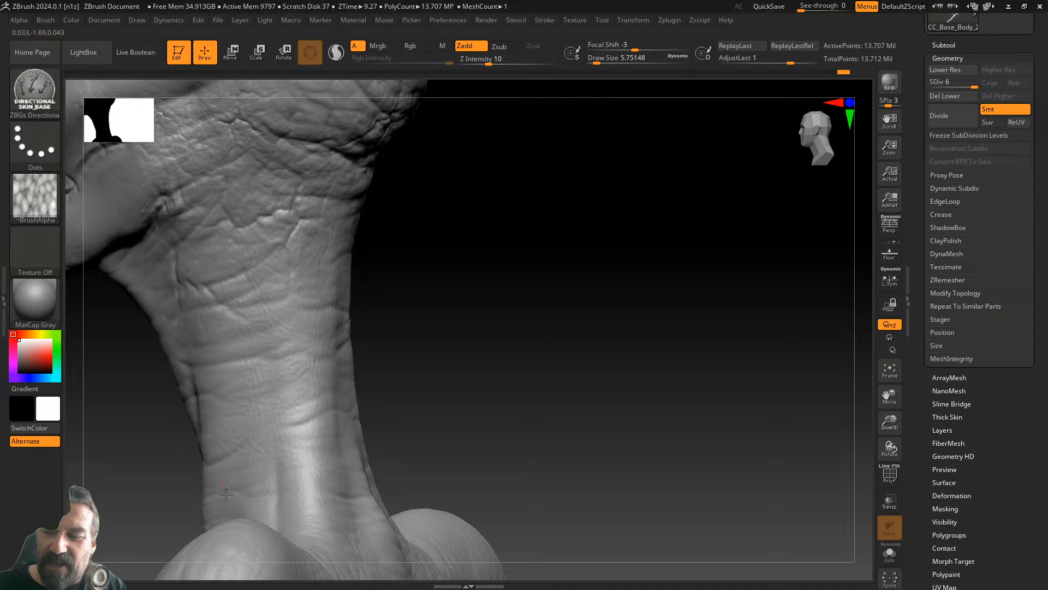
pyautogui.moveTo(401, 244); pyautogui.dragTo(653, 208)
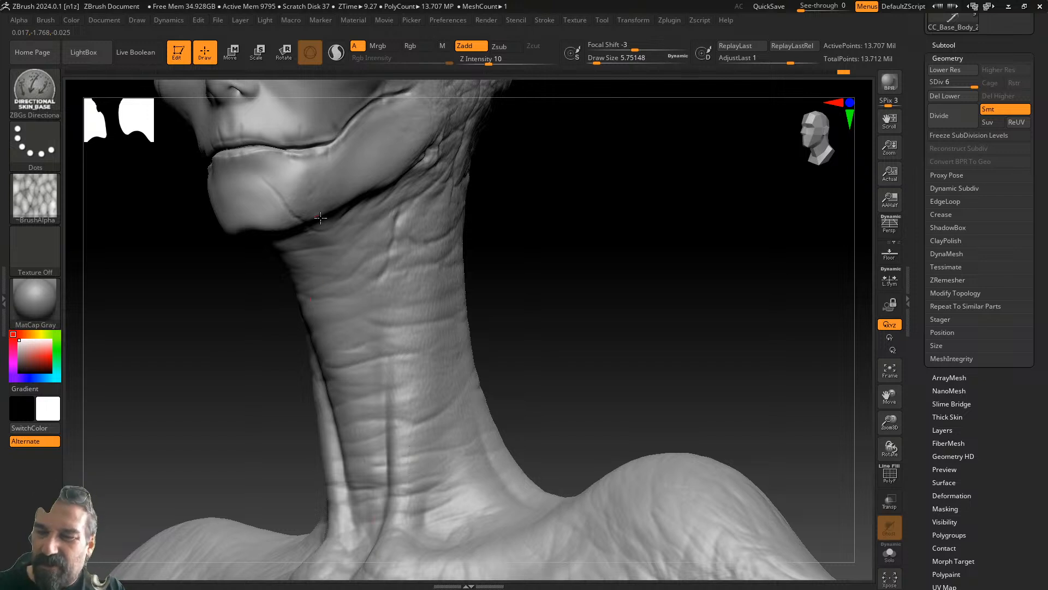
pyautogui.keyDown('alt'); pyautogui.moveTo(526, 278); pyautogui.dragTo(513, 118); pyautogui.keyUp('alt')
pyautogui.moveTo(538, 169); pyautogui.dragTo(562, 300)
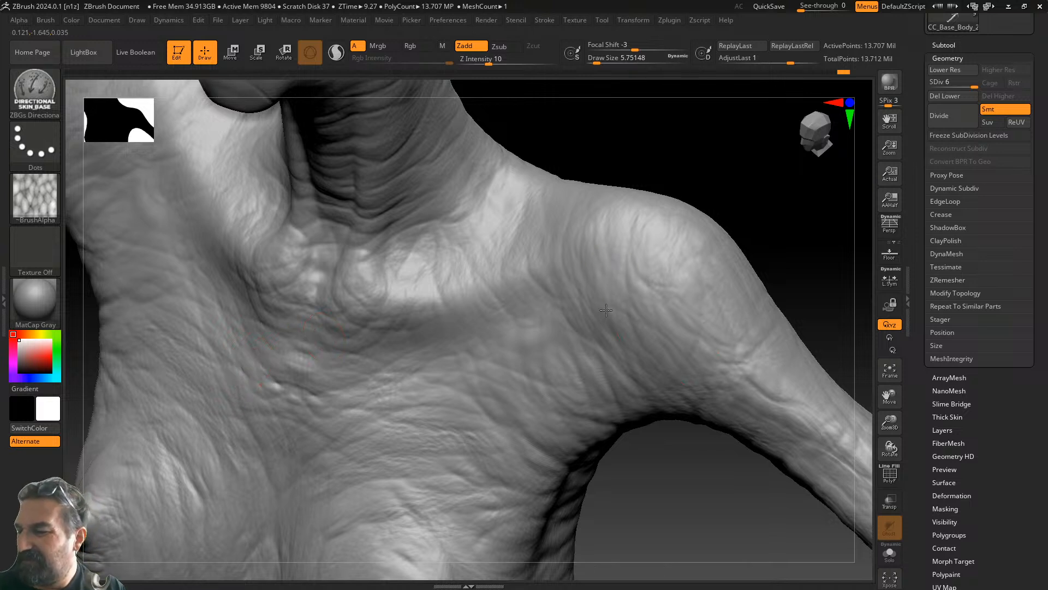
pyautogui.moveTo(524, 244); pyautogui.dragTo(514, 320, button='right')
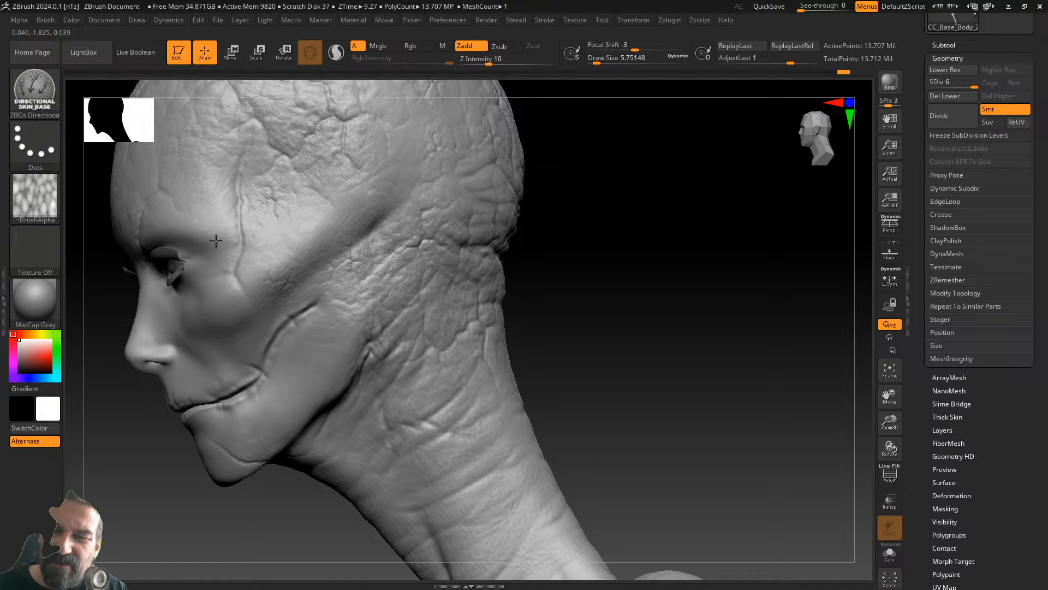
pyautogui.moveTo(568, 243); pyautogui.dragTo(743, 264)
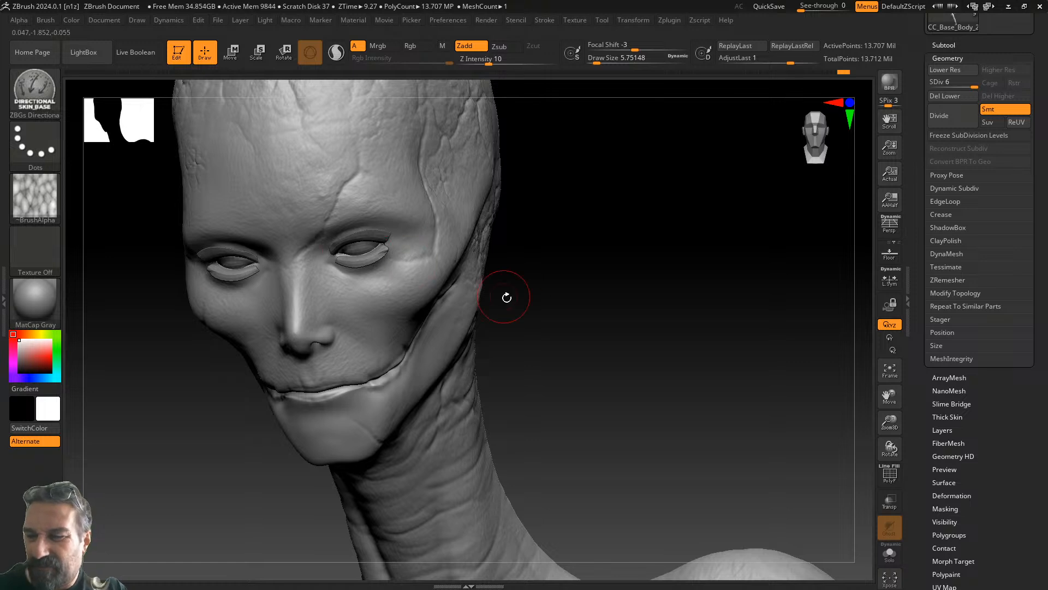
pyautogui.moveTo(410, 263); pyautogui.dragTo(531, 286, button='right')
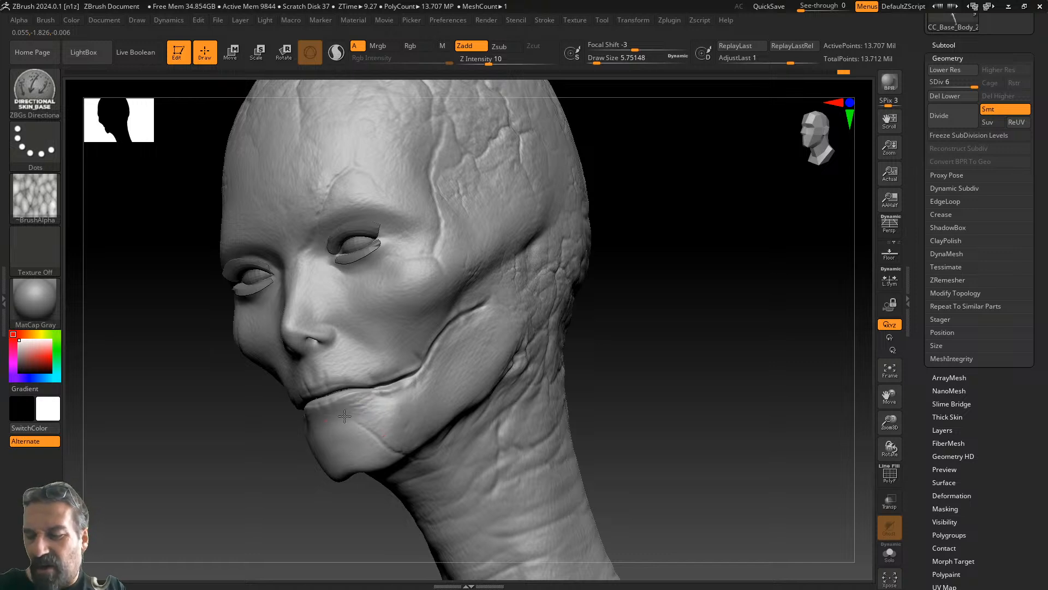
pyautogui.moveTo(393, 401); pyautogui.dragTo(524, 350, button='right')
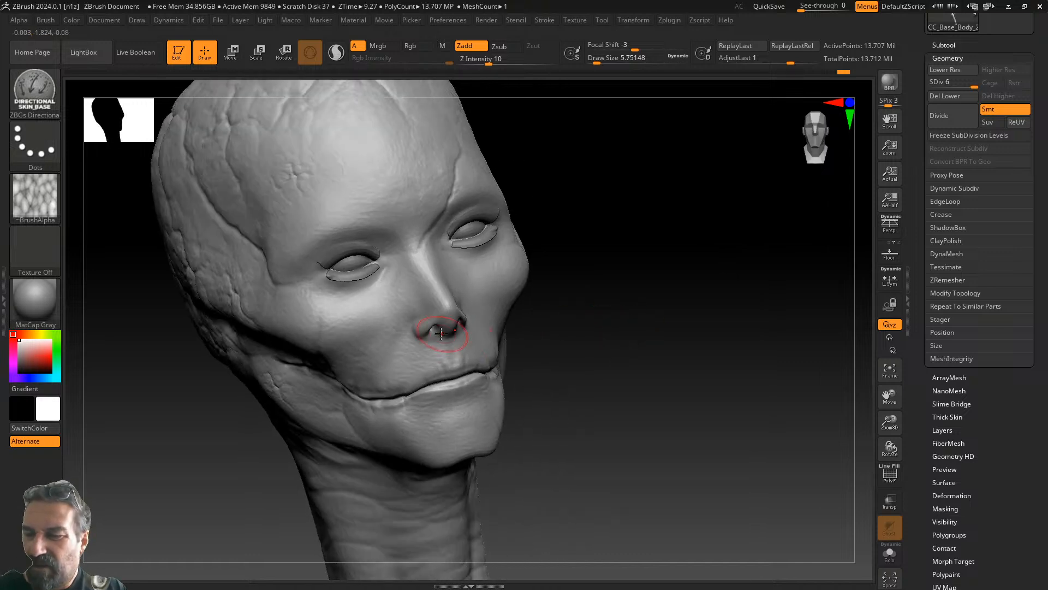
pyautogui.moveTo(585, 274); pyautogui.dragTo(714, 344)
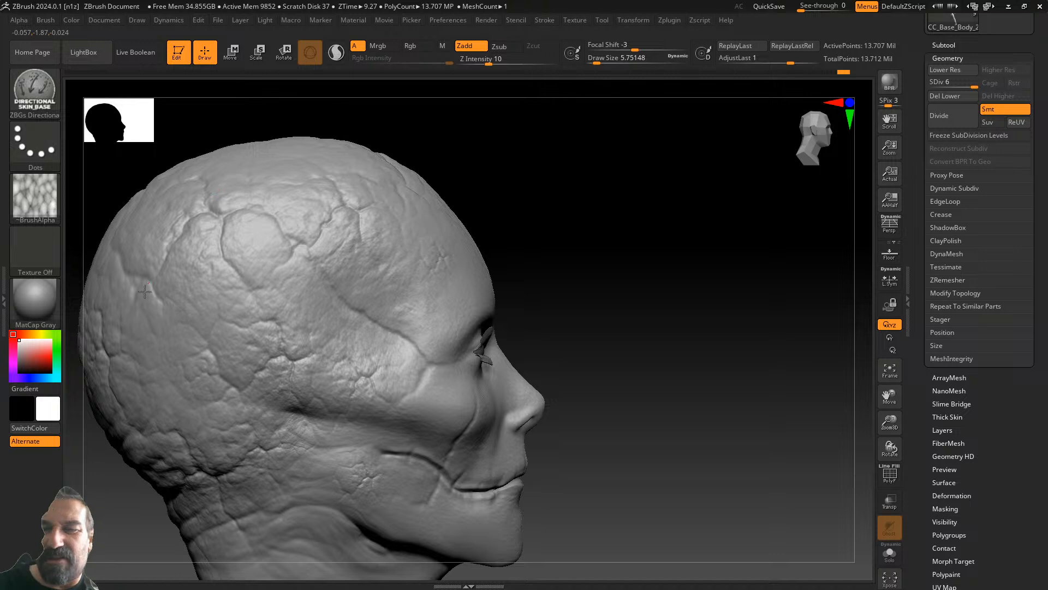
pyautogui.keyDown('alt'); pyautogui.moveTo(672, 372); pyautogui.dragTo(765, 154); pyautogui.keyUp('alt')
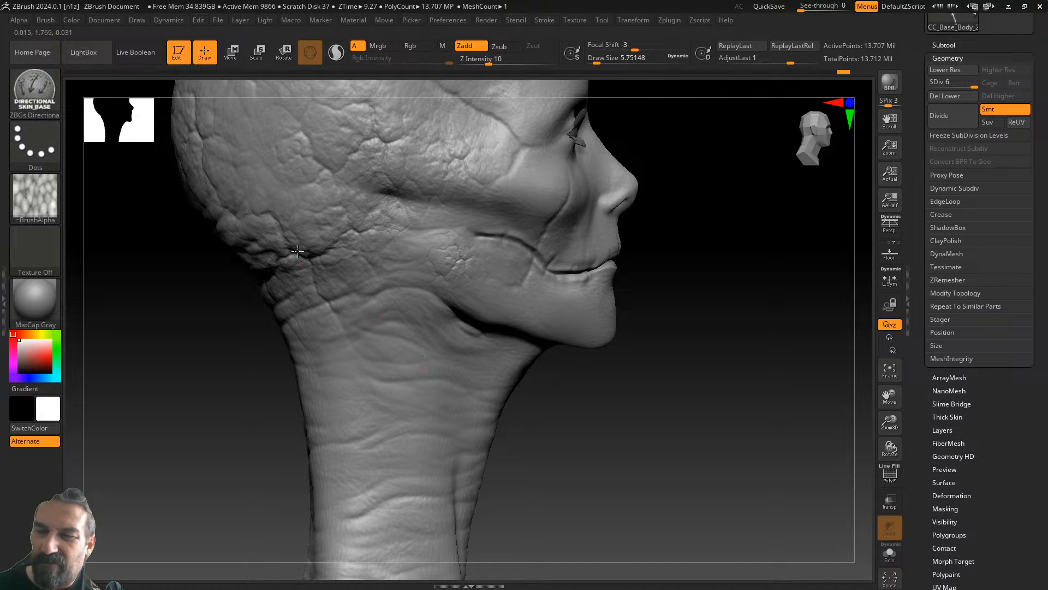
pyautogui.keyDown('alt'); pyautogui.moveTo(230, 317); pyautogui.dragTo(282, 517); pyautogui.keyUp('alt')
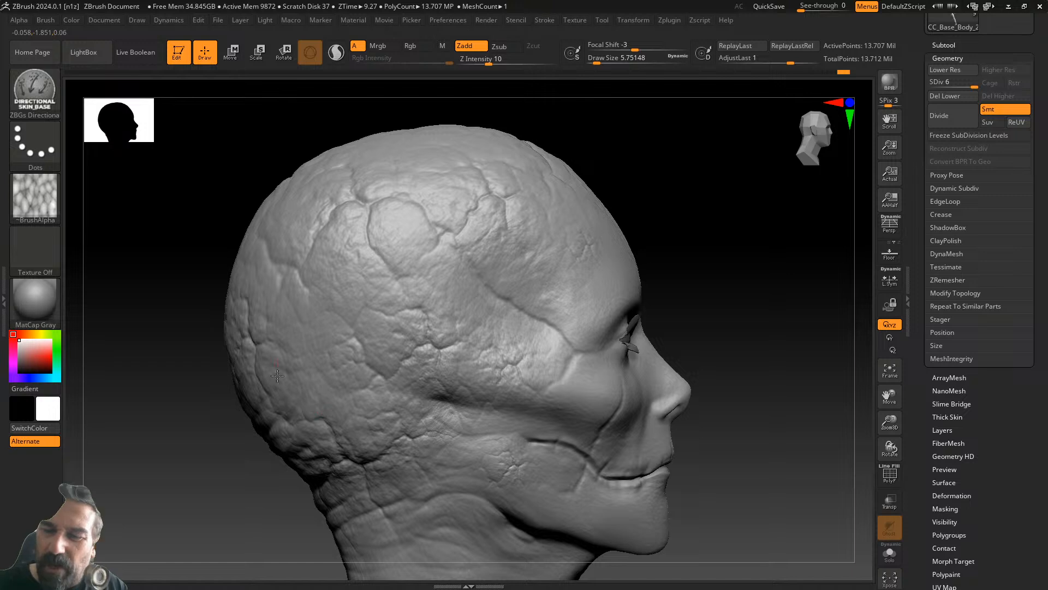
pyautogui.moveTo(571, 146); pyautogui.dragTo(662, 175)
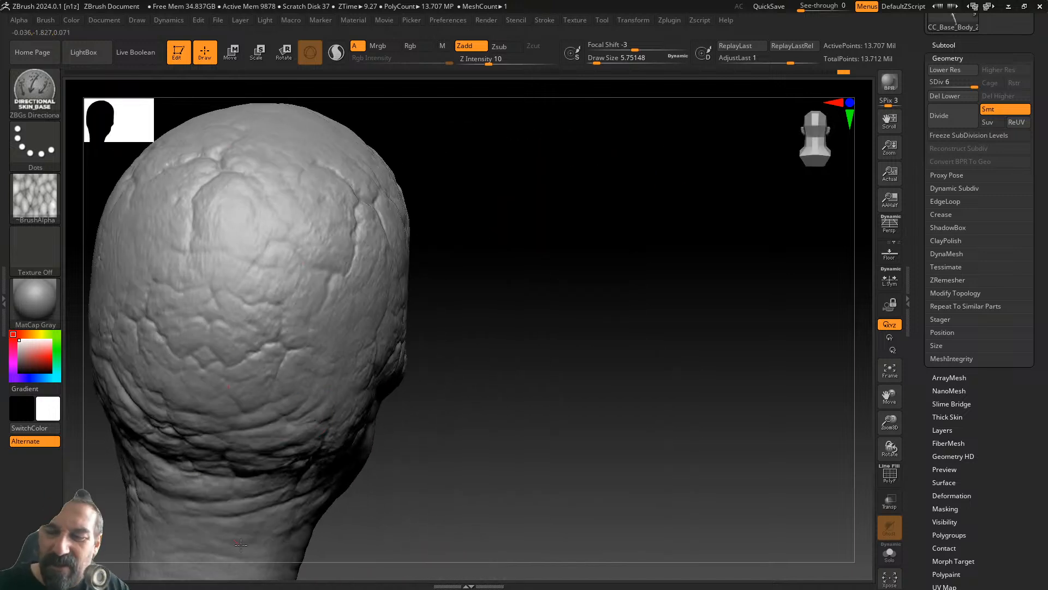
pyautogui.moveTo(475, 180)
pyautogui.mouseDown()
pyautogui.moveTo(568, 276)
pyautogui.moveTo(546, 349)
pyautogui.mouseUp()
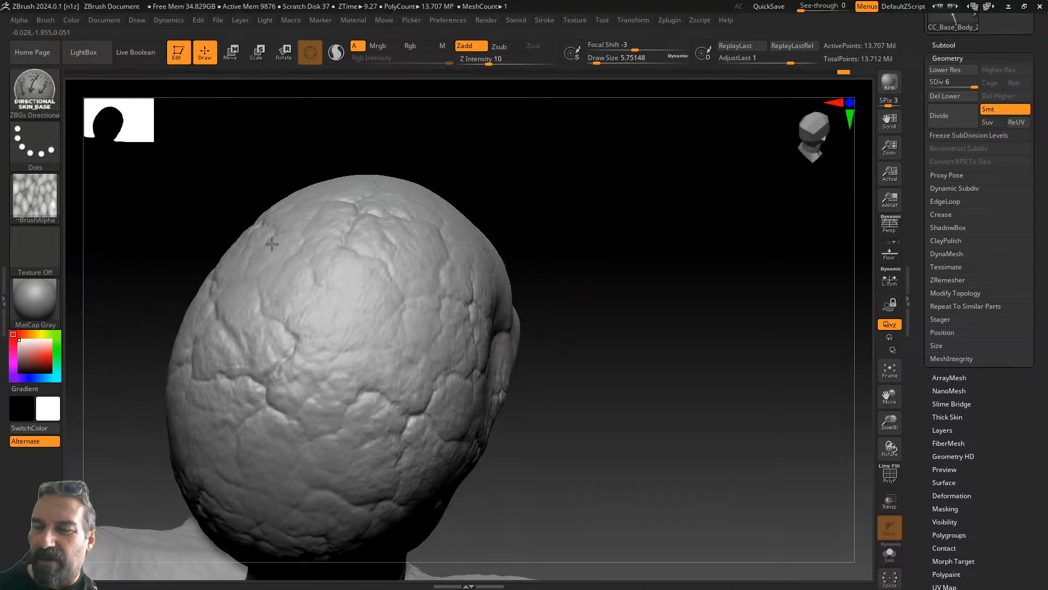
pyautogui.moveTo(570, 240)
pyautogui.mouseDown()
pyautogui.moveTo(577, 260)
pyautogui.moveTo(565, 330)
pyautogui.mouseUp()
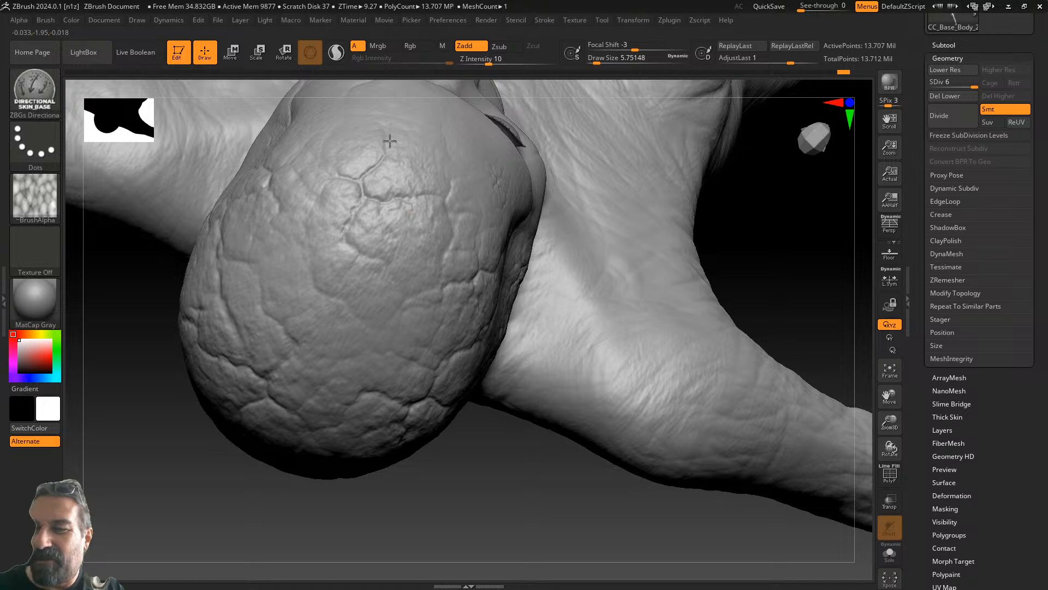
pyautogui.moveTo(254, 442)
pyautogui.mouseDown()
pyautogui.moveTo(490, 428)
pyautogui.moveTo(513, 353)
pyautogui.moveTo(746, 216)
pyautogui.mouseUp()
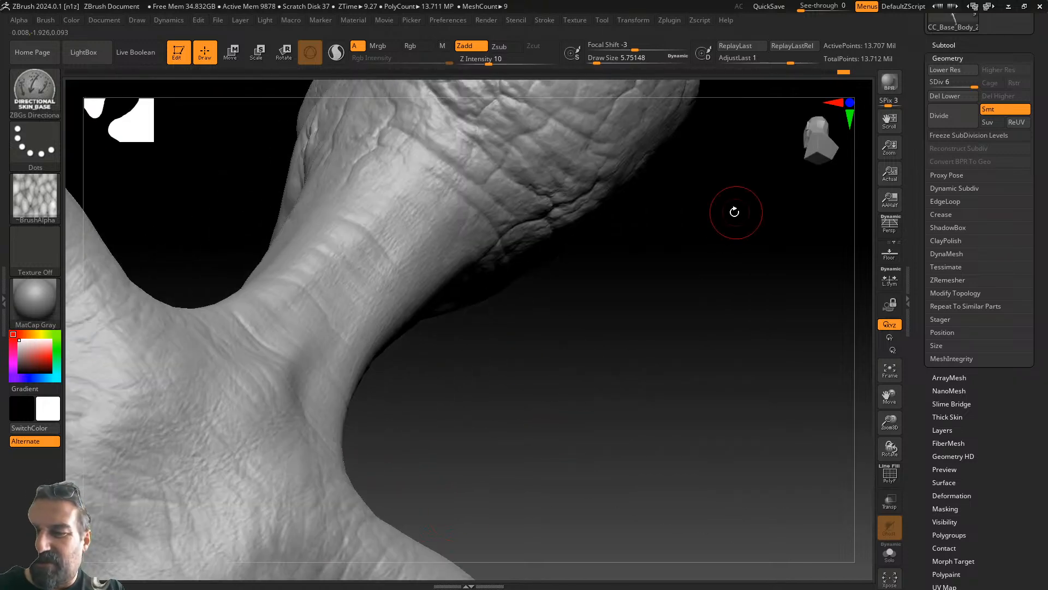
pyautogui.moveTo(248, 241)
pyautogui.mouseDown()
pyautogui.moveTo(592, 289)
pyautogui.moveTo(701, 178)
pyautogui.mouseUp()
pyautogui.keyDown('alt'); pyautogui.moveTo(695, 281); pyautogui.dragTo(695, 82); pyautogui.keyUp('alt')
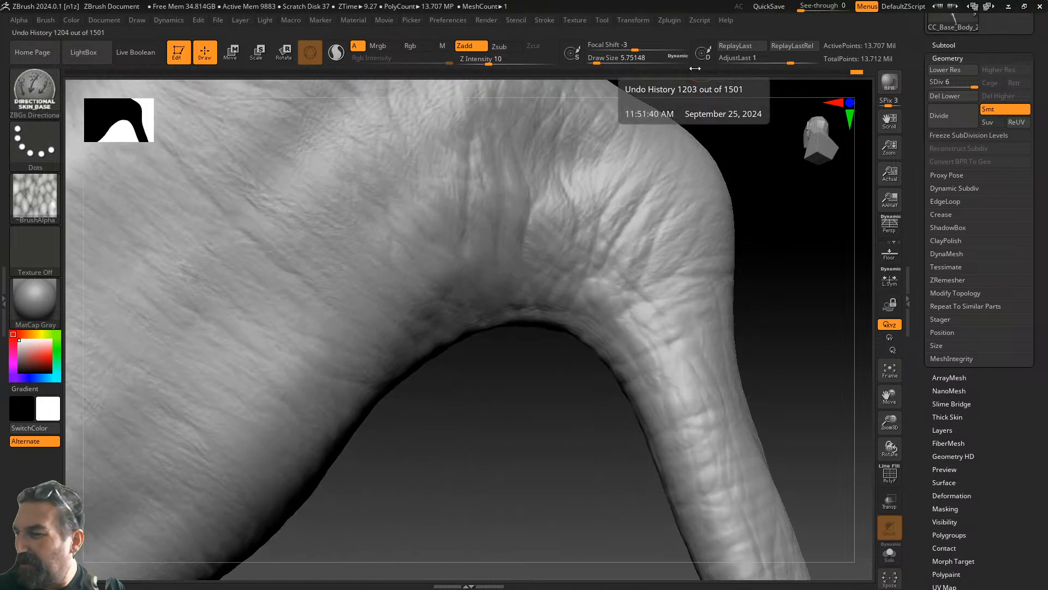
pyautogui.click(890, 370)
pyautogui.moveTo(604, 377); pyautogui.dragTo(504, 281)
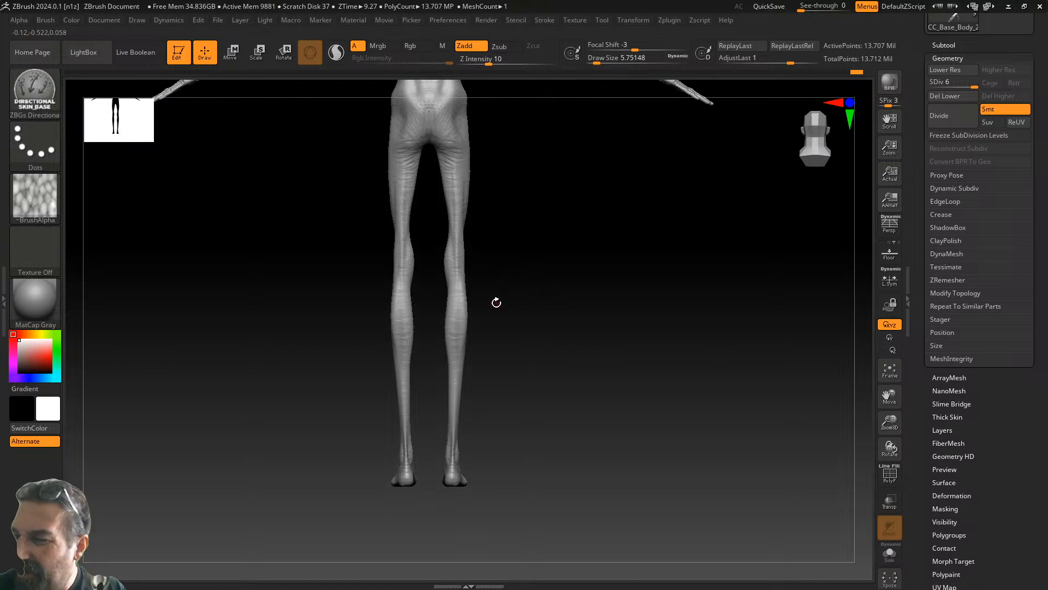
pyautogui.moveTo(889, 422); pyautogui.dragTo(874, 452)
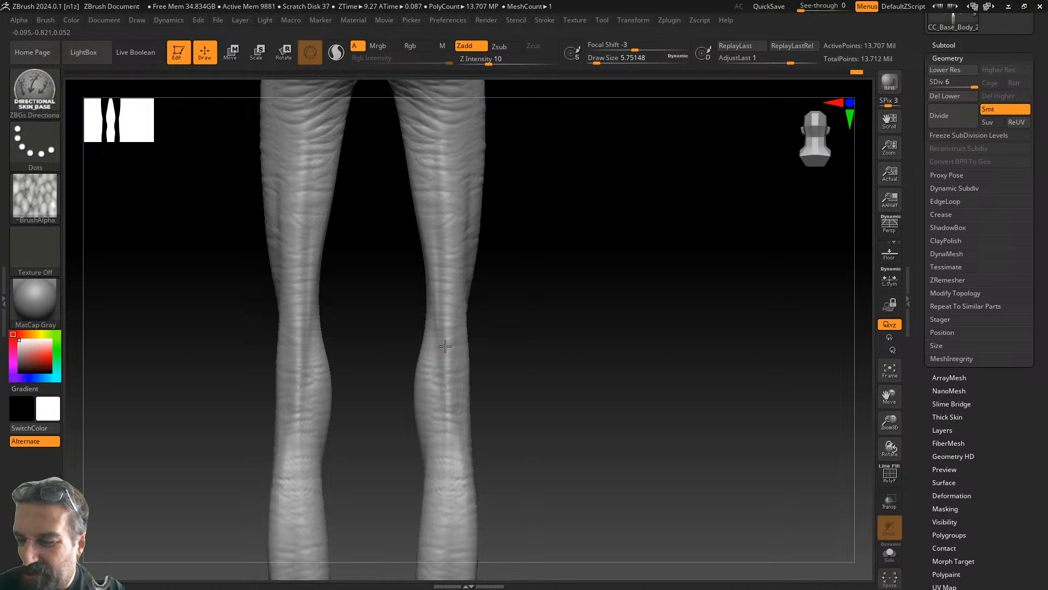
pyautogui.keyDown('alt'); pyautogui.moveTo(528, 412); pyautogui.dragTo(534, 189); pyautogui.keyUp('alt')
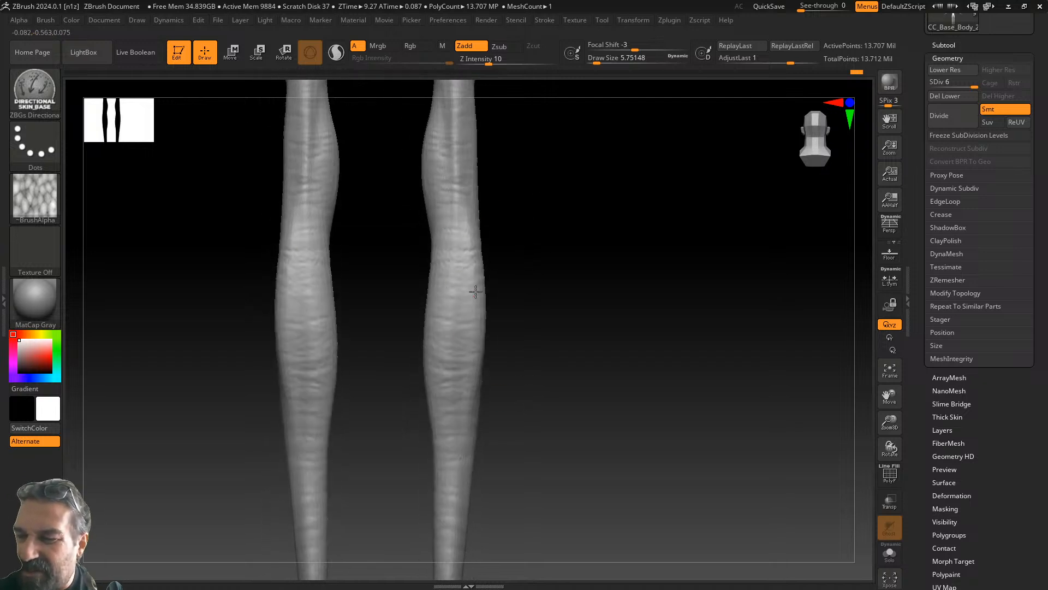
pyautogui.keyDown('alt'); pyautogui.moveTo(534, 400); pyautogui.dragTo(551, 213); pyautogui.keyUp('alt')
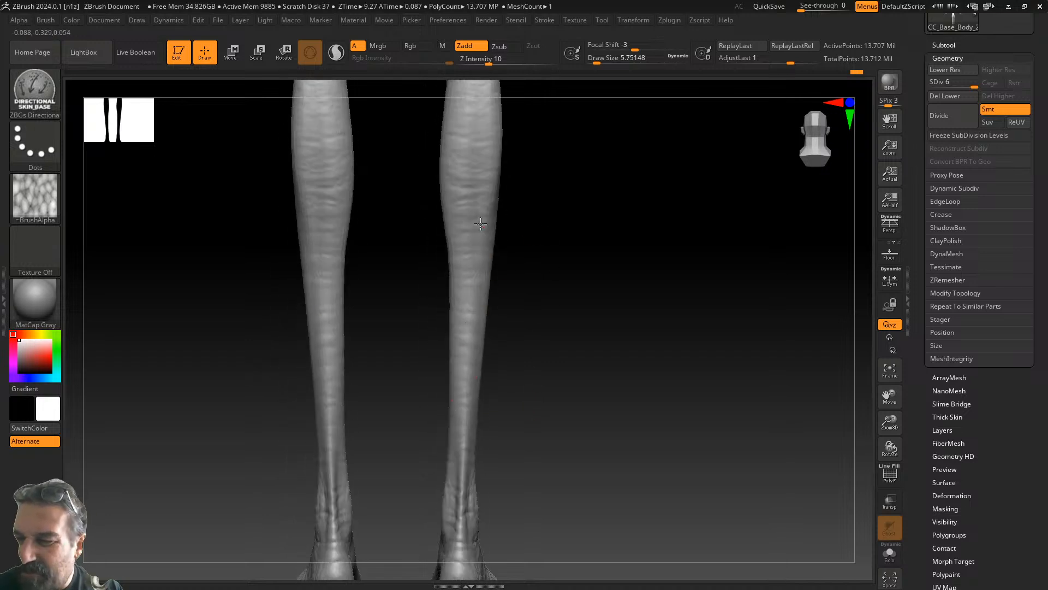
pyautogui.keyDown('alt'); pyautogui.moveTo(493, 424); pyautogui.dragTo(475, 335); pyautogui.keyUp('alt')
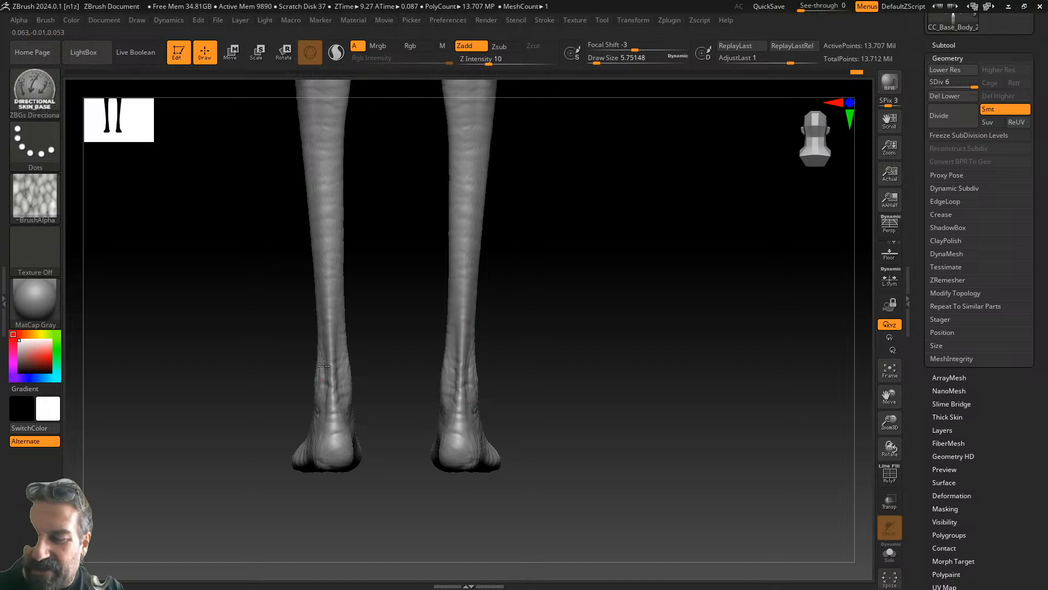
pyautogui.moveTo(388, 227); pyautogui.dragTo(356, 341)
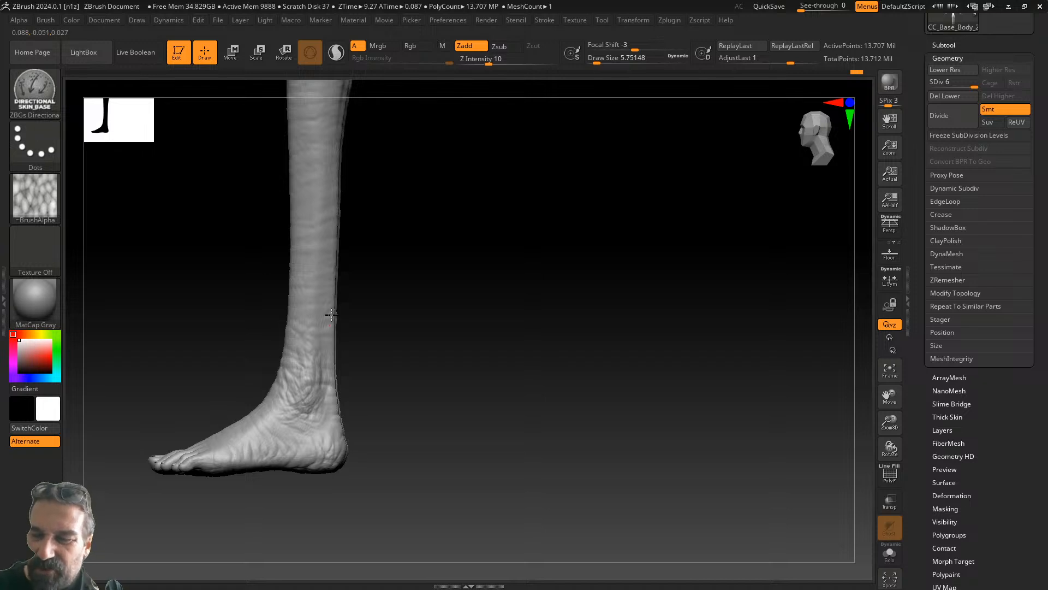
pyautogui.moveTo(401, 202); pyautogui.dragTo(500, 481)
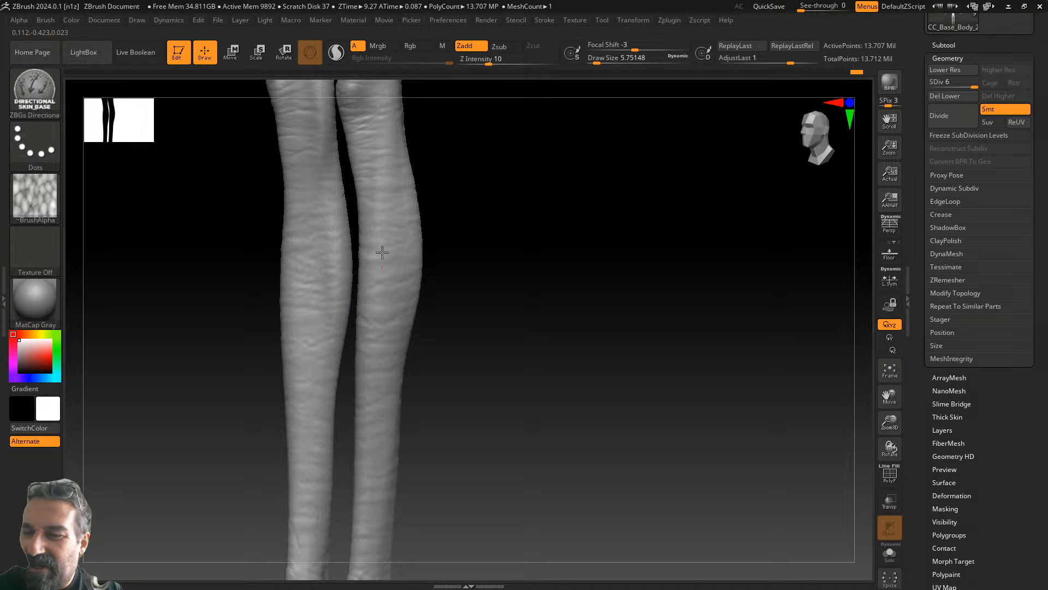
pyautogui.keyDown('alt'); pyautogui.moveTo(431, 257); pyautogui.dragTo(480, 410); pyautogui.keyUp('alt')
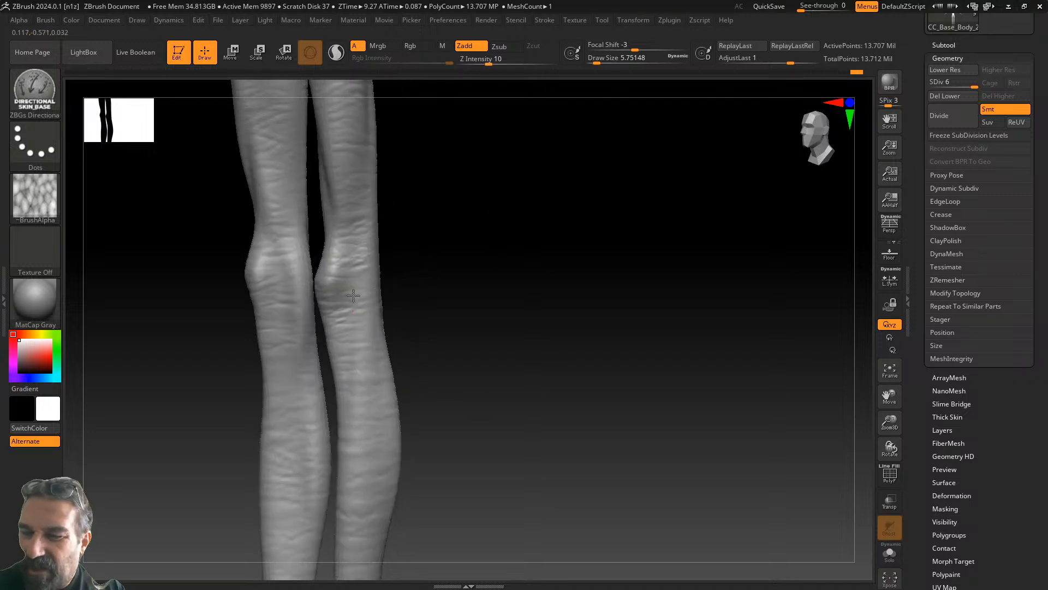
pyautogui.keyDown('alt'); pyautogui.moveTo(458, 194); pyautogui.dragTo(367, 372); pyautogui.keyUp('alt')
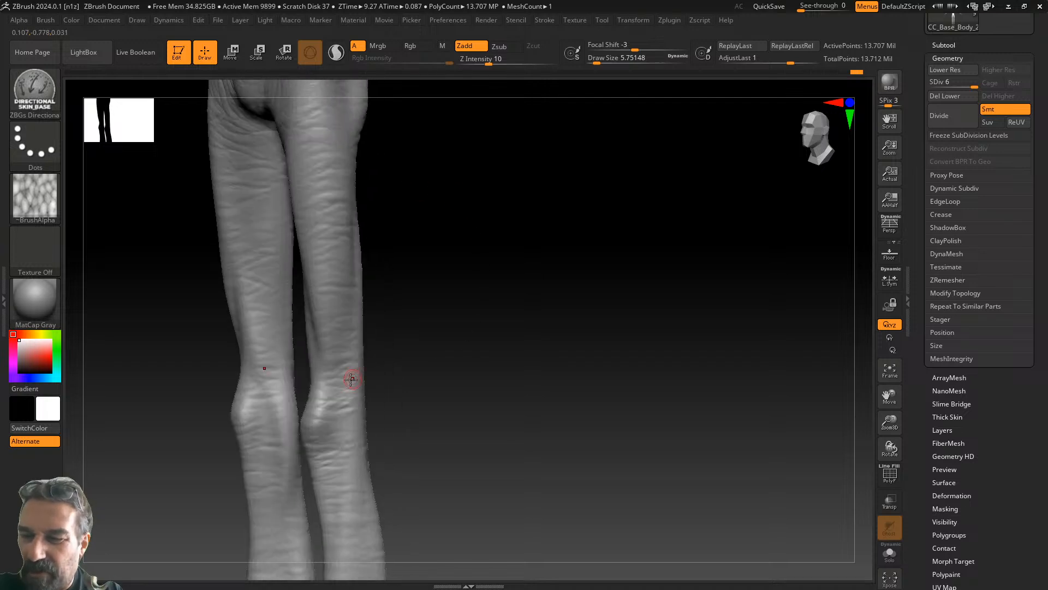
pyautogui.keyDown('alt'); pyautogui.moveTo(386, 204); pyautogui.dragTo(480, 281); pyautogui.keyUp('alt')
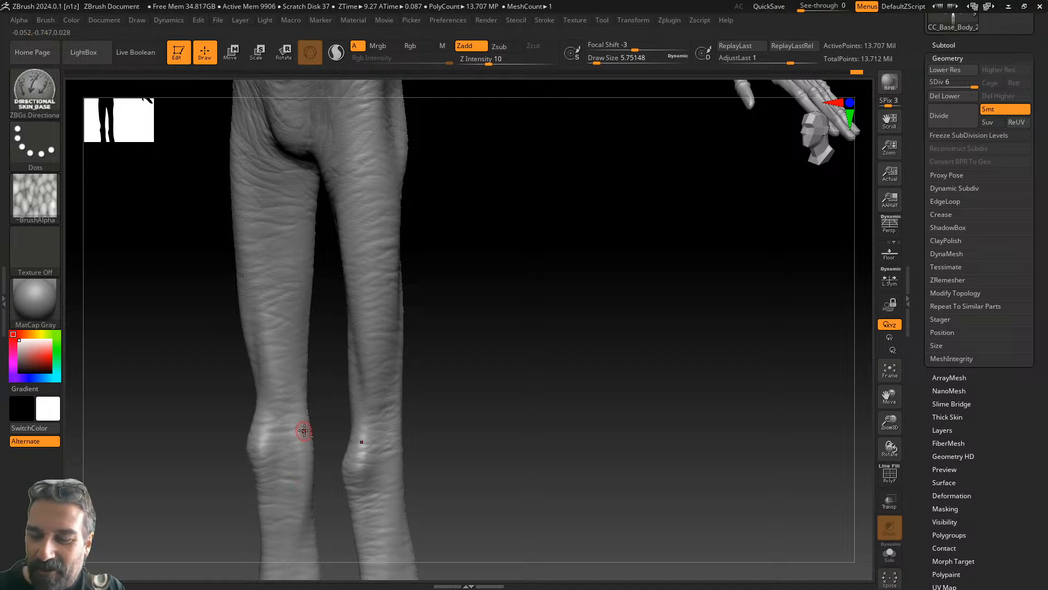
pyautogui.keyDown('alt'); pyautogui.moveTo(425, 349); pyautogui.dragTo(474, 108); pyautogui.keyUp('alt')
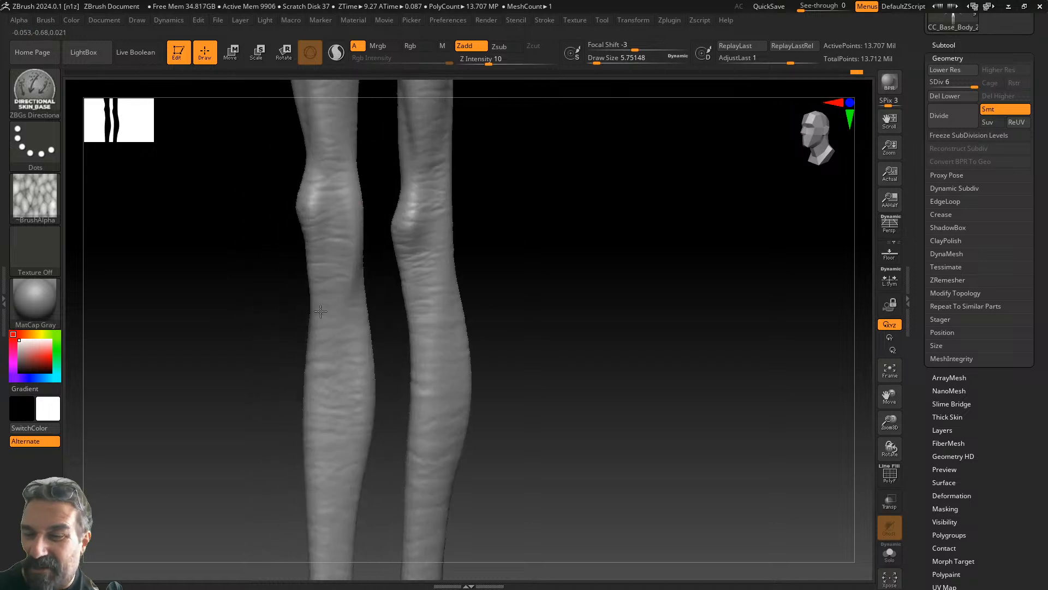
pyautogui.keyDown('alt'); pyautogui.moveTo(542, 330); pyautogui.dragTo(525, 161); pyautogui.keyUp('alt')
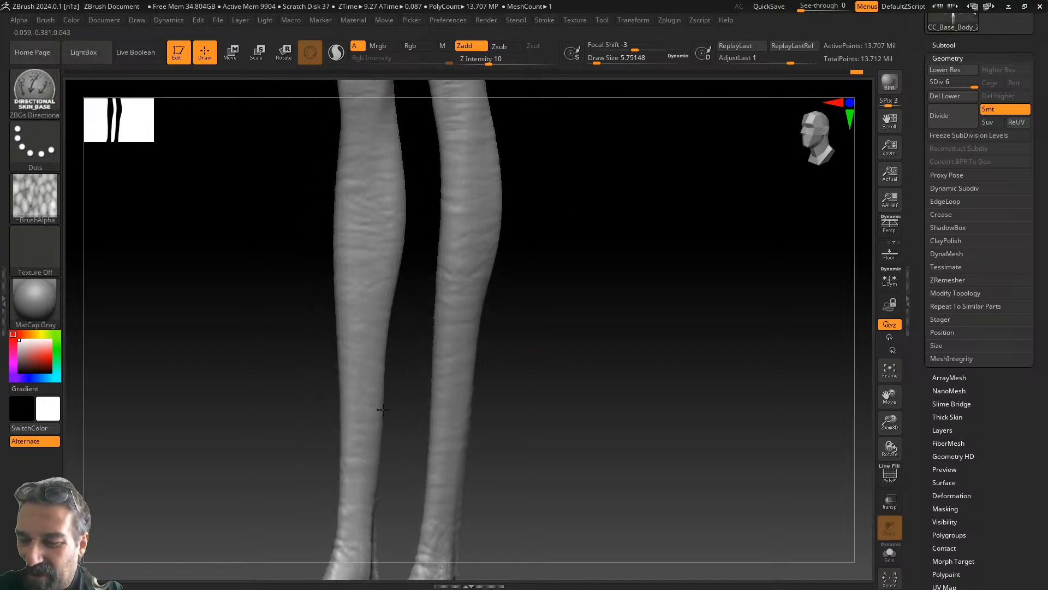
pyautogui.keyDown('alt'); pyautogui.moveTo(428, 409); pyautogui.dragTo(536, 311); pyautogui.keyUp('alt')
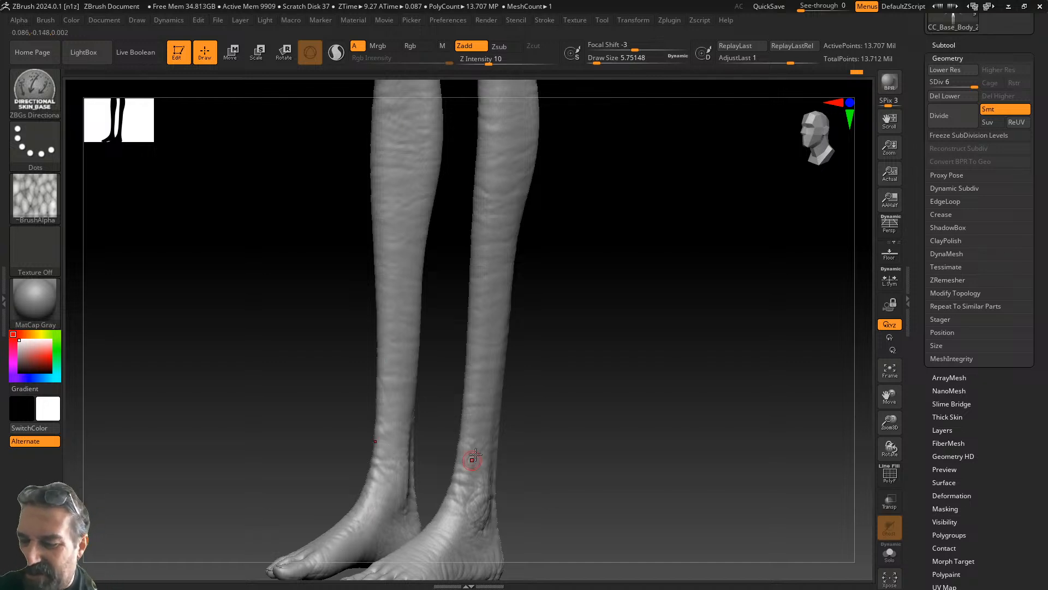
pyautogui.moveTo(518, 445); pyautogui.dragTo(586, 405)
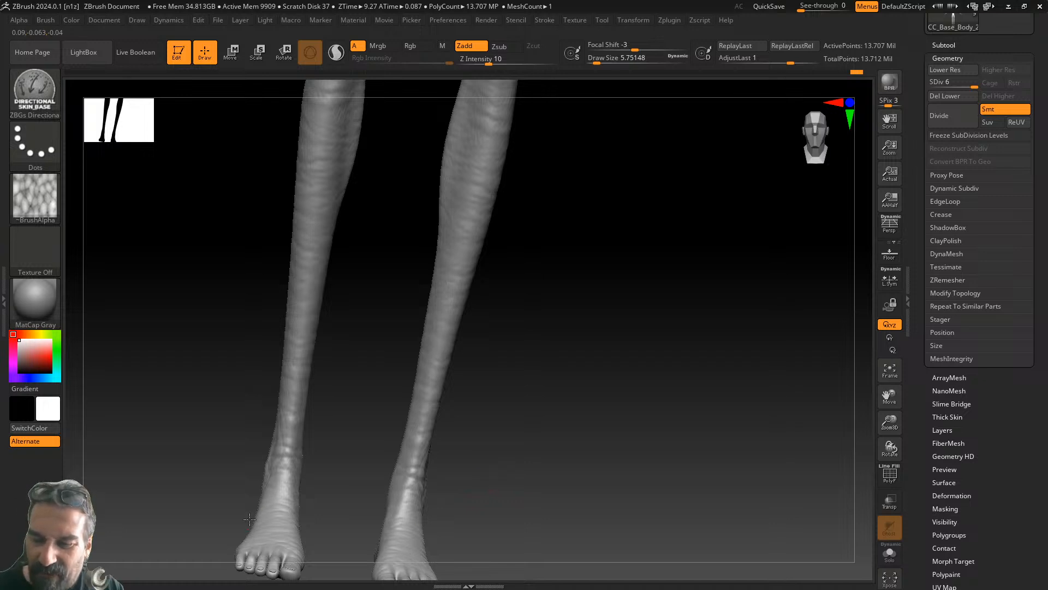
pyautogui.keyDown('alt'); pyautogui.moveTo(543, 250); pyautogui.dragTo(538, 569); pyautogui.keyUp('alt')
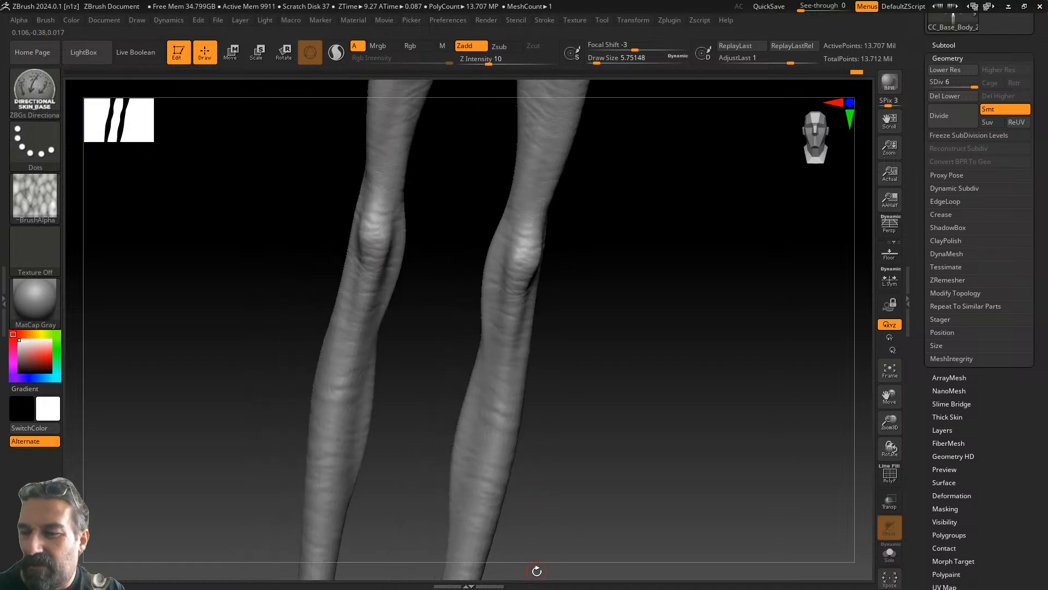
pyautogui.keyDown('alt'); pyautogui.moveTo(451, 227); pyautogui.dragTo(376, 373); pyautogui.keyUp('alt')
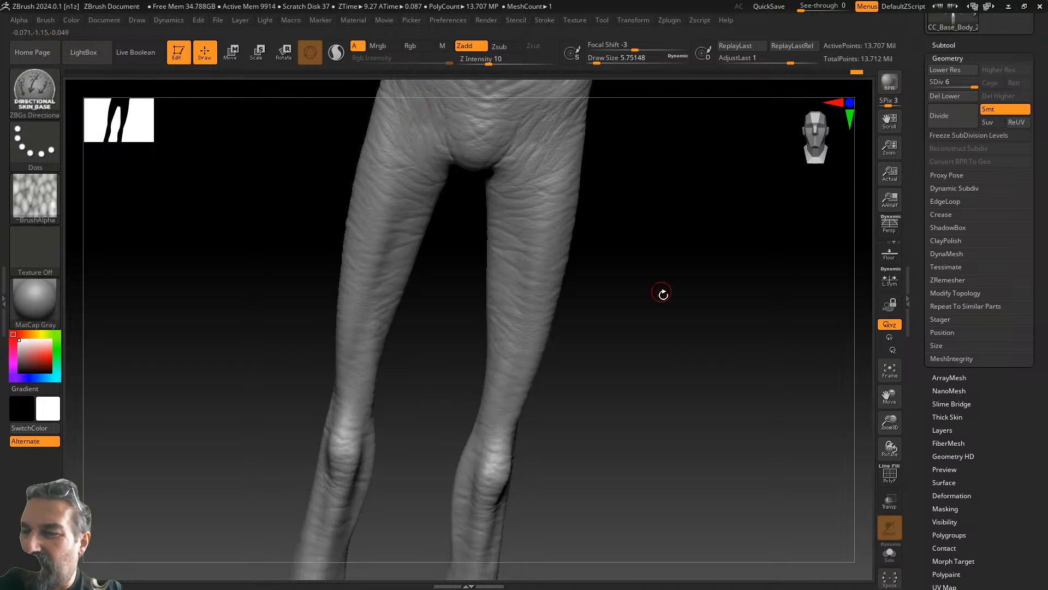
pyautogui.moveTo(721, 299); pyautogui.dragTo(645, 309)
pyautogui.click(890, 370)
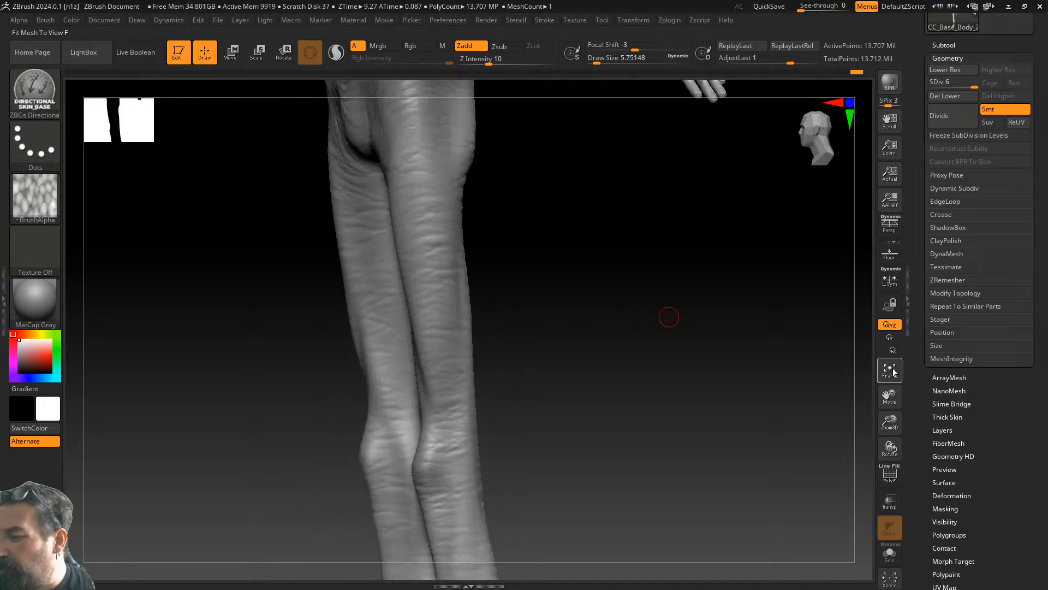
pyautogui.moveTo(700, 374); pyautogui.dragTo(560, 413)
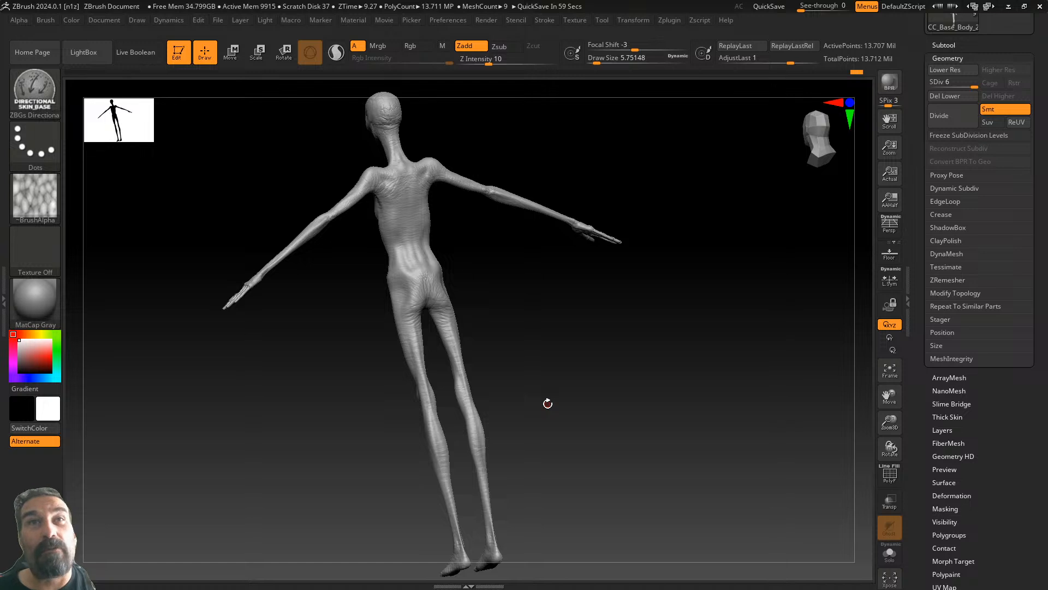
pyautogui.moveTo(569, 370); pyautogui.dragTo(617, 539)
pyautogui.moveTo(882, 414); pyautogui.dragTo(888, 475)
pyautogui.keyDown('alt'); pyautogui.moveTo(679, 292); pyautogui.dragTo(625, 437); pyautogui.keyUp('alt')
pyautogui.moveTo(890, 449); pyautogui.dragTo(888, 470)
pyautogui.keyDown('alt'); pyautogui.moveTo(729, 288); pyautogui.dragTo(634, 496); pyautogui.keyUp('alt')
pyautogui.keyDown('alt'); pyautogui.moveTo(655, 279); pyautogui.dragTo(627, 575); pyautogui.keyUp('alt')
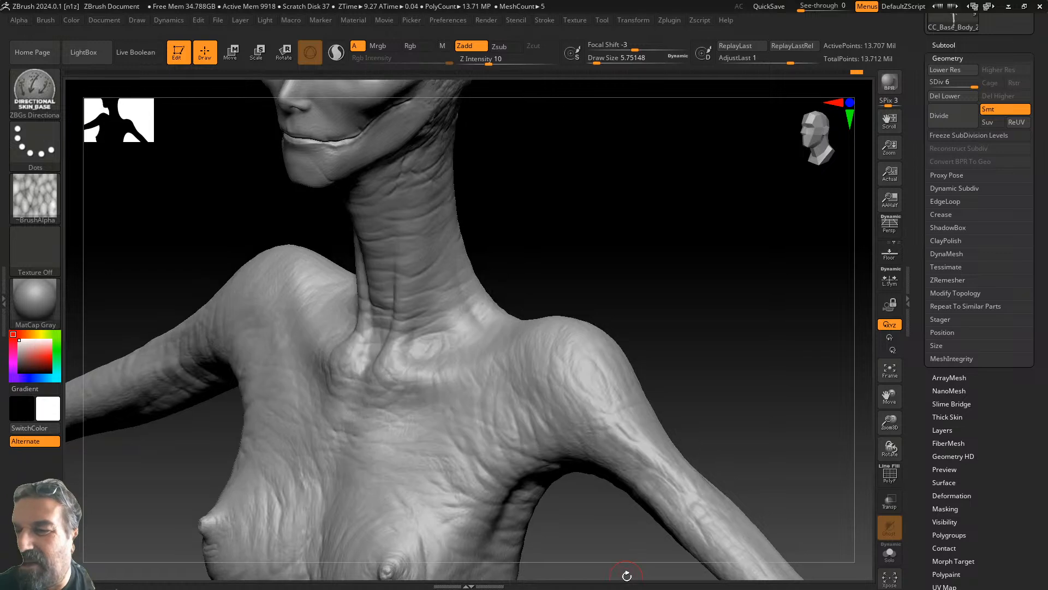
pyautogui.moveTo(890, 422); pyautogui.dragTo(878, 442)
pyautogui.keyDown('alt'); pyautogui.moveTo(752, 287); pyautogui.dragTo(684, 428); pyautogui.keyUp('alt')
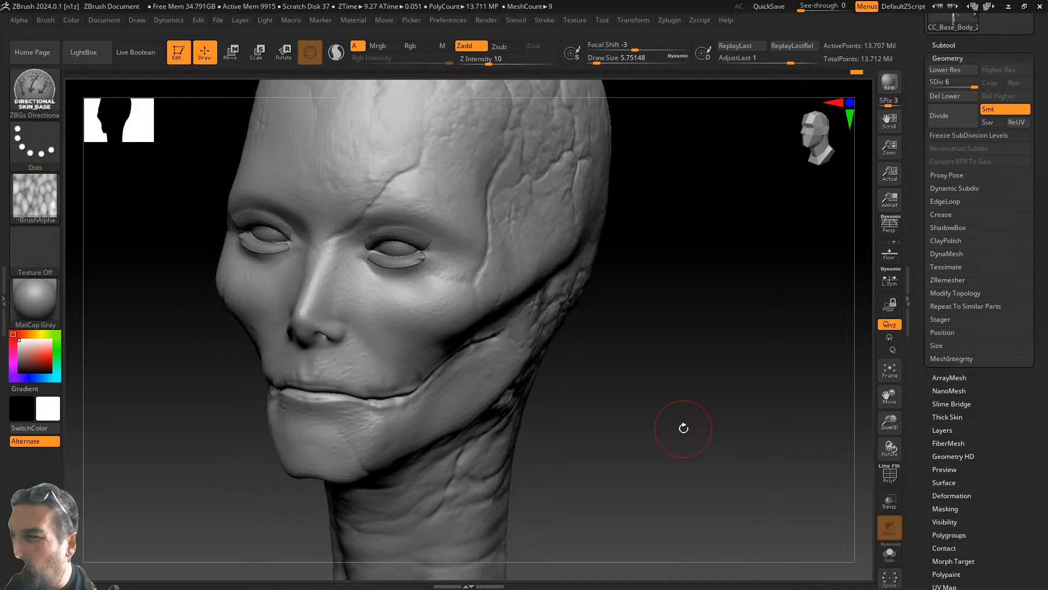
# - Load the ZBGs Wrinkle Texture brush and zoom in on the creature's eye and cheek
pyautogui.click(38, 91)
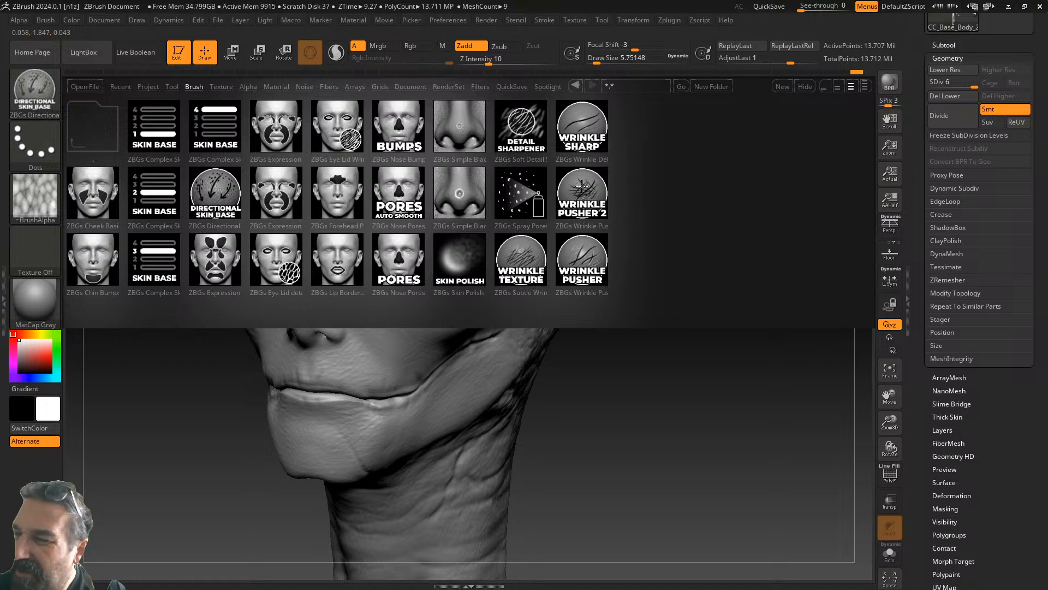
pyautogui.doubleClick(533, 251)
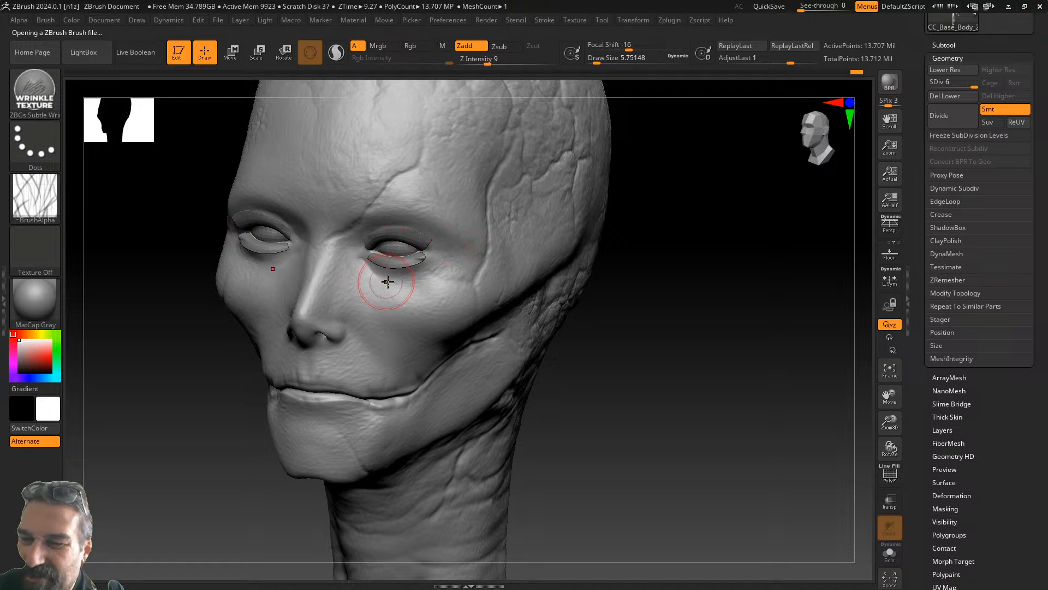
pyautogui.moveTo(889, 422); pyautogui.dragTo(886, 445)
pyautogui.keyDown('alt'); pyautogui.moveTo(753, 403); pyautogui.dragTo(828, 413); pyautogui.keyUp('alt')
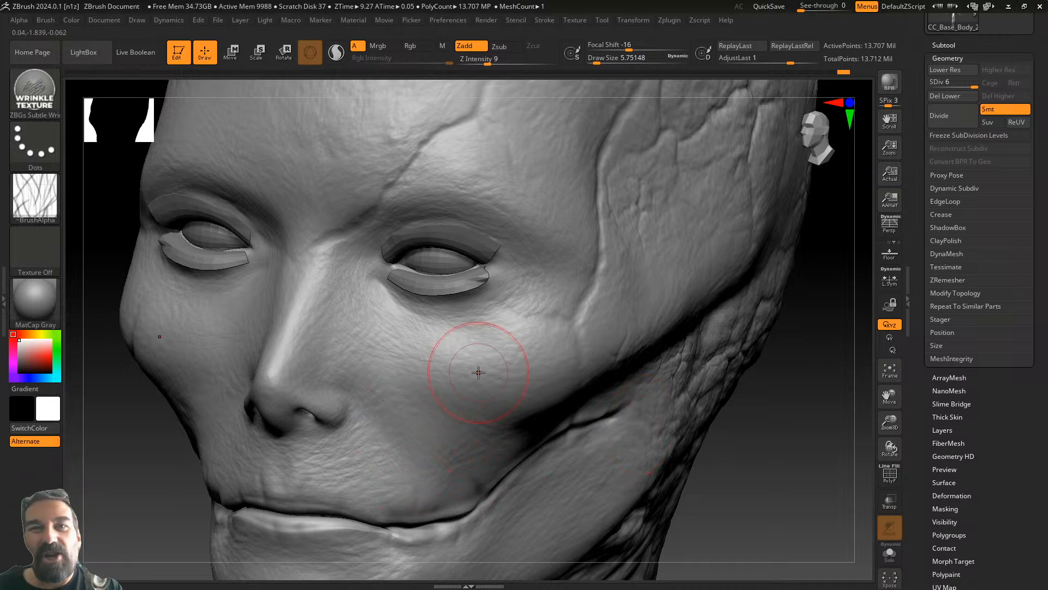
pyautogui.moveTo(794, 344); pyautogui.dragTo(756, 350)
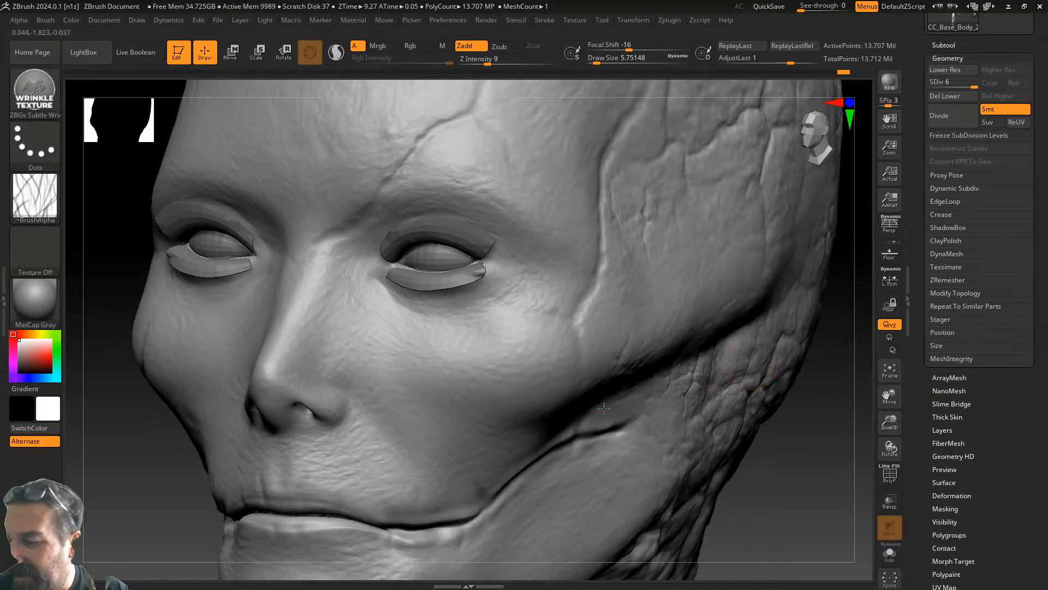
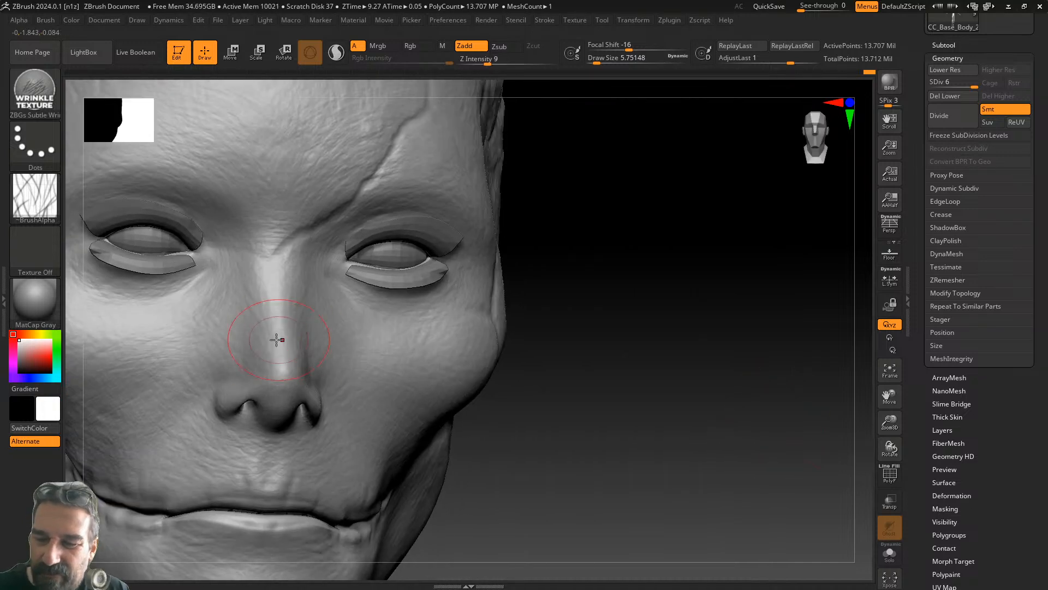
# - Sculpt wrinkle texture across the jaw, then turn the head to three-quarter view showing the forehead
pyautogui.keyDown('alt'); pyautogui.moveTo(605, 409); pyautogui.dragTo(796, 236); pyautogui.keyUp('alt')
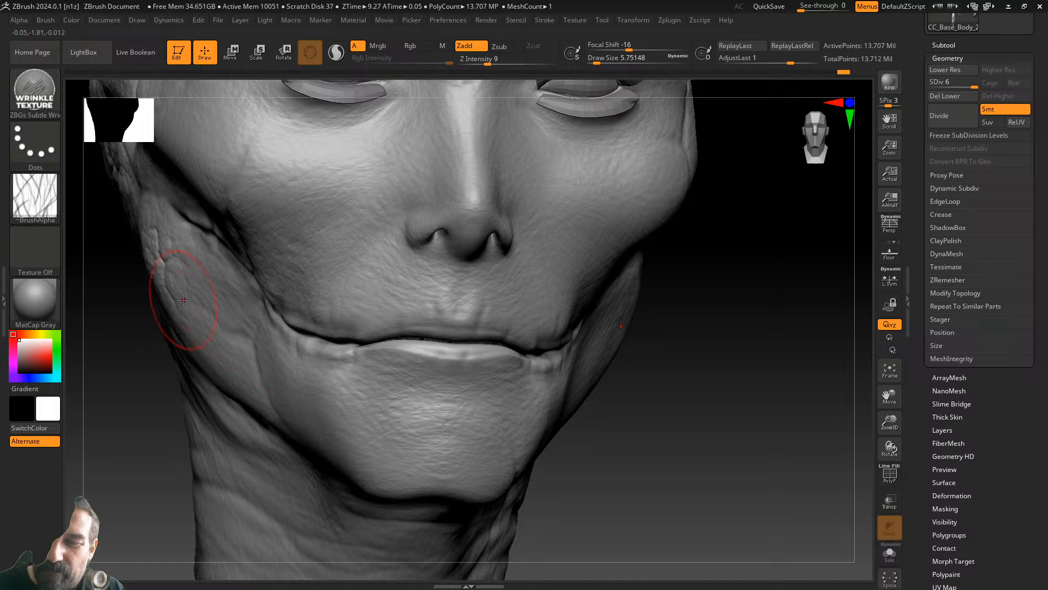
pyautogui.moveTo(278, 343); pyautogui.dragTo(187, 255)
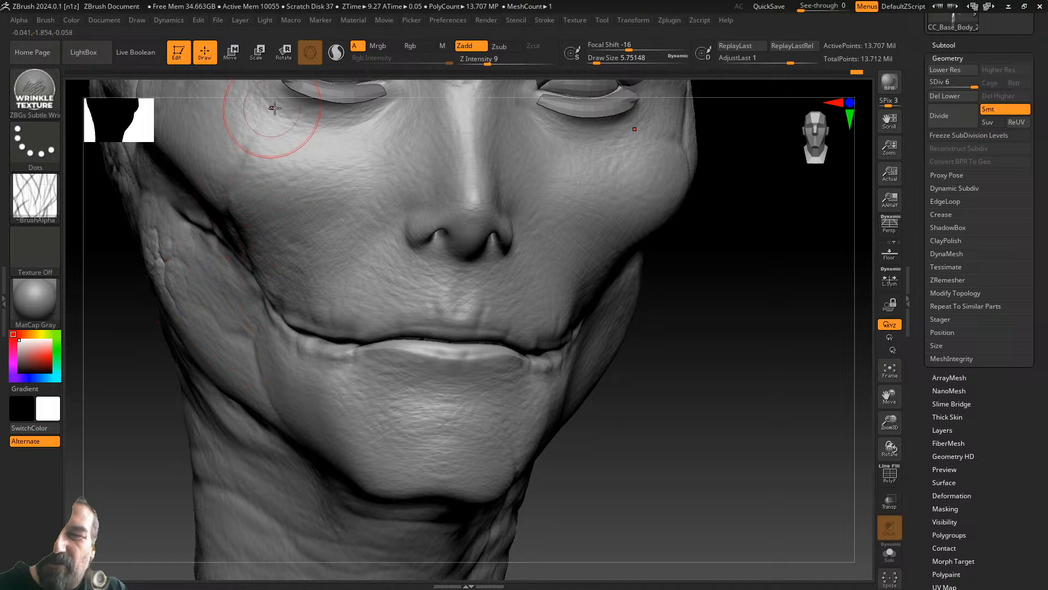
pyautogui.moveTo(709, 311)
pyautogui.mouseDown()
pyautogui.moveTo(775, 447)
pyautogui.moveTo(779, 419)
pyautogui.mouseUp()
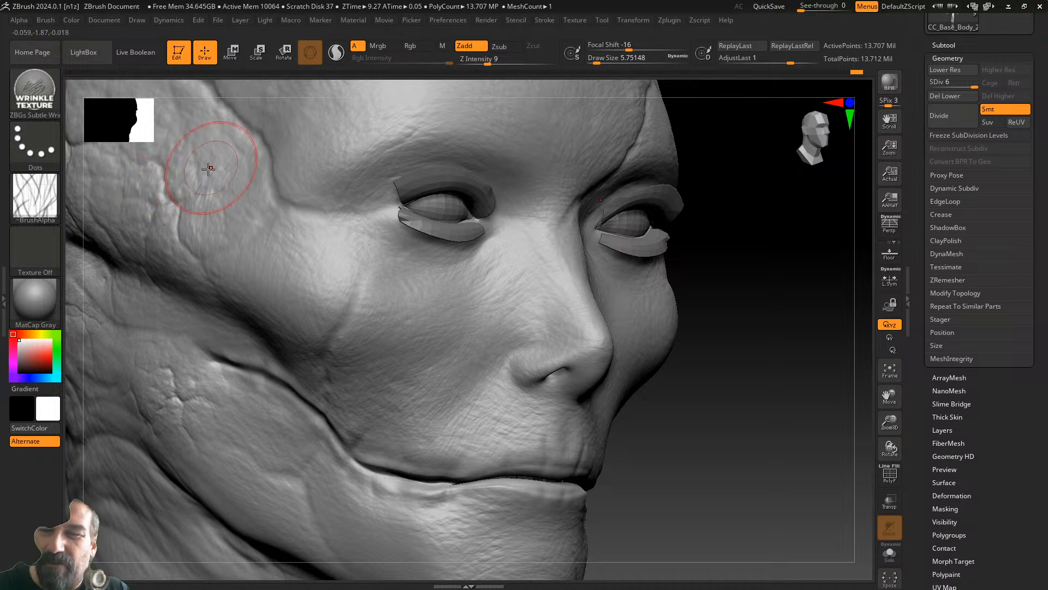
pyautogui.keyDown('alt'); pyautogui.moveTo(754, 274); pyautogui.dragTo(737, 448); pyautogui.keyUp('alt')
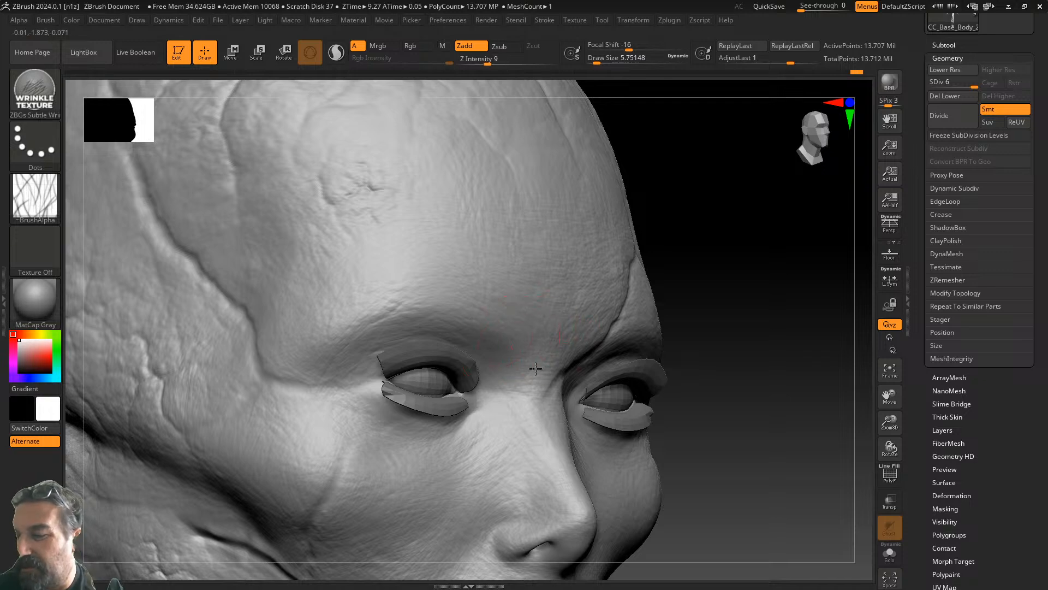
# - Add wrinkle texture across the forehead
pyautogui.moveTo(732, 360); pyautogui.dragTo(803, 235)
pyautogui.keyDown('alt'); pyautogui.moveTo(300, 404); pyautogui.dragTo(185, 557); pyautogui.keyUp('alt')
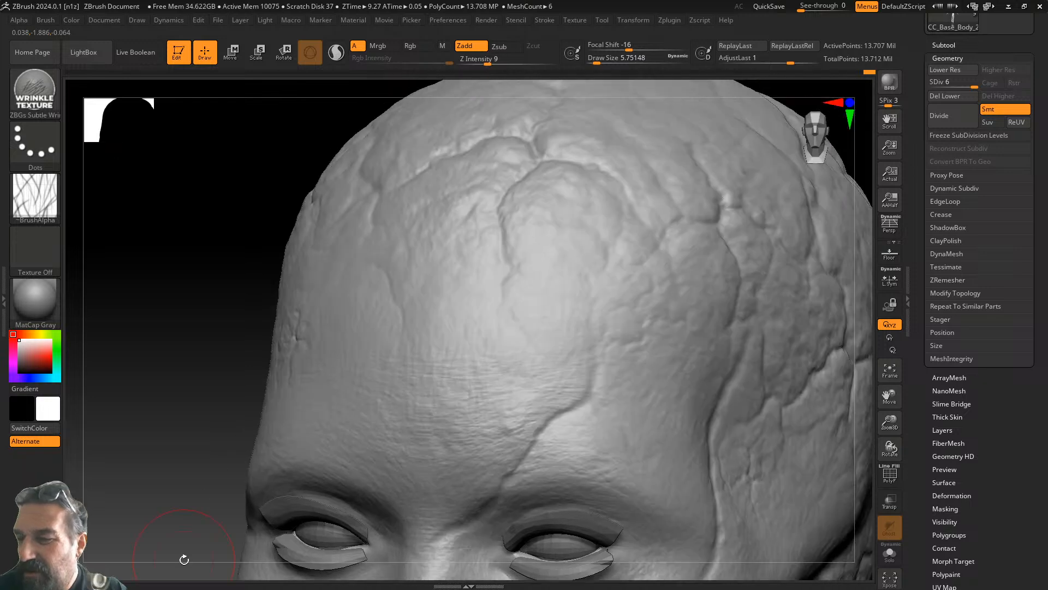
pyautogui.moveTo(605, 331); pyautogui.dragTo(480, 354)
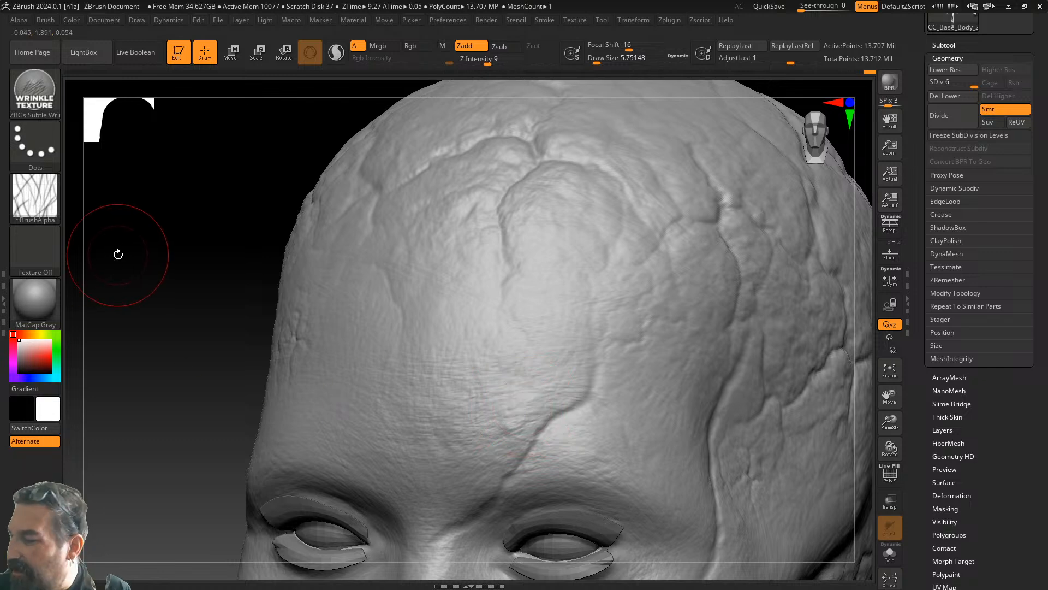
# - Lay faint wrinkle strokes on the cheek, undoing the temple strokes and one cheek stroke
pyautogui.keyDown('alt'); pyautogui.moveTo(213, 450); pyautogui.dragTo(59, 251); pyautogui.keyUp('alt')
pyautogui.keyDown('alt'); pyautogui.moveTo(794, 485); pyautogui.dragTo(653, 337); pyautogui.keyUp('alt')
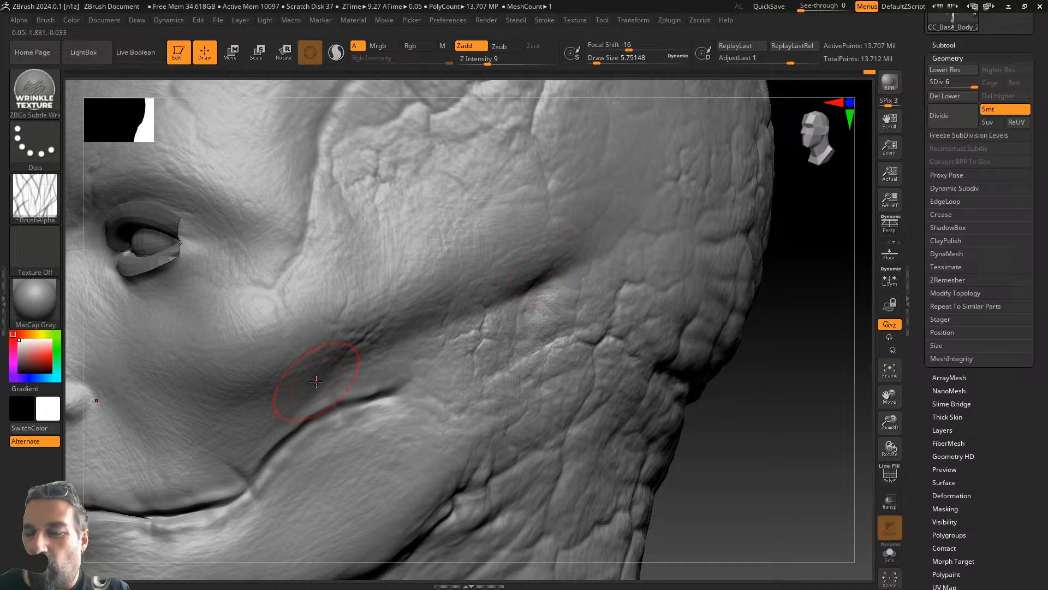
pyautogui.hotkey('ctrl', 'z')
pyautogui.hotkey('ctrl', 'z')
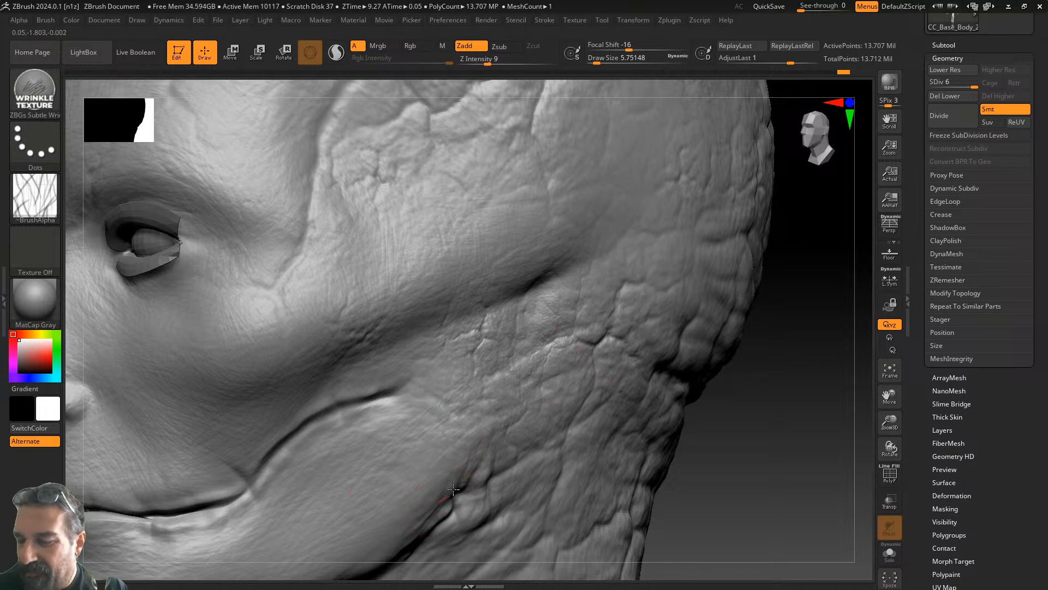
pyautogui.moveTo(448, 437)
pyautogui.mouseDown()
pyautogui.moveTo(407, 464)
pyautogui.moveTo(428, 461)
pyautogui.mouseUp()
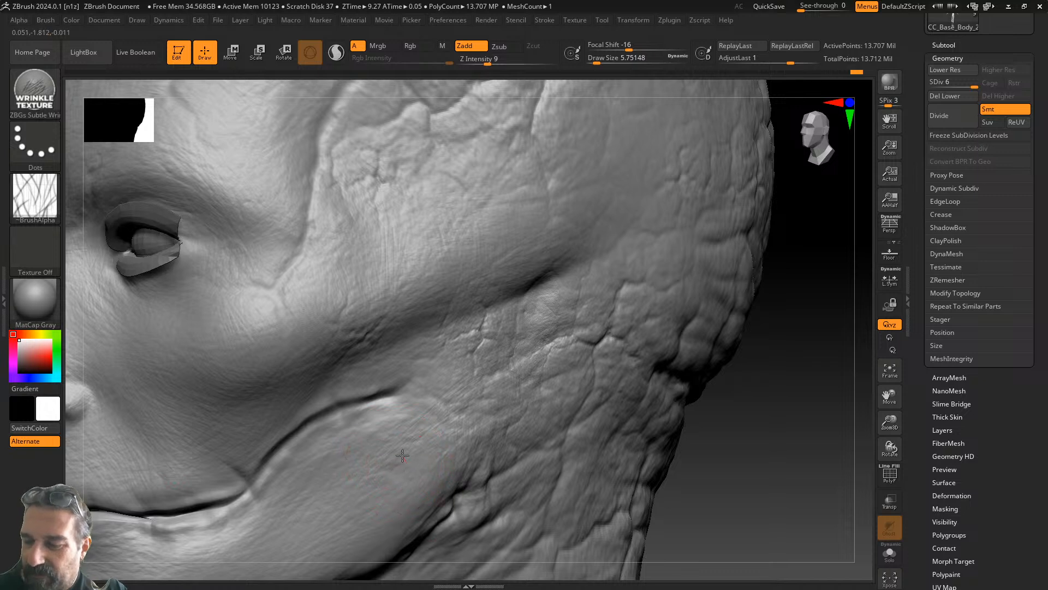
pyautogui.moveTo(406, 485); pyautogui.dragTo(416, 487)
pyautogui.hotkey('ctrl', 'z')
pyautogui.moveTo(465, 408); pyautogui.dragTo(440, 404)
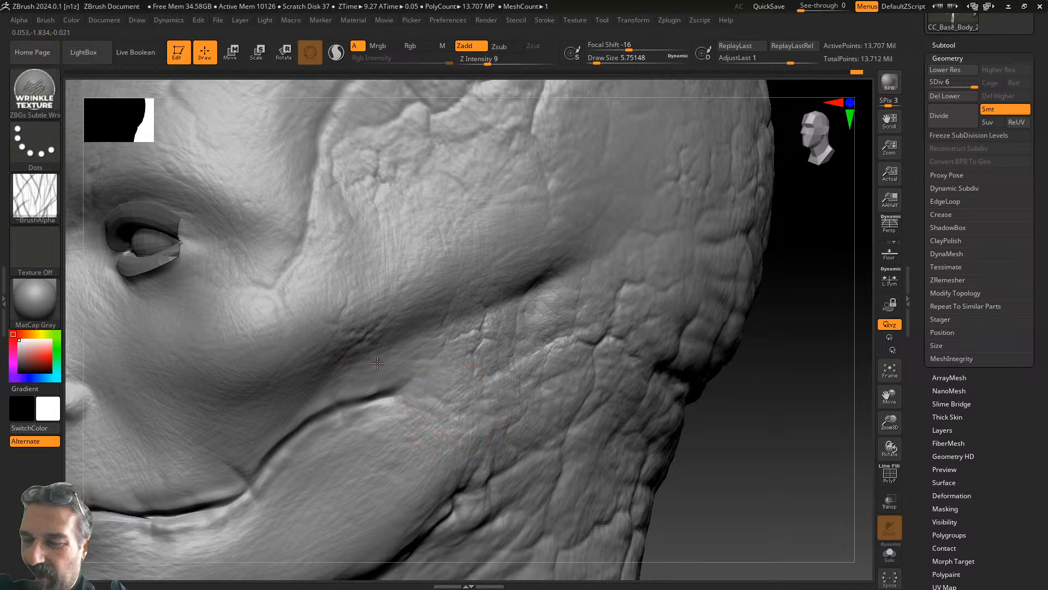
# - Add wrinkle detail along the jaw crease, under the jaw and across the neck
pyautogui.moveTo(734, 409)
pyautogui.keyDown('alt'); pyautogui.mouseDown()
pyautogui.moveTo(772, 313)
pyautogui.moveTo(797, 189)
pyautogui.mouseUp(); pyautogui.keyUp('alt')
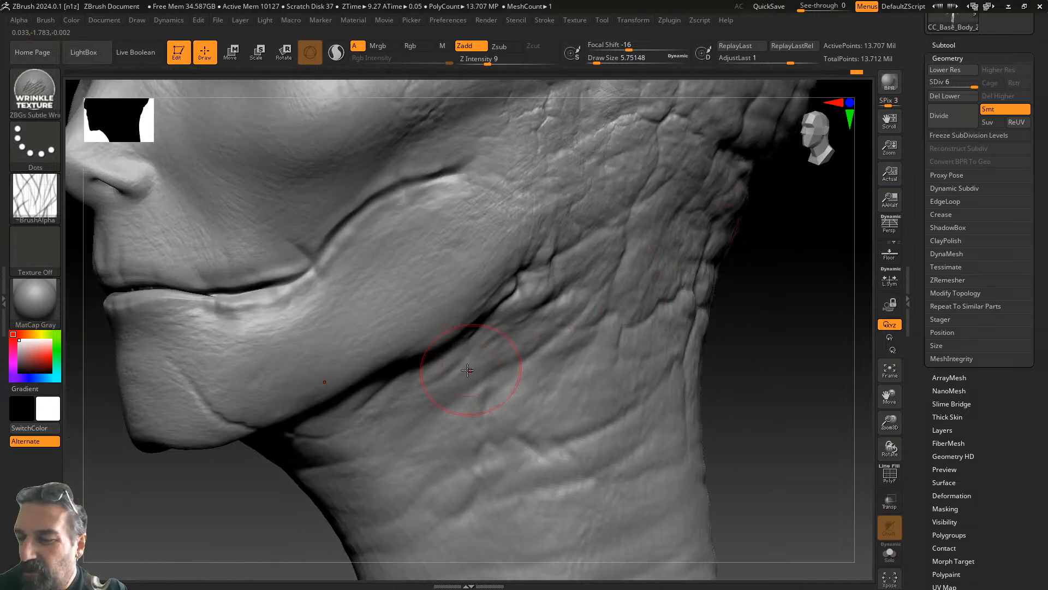
pyautogui.moveTo(542, 278); pyautogui.dragTo(491, 319)
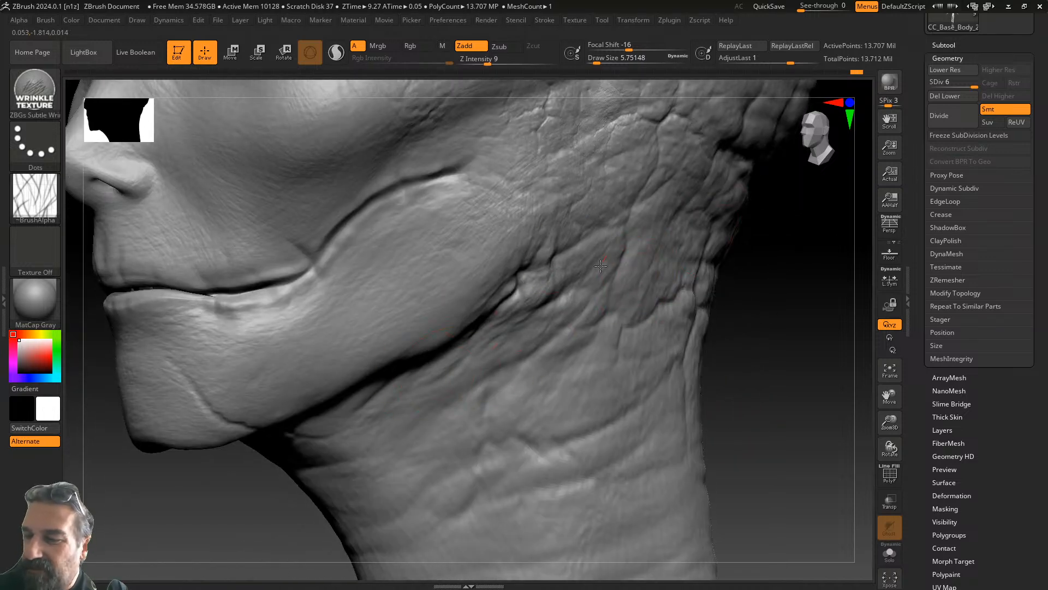
pyautogui.moveTo(303, 448); pyautogui.dragTo(294, 454)
pyautogui.moveTo(387, 415); pyautogui.dragTo(600, 333)
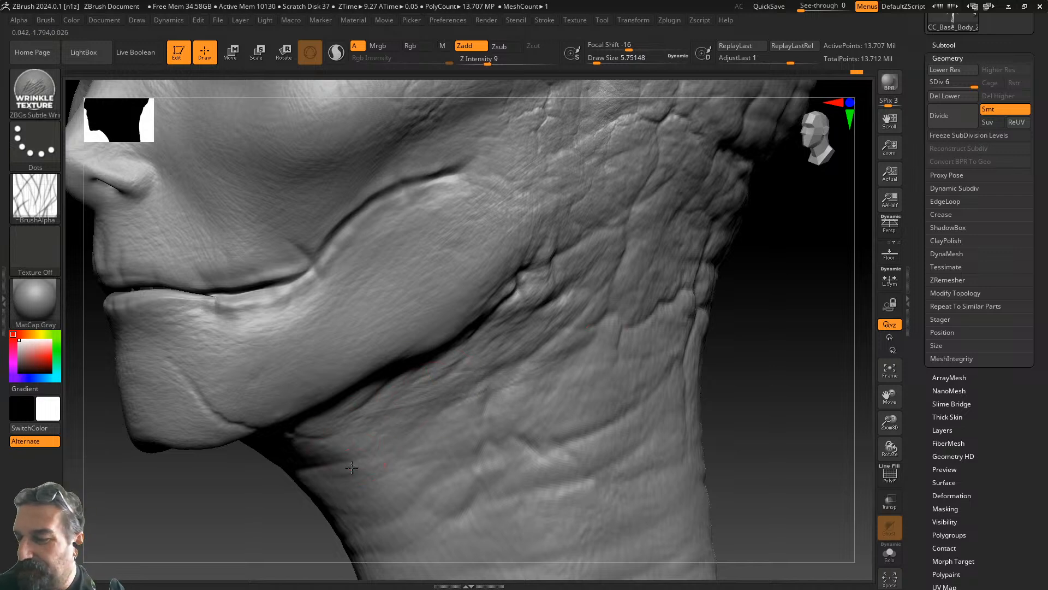
pyautogui.moveTo(491, 399); pyautogui.dragTo(564, 379)
pyautogui.moveTo(502, 416)
pyautogui.mouseDown(button='right')
pyautogui.moveTo(744, 386)
pyautogui.moveTo(510, 386)
pyautogui.mouseUp(button='right')
pyautogui.moveTo(680, 370); pyautogui.dragTo(641, 369)
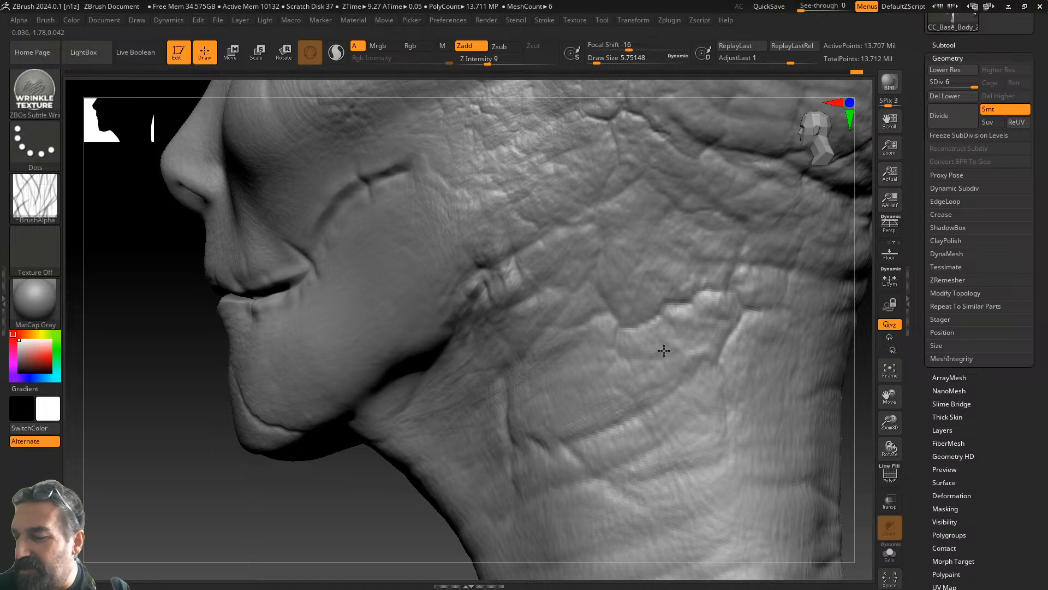
pyautogui.moveTo(499, 396); pyautogui.dragTo(685, 274)
pyautogui.moveTo(620, 304); pyautogui.dragTo(664, 199)
pyautogui.moveTo(314, 475)
pyautogui.mouseDown(button='right')
pyautogui.moveTo(700, 381)
pyautogui.moveTo(638, 391)
pyautogui.moveTo(730, 388)
pyautogui.moveTo(841, 441)
pyautogui.mouseUp(button='right')
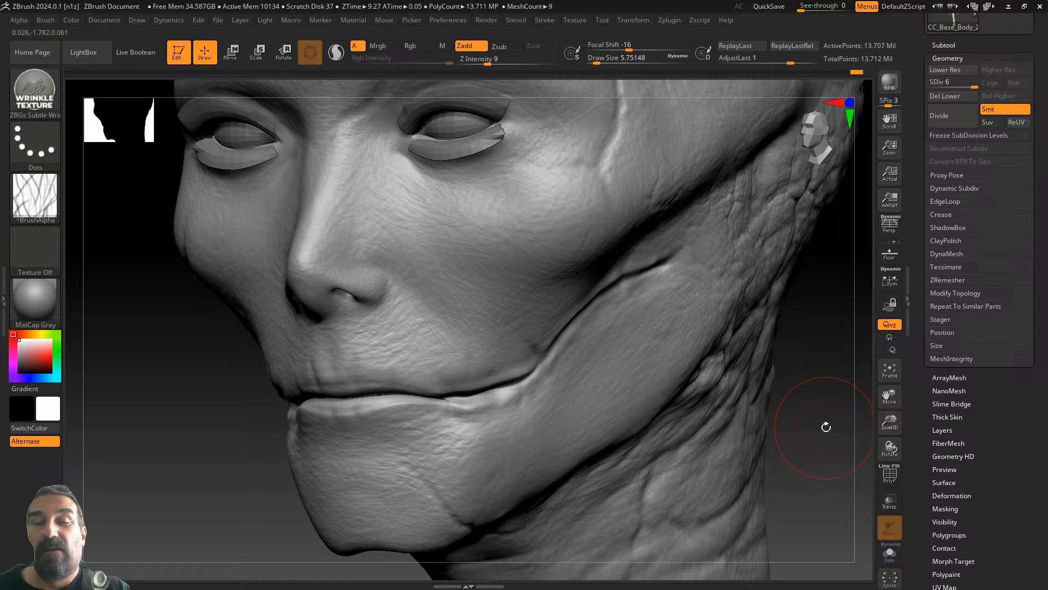
# - Switch to the DamStandard brush and shrink Draw Size to about 1.3
pyautogui.click(32, 87)
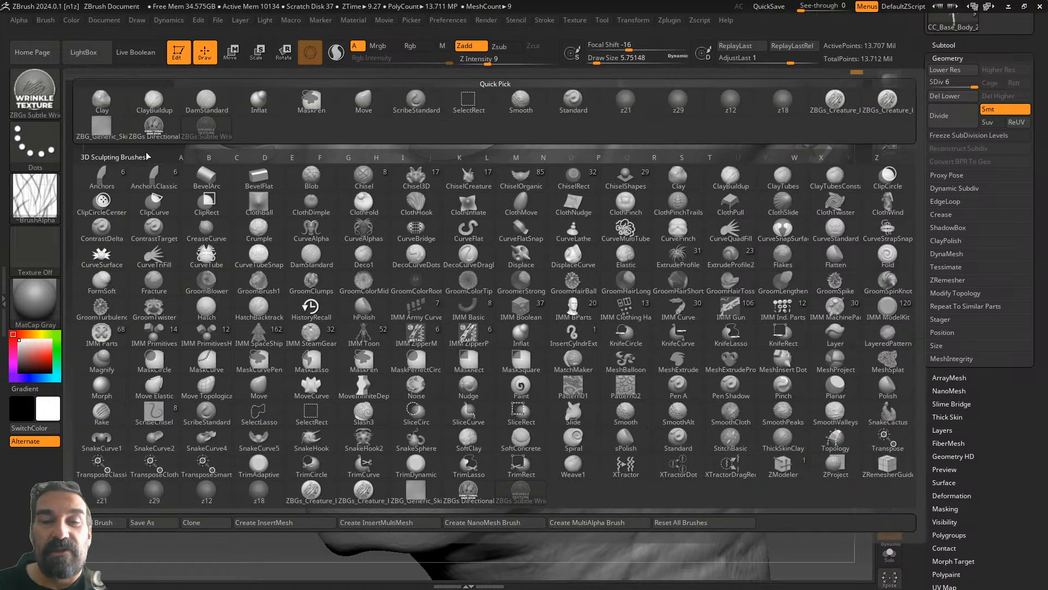
pyautogui.click(215, 104)
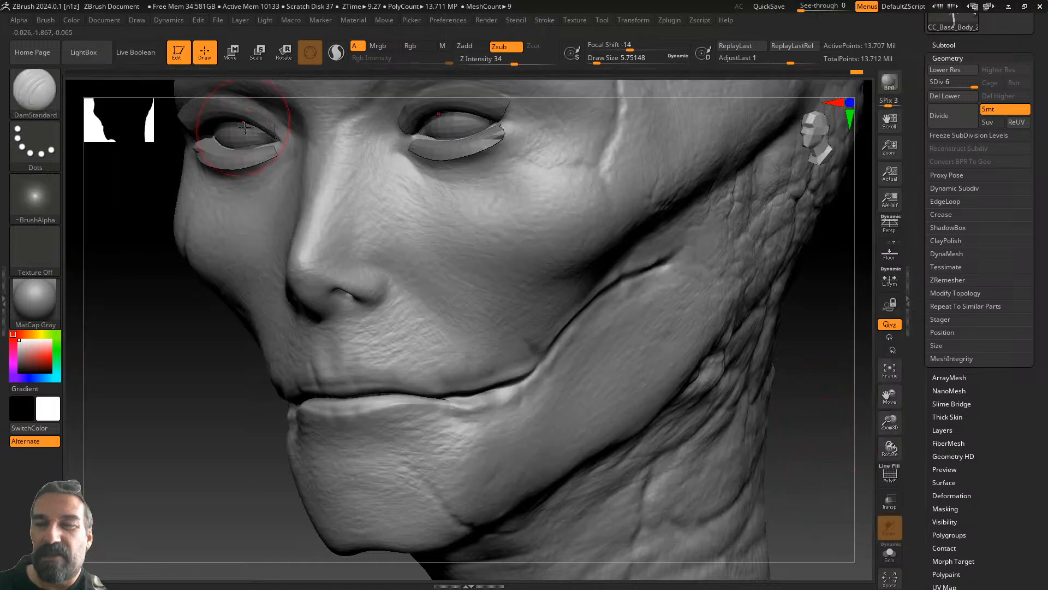
pyautogui.moveTo(623, 62); pyautogui.dragTo(592, 62)
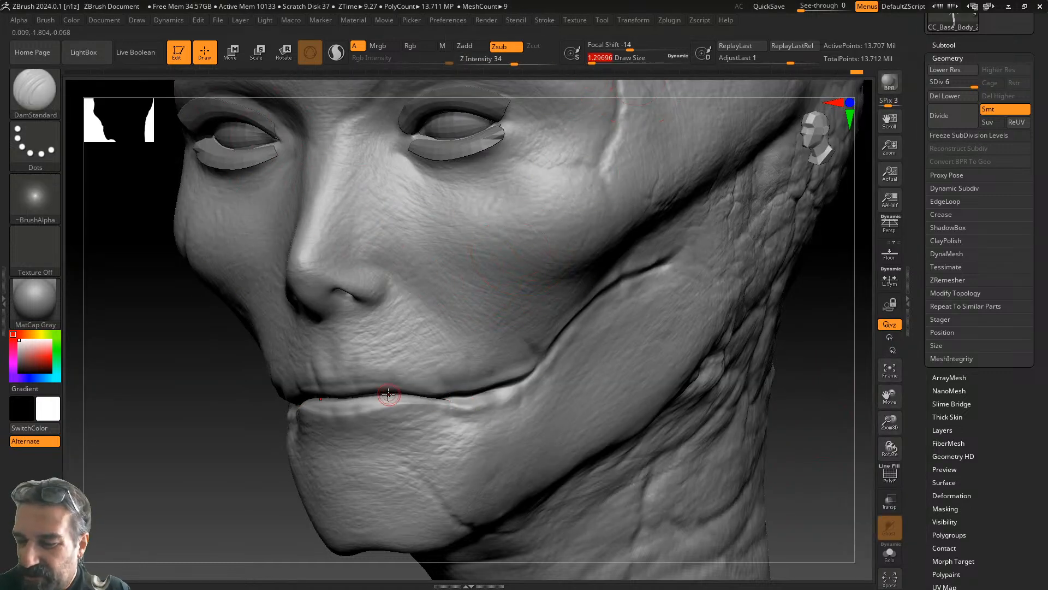
# - Carve a crease along the lower lip line and the fold from mouth corner up the cheek
pyautogui.moveTo(329, 557); pyautogui.dragTo(335, 499)
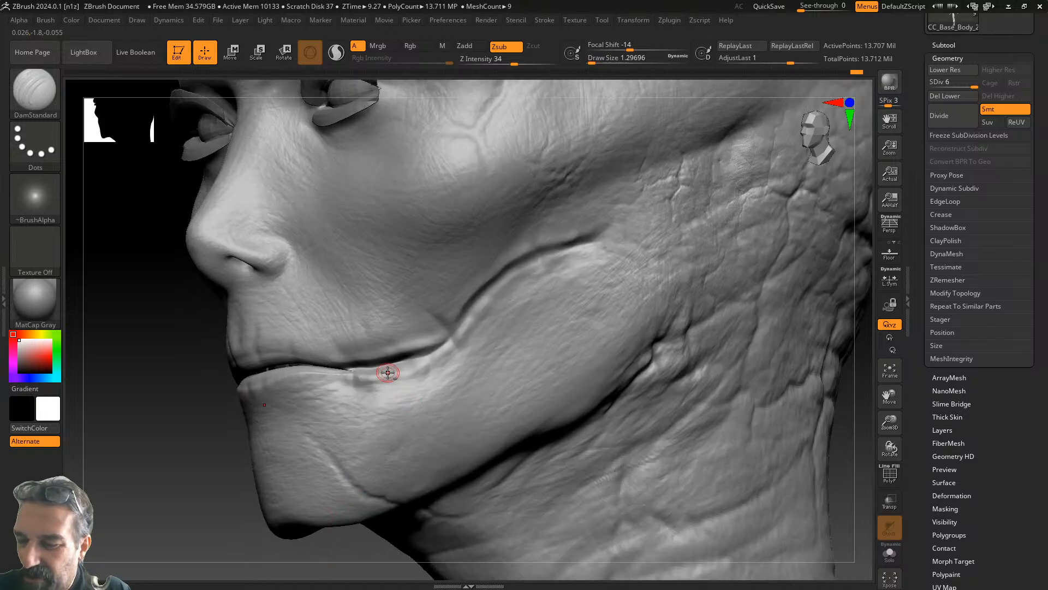
pyautogui.moveTo(434, 360)
pyautogui.mouseDown()
pyautogui.moveTo(475, 320)
pyautogui.moveTo(482, 290)
pyautogui.moveTo(520, 272)
pyautogui.mouseUp()
pyautogui.moveTo(592, 247); pyautogui.dragTo(594, 236)
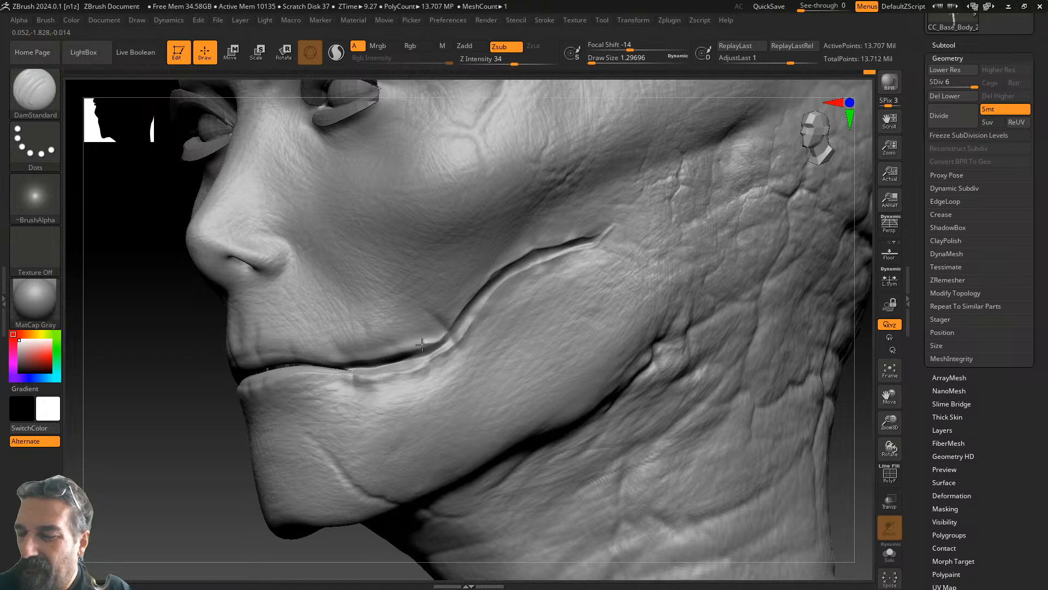
pyautogui.moveTo(211, 512); pyautogui.dragTo(250, 480)
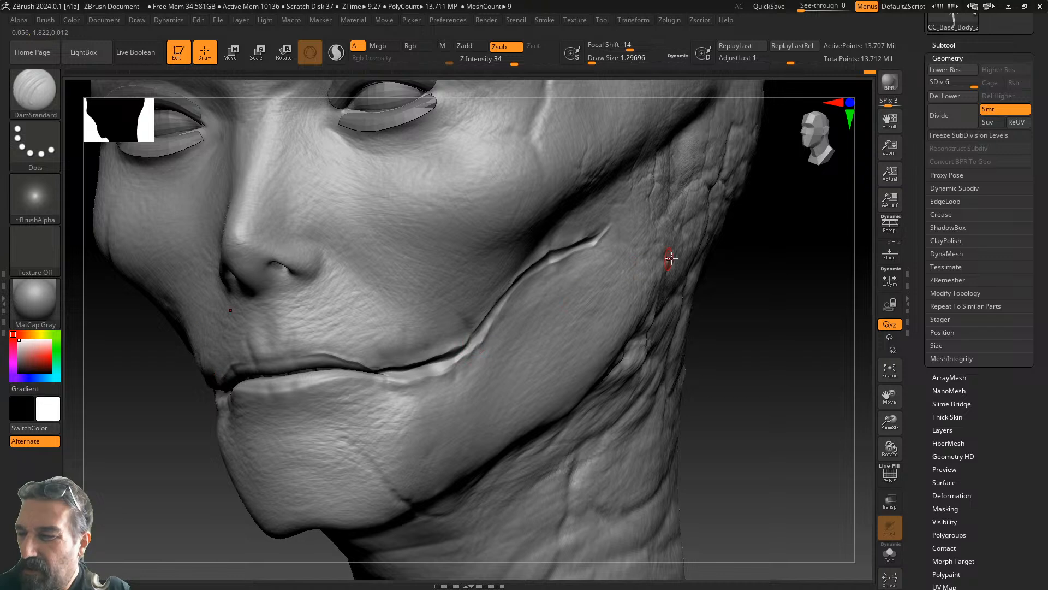
pyautogui.moveTo(775, 261); pyautogui.dragTo(749, 245)
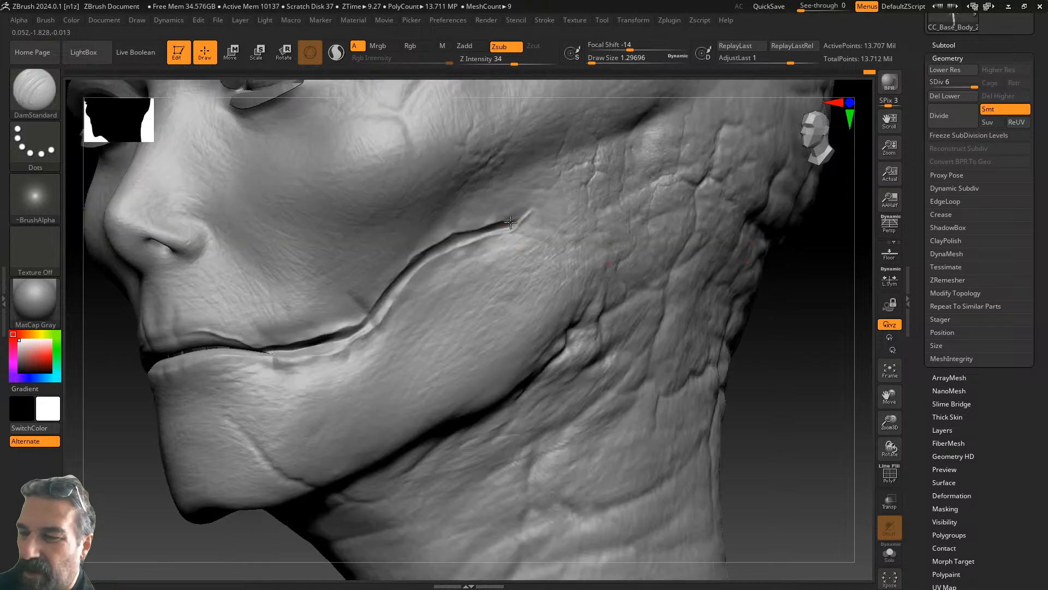
pyautogui.moveTo(430, 256)
pyautogui.mouseDown()
pyautogui.moveTo(512, 224)
pyautogui.moveTo(423, 261)
pyautogui.mouseUp()
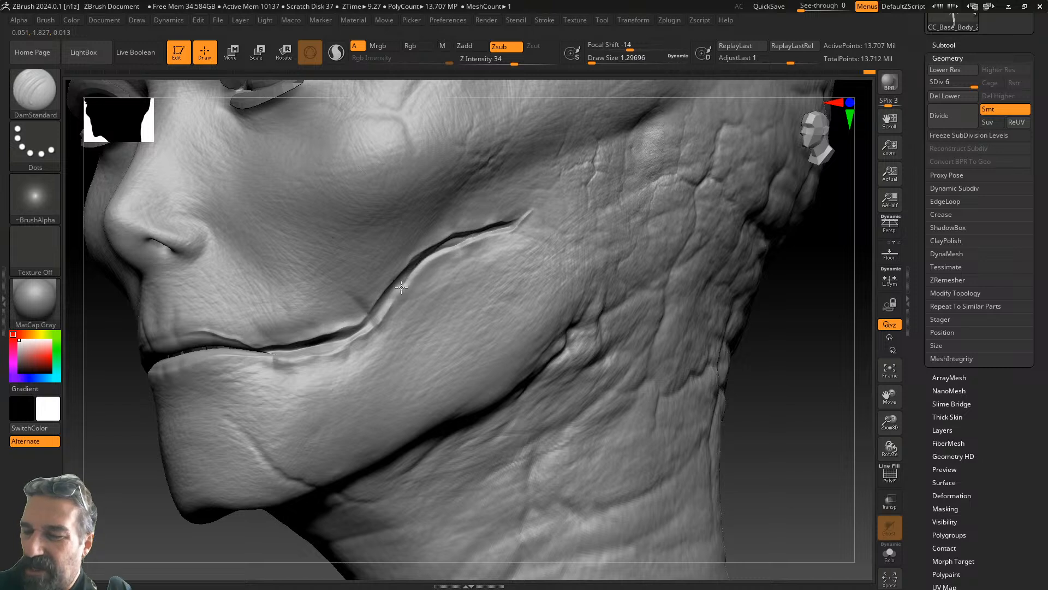
pyautogui.moveTo(356, 335)
pyautogui.mouseDown()
pyautogui.moveTo(272, 354)
pyautogui.moveTo(299, 348)
pyautogui.mouseUp()
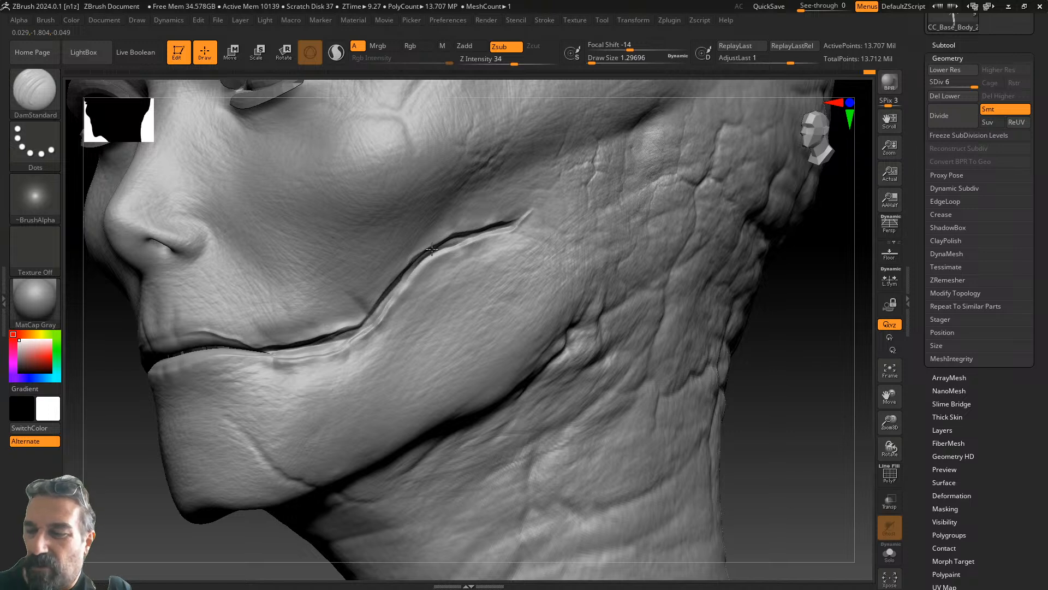
pyautogui.moveTo(410, 271); pyautogui.dragTo(343, 334)
# - Darken the upper cheek crease and retry the mouth-corner crease, undoing one stroke
pyautogui.moveTo(786, 259)
pyautogui.mouseDown()
pyautogui.moveTo(693, 251)
pyautogui.moveTo(728, 248)
pyautogui.mouseUp()
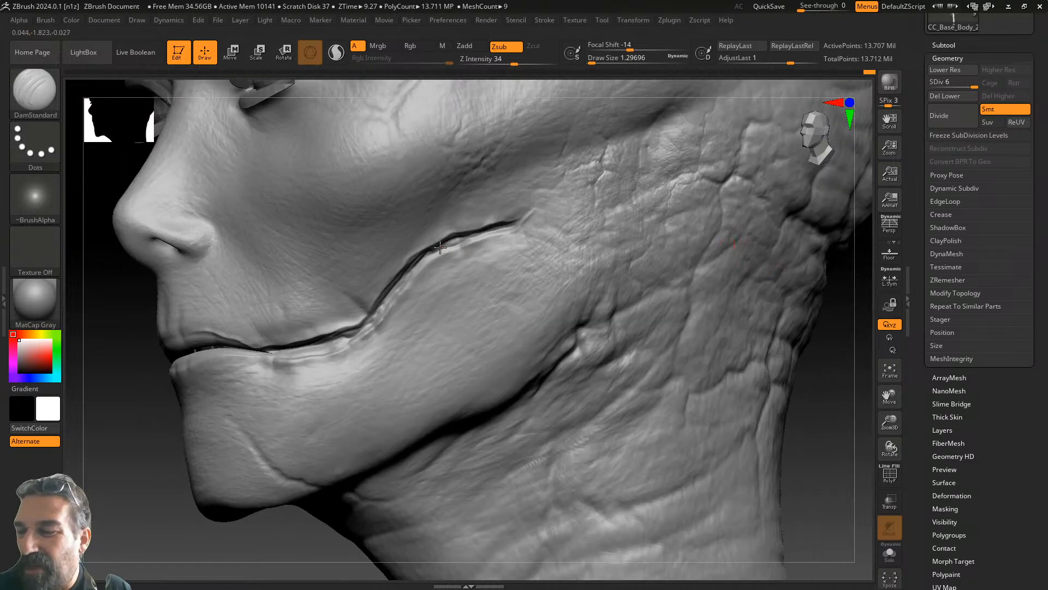
pyautogui.moveTo(433, 251); pyautogui.dragTo(497, 233)
pyautogui.moveTo(240, 548); pyautogui.dragTo(338, 550)
pyautogui.moveTo(371, 336); pyautogui.dragTo(388, 324)
pyautogui.moveTo(636, 310)
pyautogui.keyDown('alt'); pyautogui.mouseDown()
pyautogui.moveTo(756, 313)
pyautogui.moveTo(663, 308)
pyautogui.mouseUp(); pyautogui.keyUp('alt')
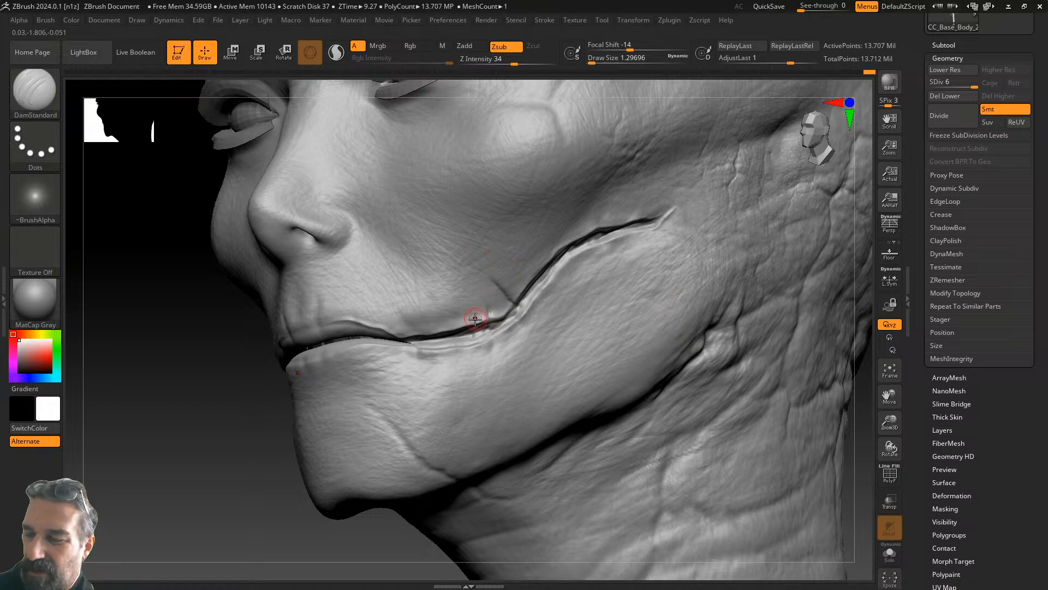
pyautogui.hotkey('ctrl', 'z')
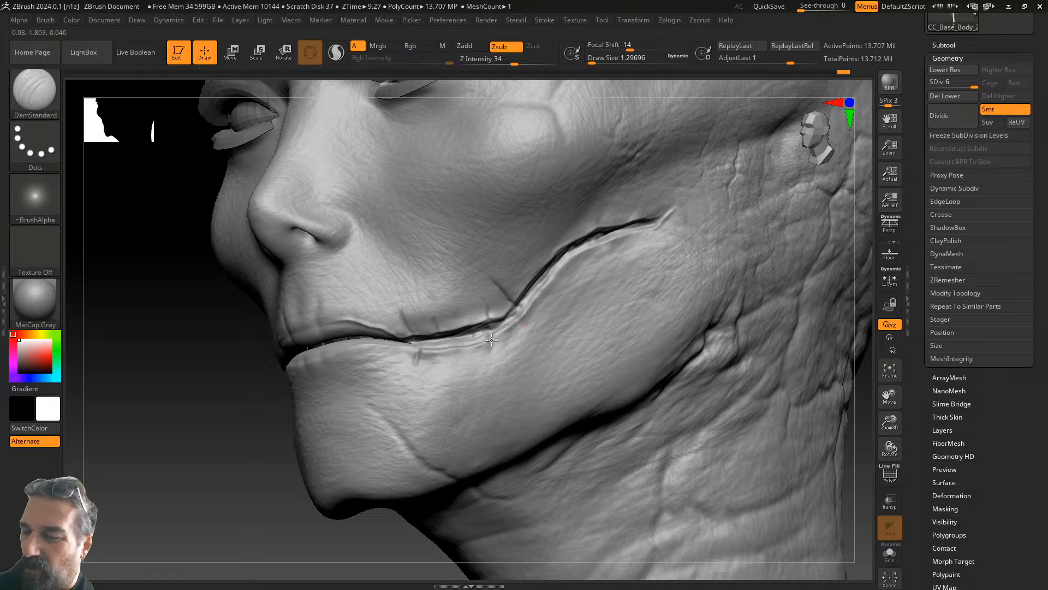
pyautogui.moveTo(611, 363); pyautogui.dragTo(586, 249, button='right')
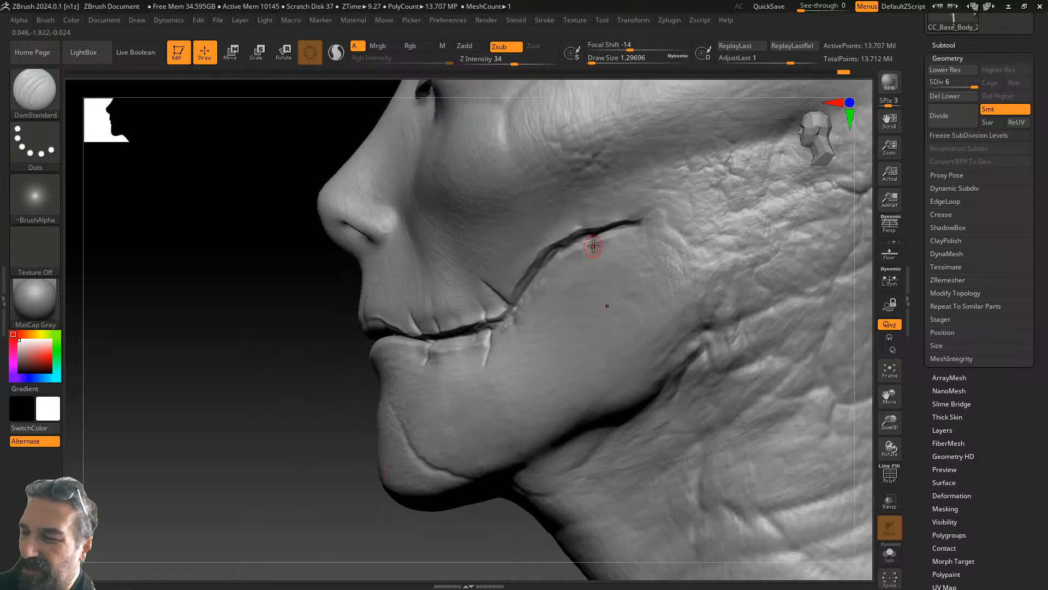
# - Carve crack branches off the chin crease running toward the lower cheek
pyautogui.moveTo(367, 508)
pyautogui.mouseDown()
pyautogui.moveTo(374, 539)
pyautogui.moveTo(568, 507)
pyautogui.moveTo(578, 486)
pyautogui.mouseUp()
pyautogui.moveTo(700, 363)
pyautogui.mouseDown()
pyautogui.moveTo(723, 365)
pyautogui.moveTo(678, 356)
pyautogui.mouseUp()
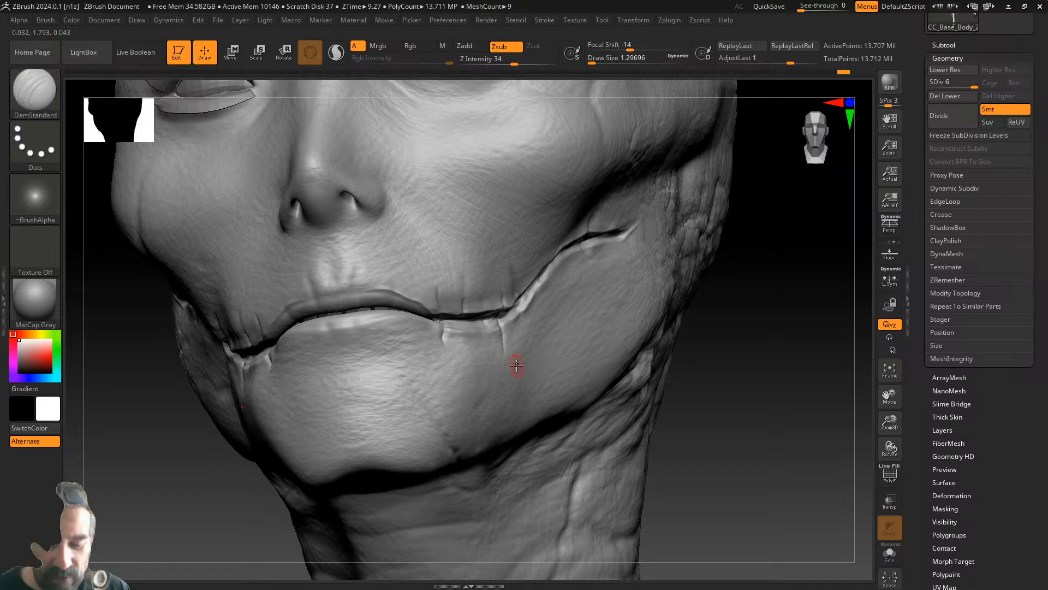
pyautogui.moveTo(739, 384); pyautogui.dragTo(551, 389)
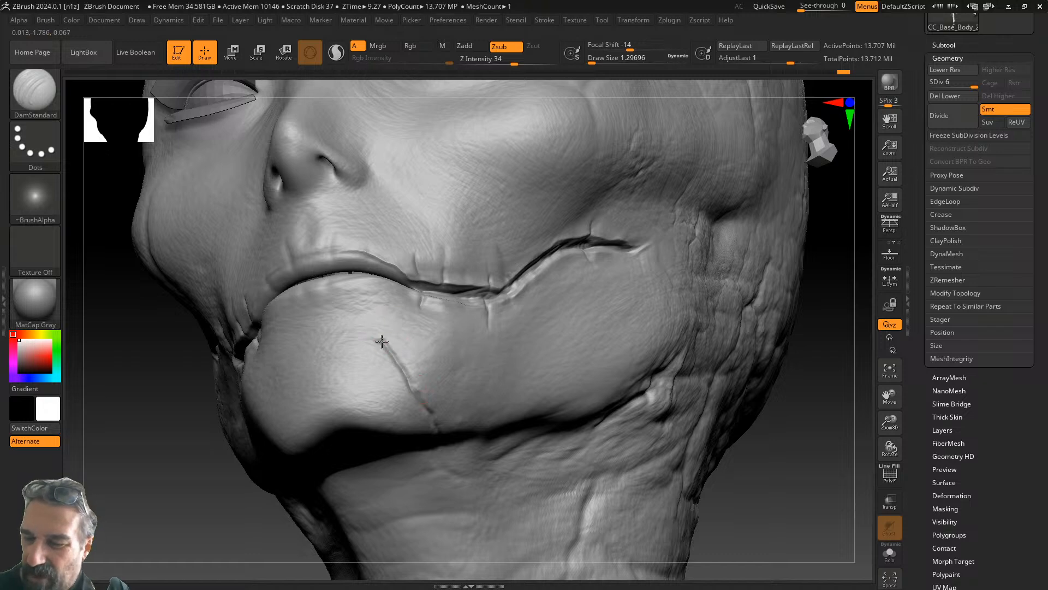
pyautogui.moveTo(764, 464); pyautogui.dragTo(704, 465)
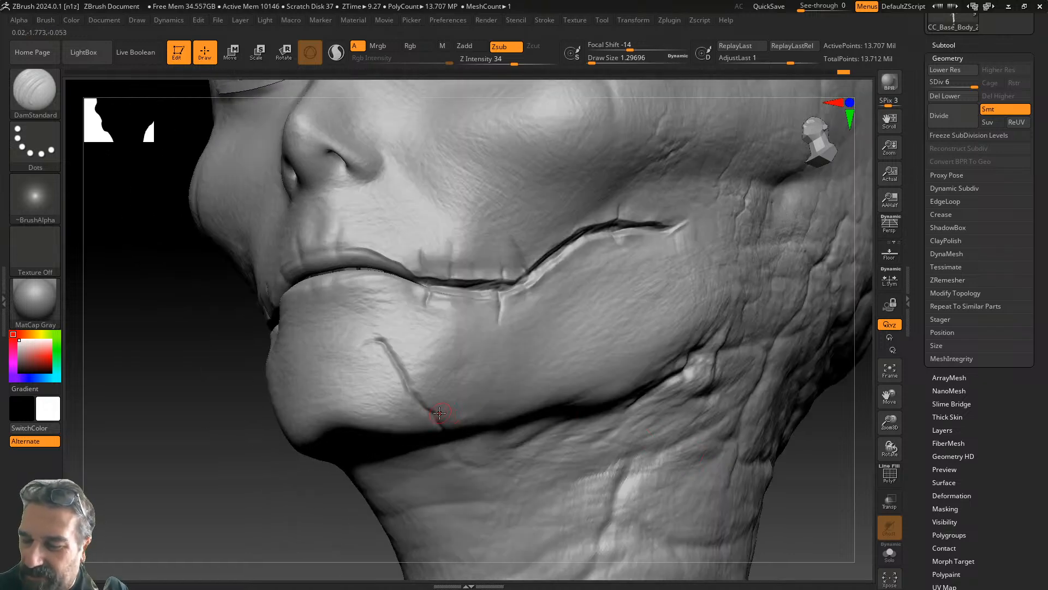
pyautogui.moveTo(433, 415); pyautogui.dragTo(486, 437)
pyautogui.moveTo(801, 460); pyautogui.dragTo(734, 401)
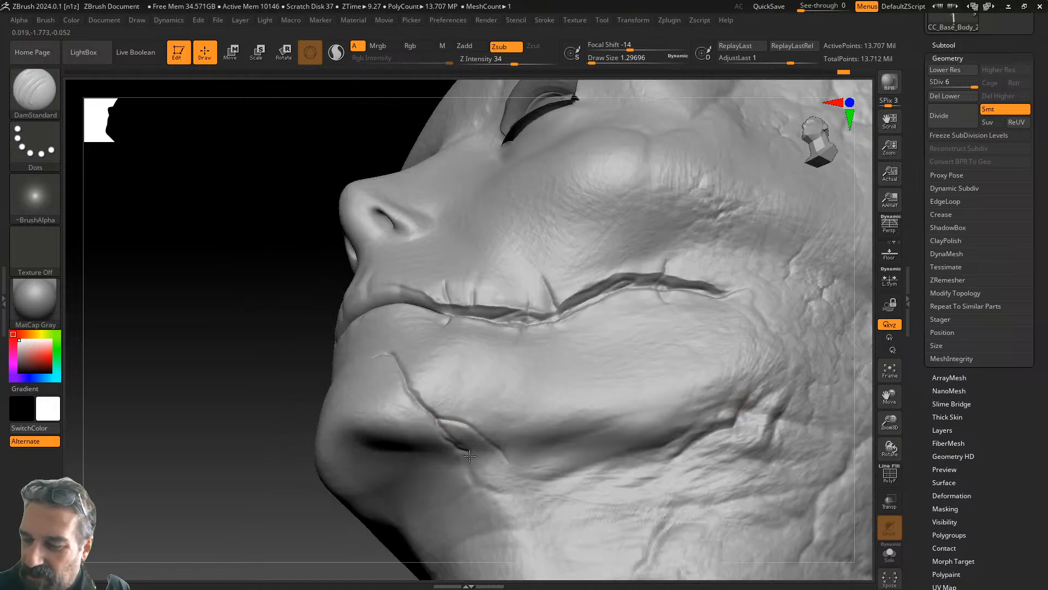
pyautogui.moveTo(475, 480)
pyautogui.mouseDown()
pyautogui.moveTo(511, 494)
pyautogui.moveTo(528, 538)
pyautogui.mouseUp()
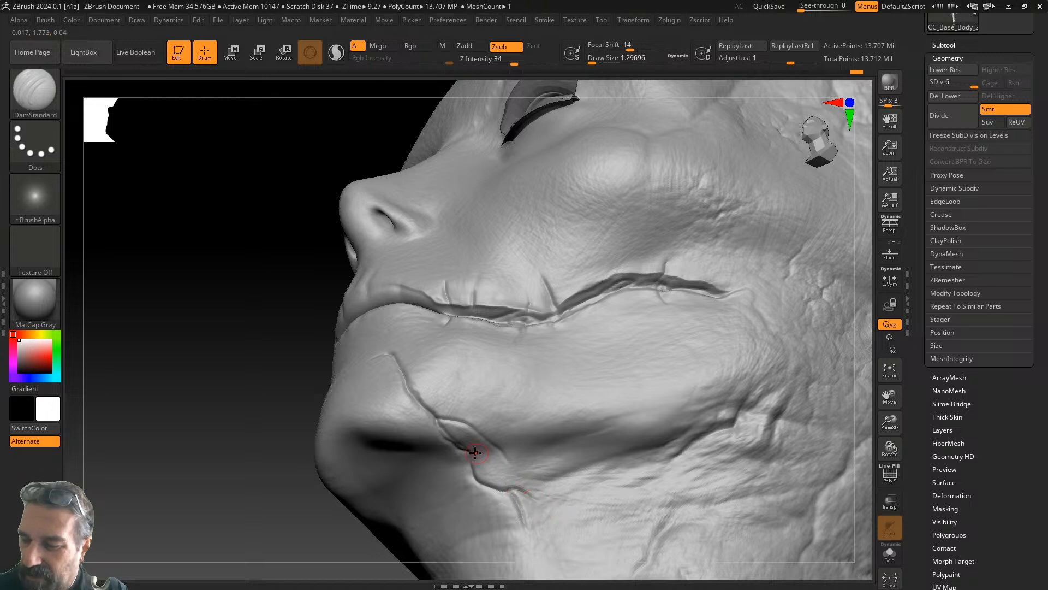
# - Extend the chin crease upward, carve down from the mouth crease and deepen the cheek crease
pyautogui.moveTo(257, 507); pyautogui.dragTo(299, 483)
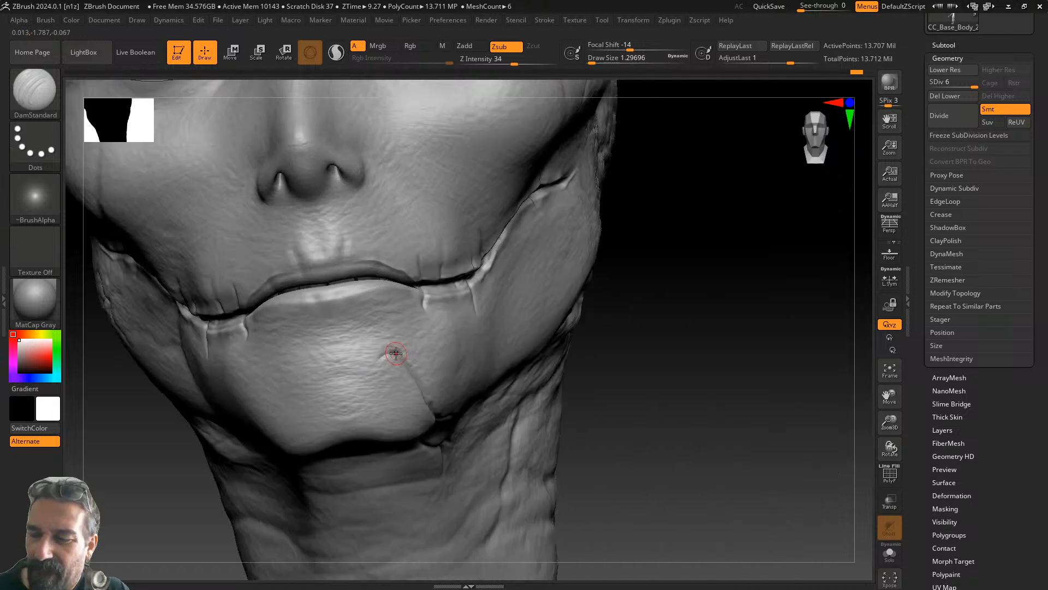
pyautogui.moveTo(381, 342); pyautogui.dragTo(382, 330)
pyautogui.moveTo(646, 307)
pyautogui.mouseDown()
pyautogui.moveTo(664, 313)
pyautogui.moveTo(721, 409)
pyautogui.moveTo(697, 378)
pyautogui.moveTo(762, 382)
pyautogui.moveTo(772, 367)
pyautogui.mouseUp()
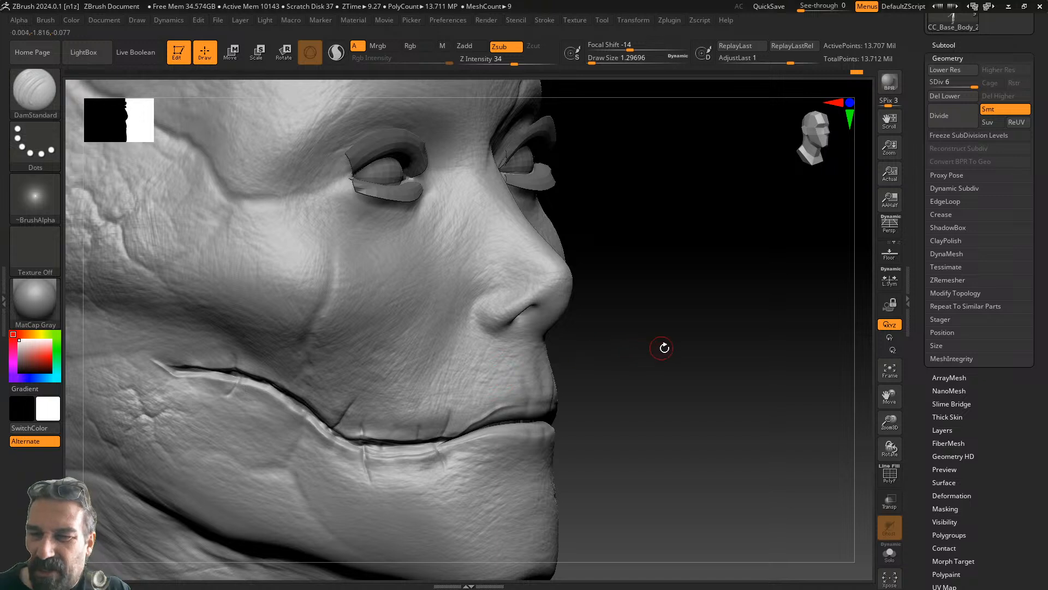
pyautogui.moveTo(649, 345); pyautogui.dragTo(781, 300)
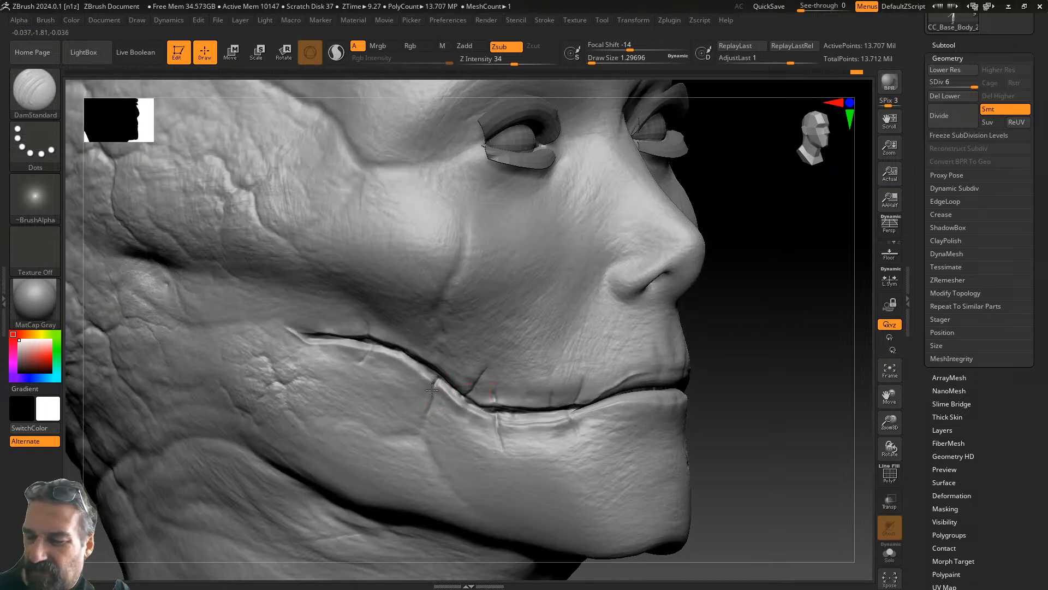
pyautogui.moveTo(367, 345); pyautogui.dragTo(361, 375)
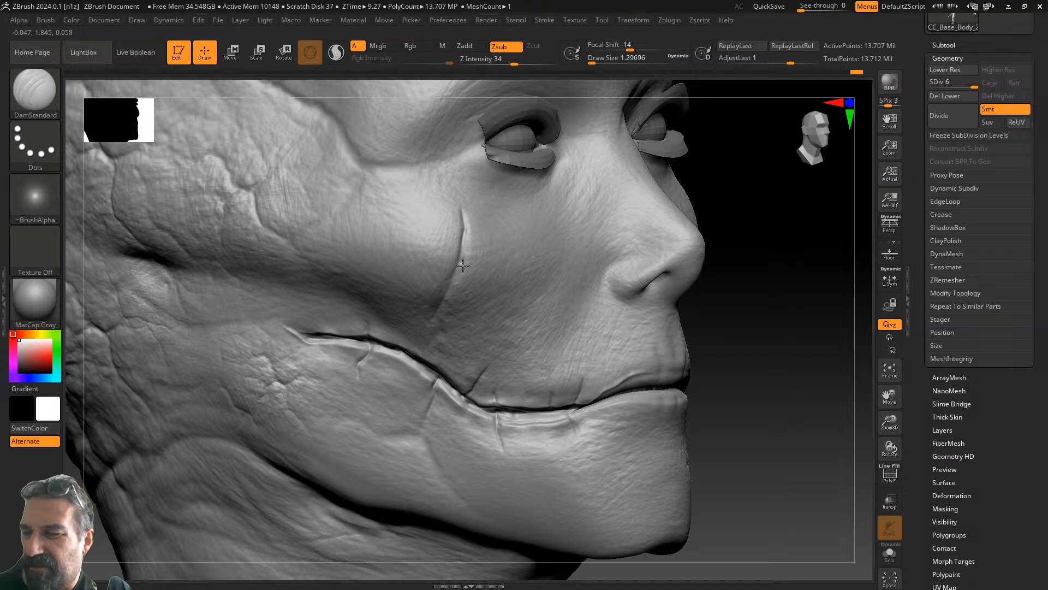
pyautogui.moveTo(462, 224); pyautogui.dragTo(452, 282)
pyautogui.moveTo(470, 312)
pyautogui.mouseDown(button='right')
pyautogui.moveTo(772, 323)
pyautogui.moveTo(751, 312)
pyautogui.mouseUp(button='right')
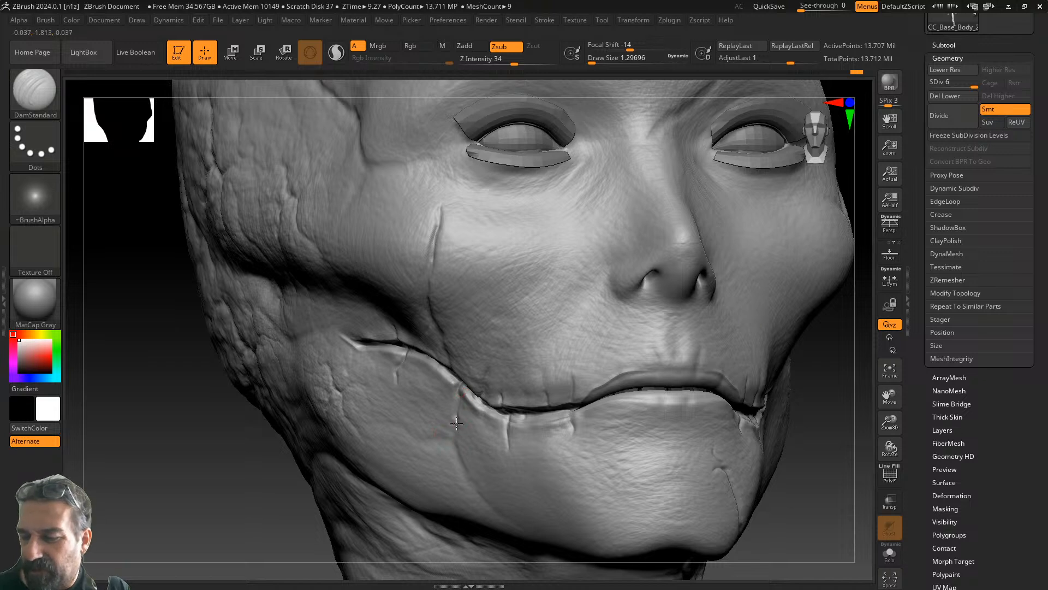
pyautogui.moveTo(485, 491); pyautogui.dragTo(524, 531)
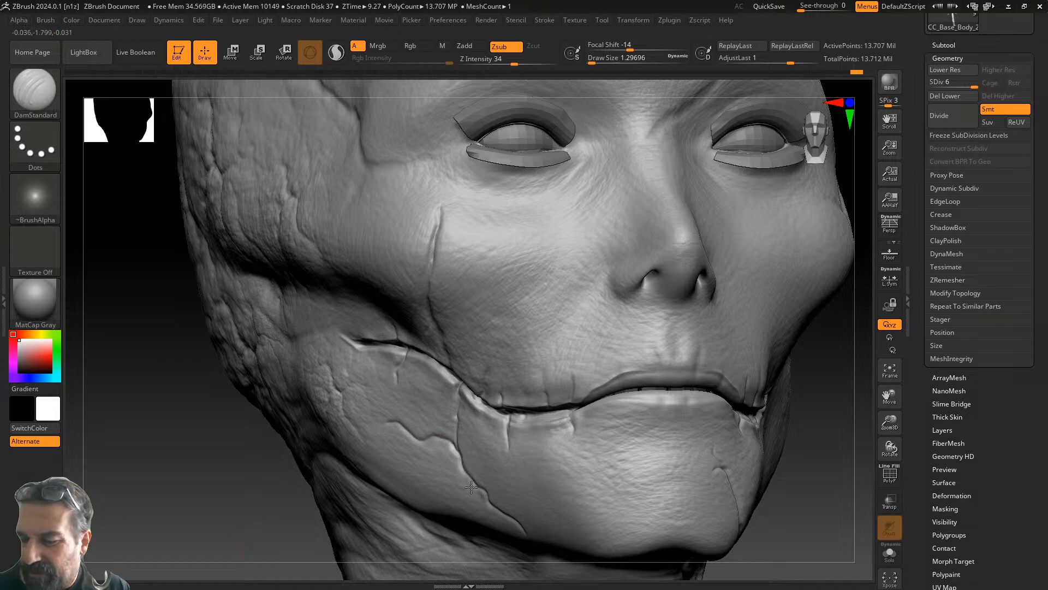
pyautogui.keyDown('alt'); pyautogui.moveTo(833, 437); pyautogui.dragTo(631, 535); pyautogui.keyUp('alt')
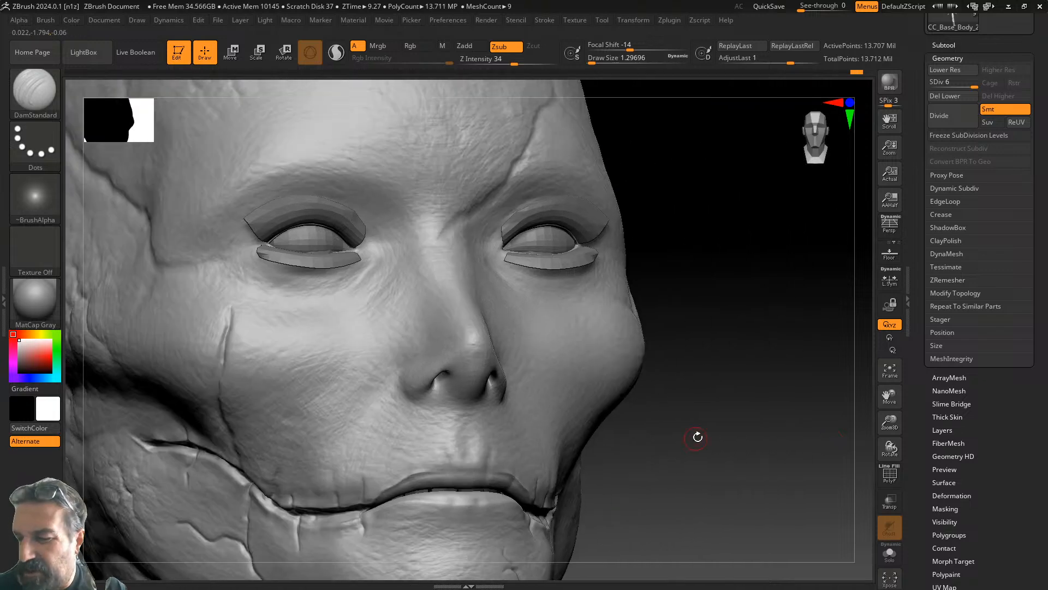
pyautogui.keyDown('alt'); pyautogui.moveTo(710, 423); pyautogui.dragTo(727, 490); pyautogui.keyUp('alt')
pyautogui.keyDown('alt'); pyautogui.moveTo(744, 427); pyautogui.dragTo(807, 486); pyautogui.keyUp('alt')
pyautogui.moveTo(737, 325); pyautogui.dragTo(803, 341)
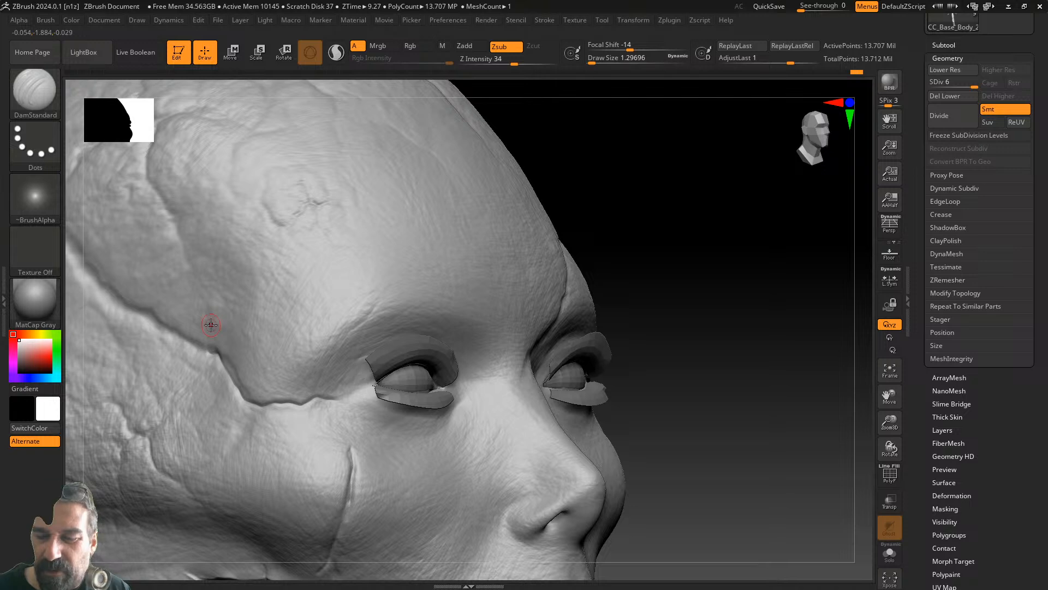
# - Carve a crack along the brow groove to the temple, then view the forehead from the front
pyautogui.keyDown('alt'); pyautogui.moveTo(683, 265); pyautogui.dragTo(886, 305); pyautogui.keyUp('alt')
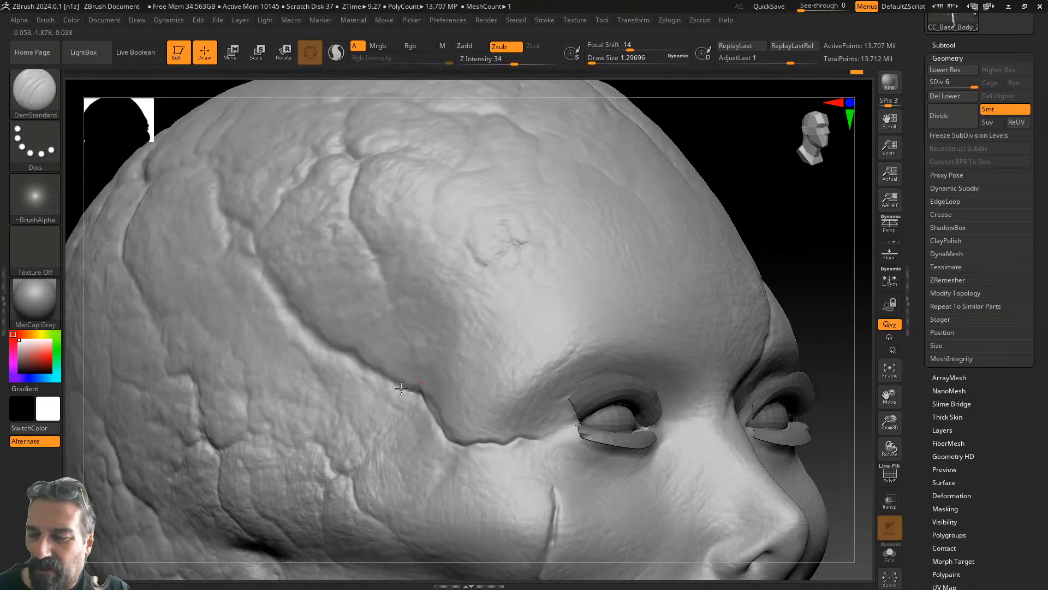
pyautogui.moveTo(324, 346)
pyautogui.mouseDown()
pyautogui.moveTo(262, 270)
pyautogui.moveTo(247, 216)
pyautogui.mouseUp()
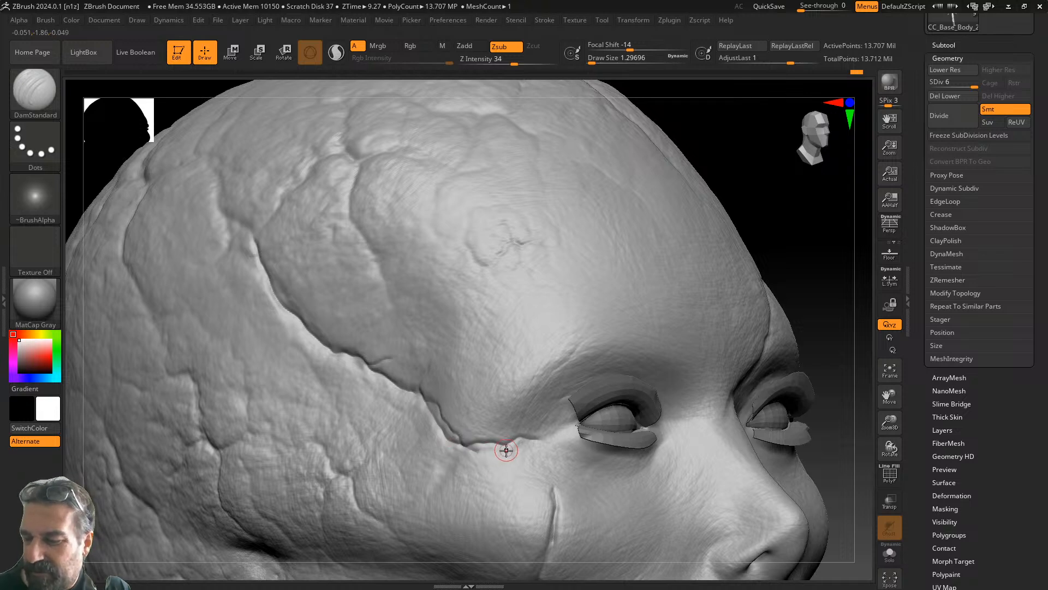
pyautogui.moveTo(827, 328); pyautogui.dragTo(803, 339)
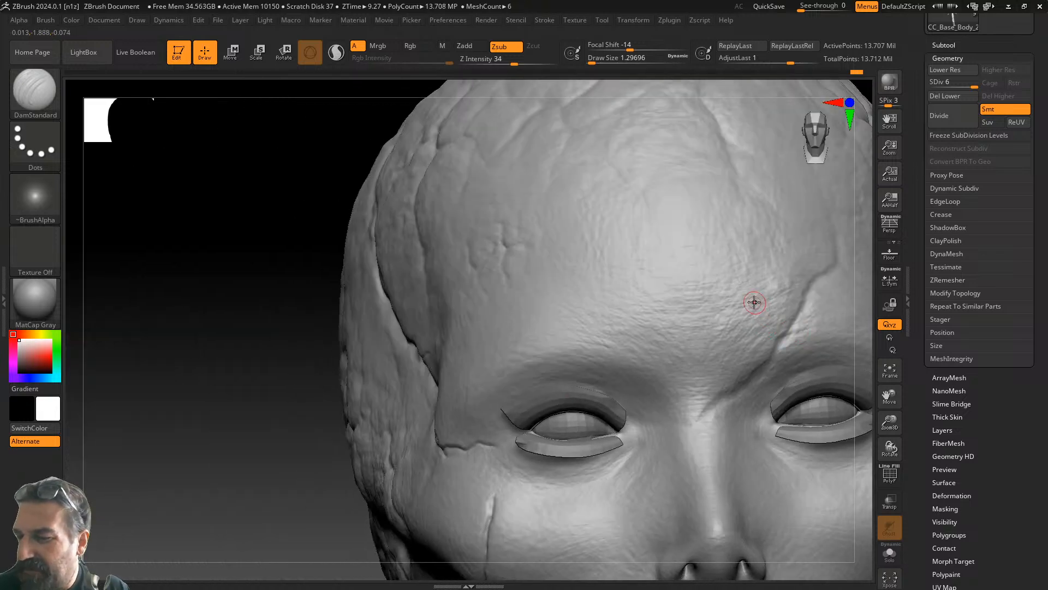
pyautogui.moveTo(225, 423); pyautogui.dragTo(230, 497)
pyautogui.moveTo(864, 358); pyautogui.dragTo(833, 363)
pyautogui.moveTo(329, 437); pyautogui.dragTo(140, 367)
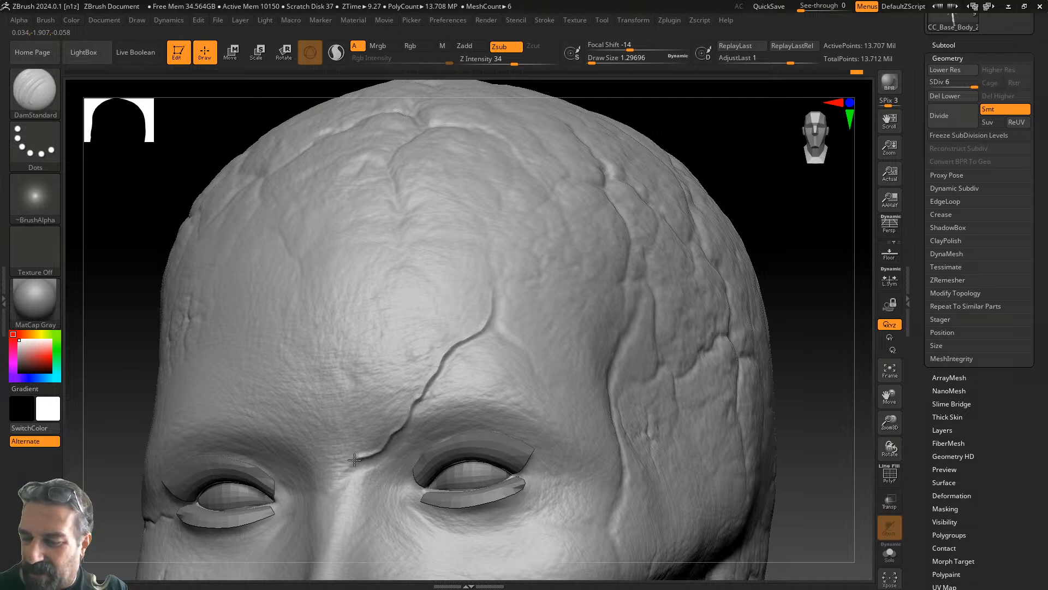
# - Extend the forehead crack upward and carve a thin branch joining it
pyautogui.moveTo(495, 292); pyautogui.dragTo(495, 302)
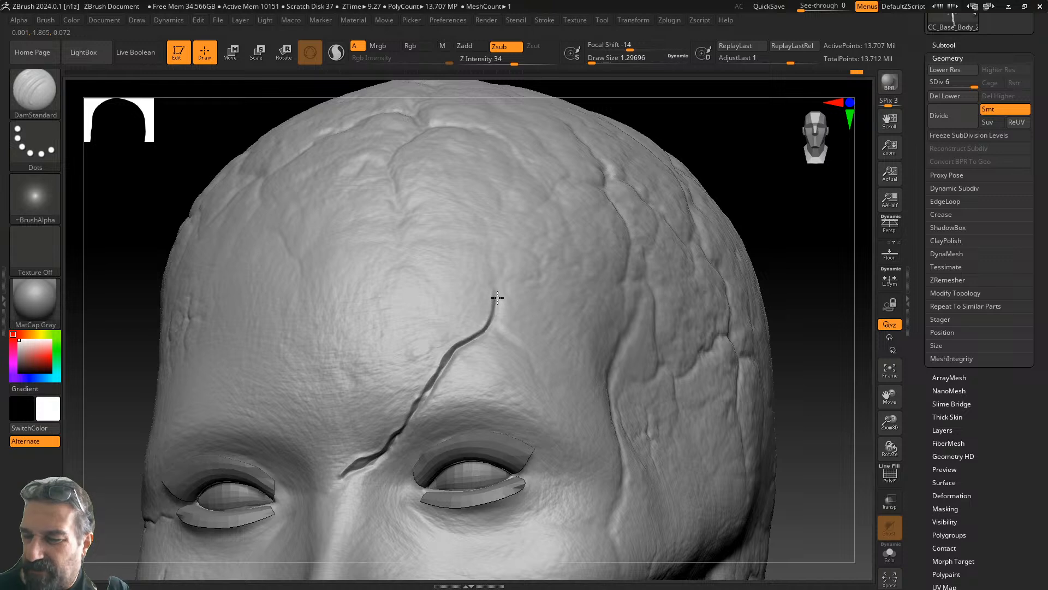
pyautogui.moveTo(491, 267); pyautogui.dragTo(486, 231)
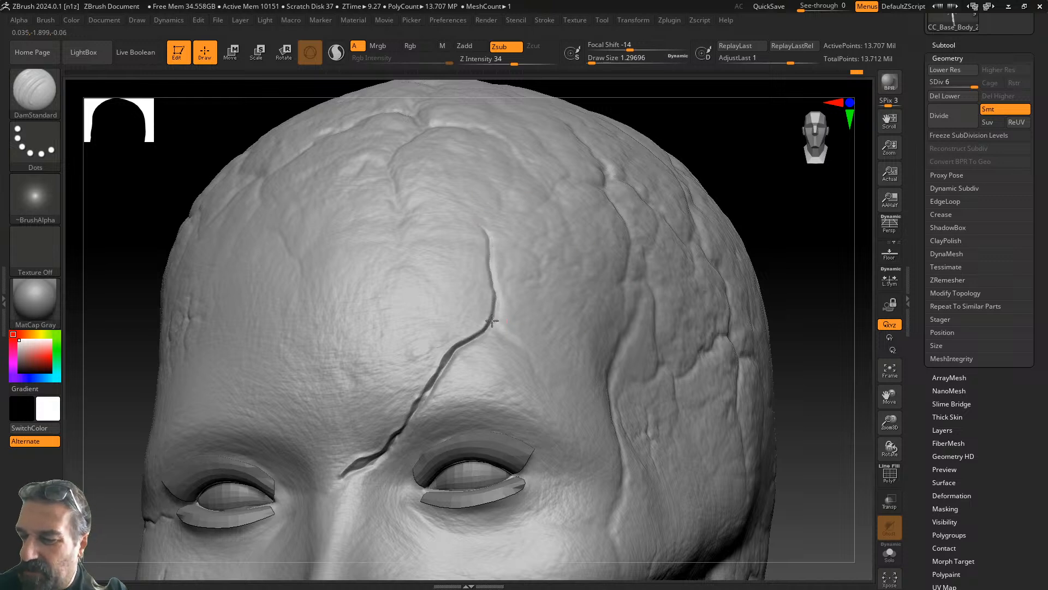
pyautogui.moveTo(520, 345)
pyautogui.mouseDown()
pyautogui.moveTo(493, 322)
pyautogui.moveTo(510, 337)
pyautogui.mouseUp()
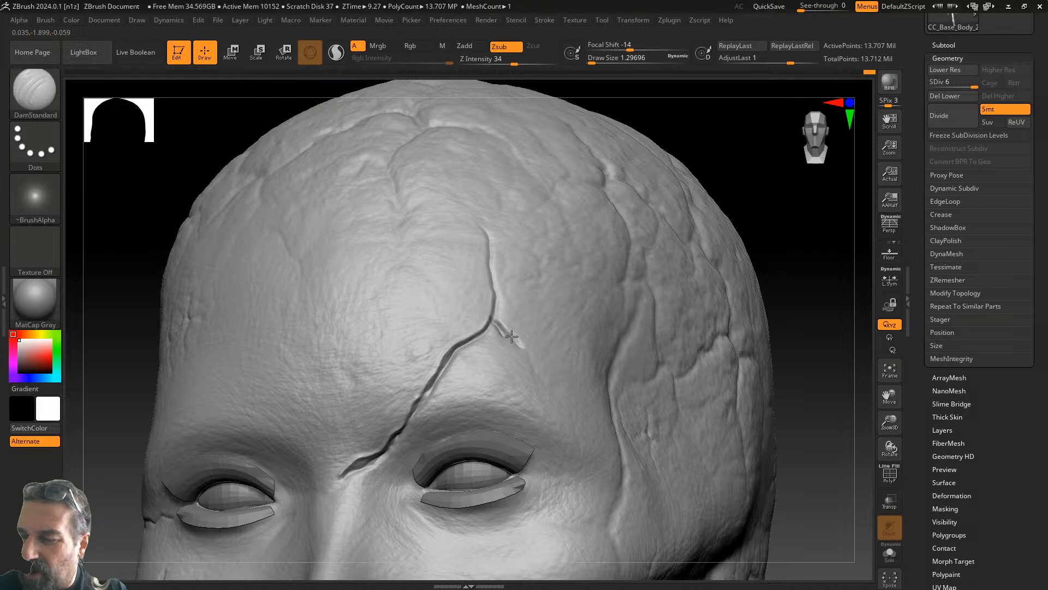
pyautogui.keyDown('alt'); pyautogui.moveTo(807, 364); pyautogui.dragTo(730, 211); pyautogui.keyUp('alt')
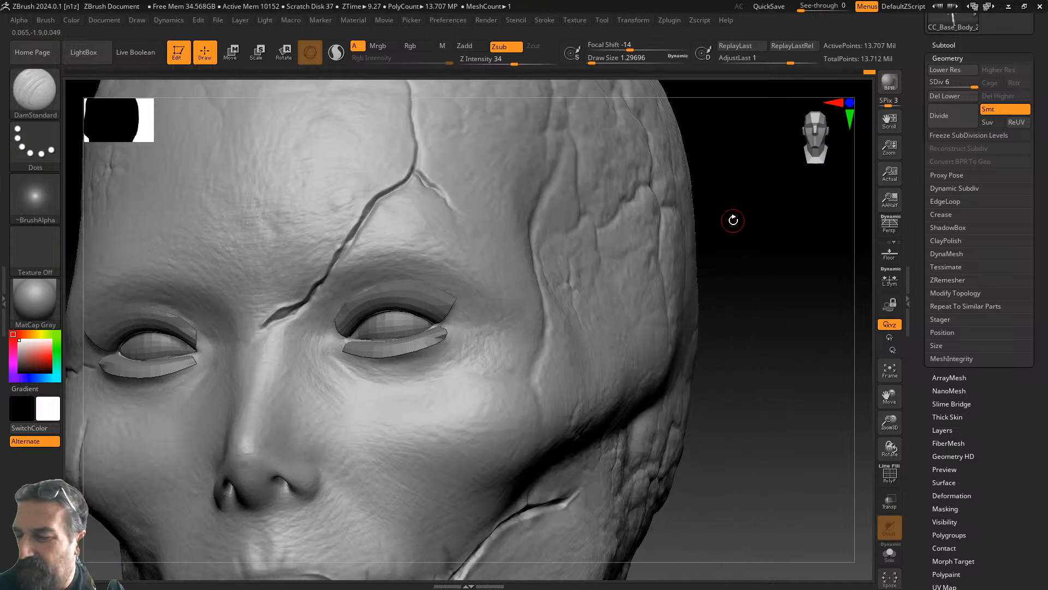
# - Set Draw Size to about 3.67 and deepen the temple crease down toward the eye
pyautogui.moveTo(786, 243); pyautogui.dragTo(714, 278)
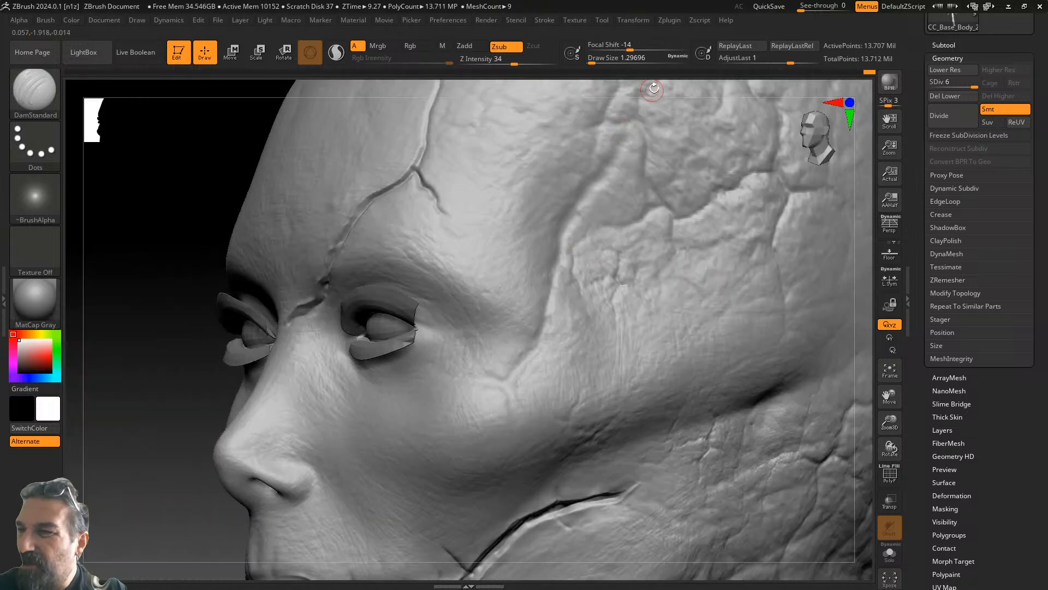
pyautogui.click(599, 60)
pyautogui.click(600, 61)
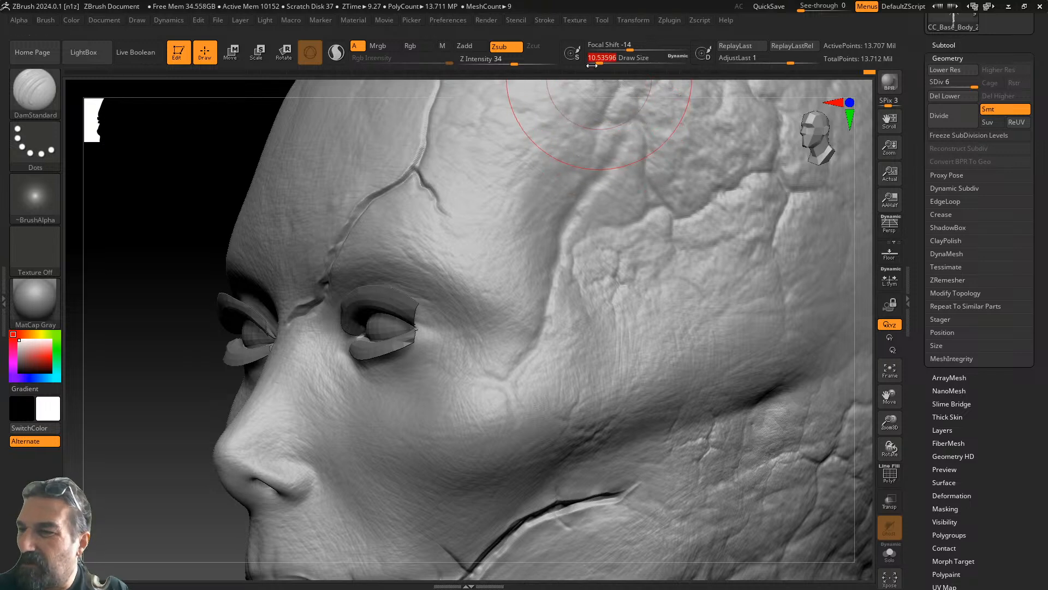
pyautogui.click(591, 63)
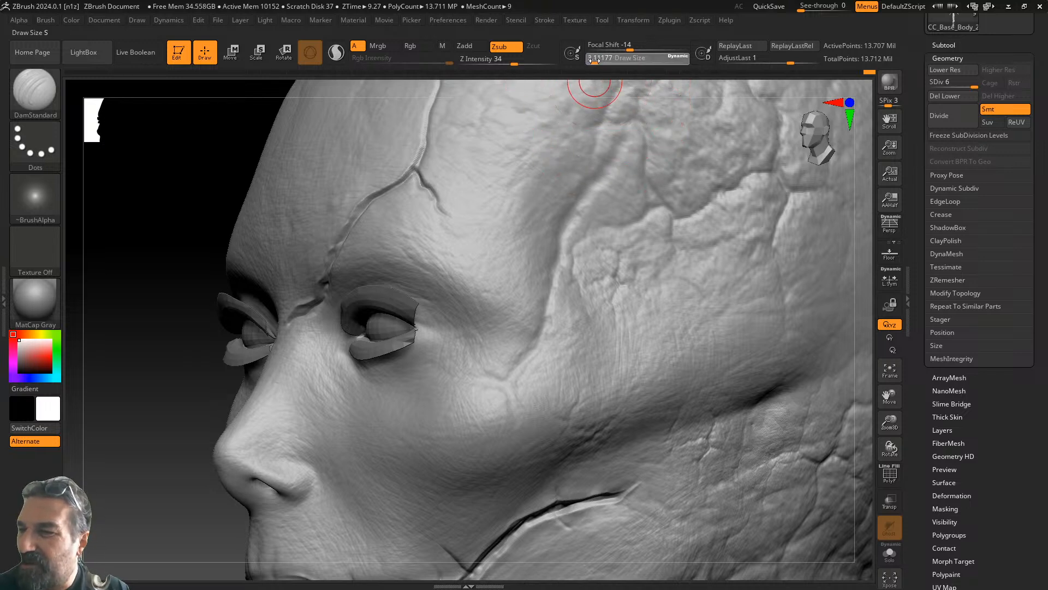
pyautogui.moveTo(614, 114)
pyautogui.mouseDown()
pyautogui.moveTo(619, 139)
pyautogui.moveTo(586, 188)
pyautogui.moveTo(534, 349)
pyautogui.moveTo(506, 381)
pyautogui.moveTo(519, 437)
pyautogui.mouseUp()
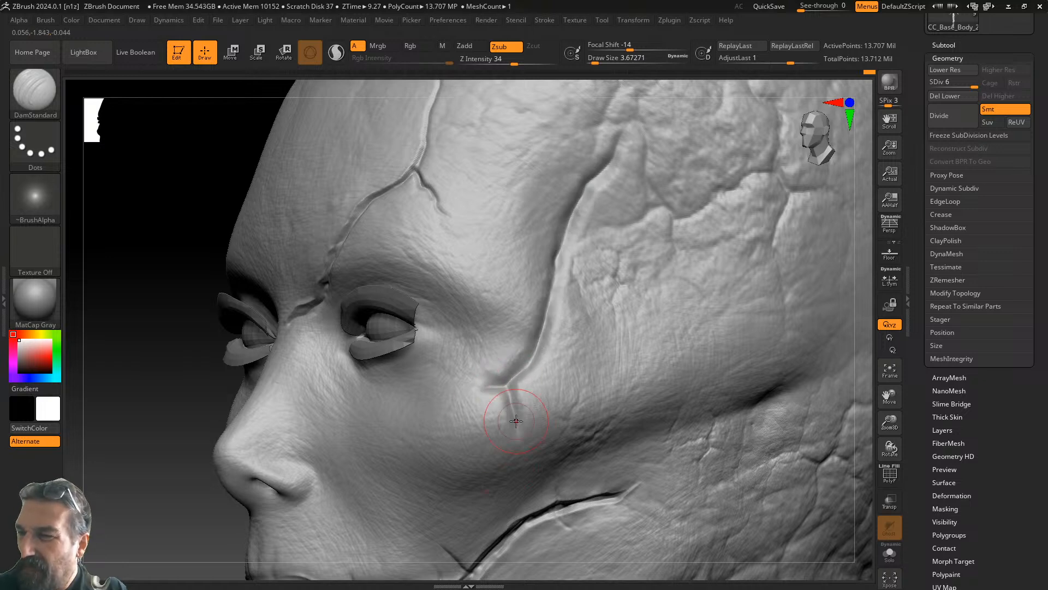
# - Reset Draw Size to about 3.1 and sharpen the temple crease along its full length
pyautogui.click(598, 61)
pyautogui.moveTo(598, 61); pyautogui.dragTo(592, 61)
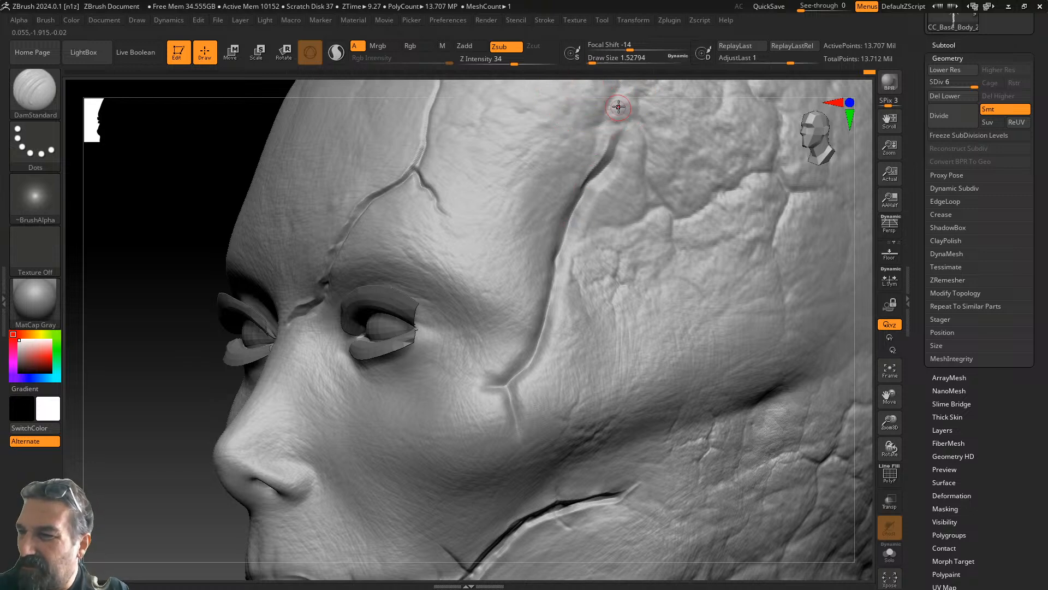
pyautogui.click(599, 61)
pyautogui.moveTo(598, 61); pyautogui.dragTo(594, 61)
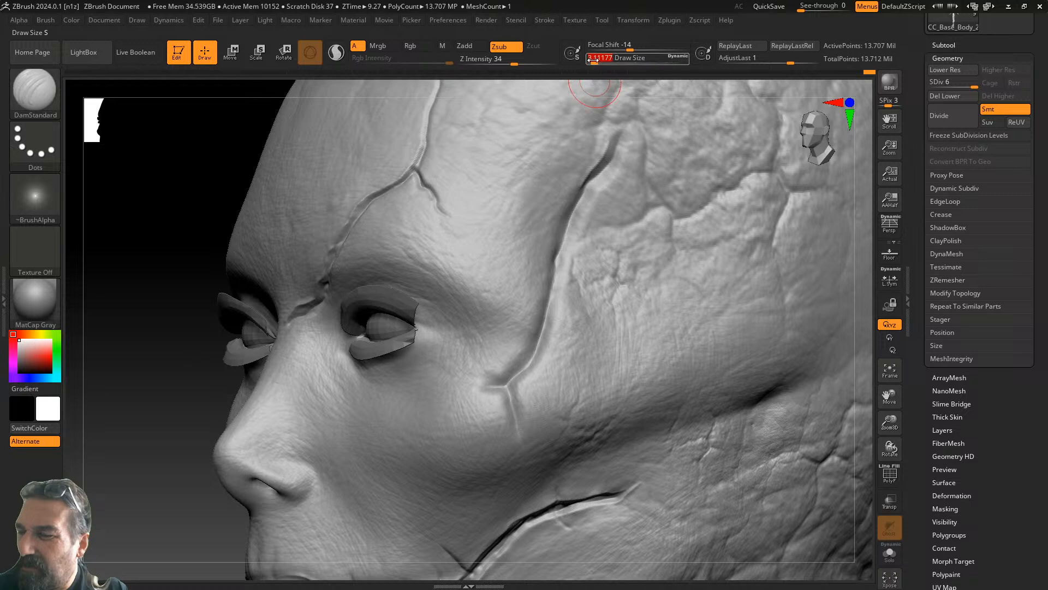
pyautogui.moveTo(617, 126)
pyautogui.mouseDown()
pyautogui.moveTo(549, 266)
pyautogui.moveTo(538, 344)
pyautogui.moveTo(519, 369)
pyautogui.moveTo(468, 389)
pyautogui.mouseUp()
pyautogui.moveTo(542, 338)
pyautogui.keyDown('shift'); pyautogui.mouseDown()
pyautogui.moveTo(494, 392)
pyautogui.moveTo(515, 397)
pyautogui.mouseUp(); pyautogui.keyUp('shift')
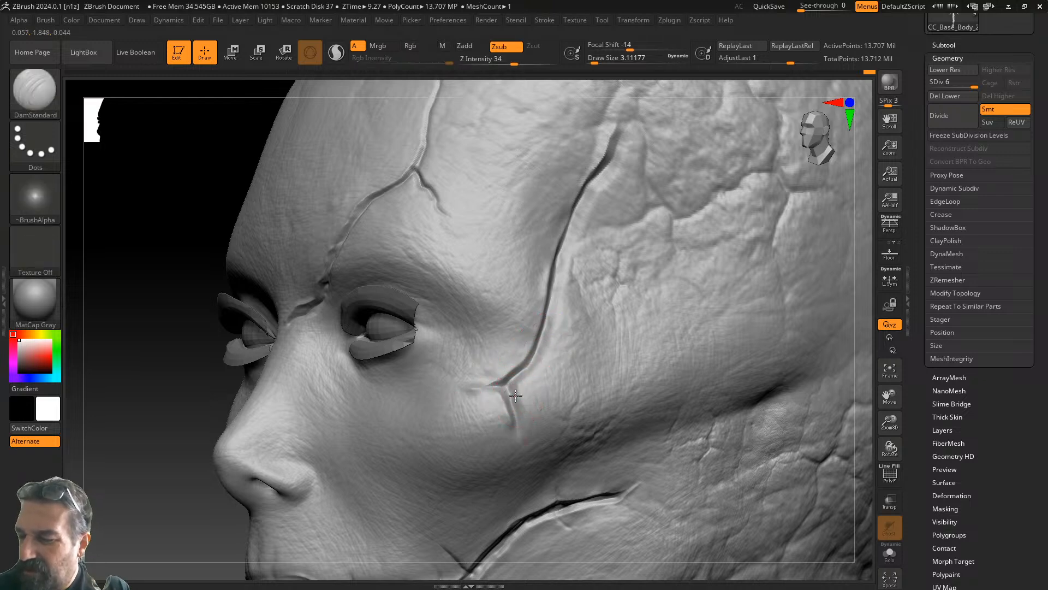
pyautogui.moveTo(542, 352)
pyautogui.mouseDown()
pyautogui.moveTo(580, 199)
pyautogui.moveTo(633, 123)
pyautogui.moveTo(653, 114)
pyautogui.mouseUp()
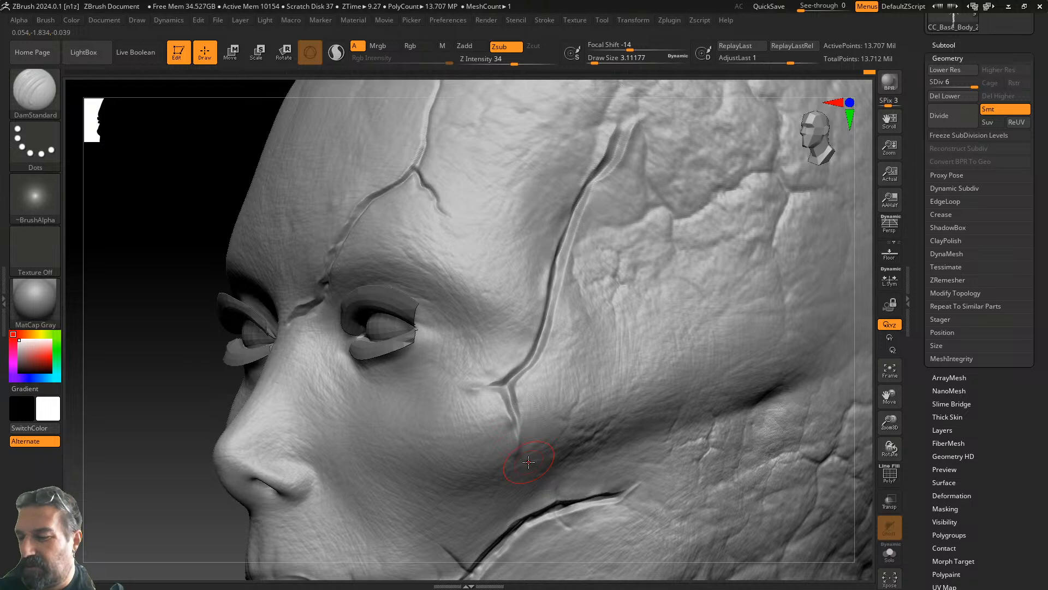
pyautogui.moveTo(188, 516); pyautogui.dragTo(218, 509)
pyautogui.keyDown('alt'); pyautogui.moveTo(760, 419); pyautogui.dragTo(836, 219); pyautogui.keyUp('alt')
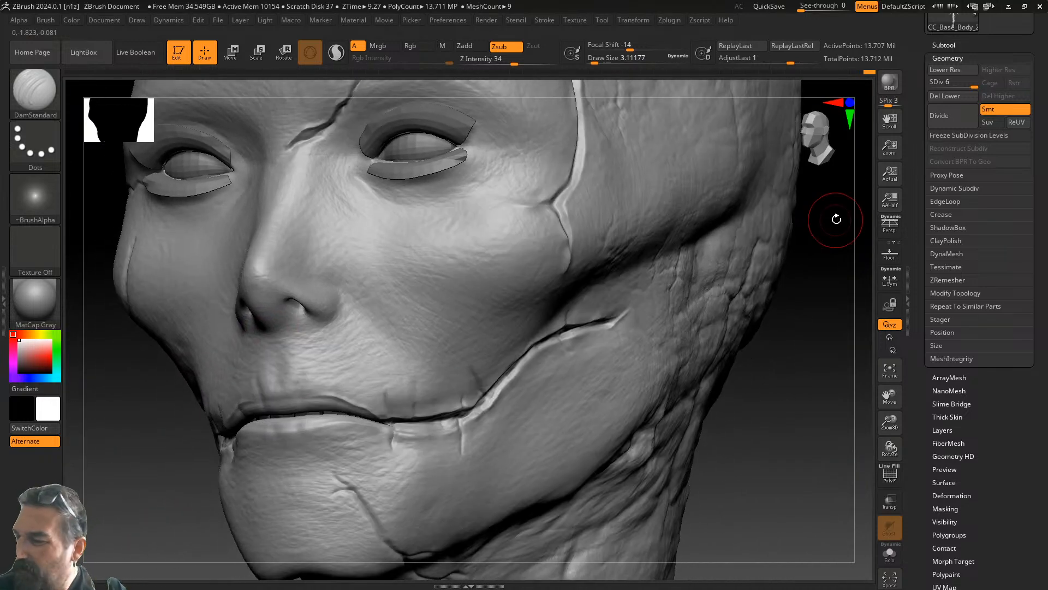
# - Orbit around the cracked head from front to left profile, then zoom and frame the eyes
pyautogui.moveTo(893, 420); pyautogui.dragTo(885, 374)
pyautogui.moveTo(726, 385); pyautogui.dragTo(676, 365)
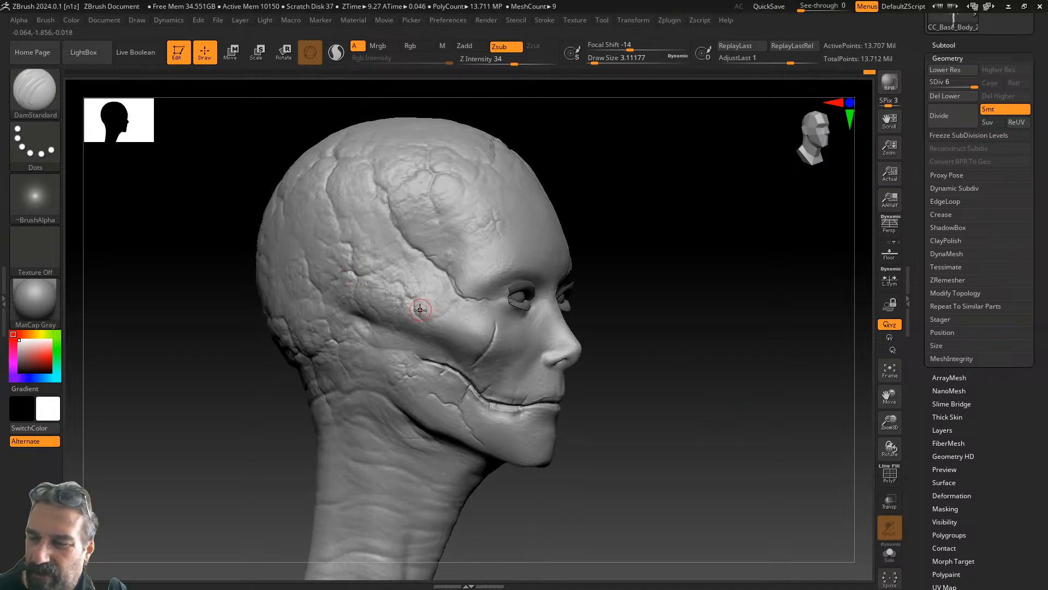
pyautogui.moveTo(608, 267); pyautogui.dragTo(667, 276)
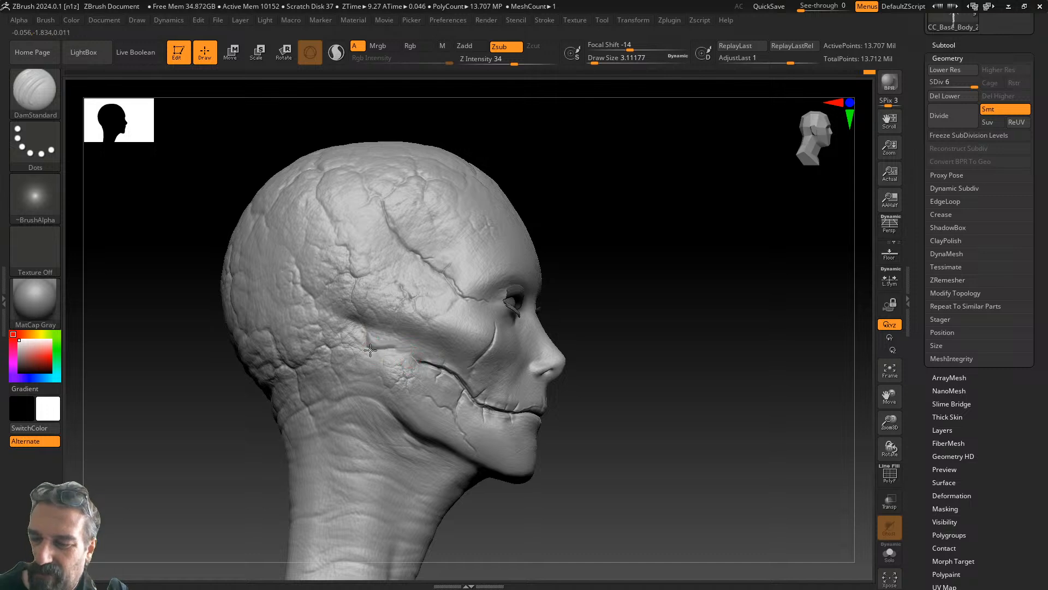
pyautogui.moveTo(624, 319); pyautogui.dragTo(666, 330)
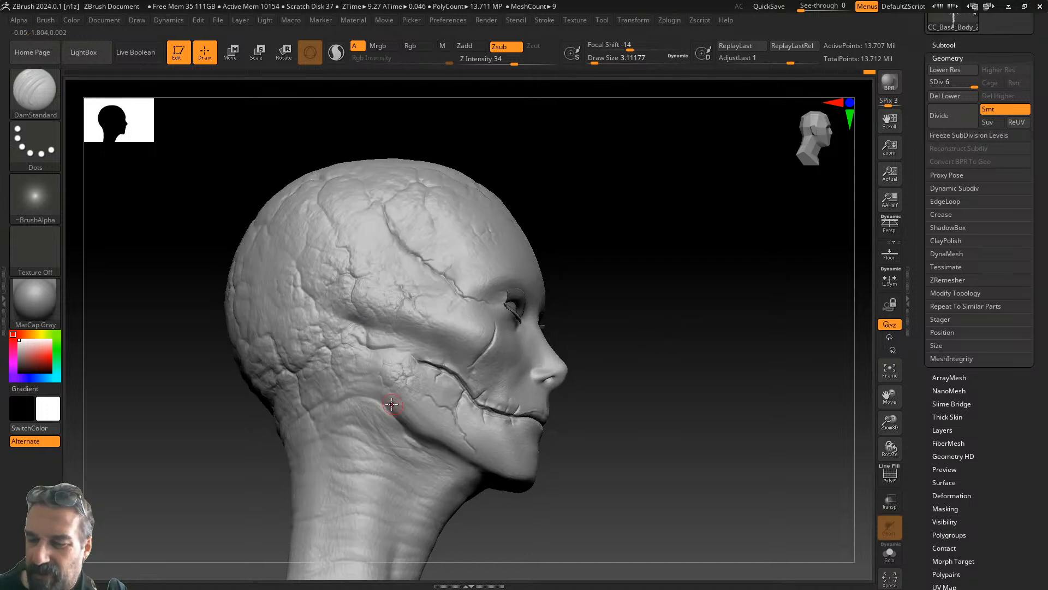
pyautogui.moveTo(692, 363)
pyautogui.mouseDown()
pyautogui.moveTo(625, 381)
pyautogui.moveTo(615, 367)
pyautogui.moveTo(652, 372)
pyautogui.moveTo(610, 335)
pyautogui.mouseUp()
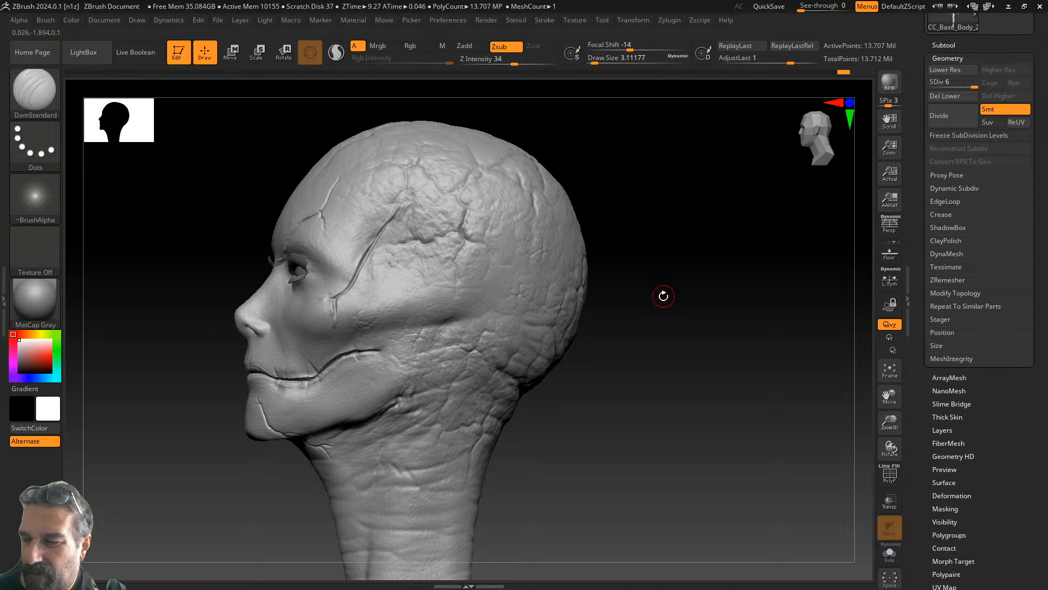
pyautogui.moveTo(662, 292); pyautogui.dragTo(629, 279)
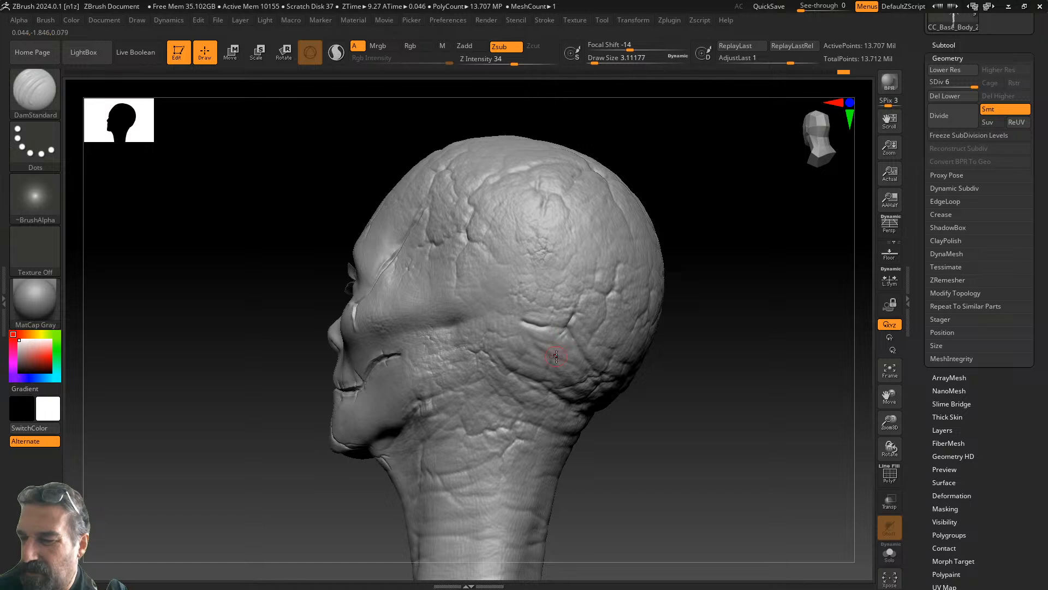
pyautogui.moveTo(644, 380); pyautogui.dragTo(669, 401)
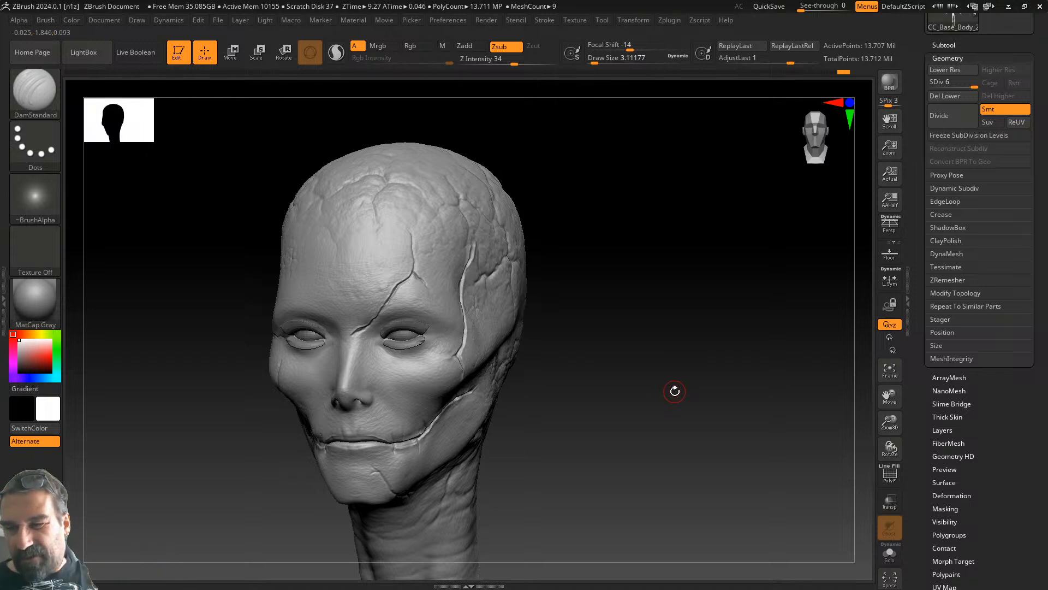
pyautogui.moveTo(598, 251); pyautogui.dragTo(635, 242)
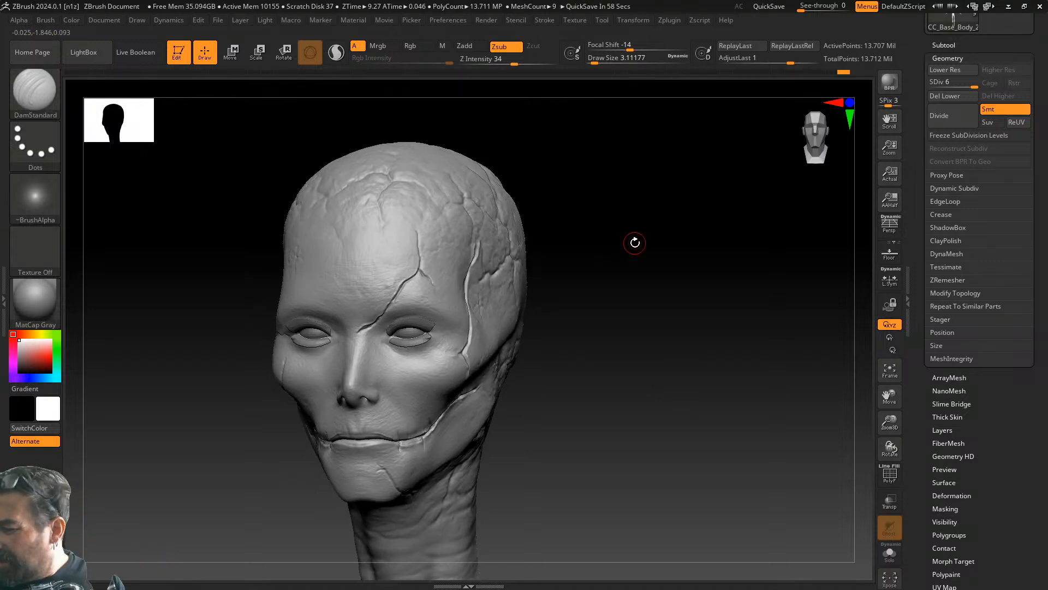
pyautogui.moveTo(894, 425); pyautogui.dragTo(891, 458)
pyautogui.keyDown('alt'); pyautogui.moveTo(636, 376); pyautogui.dragTo(873, 353); pyautogui.keyUp('alt')
pyautogui.keyDown('alt'); pyautogui.moveTo(798, 348); pyautogui.dragTo(760, 298); pyautogui.keyUp('alt')
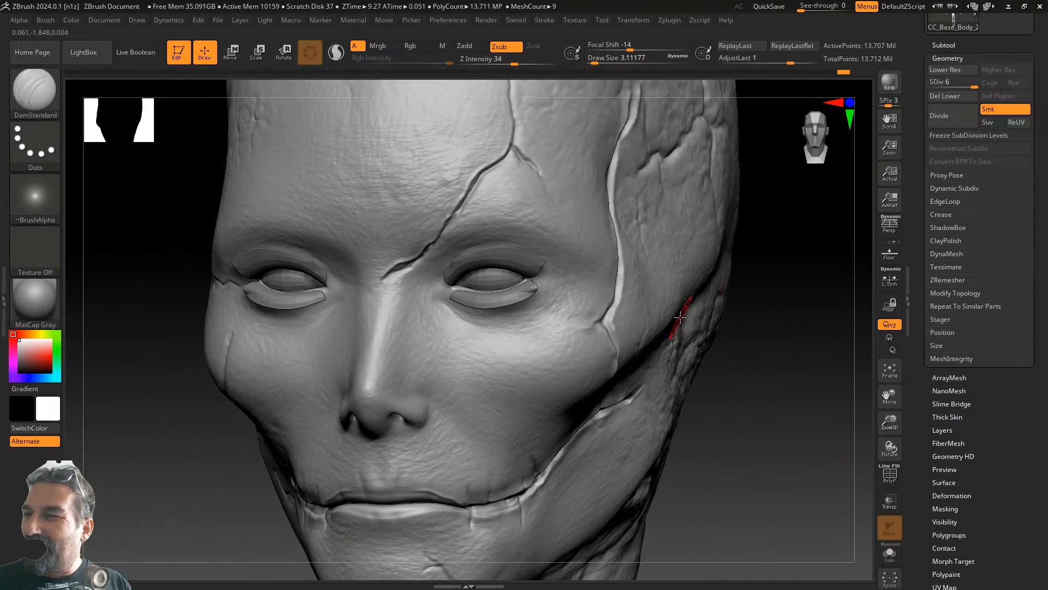
# - Lower Z Intensity from 34 and shrink Draw Size, framing the lips up close from the front
pyautogui.moveTo(513, 59); pyautogui.dragTo(499, 59)
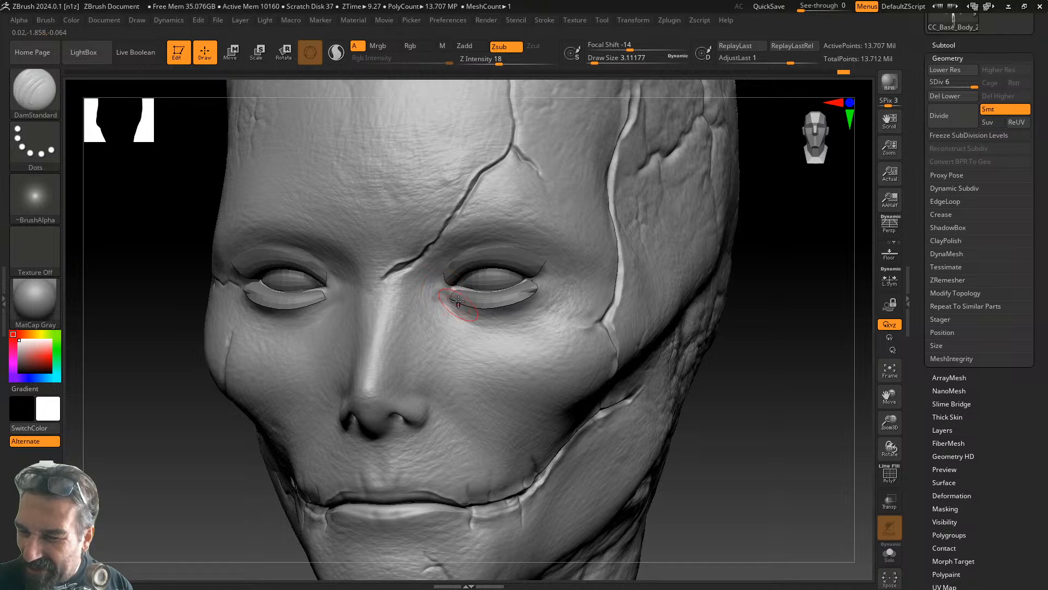
pyautogui.keyDown('shift'); pyautogui.moveTo(711, 246); pyautogui.dragTo(760, 245, button='right'); pyautogui.keyUp('shift')
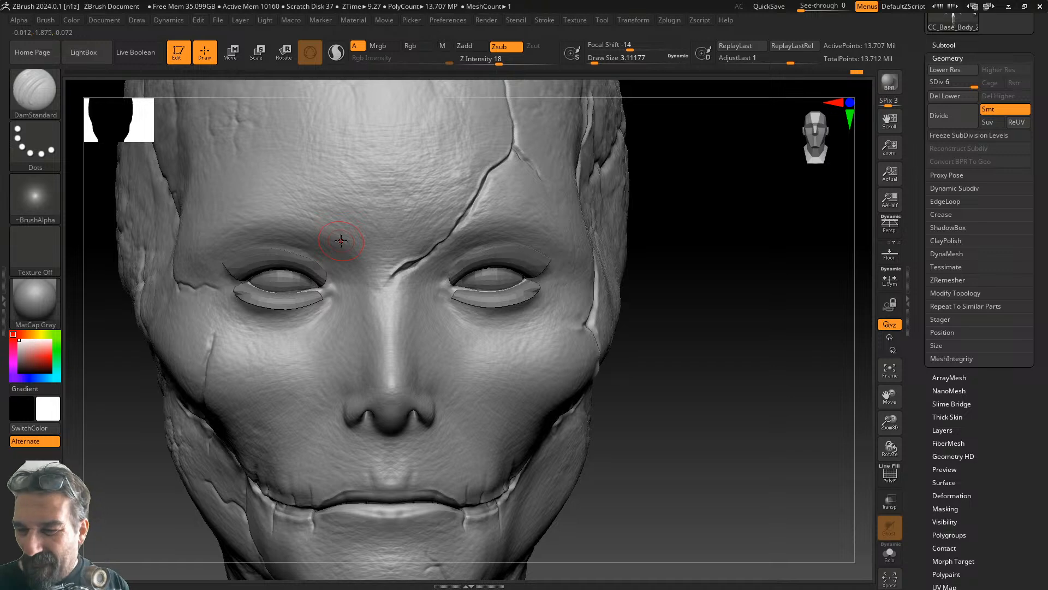
pyautogui.moveTo(726, 287); pyautogui.dragTo(730, 272)
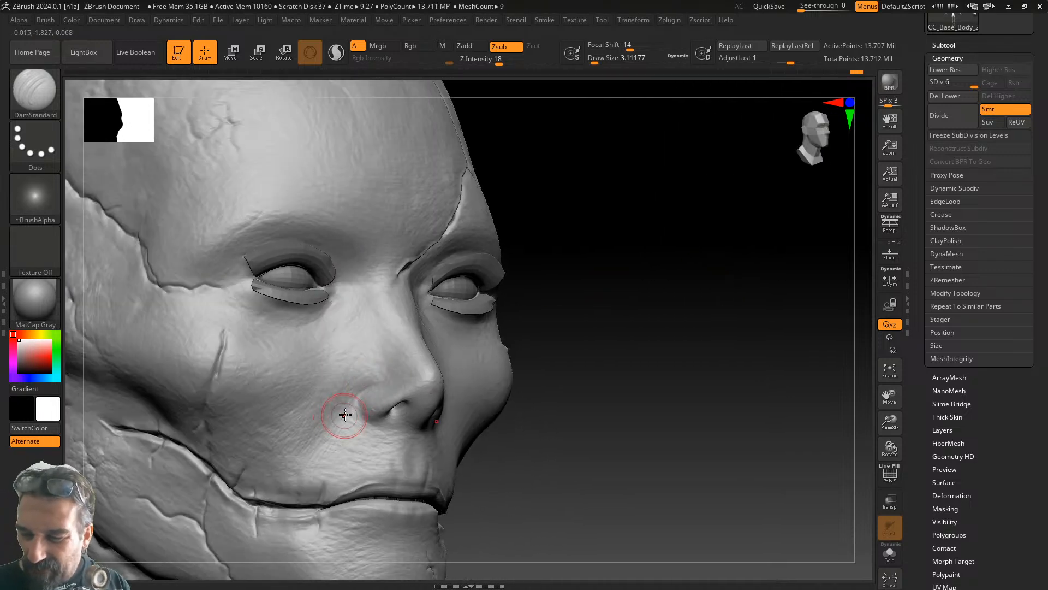
pyautogui.moveTo(606, 281); pyautogui.dragTo(616, 321)
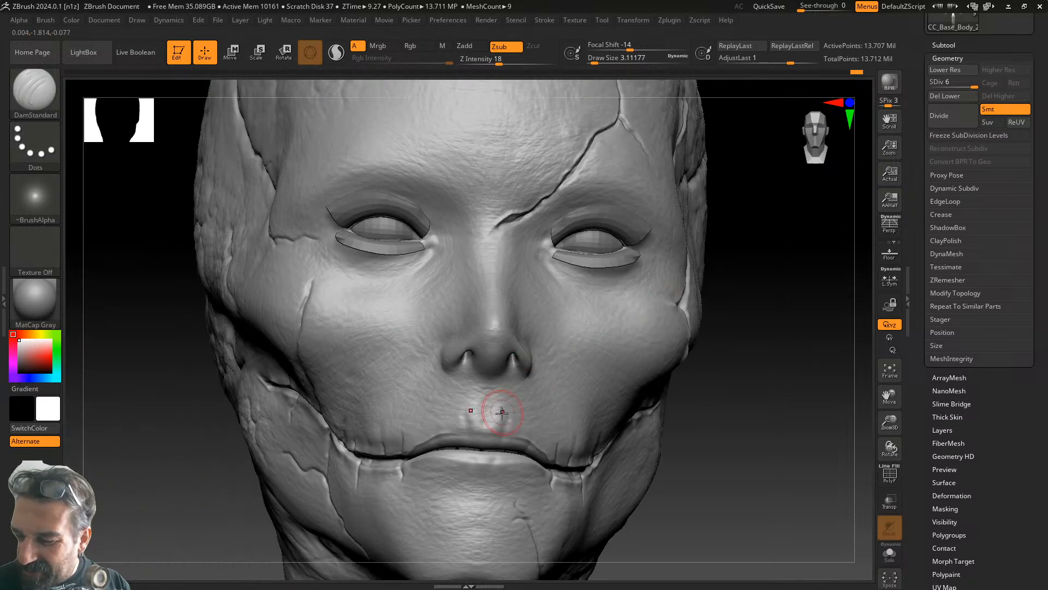
pyautogui.moveTo(675, 361); pyautogui.dragTo(728, 314)
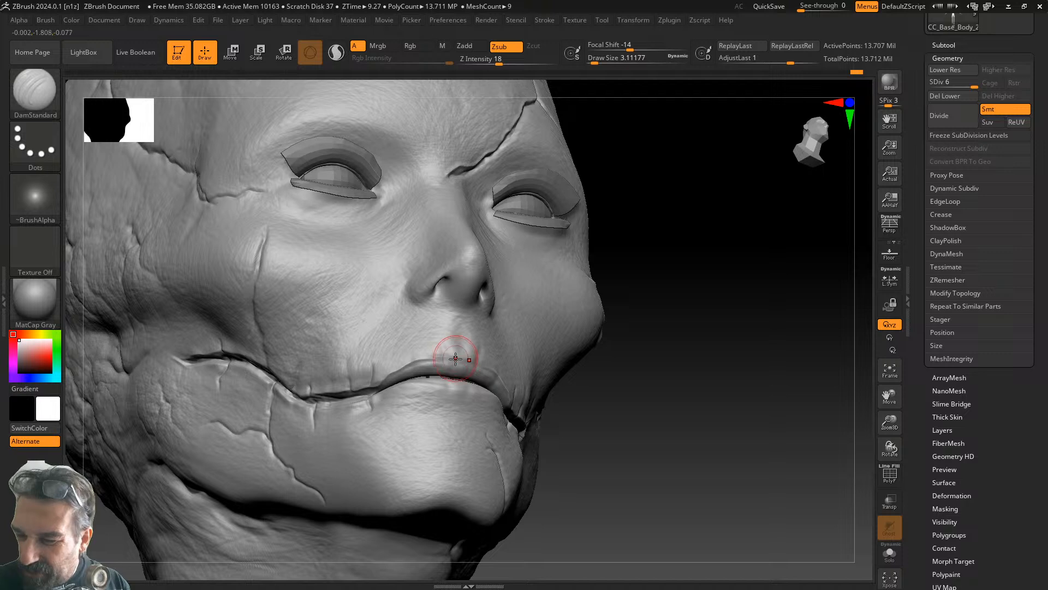
pyautogui.moveTo(596, 59); pyautogui.dragTo(591, 59)
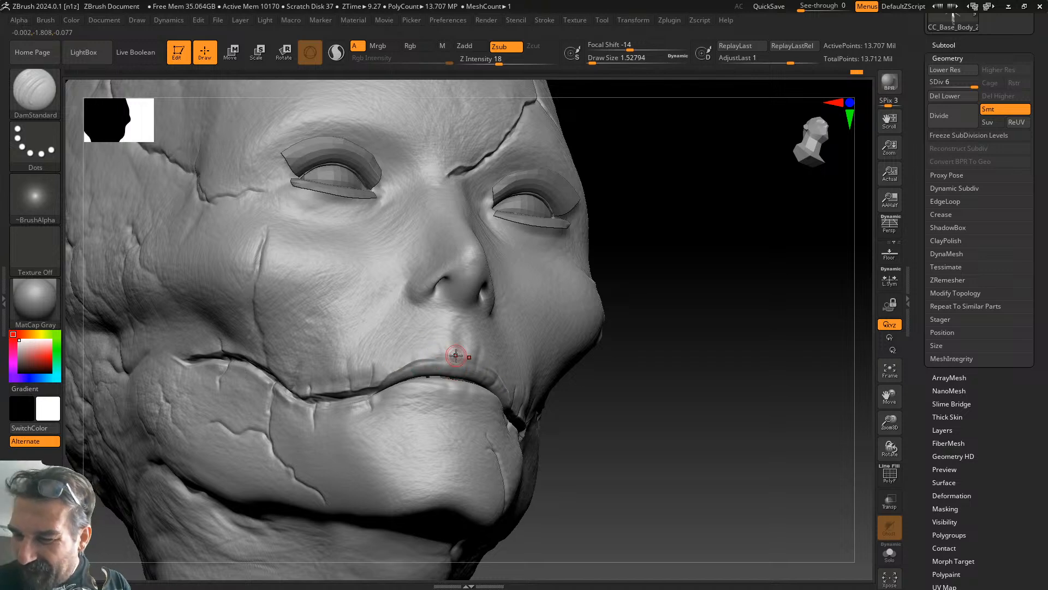
pyautogui.moveTo(894, 425); pyautogui.dragTo(892, 458)
pyautogui.moveTo(720, 304)
pyautogui.mouseDown()
pyautogui.moveTo(788, 365)
pyautogui.moveTo(475, 385)
pyautogui.mouseUp()
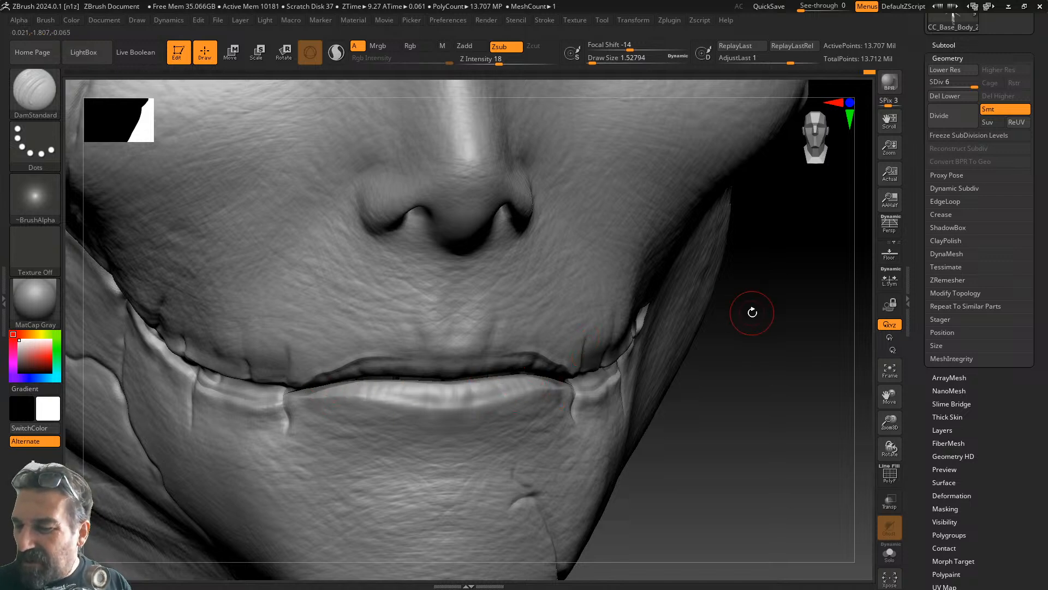
# - Set Draw Size to 1 and Z Intensity to 20, then carve fine upper-lip detail
pyautogui.moveTo(745, 310); pyautogui.dragTo(748, 291)
pyautogui.moveTo(593, 60); pyautogui.dragTo(589, 59)
pyautogui.click(589, 59)
pyautogui.moveTo(777, 289); pyautogui.dragTo(749, 252)
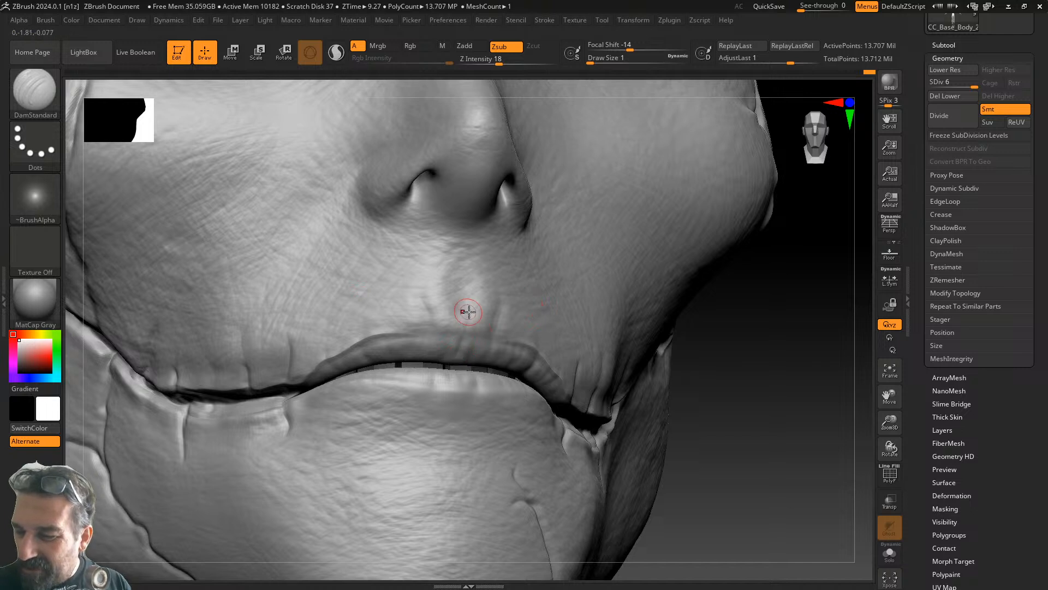
pyautogui.hotkey('ctrl', 'z')
pyautogui.hotkey('ctrl', 'z')
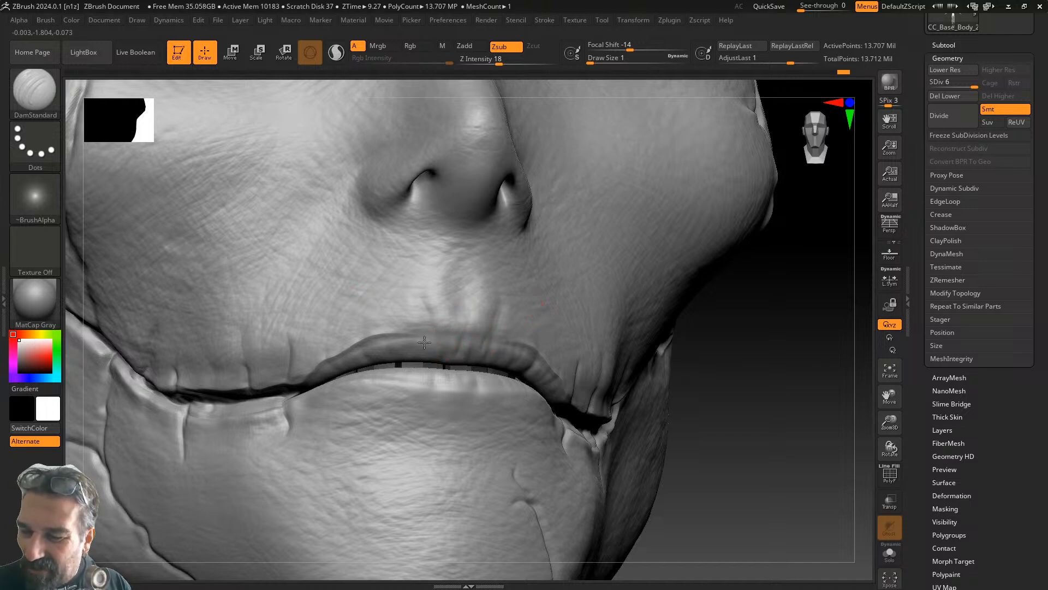
pyautogui.click(499, 60)
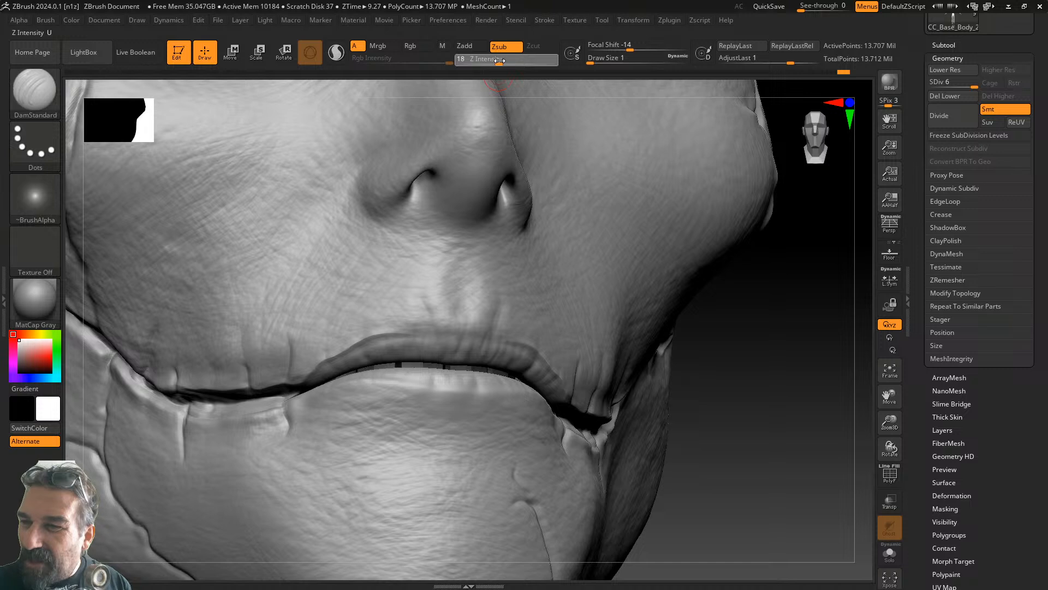
pyautogui.moveTo(503, 59); pyautogui.dragTo(501, 60)
pyautogui.moveTo(408, 352); pyautogui.dragTo(405, 323)
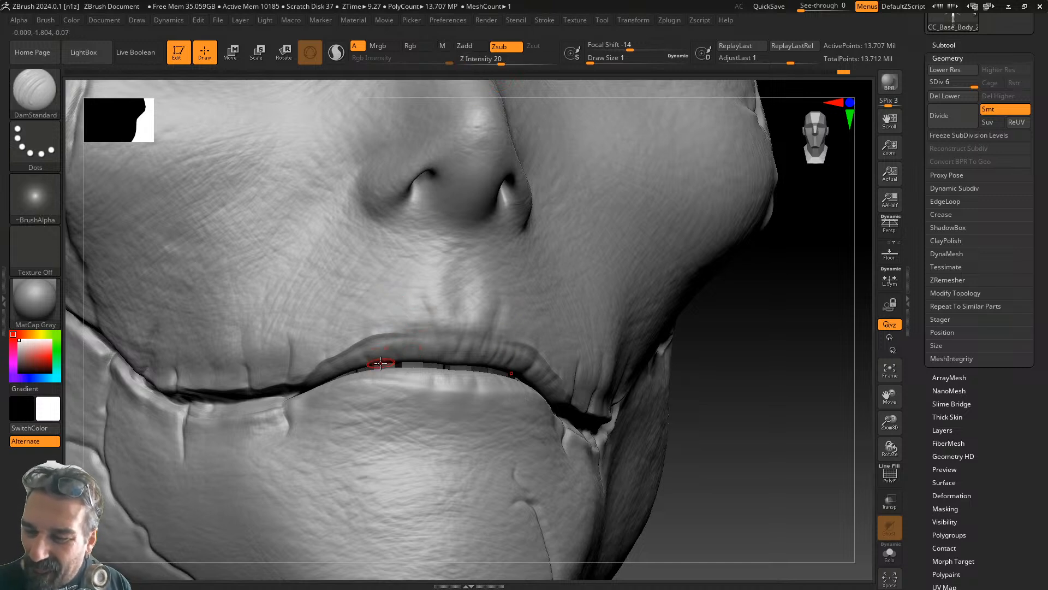
# - Lower Z Intensity to 8 and add fine creases along the upper-lip edge
pyautogui.moveTo(500, 59); pyautogui.dragTo(511, 59)
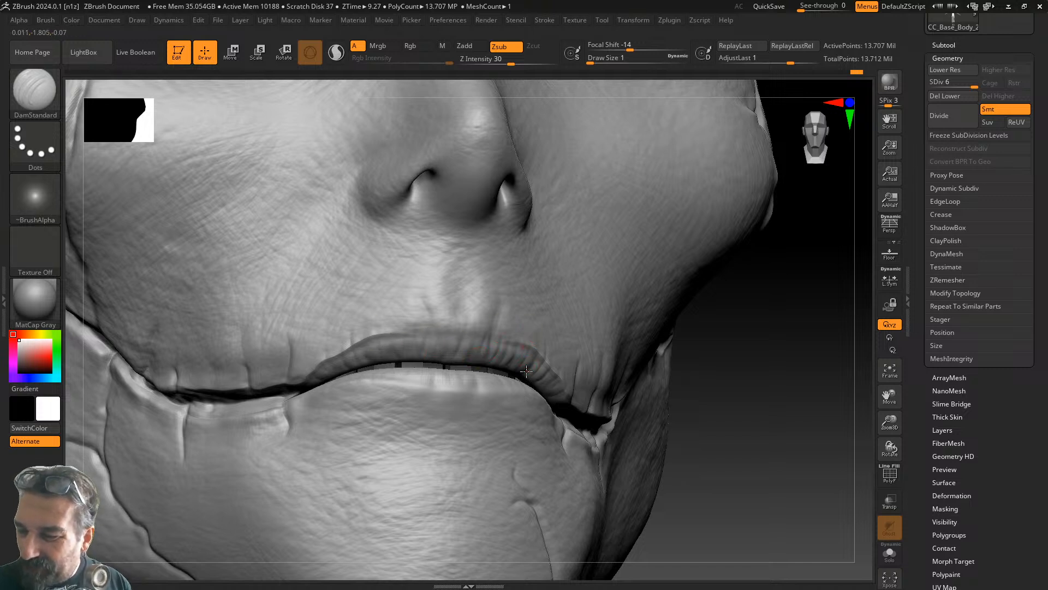
pyautogui.moveTo(690, 310); pyautogui.dragTo(610, 340)
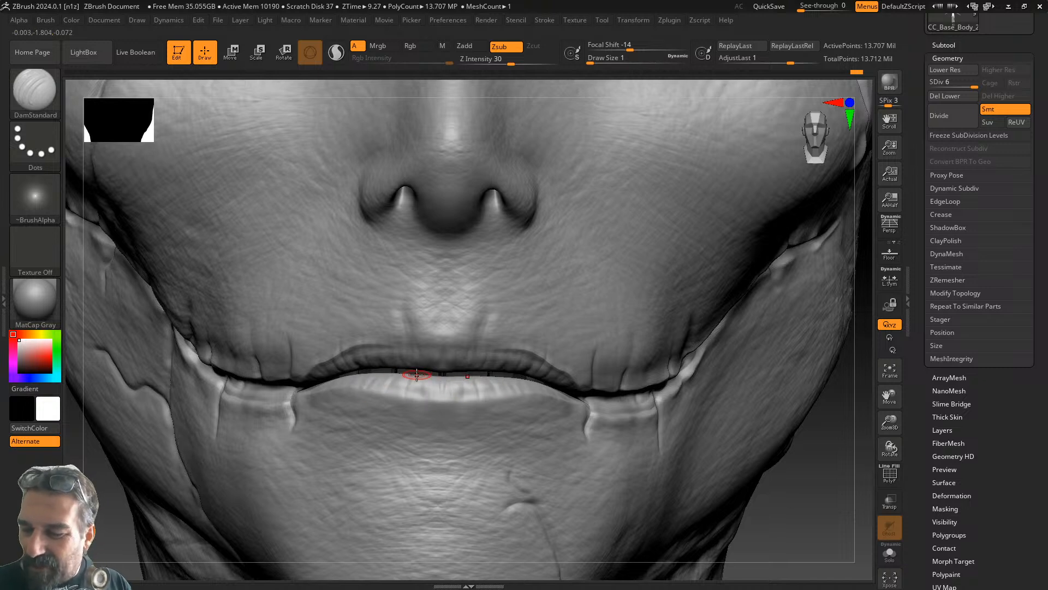
pyautogui.moveTo(845, 389); pyautogui.dragTo(771, 390)
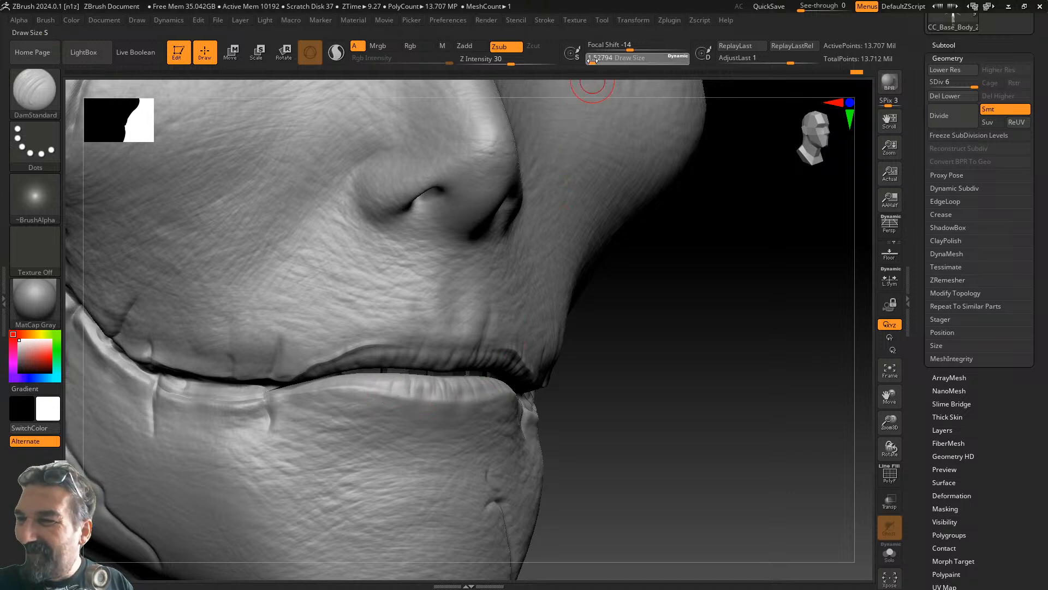
pyautogui.moveTo(506, 60); pyautogui.dragTo(486, 60)
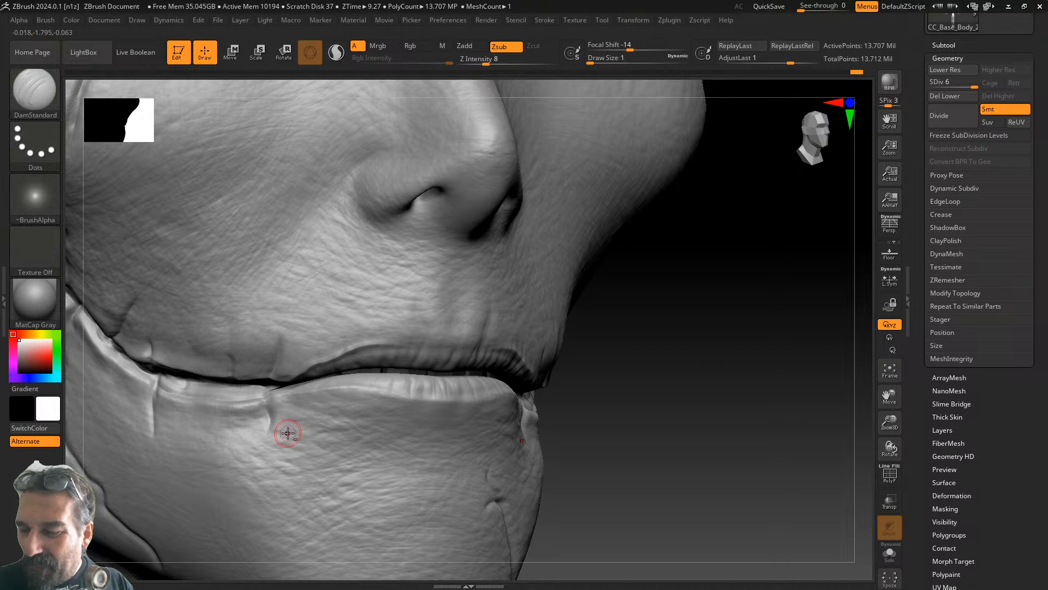
pyautogui.keyDown('shift'); pyautogui.moveTo(662, 386); pyautogui.dragTo(498, 393); pyautogui.keyUp('shift')
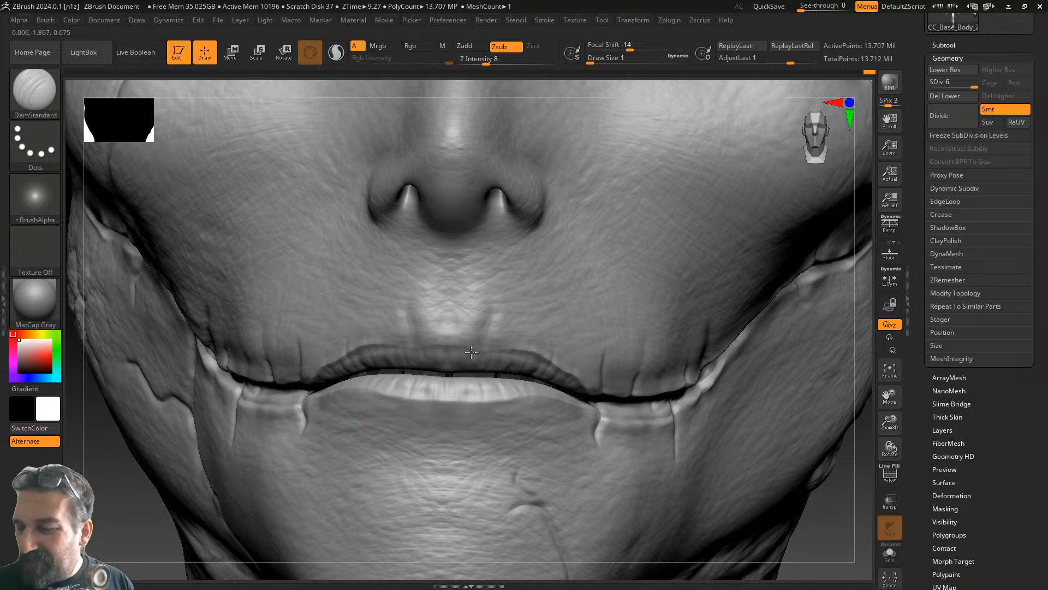
pyautogui.moveTo(222, 477); pyautogui.dragTo(428, 469, button='right')
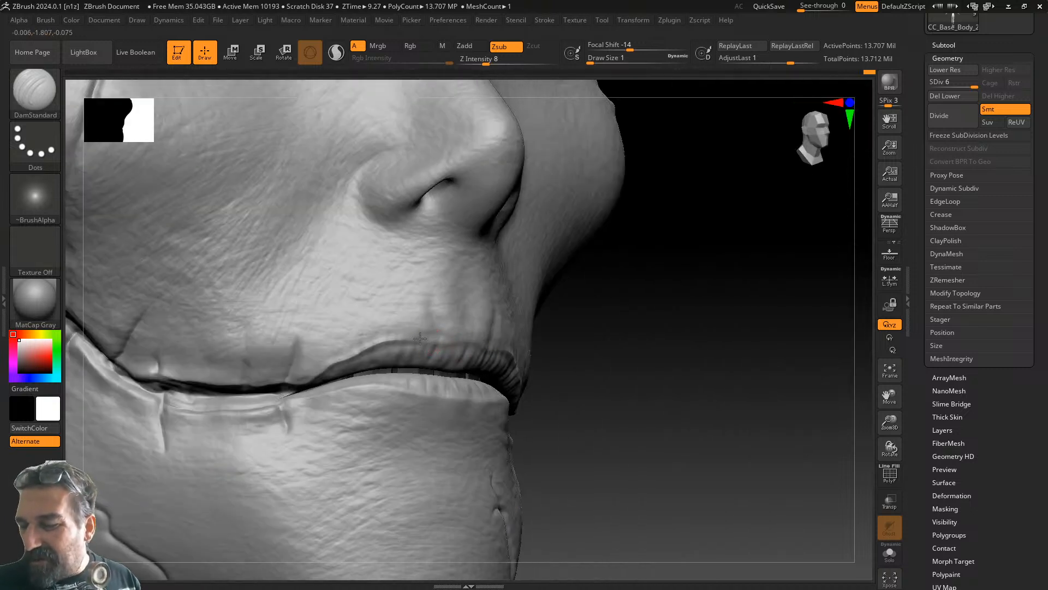
pyautogui.moveTo(552, 337); pyautogui.dragTo(627, 328, button='right')
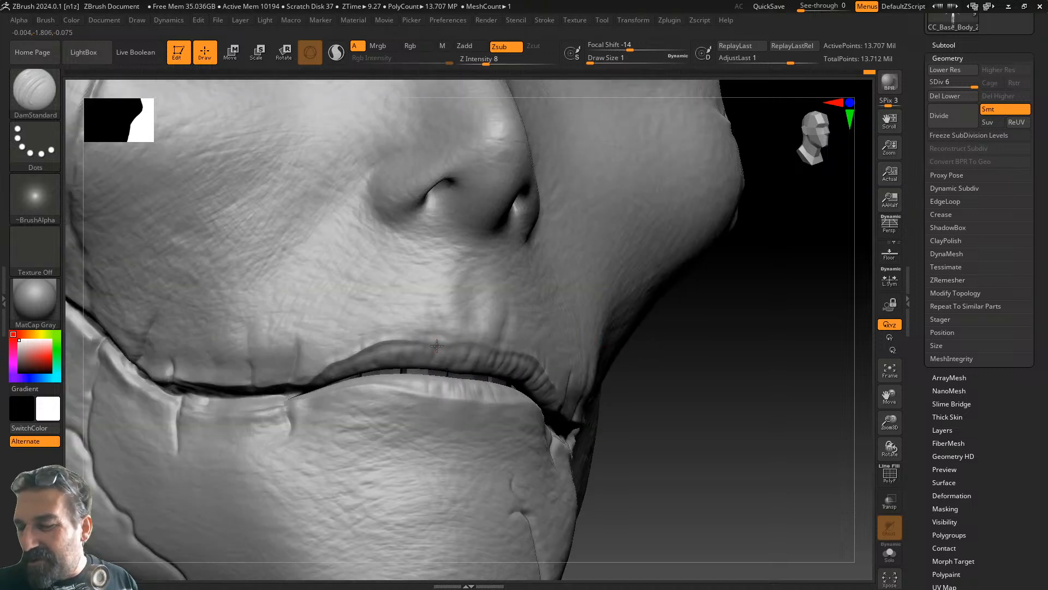
pyautogui.moveTo(459, 338)
pyautogui.mouseDown()
pyautogui.moveTo(472, 338)
pyautogui.moveTo(421, 340)
pyautogui.moveTo(438, 340)
pyautogui.mouseUp()
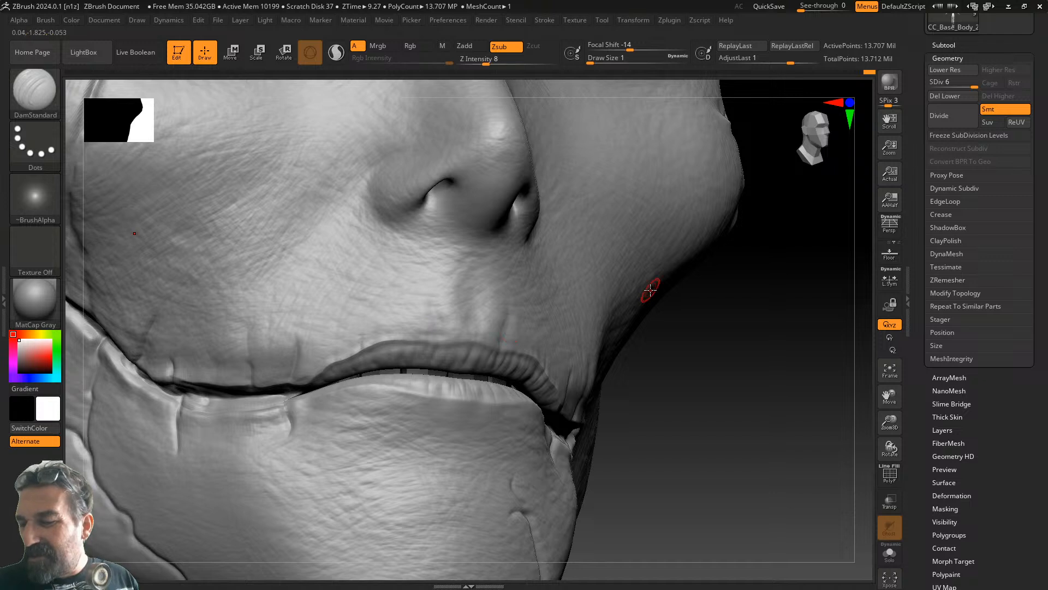
# - Raise Z Intensity back to 34 and angle the face toward the lower lip
pyautogui.moveTo(764, 276); pyautogui.dragTo(717, 275, button='right')
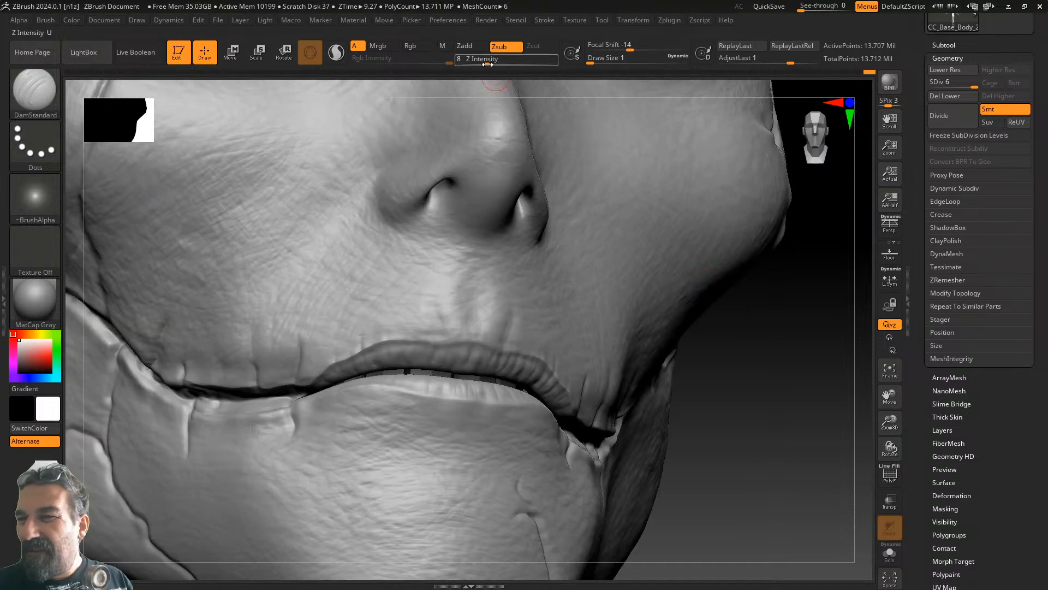
pyautogui.moveTo(482, 61); pyautogui.dragTo(490, 58)
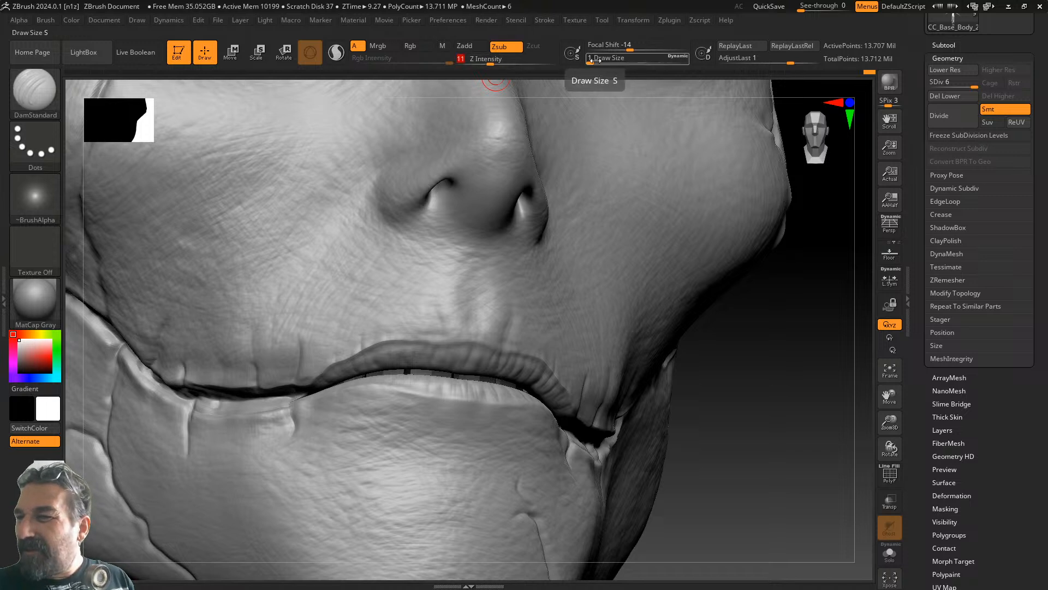
pyautogui.moveTo(490, 60); pyautogui.dragTo(495, 62)
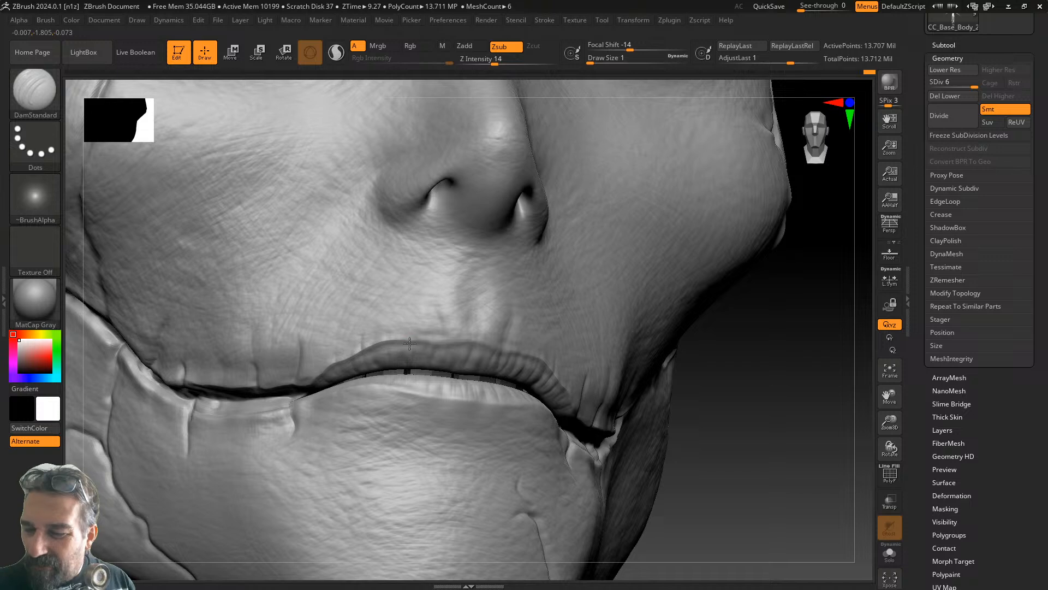
pyautogui.moveTo(495, 63); pyautogui.dragTo(514, 62)
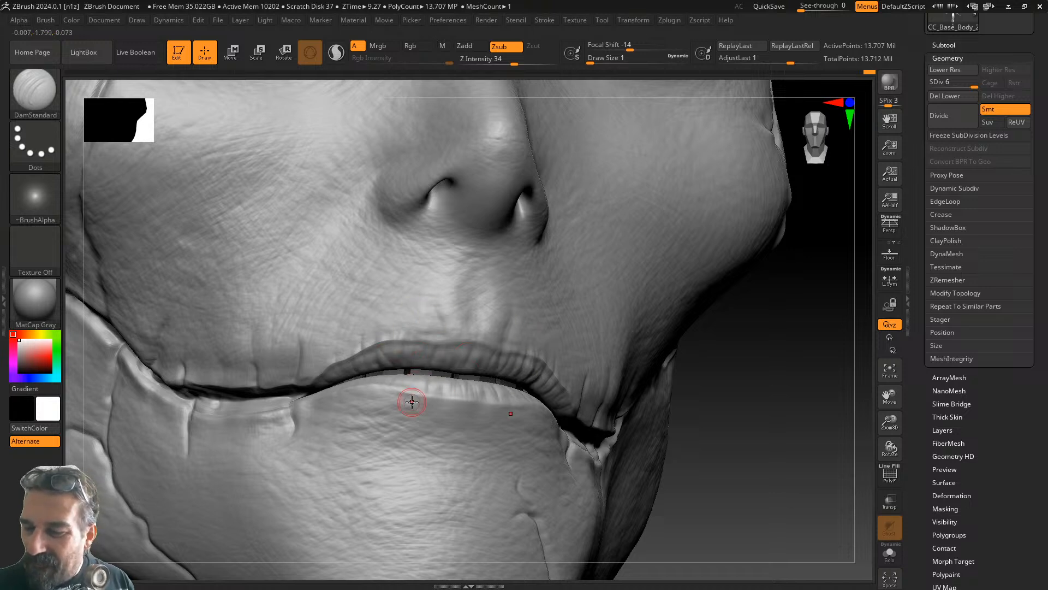
pyautogui.moveTo(764, 382); pyautogui.dragTo(668, 379)
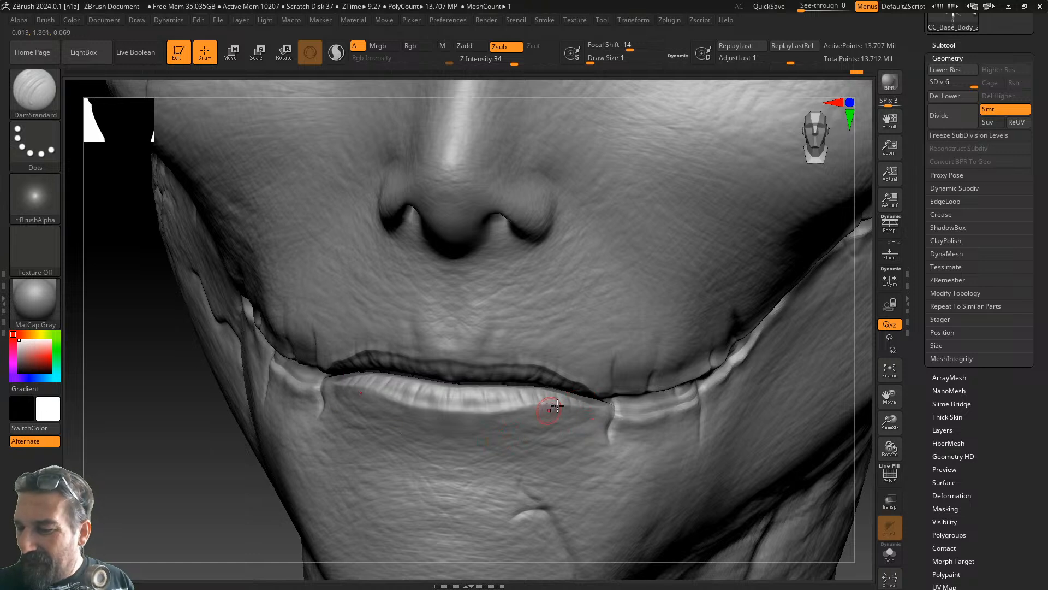
pyautogui.moveTo(203, 498); pyautogui.dragTo(271, 440)
# - Carve a crease down the lower lip and retrace it onto the chin to deepen it
pyautogui.moveTo(407, 369); pyautogui.dragTo(389, 434)
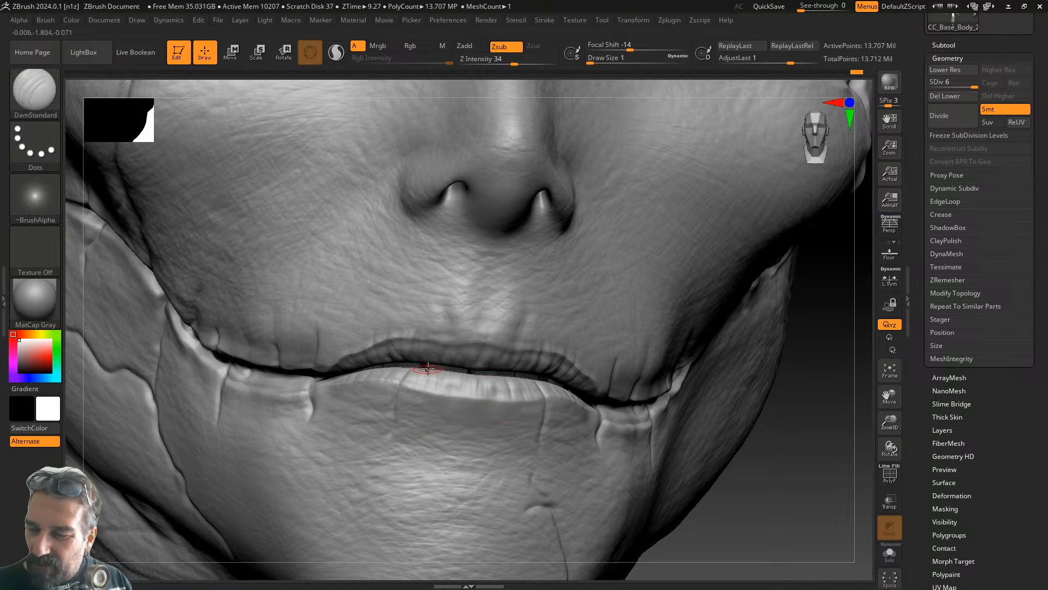
pyautogui.moveTo(408, 447); pyautogui.dragTo(400, 482)
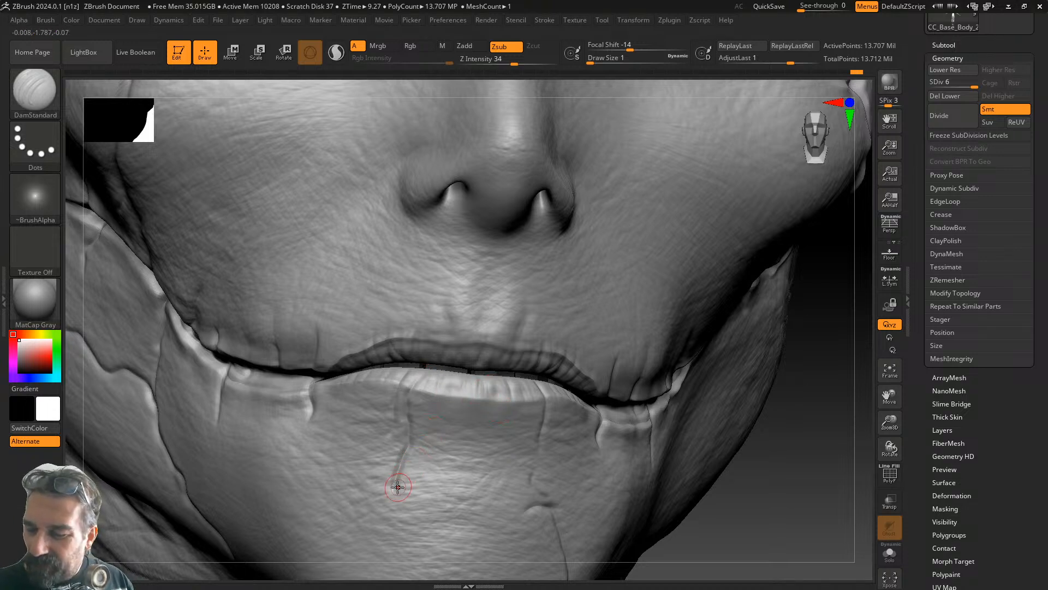
pyautogui.moveTo(411, 445); pyautogui.dragTo(393, 487)
pyautogui.moveTo(408, 448); pyautogui.dragTo(390, 498)
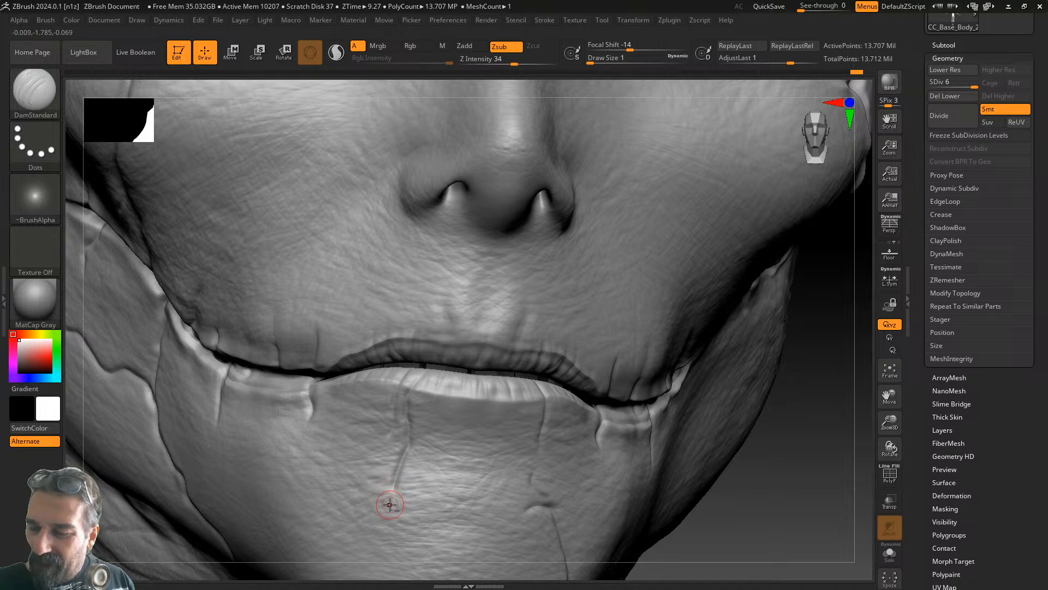
pyautogui.moveTo(408, 448); pyautogui.dragTo(393, 492)
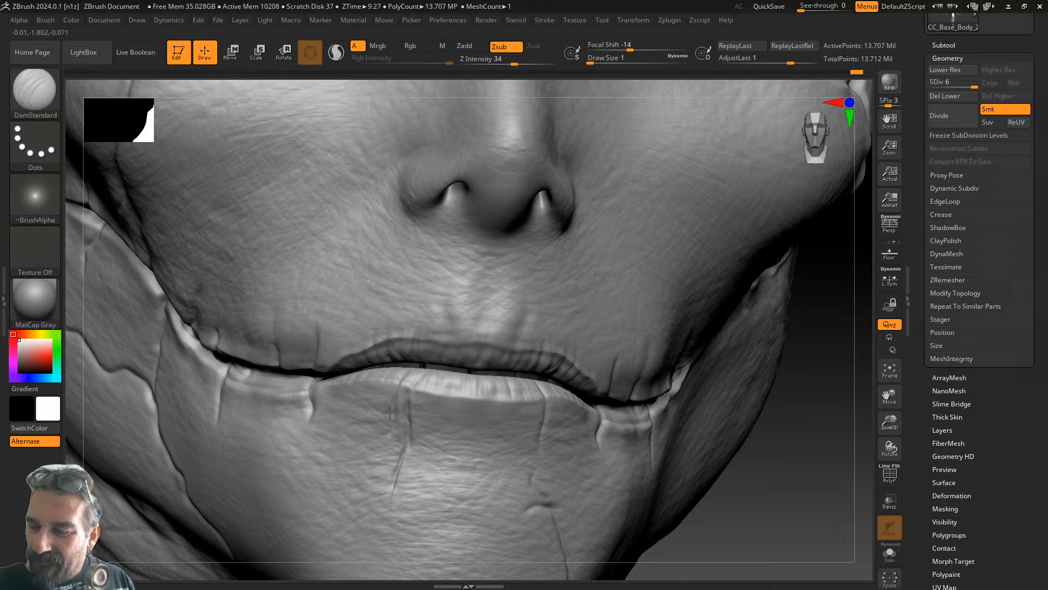
pyautogui.moveTo(786, 456); pyautogui.dragTo(713, 426)
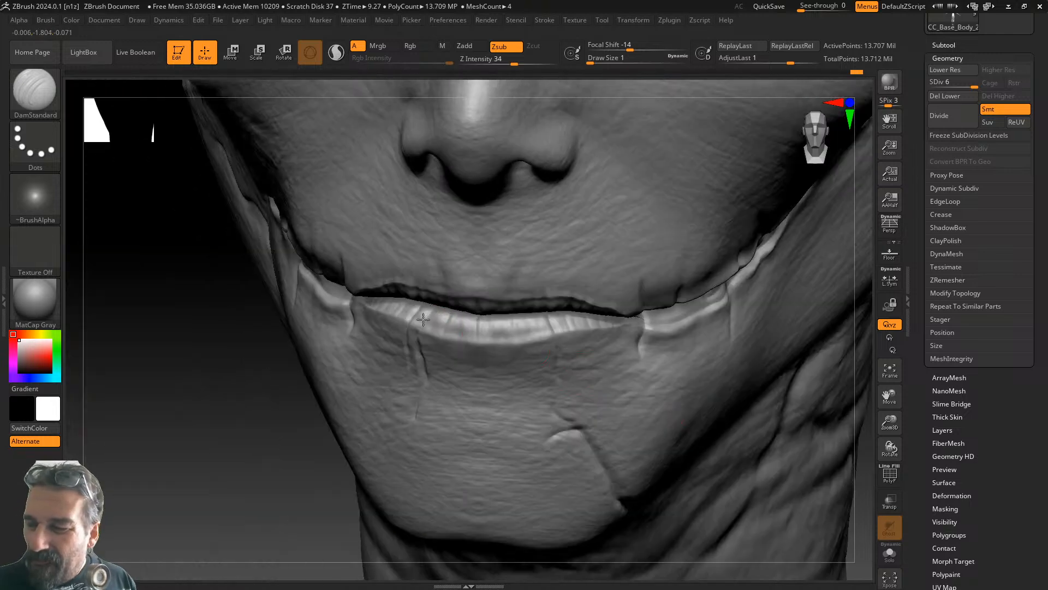
pyautogui.moveTo(269, 428); pyautogui.dragTo(301, 427)
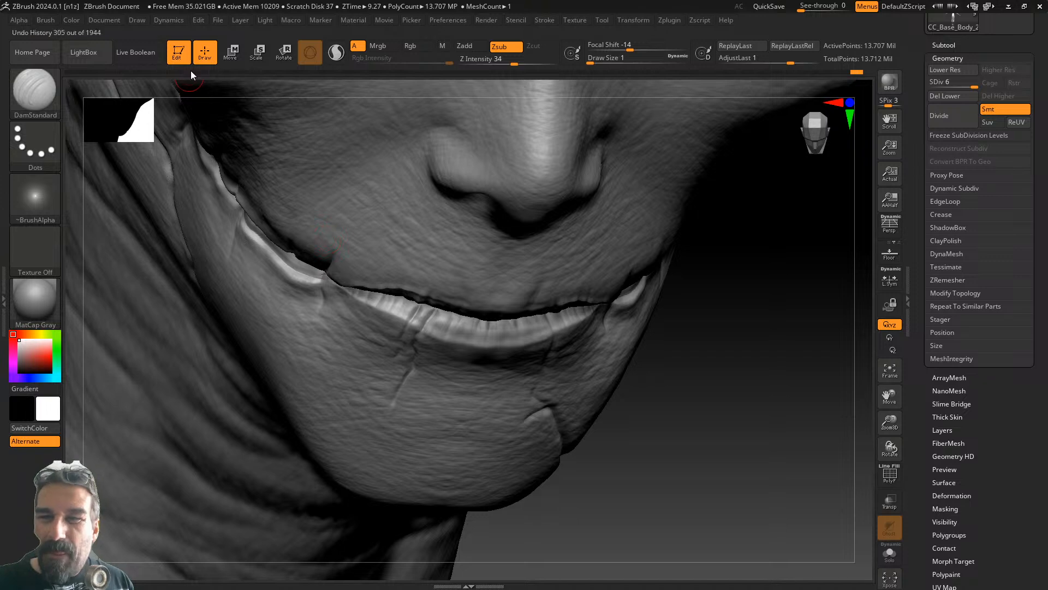
# - Switch to the ClayBuildup brush with a FreeHand stroke and Alpha 28
pyautogui.press('b')
pyautogui.press('c')
pyautogui.press('b')
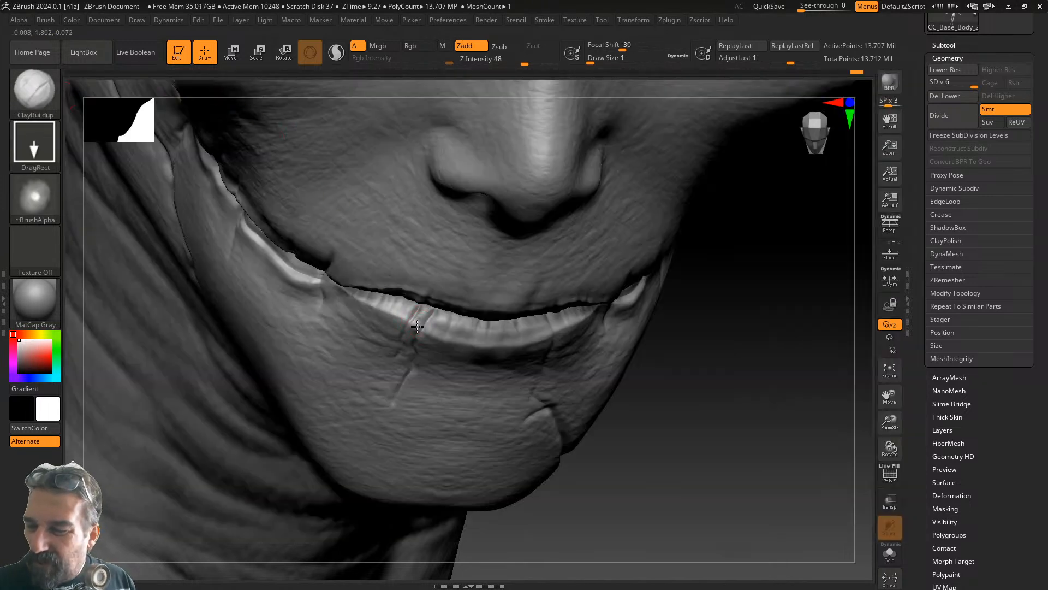
pyautogui.moveTo(714, 363); pyautogui.dragTo(724, 327)
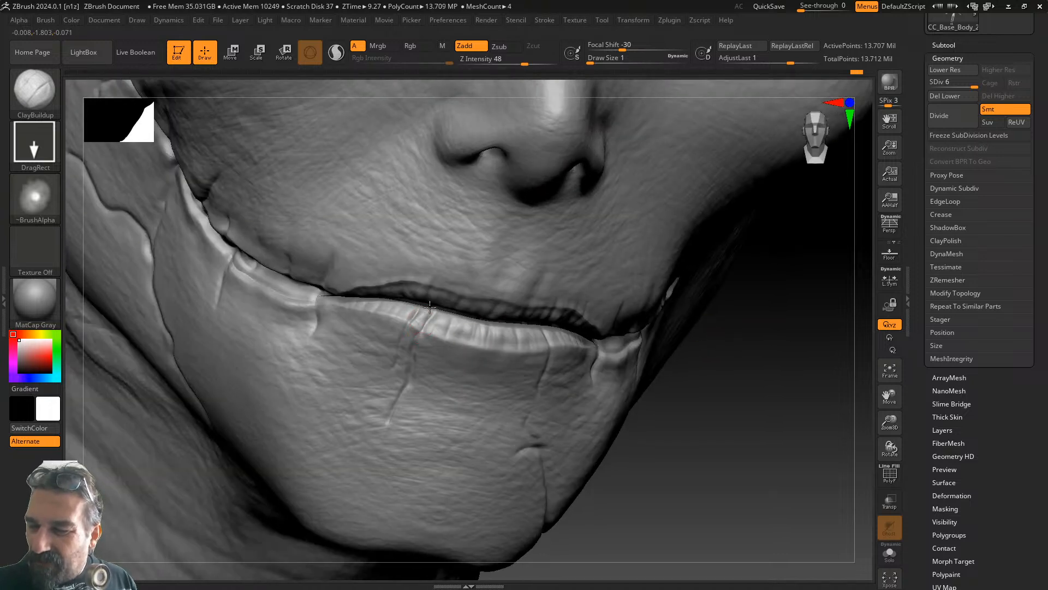
pyautogui.moveTo(715, 334); pyautogui.dragTo(745, 358)
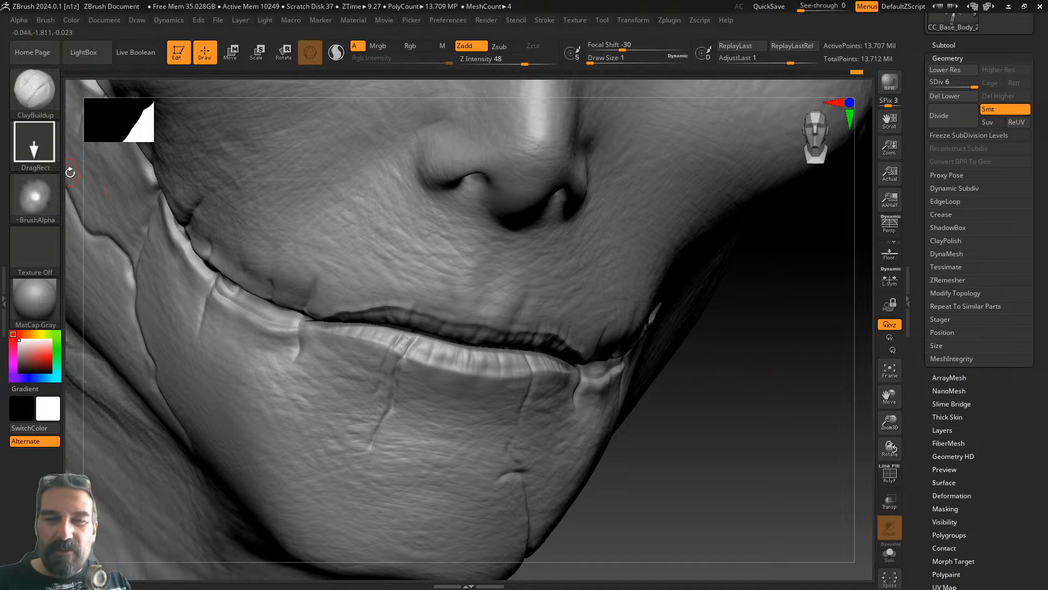
pyautogui.click(36, 199)
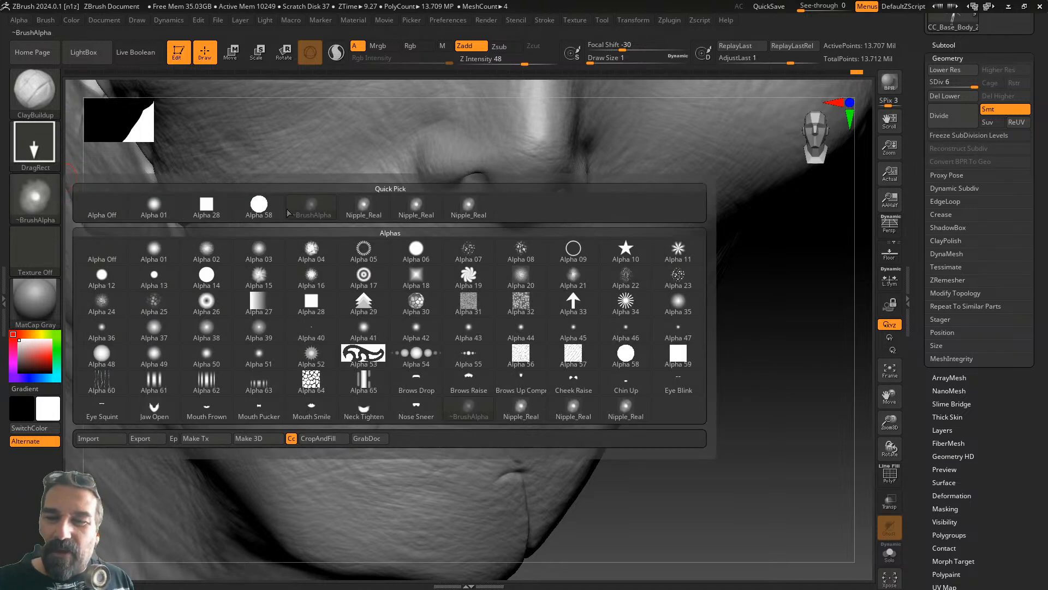
pyautogui.click(153, 206)
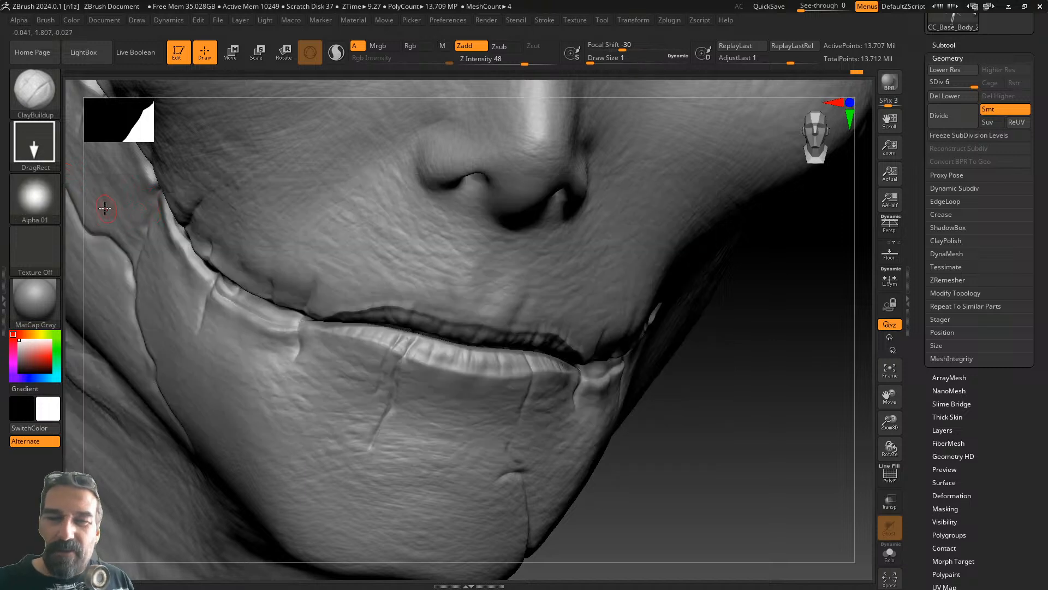
pyautogui.click(37, 143)
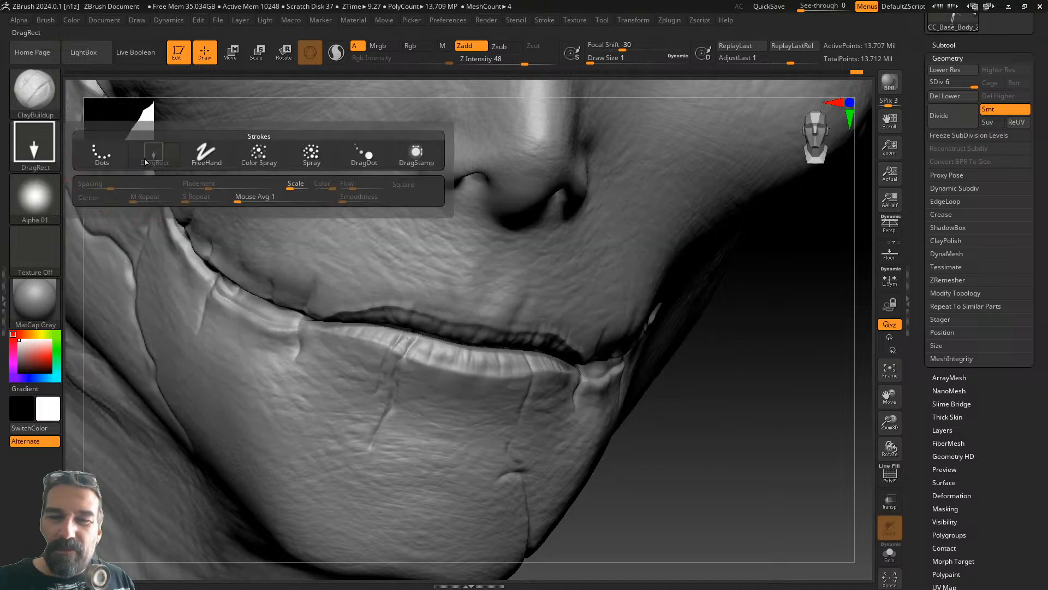
pyautogui.click(206, 148)
pyautogui.click(50, 192)
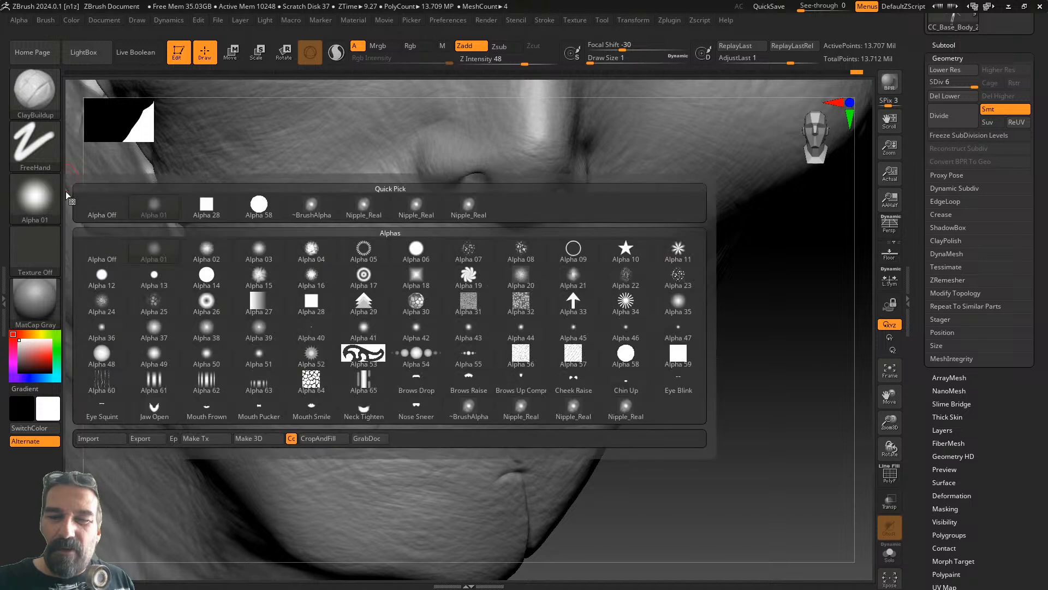
pyautogui.click(206, 203)
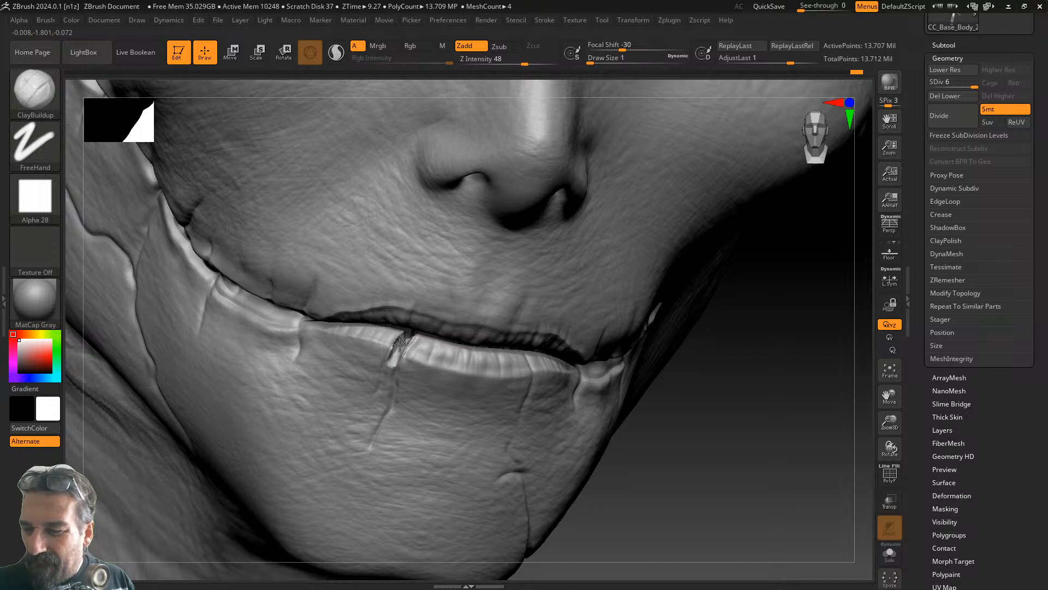
# - Build up and Shift-smooth the lower-lip crack edges from front and side views
pyautogui.press('shift')
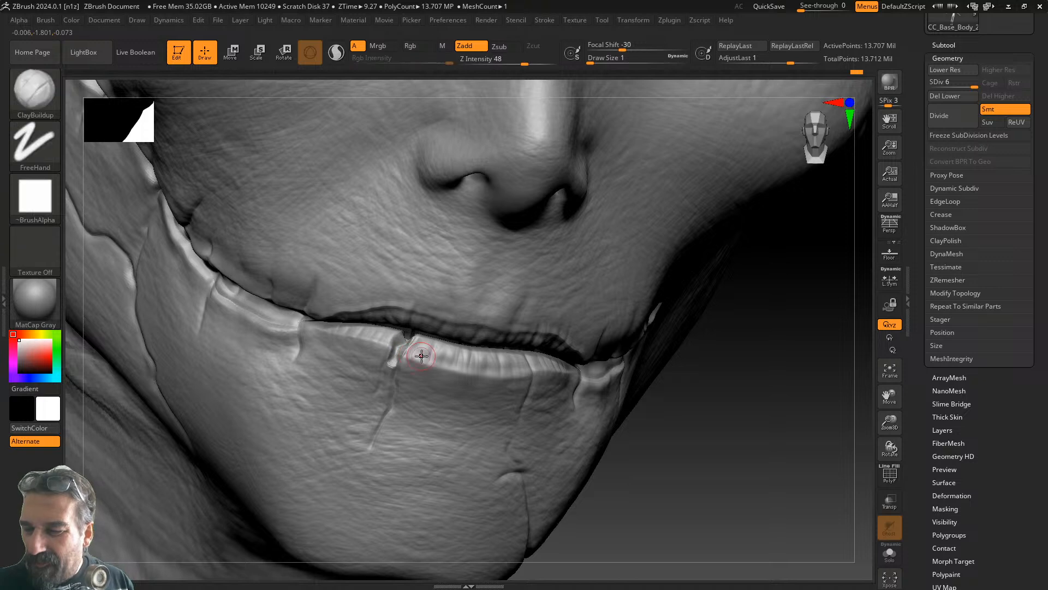
pyautogui.keyDown('shift'); pyautogui.moveTo(397, 352); pyautogui.dragTo(391, 362); pyautogui.keyUp('shift')
pyautogui.moveTo(669, 407); pyautogui.dragTo(758, 405)
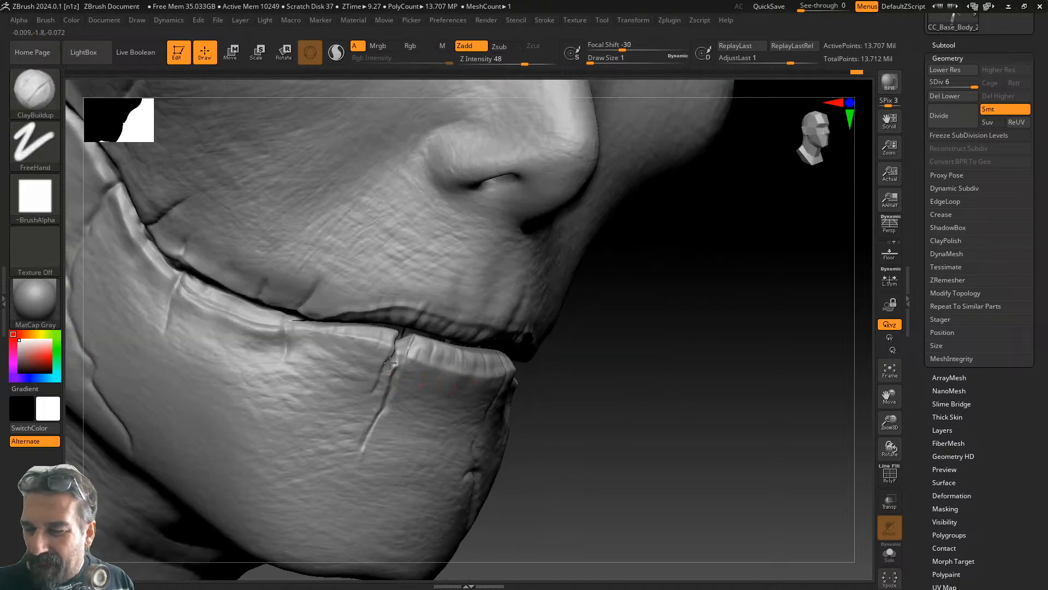
pyautogui.moveTo(392, 361)
pyautogui.mouseDown()
pyautogui.moveTo(386, 375)
pyautogui.moveTo(389, 362)
pyautogui.mouseUp()
pyautogui.press('shift')
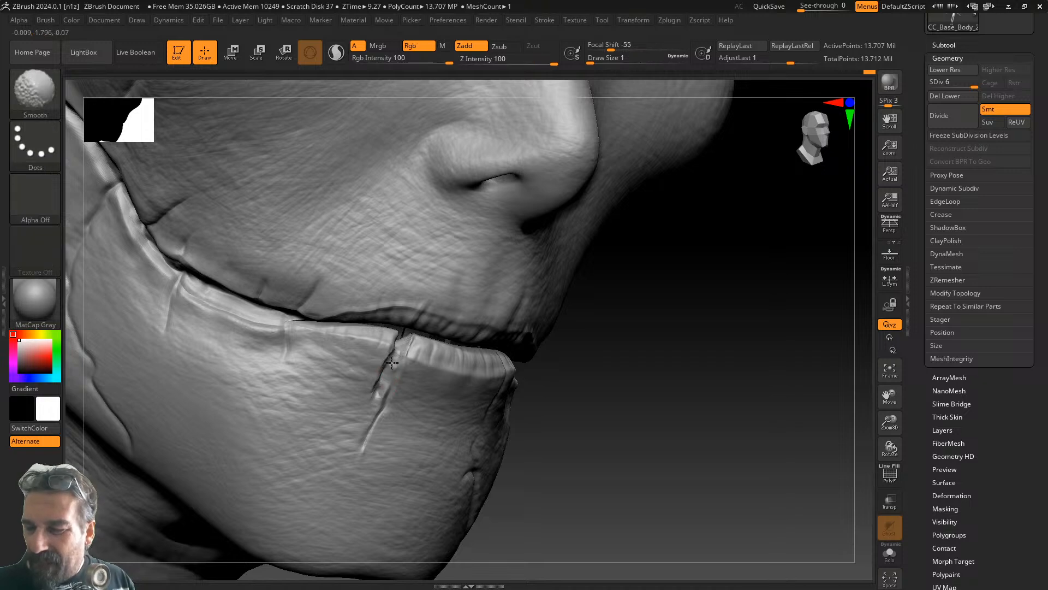
pyautogui.moveTo(688, 354)
pyautogui.mouseDown()
pyautogui.moveTo(667, 349)
pyautogui.moveTo(639, 306)
pyautogui.mouseUp()
pyautogui.press('shift')
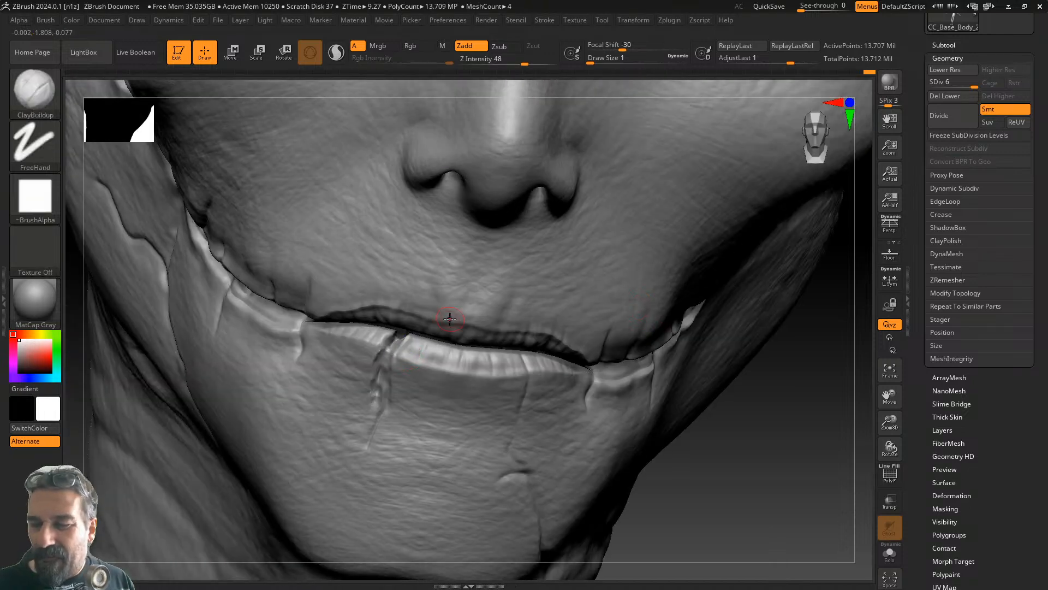
pyautogui.click(34, 90)
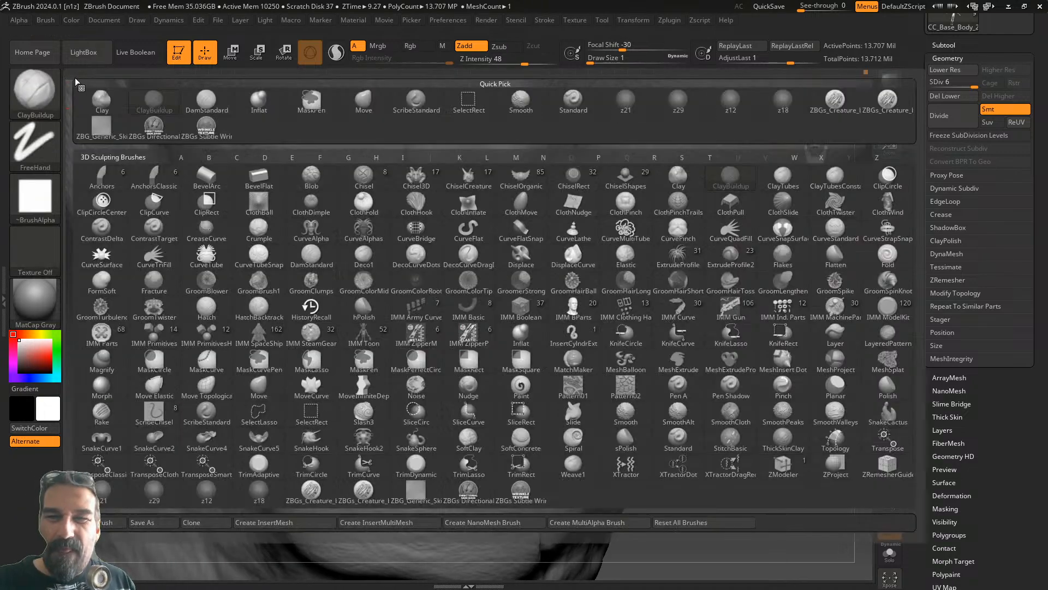
# - Select the DamStandard brush and reset its alpha to the default ~BrushAlpha
pyautogui.click(208, 99)
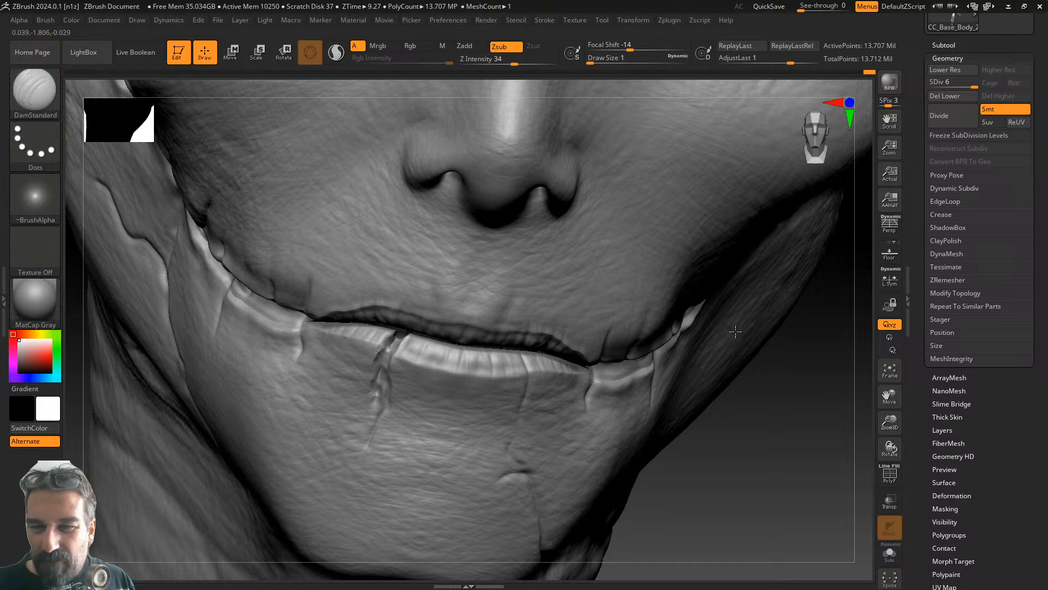
pyautogui.moveTo(756, 362); pyautogui.dragTo(841, 374)
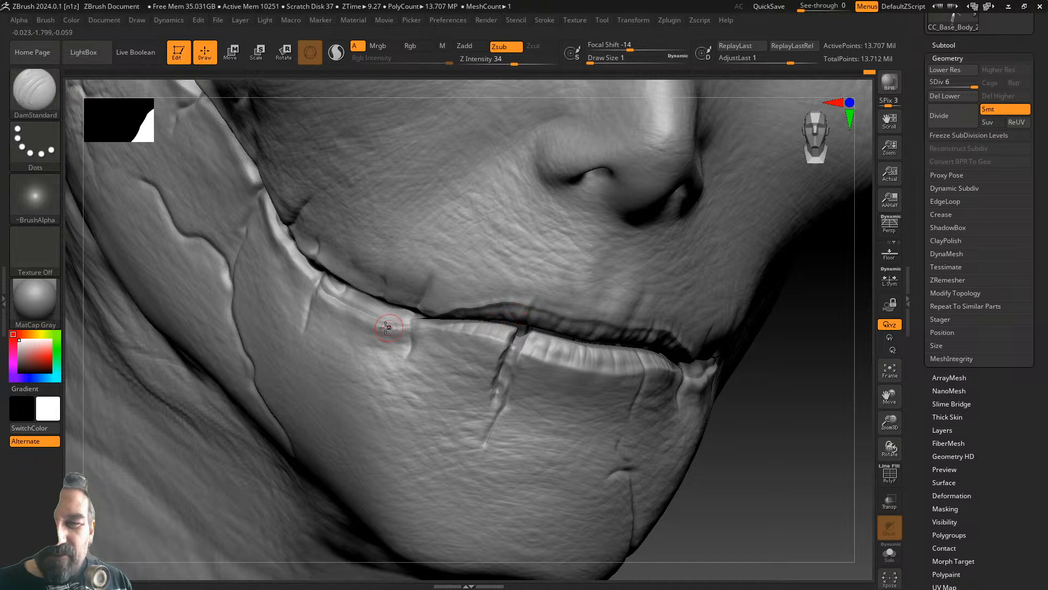
pyautogui.click(36, 189)
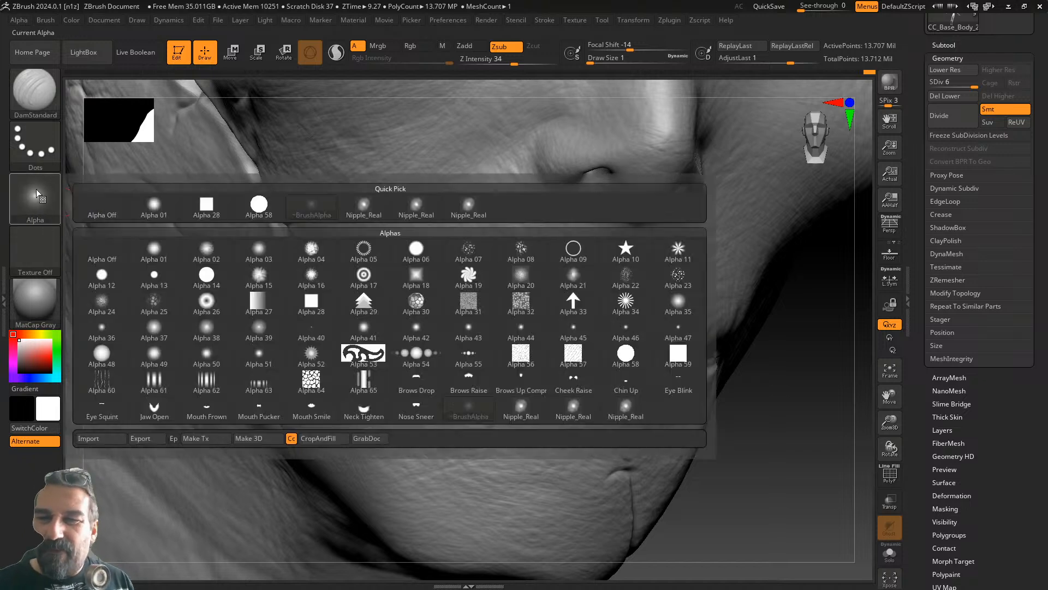
pyautogui.click(311, 206)
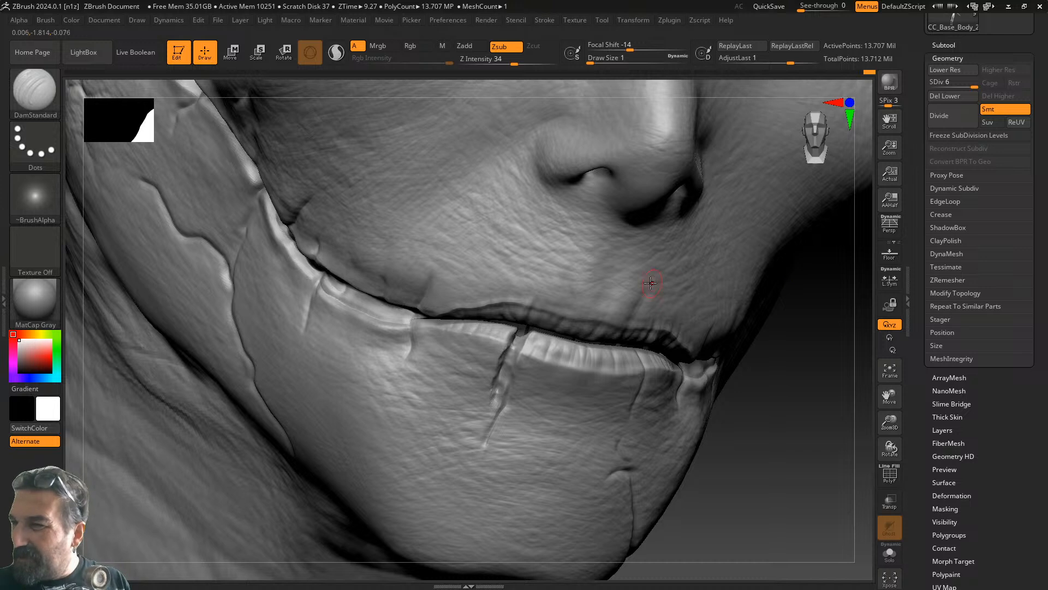
# - Carve the lower-lip crack deeper toward the chin, then zoom out to the whole head
pyautogui.press('ctrl')
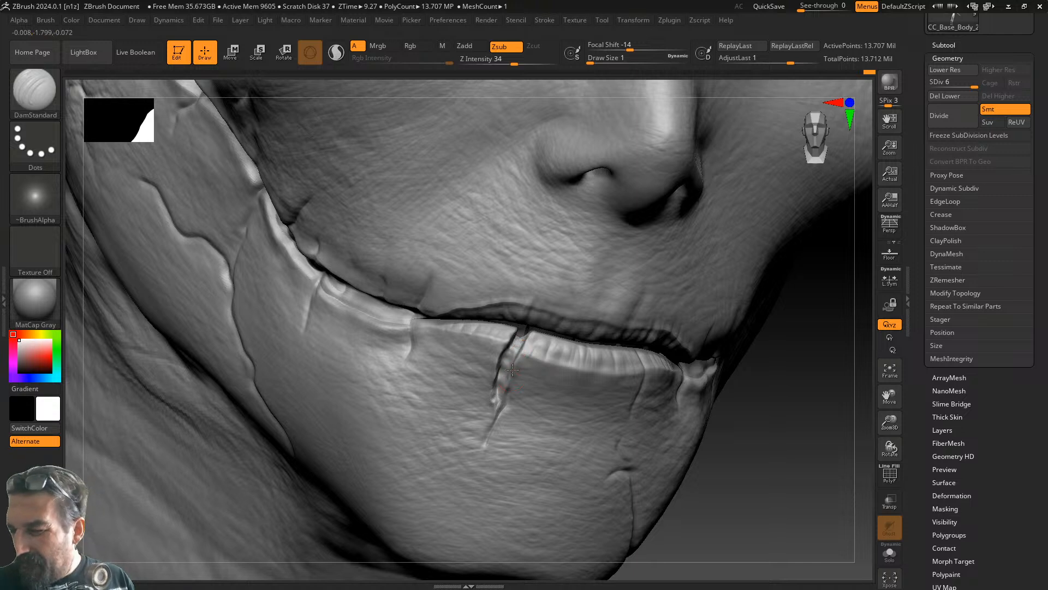
pyautogui.moveTo(744, 378); pyautogui.dragTo(849, 403)
pyautogui.moveTo(496, 411)
pyautogui.mouseDown()
pyautogui.moveTo(488, 440)
pyautogui.moveTo(505, 388)
pyautogui.mouseUp()
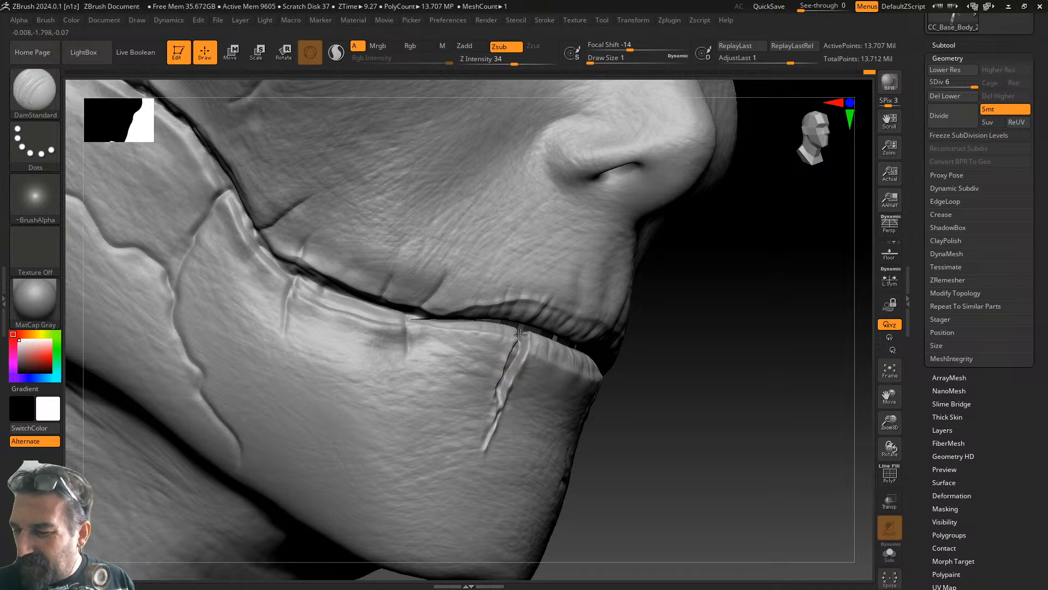
pyautogui.moveTo(615, 375); pyautogui.dragTo(668, 399)
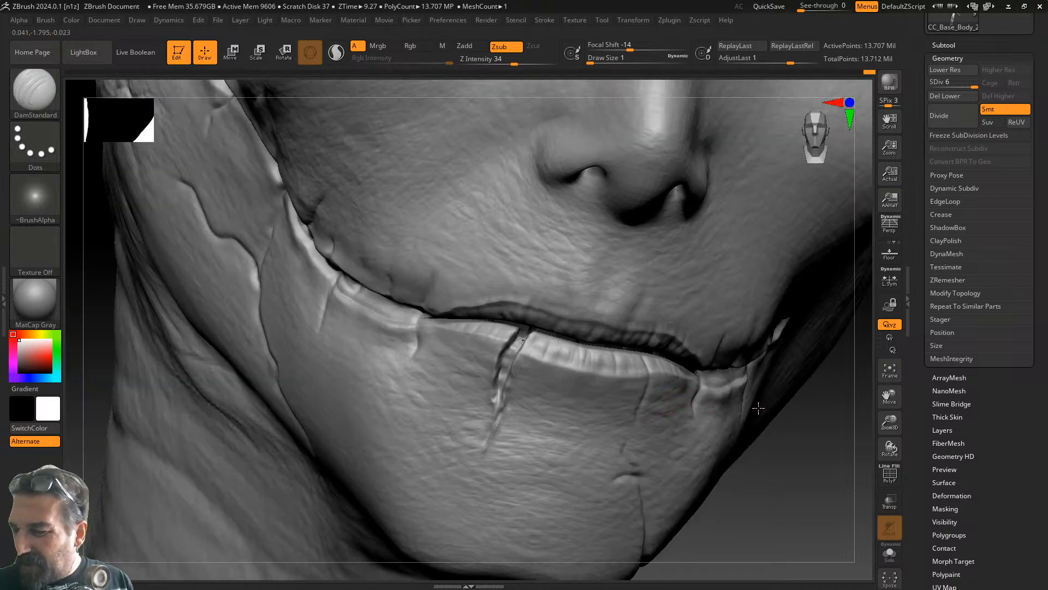
pyautogui.moveTo(895, 444)
pyautogui.mouseDown()
pyautogui.moveTo(834, 396)
pyautogui.moveTo(627, 361)
pyautogui.moveTo(638, 346)
pyautogui.moveTo(639, 420)
pyautogui.moveTo(676, 403)
pyautogui.moveTo(648, 402)
pyautogui.moveTo(706, 412)
pyautogui.moveTo(669, 426)
pyautogui.moveTo(690, 414)
pyautogui.moveTo(679, 412)
pyautogui.mouseUp()
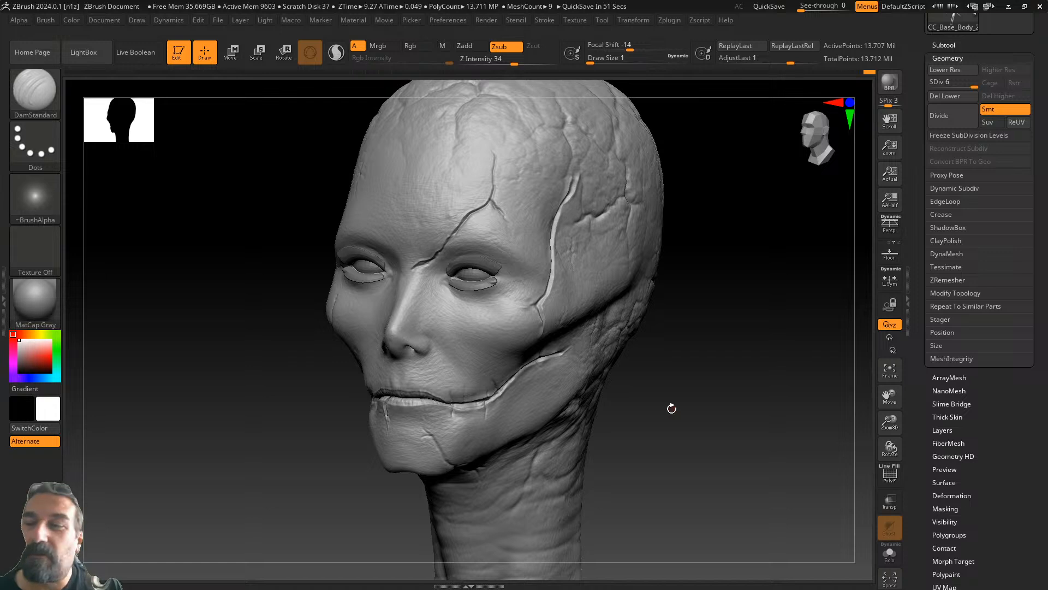
# - Review the head from the front, then frame the full body and orbit toward its back
pyautogui.moveTo(672, 408)
pyautogui.mouseDown()
pyautogui.moveTo(723, 398)
pyautogui.moveTo(705, 414)
pyautogui.moveTo(720, 410)
pyautogui.mouseUp()
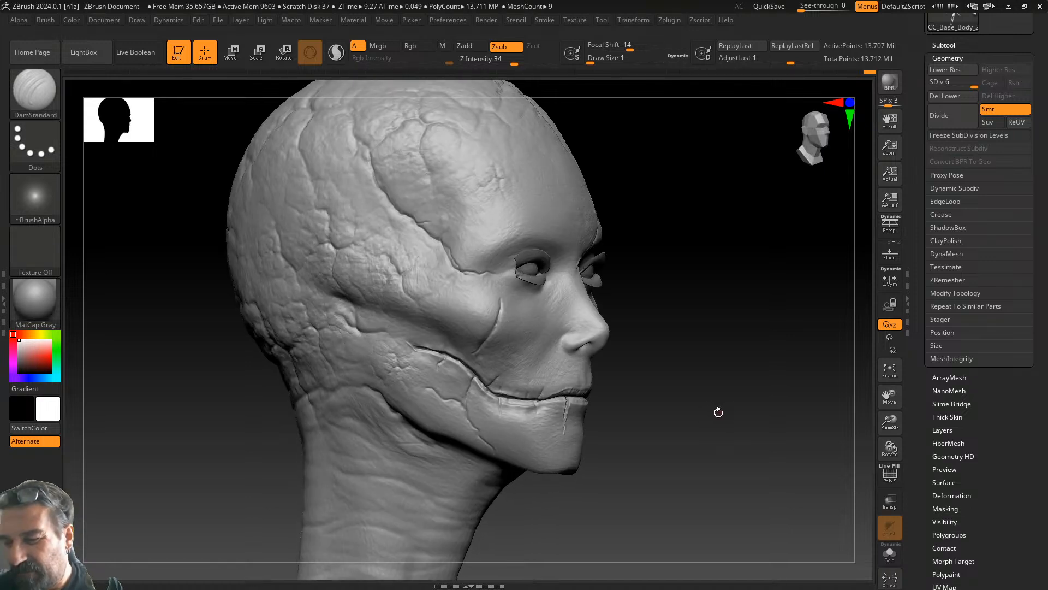
pyautogui.moveTo(698, 410)
pyautogui.mouseDown()
pyautogui.moveTo(714, 411)
pyautogui.moveTo(685, 420)
pyautogui.moveTo(665, 411)
pyautogui.mouseUp()
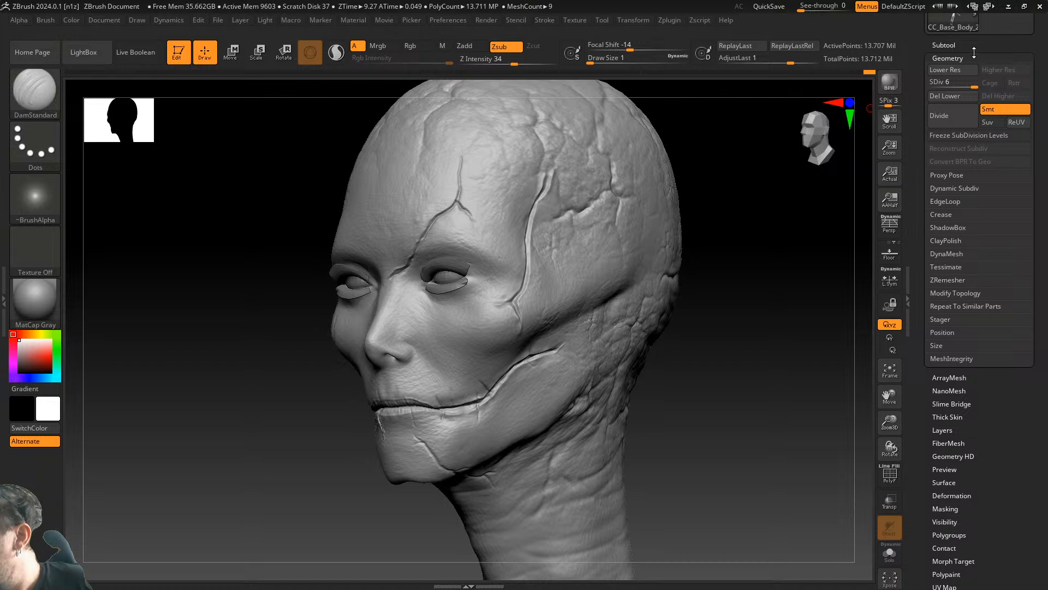
pyautogui.moveTo(919, 52); pyautogui.dragTo(913, 147)
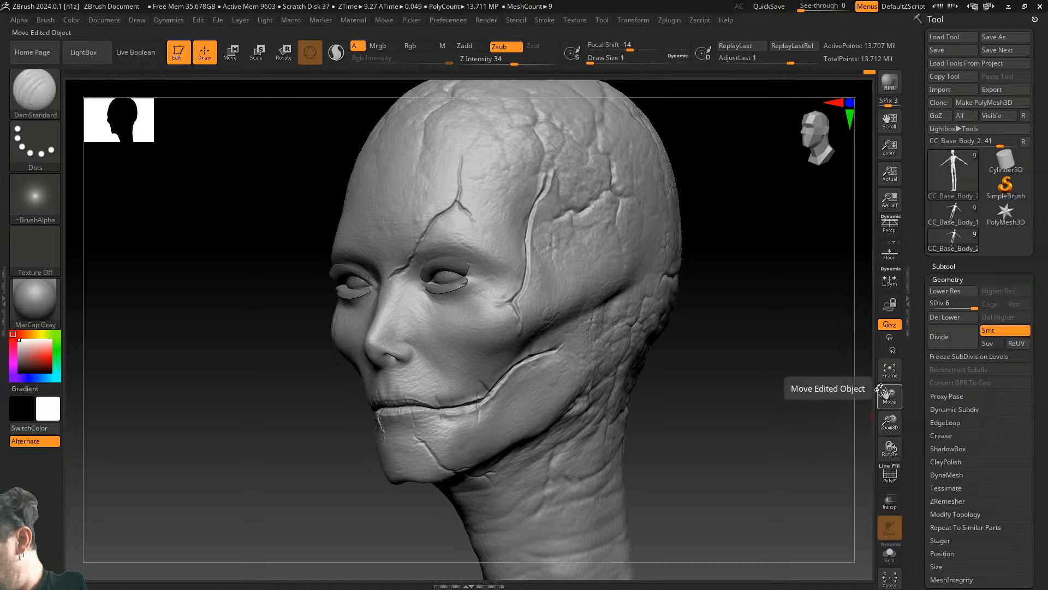
pyautogui.click(890, 370)
pyautogui.moveTo(768, 372)
pyautogui.mouseDown()
pyautogui.moveTo(646, 390)
pyautogui.moveTo(641, 379)
pyautogui.moveTo(718, 377)
pyautogui.mouseUp()
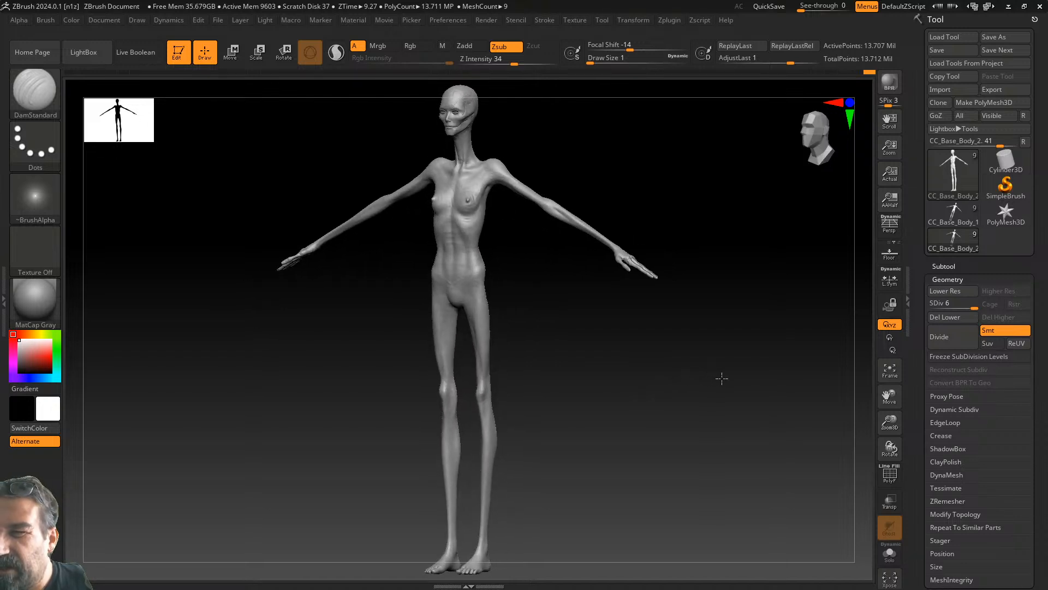